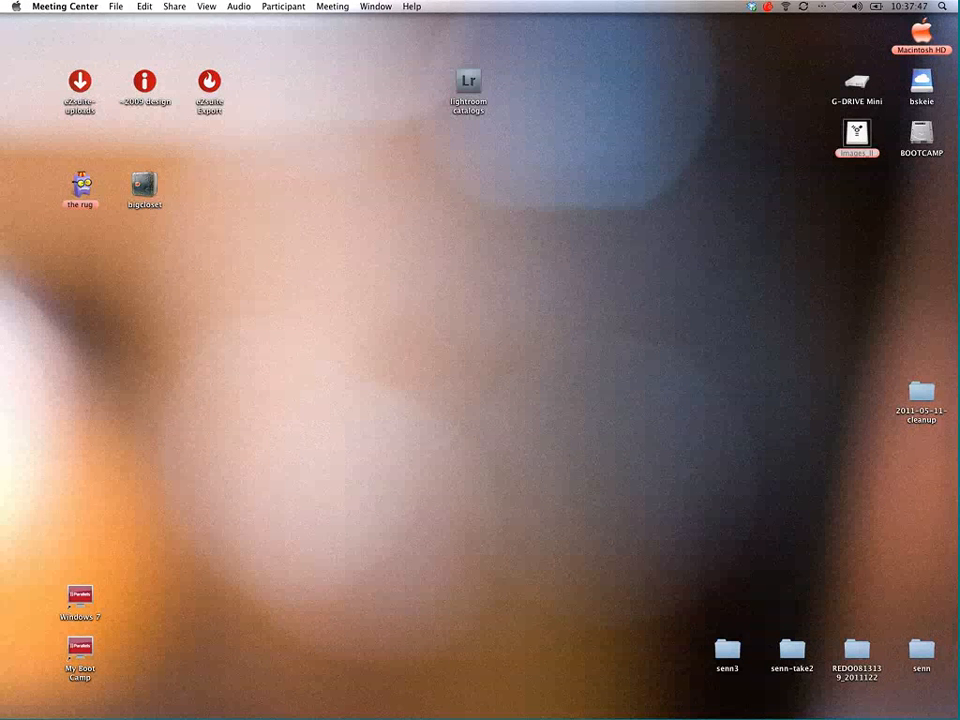
# Step: Launch Adobe Lightroom 3 to bring up its catalog selection dialog
pyautogui.moveTo(948, 340)
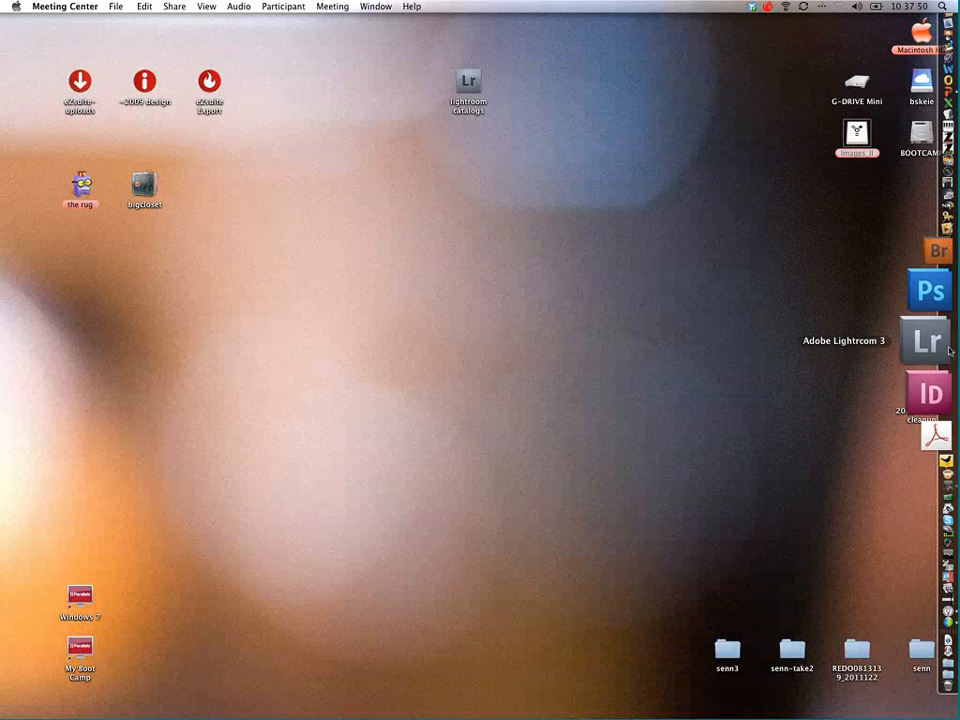
pyautogui.click(946, 345)
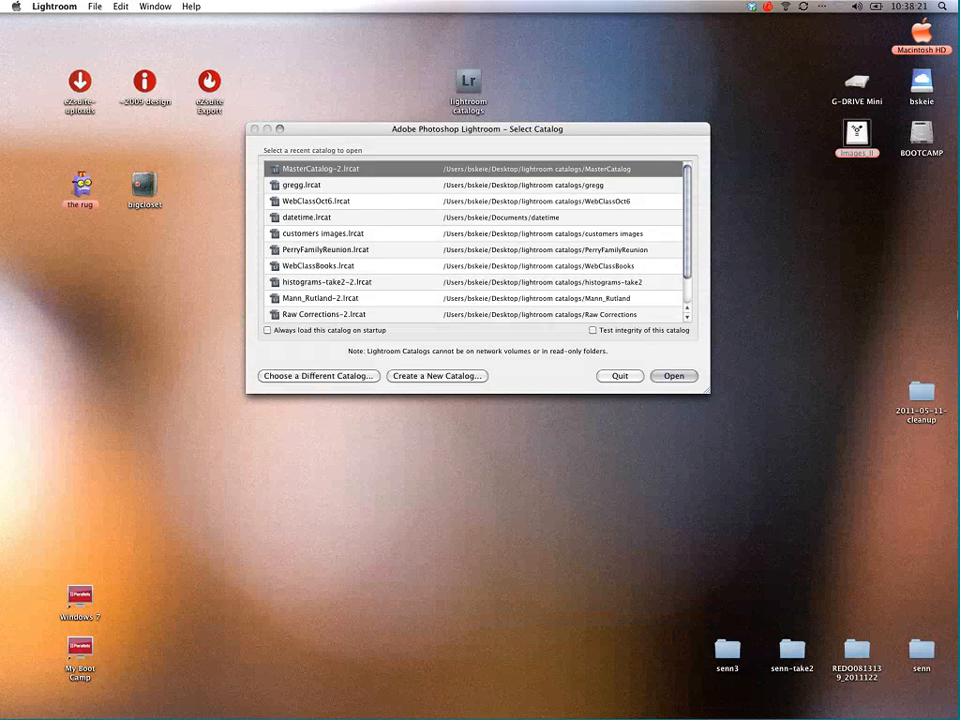
pyautogui.press('super+Tab')
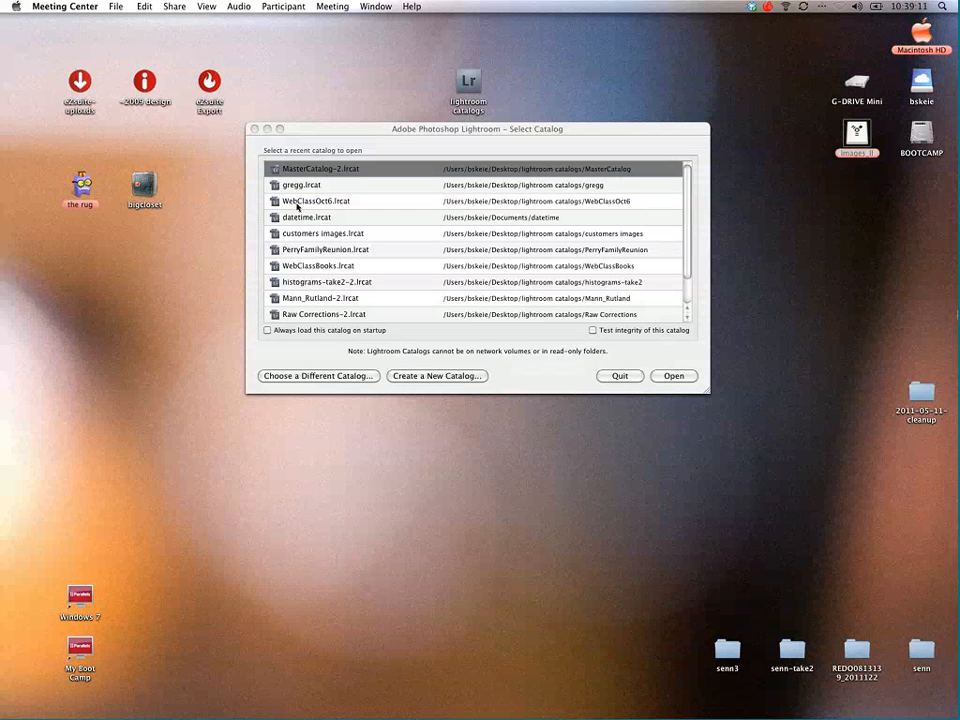
# Step: Examine the recent catalogs and their storage paths, including MasterCatalog-2, WebClassBooks and histograms-take2-2
pyautogui.click(308, 300)
pyautogui.click(345, 299)
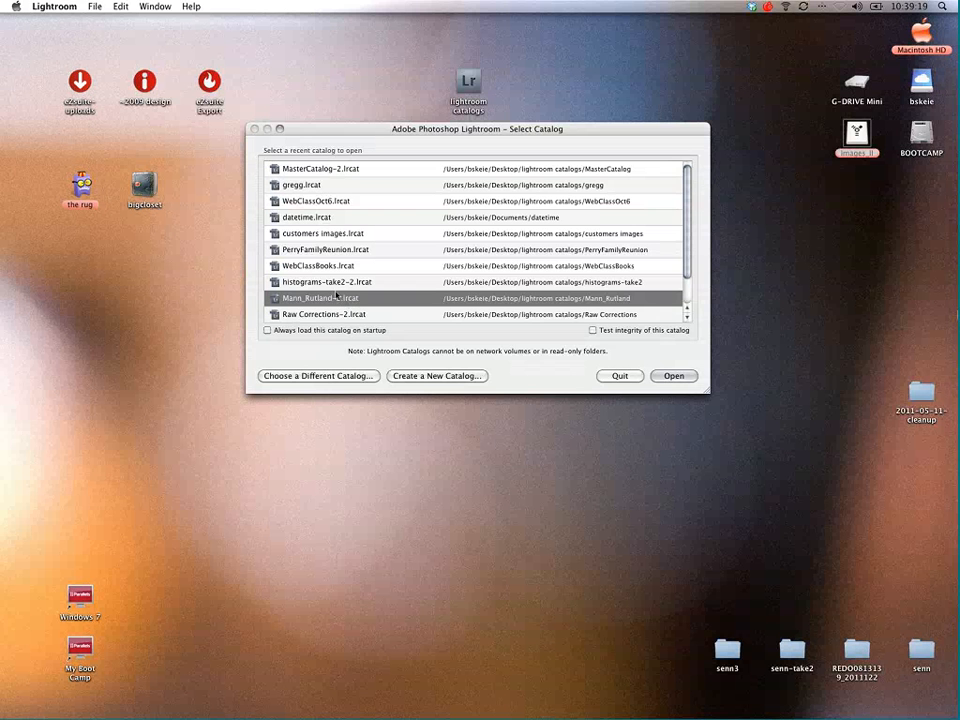
pyautogui.click(307, 250)
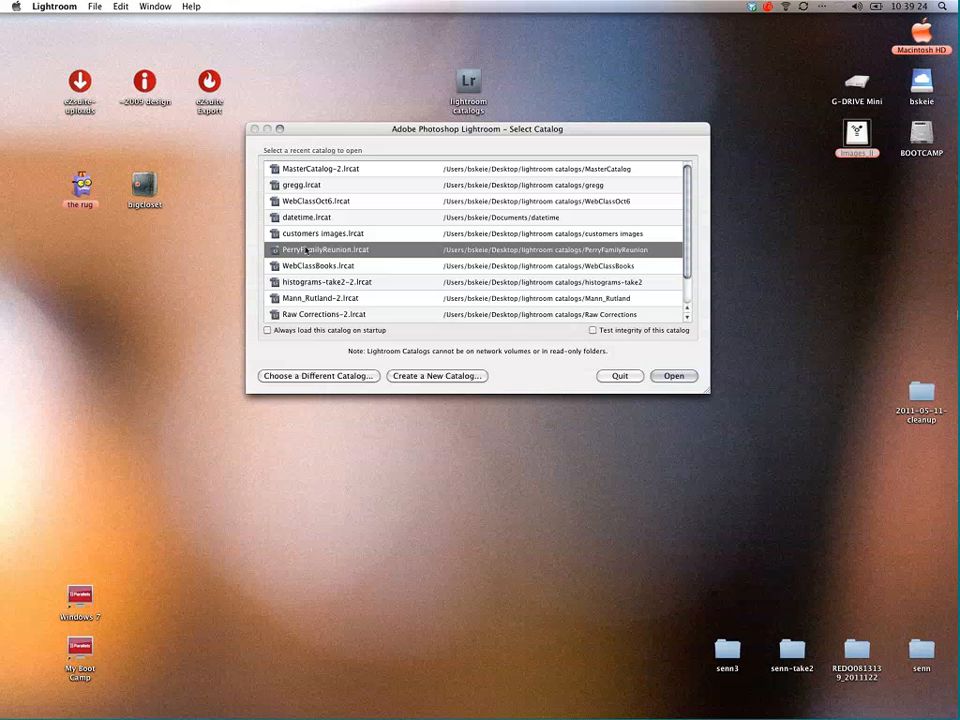
pyautogui.click(314, 190)
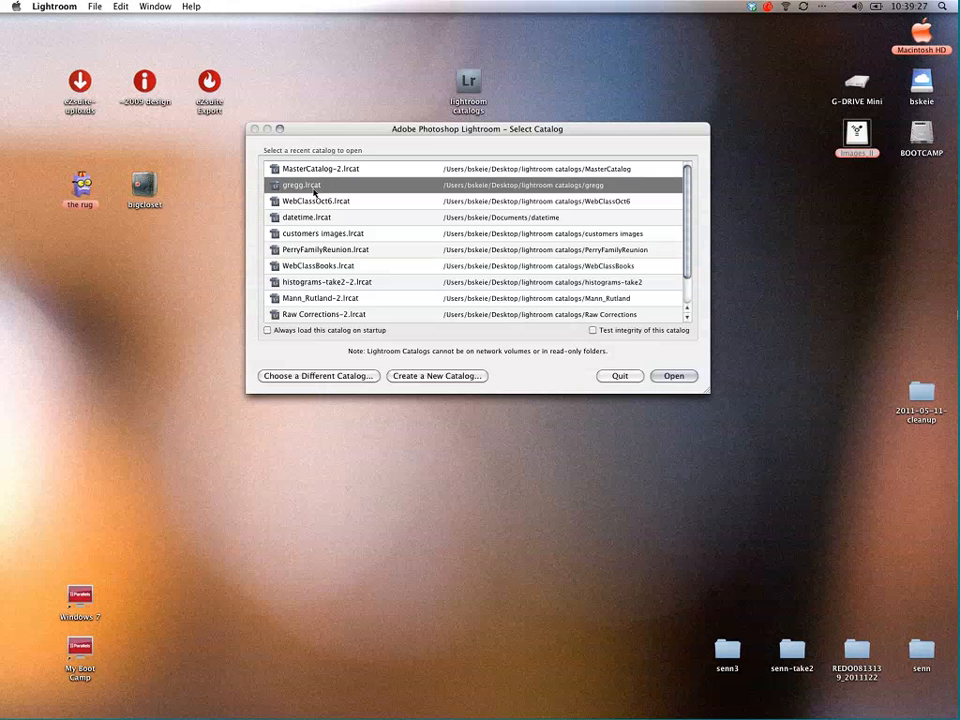
pyautogui.click(324, 170)
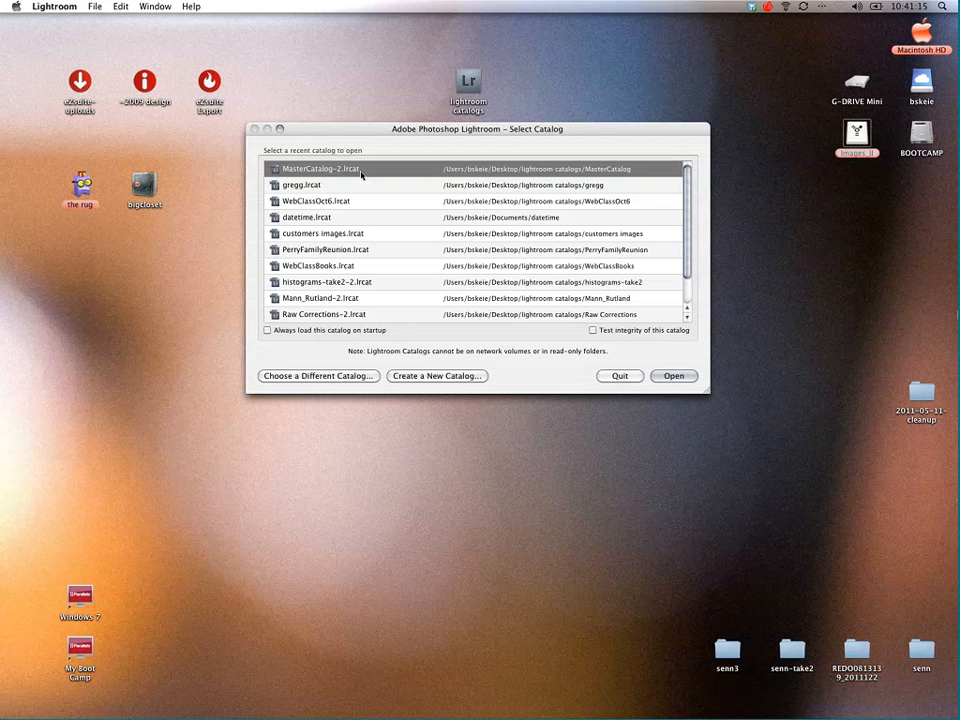
pyautogui.click(285, 249)
pyautogui.click(307, 266)
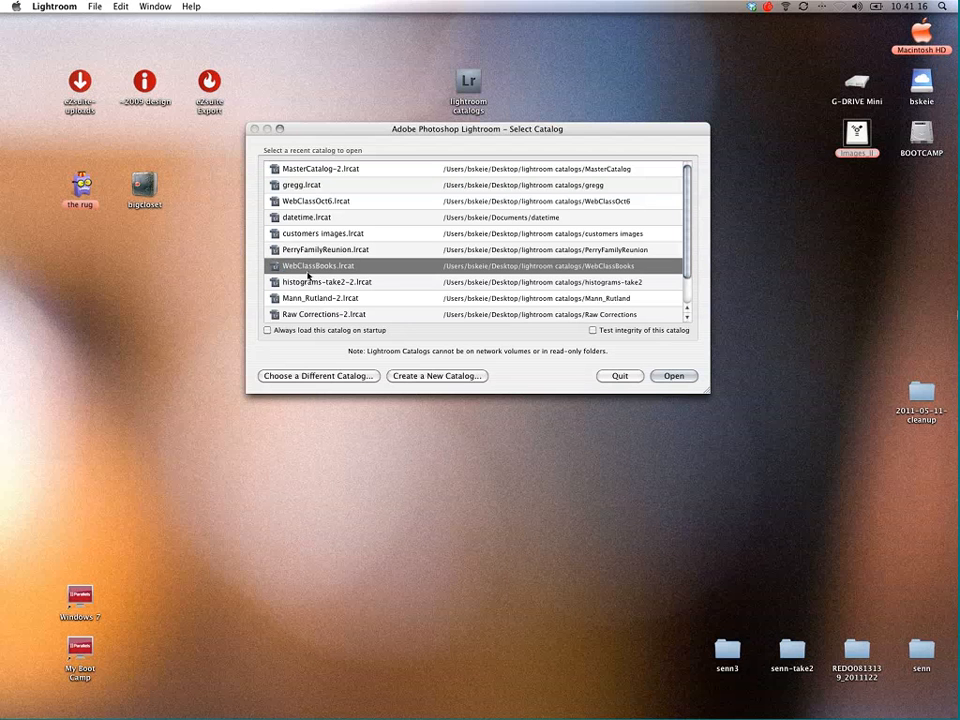
pyautogui.click(306, 283)
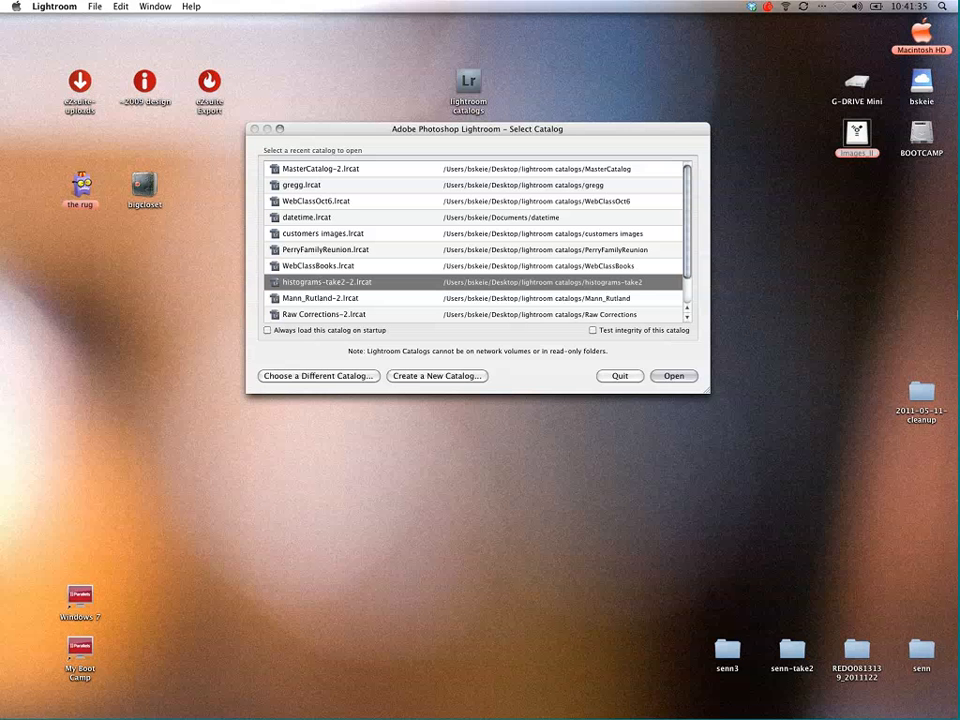
# Step: Open the MasterCatalog-2.lrcat catalog and collapse the Collections list in the Library
pyautogui.click(322, 170)
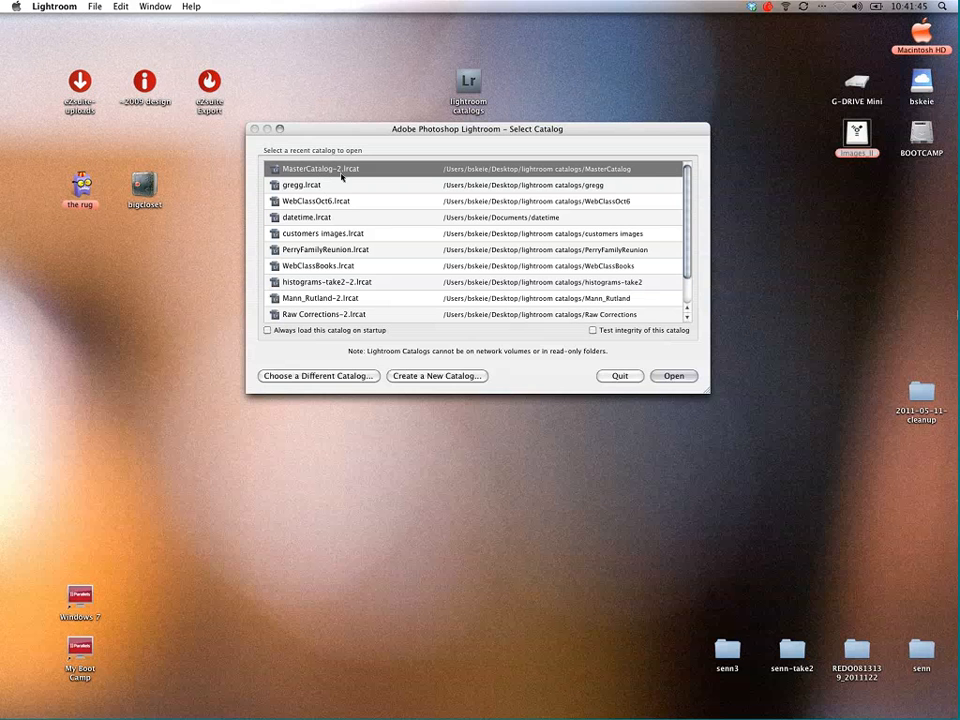
pyautogui.doubleClick(342, 176)
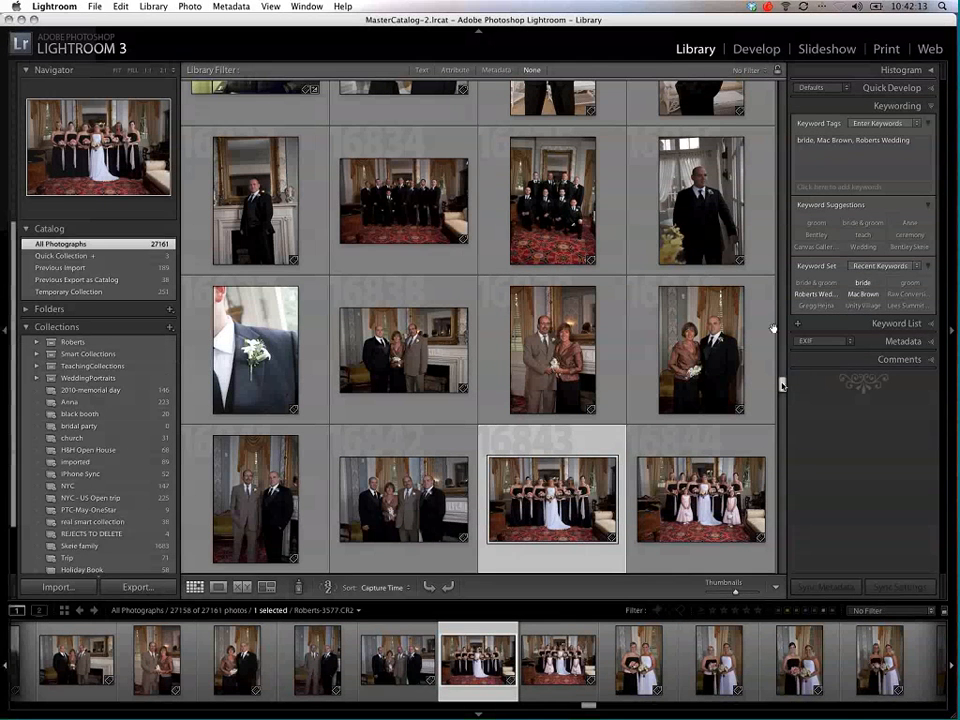
pyautogui.moveTo(783, 384); pyautogui.dragTo(792, 86)
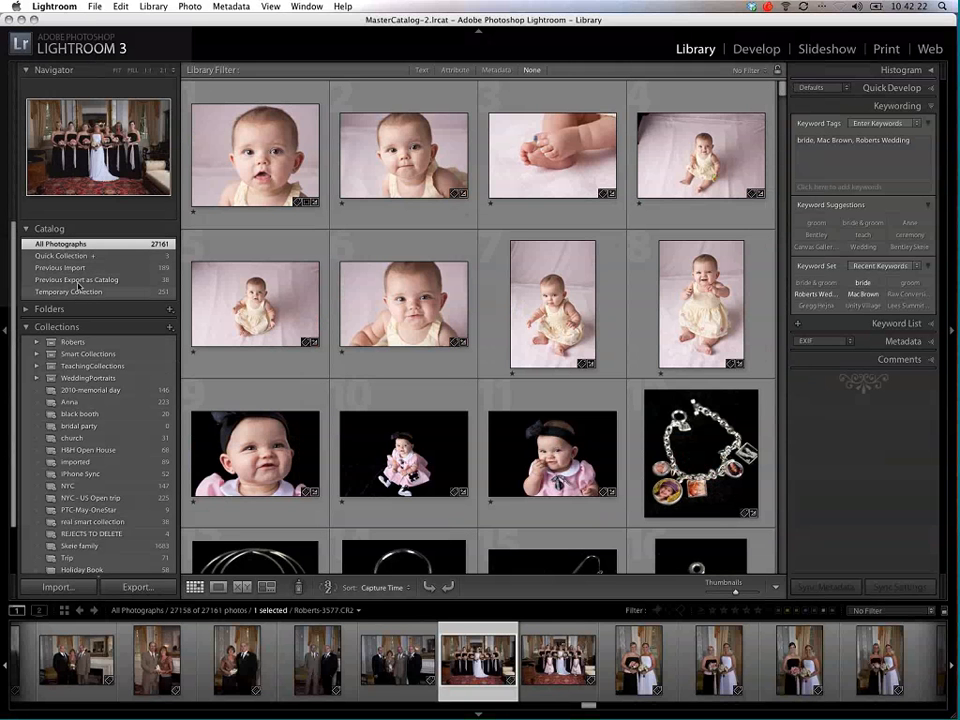
pyautogui.click(57, 327)
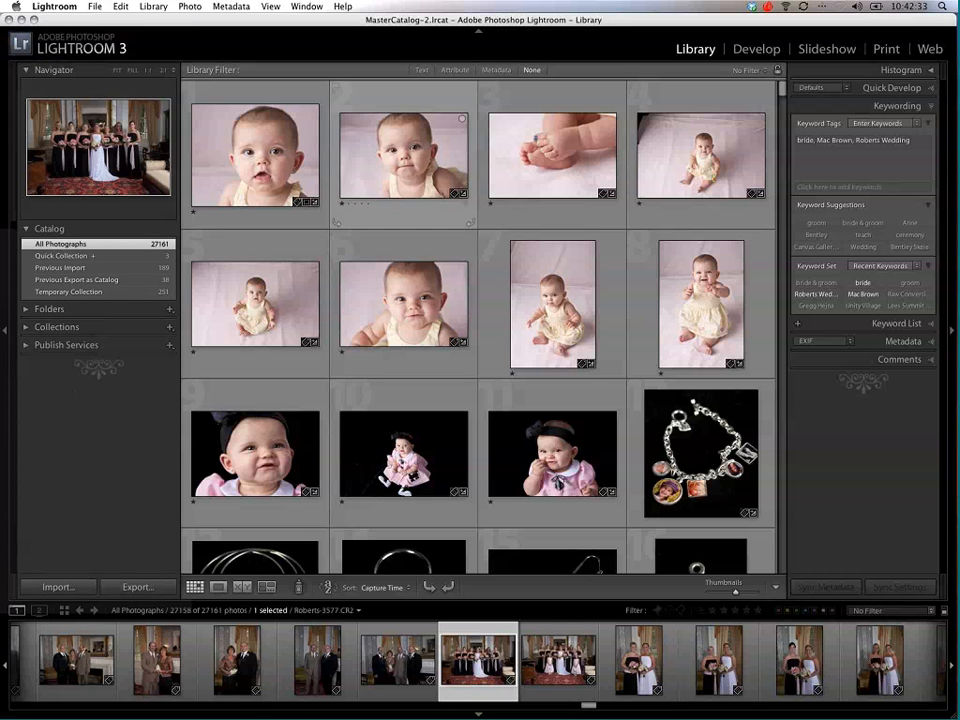
# Step: Minimize Lightroom and inspect the MasterCatalog folder and its MasterCatalog-2.lrcat file inside the desktop's lightroom catalogs folder, then close the folder window
pyautogui.click(22, 20)
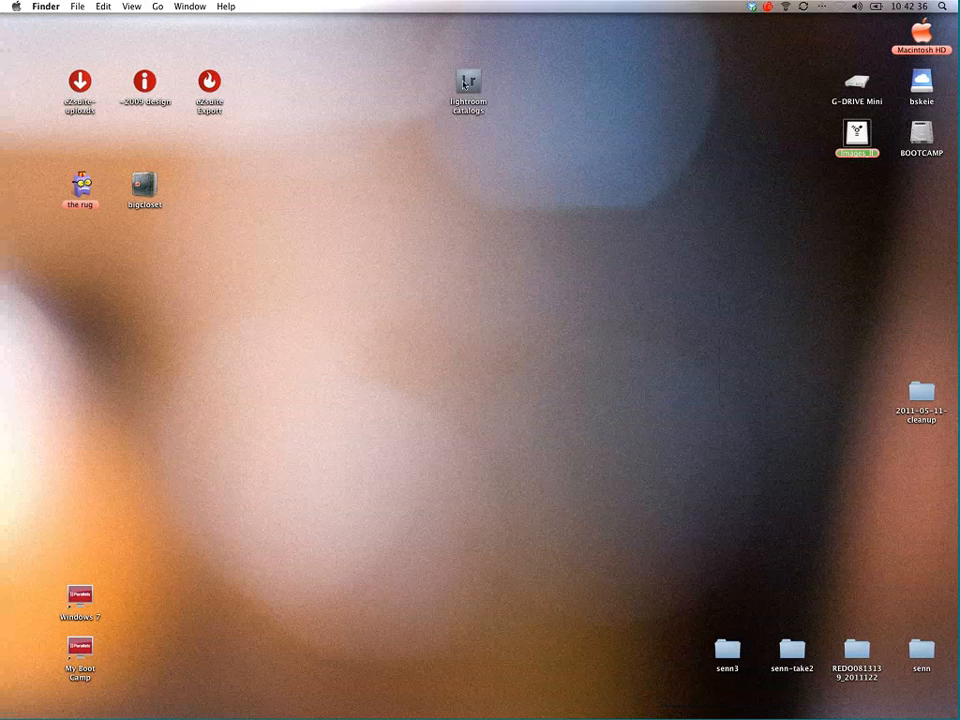
pyautogui.doubleClick(464, 85)
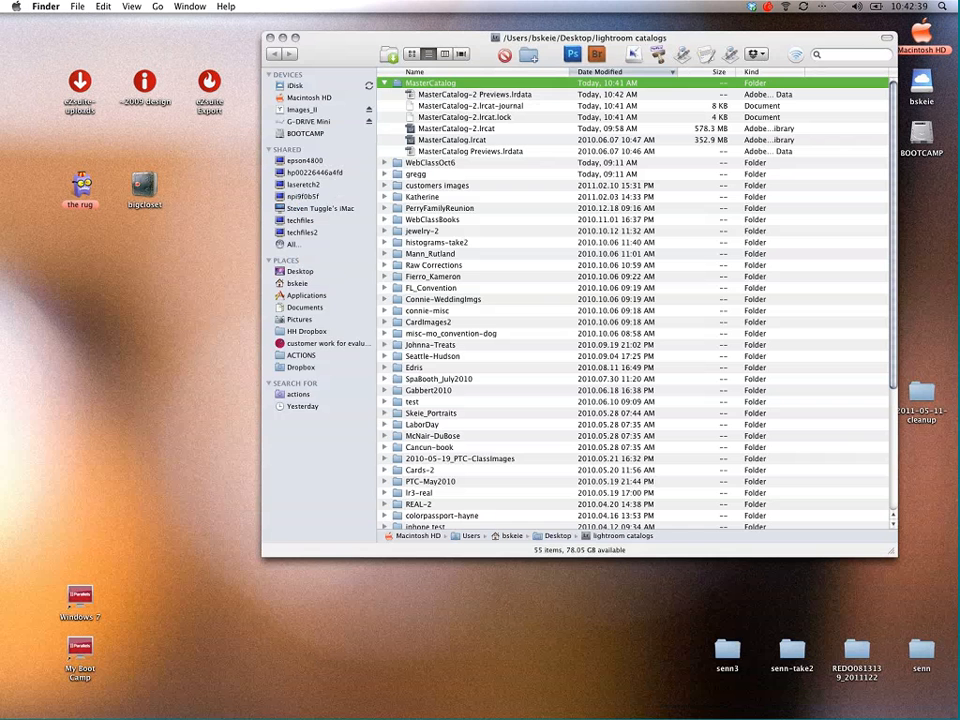
pyautogui.click(437, 85)
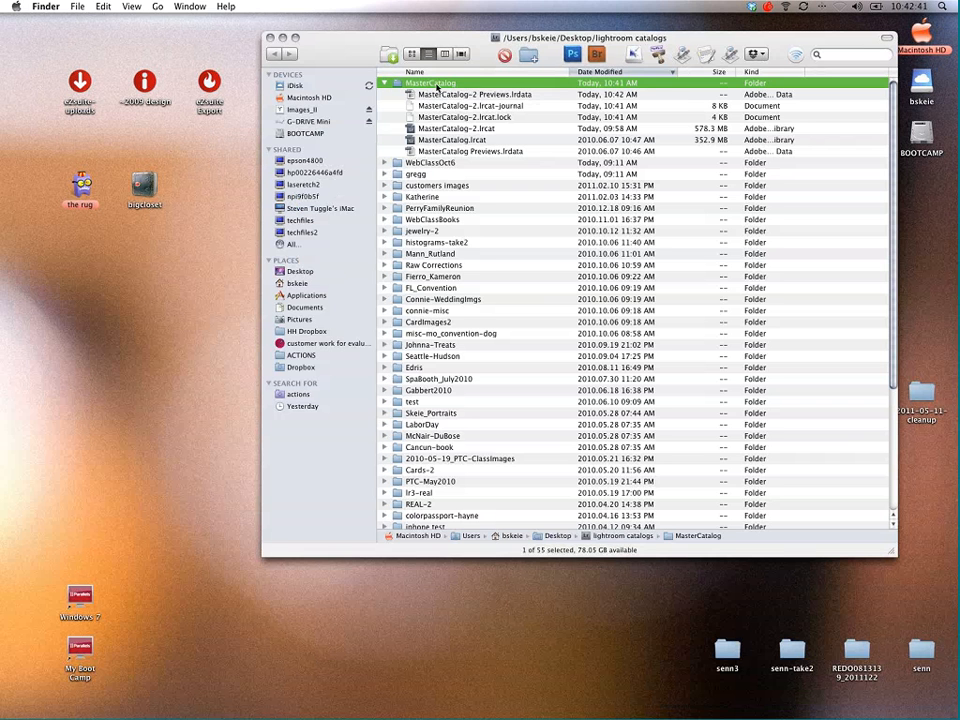
pyautogui.click(703, 132)
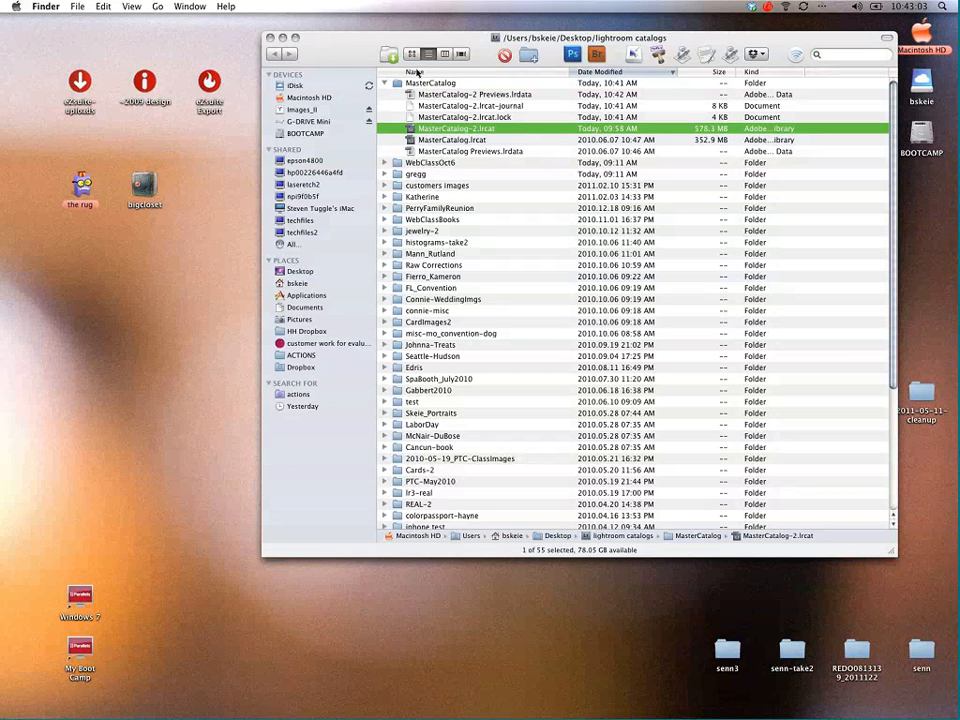
pyautogui.click(450, 84)
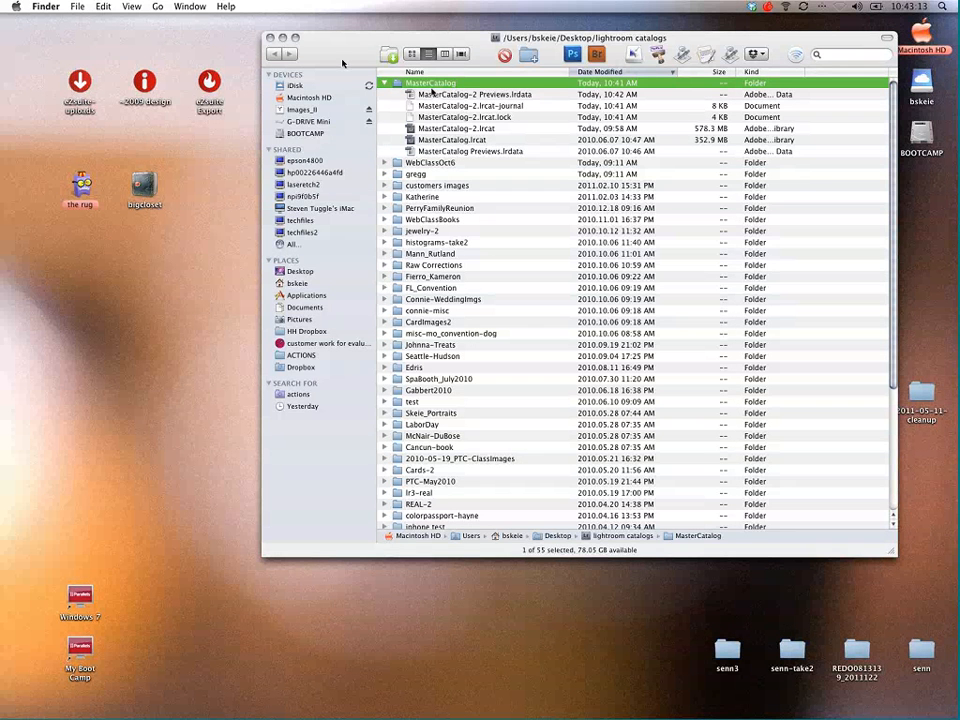
pyautogui.click(270, 38)
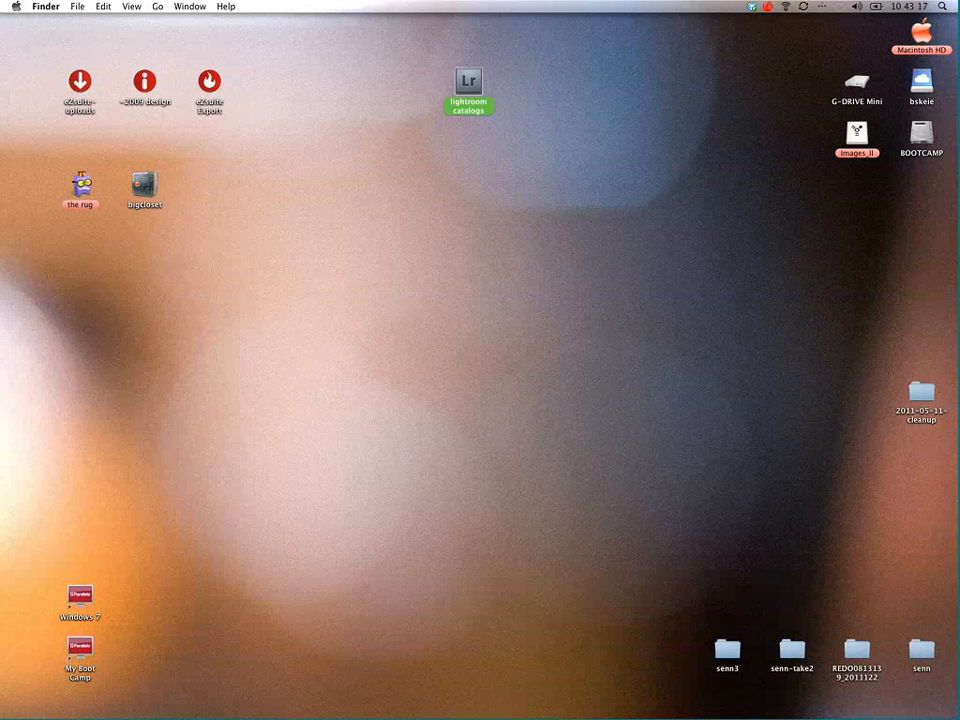
# Step: Place the Images_II drive beside the lightroom catalogs folder on the desktop and check the drive's capacity, available and used space
pyautogui.moveTo(854, 141); pyautogui.dragTo(543, 87)
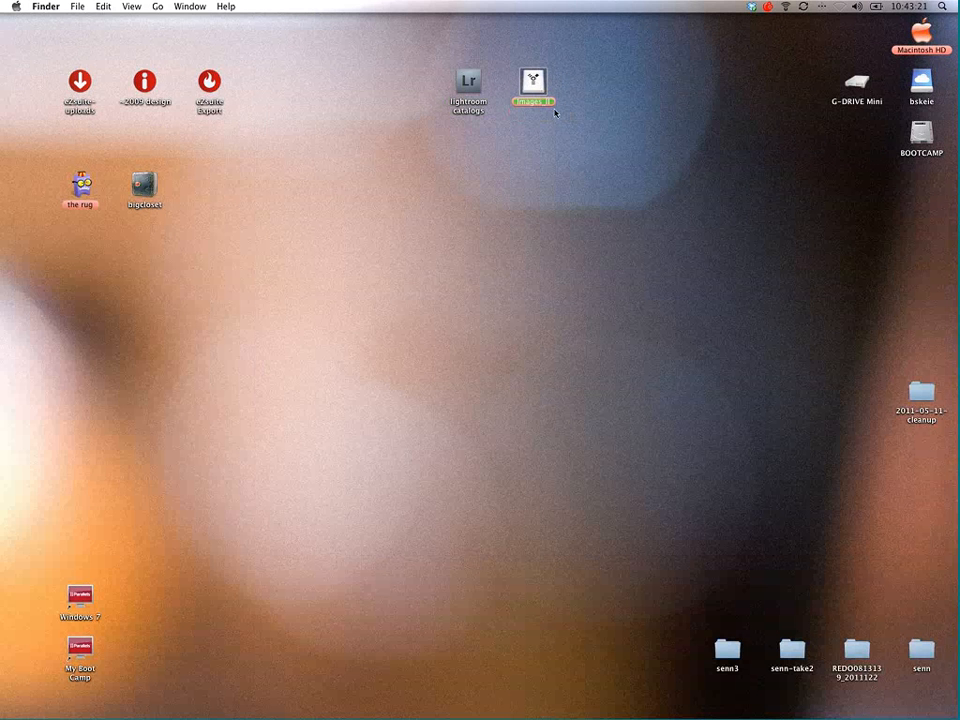
pyautogui.rightClick(536, 86)
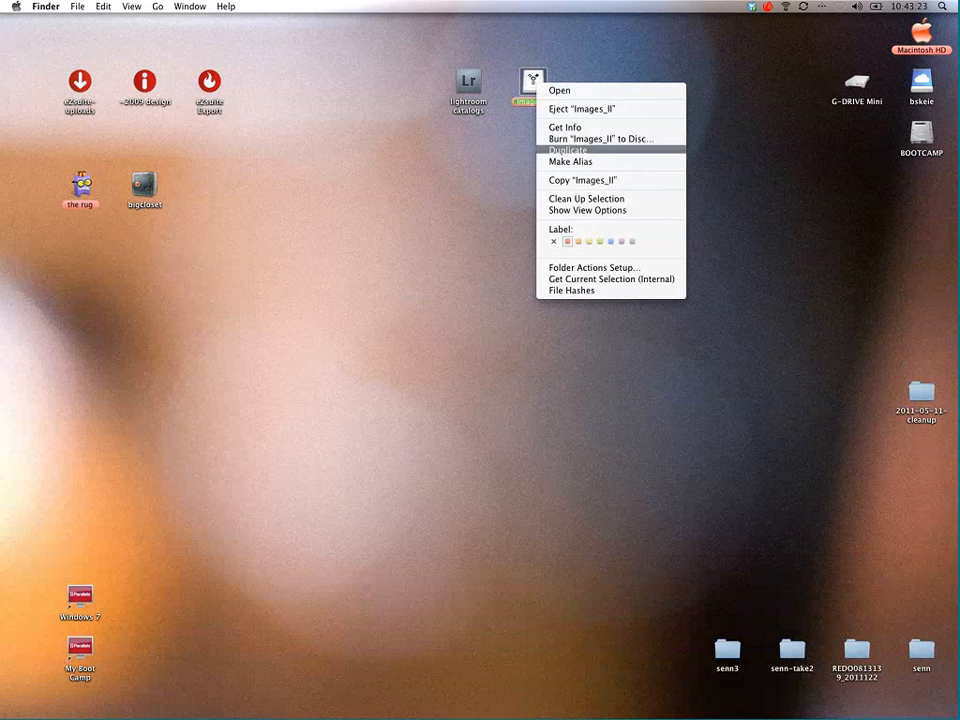
pyautogui.click(548, 127)
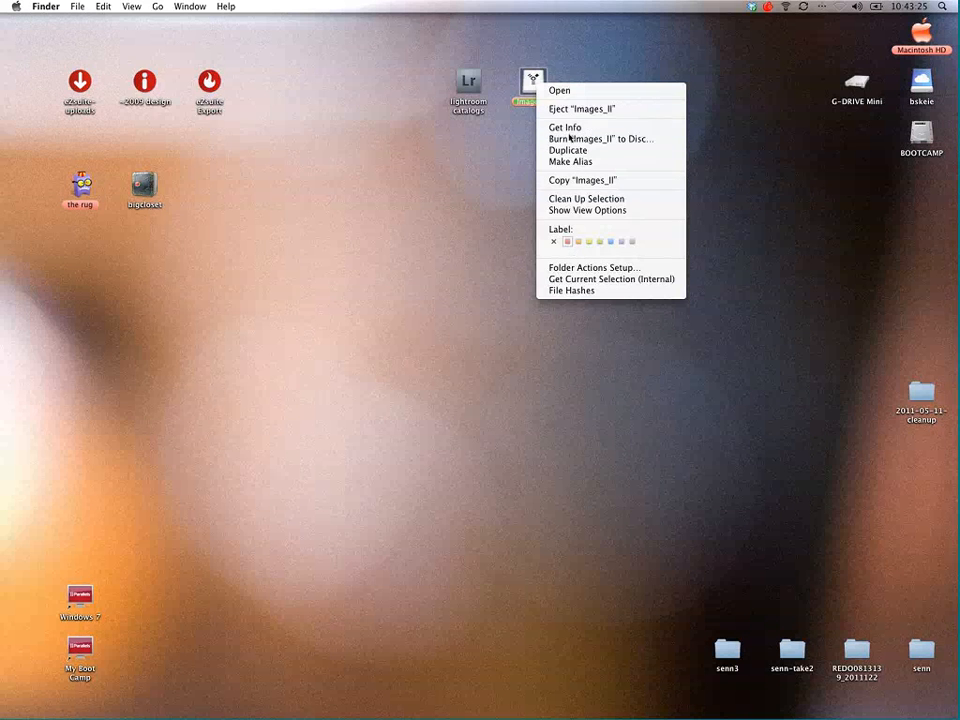
pyautogui.moveTo(180, 24); pyautogui.dragTo(413, 43)
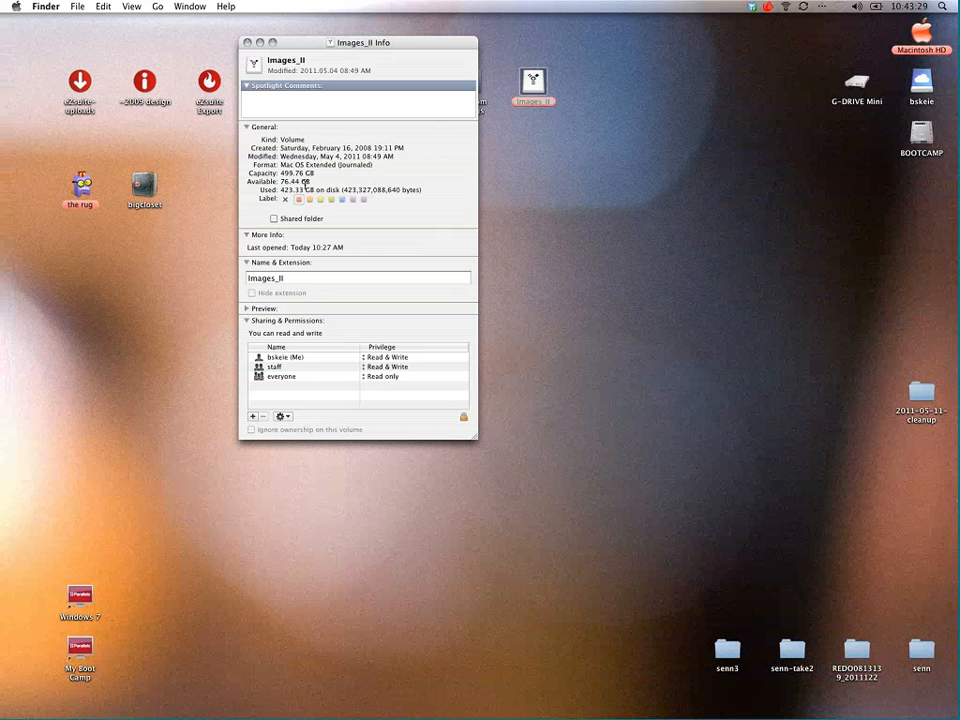
pyautogui.moveTo(281, 174); pyautogui.dragTo(312, 183)
pyautogui.doubleClick(282, 190)
pyautogui.click(248, 43)
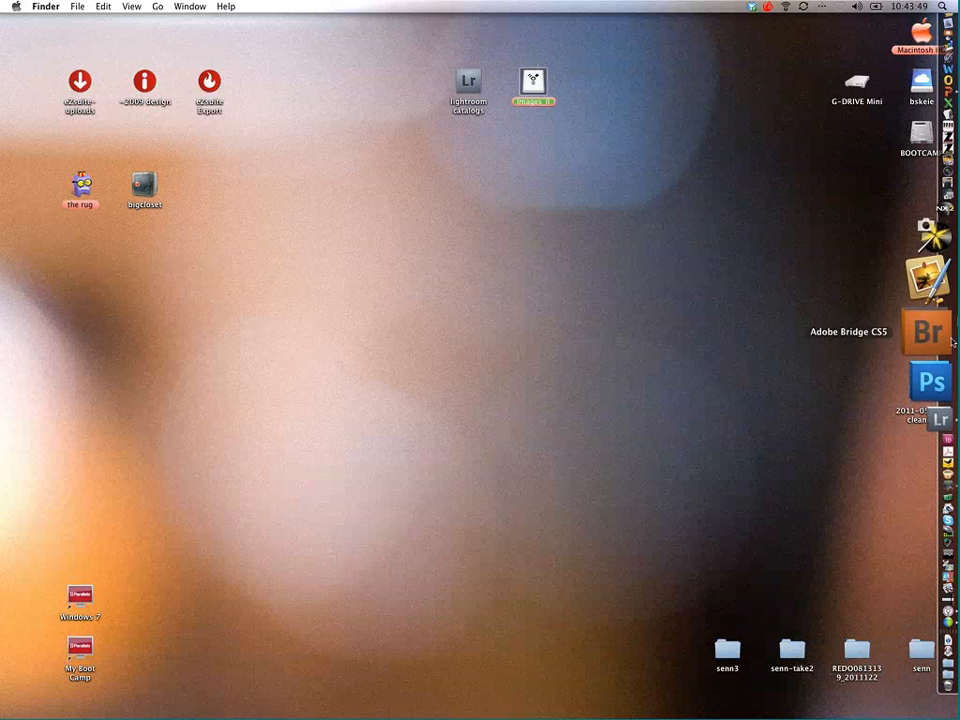
# Step: Switch back to Lightroom and start a photo import into MasterCatalog-2
pyautogui.click(945, 350)
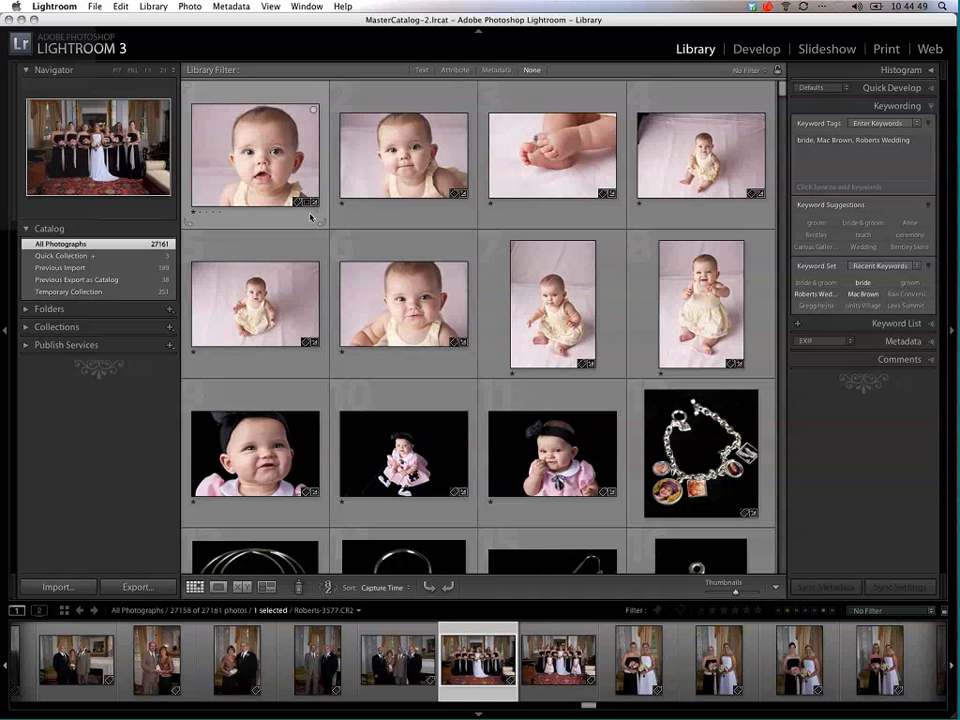
pyautogui.click(94, 7)
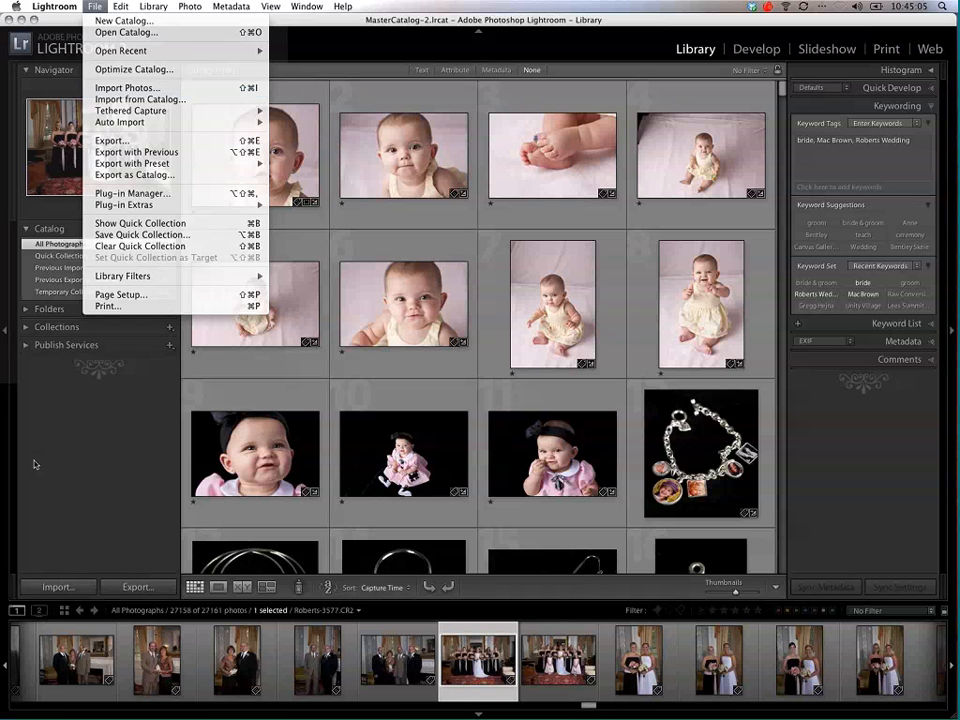
pyautogui.click(26, 345)
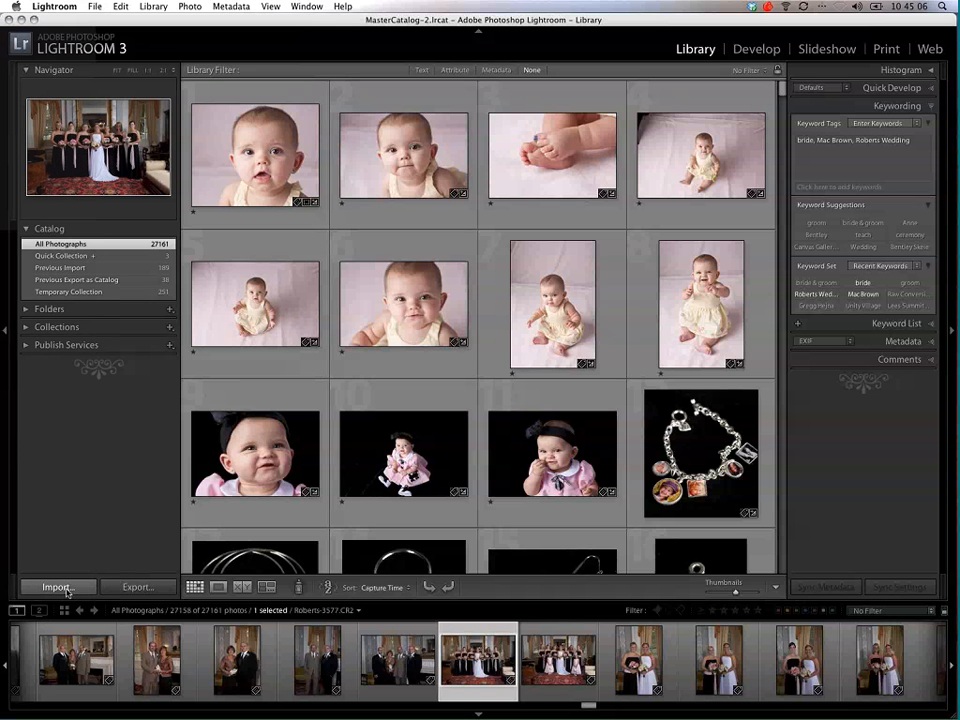
pyautogui.click(66, 590)
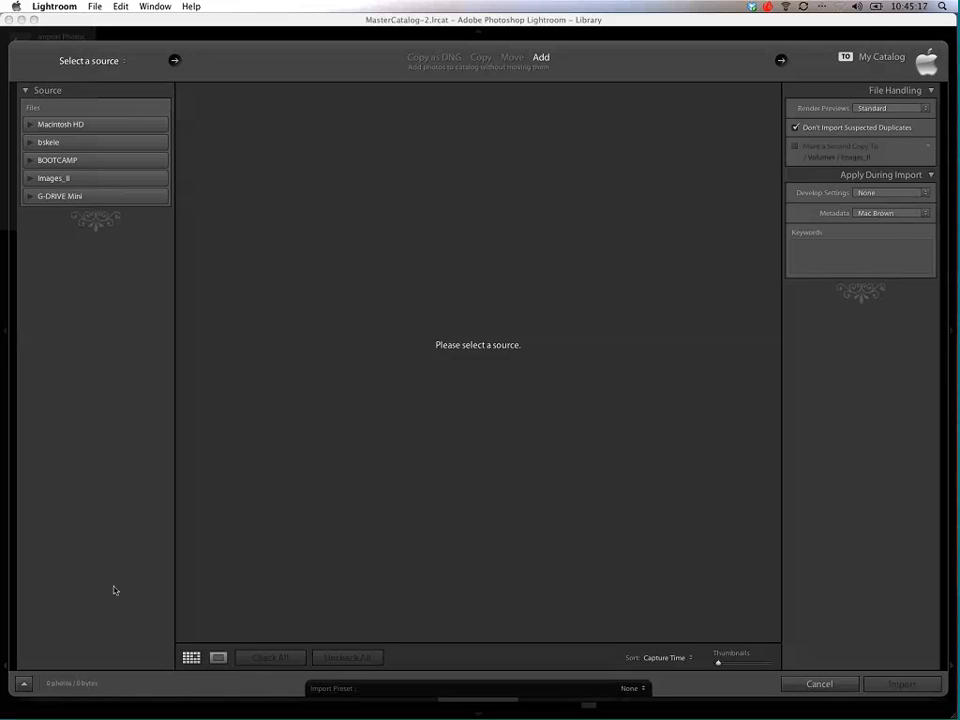
# Step: Look through the recent source paths and available drives for the import, and expand the Images_II drive's folders
pyautogui.click(113, 62)
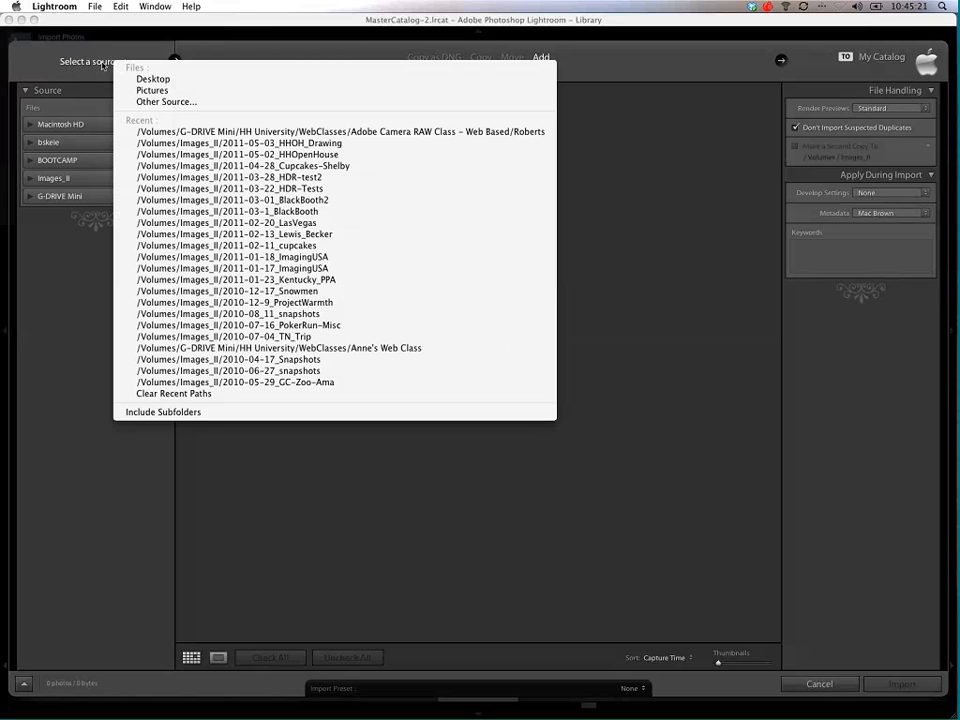
pyautogui.click(96, 66)
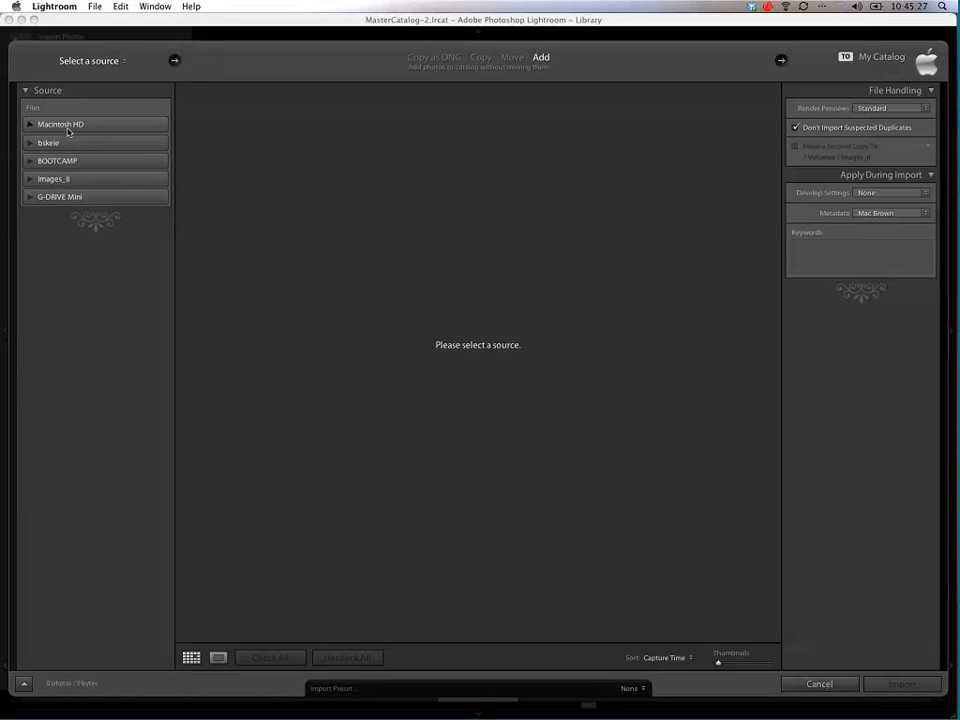
pyautogui.click(66, 127)
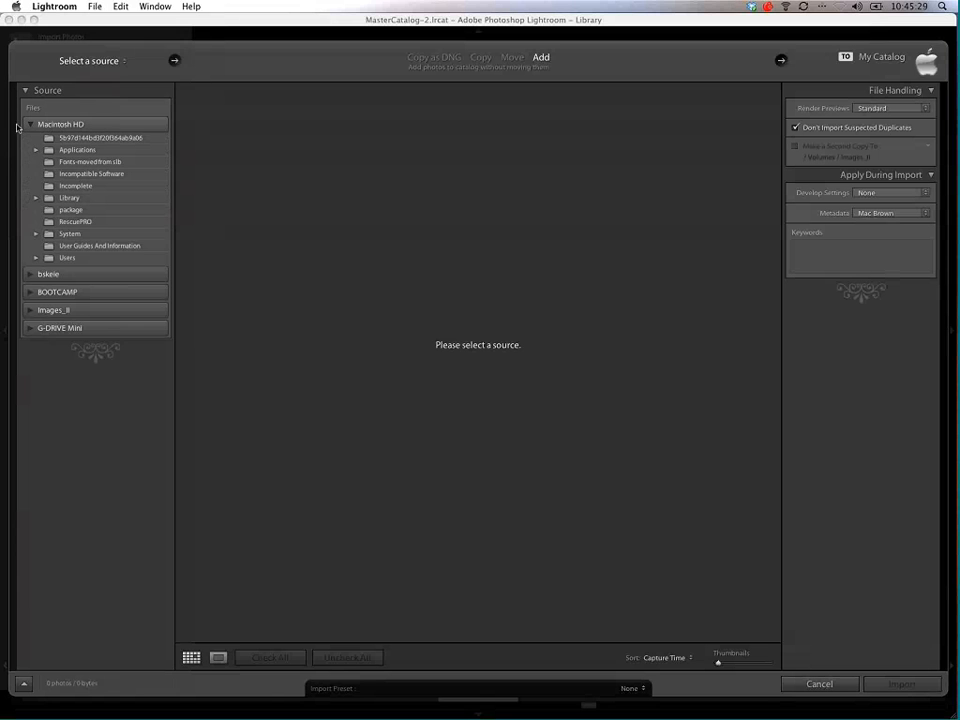
pyautogui.click(29, 125)
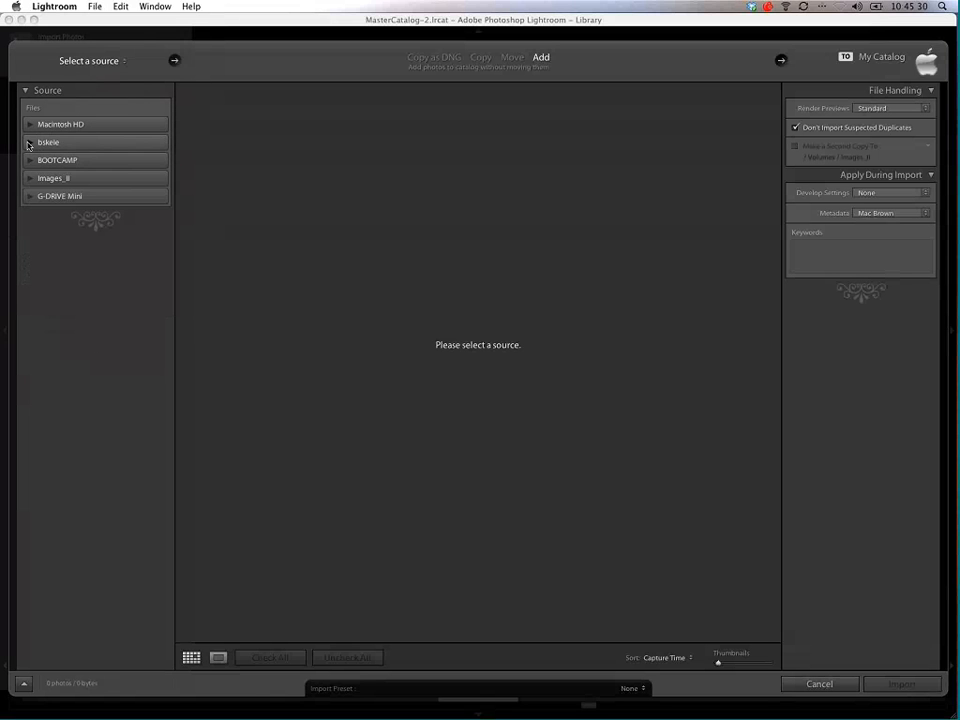
pyautogui.click(29, 145)
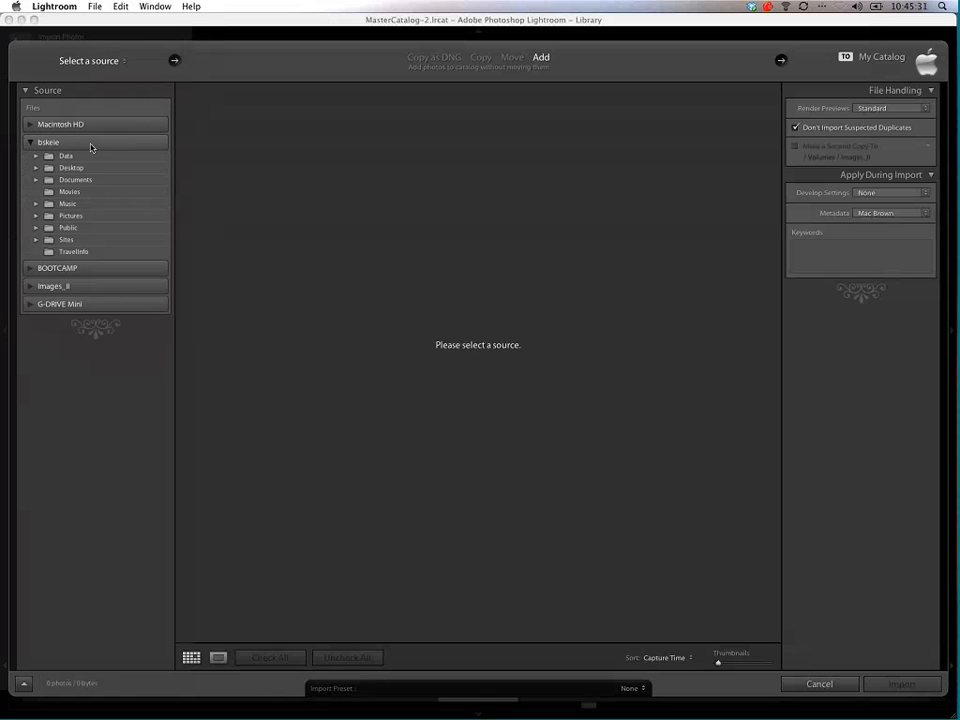
pyautogui.click(29, 143)
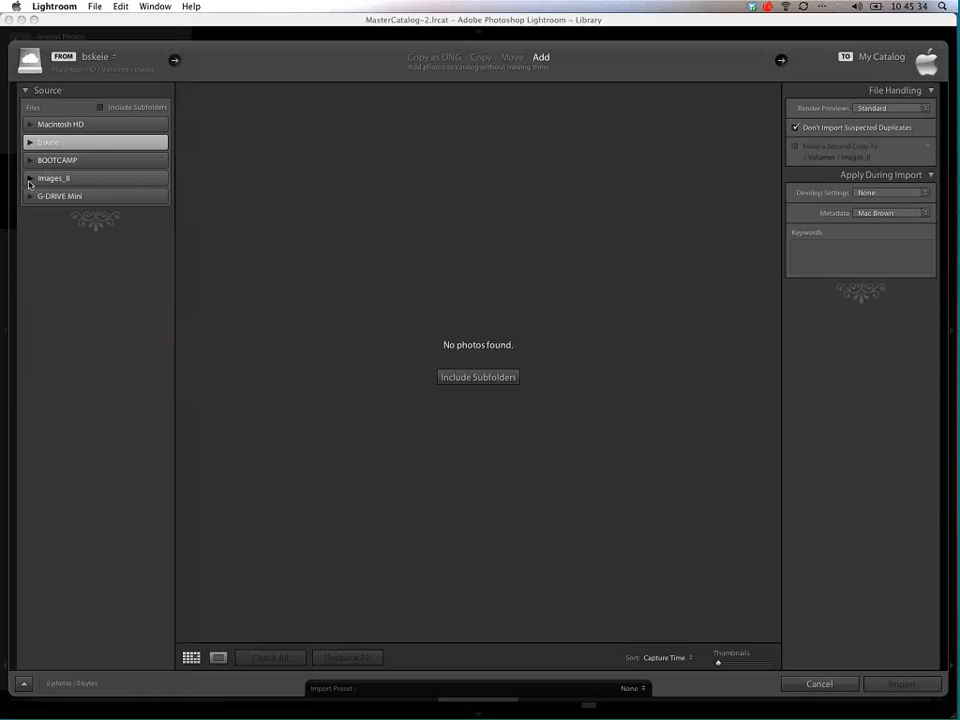
pyautogui.click(30, 179)
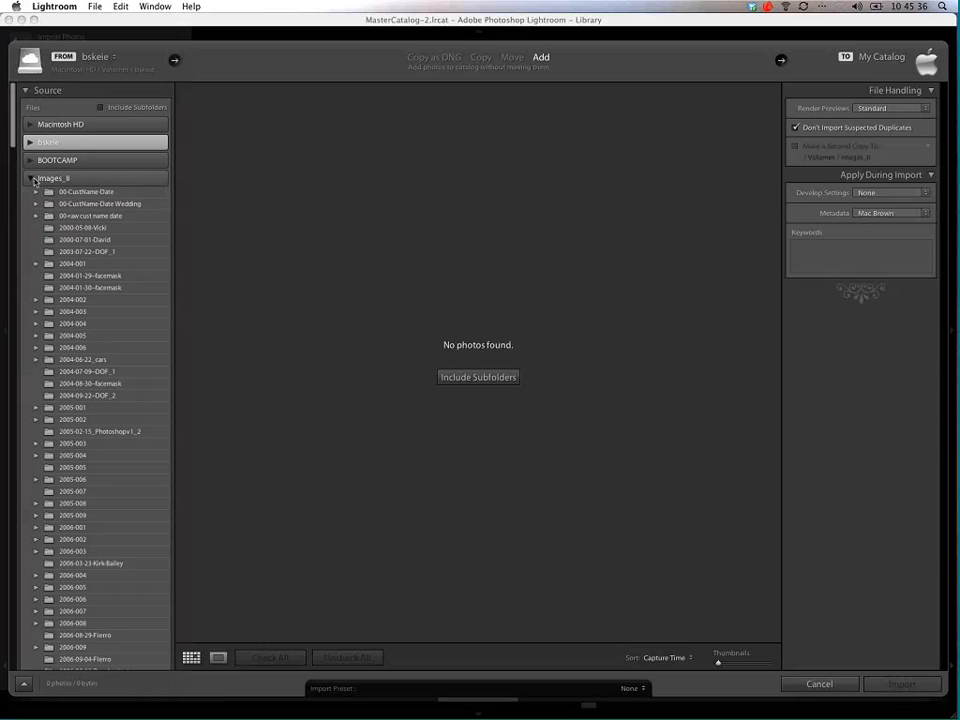
# Step: Choose the 2011-04-28_Cupcakes-Shelby folder on the Images_II drive as the import source
pyautogui.click(30, 179)
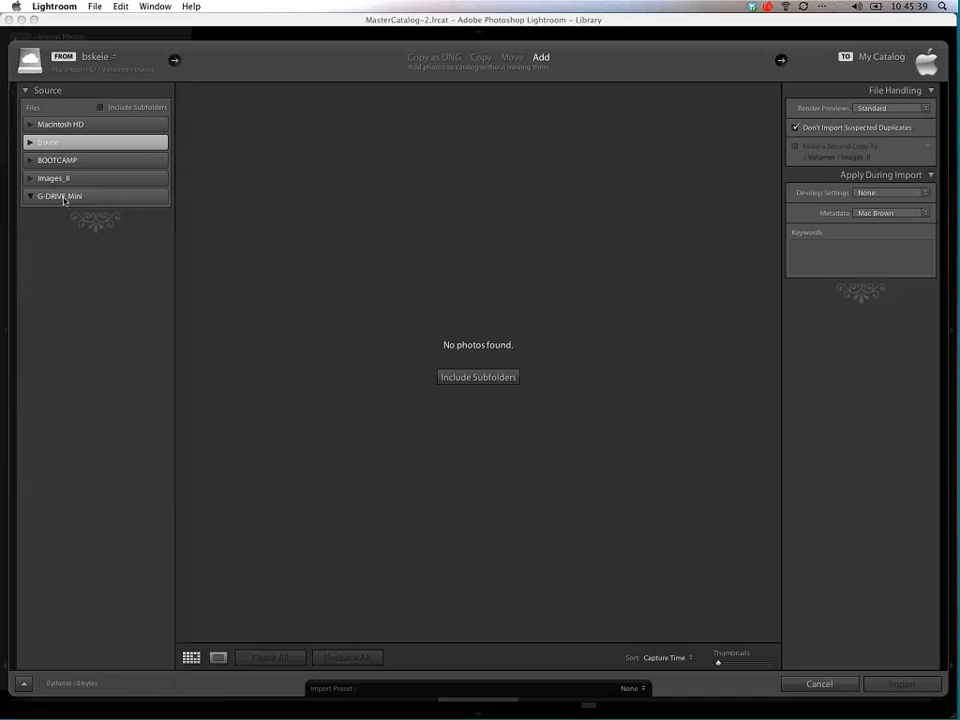
pyautogui.click(64, 198)
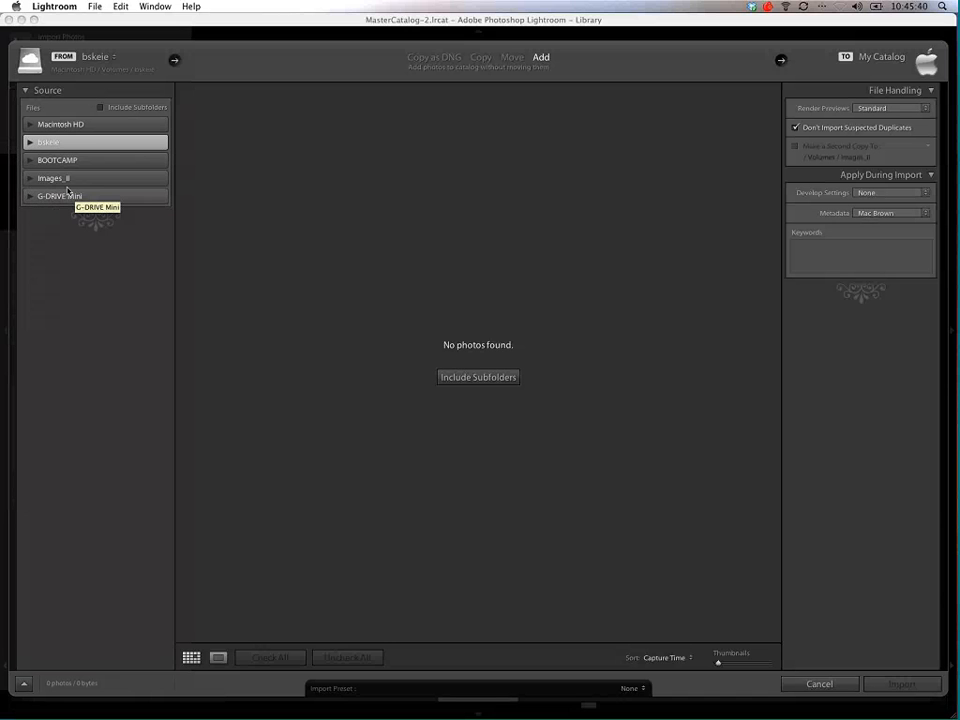
pyautogui.click(65, 179)
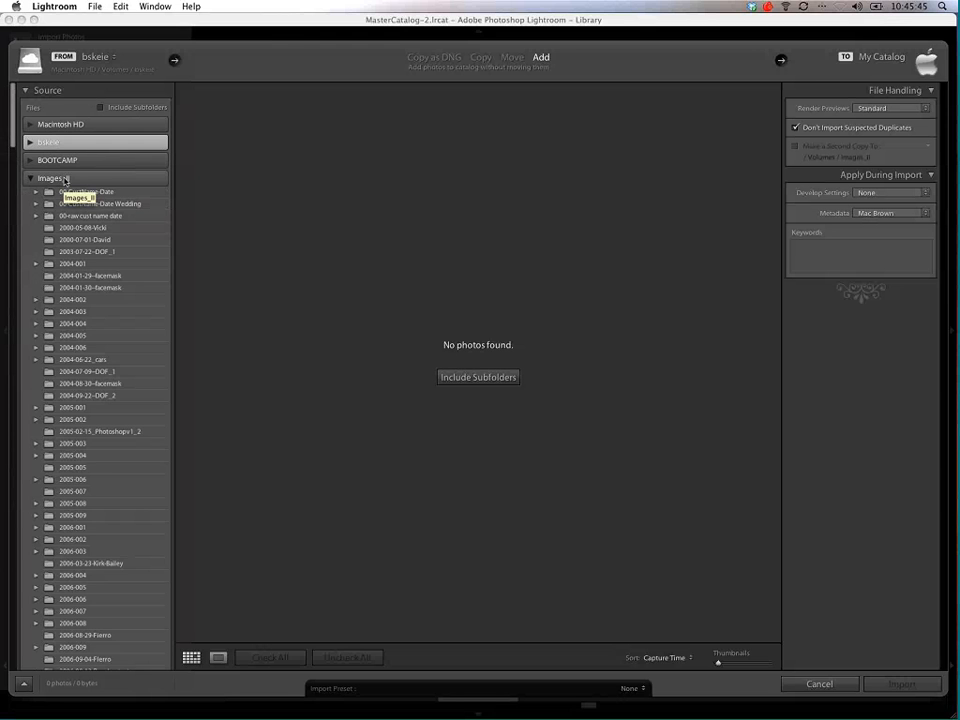
pyautogui.scroll(-5, 30, 204)
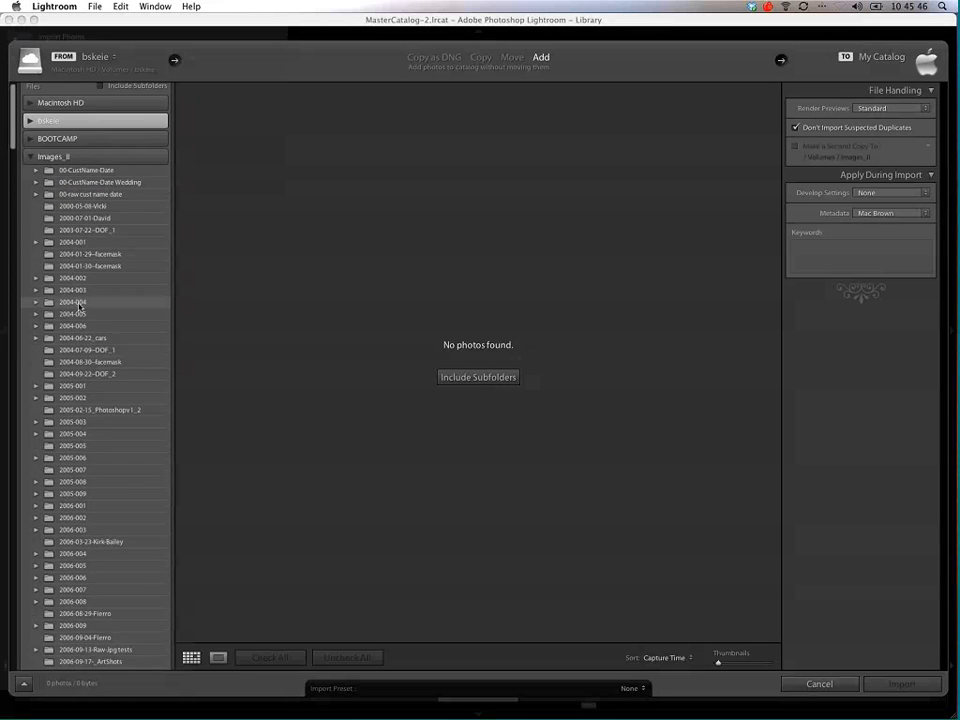
pyautogui.moveTo(11, 150); pyautogui.dragTo(2, 415)
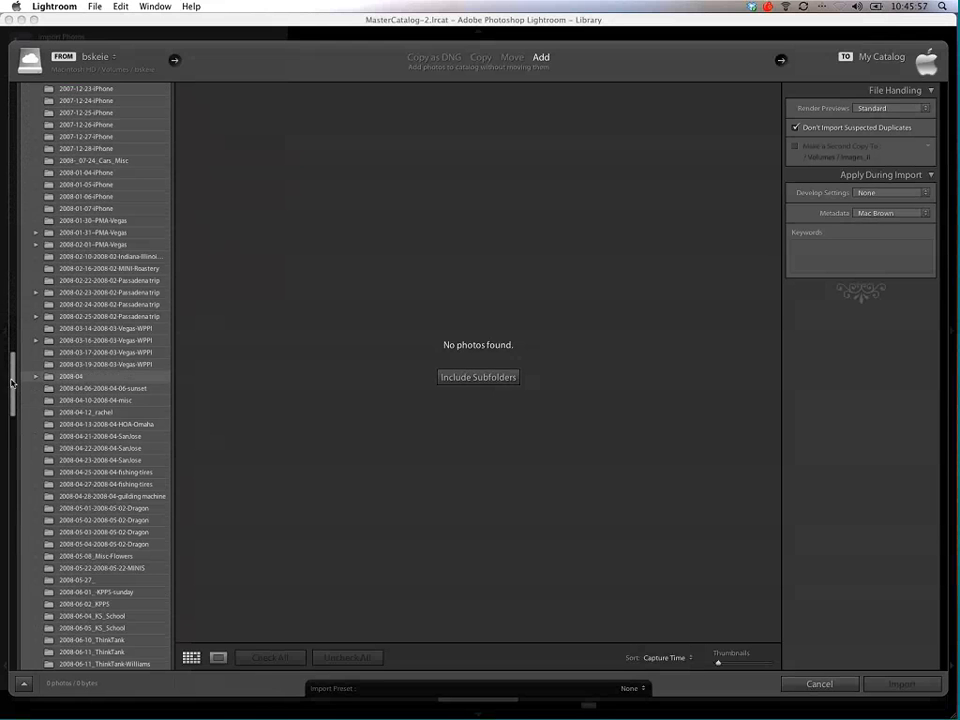
pyautogui.moveTo(10, 370); pyautogui.dragTo(8, 611)
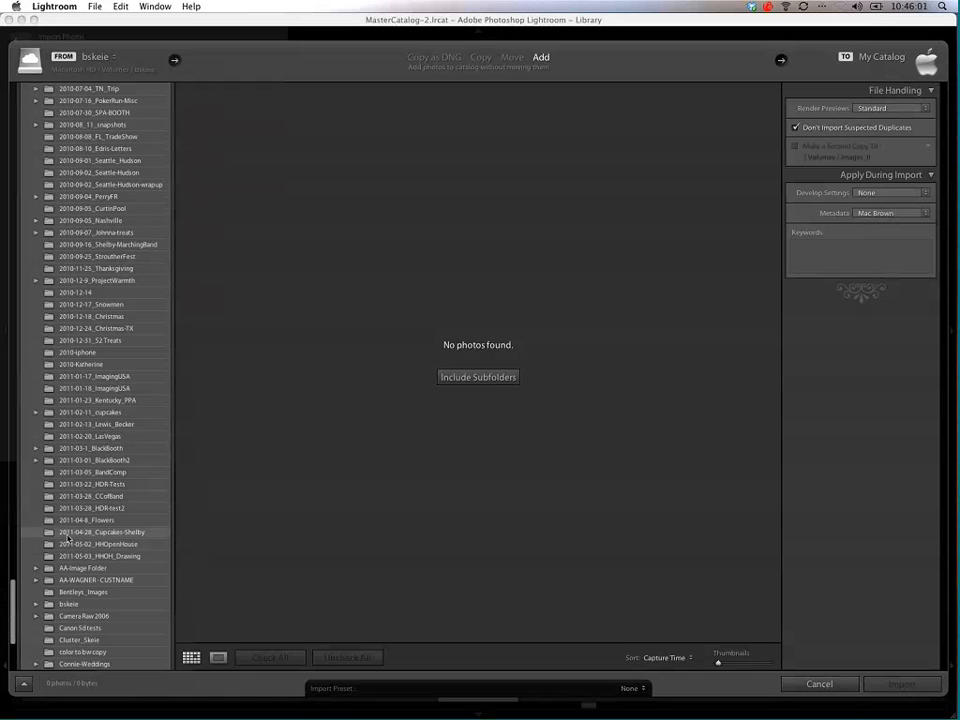
pyautogui.click(57, 536)
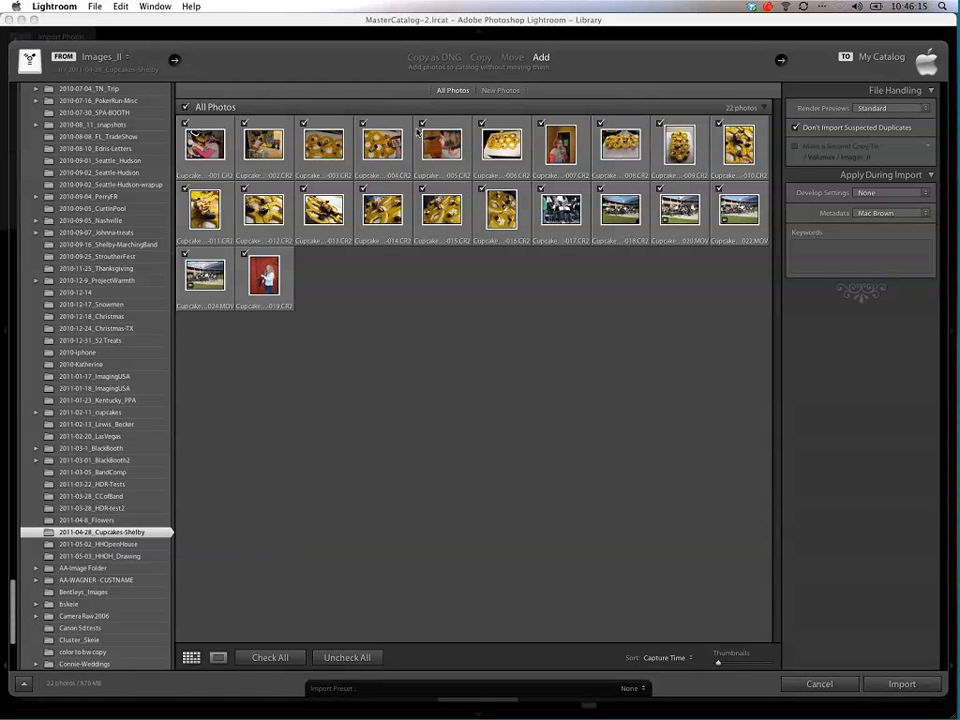
# Step: Compare the Copy as DNG, Copy, Move and Add import methods, return to Add, and keep Standard for preview rendering
pyautogui.click(447, 60)
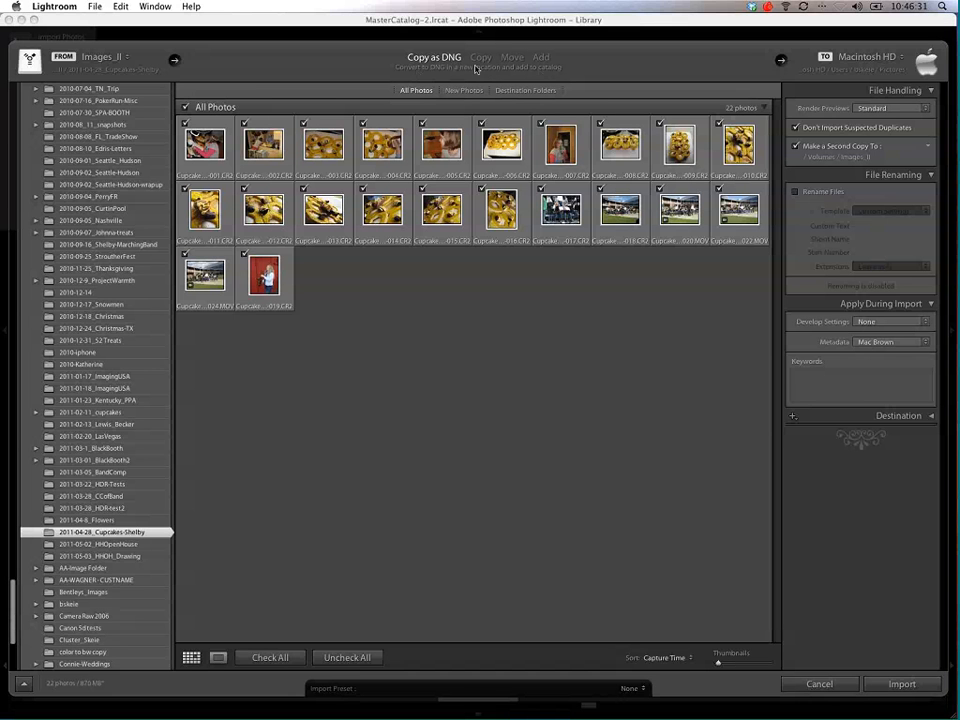
pyautogui.click(481, 57)
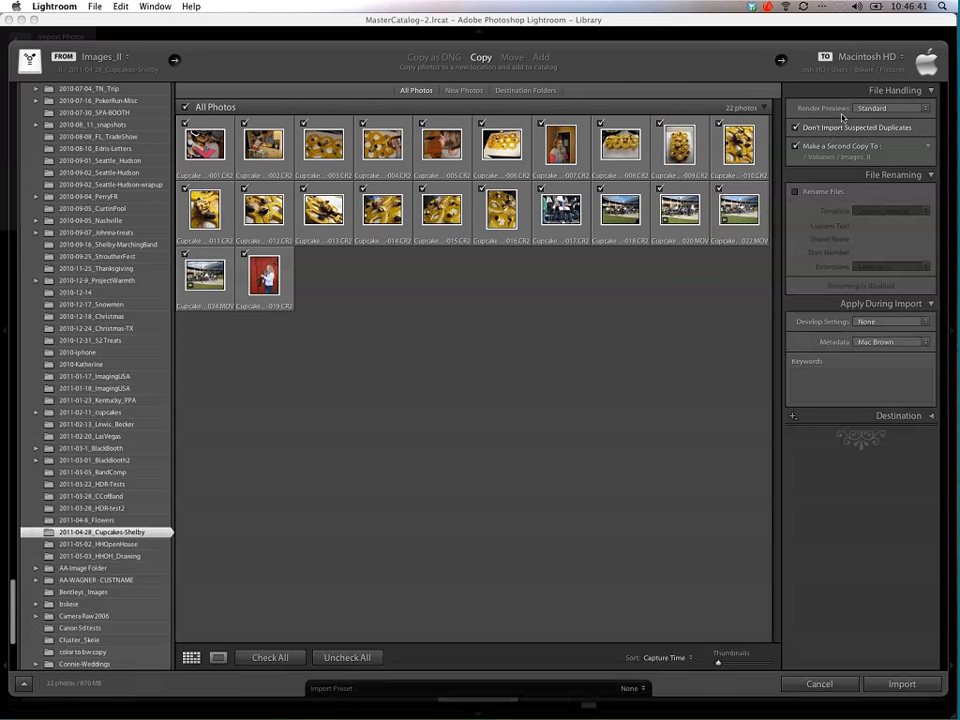
pyautogui.click(513, 58)
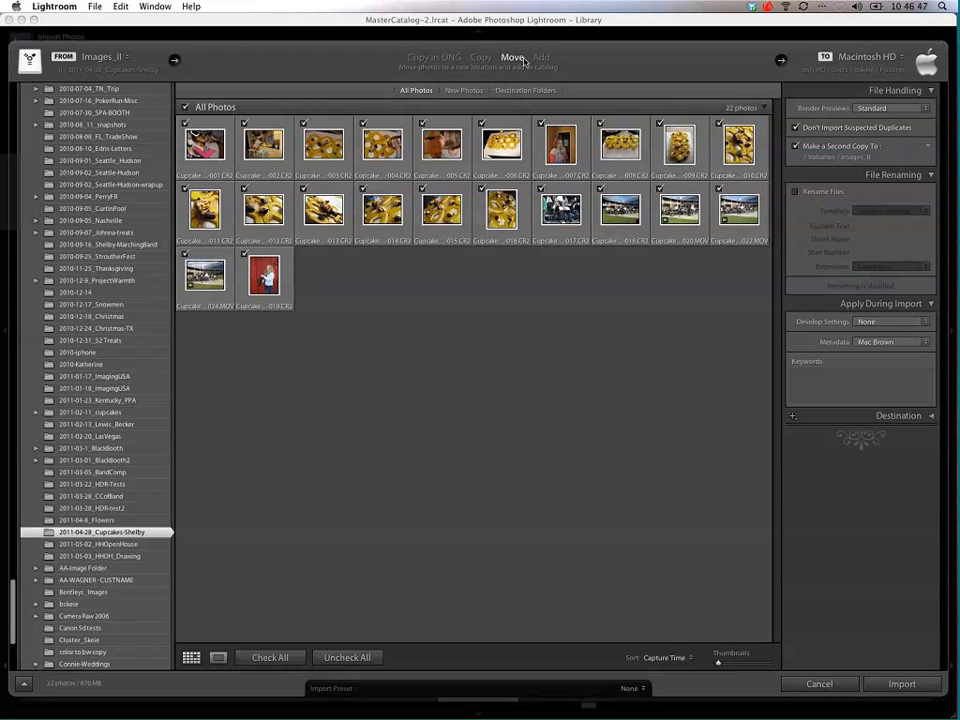
pyautogui.click(541, 58)
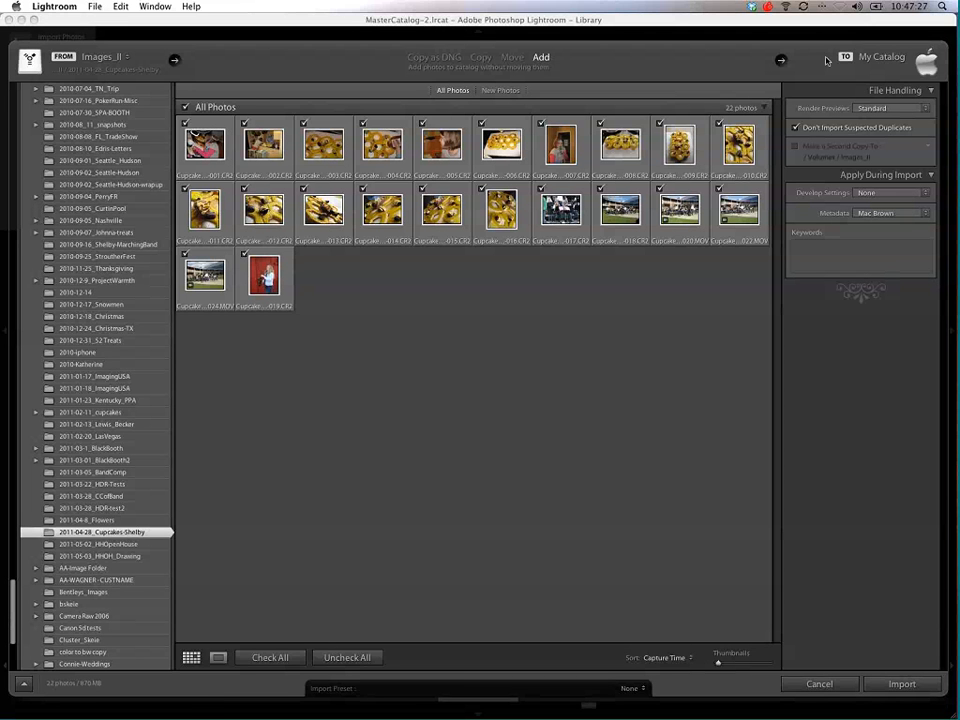
pyautogui.click(483, 57)
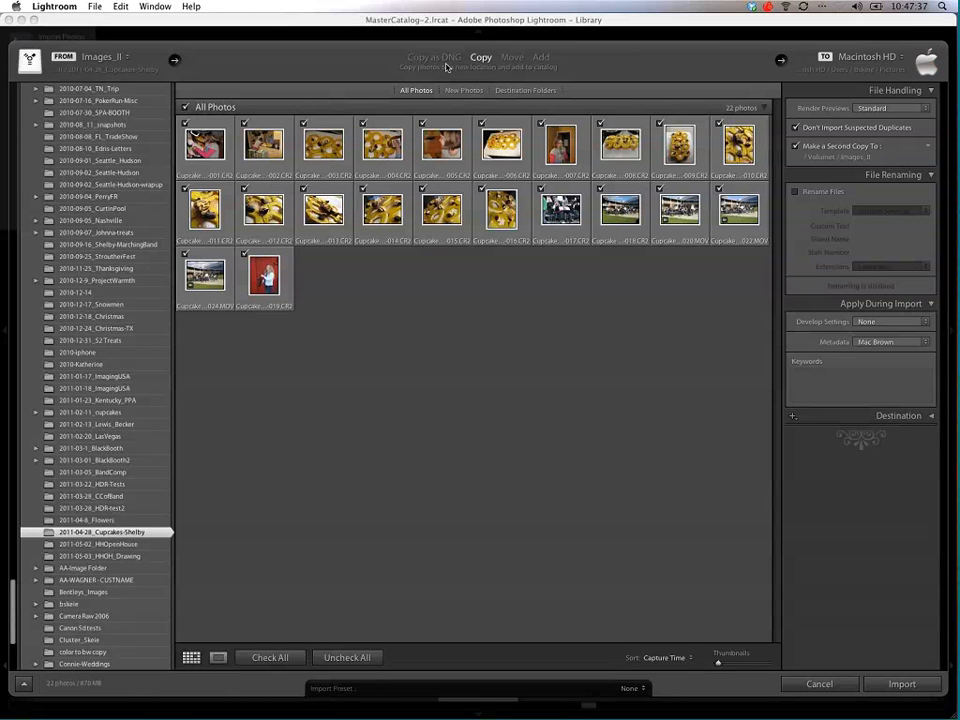
pyautogui.click(541, 58)
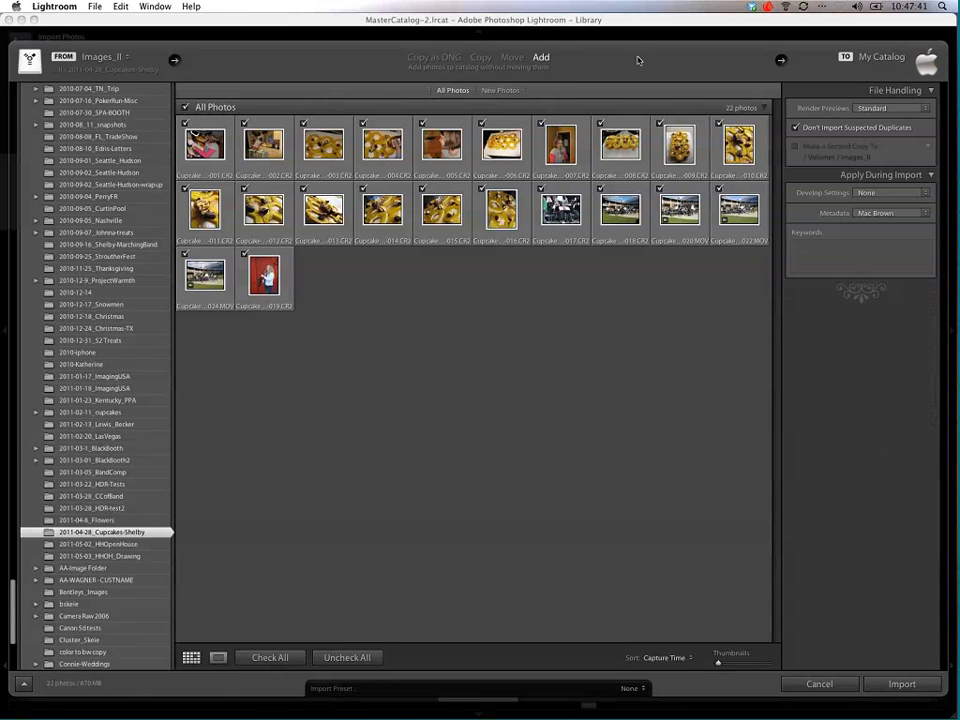
pyautogui.click(925, 108)
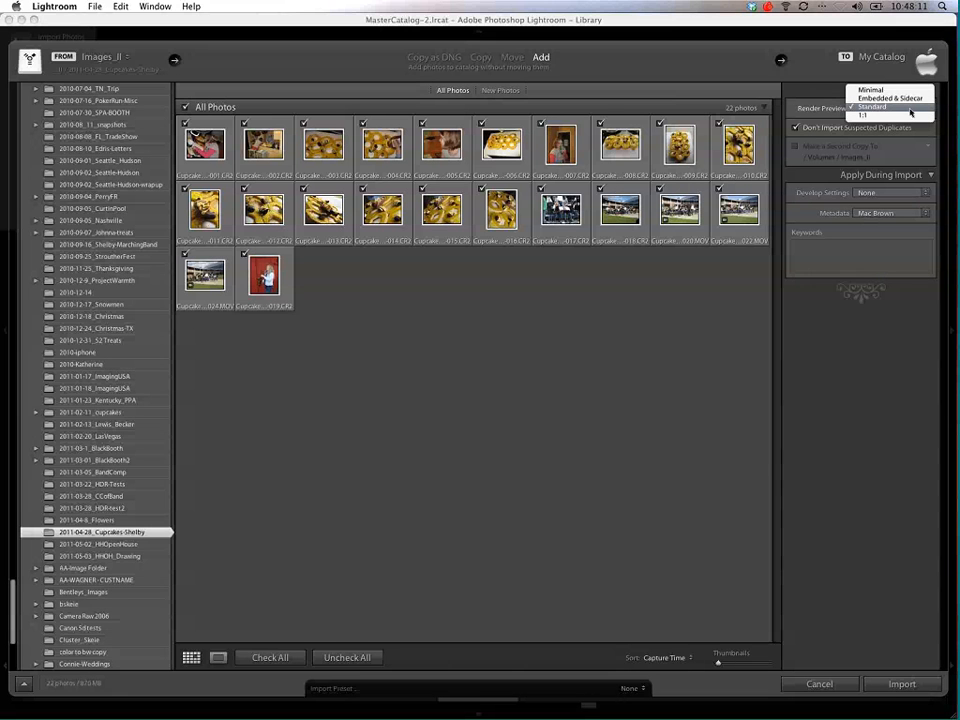
pyautogui.click(910, 108)
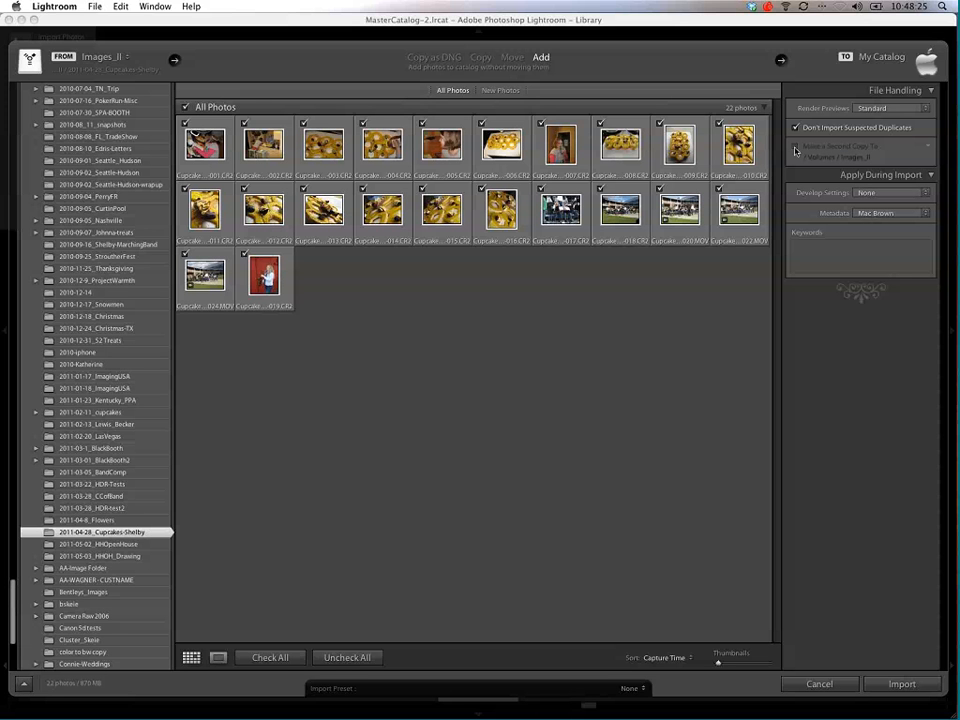
# Step: Try the Copy method with the second copy turned off and file renaming turned on, and return to the Add method
pyautogui.click(480, 58)
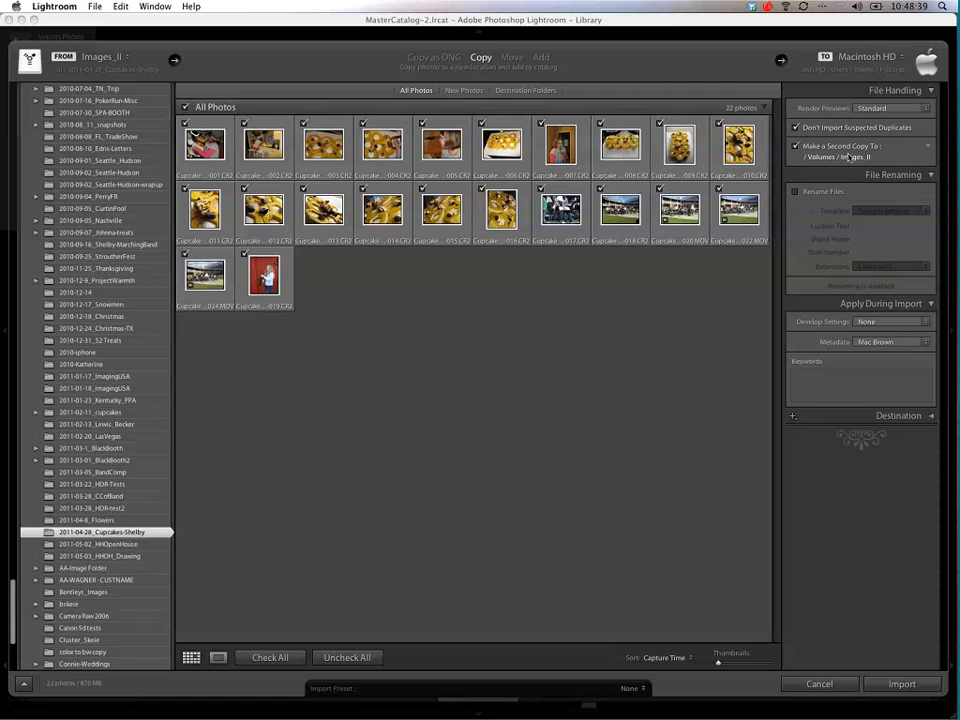
pyautogui.click(797, 146)
pyautogui.click(829, 194)
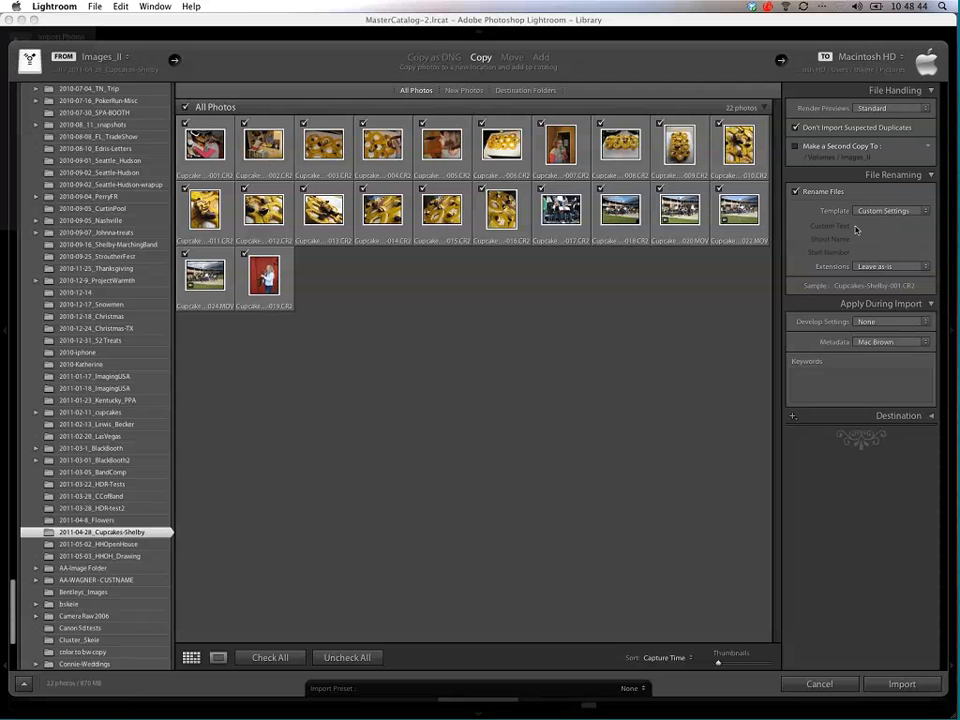
pyautogui.click(541, 58)
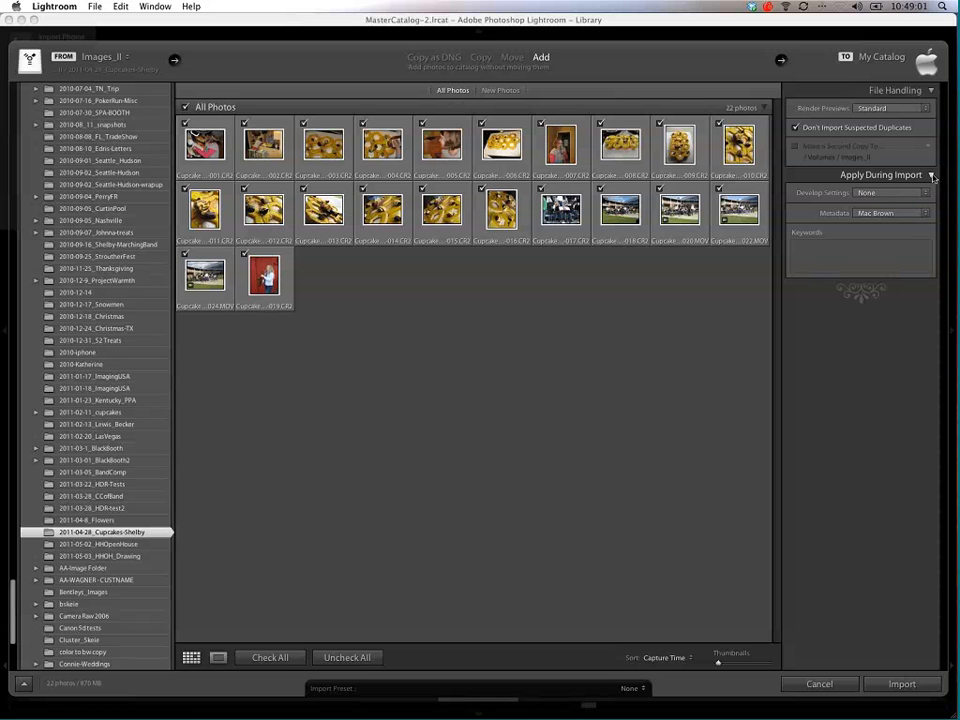
# Step: Look through the develop presets that can be applied during import, leaving None selected
pyautogui.click(933, 176)
pyautogui.click(933, 176)
pyautogui.click(927, 193)
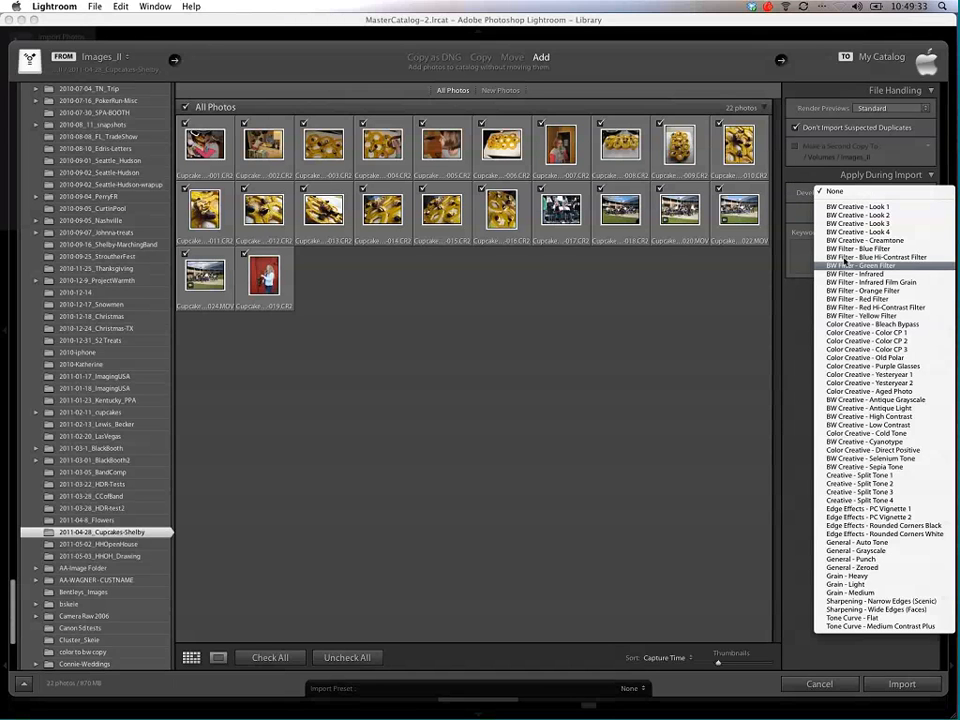
pyautogui.click(793, 303)
# Step: Start a new metadata preset for the import and name it with the photographer's full name
pyautogui.click(920, 213)
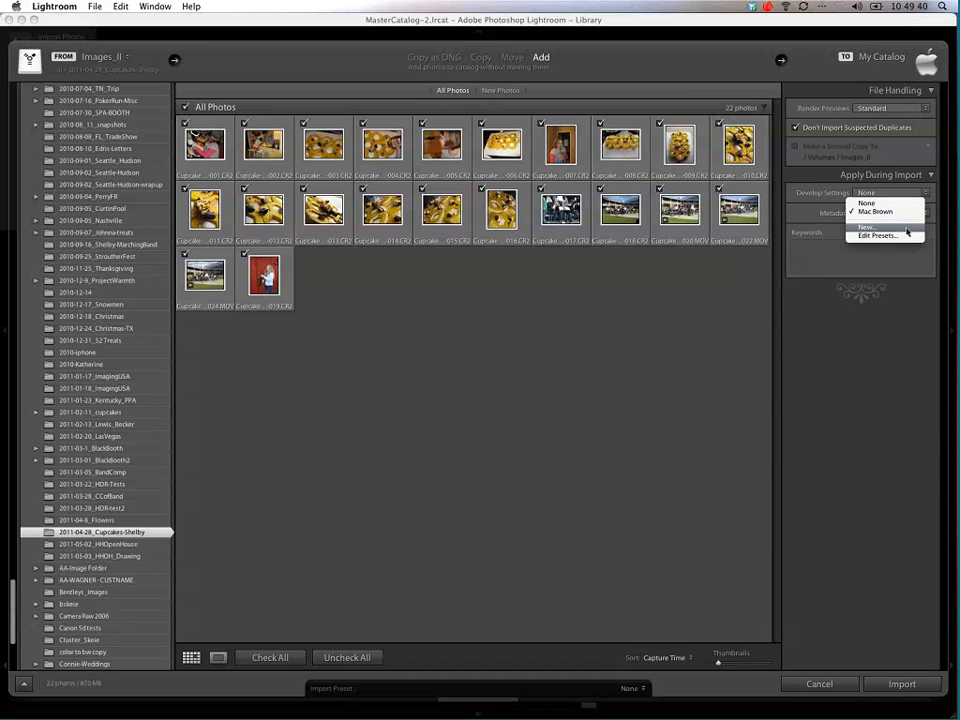
pyautogui.click(907, 231)
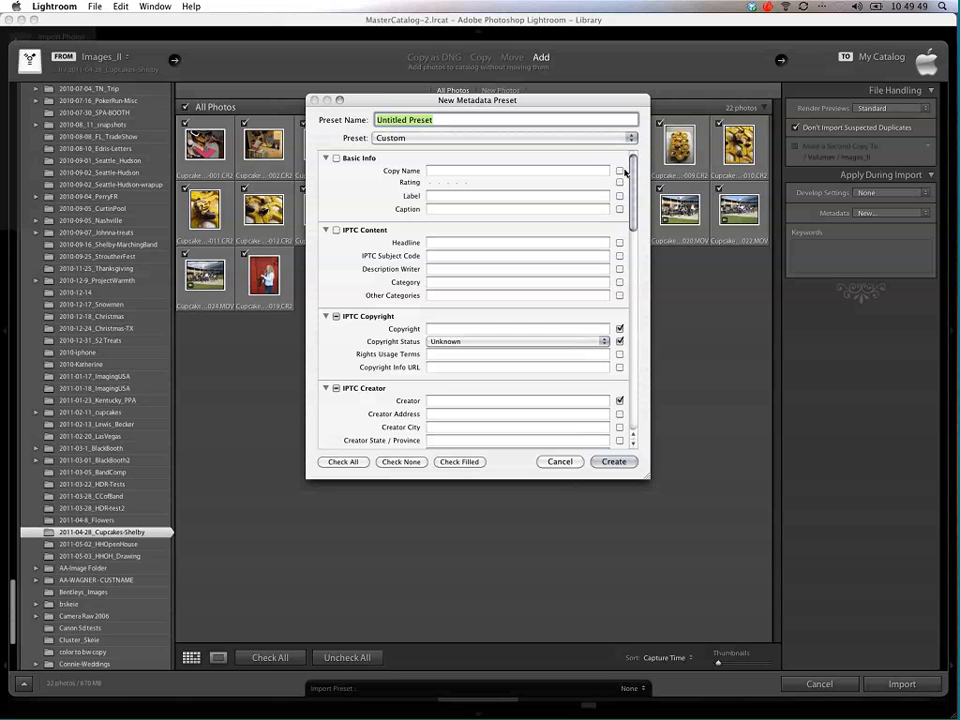
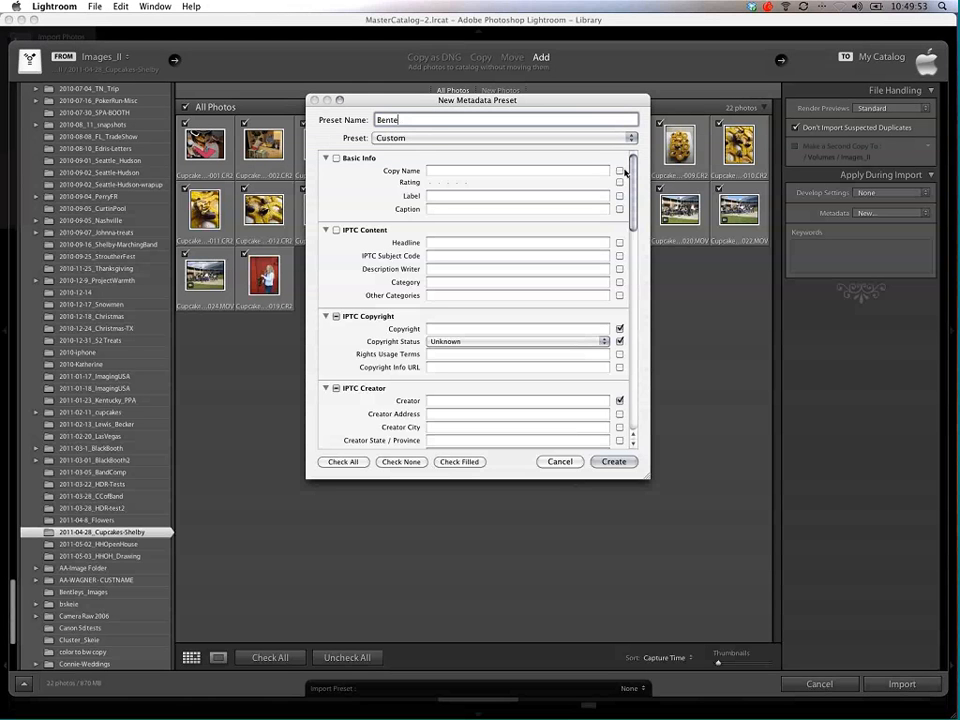
pyautogui.press('Tab')
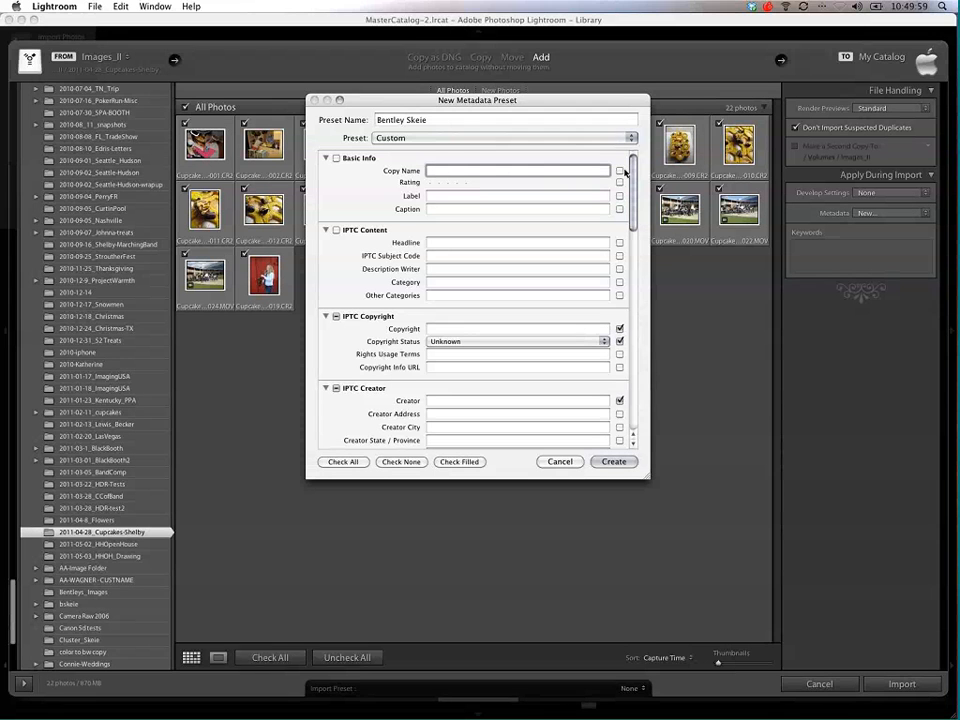
pyautogui.press('alt')
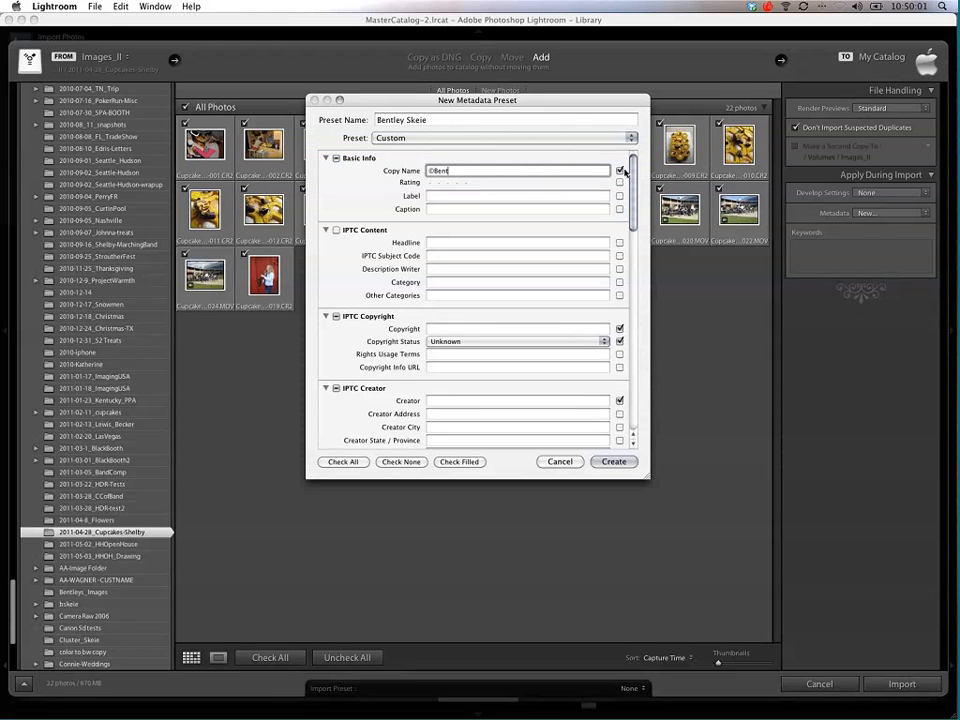
pyautogui.moveTo(480, 171); pyautogui.dragTo(428, 171)
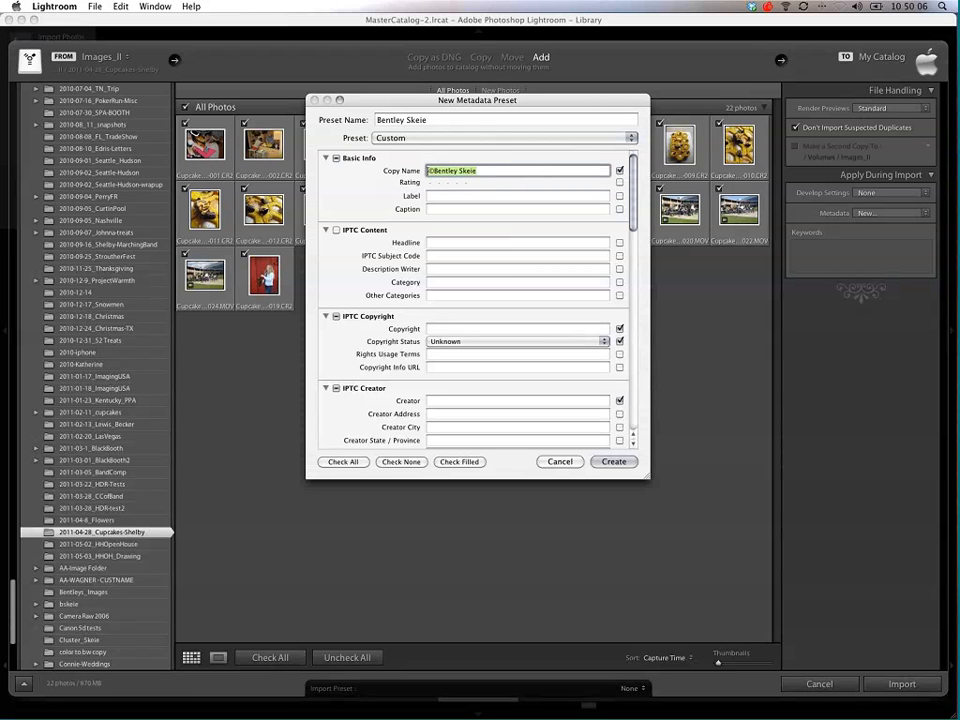
pyautogui.press('BackSpace')
# Step: Fill in the IPTC copyright with © and the photographer's full name, and set the copyright status to Copyrighted
pyautogui.click(442, 331)
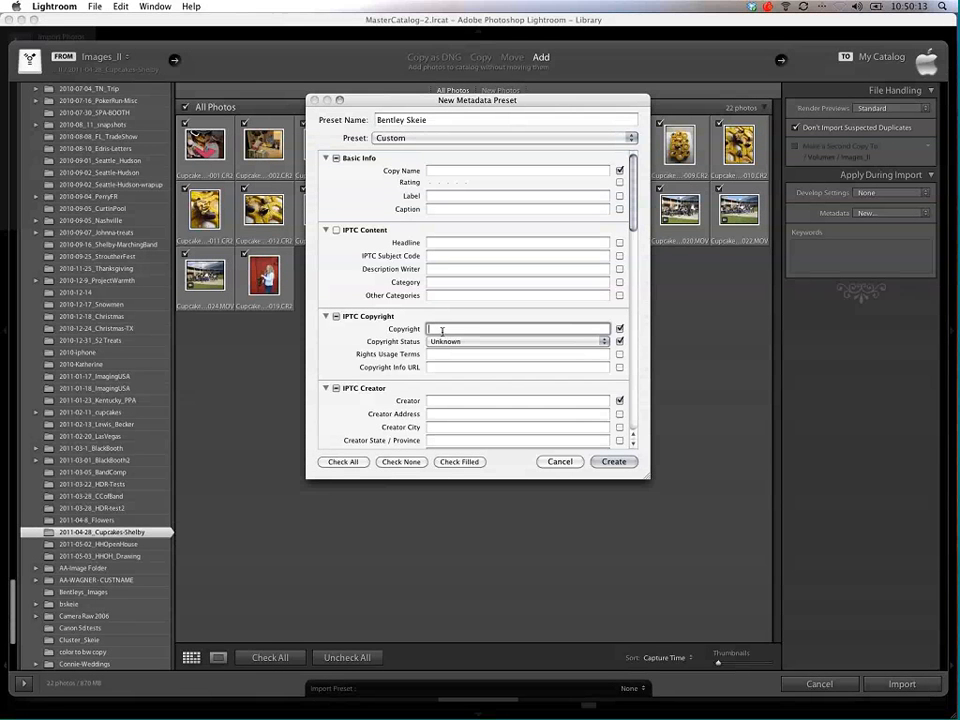
pyautogui.scroll(-1, 437, 329)
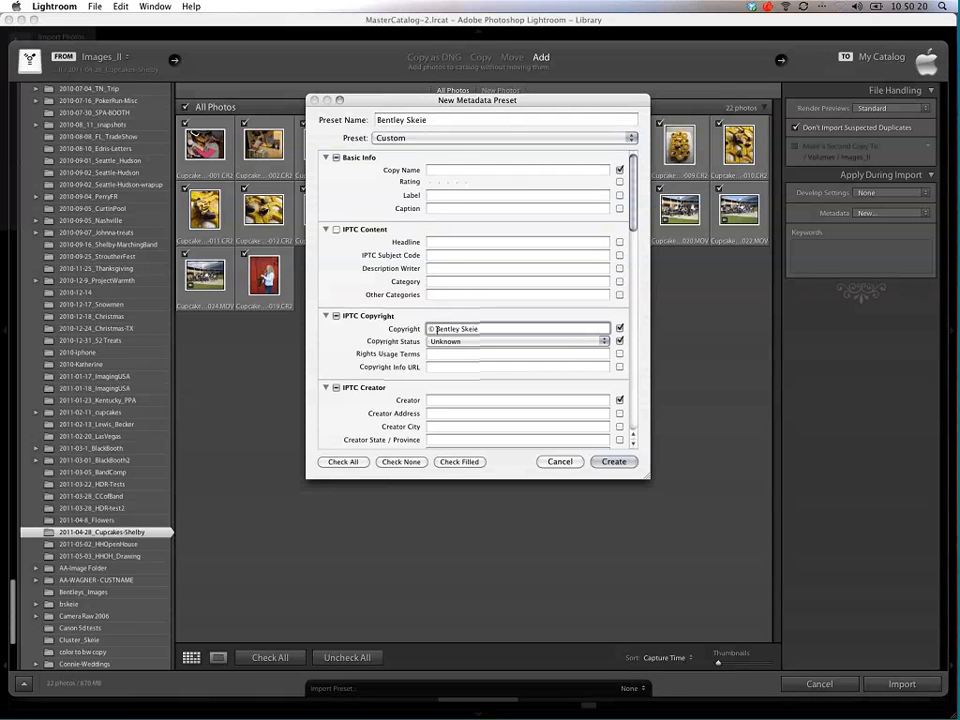
pyautogui.scroll(1, 437, 330)
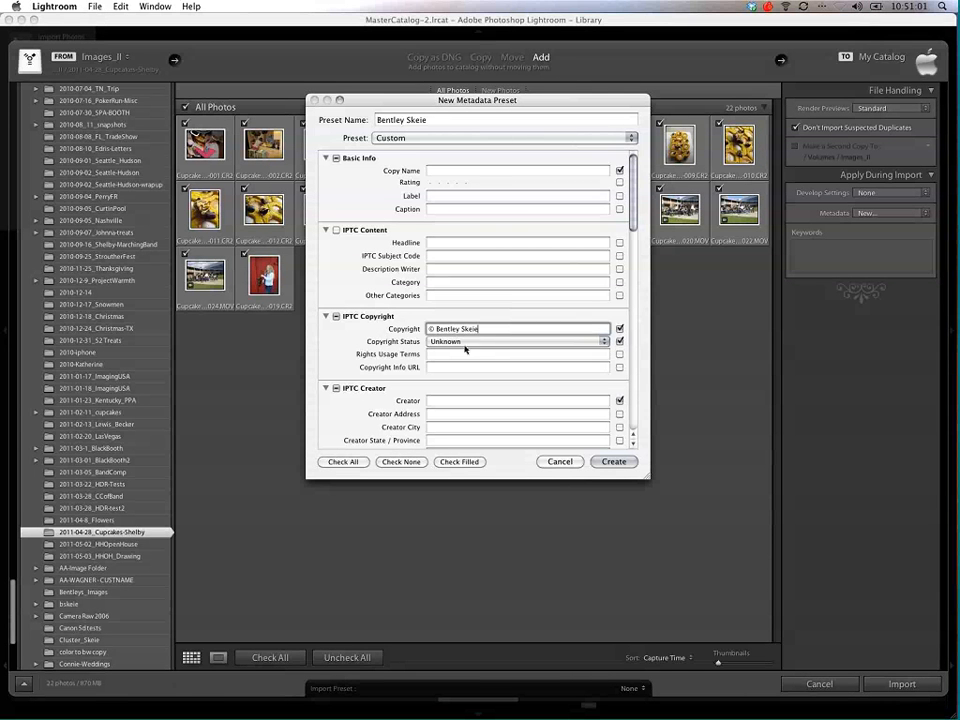
pyautogui.click(467, 341)
pyautogui.click(478, 350)
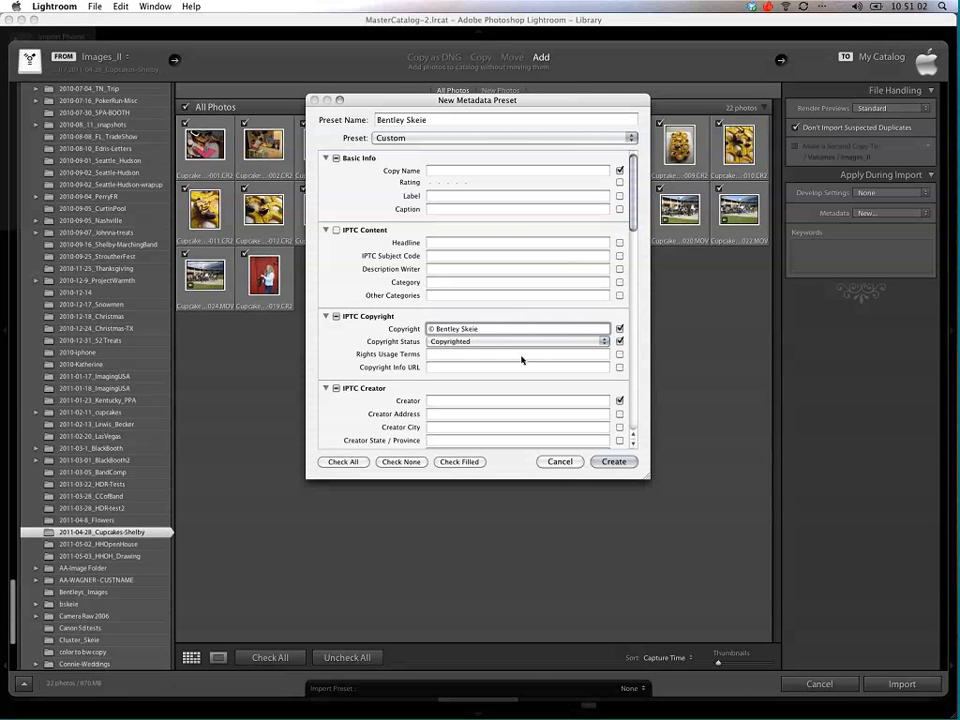
pyautogui.click(432, 354)
# Step: Enter the photographer's full name as the creator in the preset's IPTC Creator section
pyautogui.scroll(-5, 484, 358)
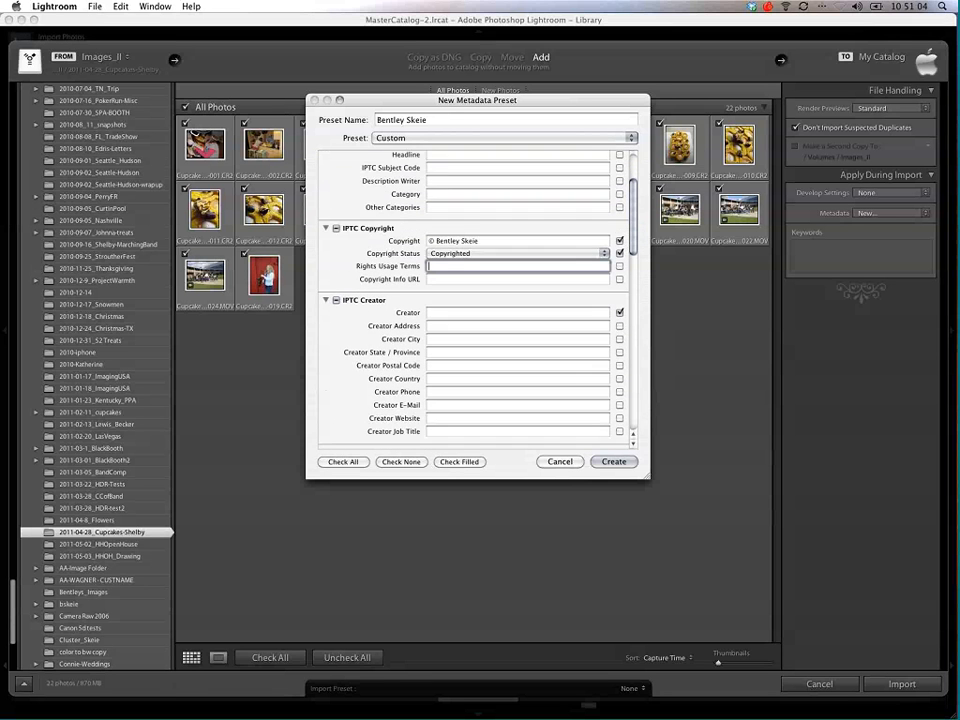
pyautogui.scroll(-2, 443, 285)
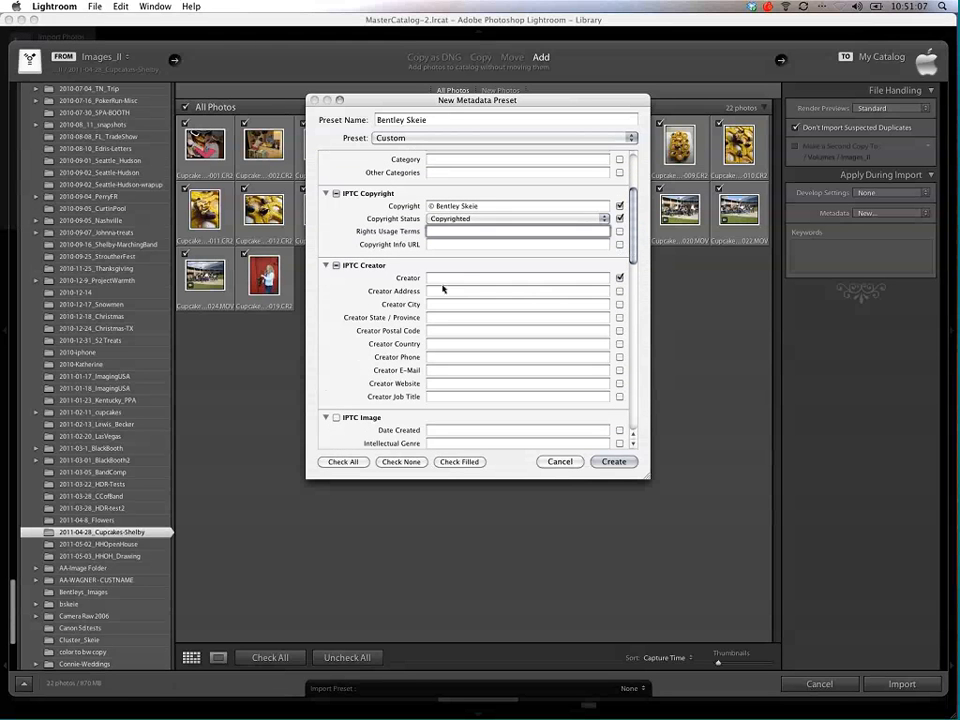
pyautogui.click(442, 278)
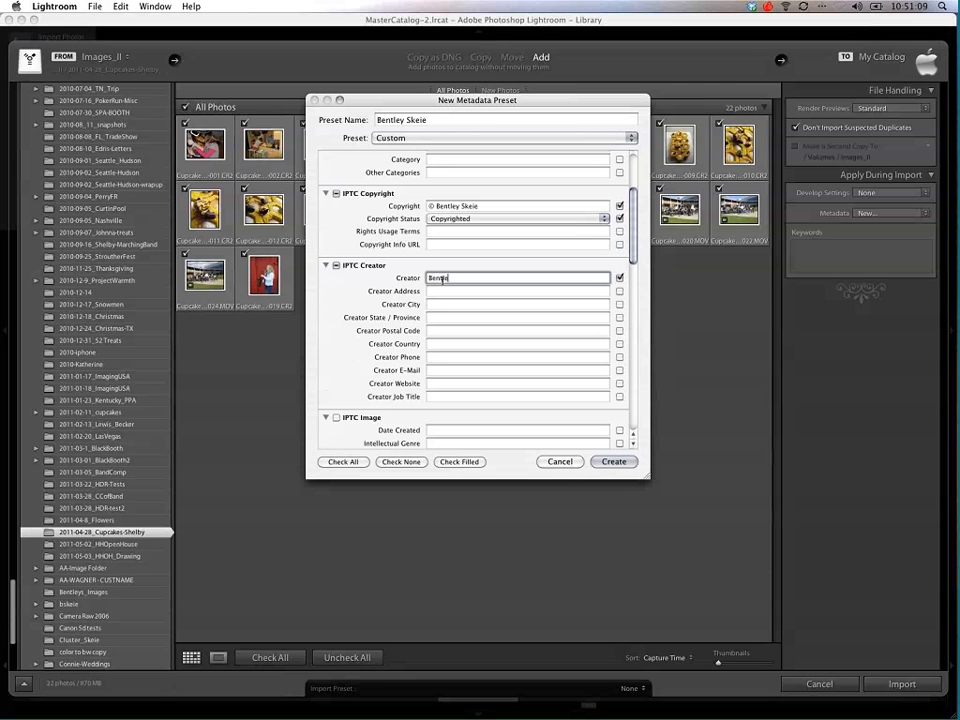
pyautogui.press('Tab')
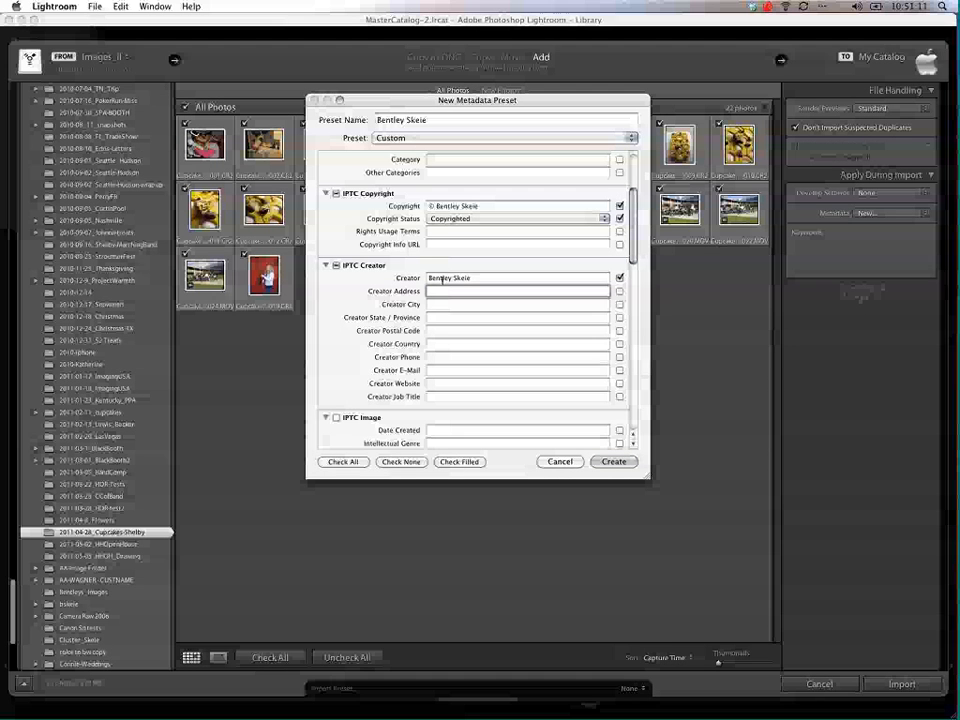
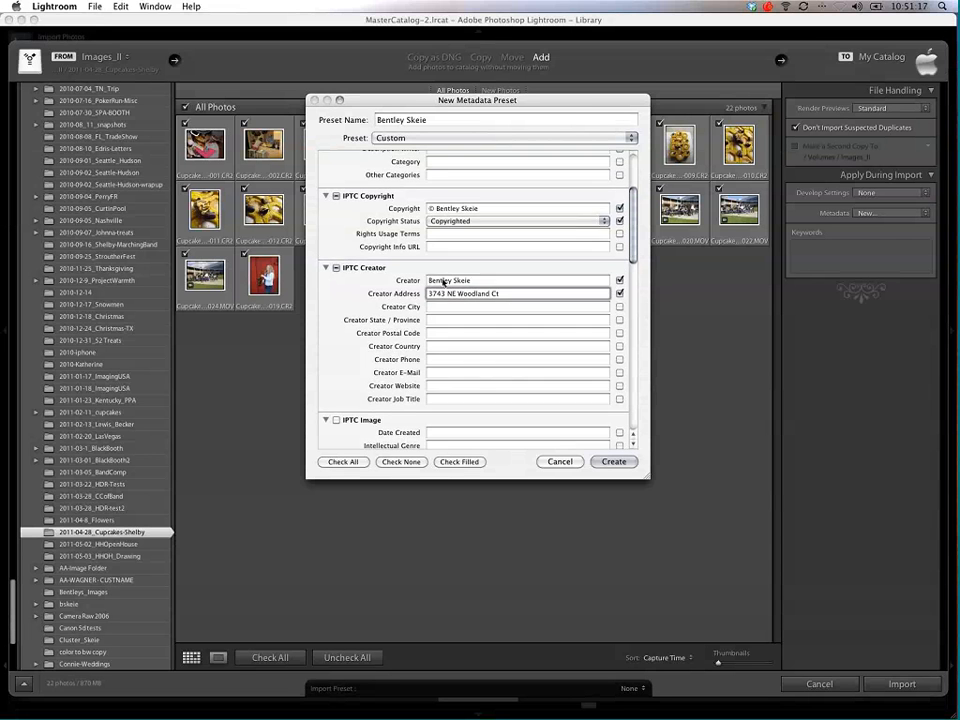
# Step: Fill in the creator's street address in the metadata preset
pyautogui.scroll(1, 441, 278)
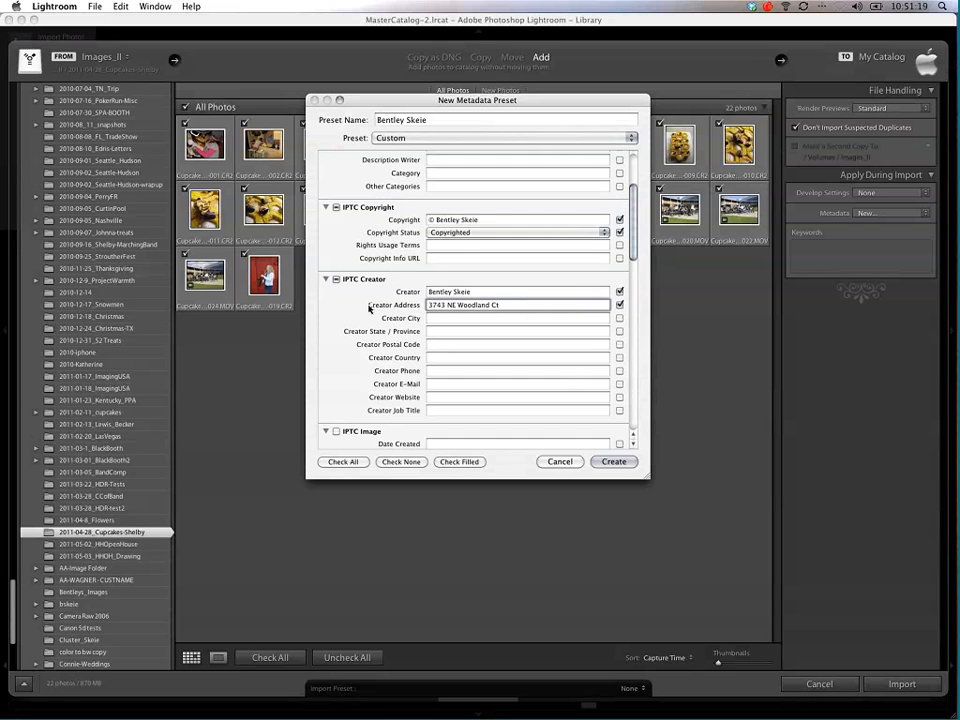
# Step: Add the photographer's name as a keyword in the metadata preset and create the preset for the import
pyautogui.scroll(-5, 369, 308)
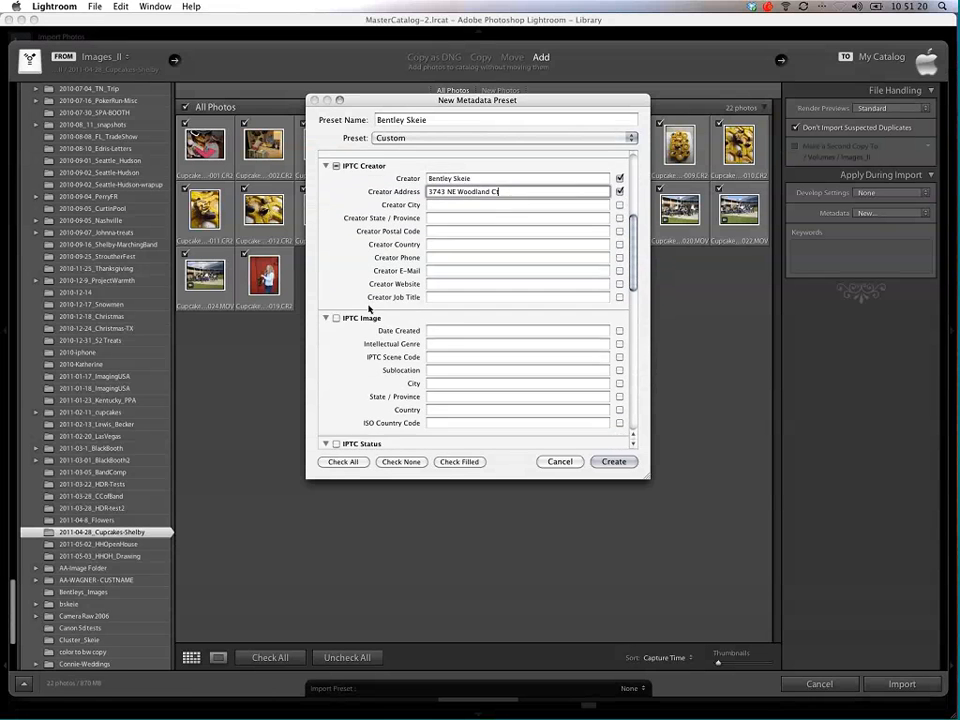
pyautogui.scroll(-8, 369, 308)
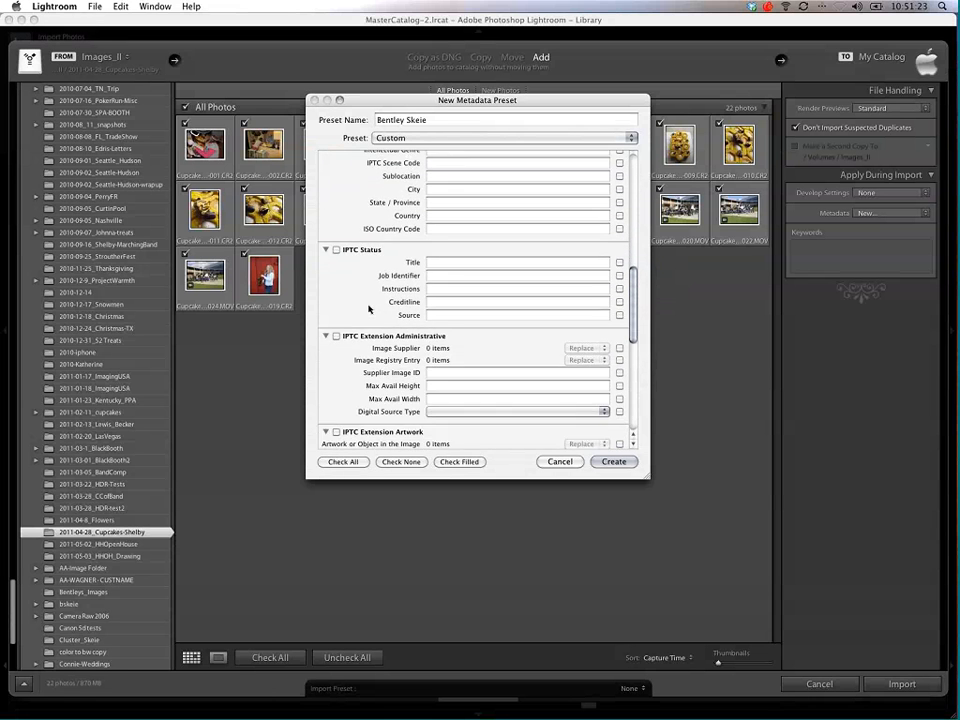
pyautogui.scroll(-9, 369, 308)
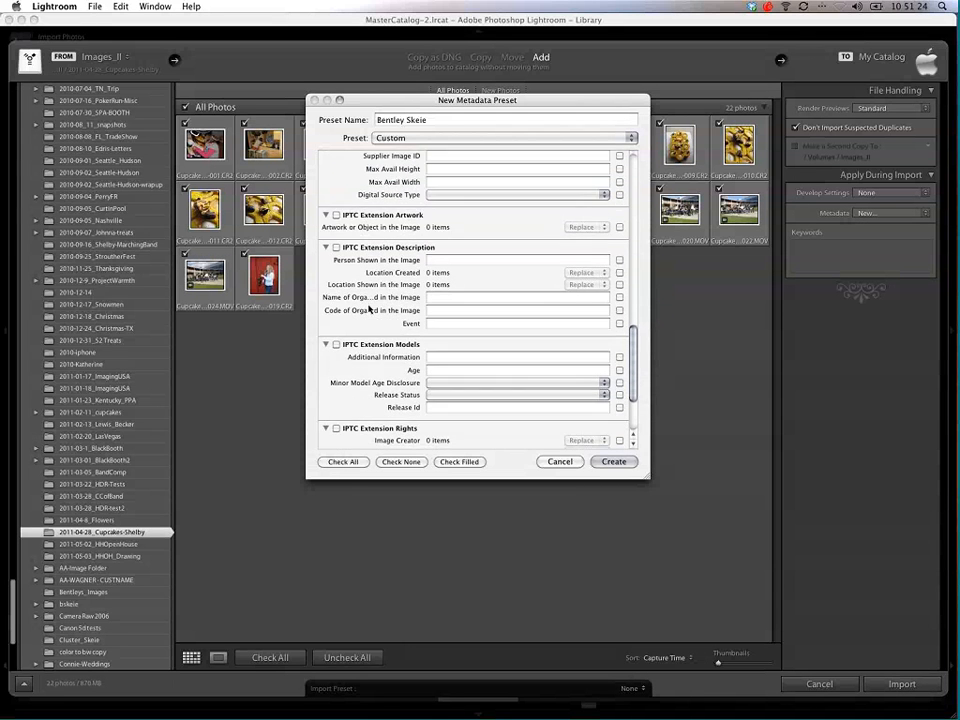
pyautogui.scroll(-4, 369, 308)
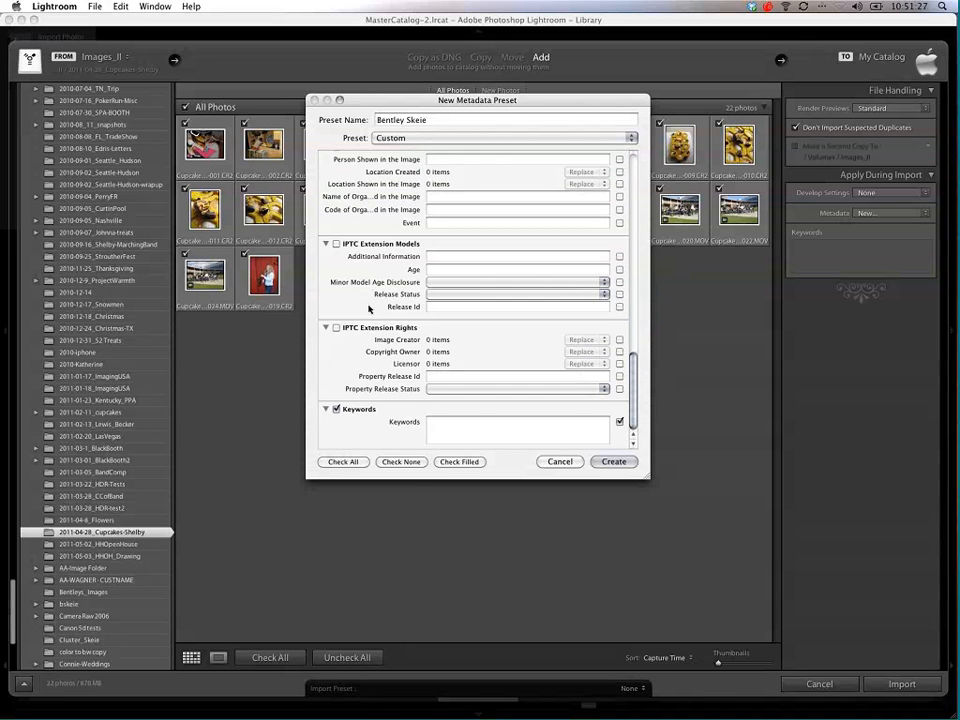
pyautogui.click(476, 424)
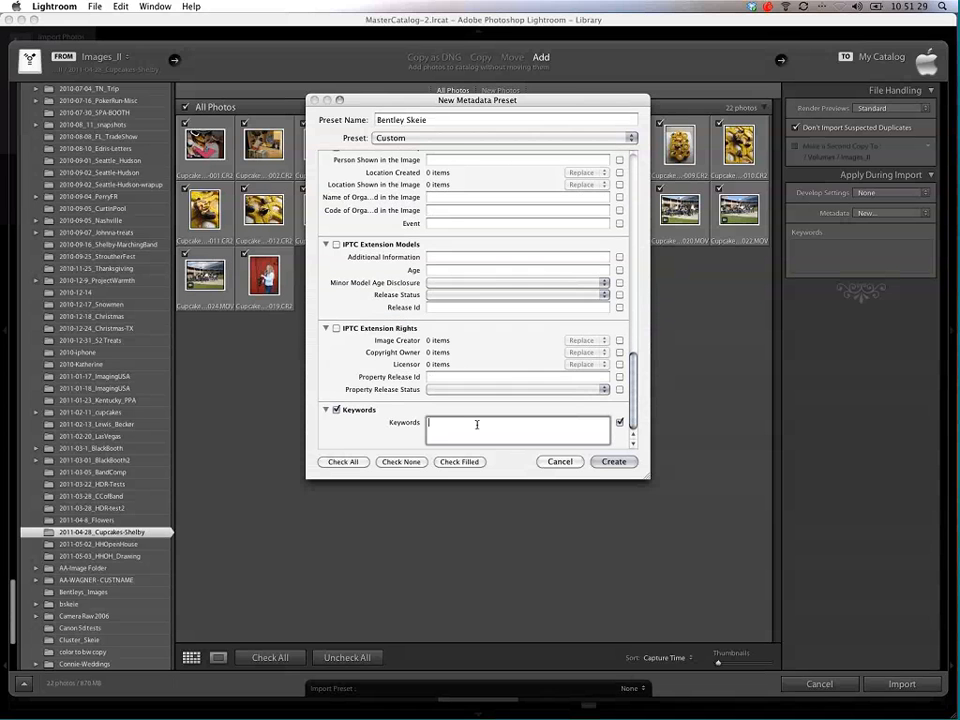
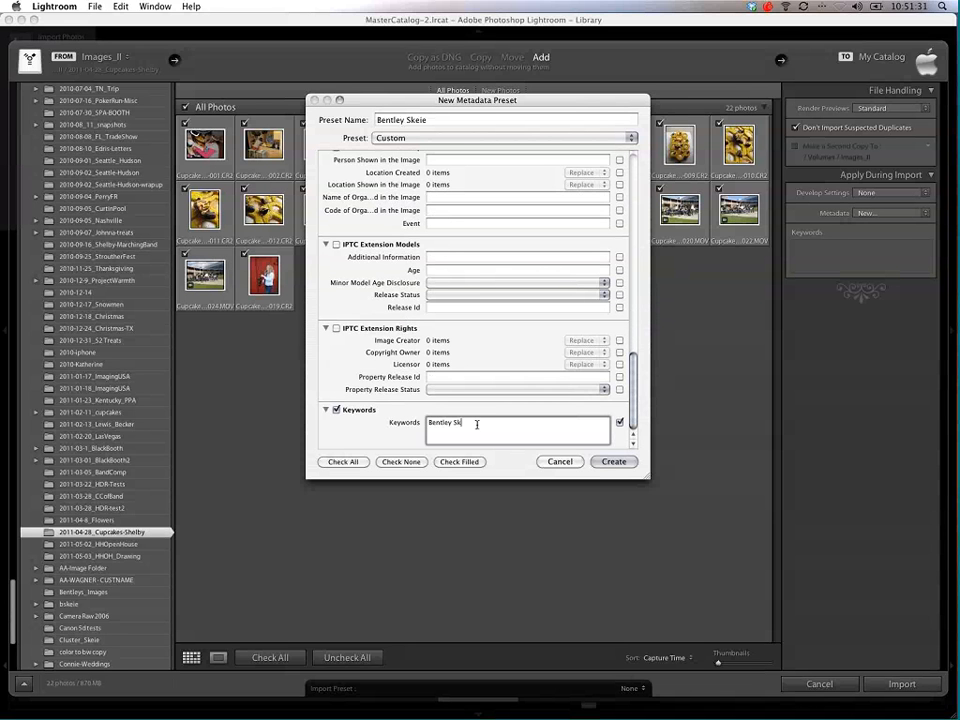
pyautogui.click(624, 462)
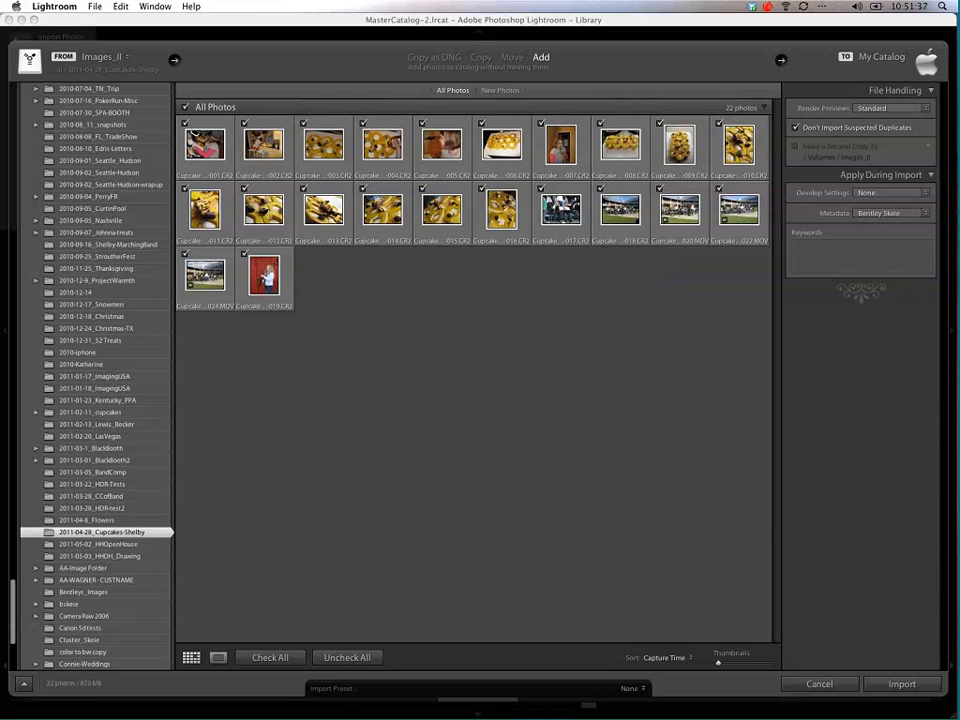
# Step: Check the metadata preset choice for the import, and preview the first photo enlarged before returning to the thumbnail grid
pyautogui.click(886, 213)
pyautogui.click(886, 213)
pyautogui.click(838, 264)
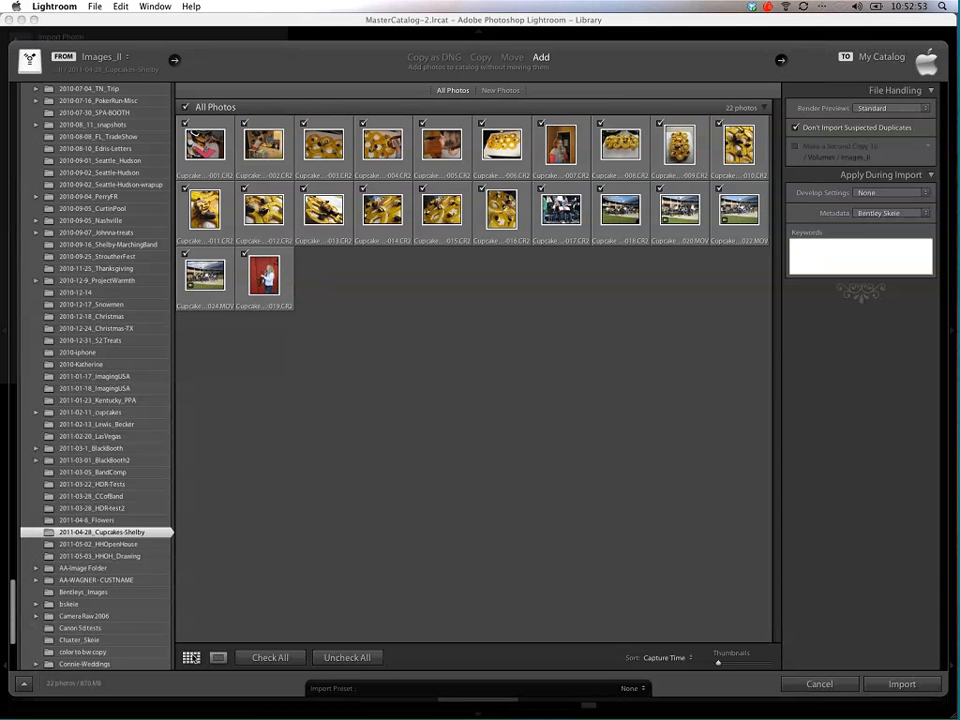
pyautogui.press('e')
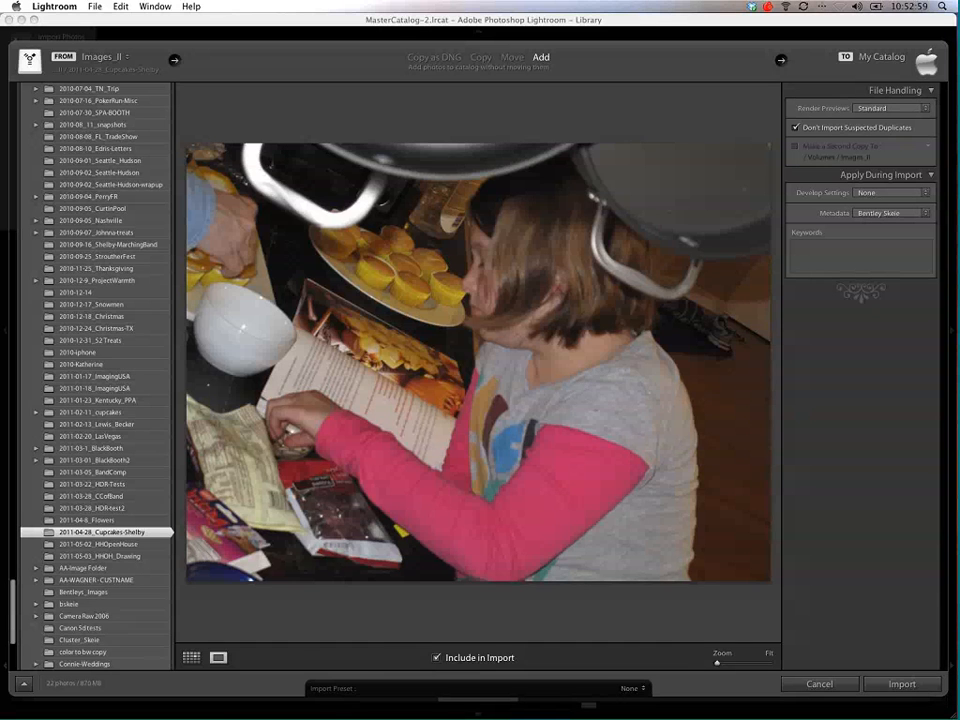
pyautogui.click(191, 658)
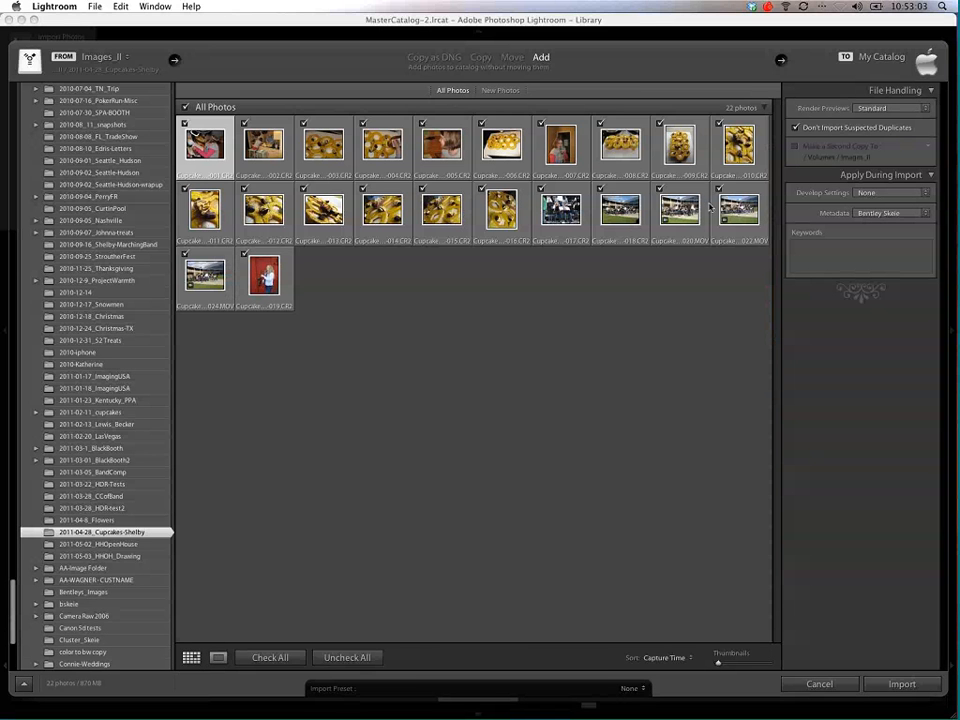
# Step: Exclude the movies Cupcakes-Shelby-020.MOV and Cupcakes-Shelby-022.MOV from the import, and include both again
pyautogui.click(719, 188)
pyautogui.click(659, 188)
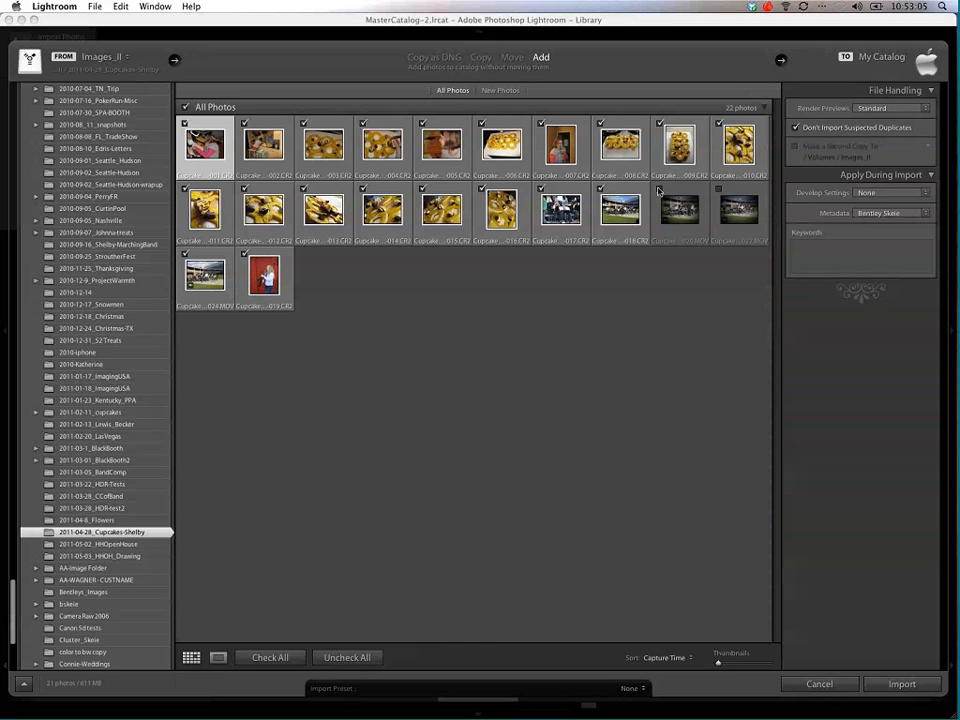
pyautogui.press('e')
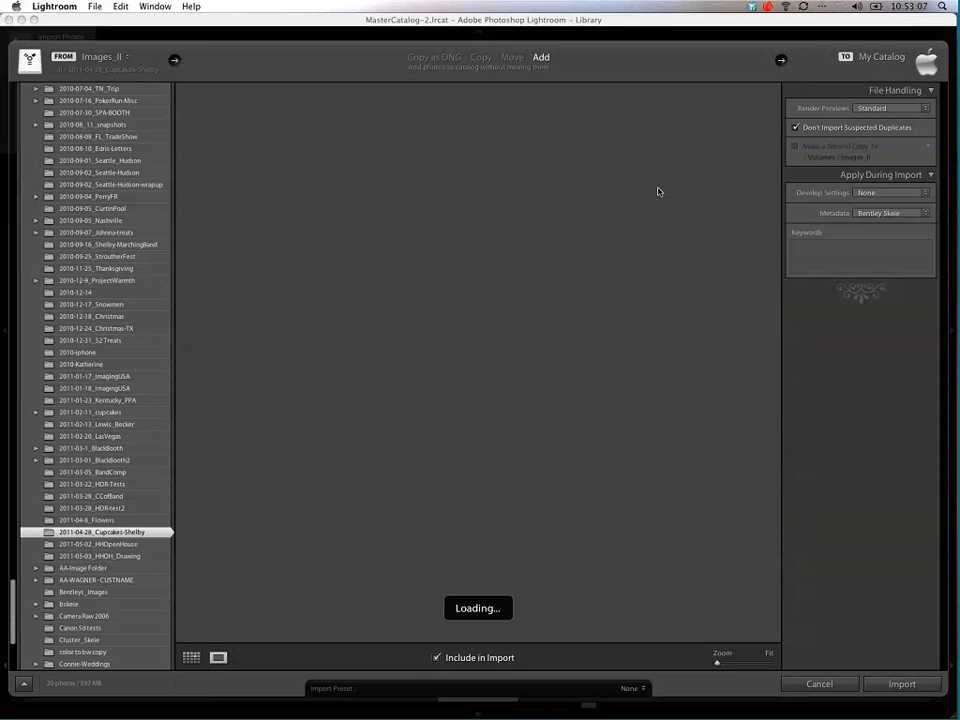
pyautogui.click(196, 659)
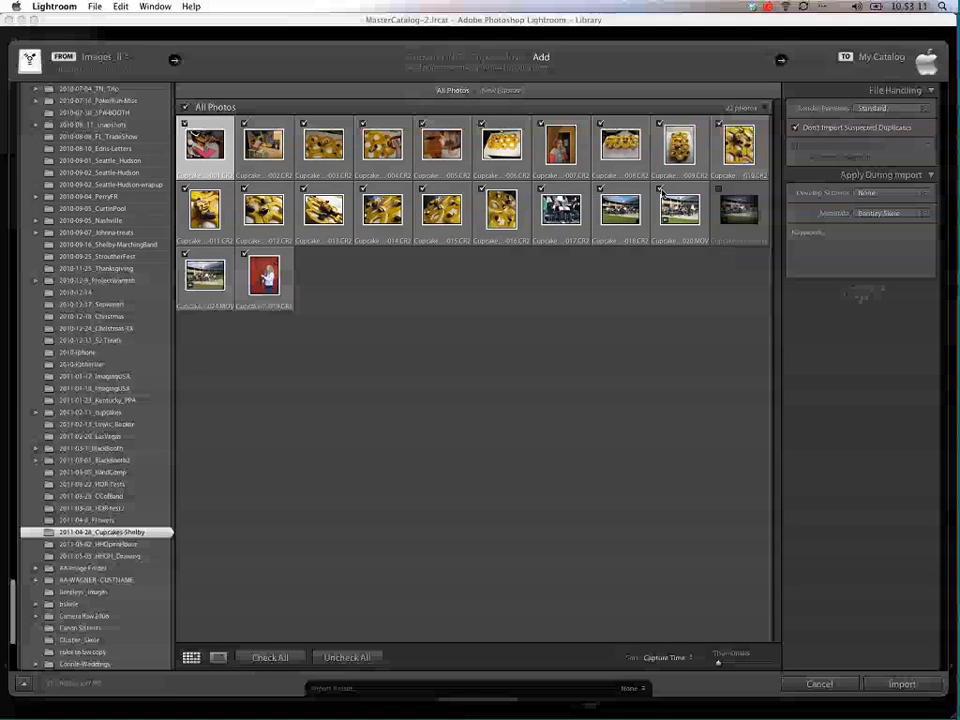
pyautogui.click(719, 189)
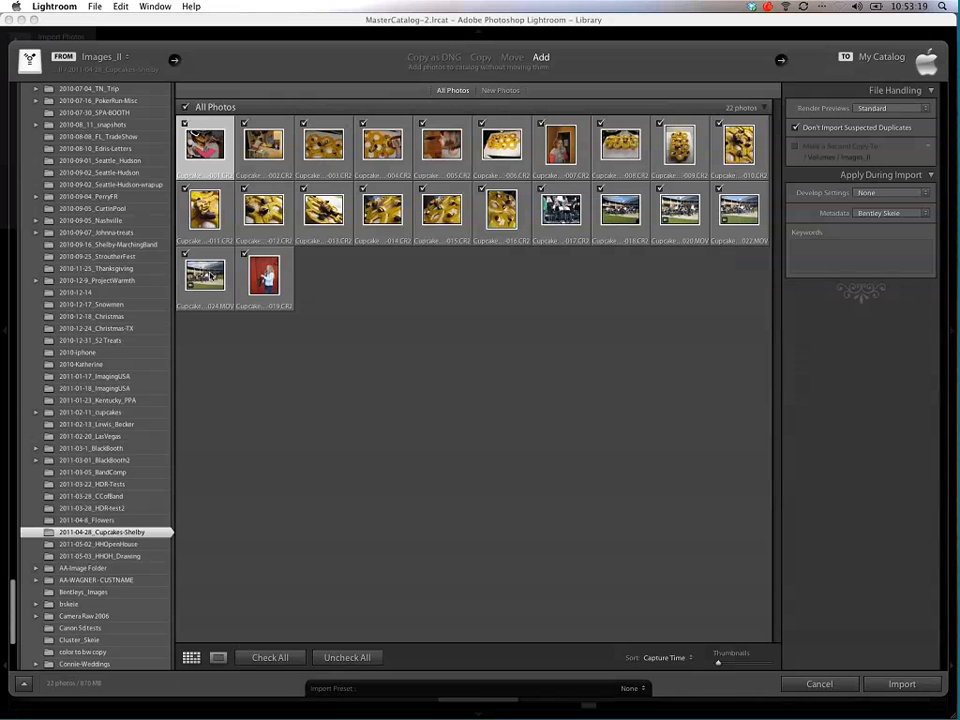
pyautogui.moveTo(211, 274)
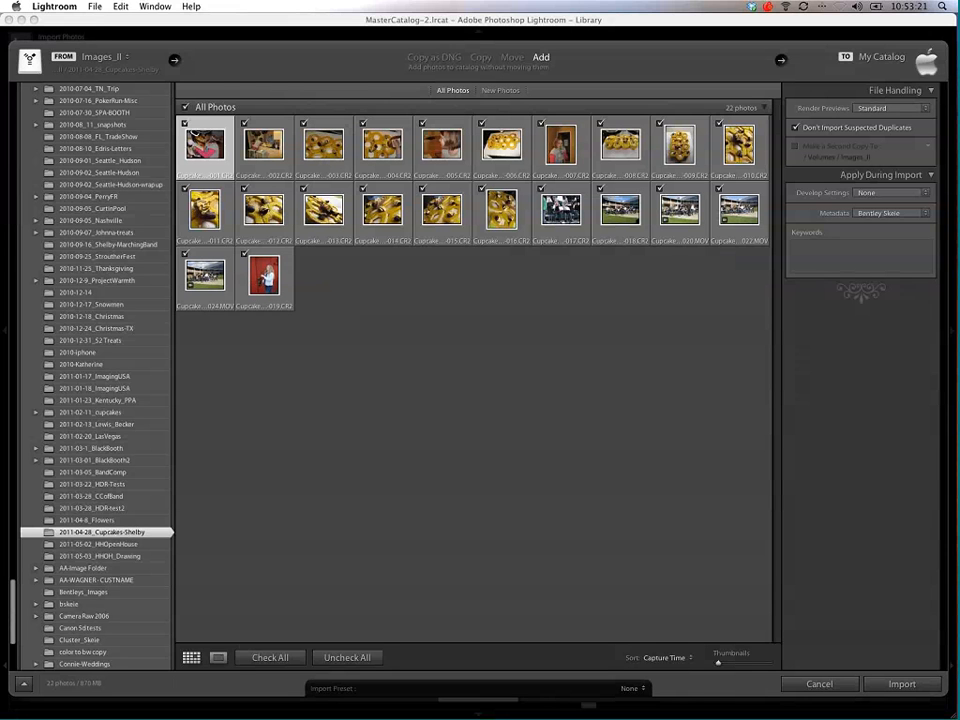
# Step: Enlarge the import thumbnails to six per row and import all the checked photos and movies into the catalog
pyautogui.click(666, 657)
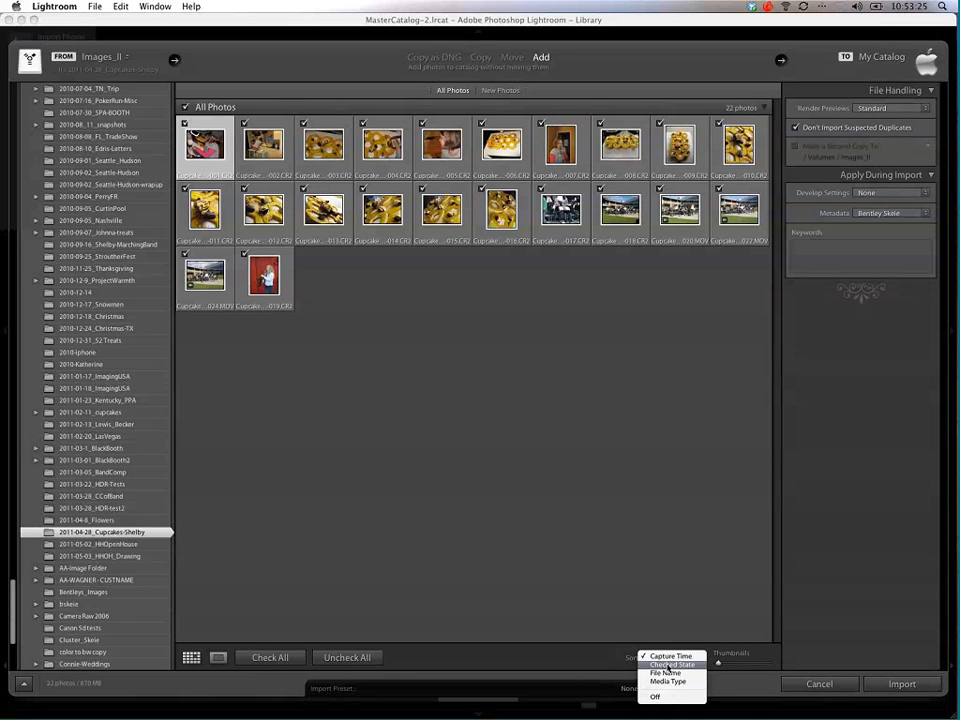
pyautogui.click(663, 624)
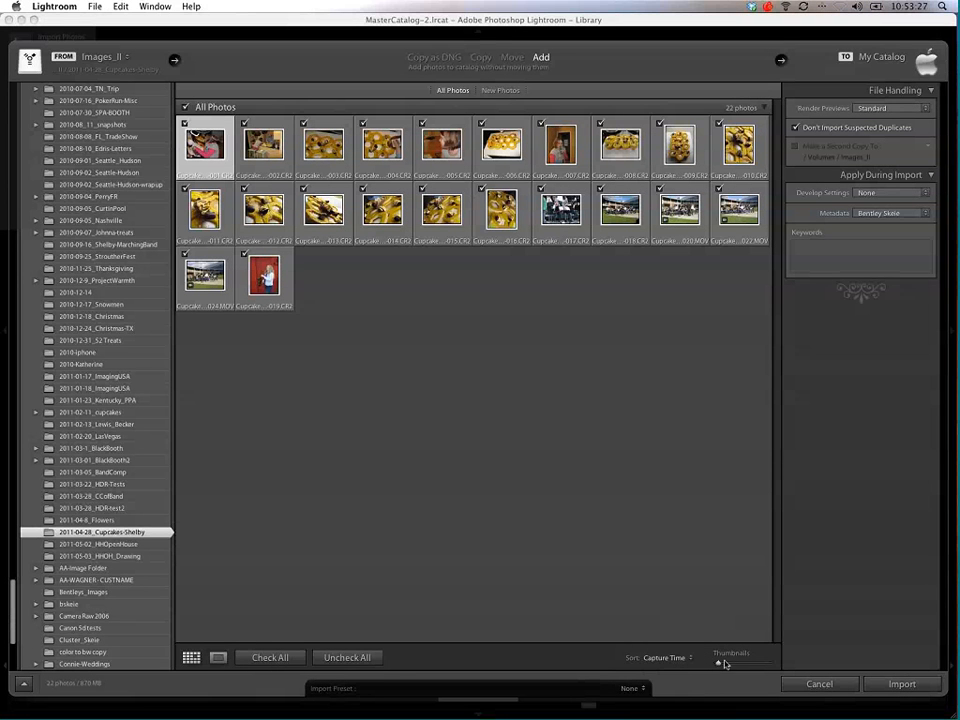
pyautogui.moveTo(724, 664); pyautogui.dragTo(732, 665)
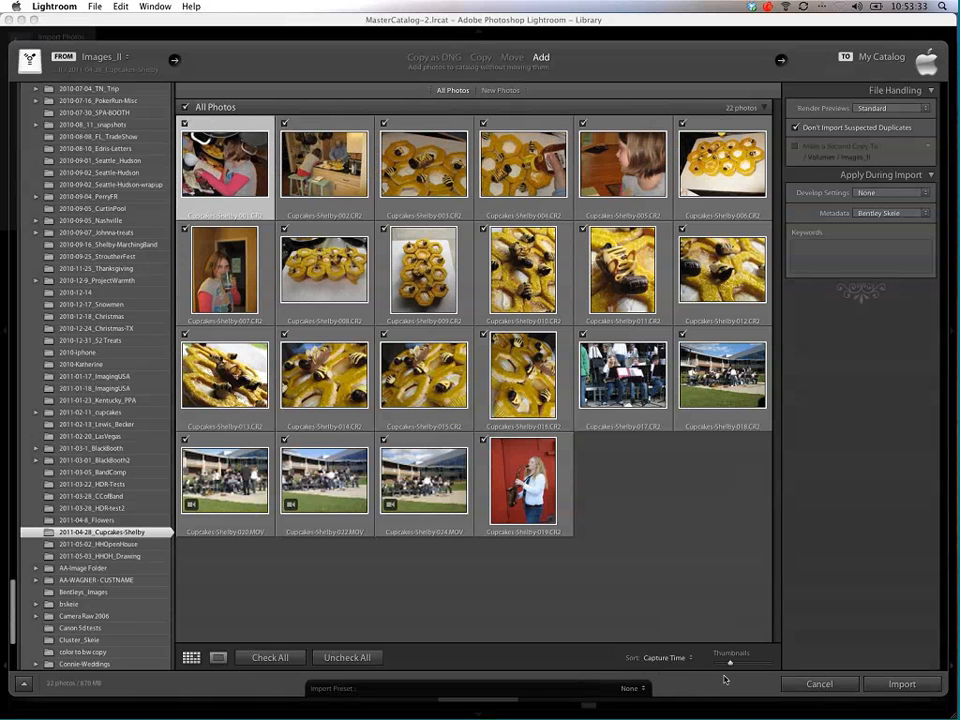
pyautogui.moveTo(730, 664); pyautogui.dragTo(732, 665)
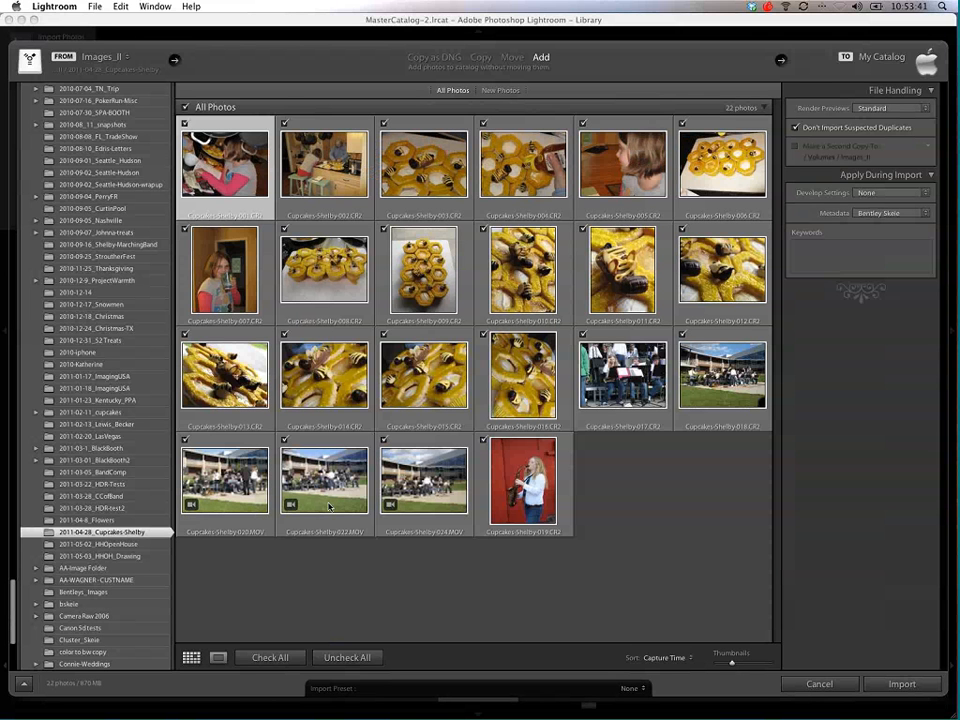
pyautogui.click(903, 684)
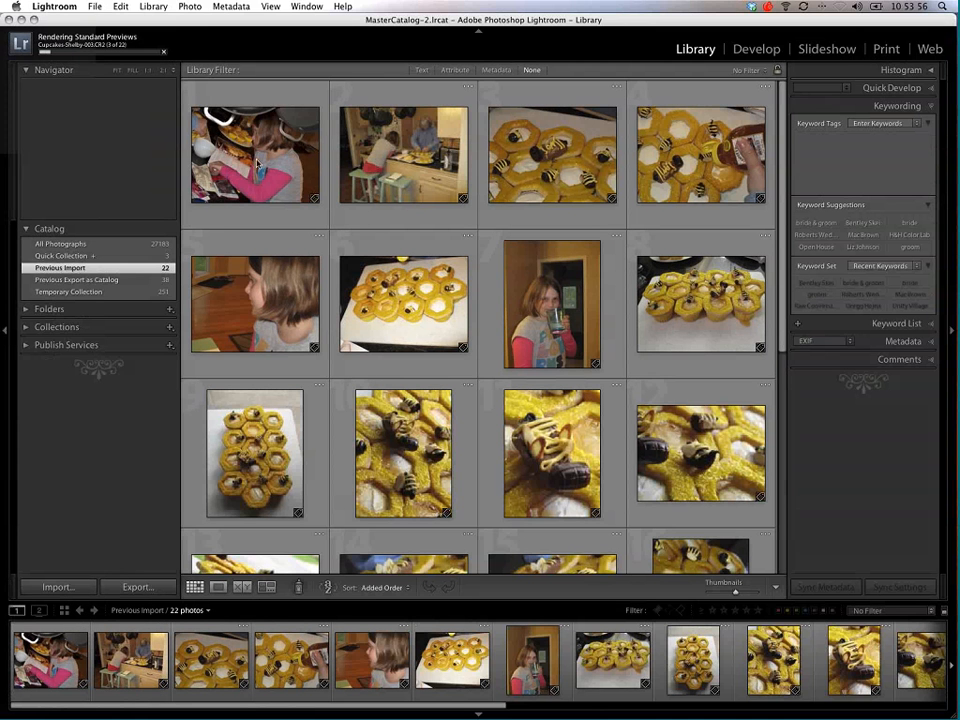
# Step: Check the keyword tags on the first three imported photos and look through the rest of the previous import
pyautogui.click(240, 120)
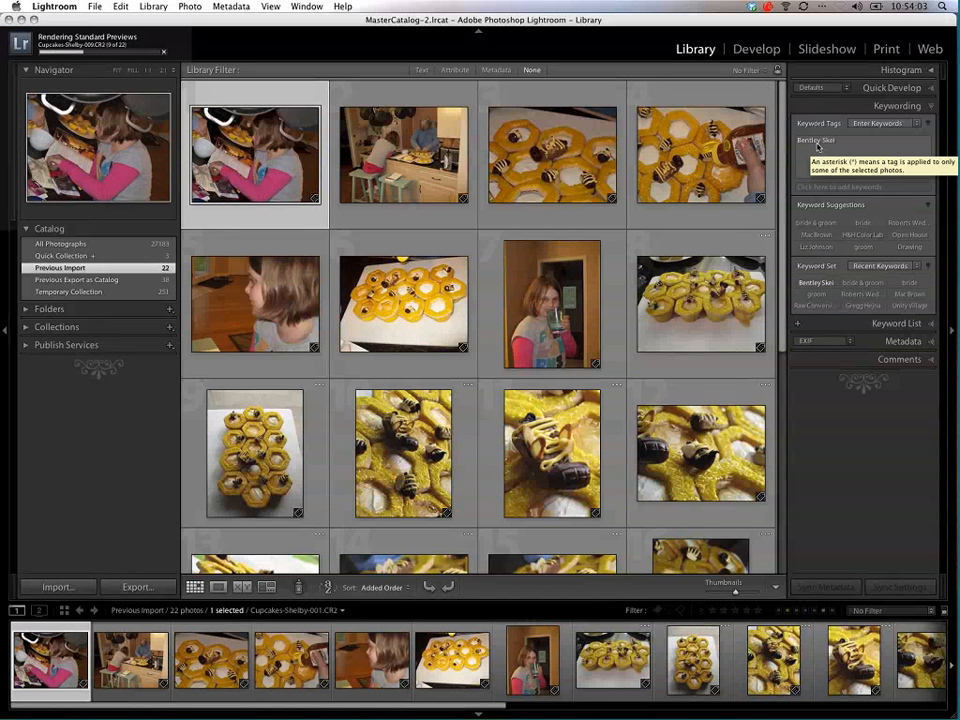
pyautogui.click(408, 148)
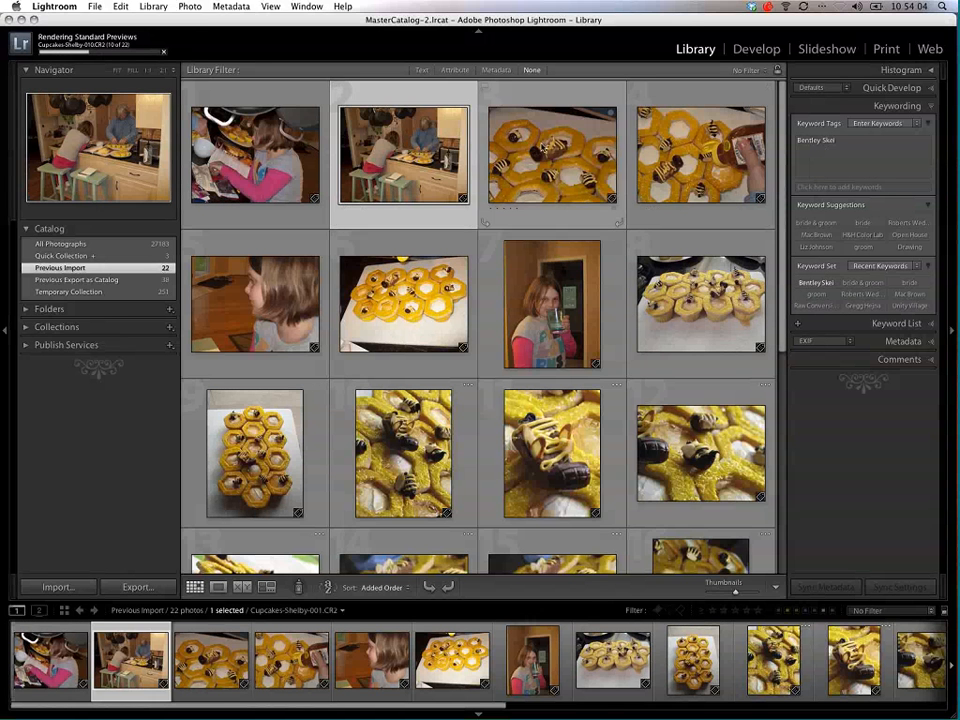
pyautogui.click(552, 152)
pyautogui.scroll(-1, 634, 324)
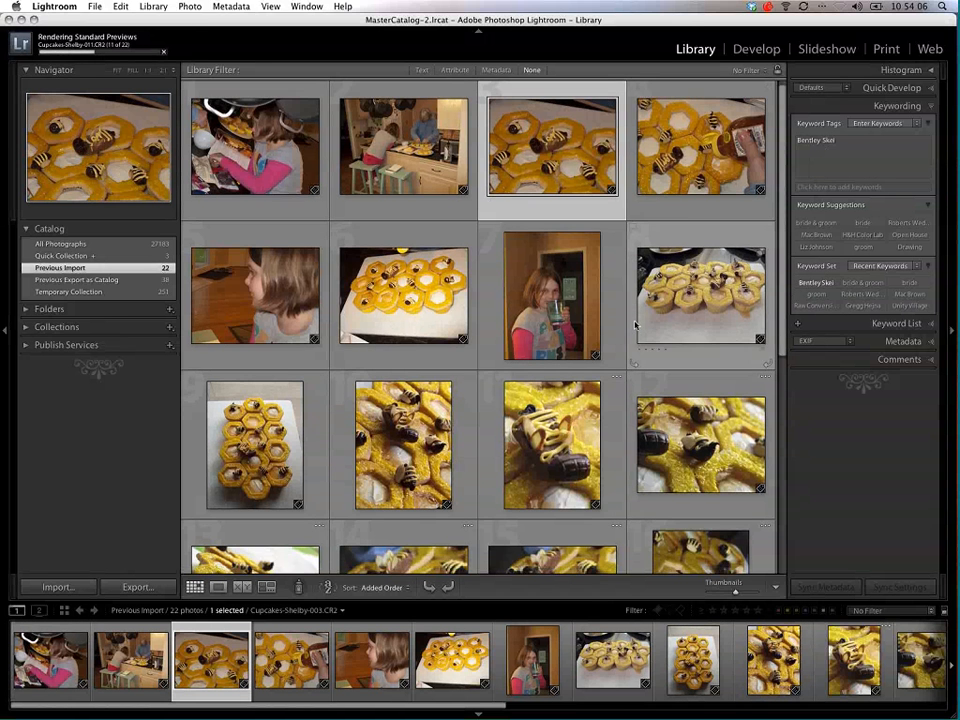
pyautogui.scroll(-3, 634, 324)
pyautogui.scroll(-2, 629, 510)
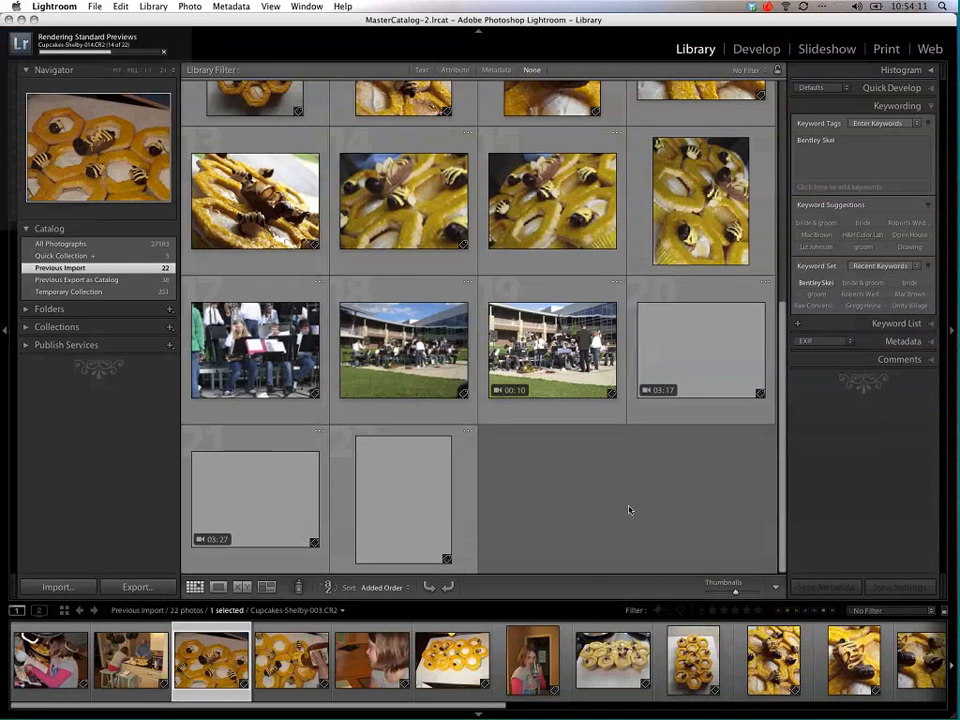
pyautogui.scroll(2, 468, 461)
pyautogui.scroll(2, 468, 461)
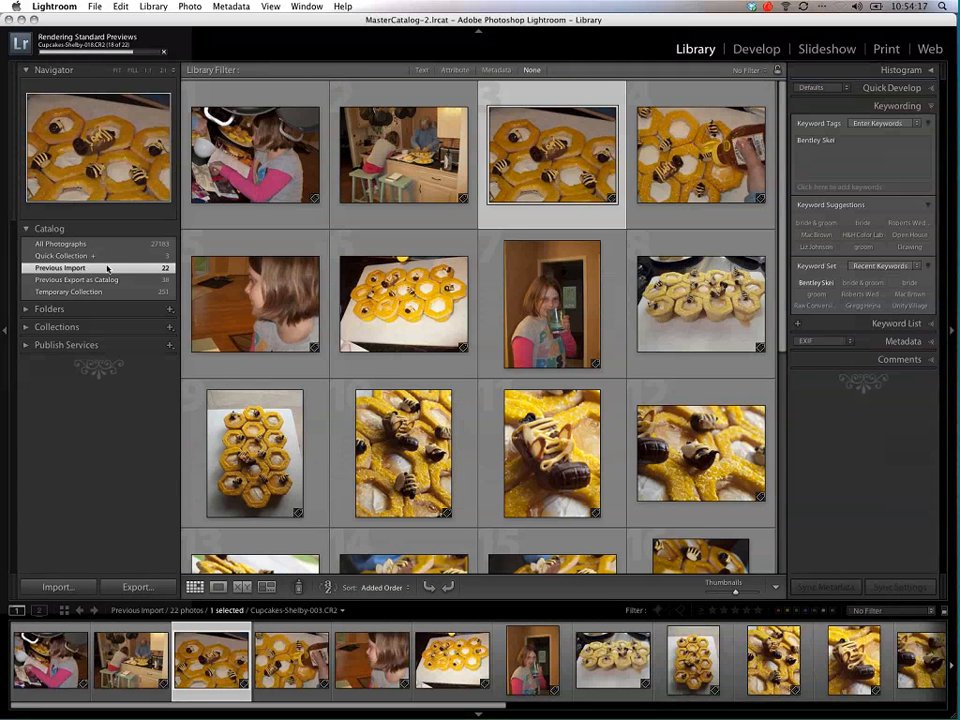
# Step: Show the 2011-04-28_Cupcakes-Shelby folder from the Images_II drive in the library, and collapse the folder list
pyautogui.click(70, 244)
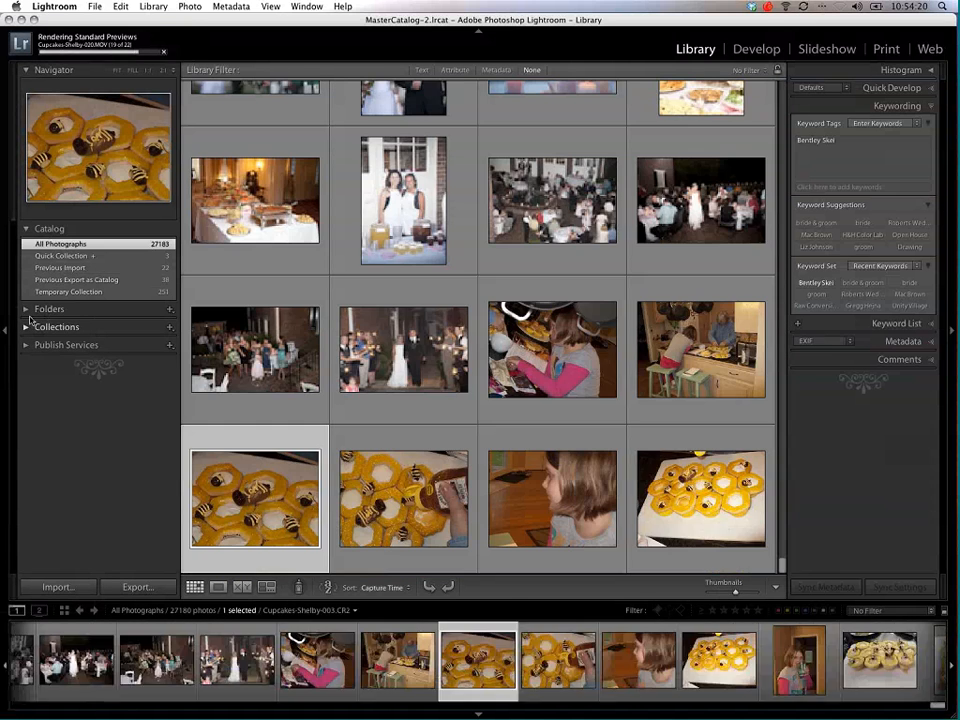
pyautogui.click(45, 309)
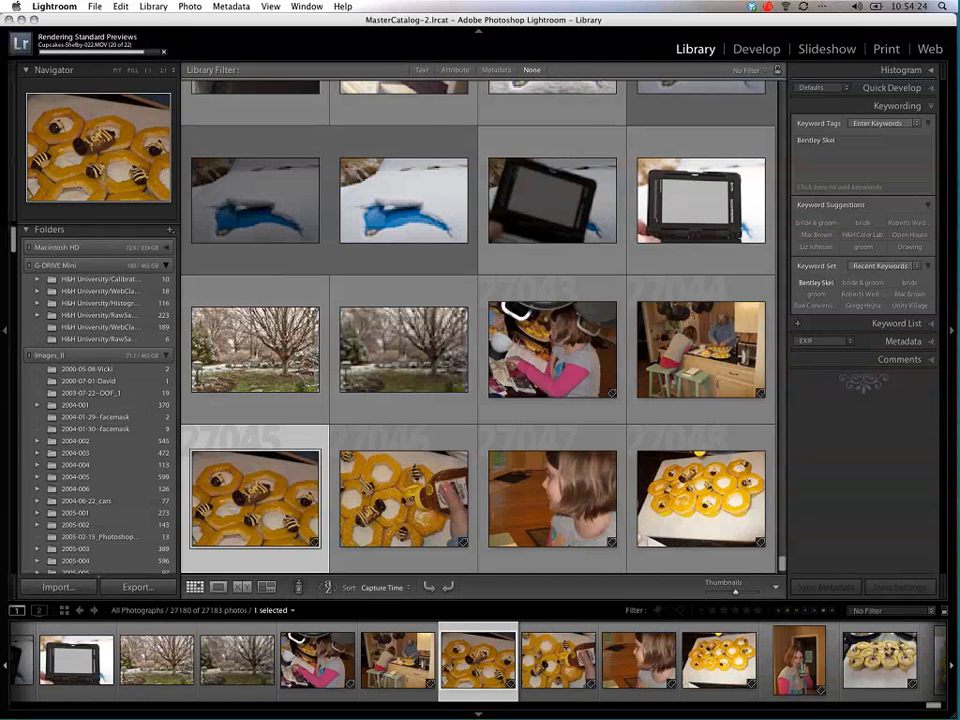
pyautogui.click(28, 265)
pyautogui.moveTo(13, 246); pyautogui.dragTo(13, 559)
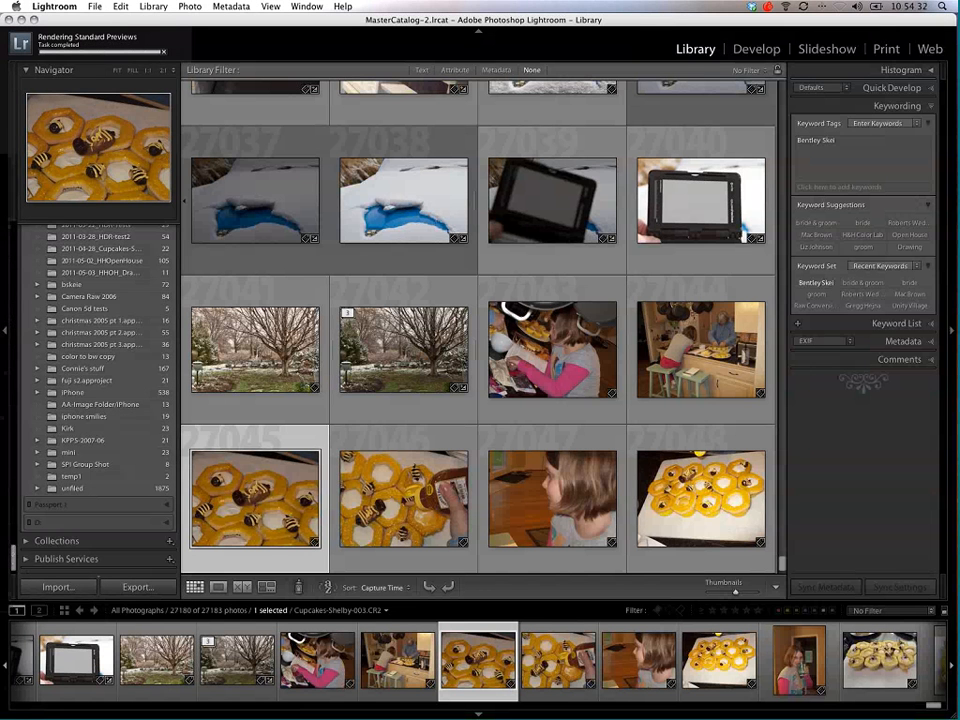
pyautogui.click(97, 249)
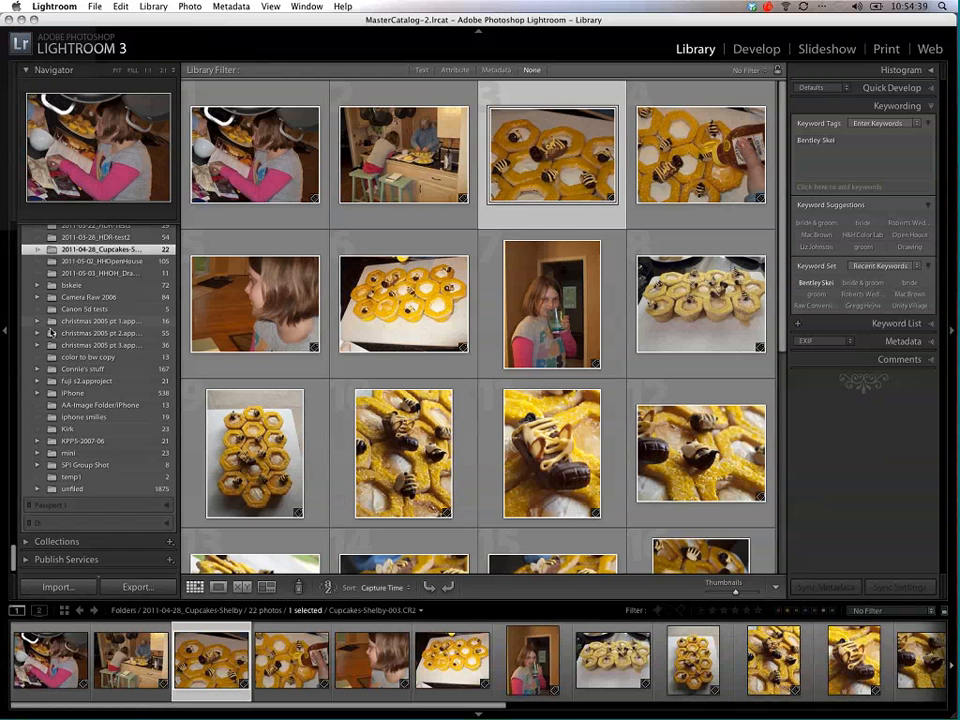
pyautogui.moveTo(13, 553); pyautogui.dragTo(15, 236)
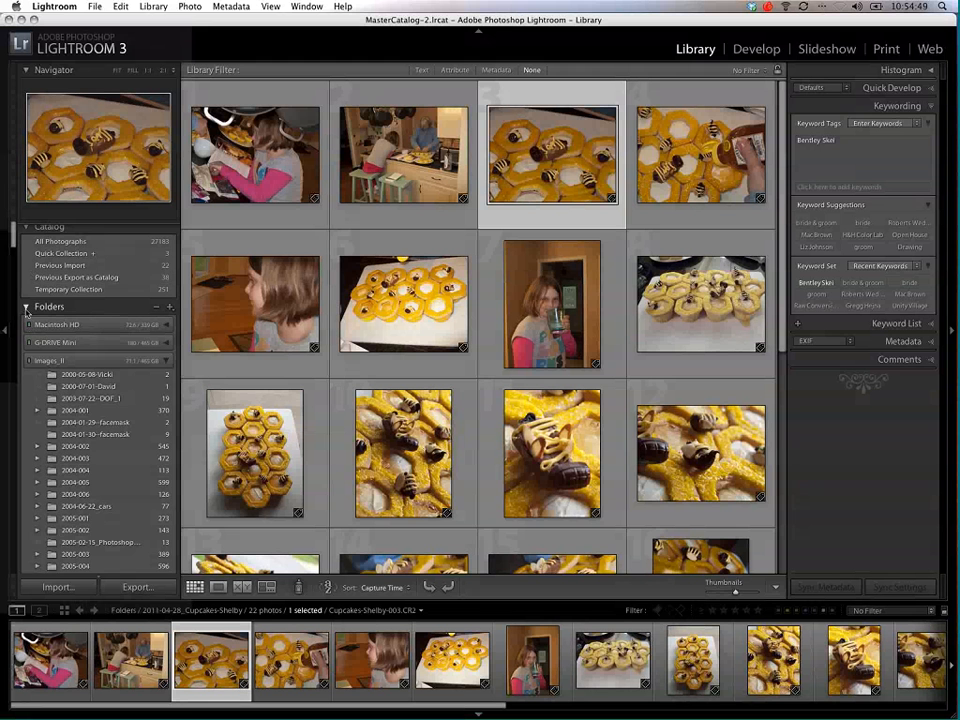
pyautogui.click(27, 309)
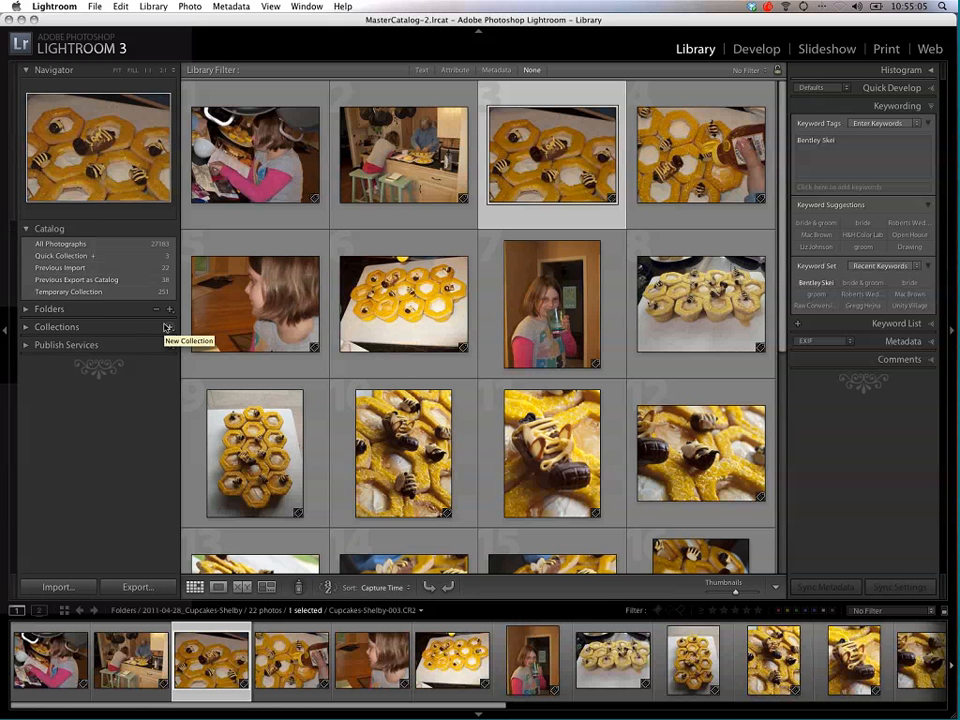
# Step: Look through the photos in the Cupcakes-Shelby folder and select the first one in the grid
pyautogui.scroll(-1, 620, 197)
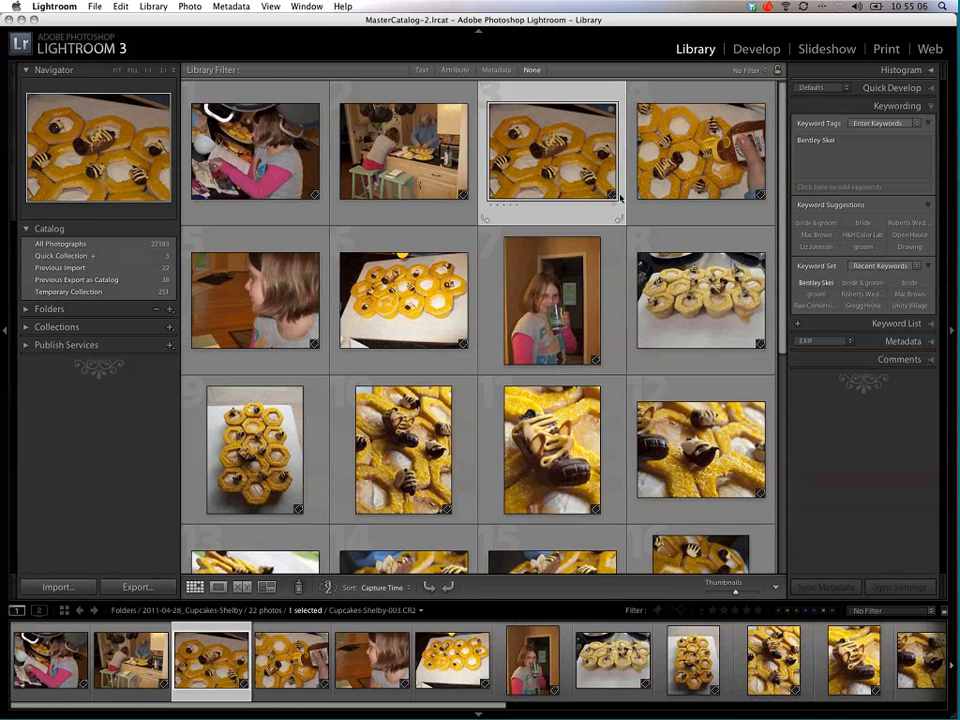
pyautogui.scroll(-5, 602, 207)
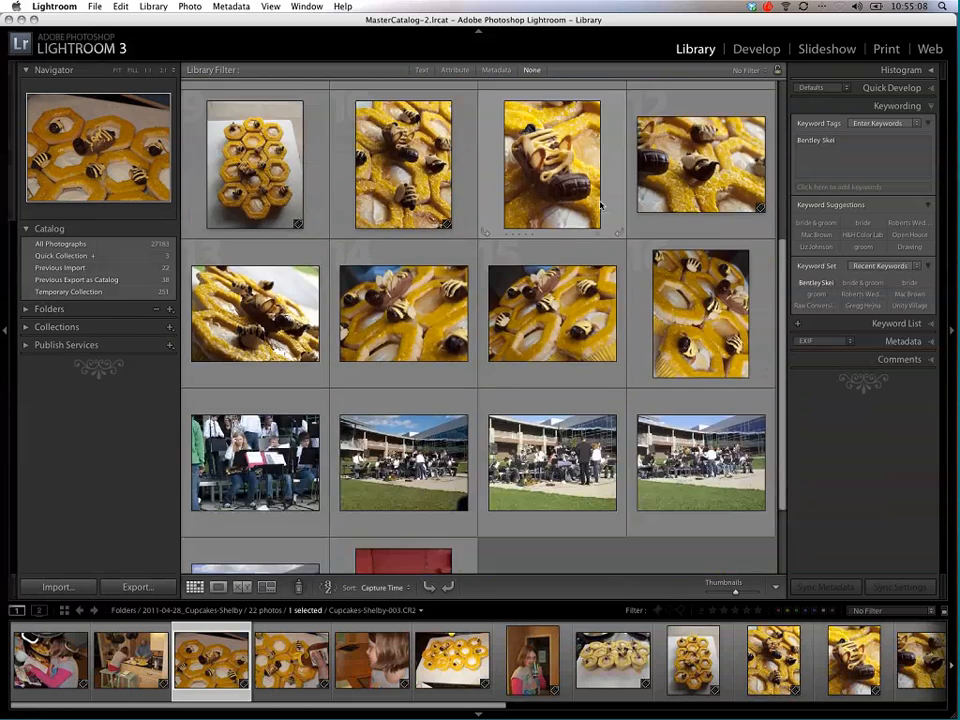
pyautogui.scroll(-2, 601, 205)
pyautogui.scroll(10, 601, 205)
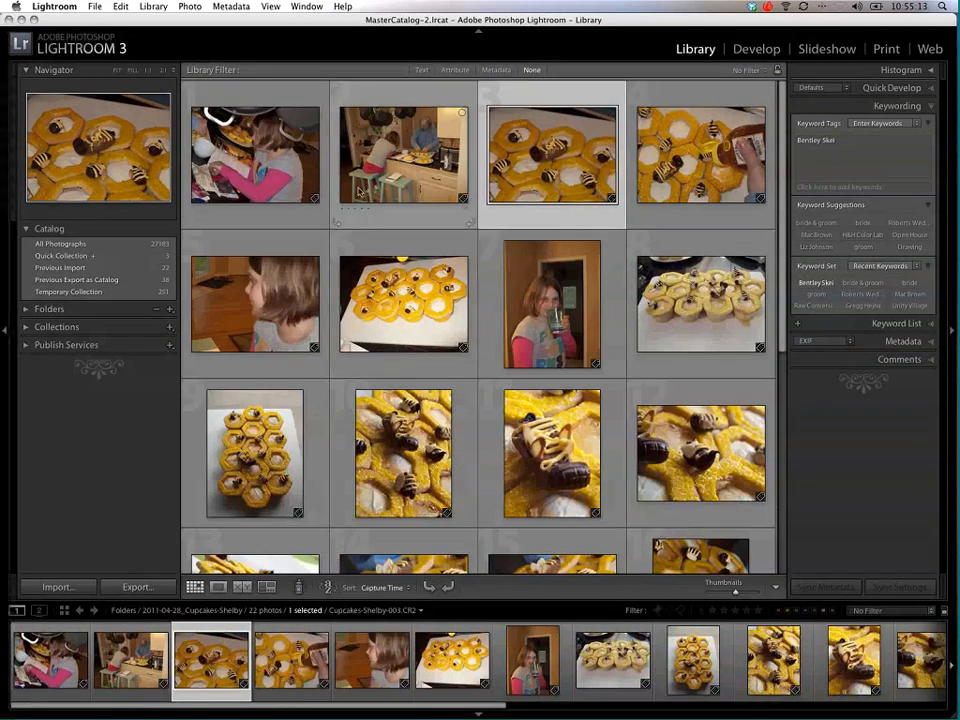
pyautogui.press('Left')
pyautogui.press('Left')
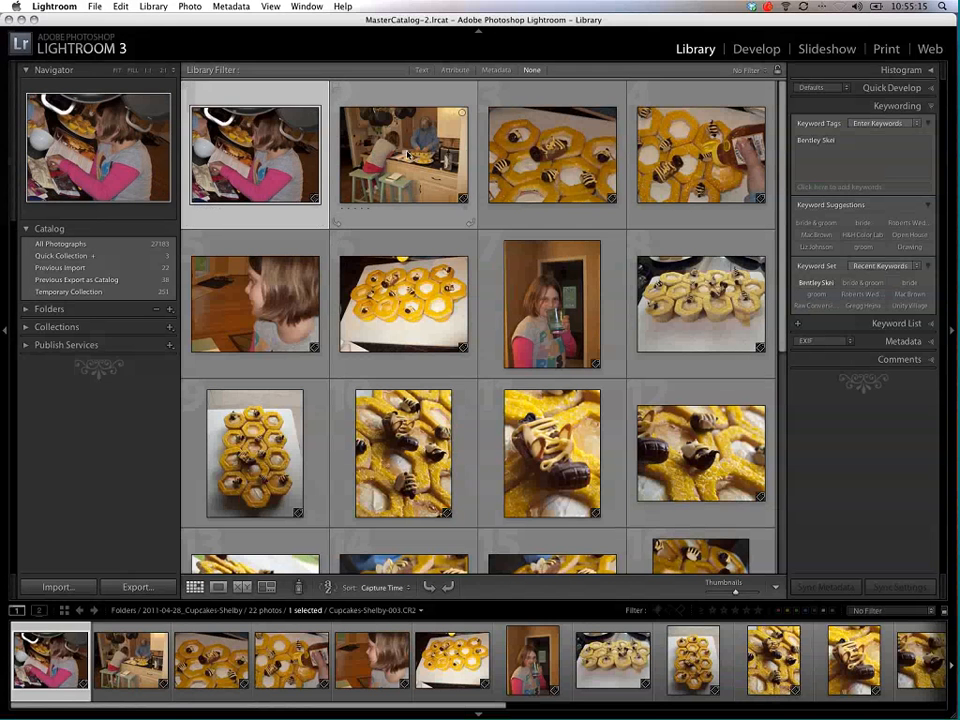
# Step: Look through the cupcake photos in the folder and check the keyword tags on the second, third and tenth ones
pyautogui.click(408, 155)
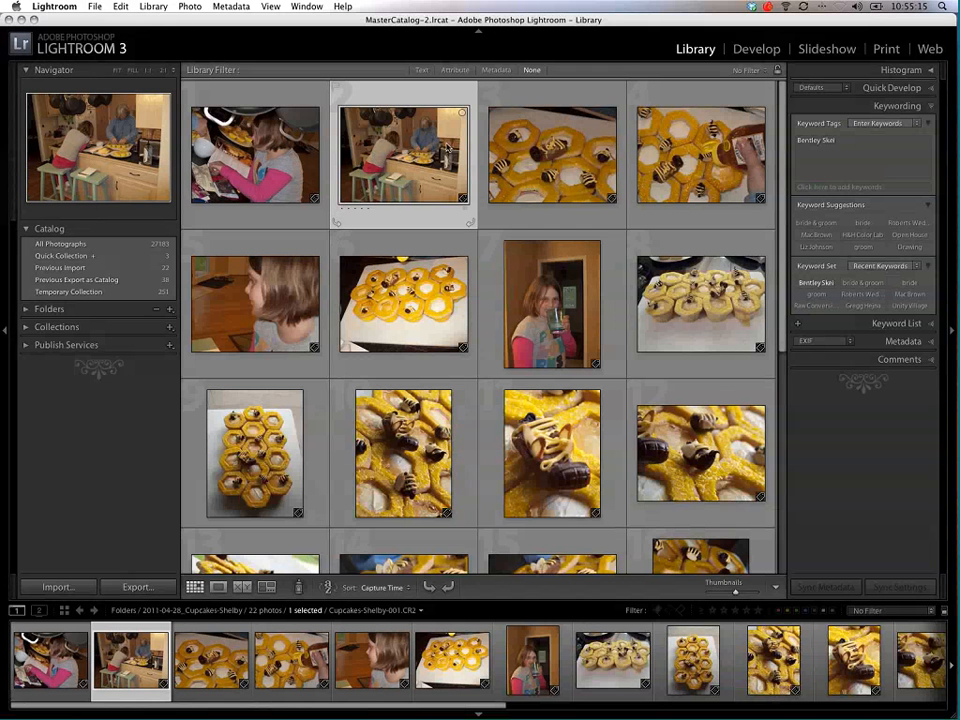
pyautogui.click(538, 151)
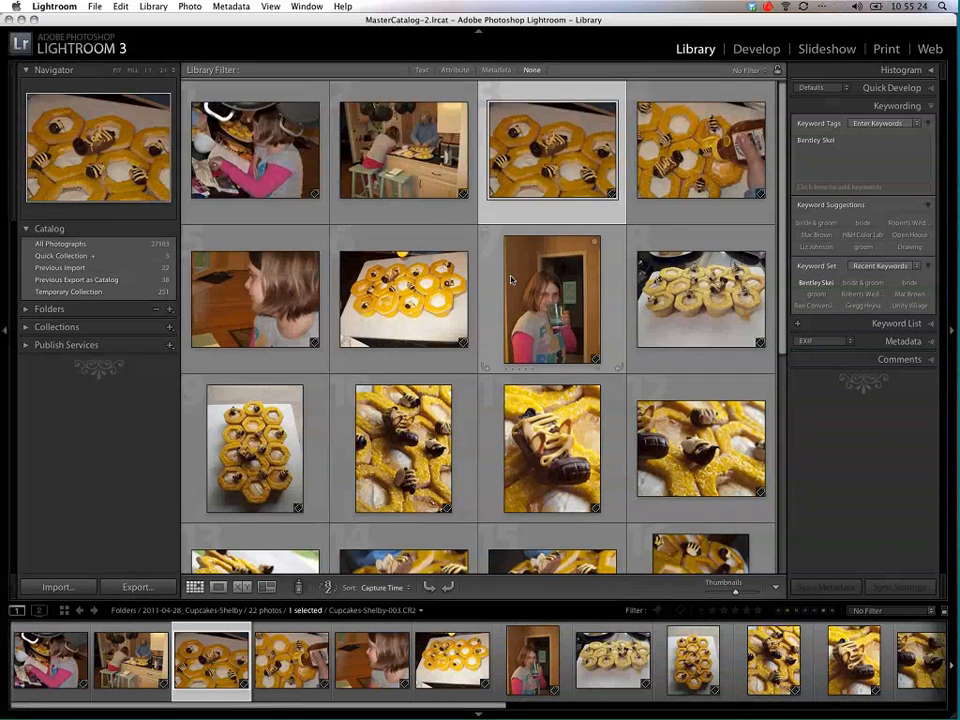
pyautogui.scroll(-3, 511, 280)
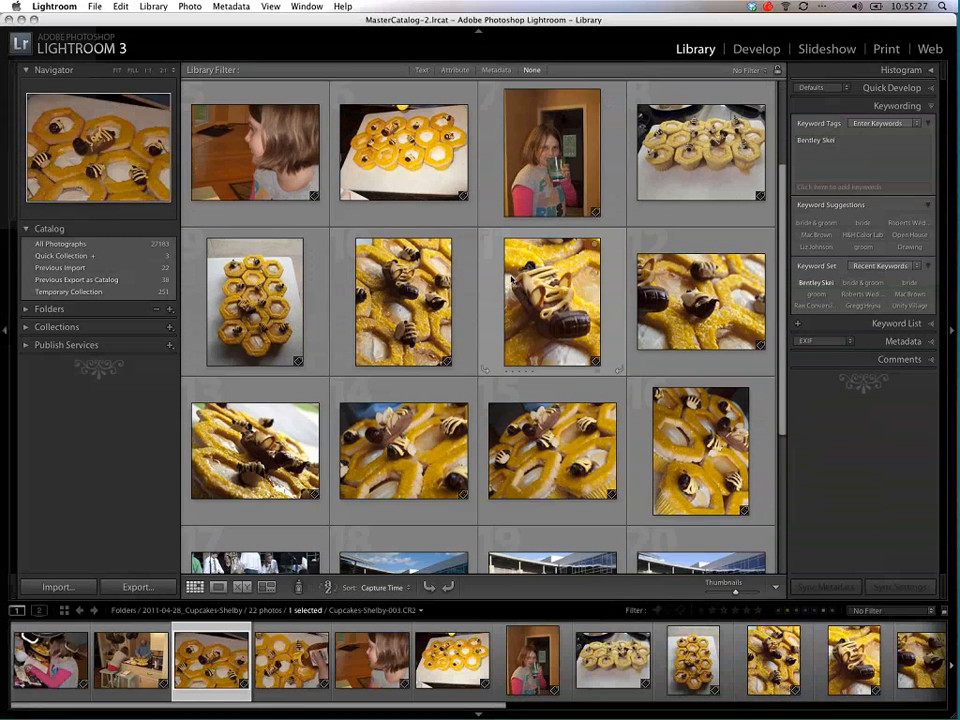
pyautogui.click(420, 312)
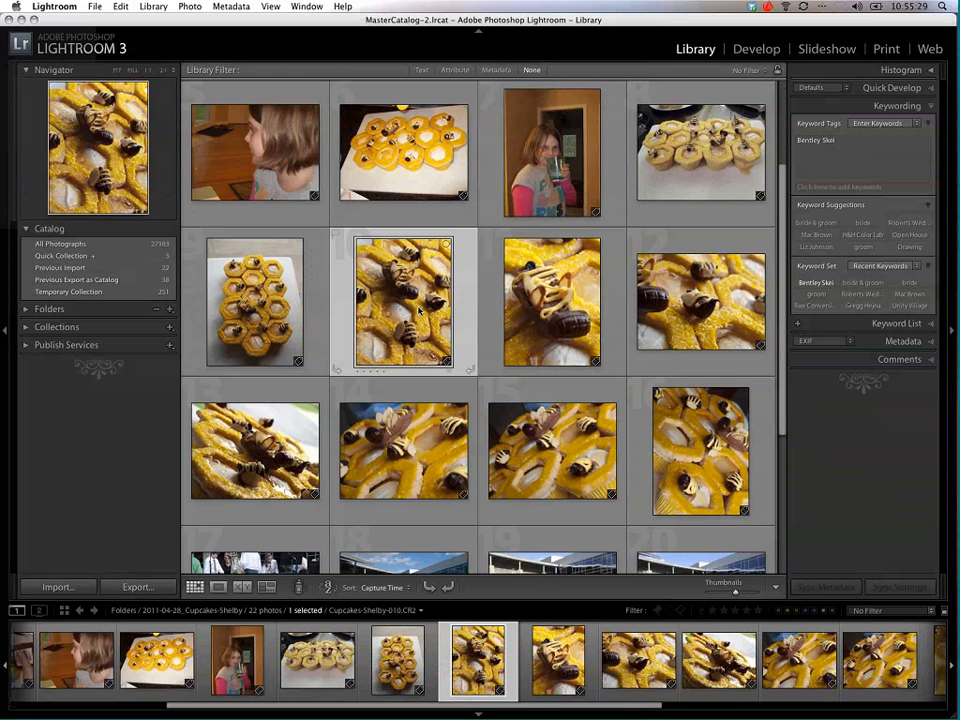
pyautogui.scroll(3, 420, 312)
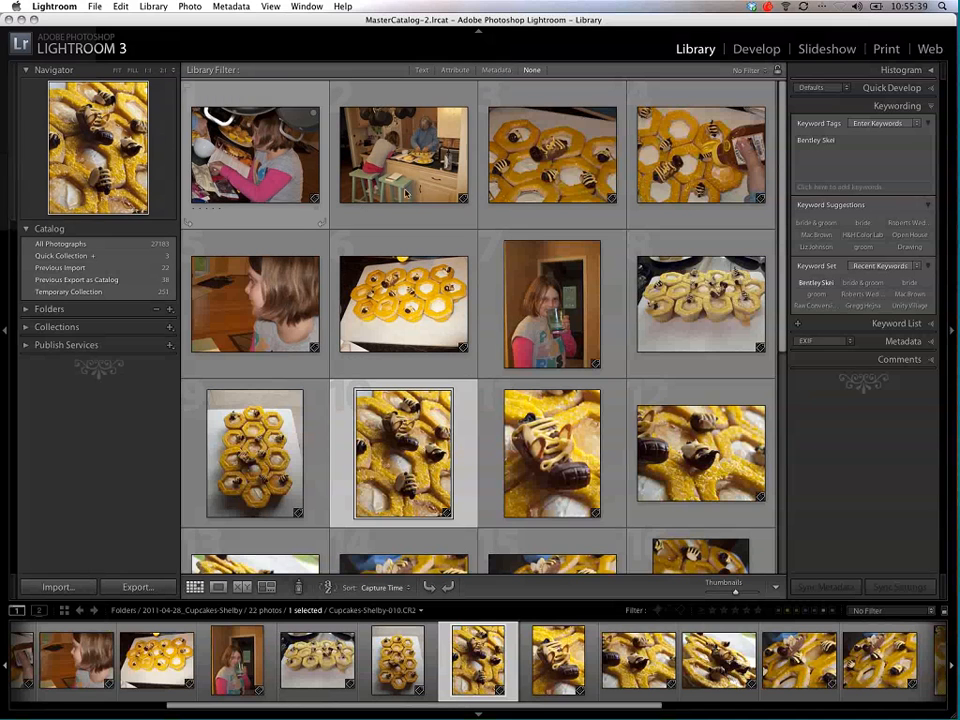
# Step: Select the first sixteen photos in the grid, from the kitchen shot through the last cupcake close-up before the band photos
pyautogui.scroll(-5, 421, 196)
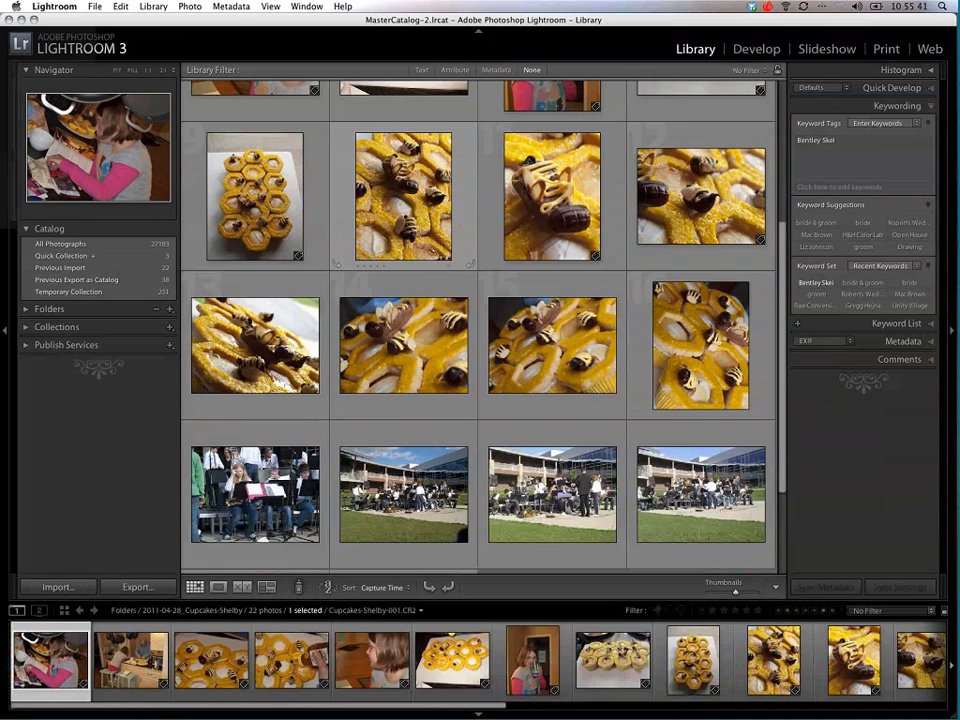
pyautogui.scroll(-1, 658, 269)
pyautogui.keyDown('shift'); pyautogui.click(654, 269); pyautogui.keyUp('shift')
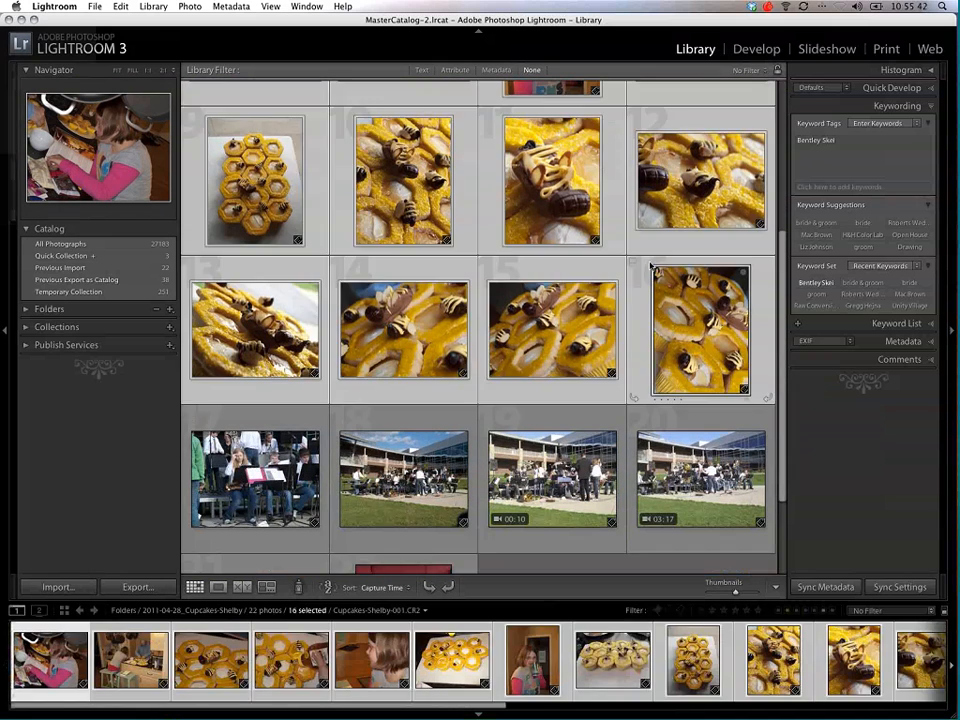
pyautogui.scroll(1, 650, 266)
pyautogui.scroll(5, 650, 265)
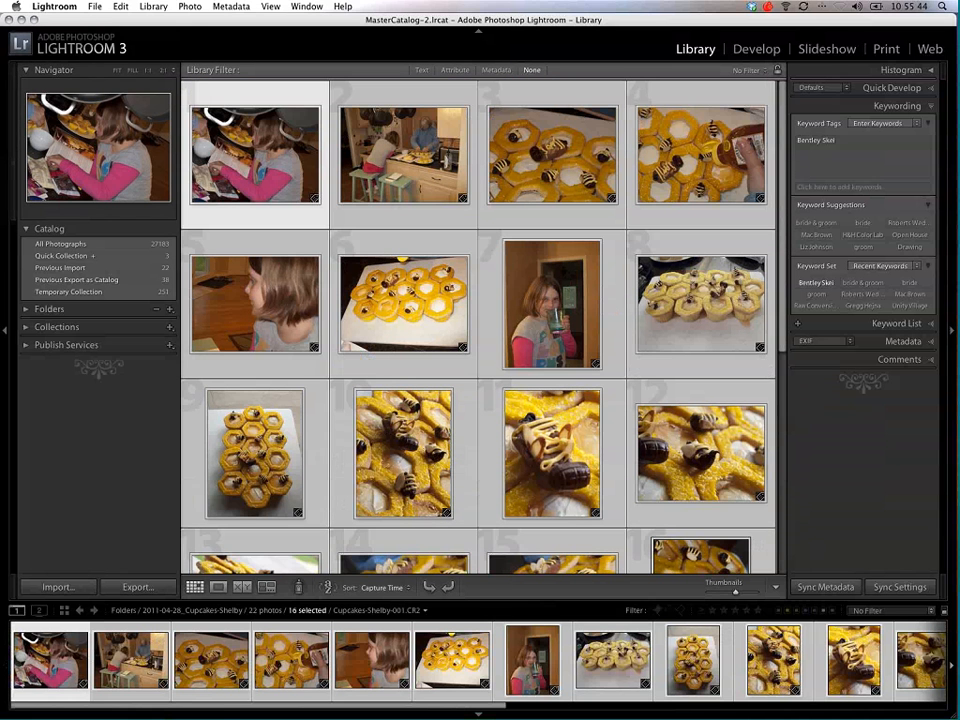
# Step: Add the keywords cupcakes, bees and honeycomb to the selected photos, keeping the existing name keyword
pyautogui.click(828, 153)
pyautogui.write(',')
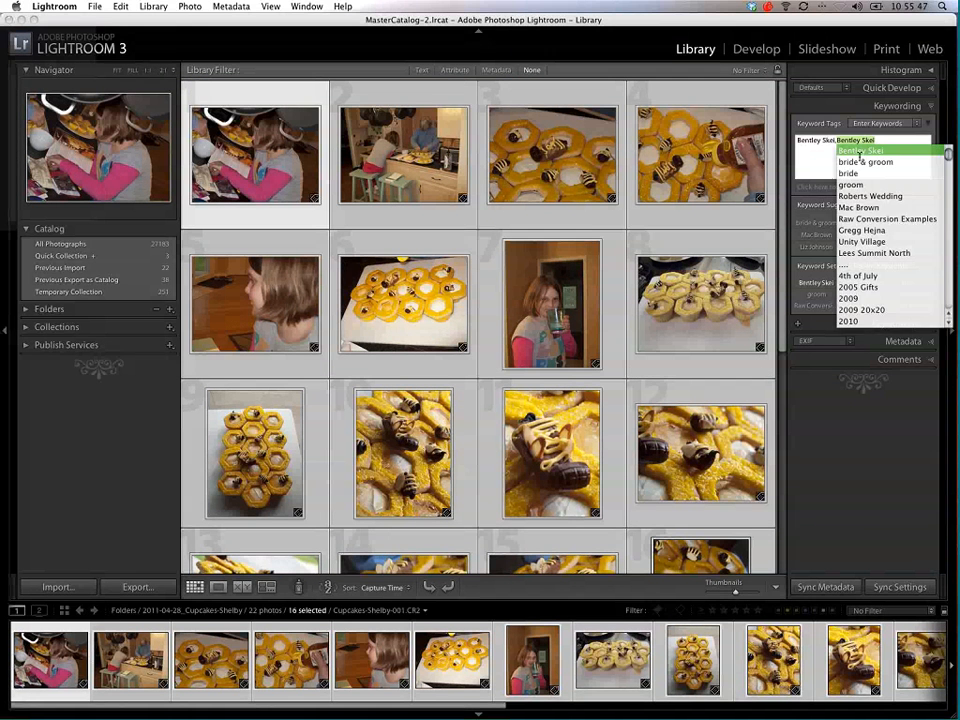
pyautogui.write(' cupcakes')
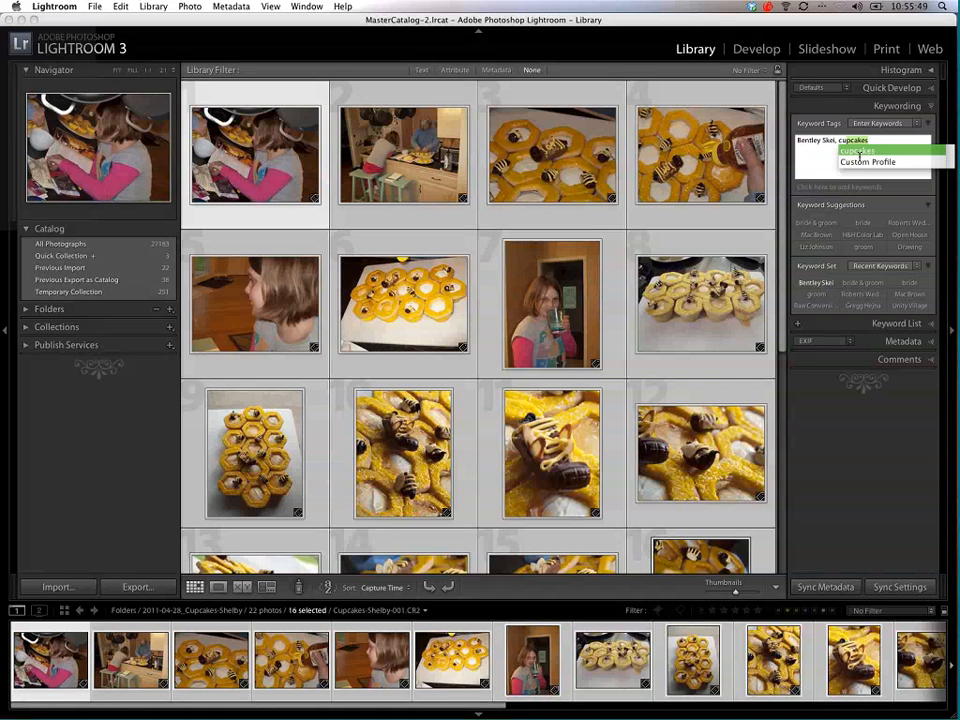
pyautogui.click(858, 152)
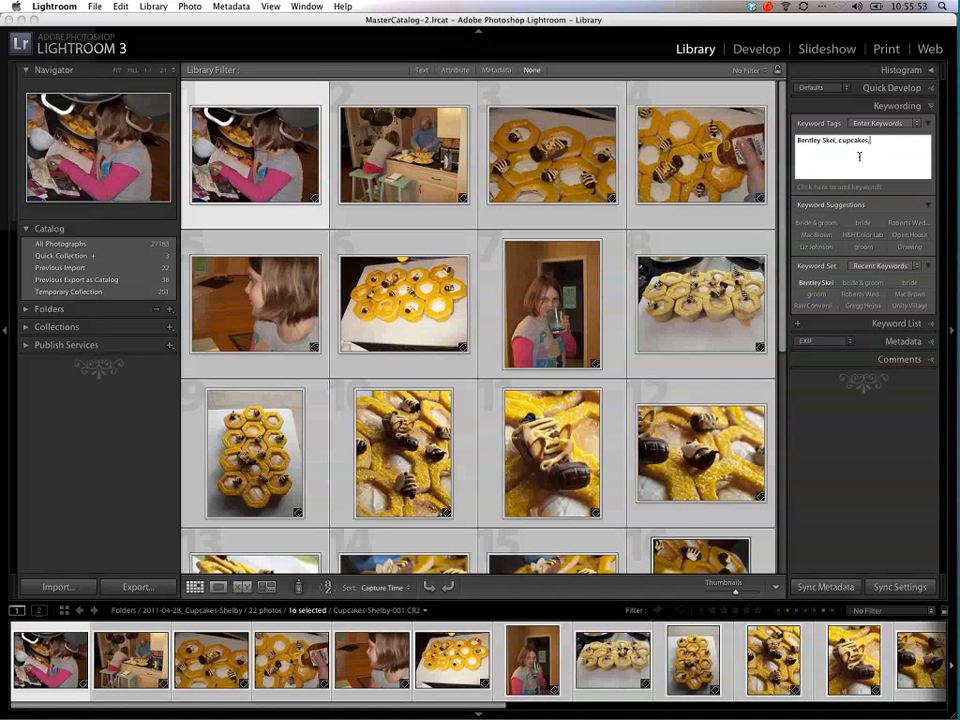
pyautogui.write(', bees, honeycomb')
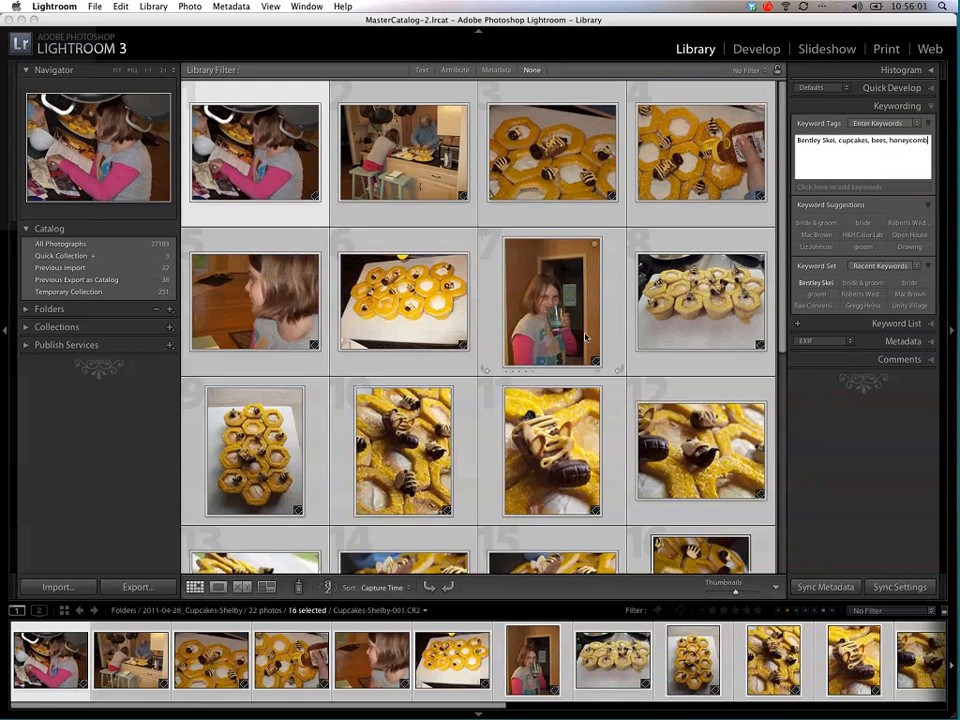
pyautogui.scroll(-2, 585, 337)
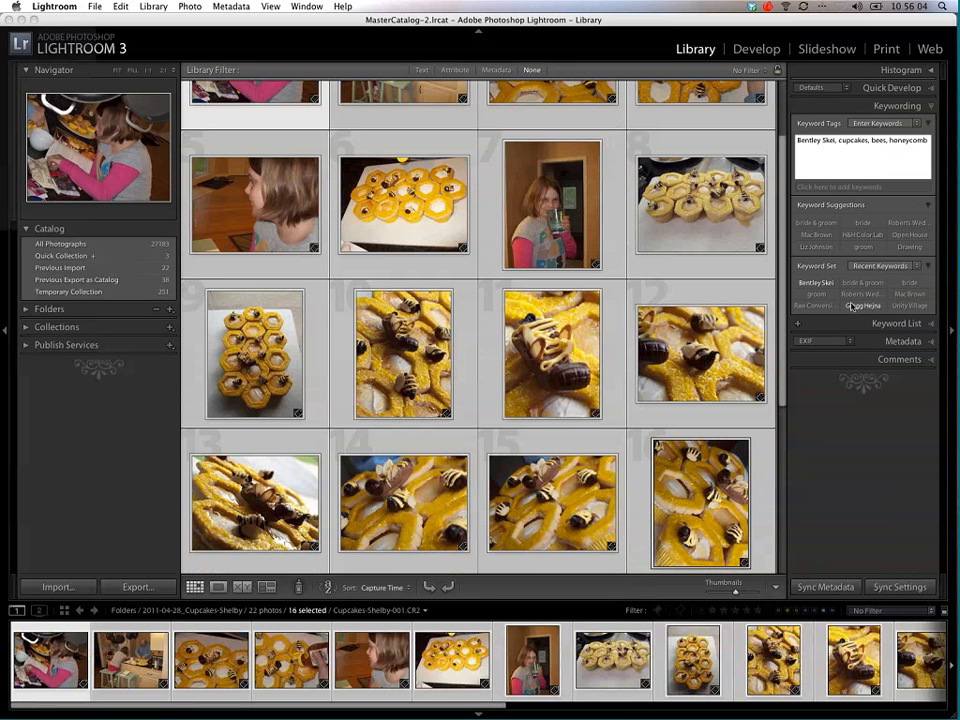
pyautogui.press('Return')
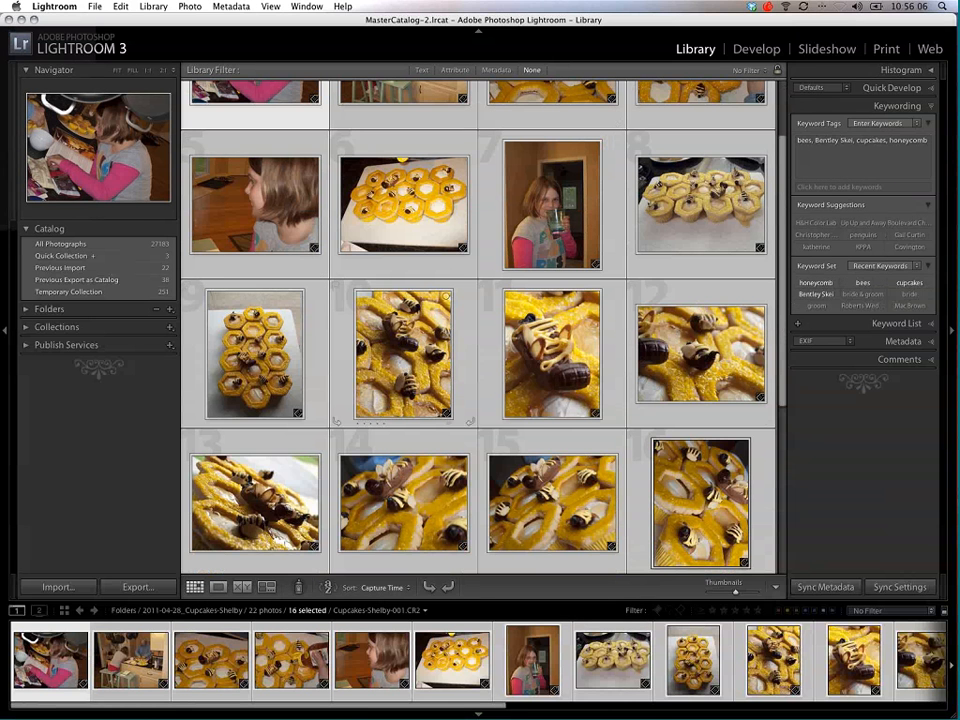
# Step: Check the keyword tags on several individual cupcake photos
pyautogui.click(400, 395)
pyautogui.click(545, 415)
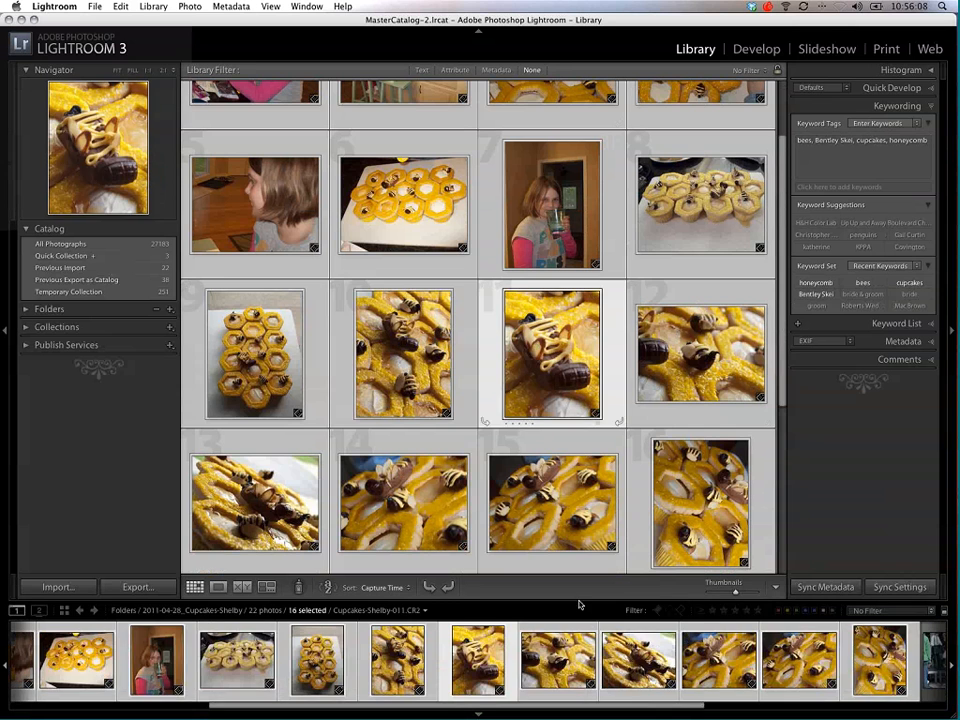
pyautogui.press('Right')
pyautogui.click(440, 240)
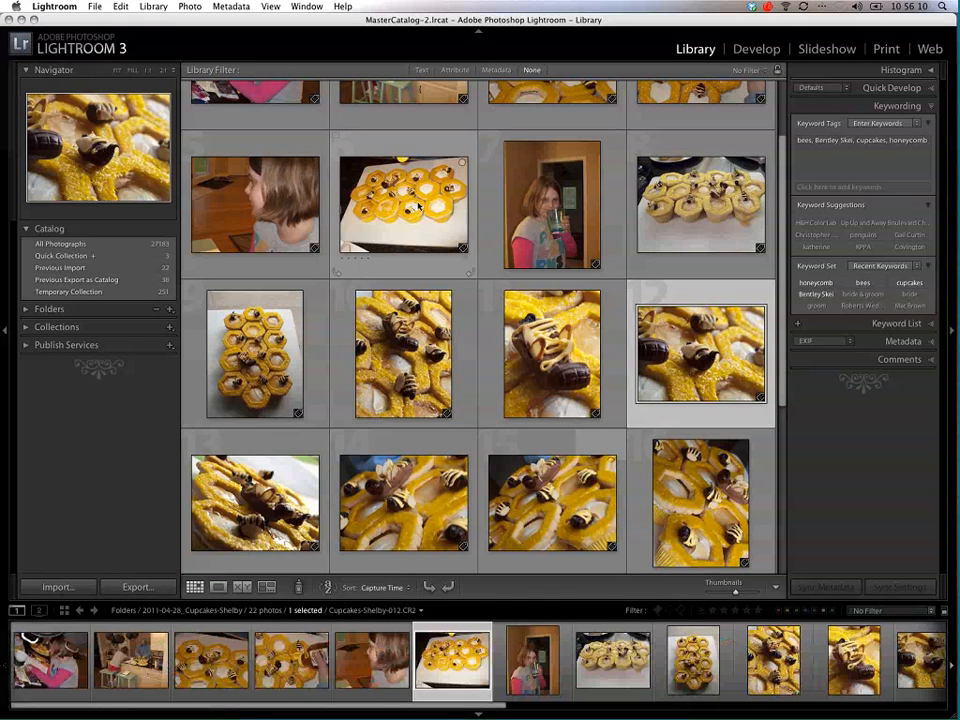
pyautogui.click(552, 354)
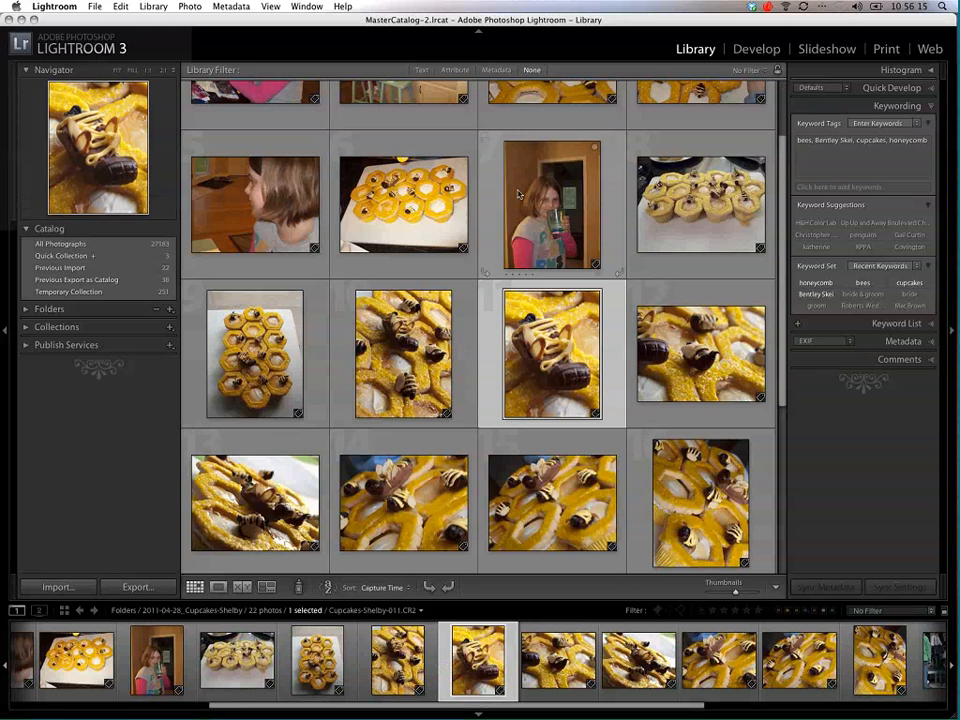
# Step: Select all photos in the folder and remove the person's name from their keyword tags
pyautogui.scroll(3, 477, 178)
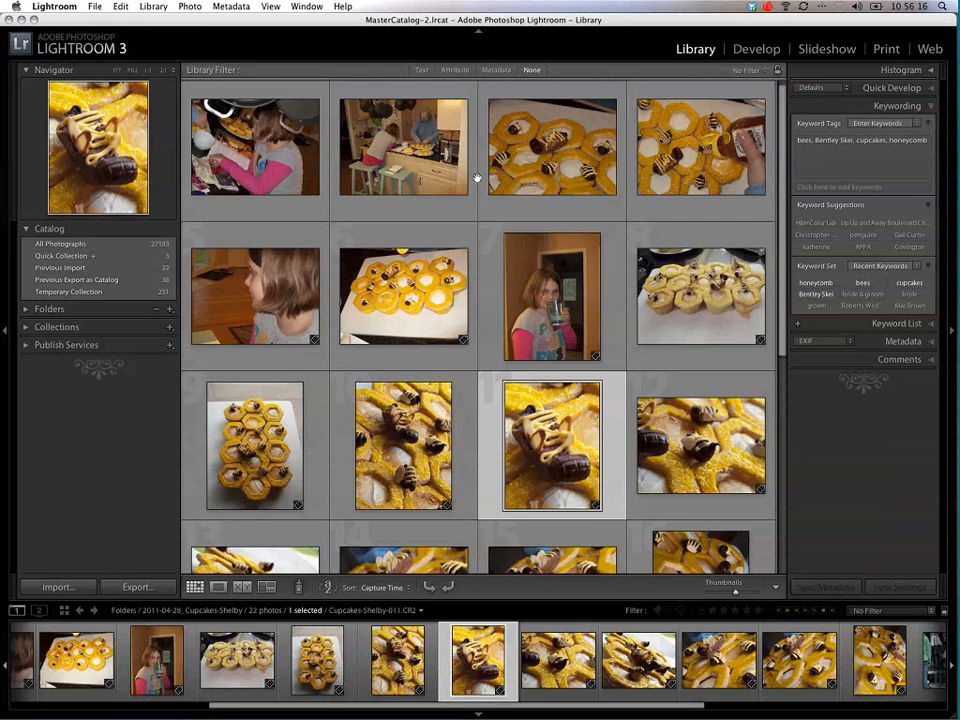
pyautogui.press('super+a')
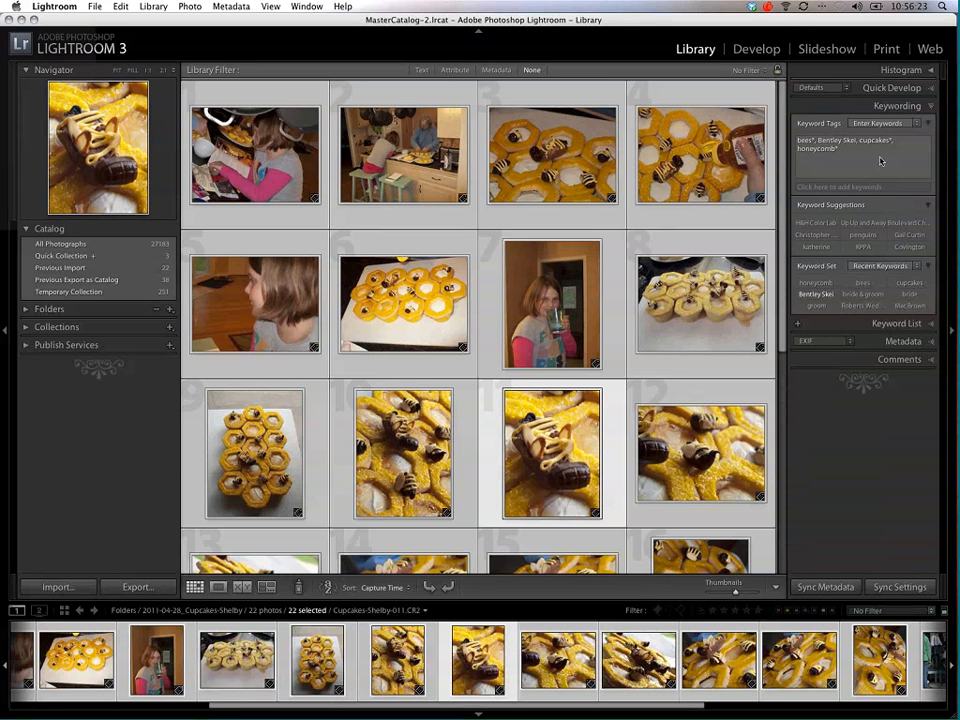
pyautogui.click(850, 142)
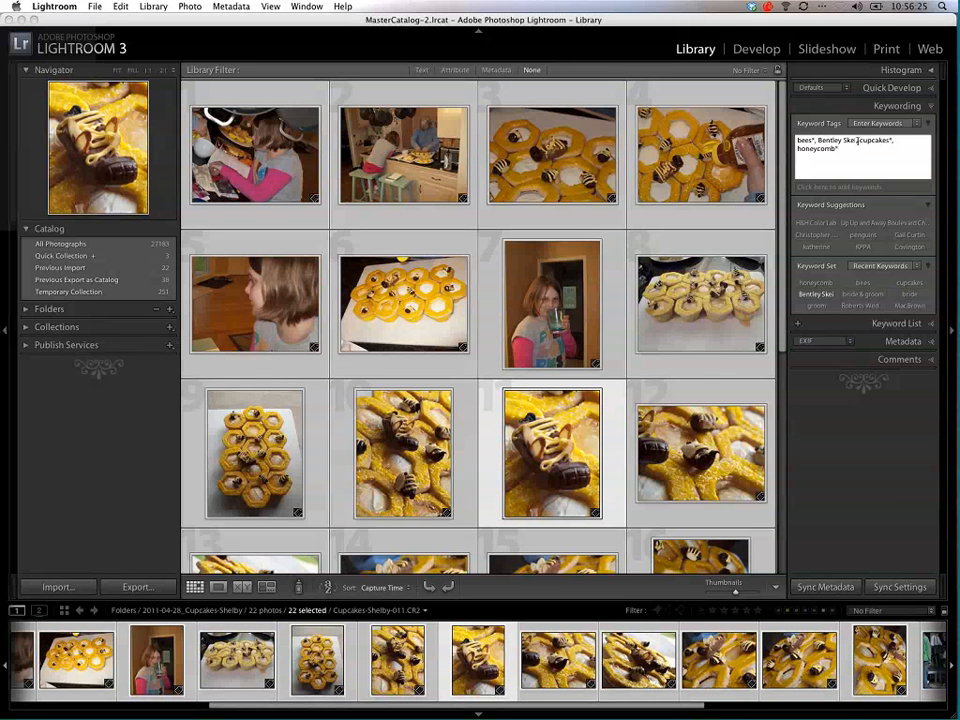
pyautogui.moveTo(857, 141); pyautogui.dragTo(819, 141)
pyautogui.press('BackSpace')
pyautogui.press('BackSpace')
pyautogui.press('BackSpace')
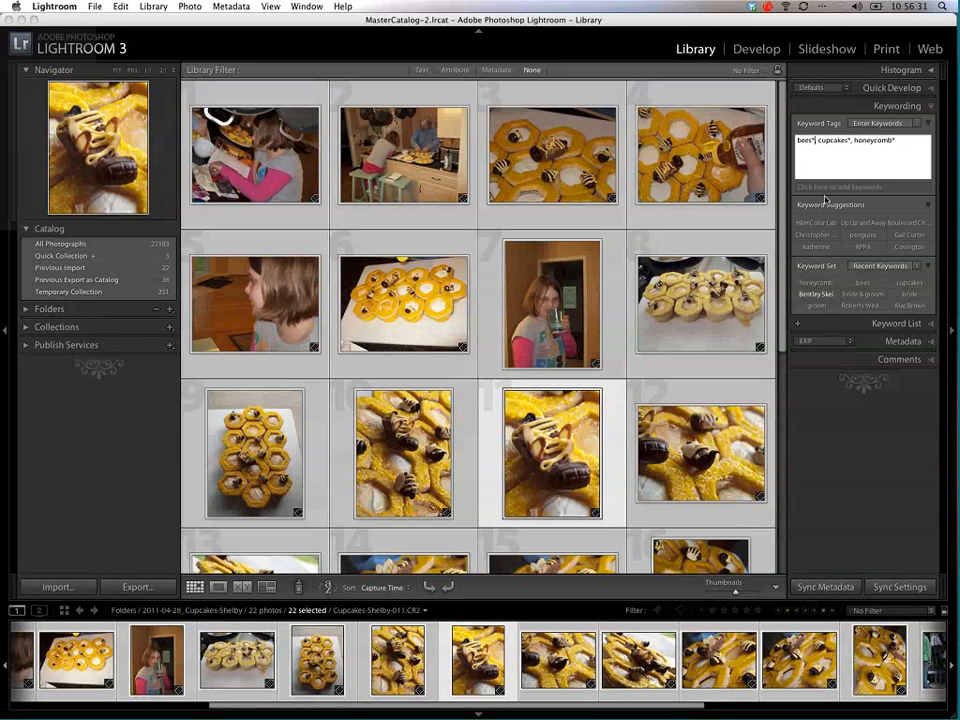
pyautogui.press('Return')
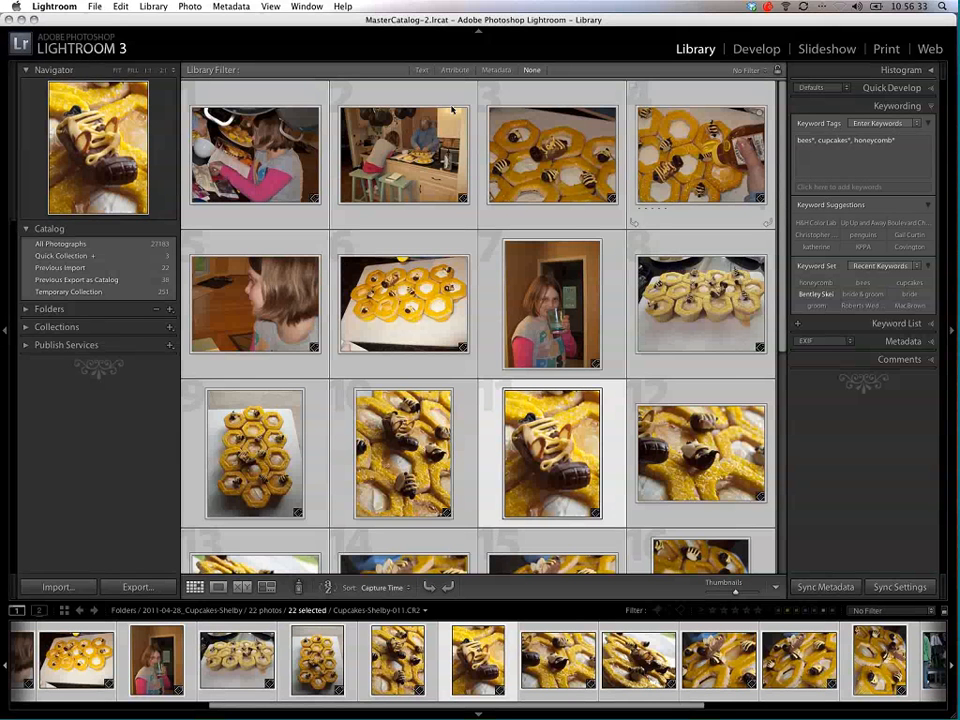
# Step: Check the keyword tags on the saxophone, band and cupcake photos, working back to the first photo in the folder
pyautogui.scroll(-5, 479, 147)
pyautogui.scroll(-3, 479, 147)
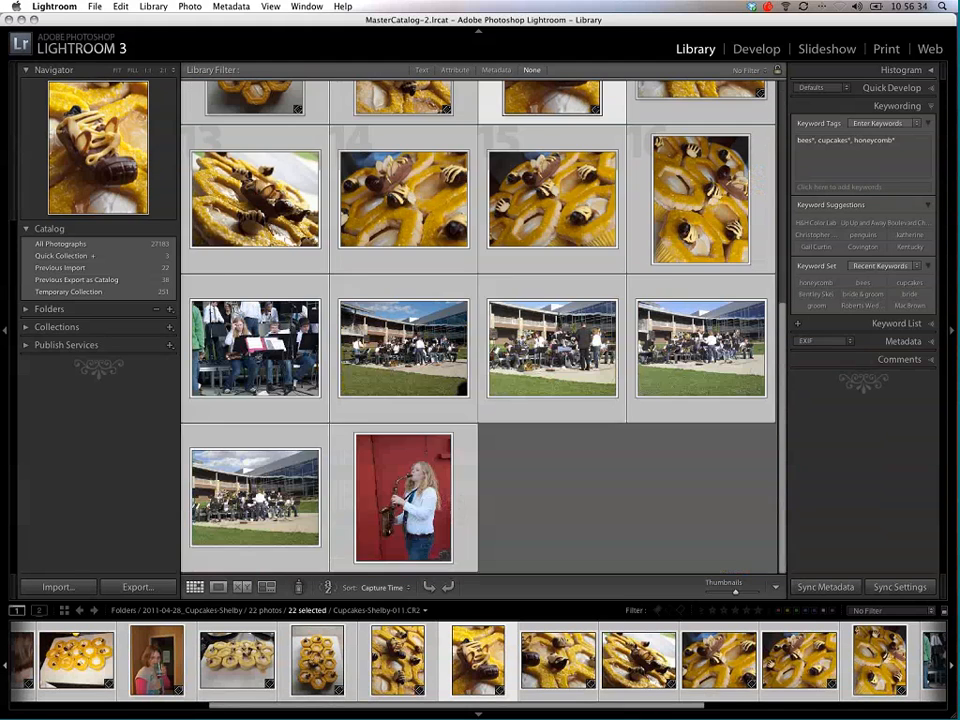
pyautogui.click(449, 474)
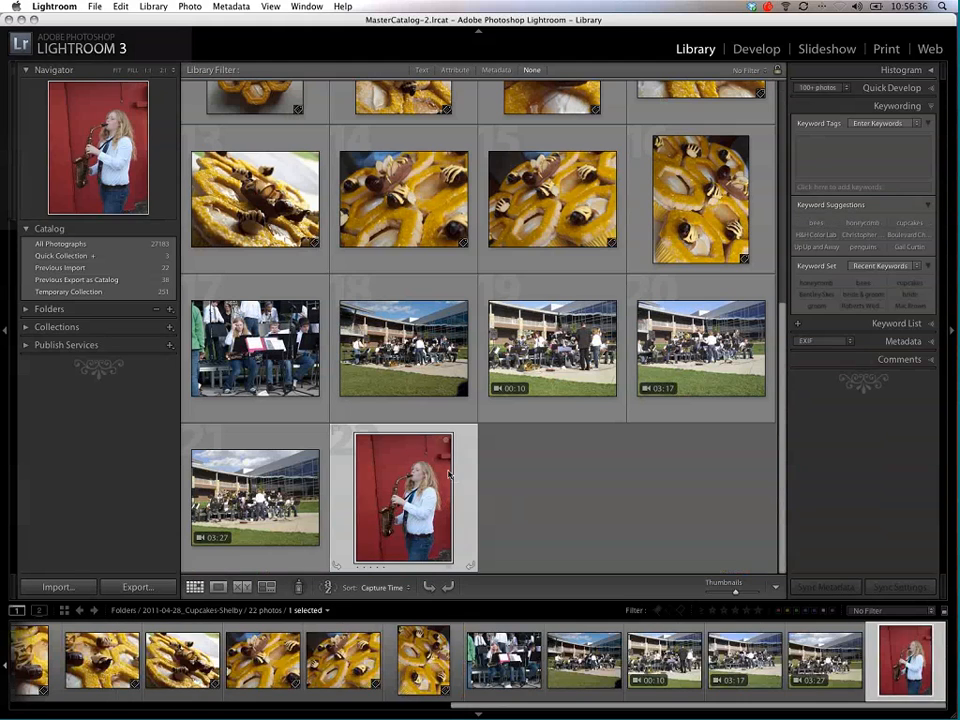
pyautogui.press('Left')
pyautogui.press('Left')
pyautogui.press('Left')
pyautogui.press('Left')
pyautogui.press('Left')
pyautogui.press('Left')
pyautogui.press('Left')
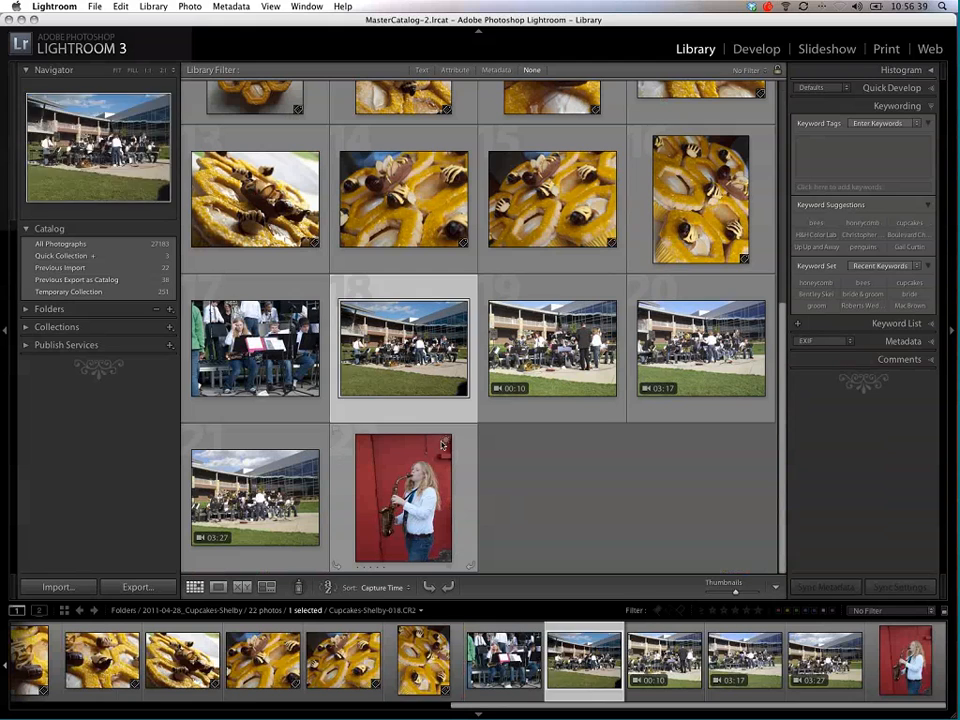
pyautogui.press('Left')
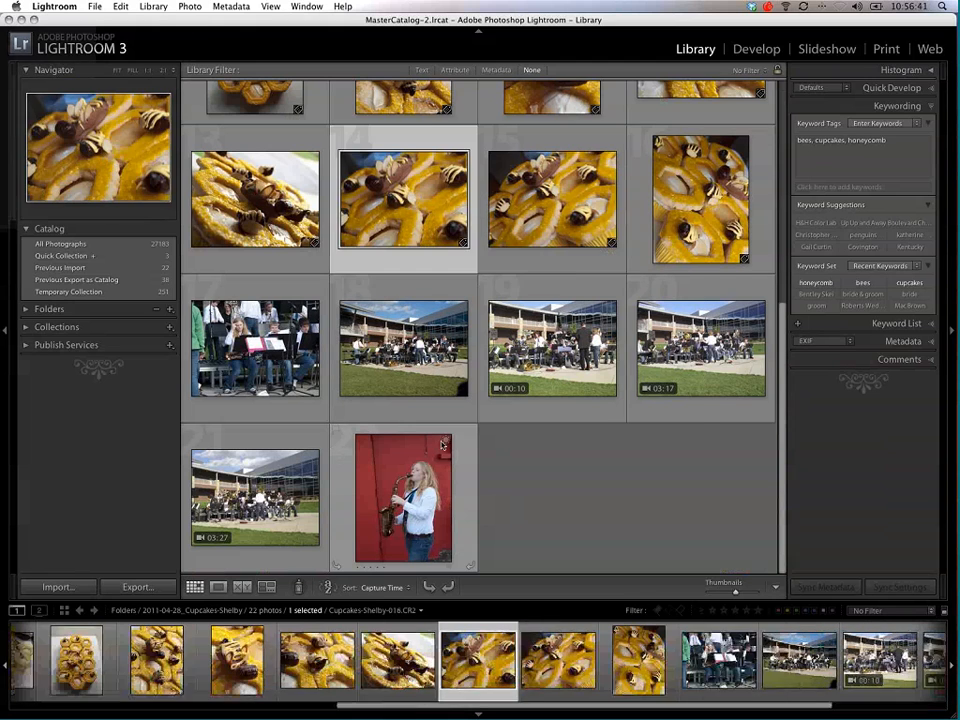
pyautogui.press('Up')
pyautogui.press('Up')
pyautogui.press('Up')
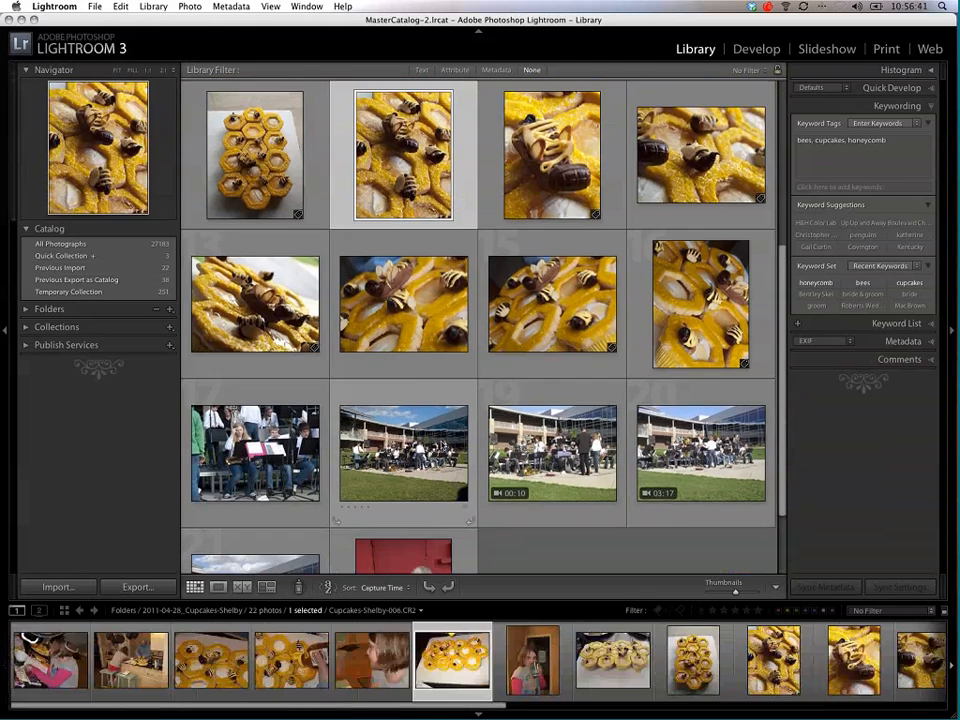
pyautogui.press('Left')
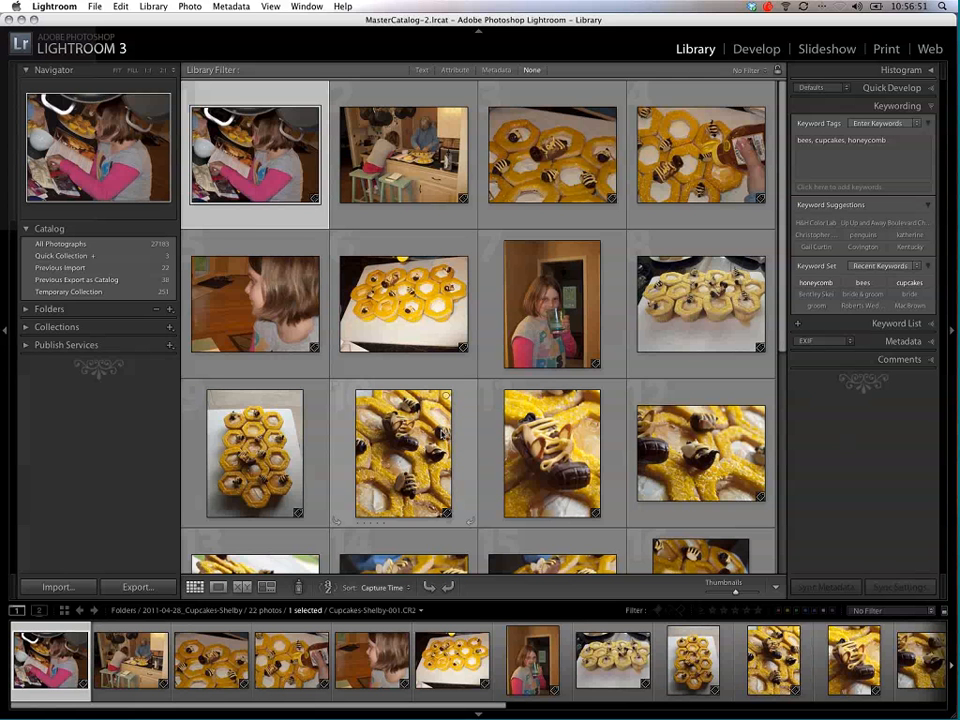
# Step: Select all photos in the folder and add the person's full name, correctly spelled, as a keyword
pyautogui.press('super+a')
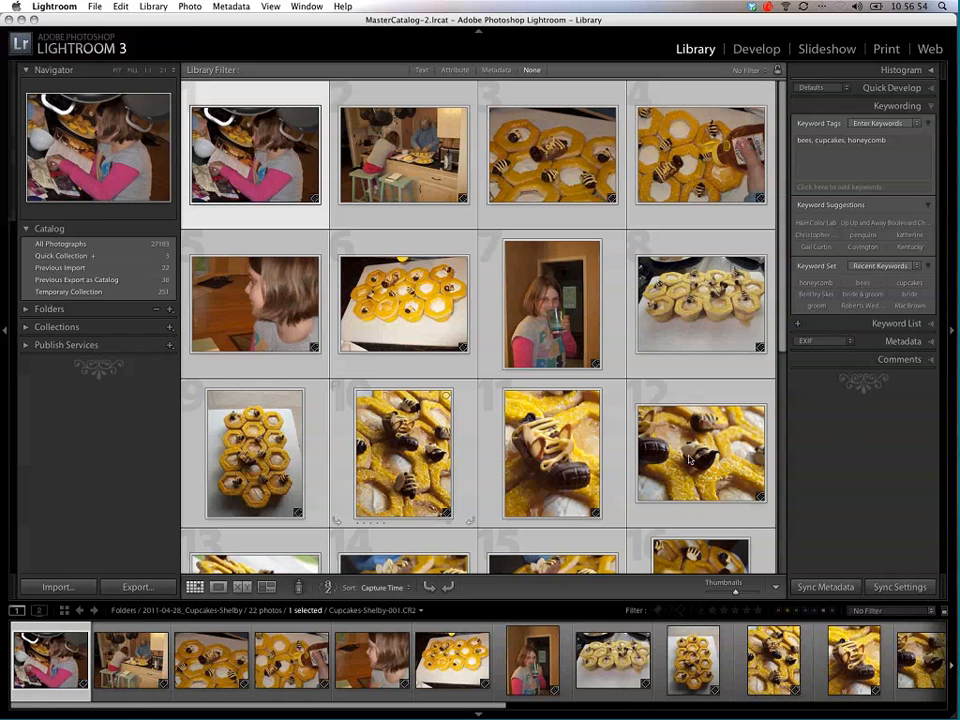
pyautogui.click(911, 152)
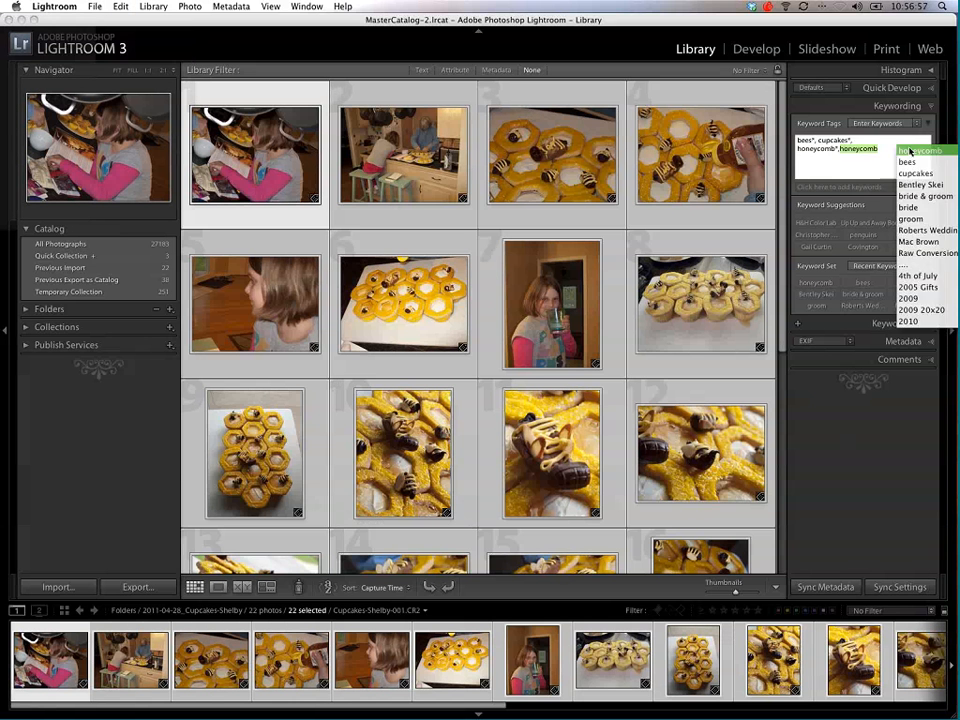
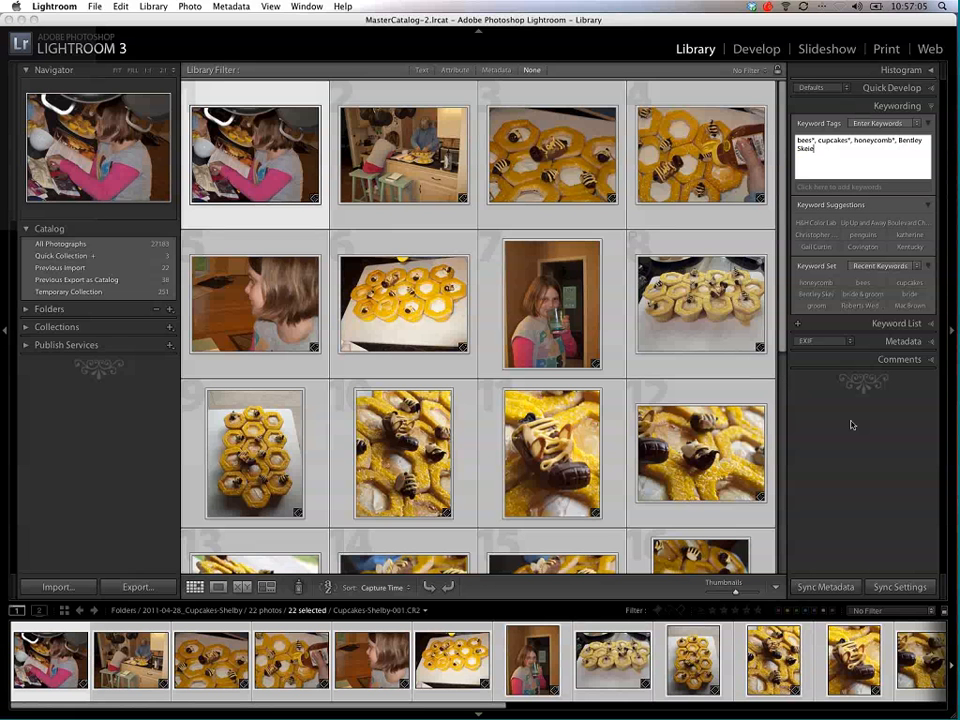
pyautogui.press('Return')
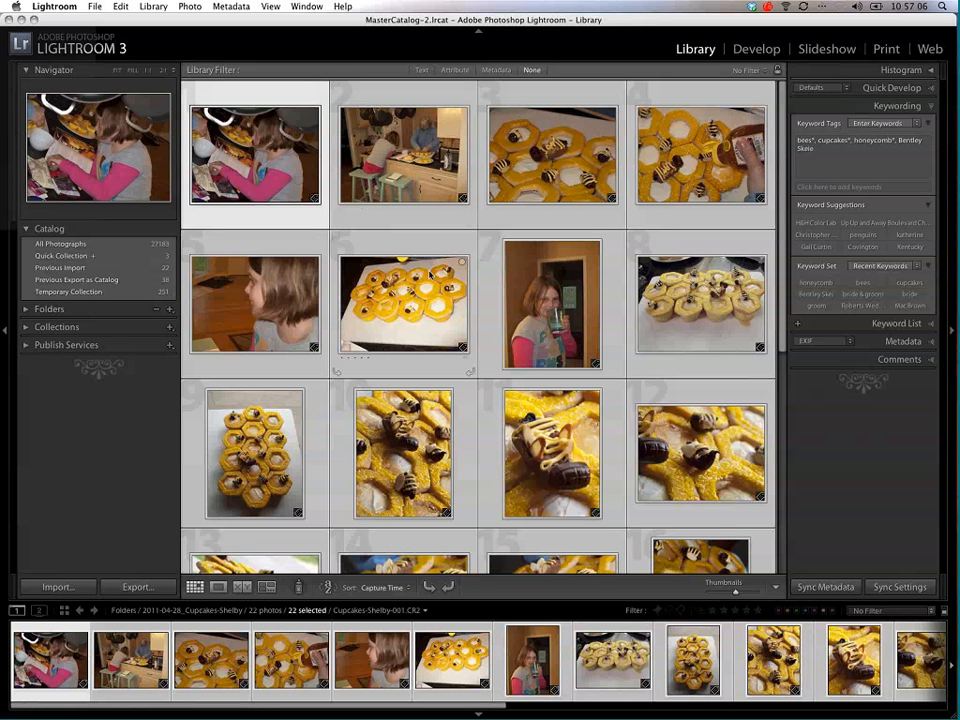
# Step: Select the saxophone-section and wide band photos and add the girl's first name, Band Concert and Jazz Band as keywords
pyautogui.scroll(-5, 403, 300)
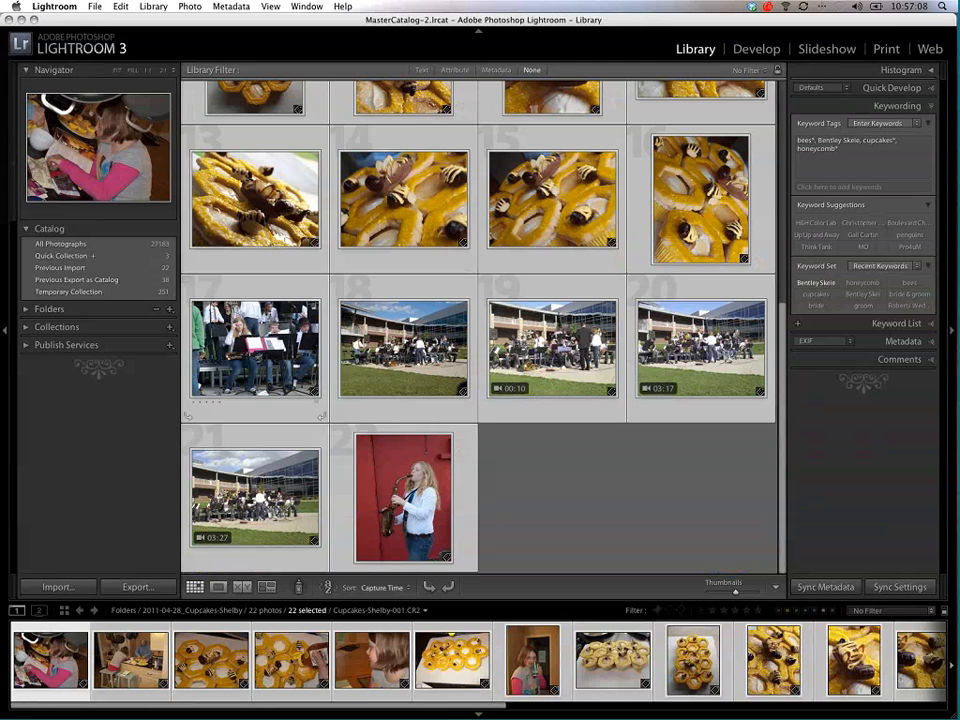
pyautogui.click(255, 348)
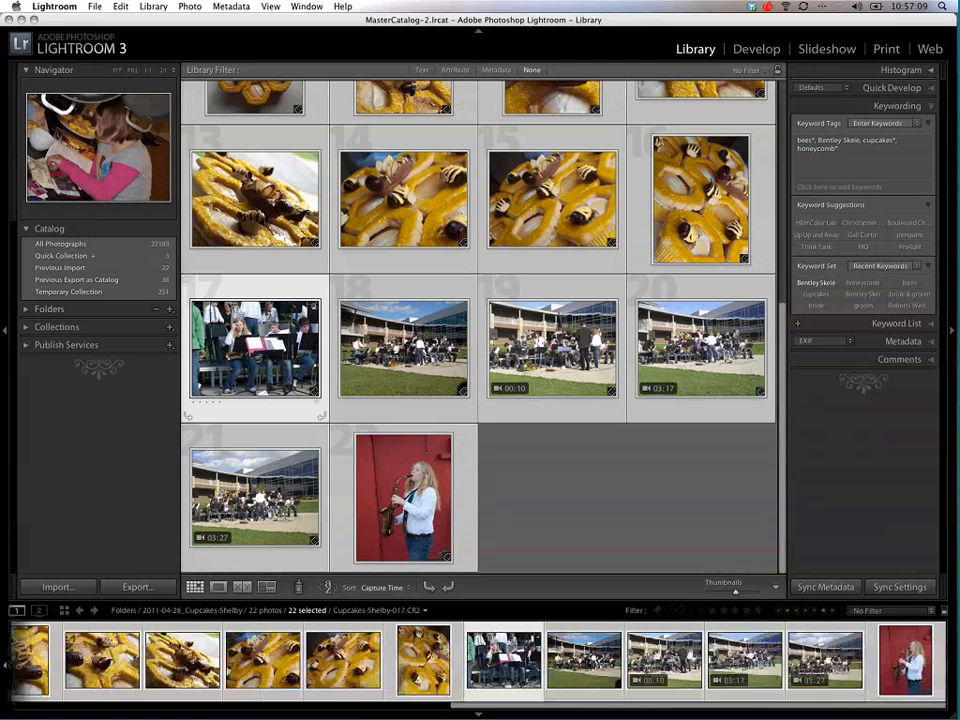
pyautogui.keyDown('shift'); pyautogui.click(443, 378); pyautogui.keyUp('shift')
pyautogui.click(853, 149)
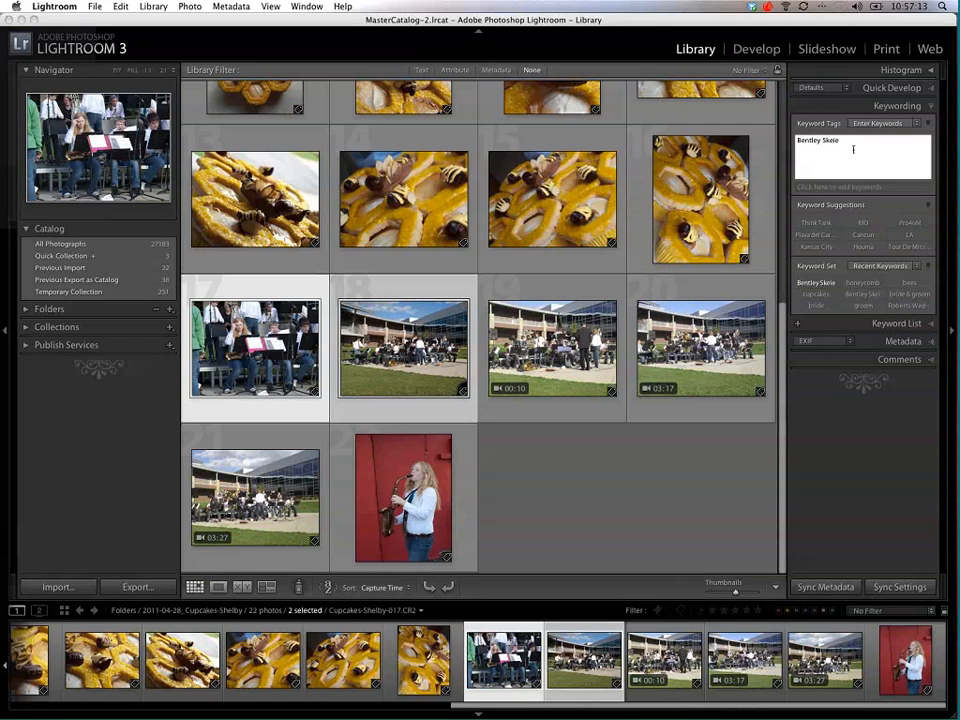
pyautogui.write(', Shelby')
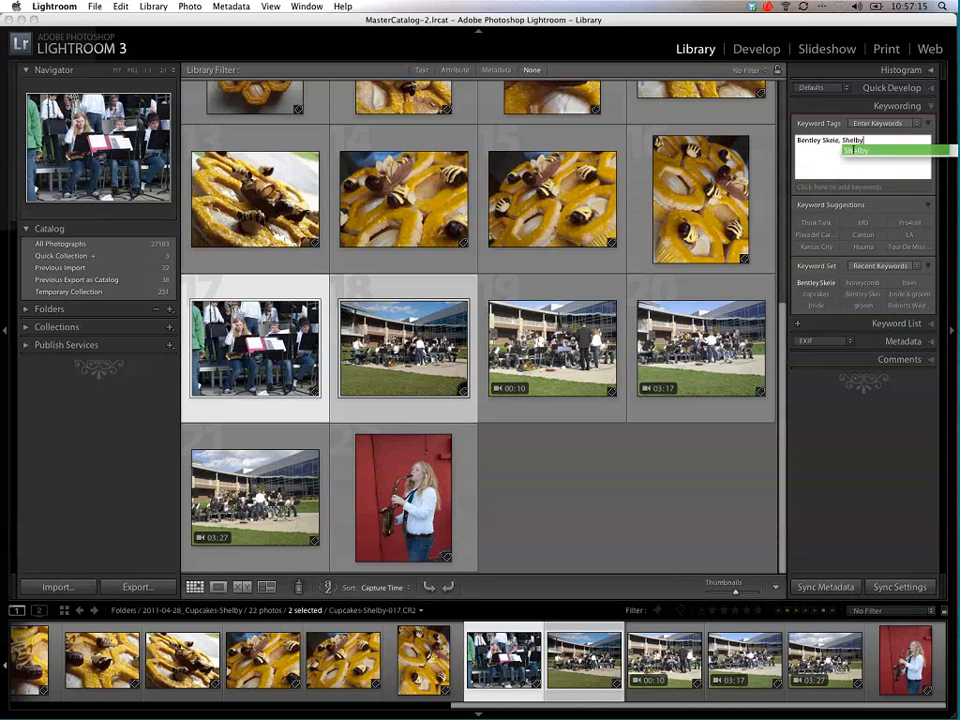
pyautogui.write(', Band Concer')
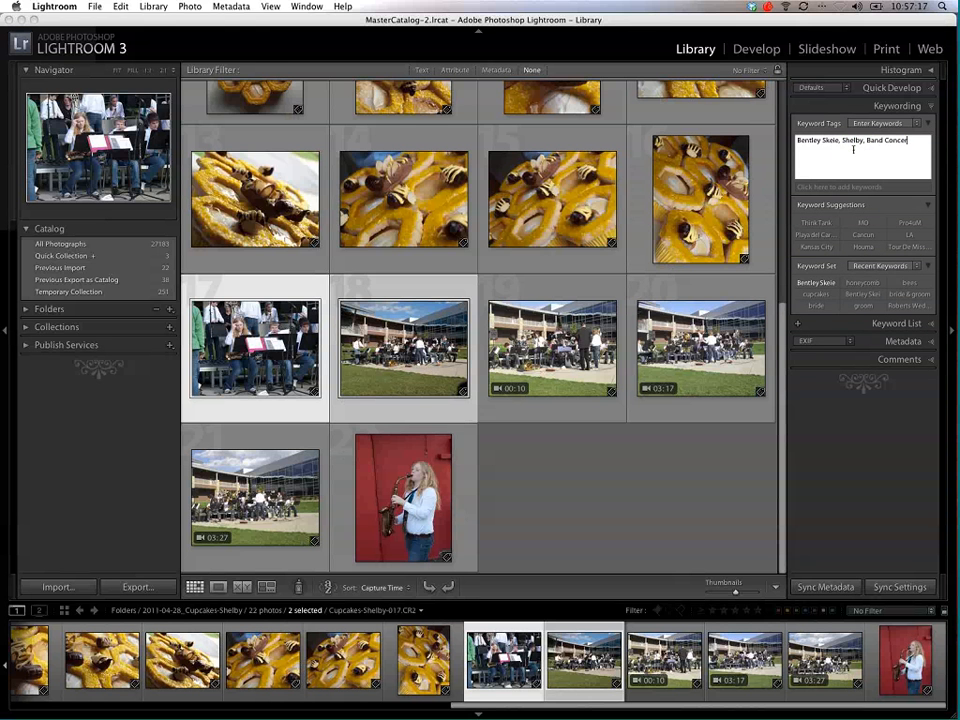
pyautogui.write('t')
pyautogui.write(', Jaz')
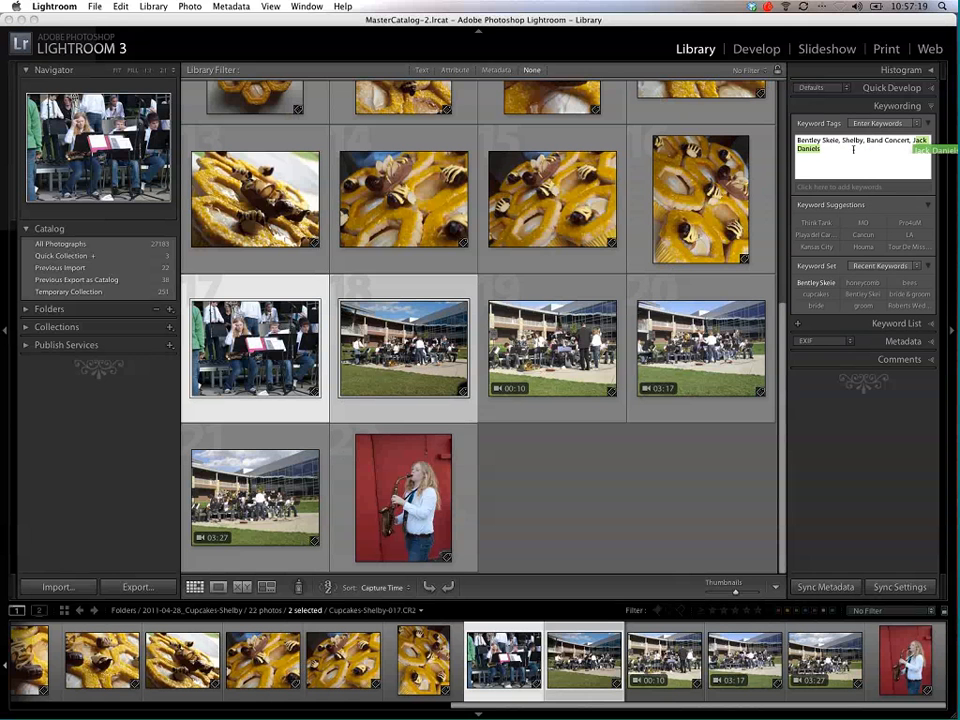
pyautogui.write('z Band')
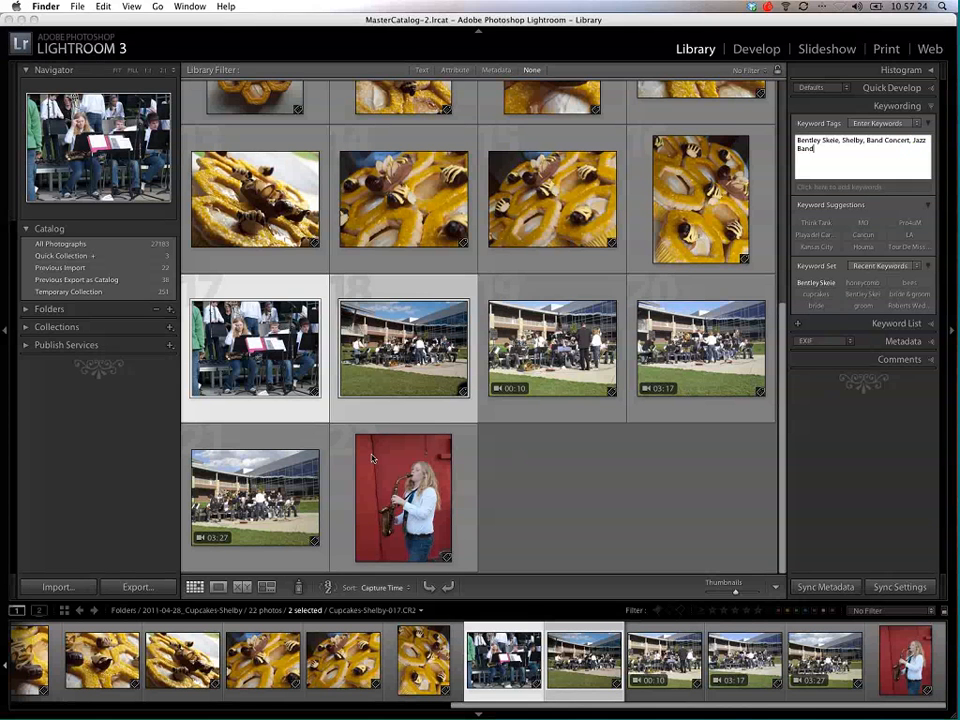
pyautogui.press('Return')
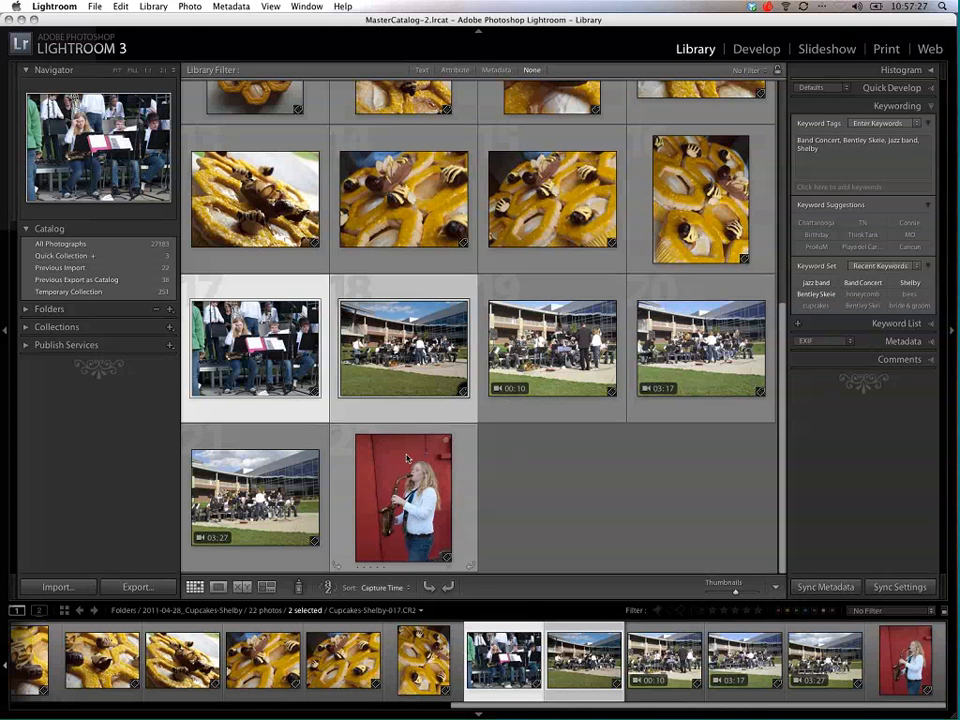
# Step: Add the girl's first name and Saxophone as keywords to the photo against the red wall, and deselect it
pyautogui.click(407, 458)
pyautogui.click(860, 171)
pyautogui.write(', ')
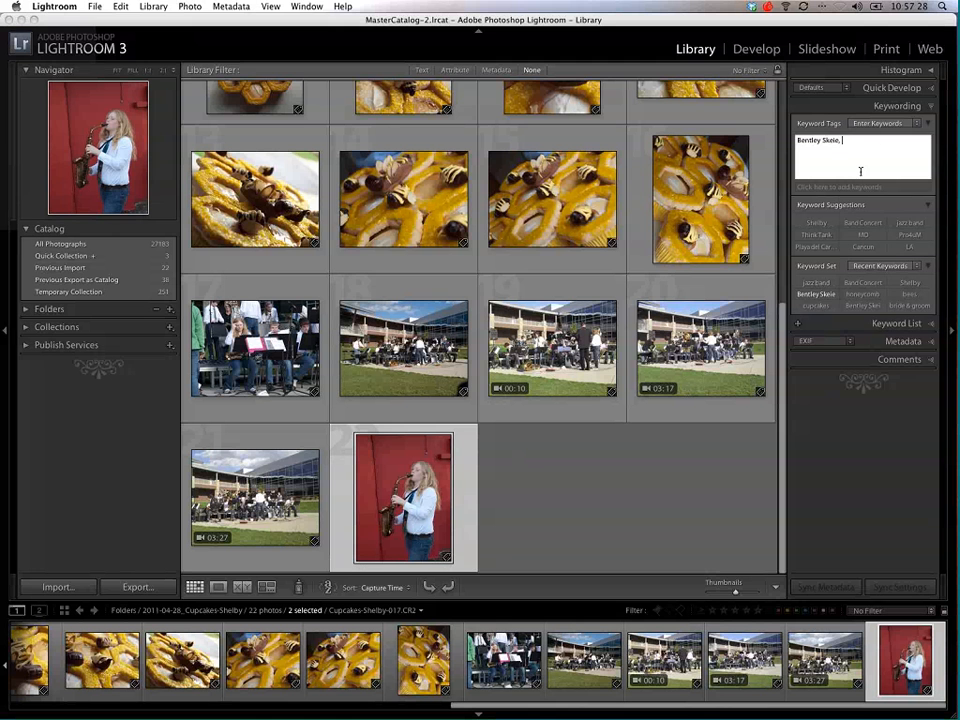
pyautogui.write('Shelby, Shelby')
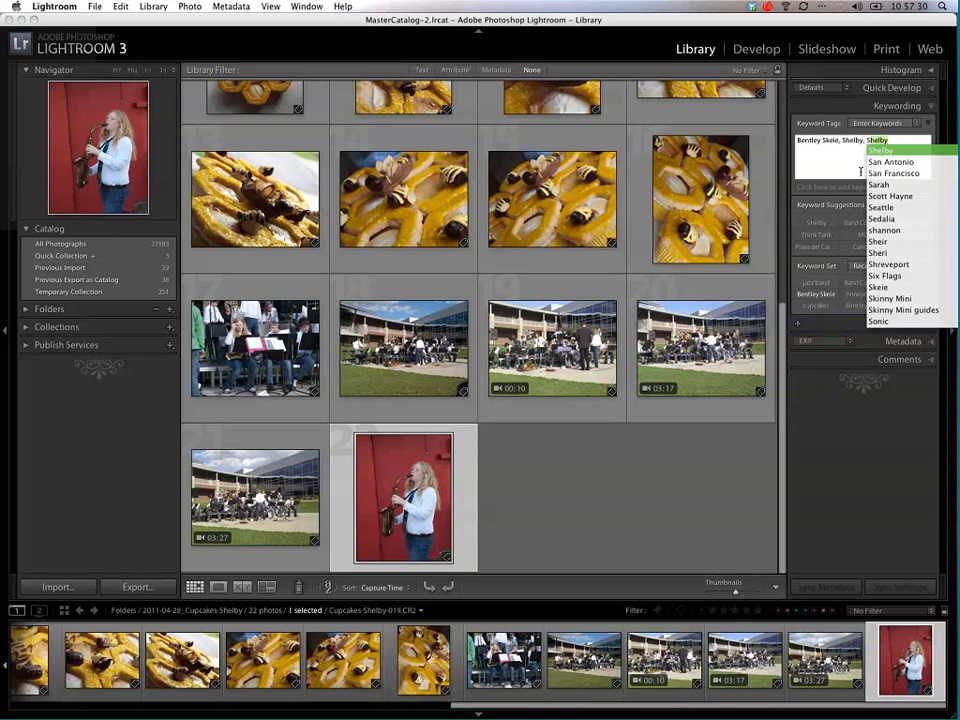
pyautogui.write(', Saxaphone')
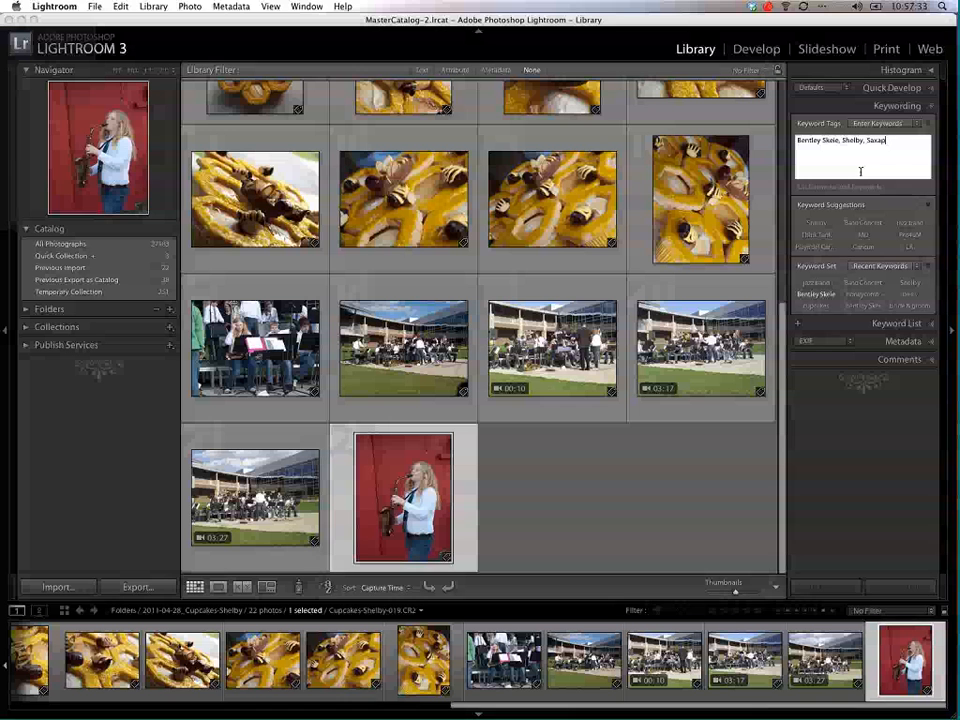
pyautogui.press('Return')
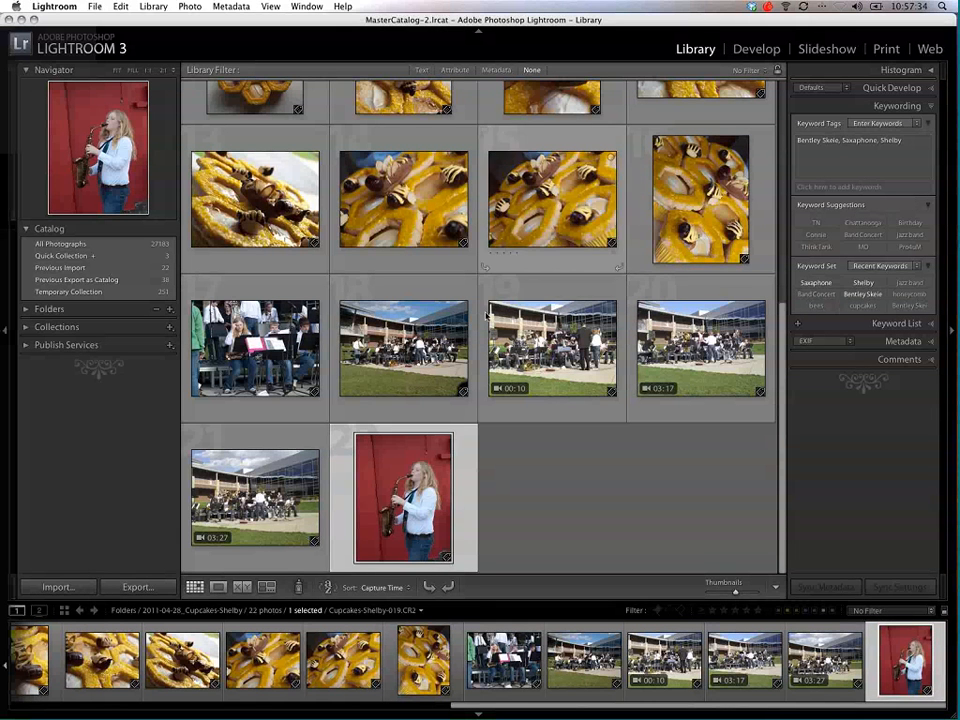
pyautogui.click(517, 451)
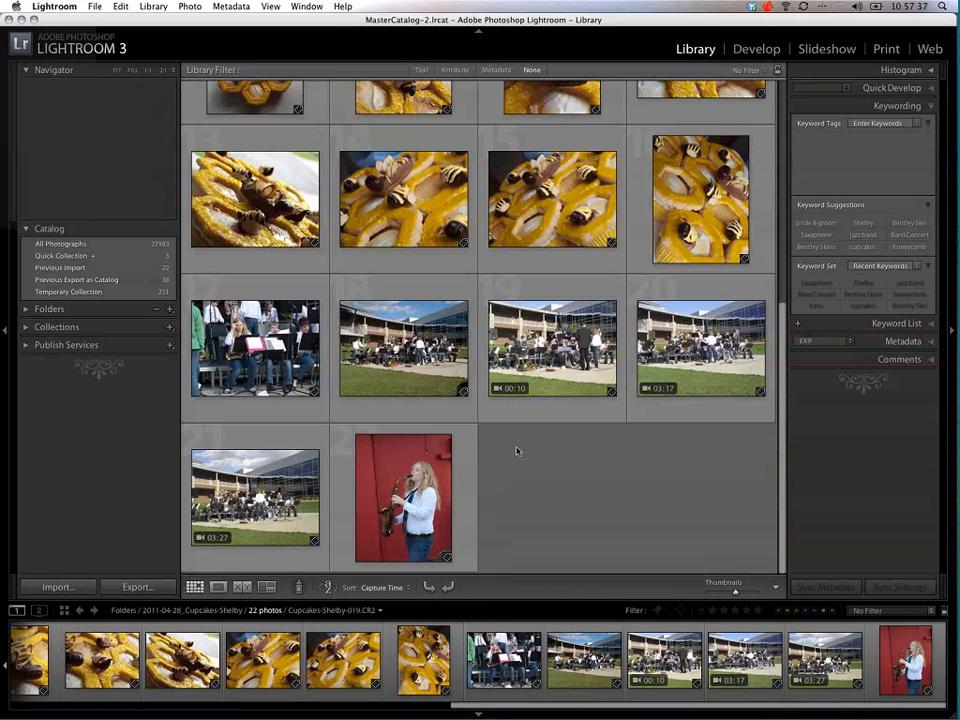
# Step: Expand the collections and display the photos of the Roberts collection set
pyautogui.scroll(8, 517, 451)
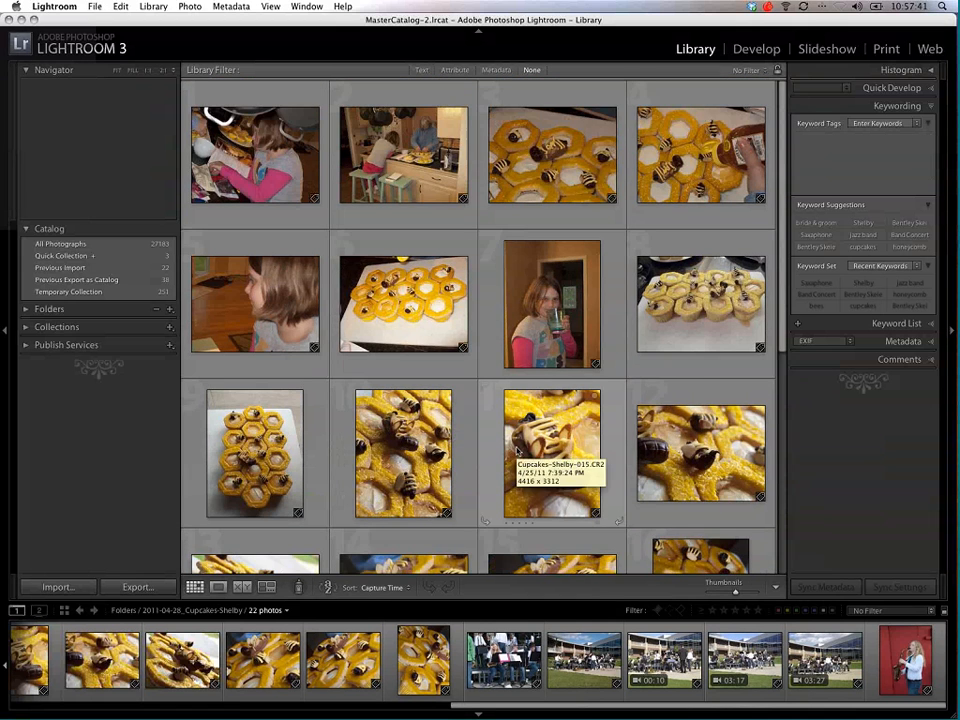
pyautogui.scroll(-5, 517, 451)
pyautogui.scroll(-2, 517, 451)
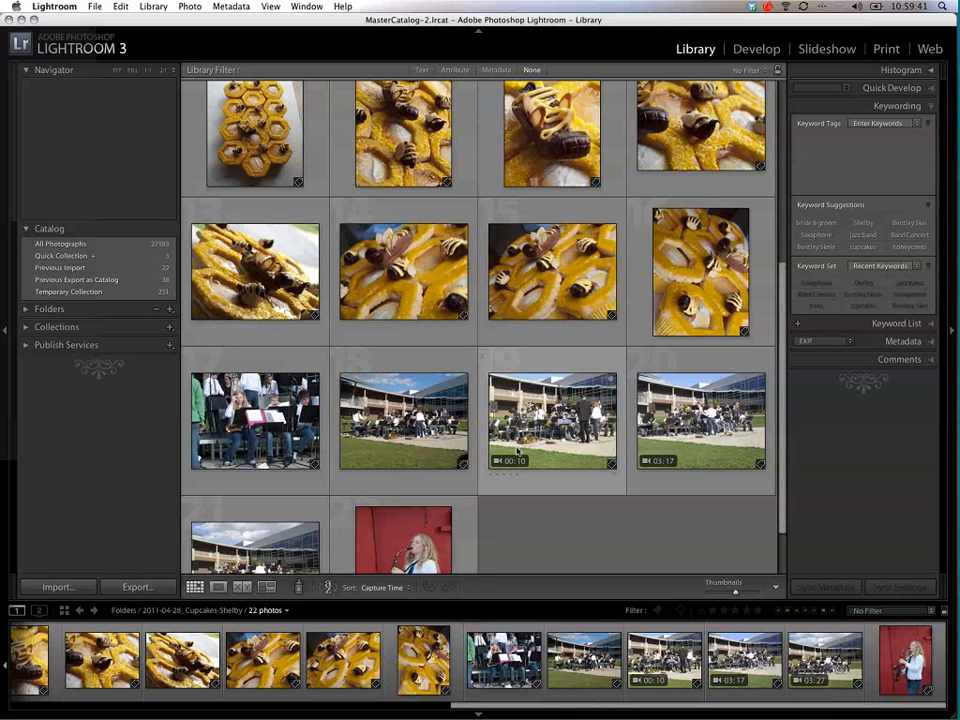
pyautogui.click(132, 326)
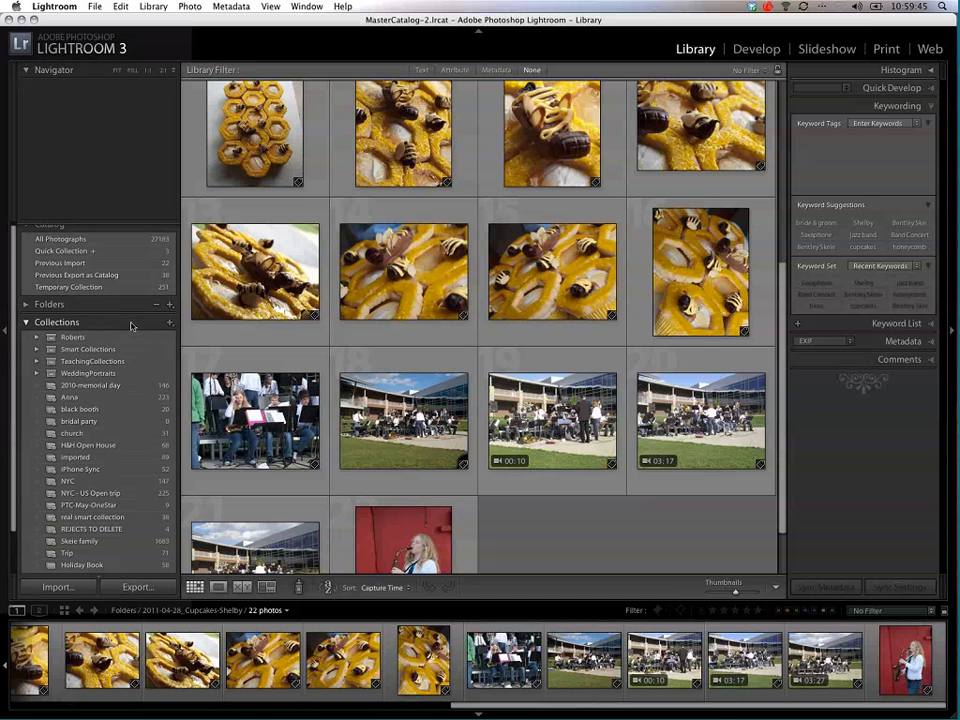
pyautogui.click(111, 337)
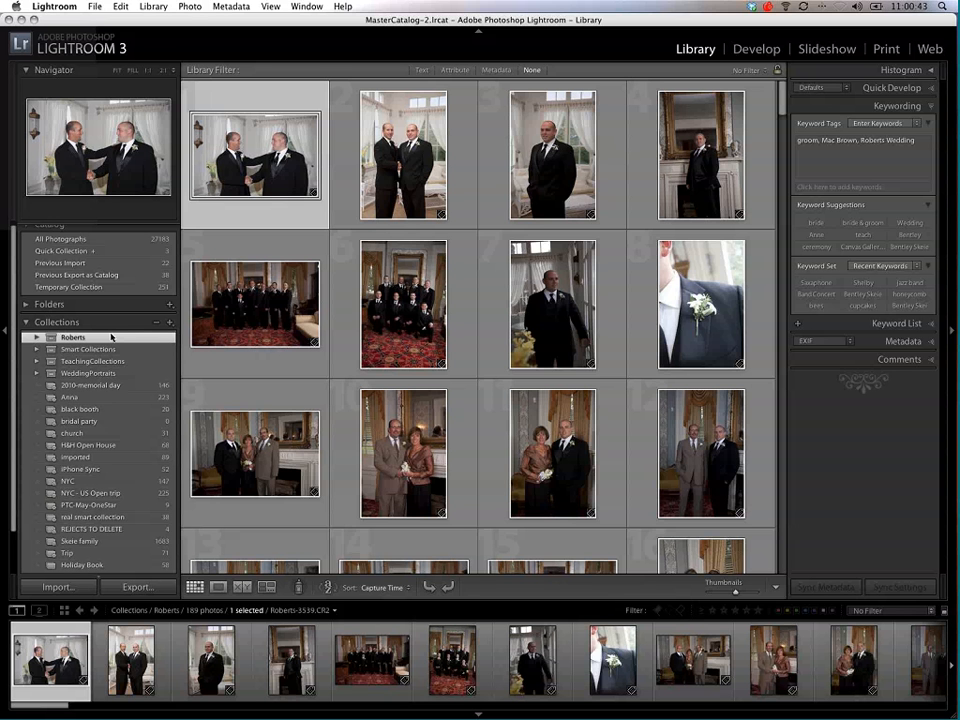
# Step: Load the Painter tool with the keyword florist and apply it to the close-up photo of the white rose bouquet
pyautogui.scroll(-1, 112, 337)
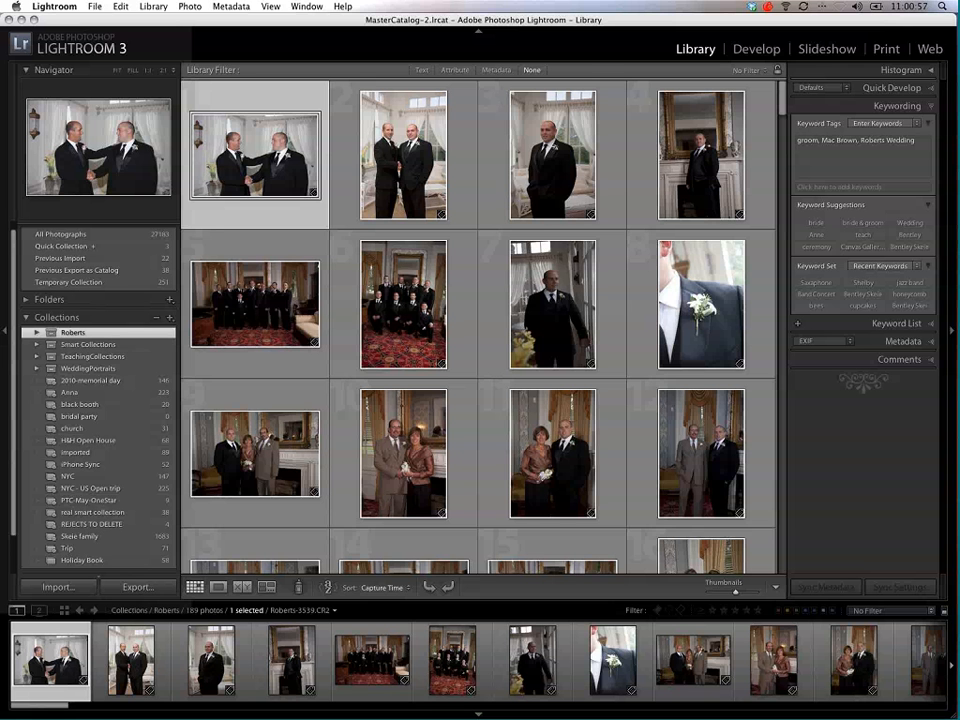
pyautogui.scroll(-3, 311, 214)
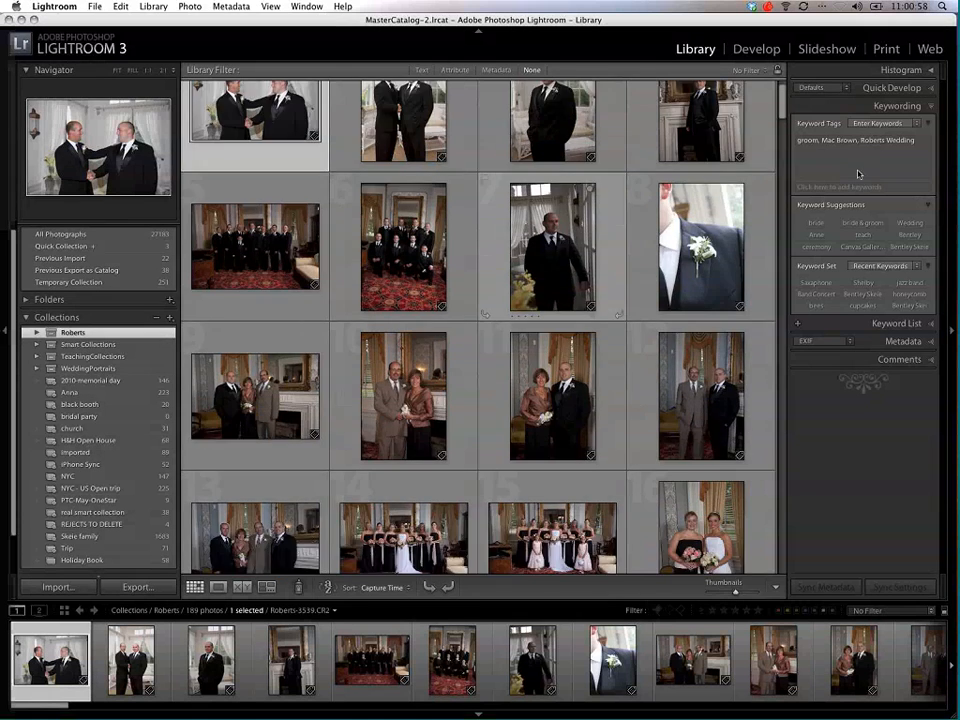
pyautogui.scroll(-4, 643, 285)
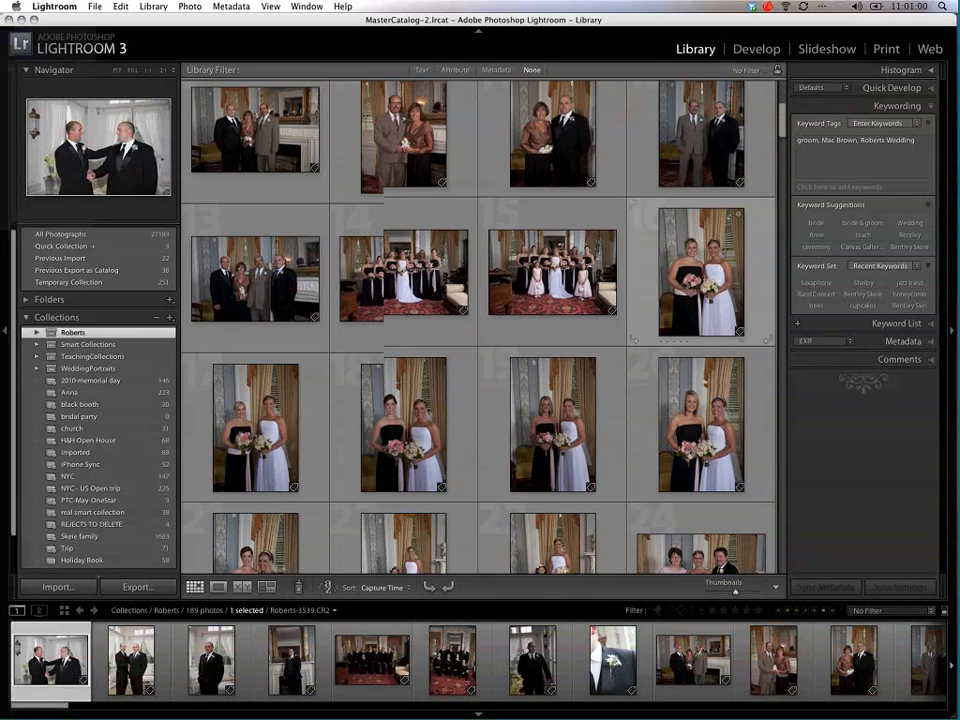
pyautogui.scroll(-3, 480, 300)
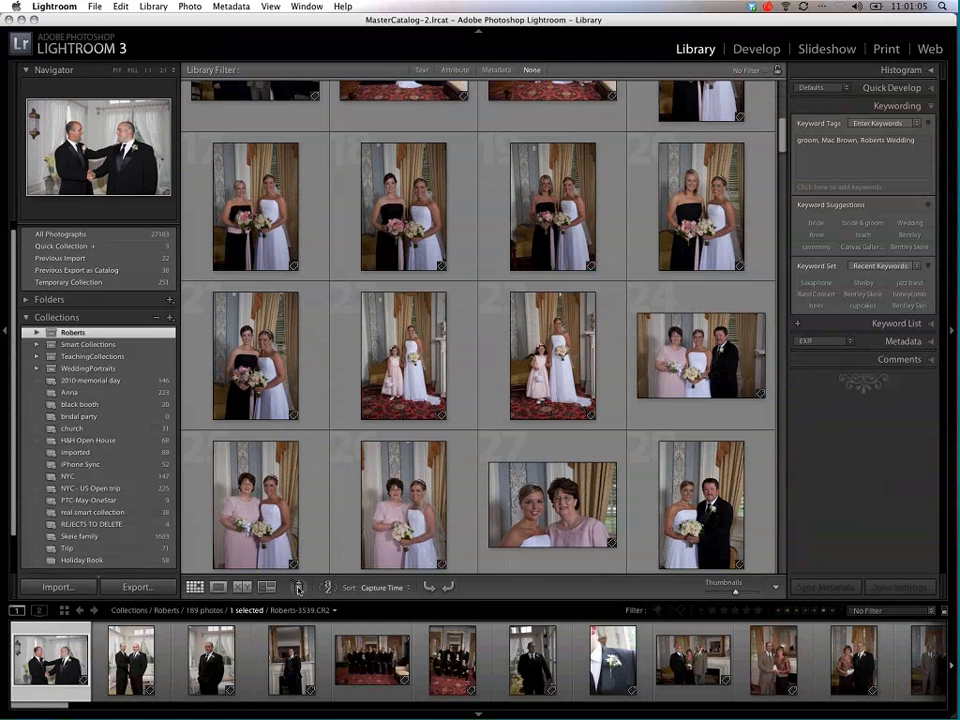
pyautogui.click(297, 590)
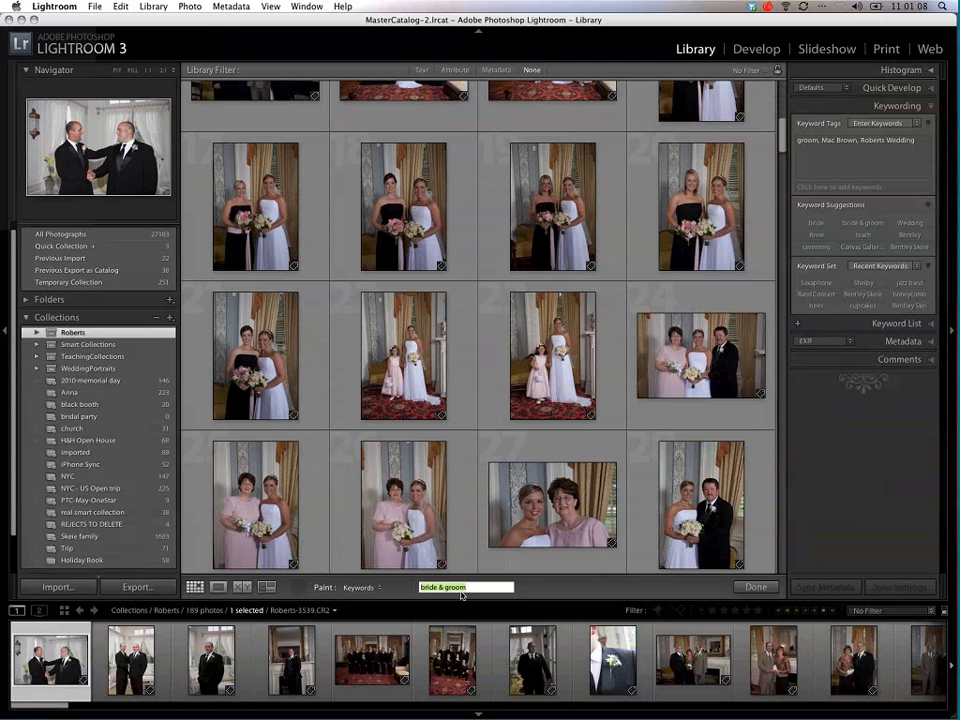
pyautogui.write('florist')
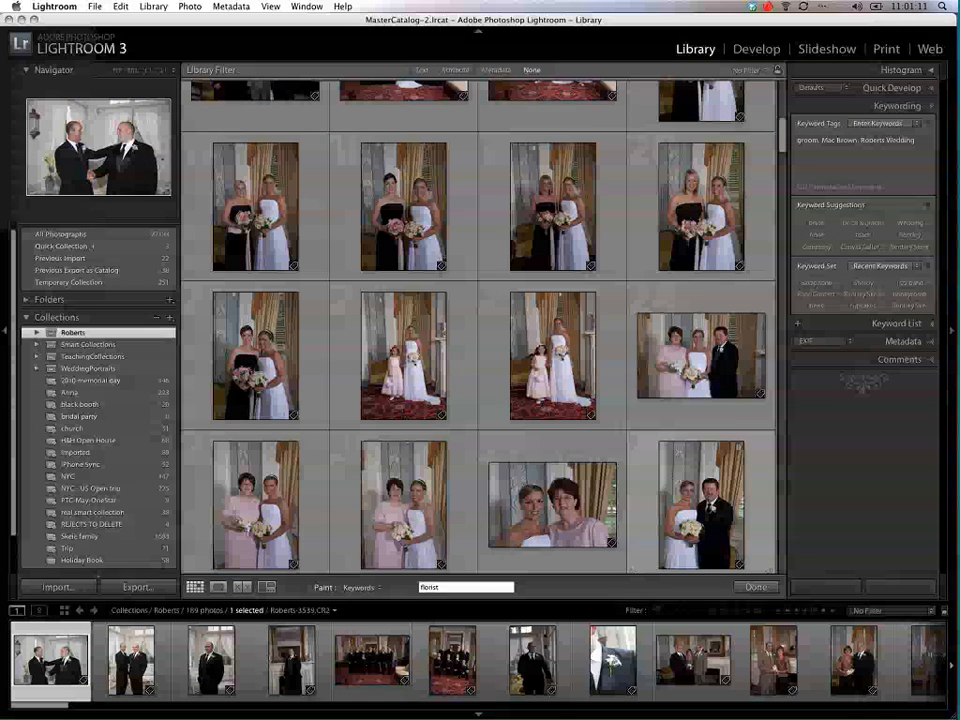
pyautogui.scroll(1, 766, 266)
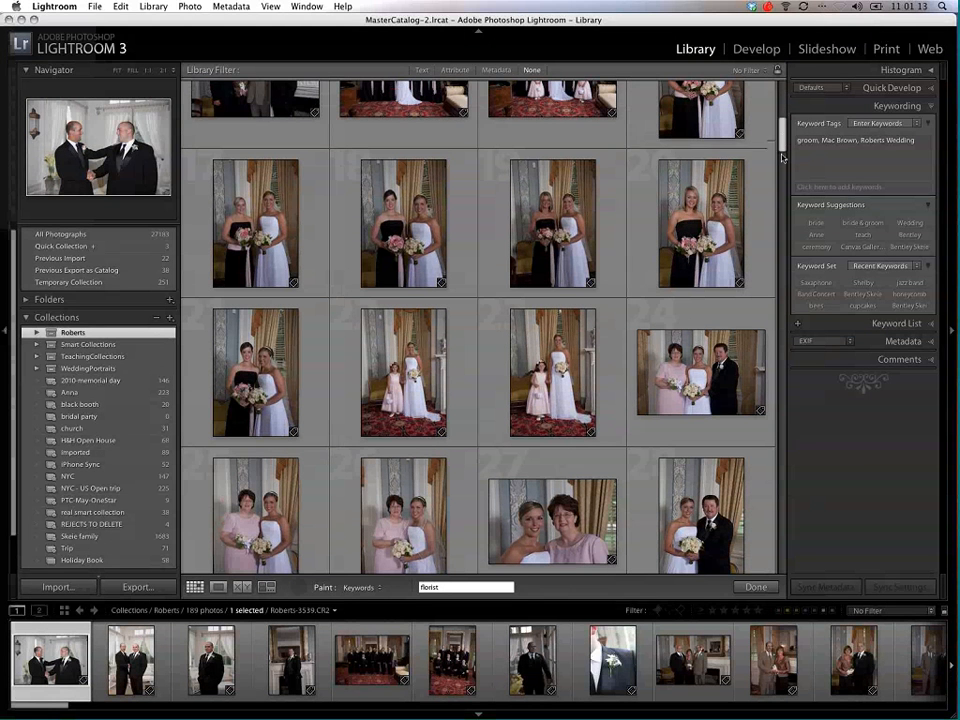
pyautogui.scroll(-2, 784, 161)
pyautogui.moveTo(783, 161); pyautogui.dragTo(783, 189)
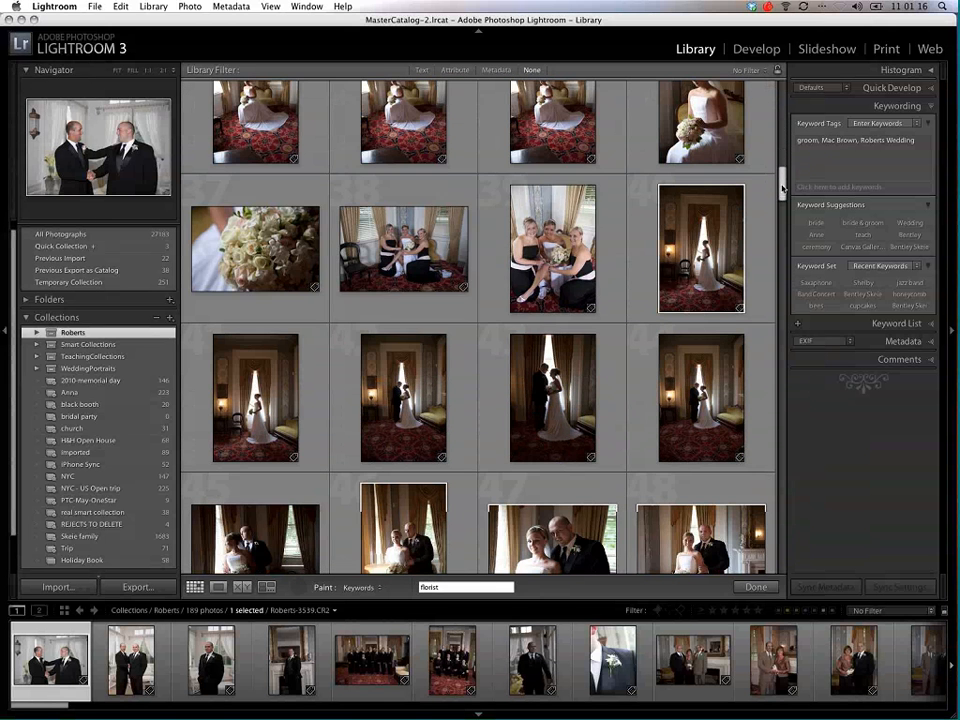
pyautogui.click(264, 241)
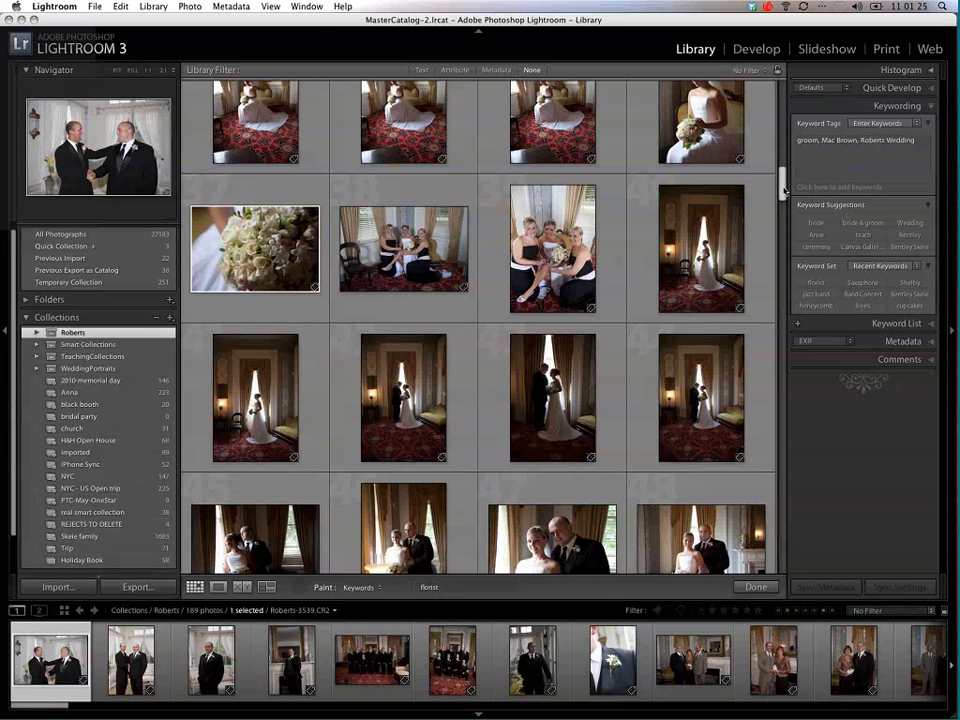
# Step: Paint the florist keyword onto the photo of the bride standing behind the hanging pink and white flower ball
pyautogui.click(783, 200)
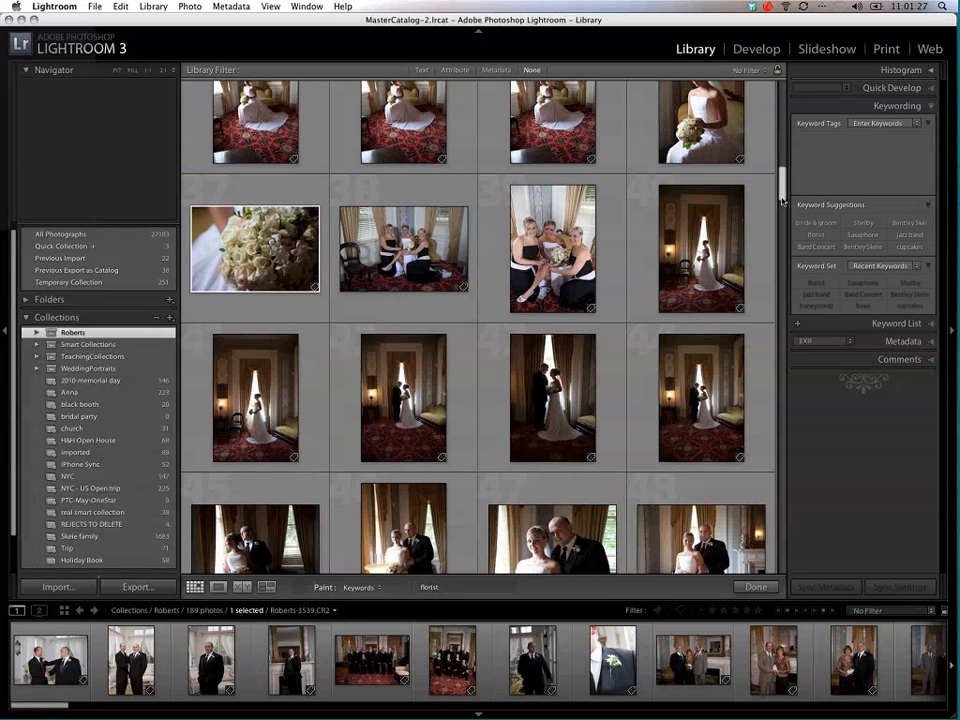
pyautogui.moveTo(779, 197)
pyautogui.mouseDown()
pyautogui.moveTo(779, 348)
pyautogui.moveTo(754, 484)
pyautogui.mouseUp()
pyautogui.click(703, 283)
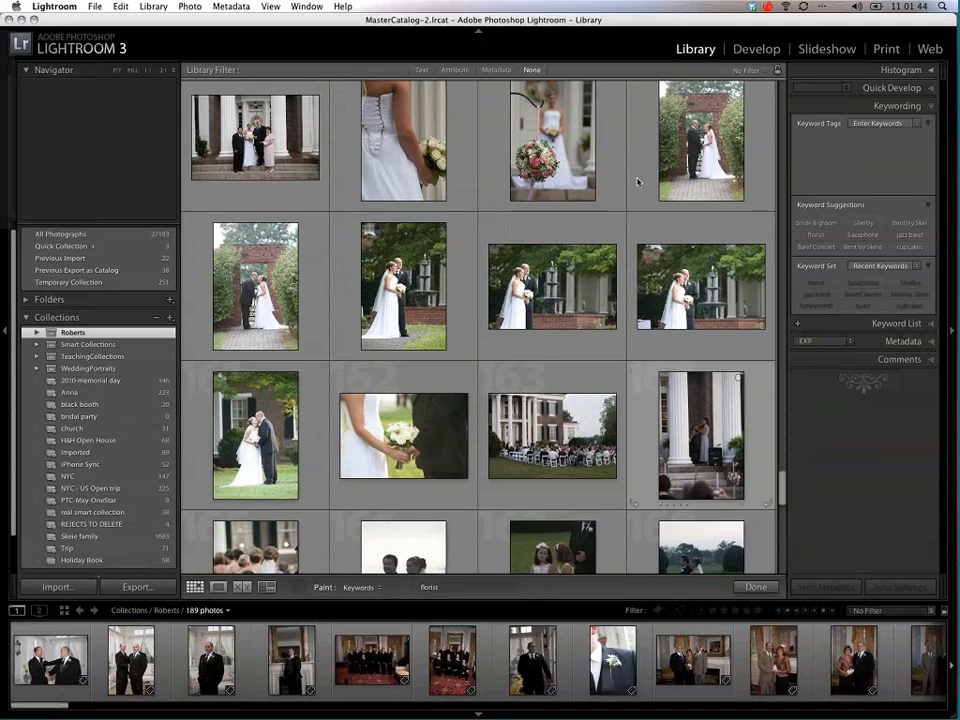
pyautogui.click(547, 158)
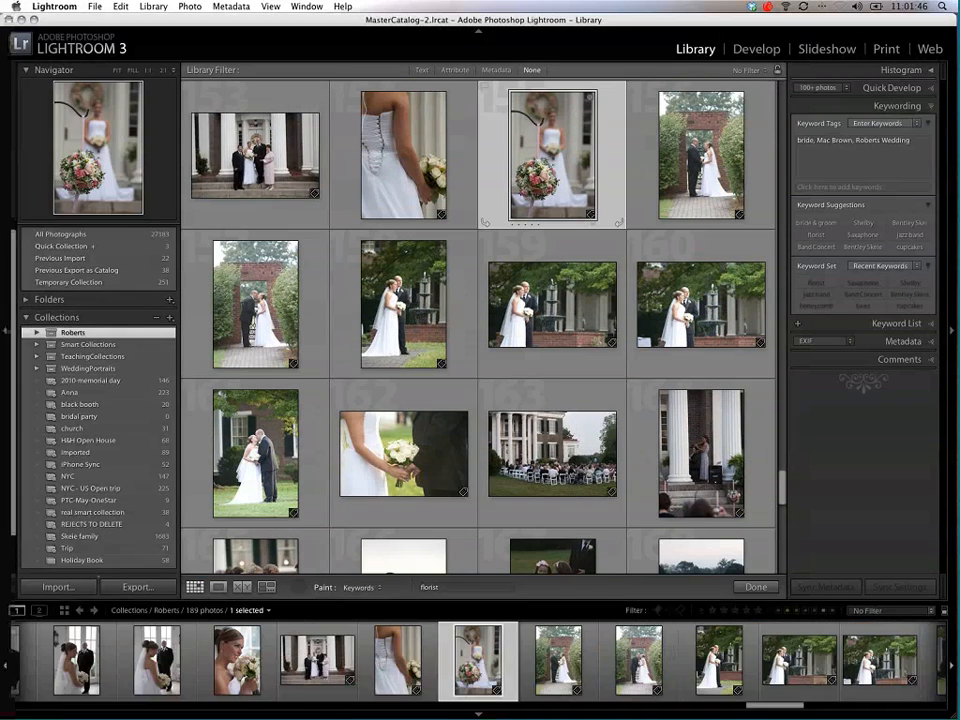
pyautogui.click(540, 163)
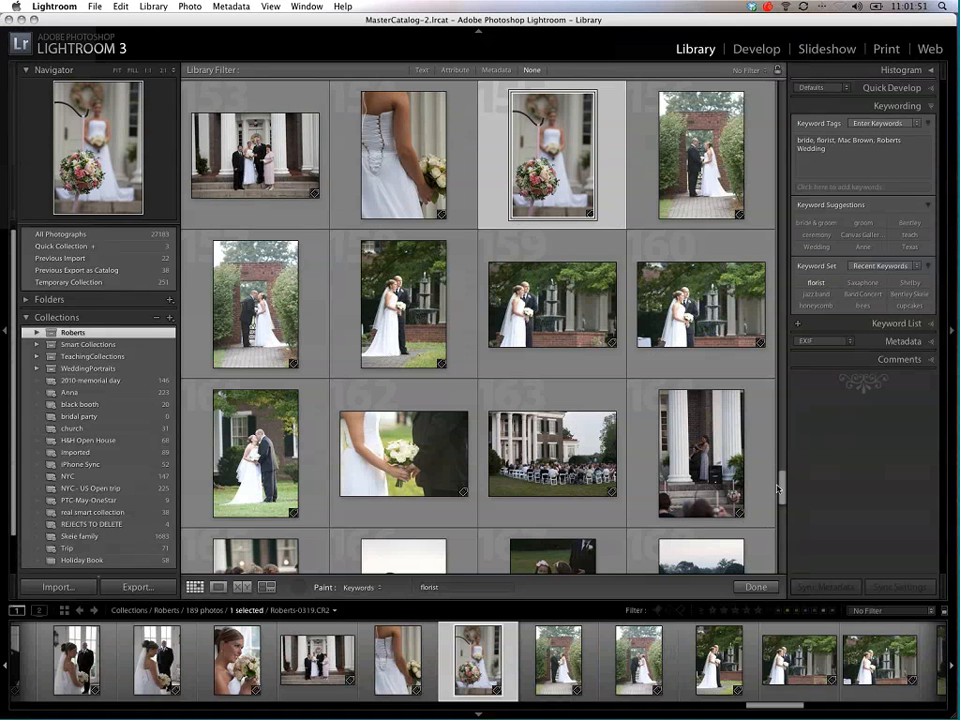
# Step: Change the Painter's keyword to caterer and apply it to the two buffet food photos near the end of the collection
pyautogui.moveTo(778, 488); pyautogui.dragTo(782, 562)
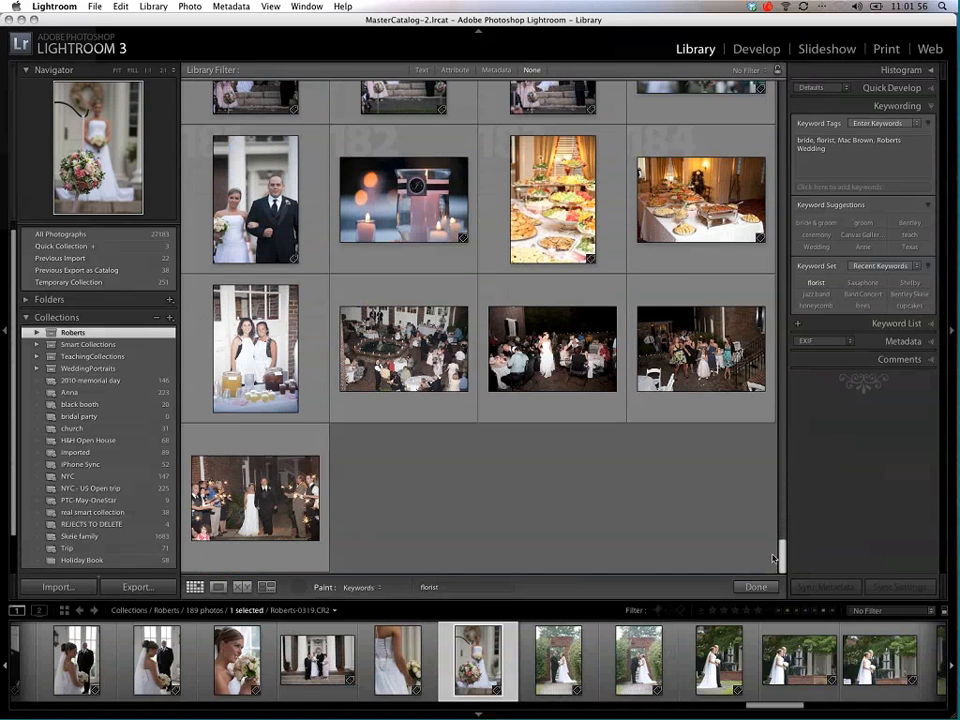
pyautogui.click(457, 587)
pyautogui.write('carte')
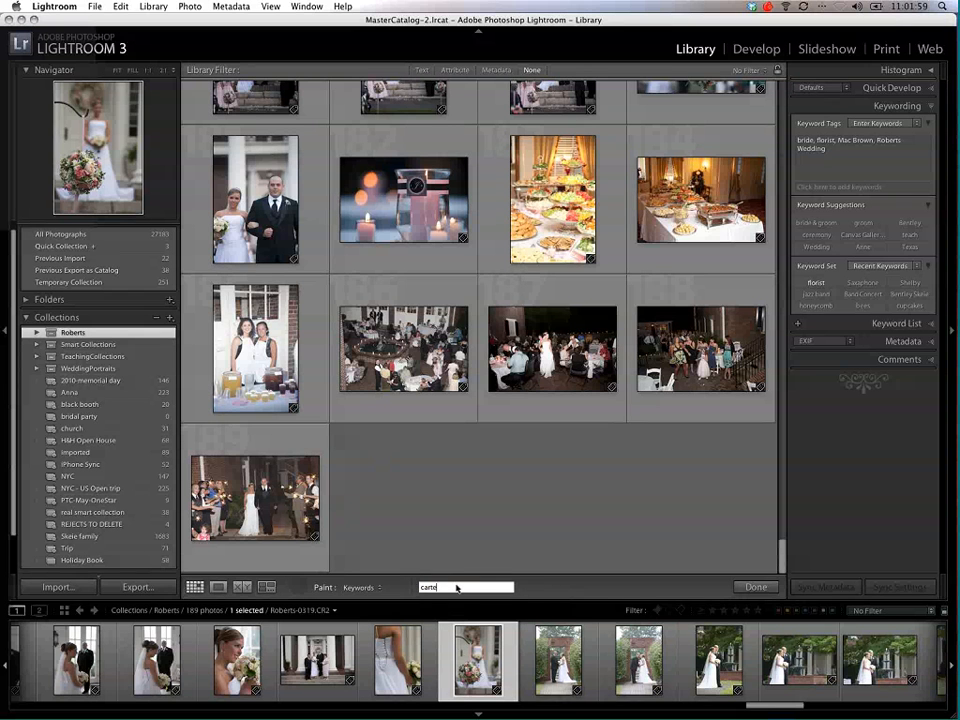
pyautogui.press('BackSpace')
pyautogui.press('BackSpace')
pyautogui.press('BackSpace')
pyautogui.write('tere')
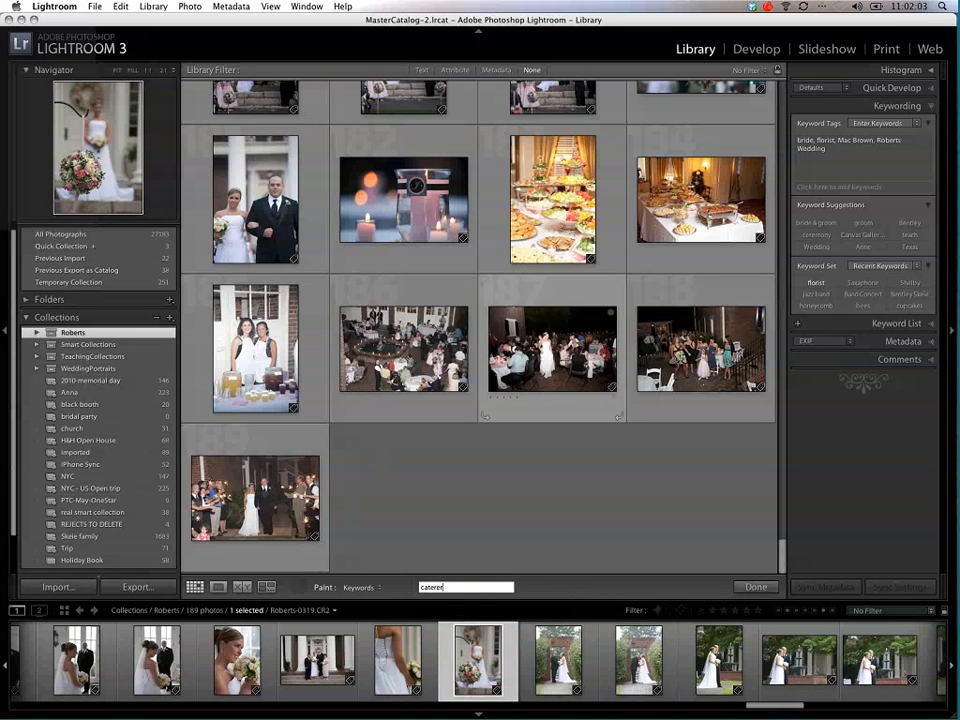
pyautogui.write('r')
pyautogui.click(680, 200)
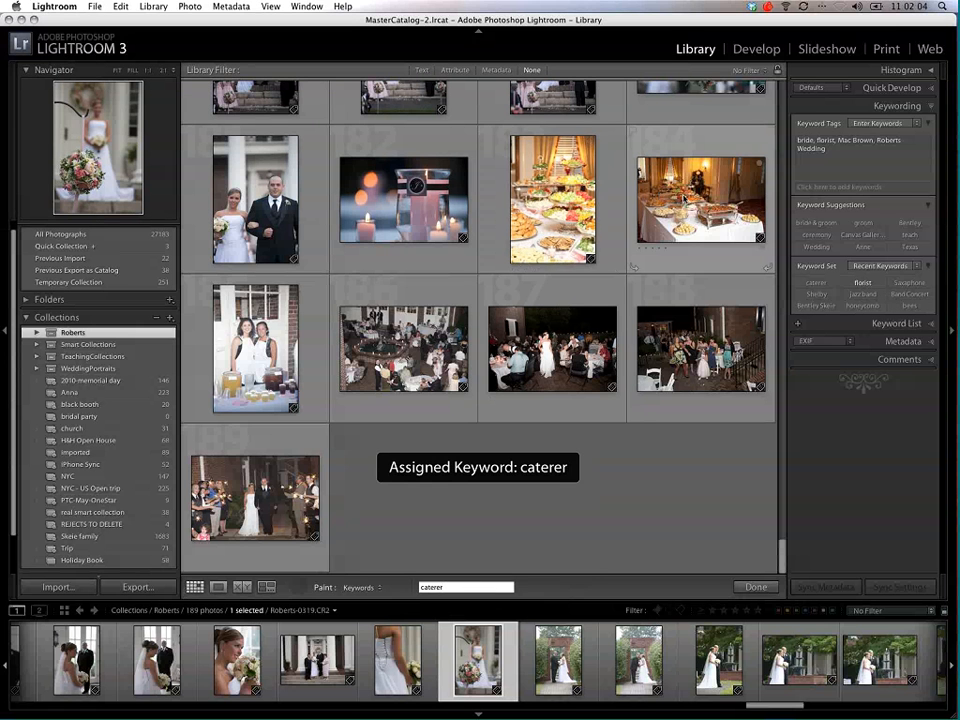
# Step: Change the Painter's keyword to reception and apply it to the last four evening reception photos in the collection
pyautogui.click(450, 588)
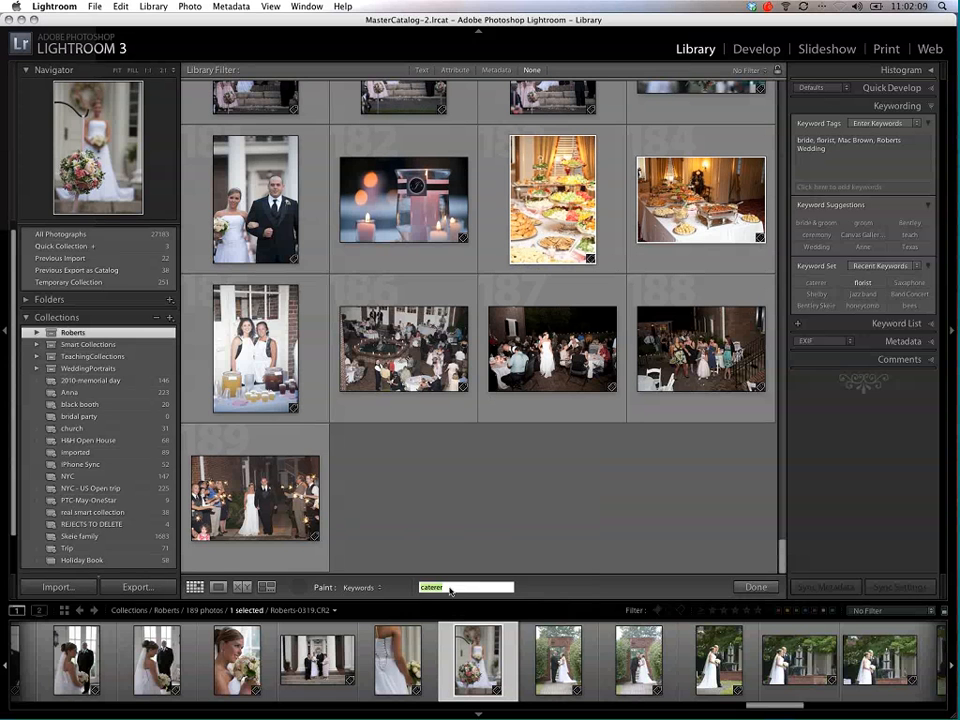
pyautogui.write('reception')
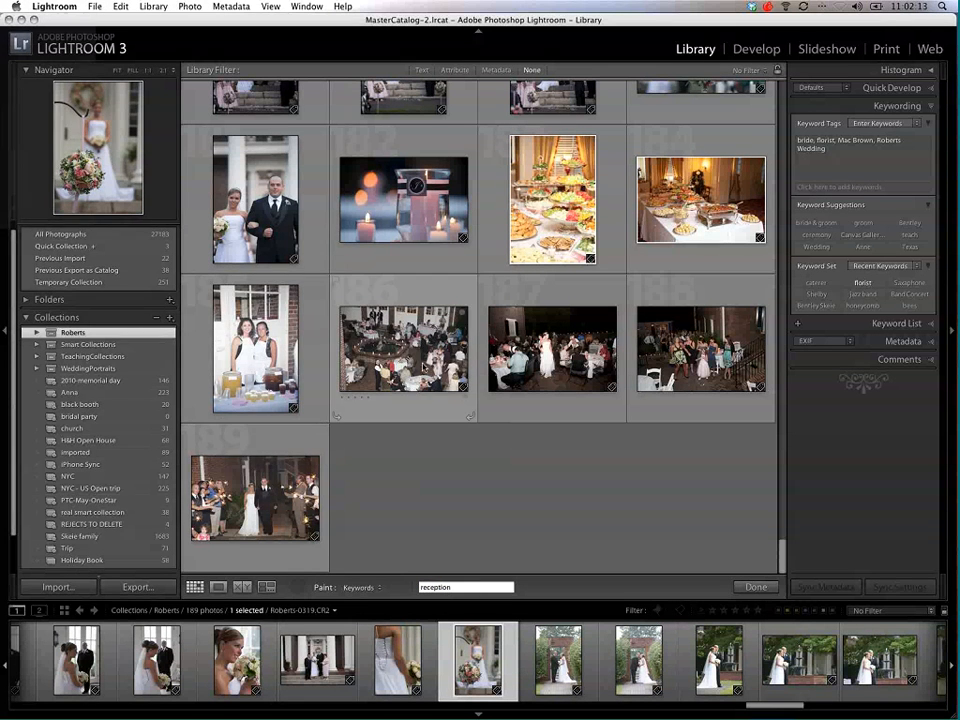
pyautogui.click(410, 360)
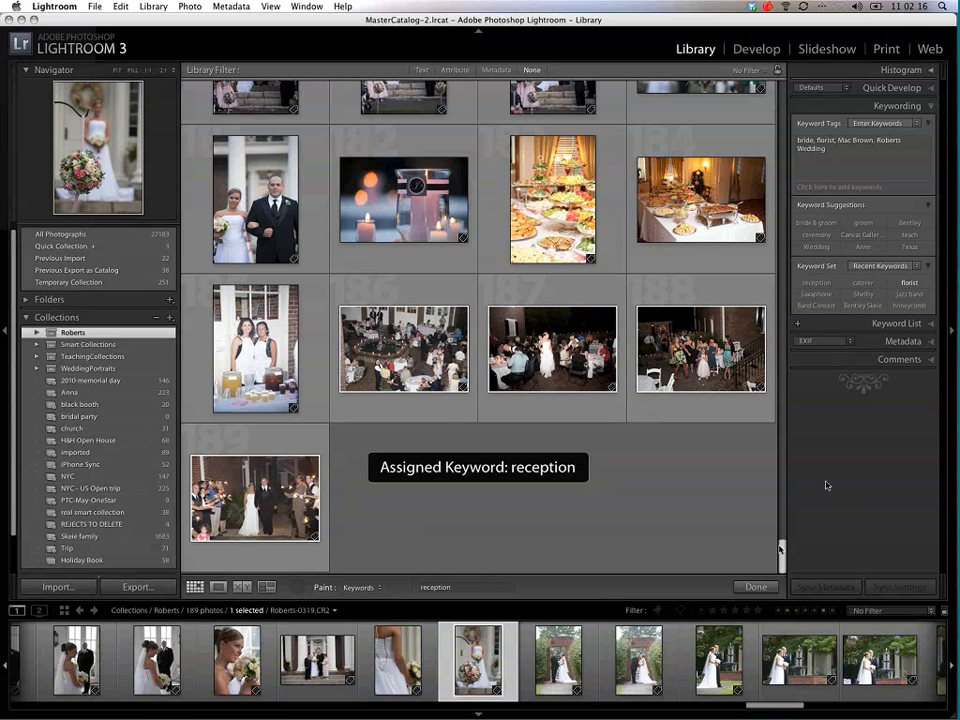
# Step: Start a new smart collection named florist and set it to belong to no collection set
pyautogui.scroll(5, 781, 519)
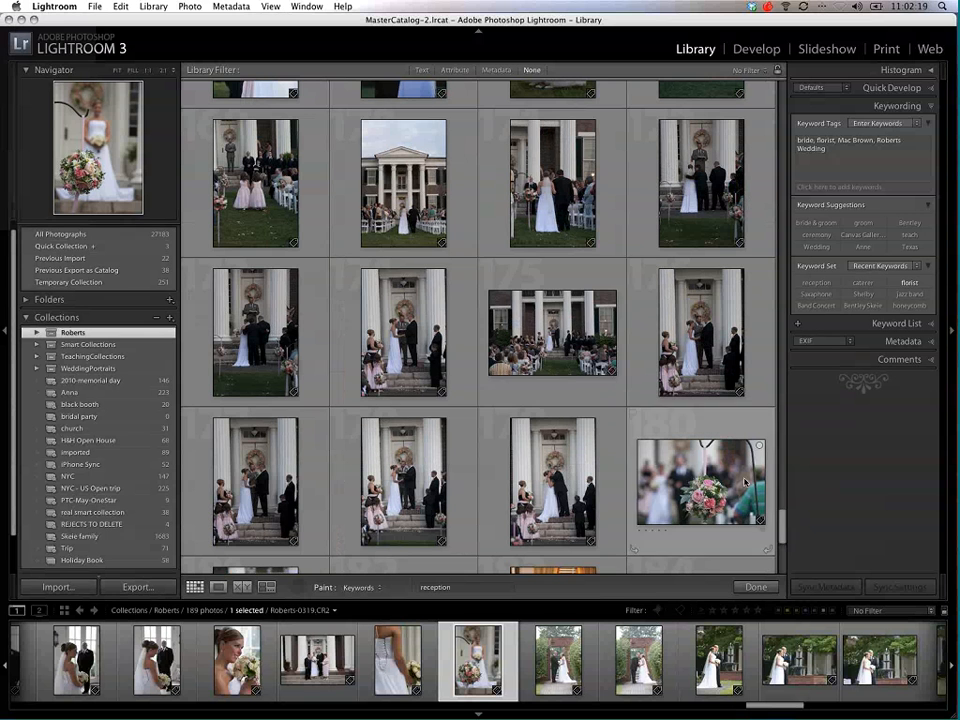
pyautogui.click(30, 318)
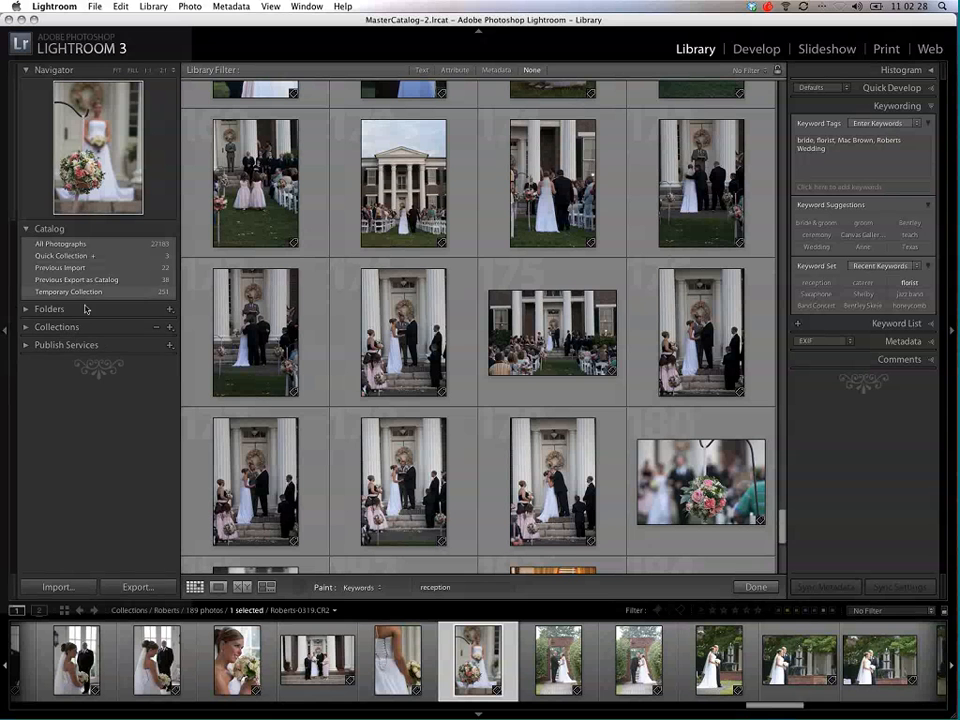
pyautogui.click(26, 327)
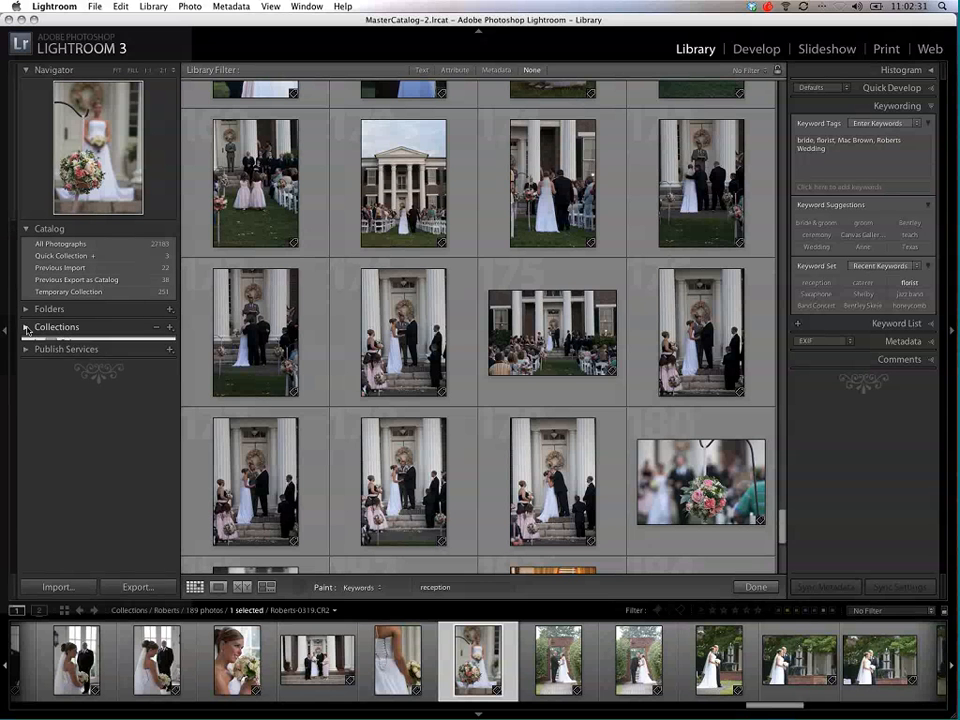
pyautogui.click(170, 324)
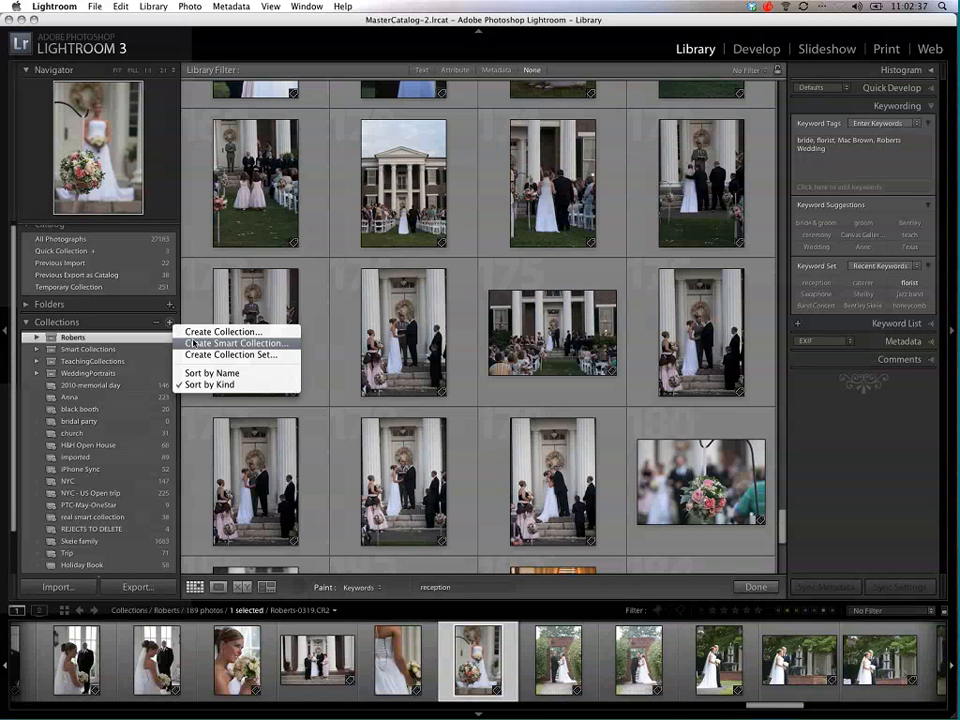
pyautogui.click(193, 343)
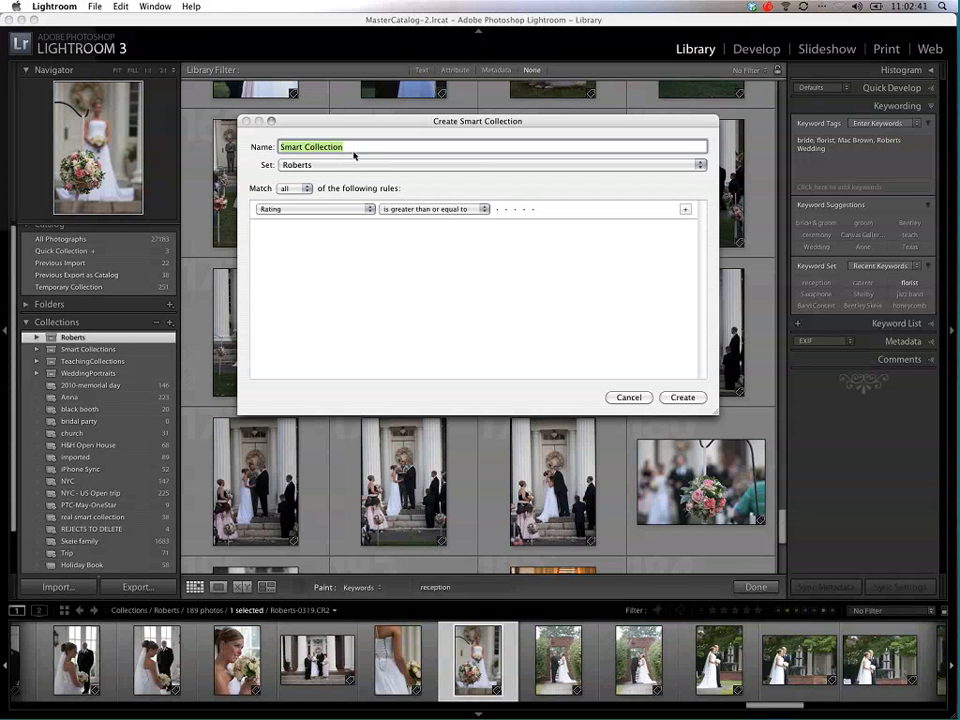
pyautogui.write('fl')
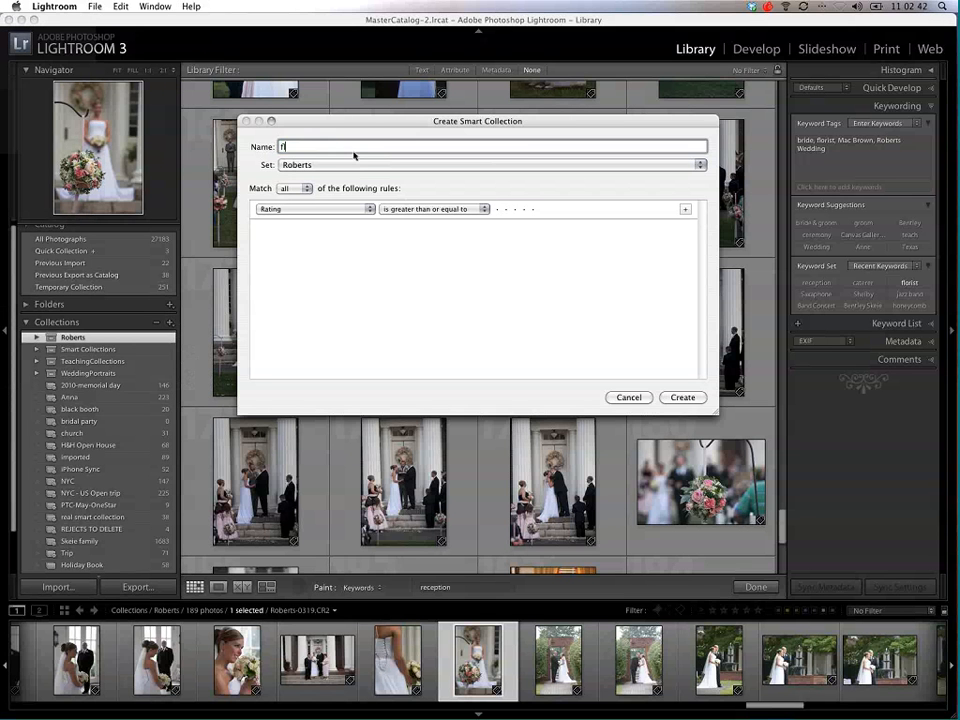
pyautogui.write('orist')
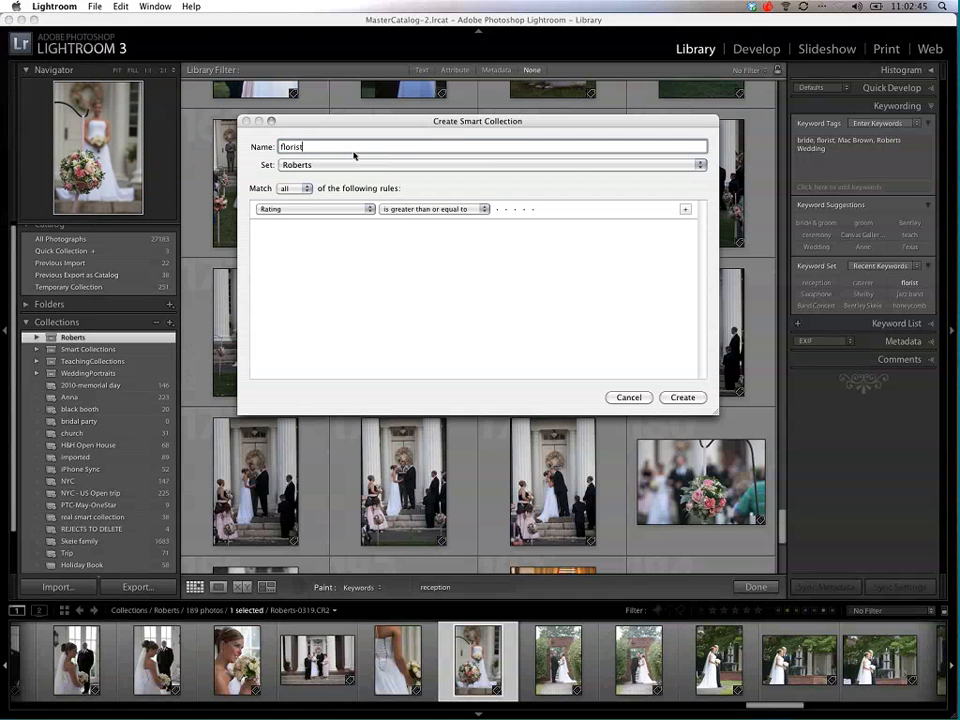
pyautogui.click(291, 163)
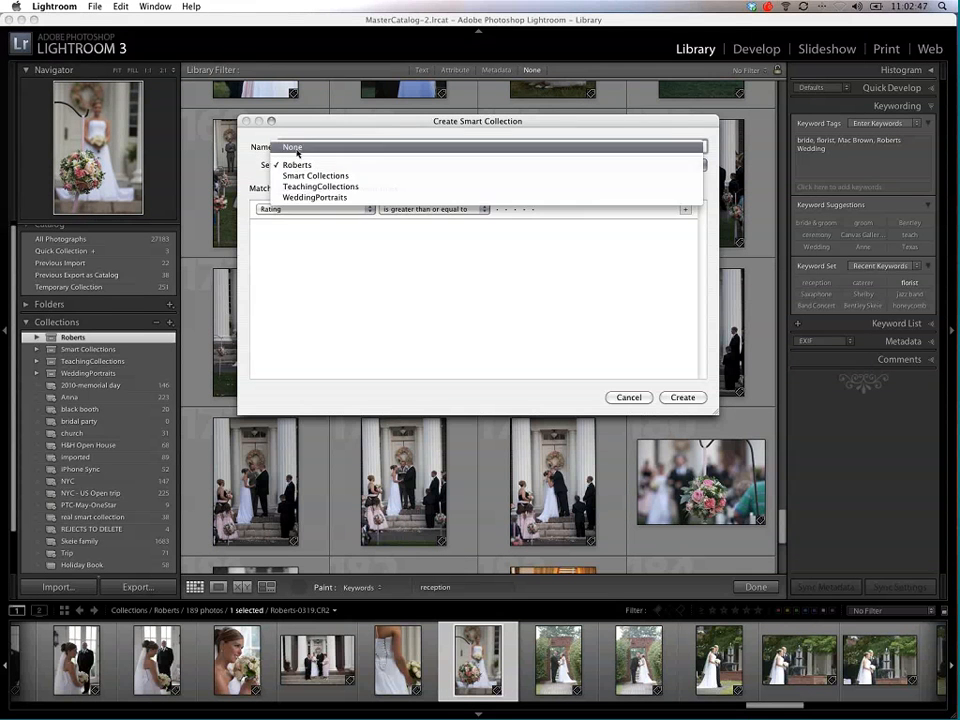
pyautogui.click(296, 152)
# Step: Set the smart collection's rule to Keywords contains florist and create the collection
pyautogui.click(284, 209)
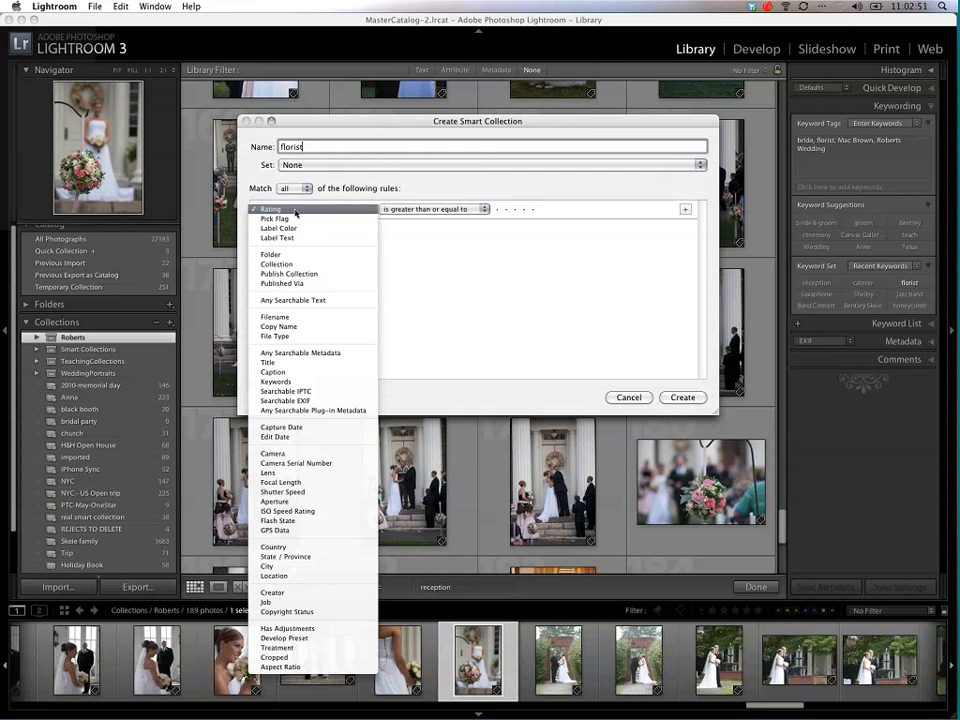
pyautogui.click(311, 383)
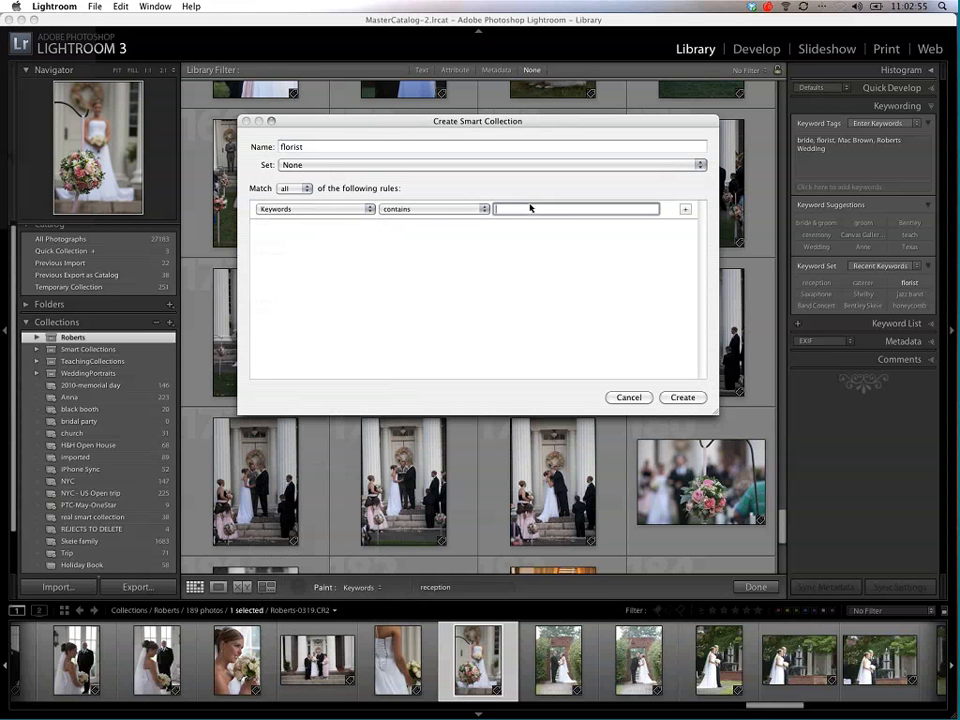
pyautogui.write('florist')
pyautogui.click(679, 397)
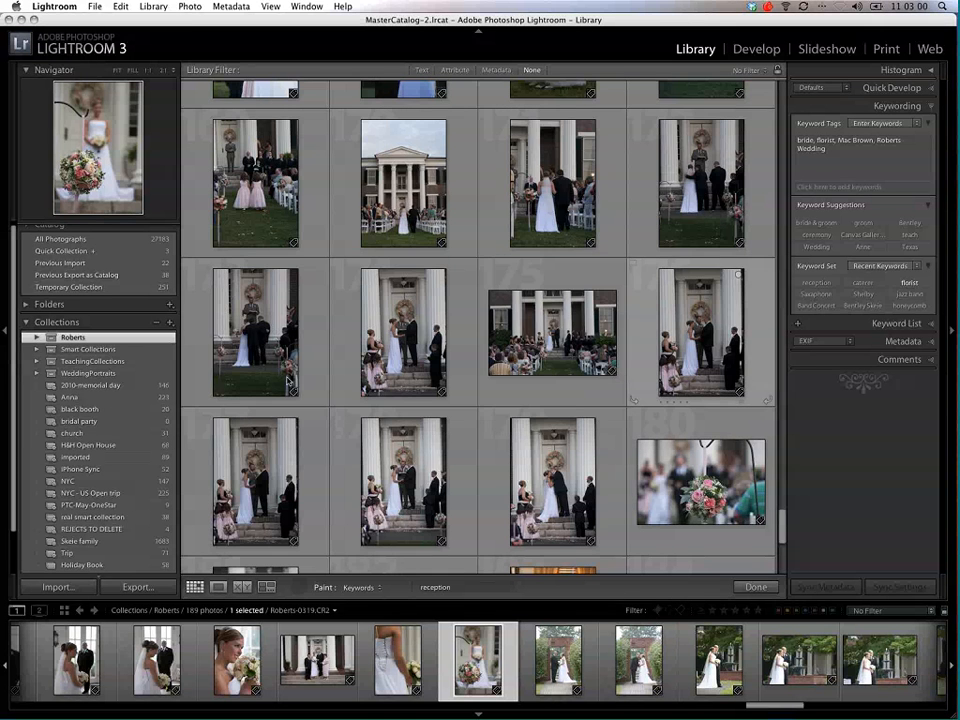
# Step: Put away the Painter tool and change the florist smart collection's rule to Keywords contains reception
pyautogui.click(127, 445)
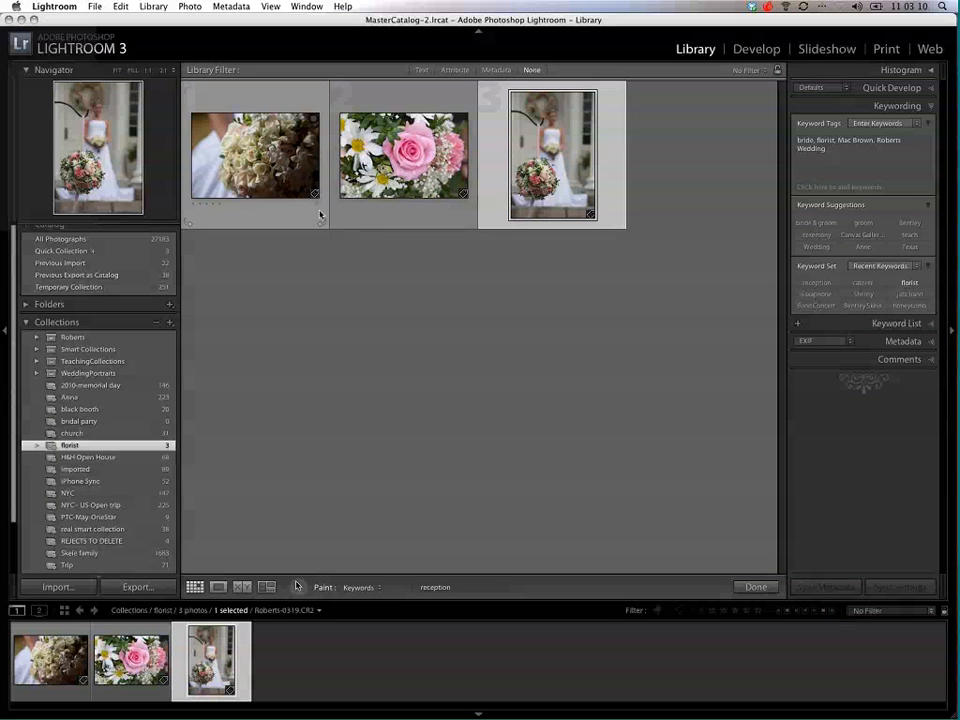
pyautogui.press('Escape')
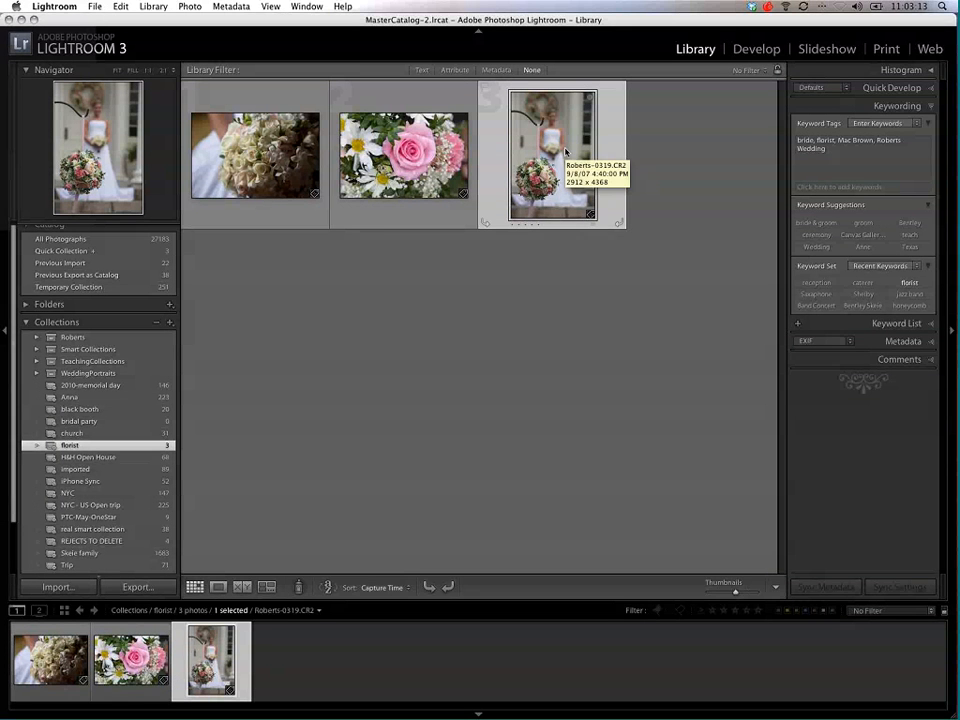
pyautogui.doubleClick(115, 446)
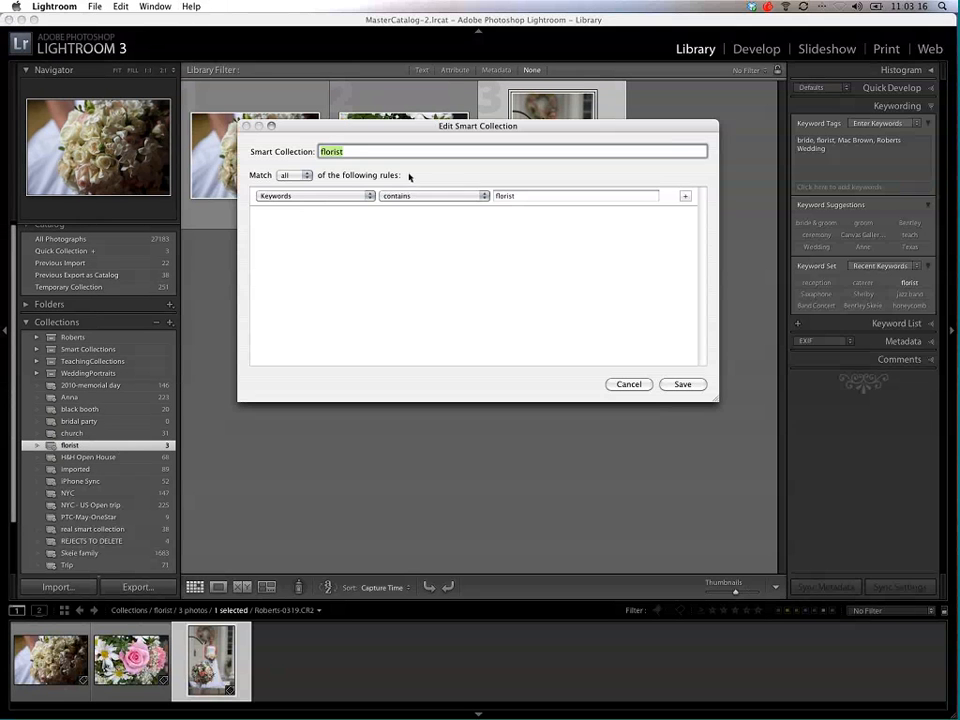
pyautogui.press('Tab')
pyautogui.write('red')
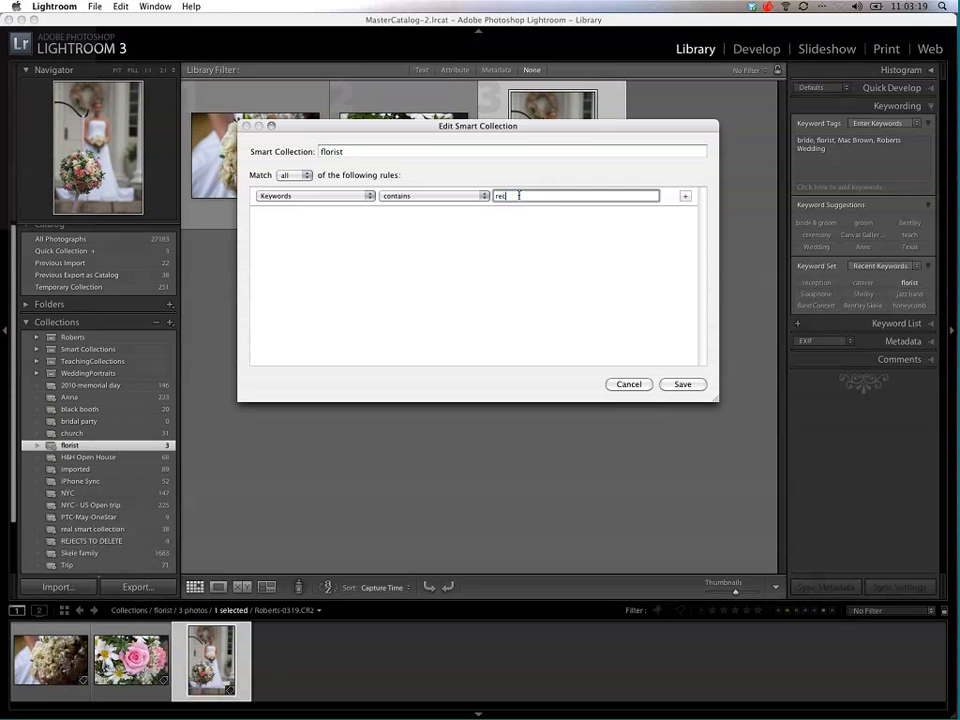
pyautogui.write('eption')
pyautogui.click(683, 384)
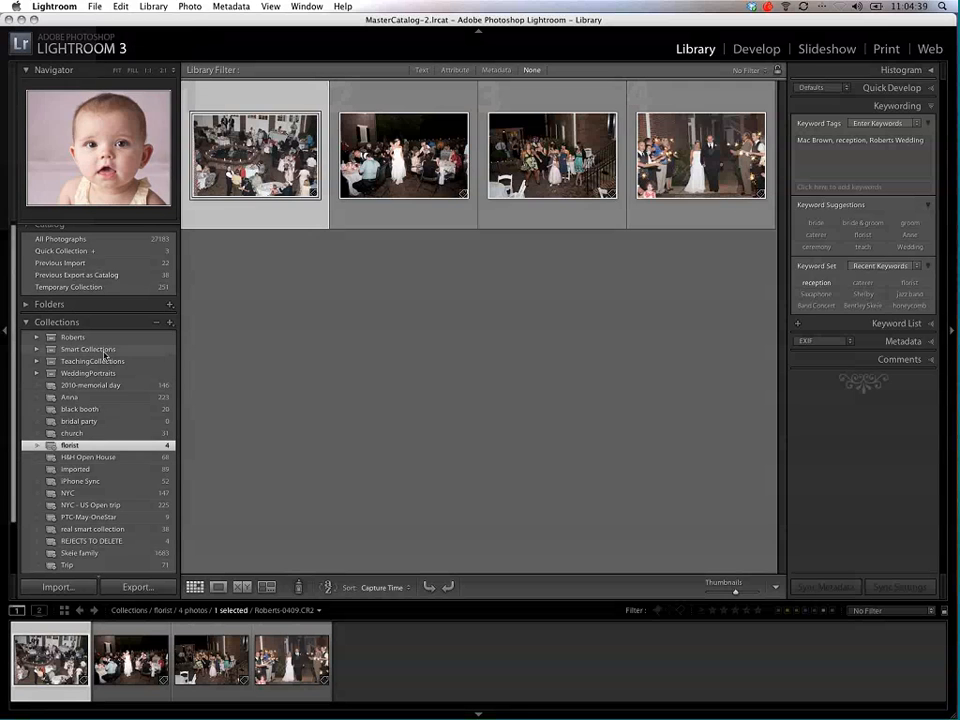
# Step: Start another smart collection with the default name and set its first rule to Keywords contains Roberts
pyautogui.click(170, 324)
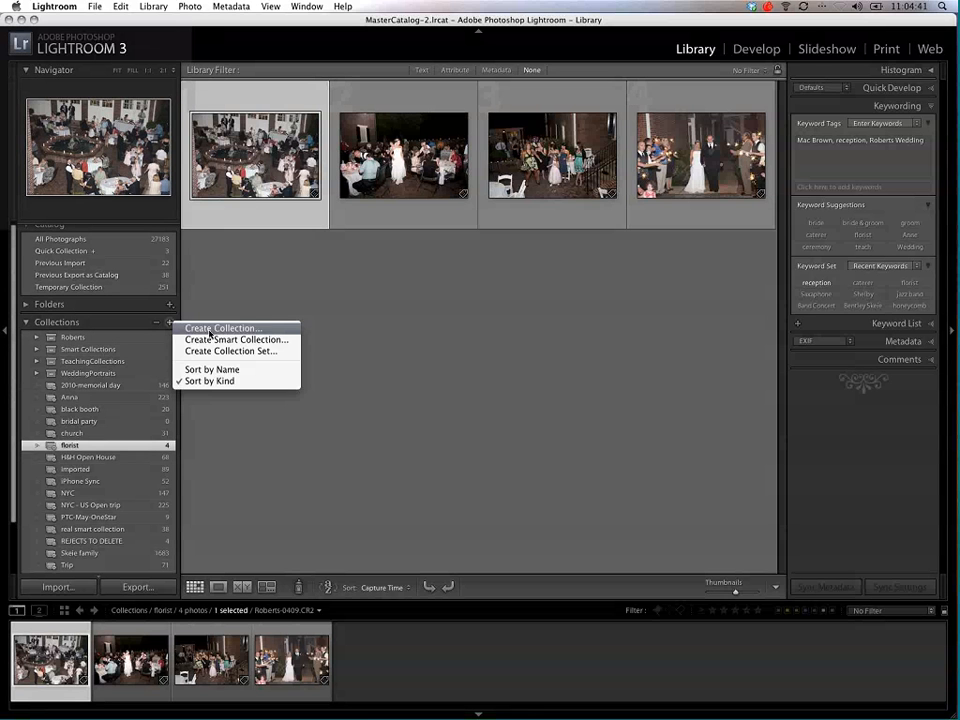
pyautogui.click(213, 341)
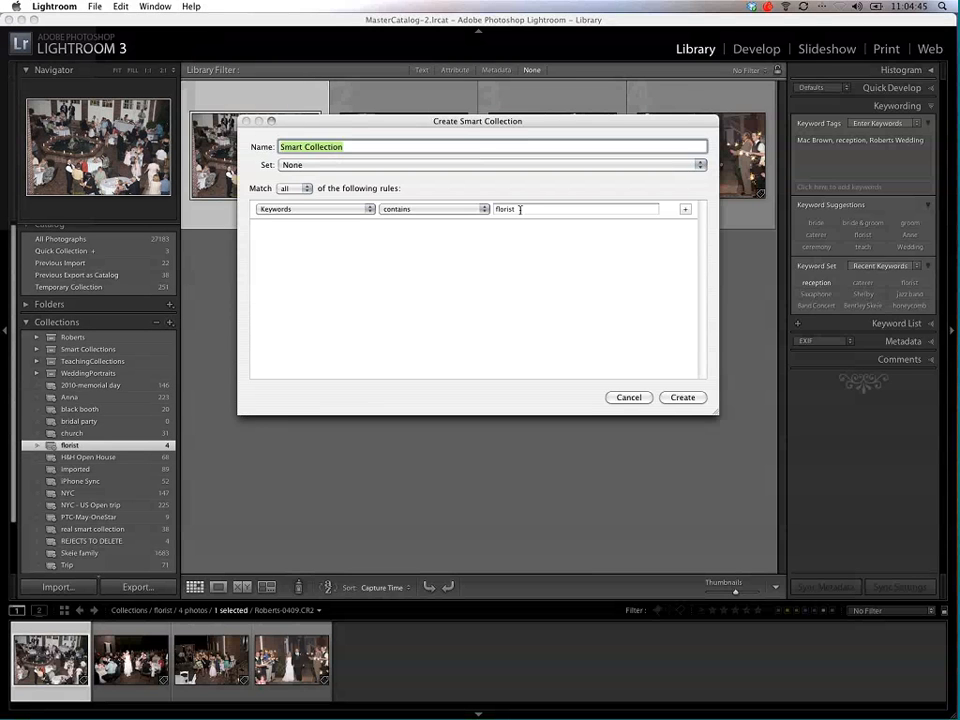
pyautogui.doubleClick(520, 209)
pyautogui.write('fober')
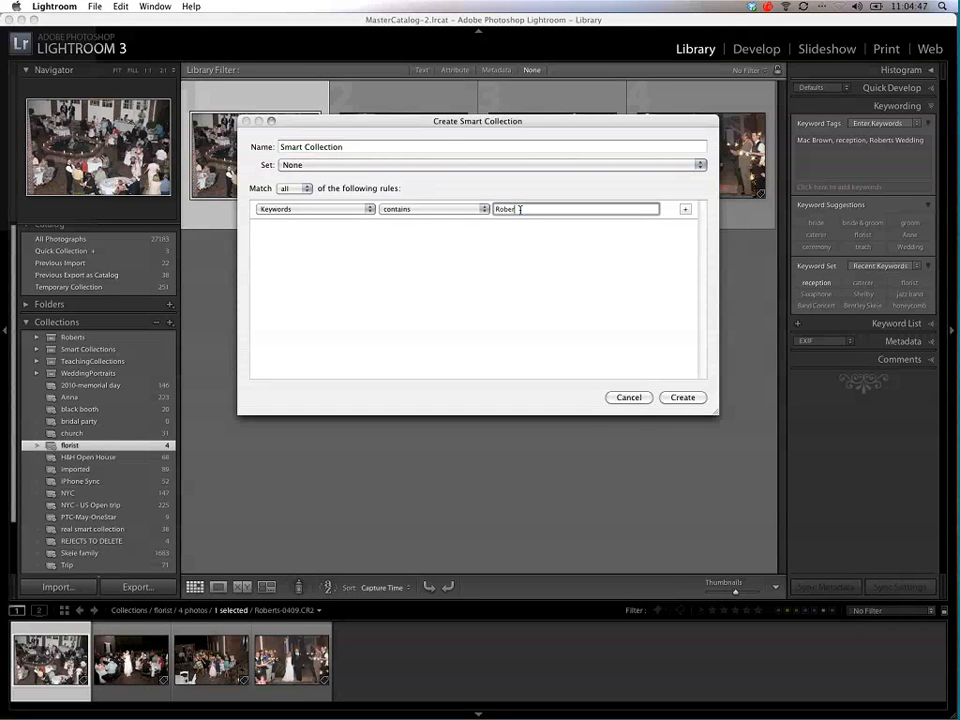
pyautogui.write('ts')
# Step: Add a second rule, Keywords contains bride, and create the smart collection
pyautogui.click(687, 210)
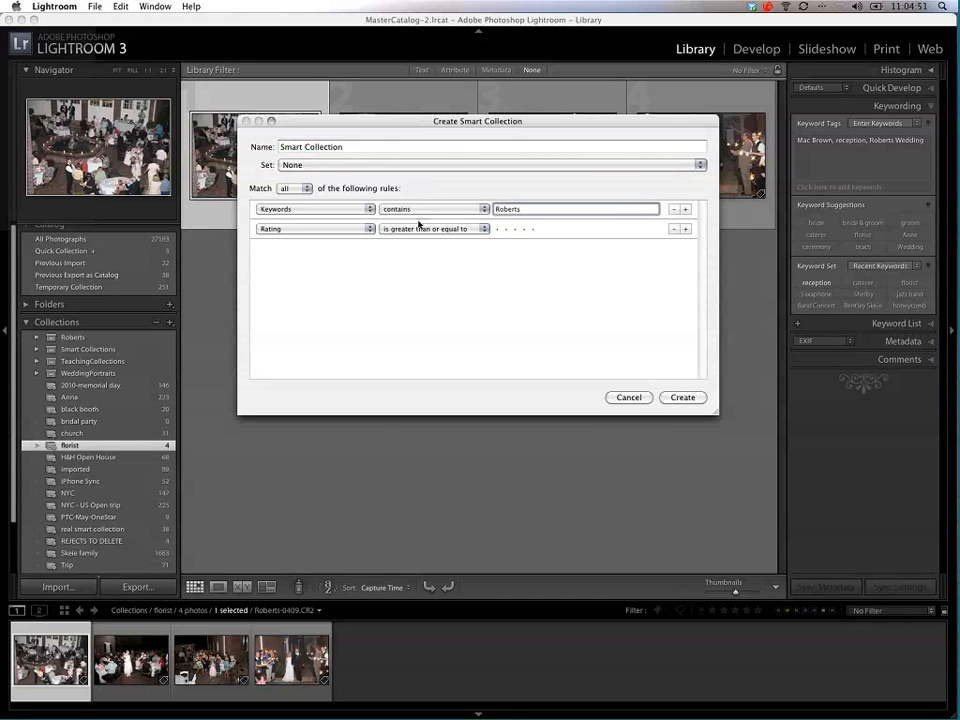
pyautogui.click(345, 229)
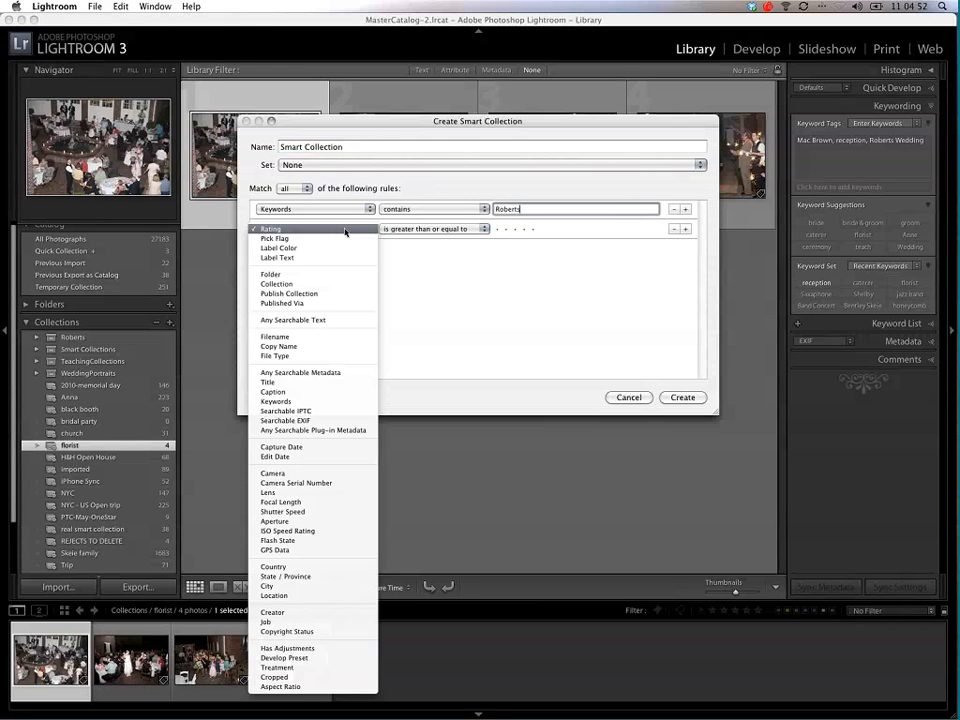
pyautogui.click(300, 401)
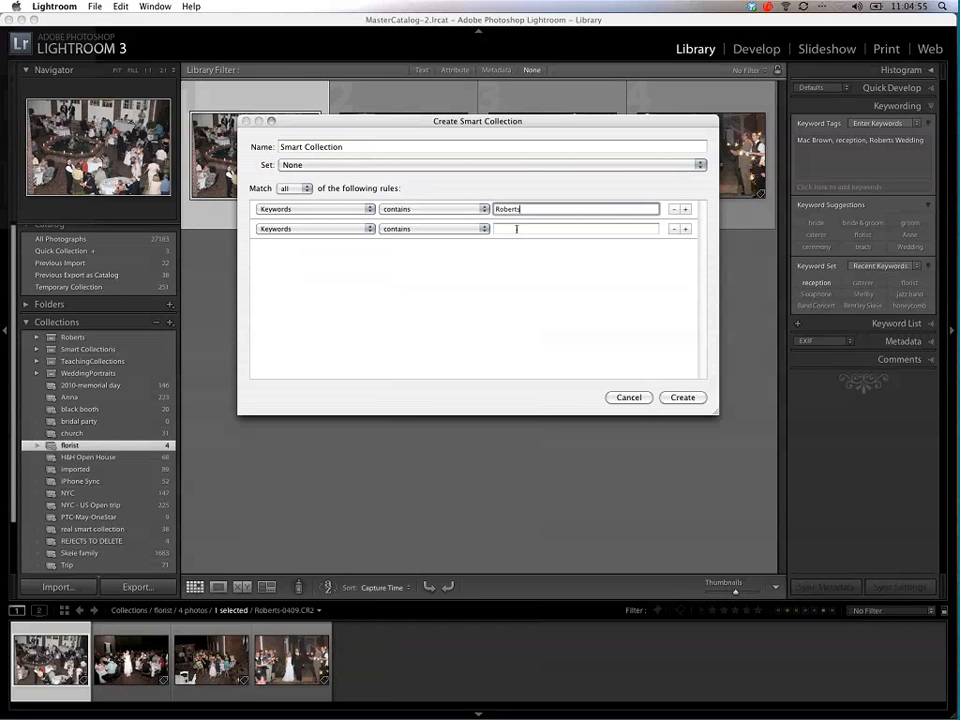
pyautogui.click(517, 230)
pyautogui.write('bride')
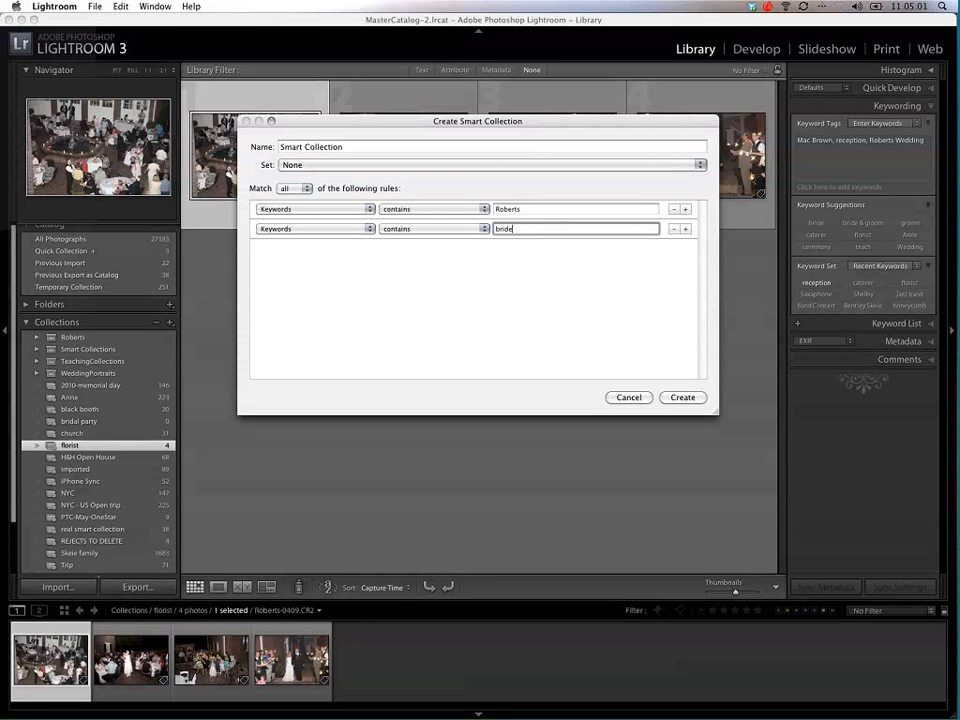
pyautogui.click(682, 398)
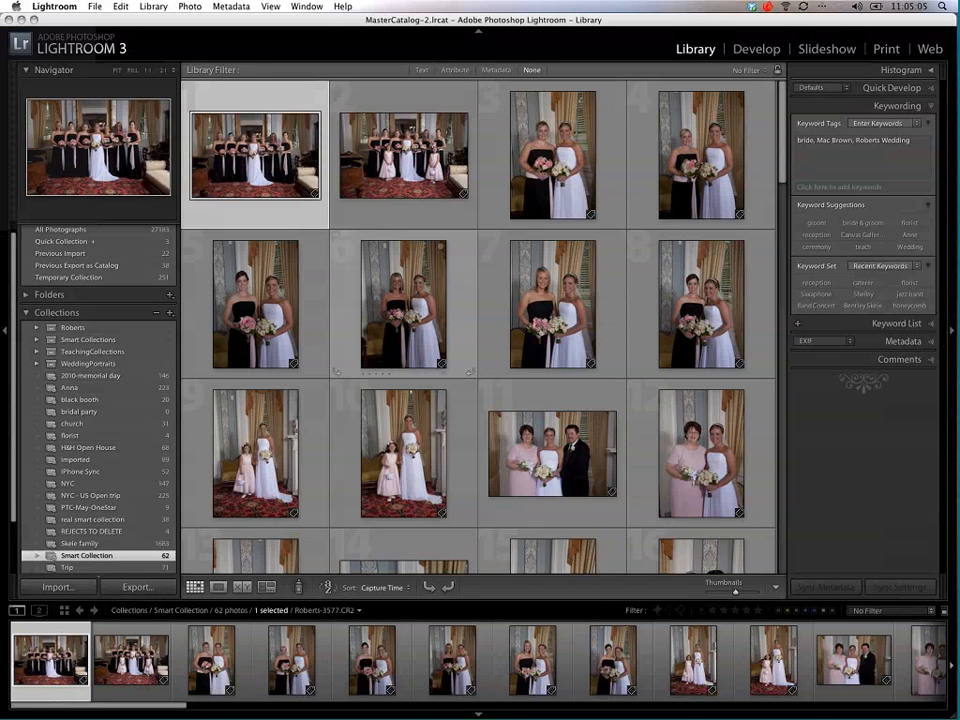
# Step: Browse the photos in the new smart collection and select a full-length portrait of the bride by the white curtains
pyautogui.scroll(-10, 387, 254)
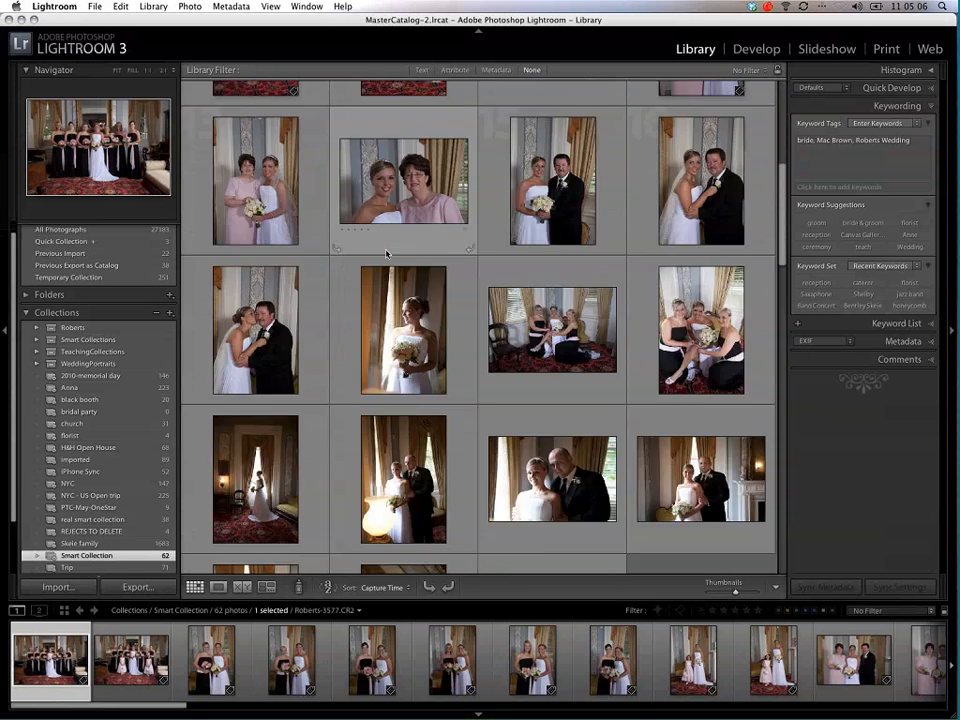
pyautogui.scroll(-8, 387, 254)
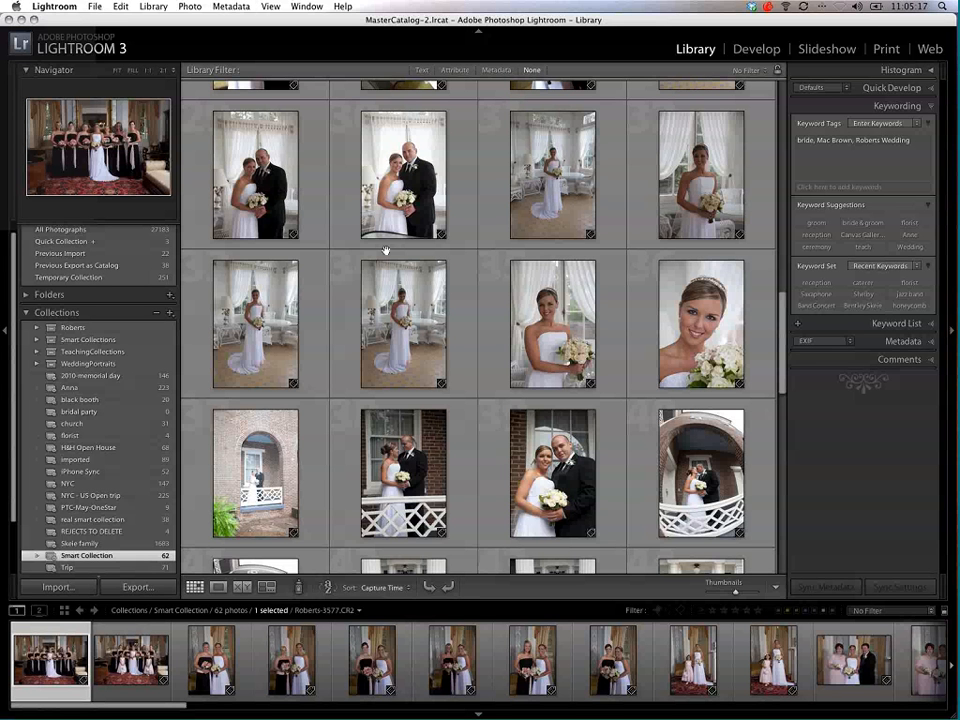
pyautogui.click(380, 310)
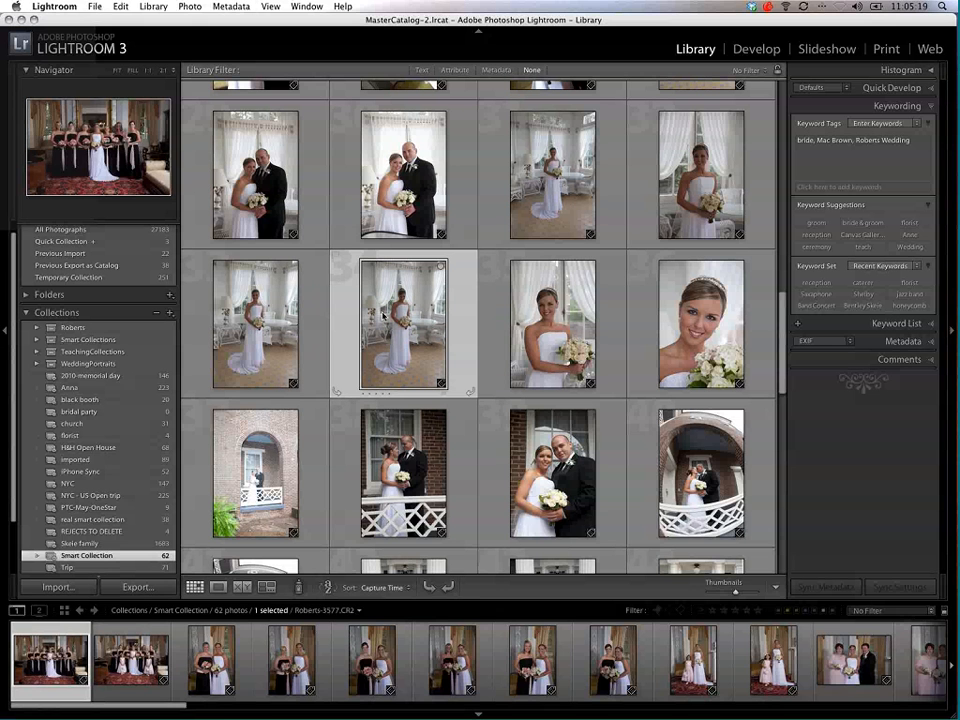
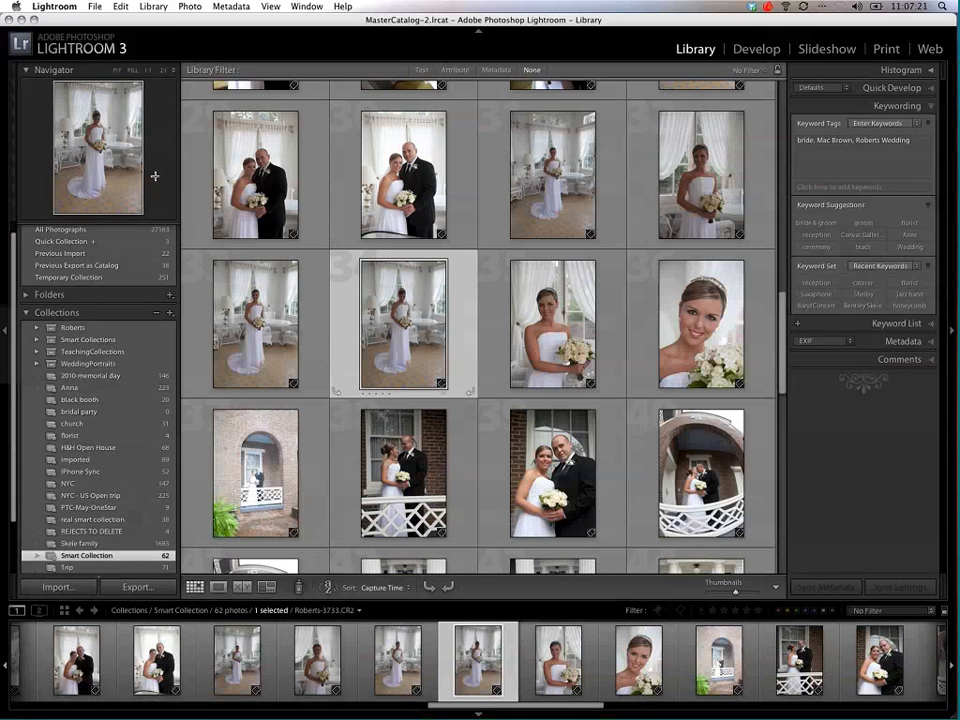
# Step: Start an import, open its metadata presets for editing, and check the keyword field of the second saved preset
pyautogui.scroll(-1, 90, 560)
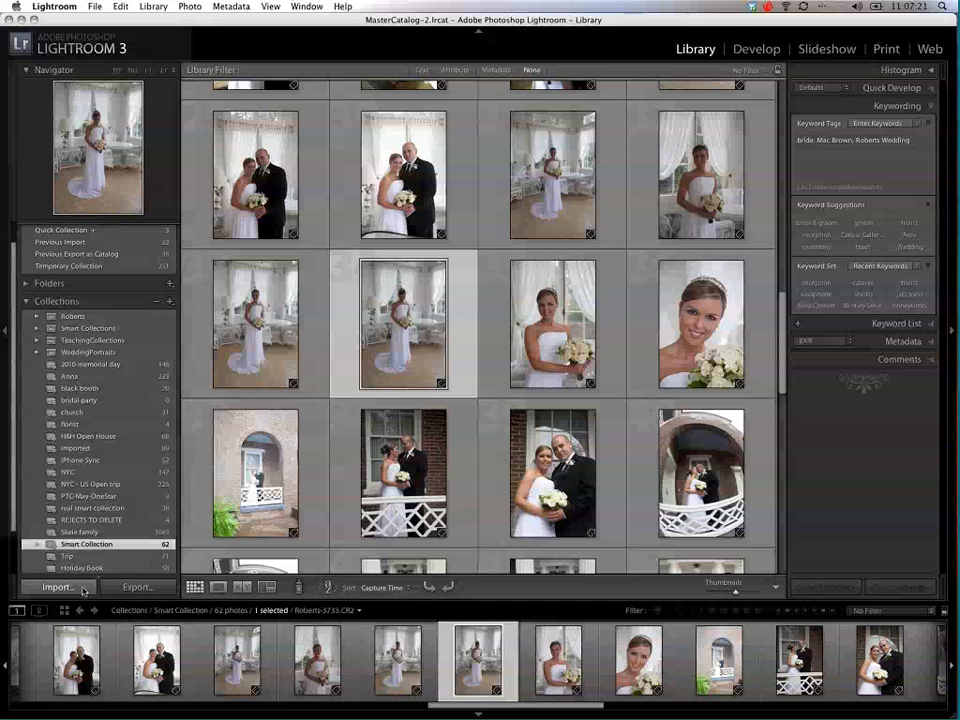
pyautogui.click(85, 588)
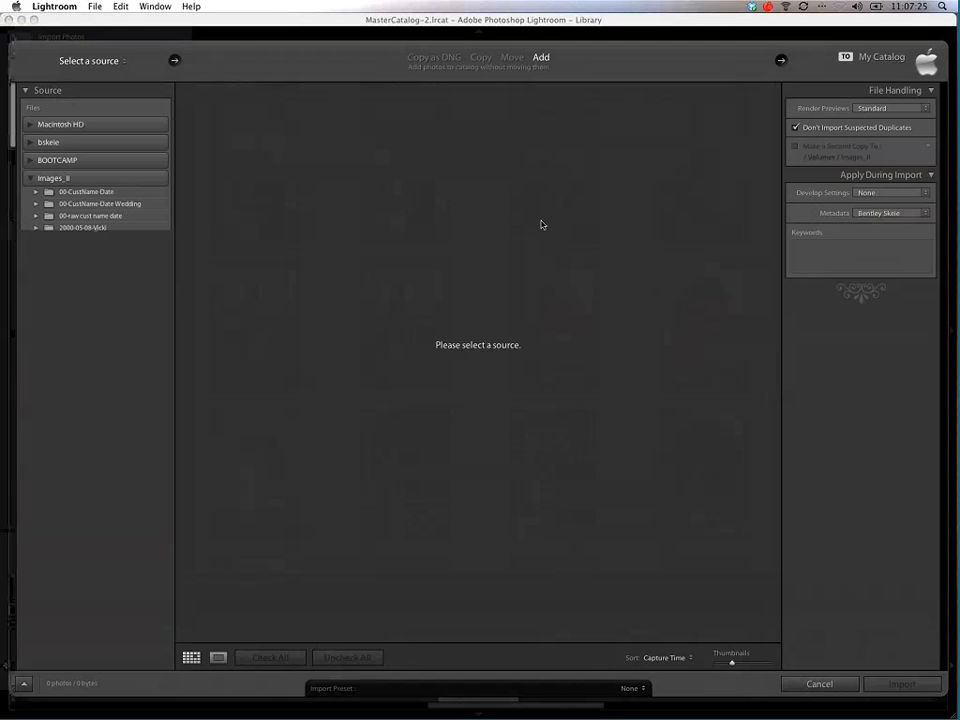
pyautogui.click(885, 213)
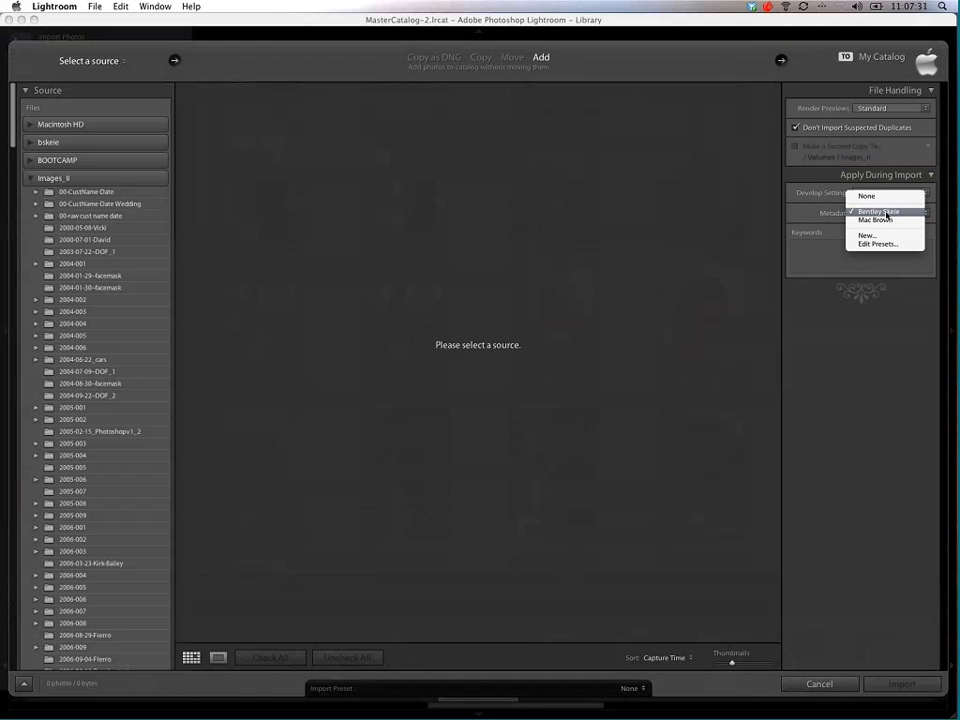
pyautogui.click(886, 246)
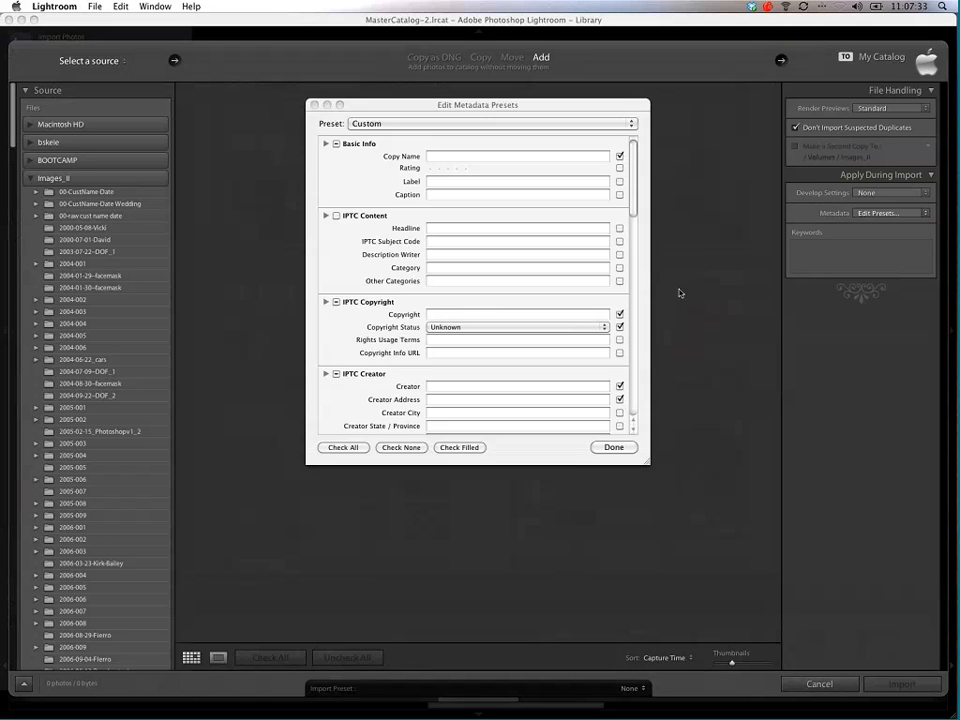
pyautogui.scroll(-15, 606, 343)
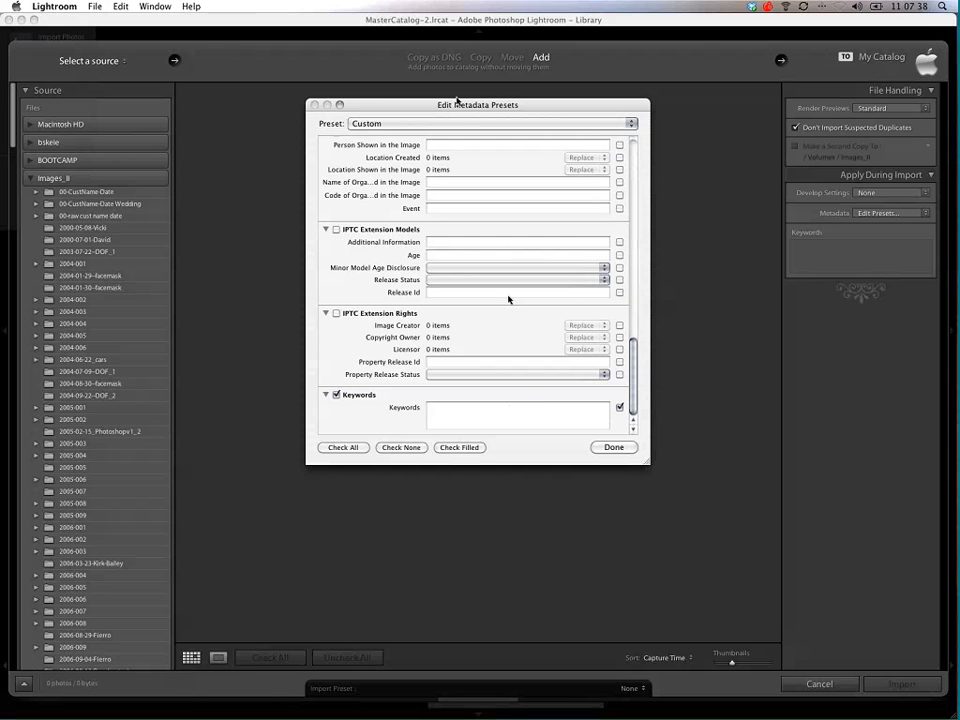
pyautogui.click(438, 123)
pyautogui.click(438, 150)
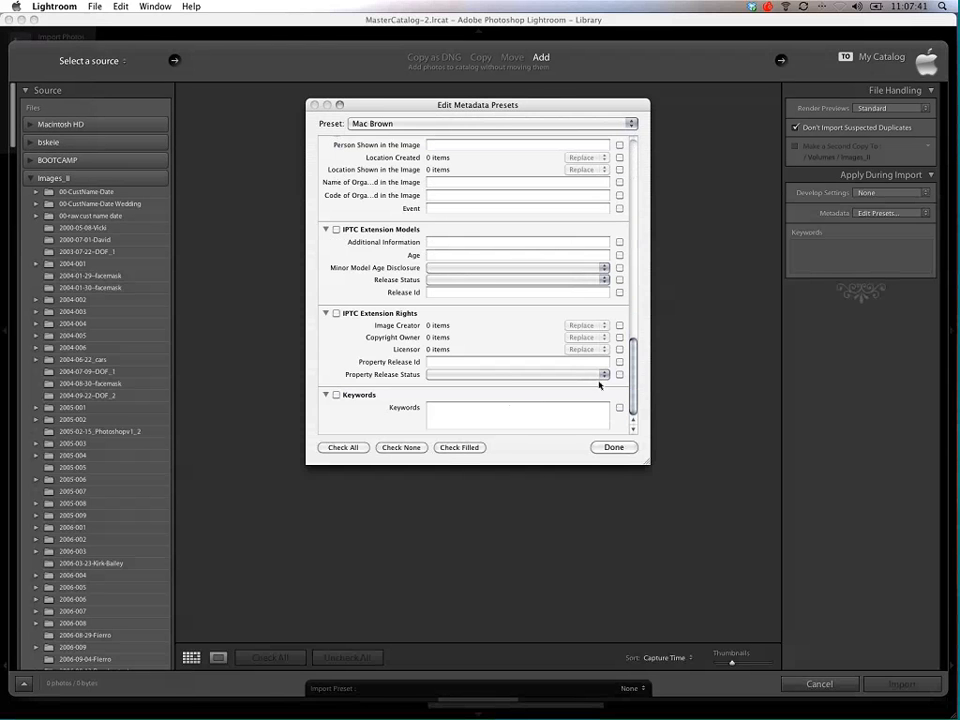
# Step: Correct the photographer's surname in the Keywords of their own metadata preset, save the preset, and leave the import without importing
pyautogui.click(440, 126)
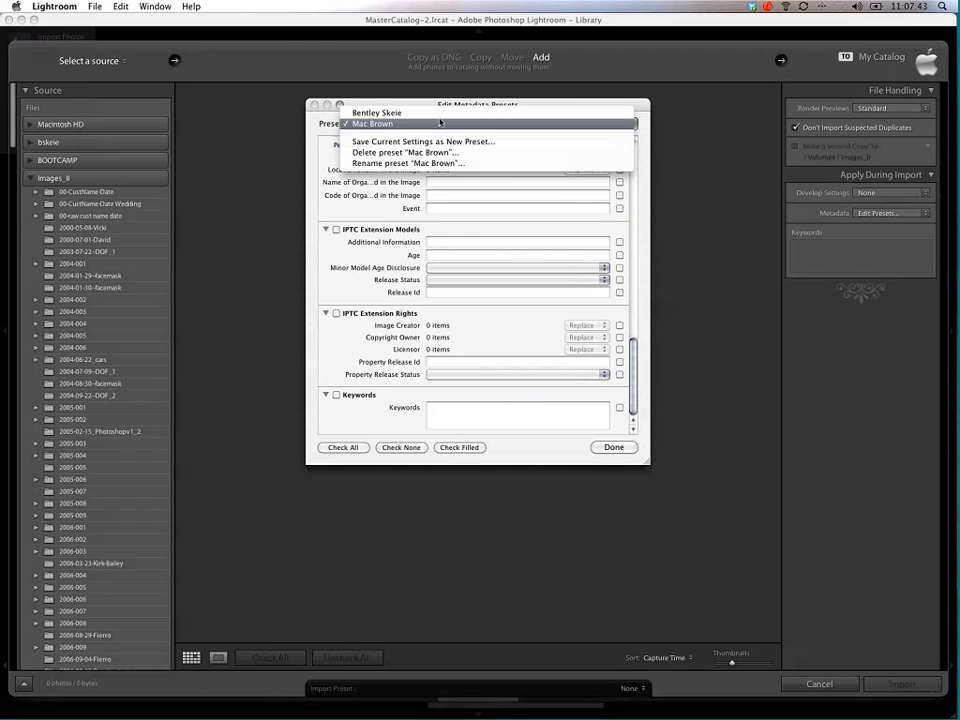
pyautogui.click(400, 112)
pyautogui.click(474, 408)
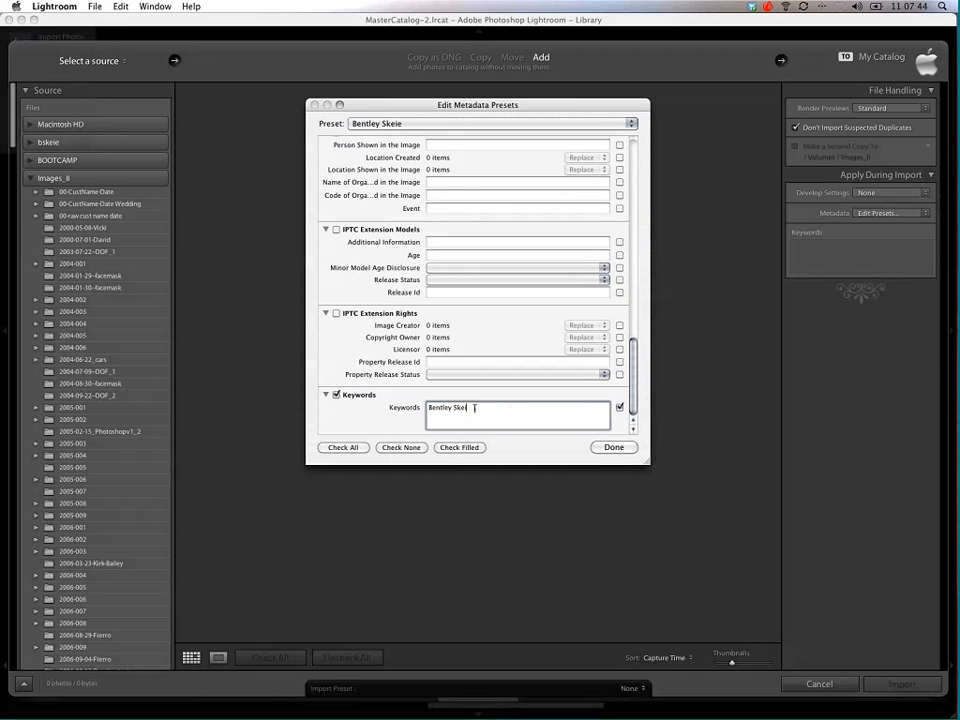
pyautogui.write('e')
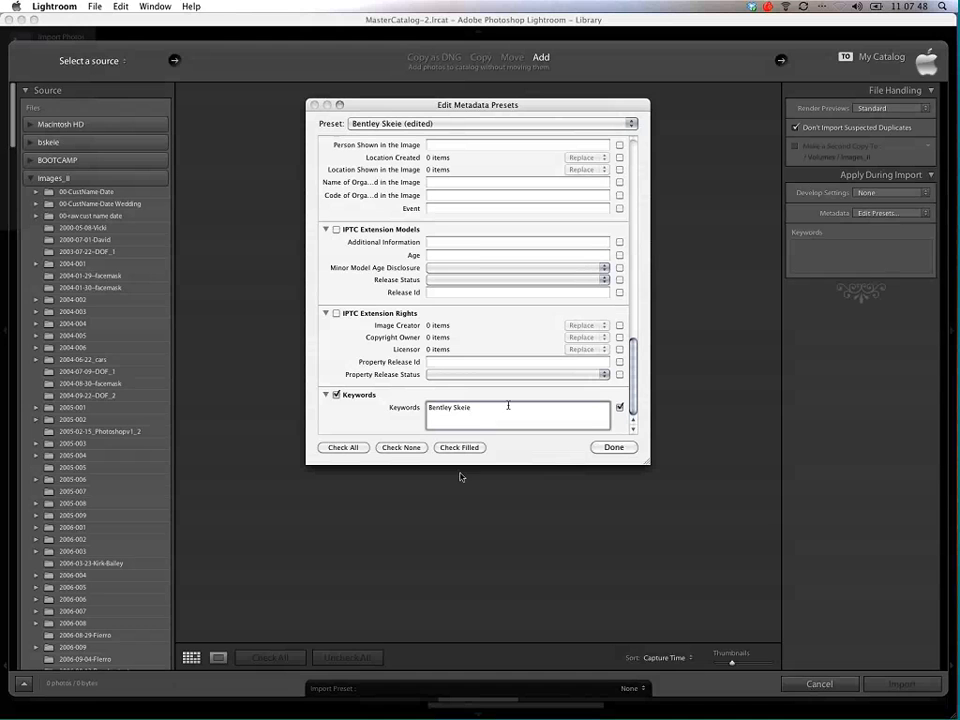
pyautogui.click(599, 449)
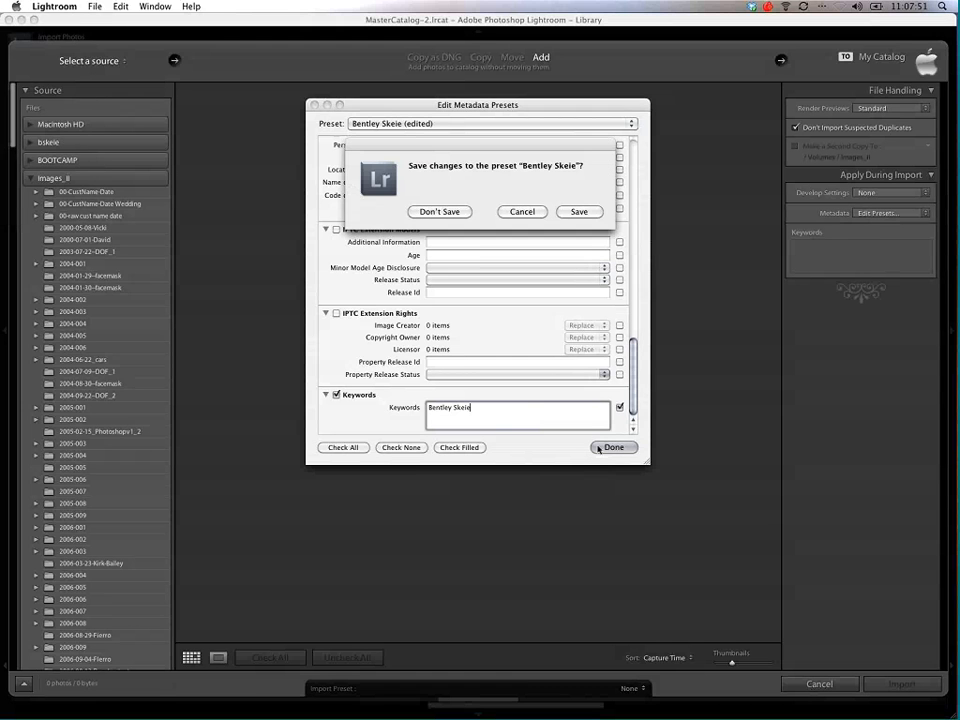
pyautogui.click(578, 211)
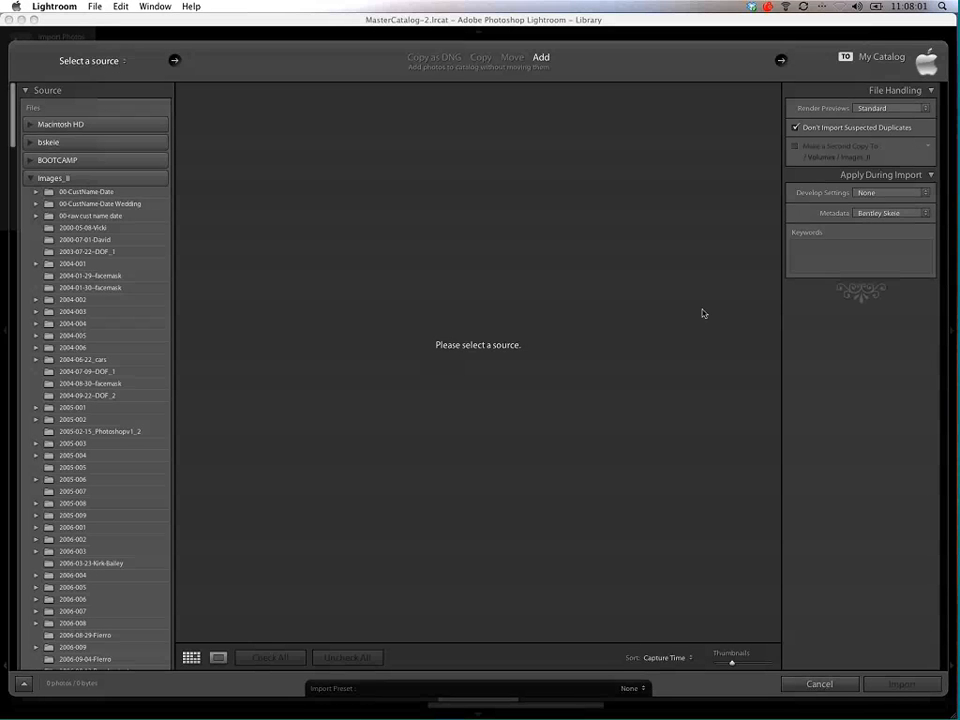
pyautogui.click(820, 684)
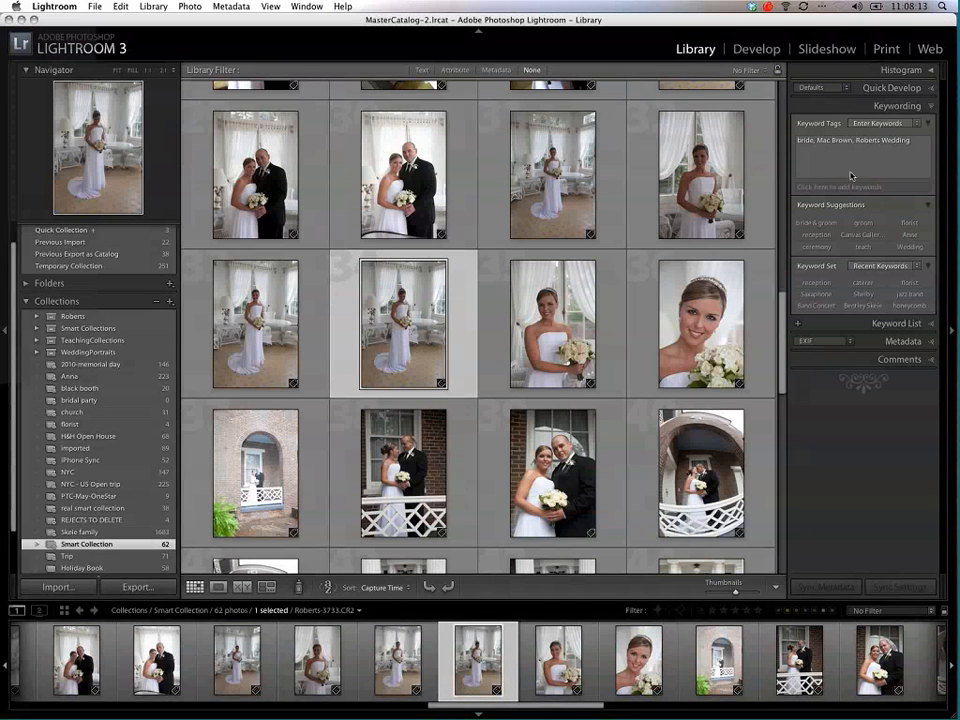
# Step: Select the waist-up bride portrait by the curtains, and review what the Painter tool can apply and the available sort orders
pyautogui.click(690, 170)
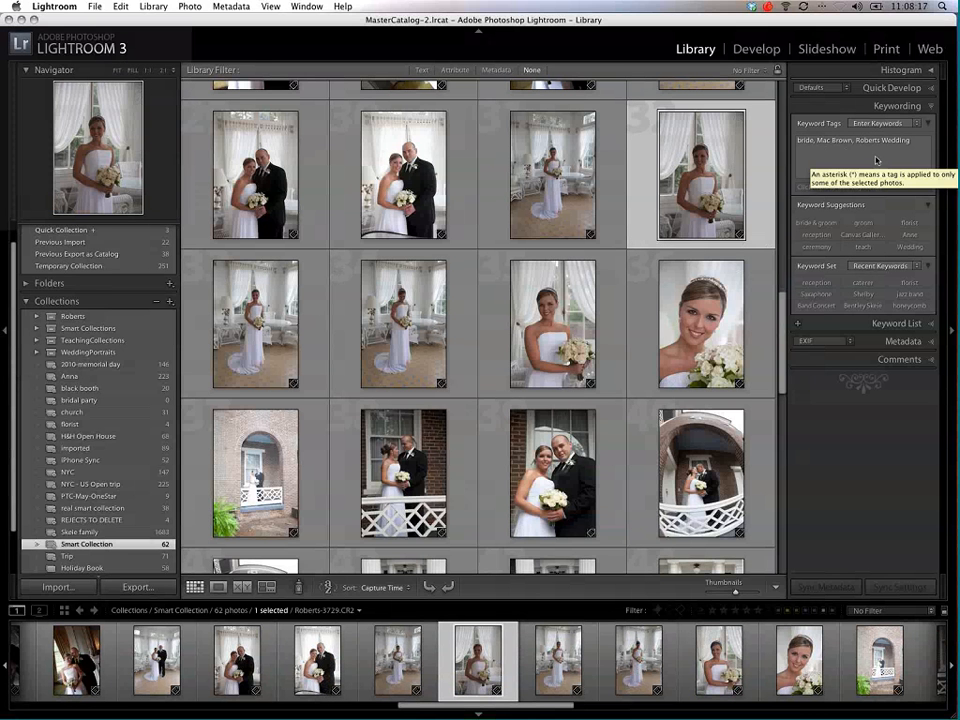
pyautogui.click(300, 589)
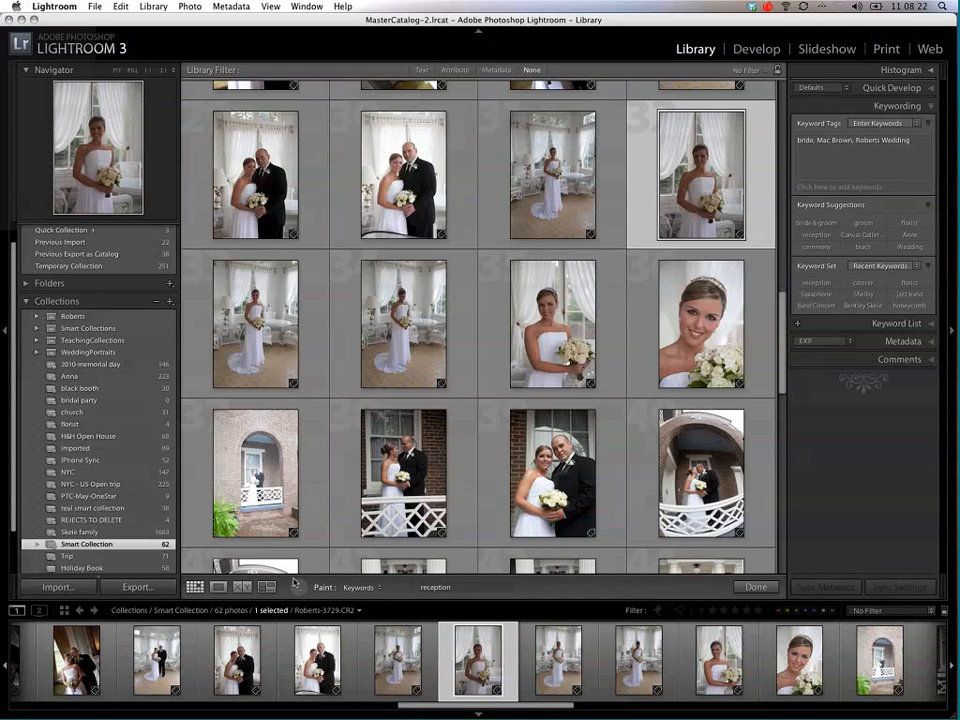
pyautogui.click(362, 588)
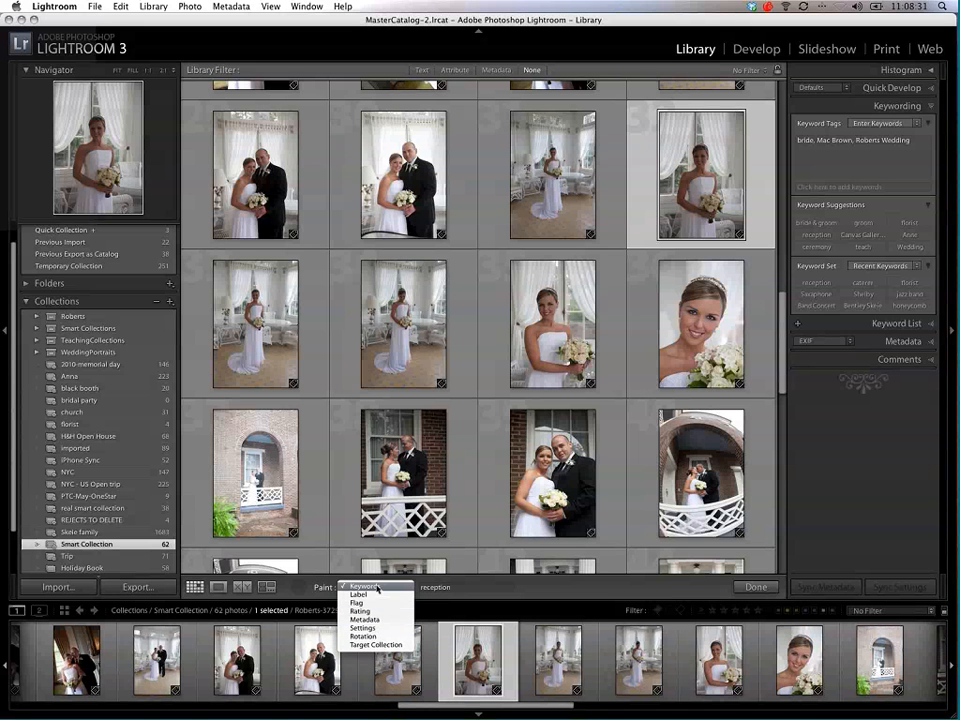
pyautogui.click(377, 589)
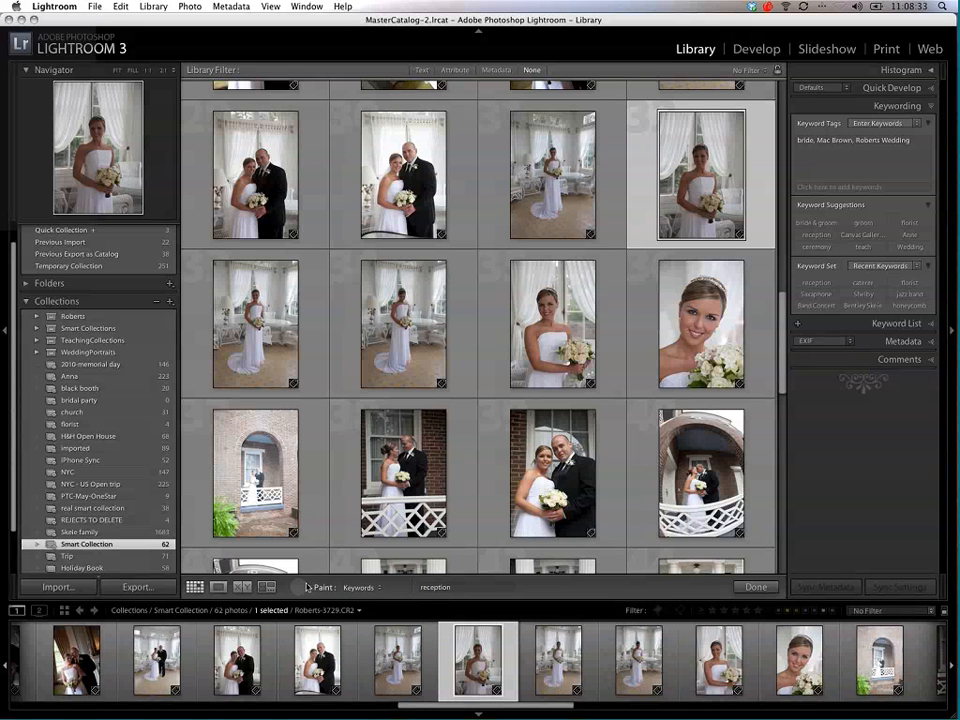
pyautogui.click(297, 588)
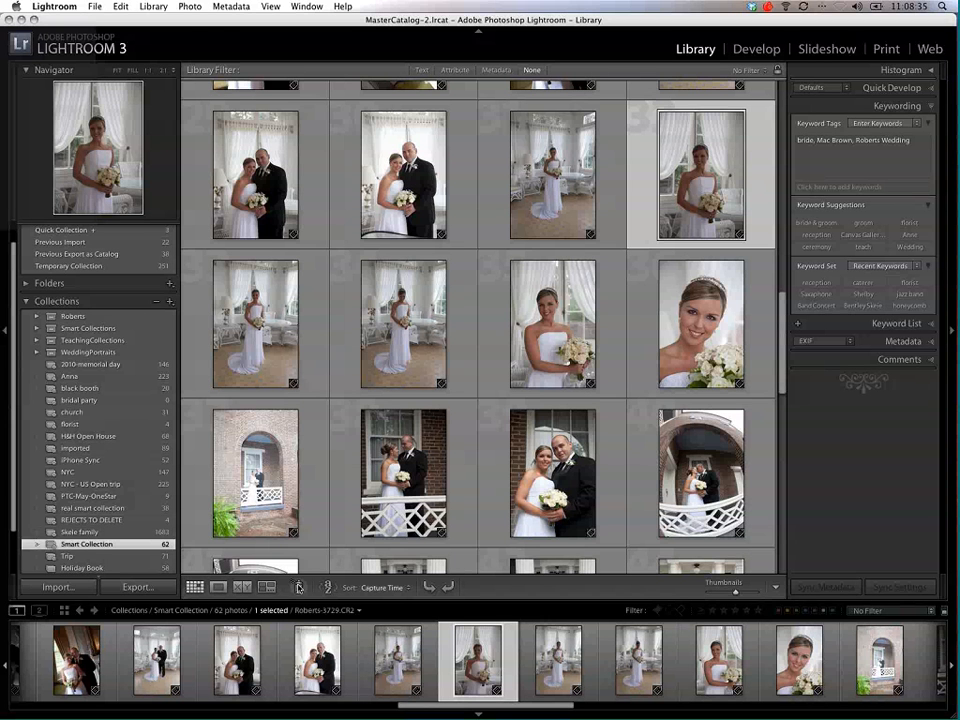
pyautogui.click(400, 589)
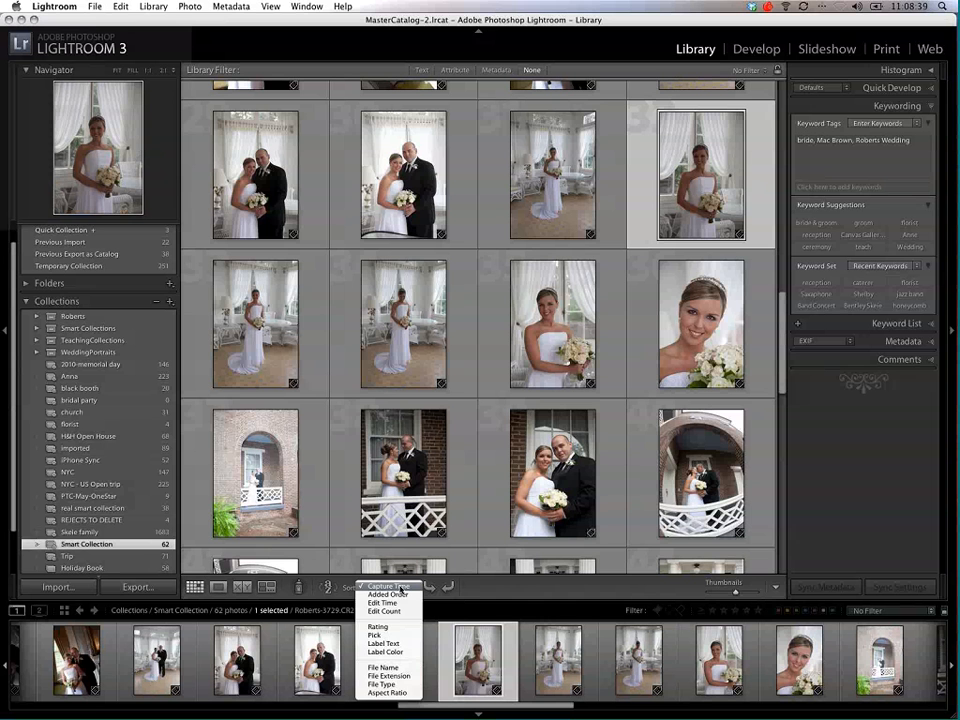
pyautogui.click(401, 589)
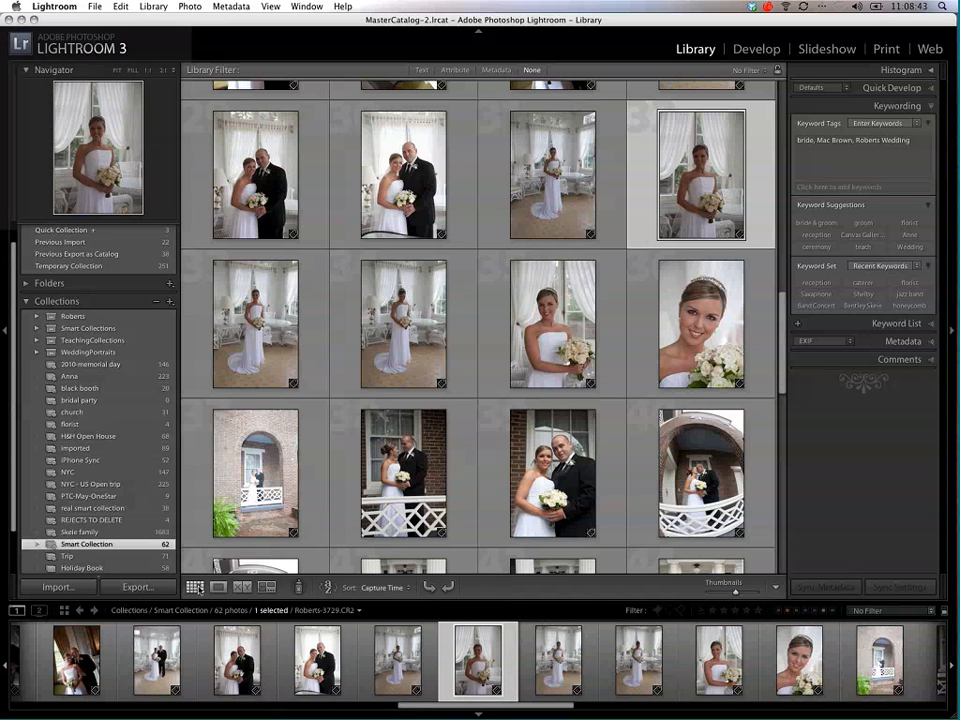
# Step: View the waist-up bride portrait in Loupe view and advance to the close-up portrait Roberts-3739.CR2
pyautogui.click(218, 588)
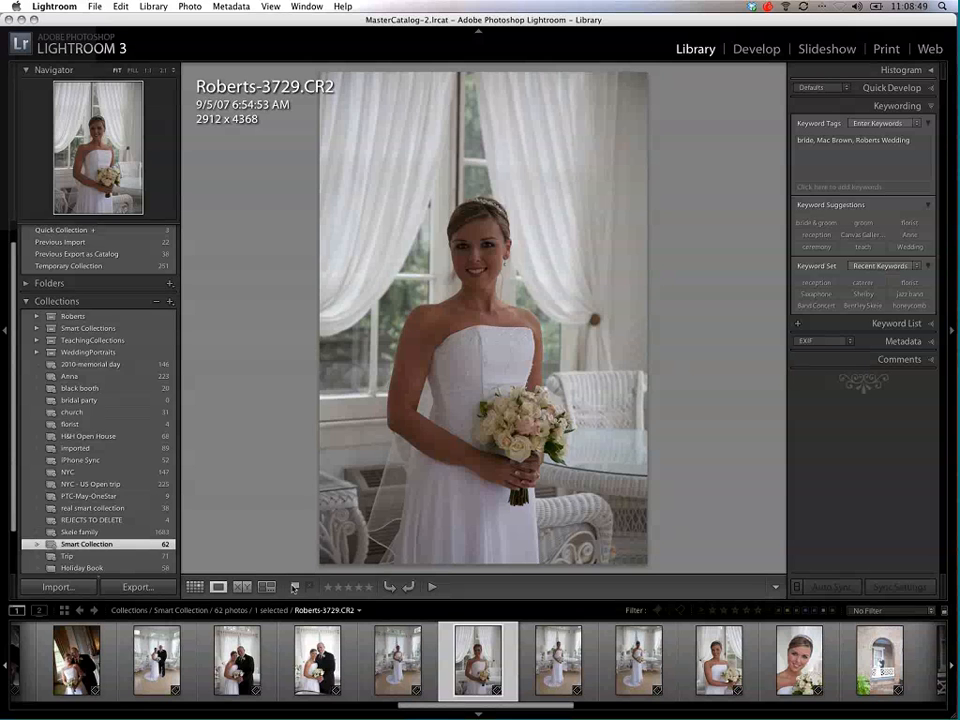
pyautogui.press('Right')
pyautogui.press('Right')
pyautogui.press('Right')
pyautogui.press('Right')
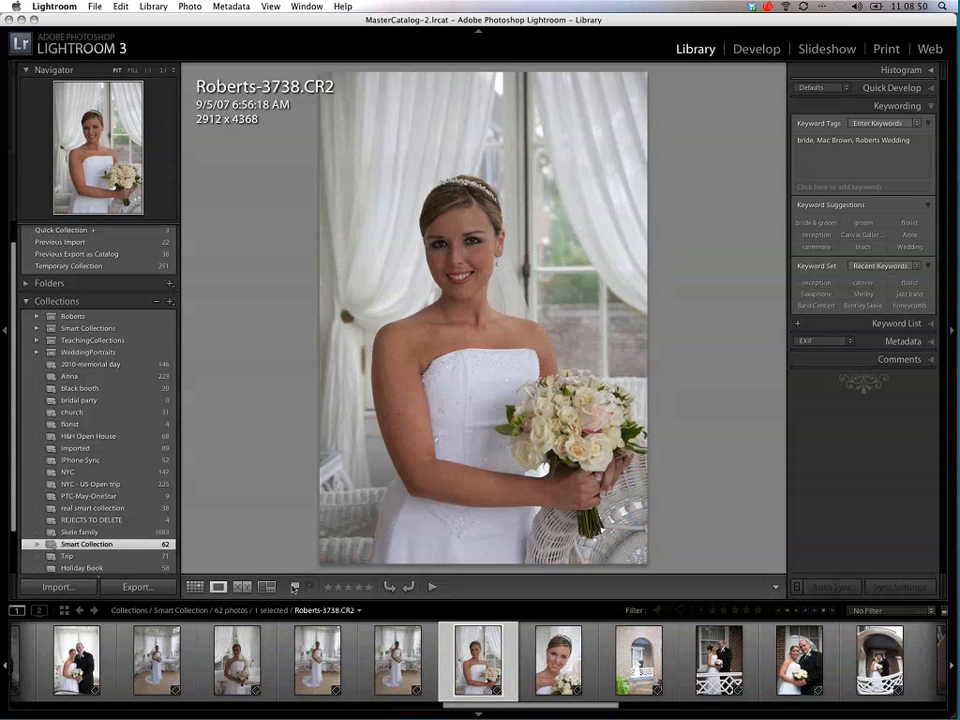
pyautogui.press('Right')
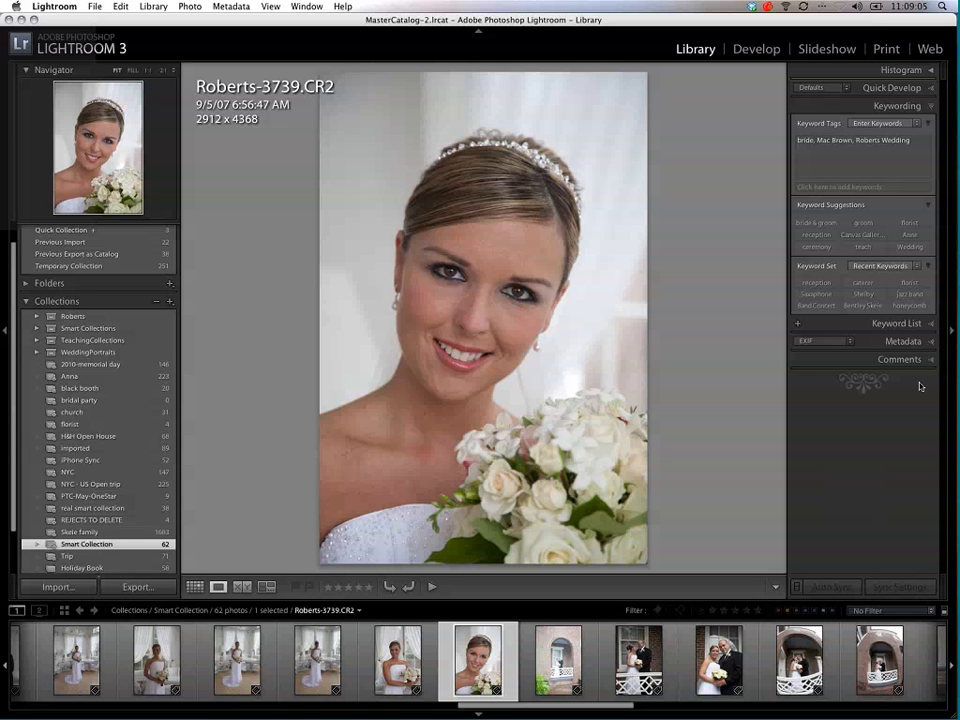
# Step: Examine the close-up portrait's EXIF metadata, the available metadata views, the comments and the catalog's keyword list
pyautogui.click(929, 342)
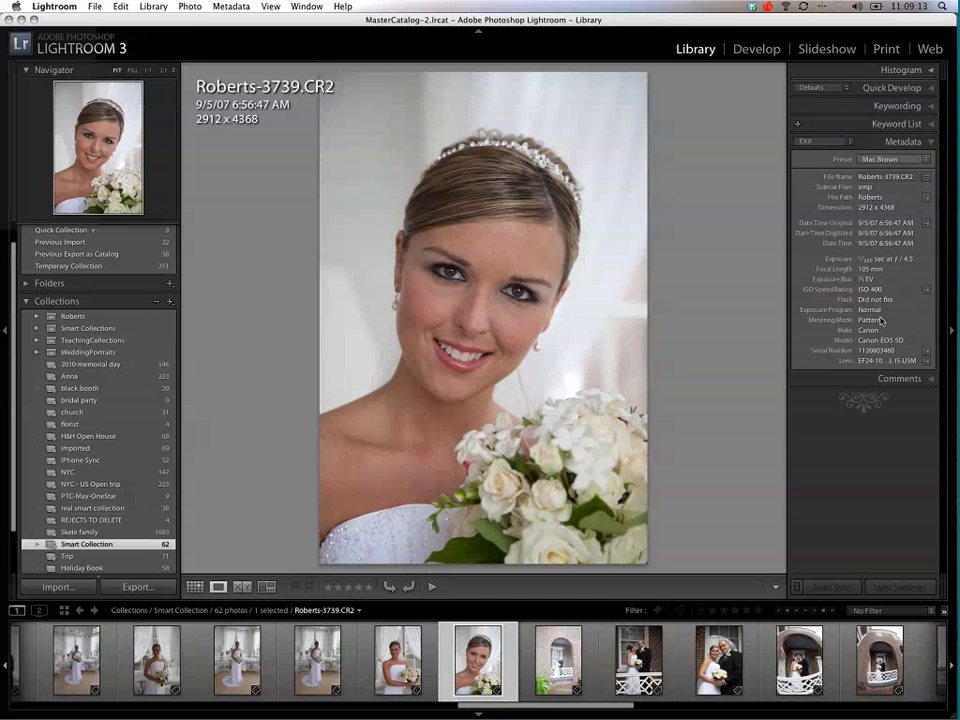
pyautogui.click(834, 142)
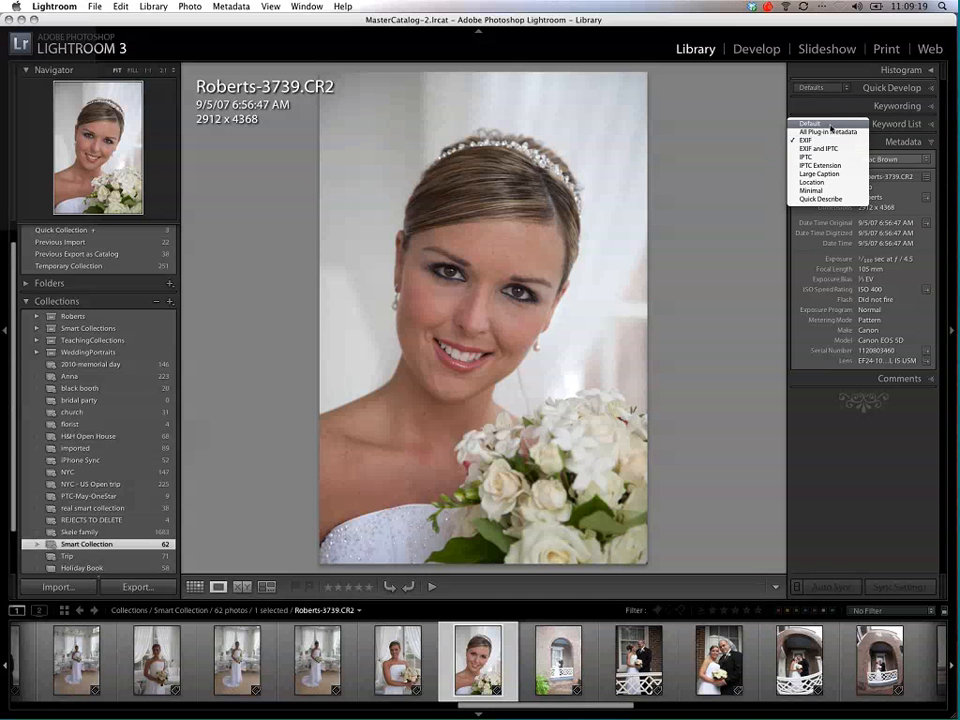
pyautogui.click(672, 204)
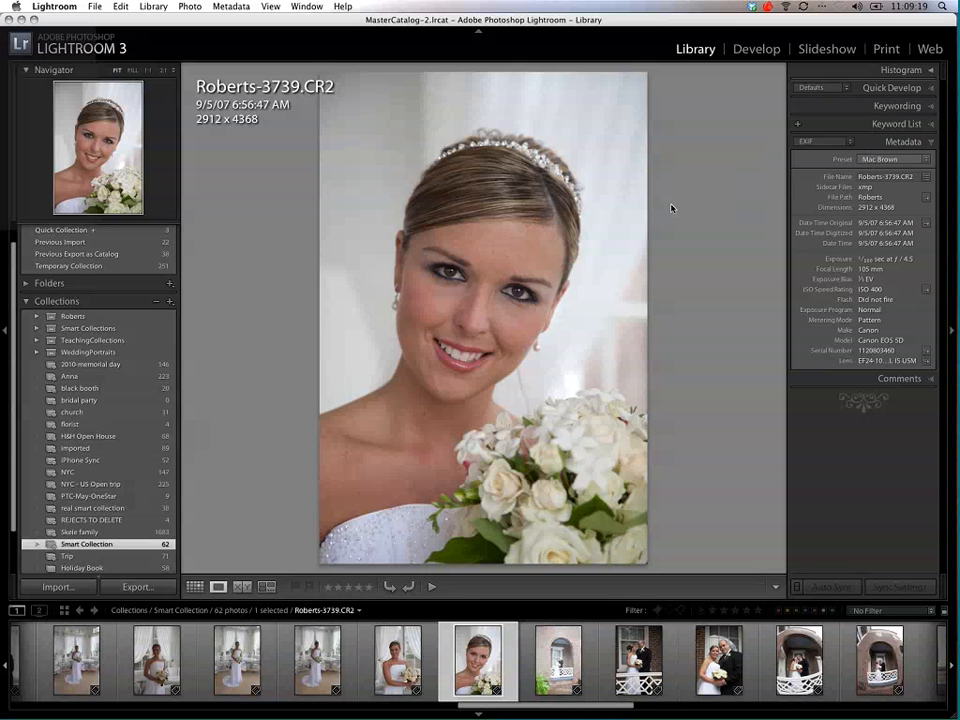
pyautogui.click(933, 143)
pyautogui.click(931, 161)
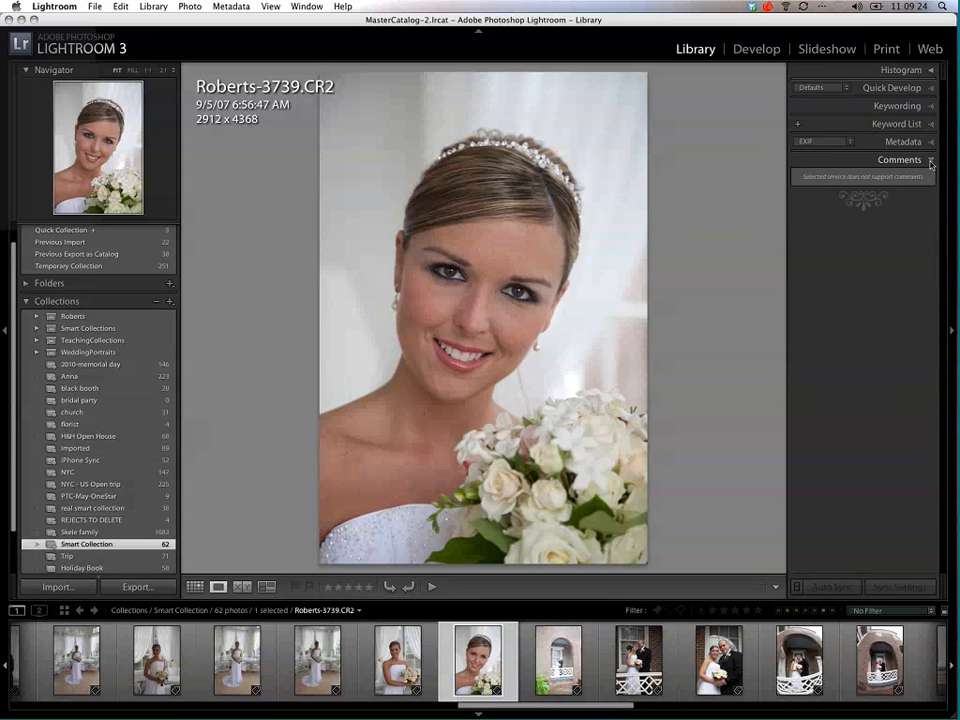
pyautogui.click(931, 161)
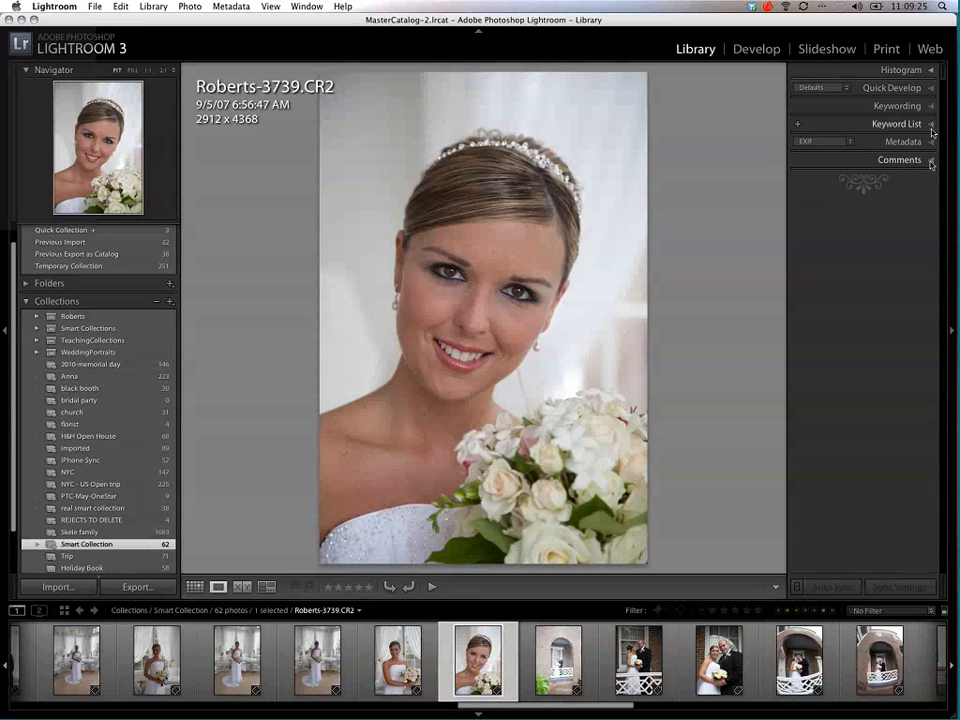
pyautogui.click(930, 124)
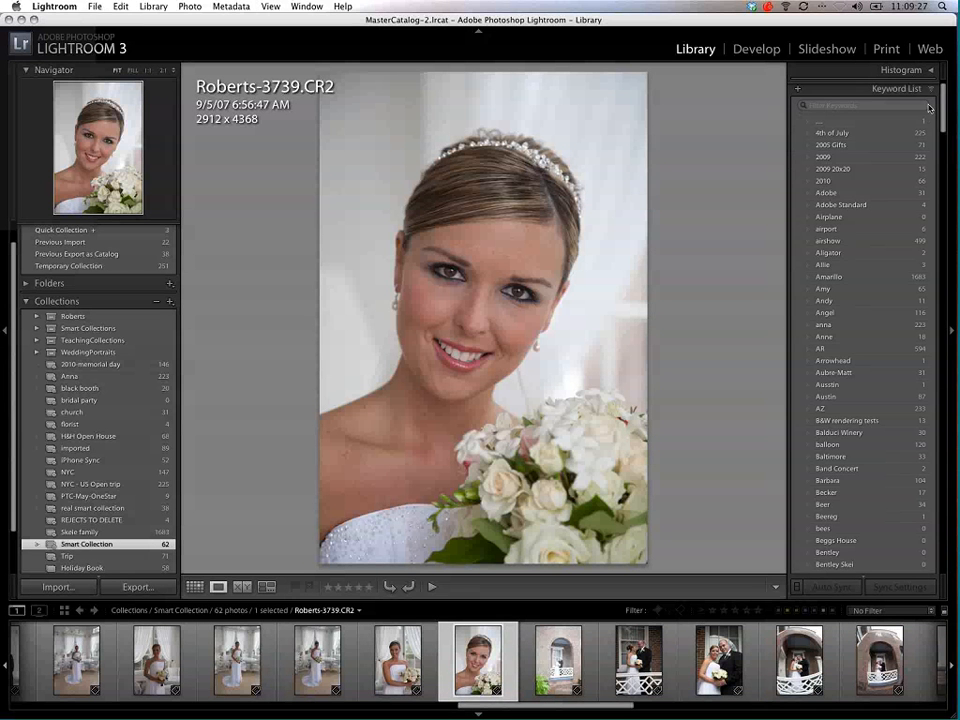
pyautogui.click(905, 89)
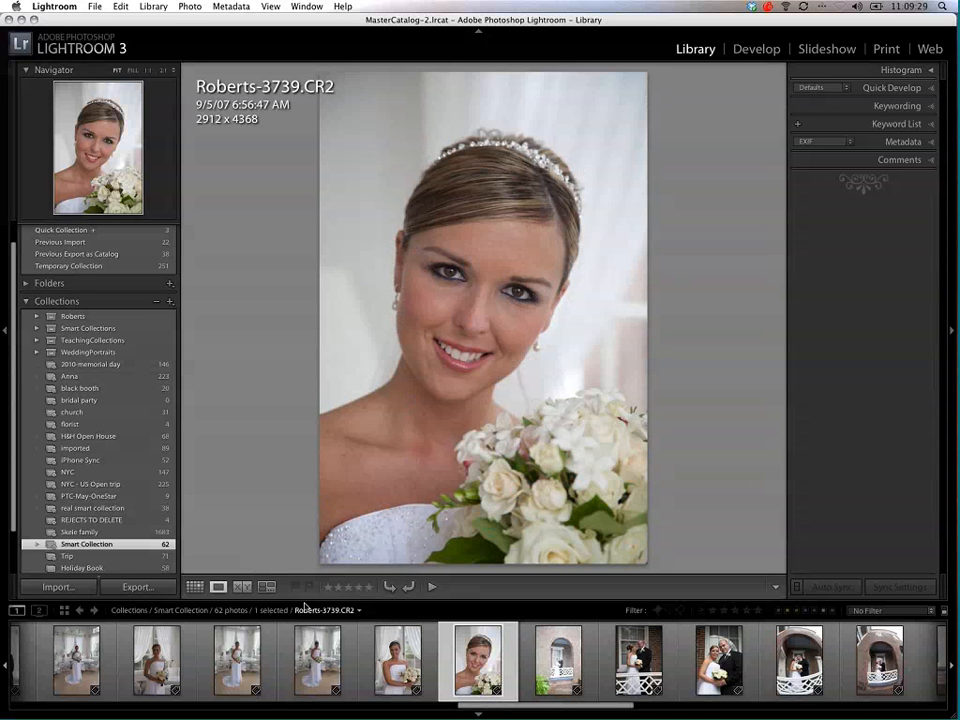
# Step: Try one-star and two-star ratings and a pick flag on the close-up bride portrait, and clear both the rating and the flag
pyautogui.click(328, 587)
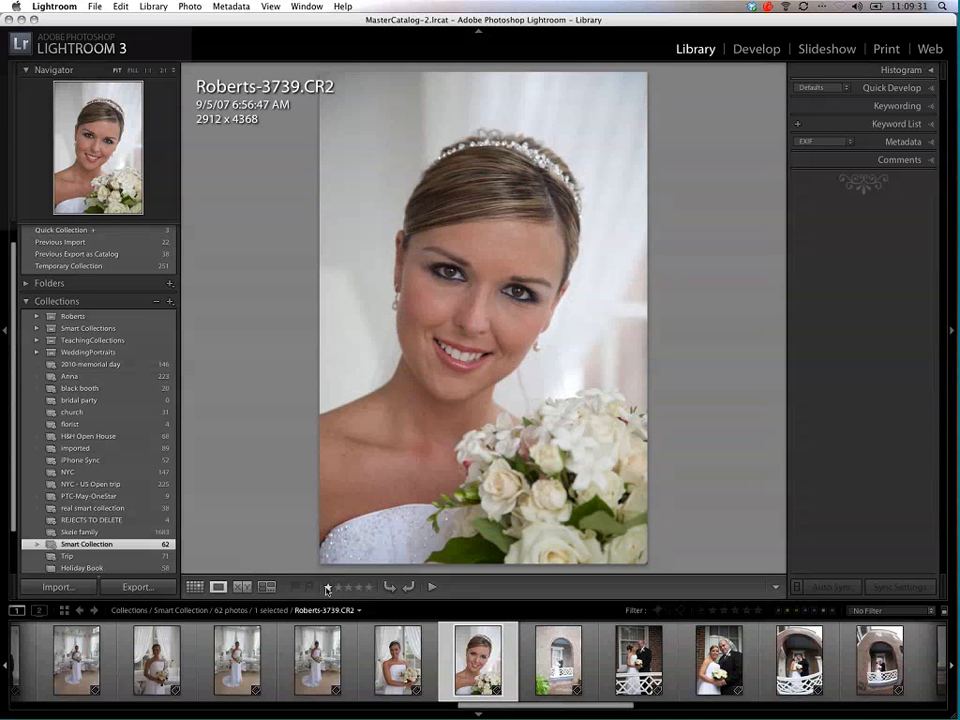
pyautogui.click(340, 590)
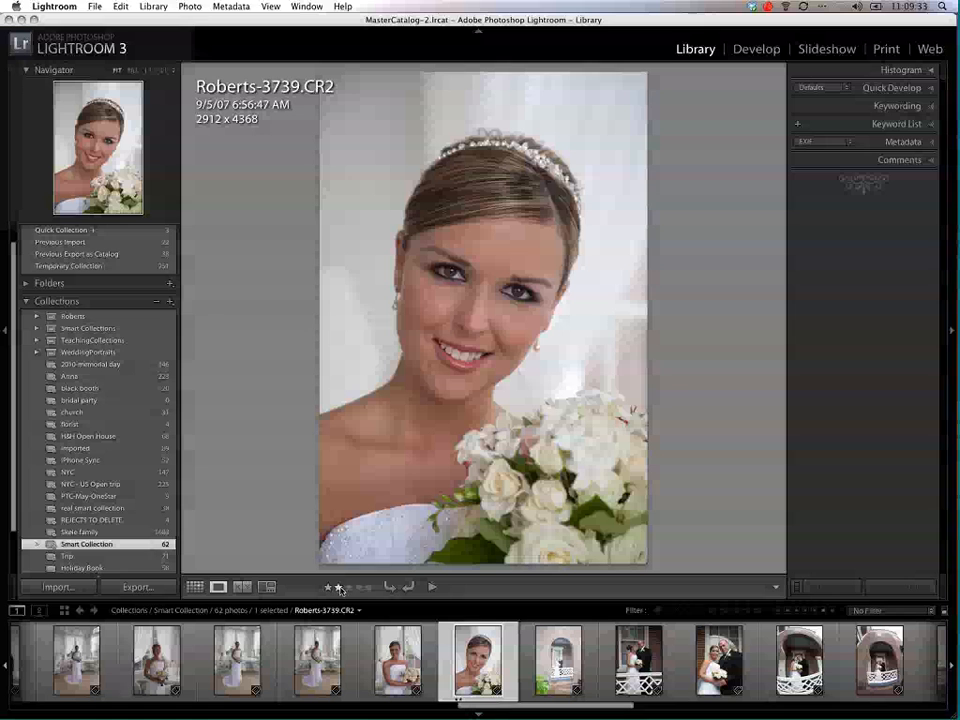
pyautogui.click(329, 588)
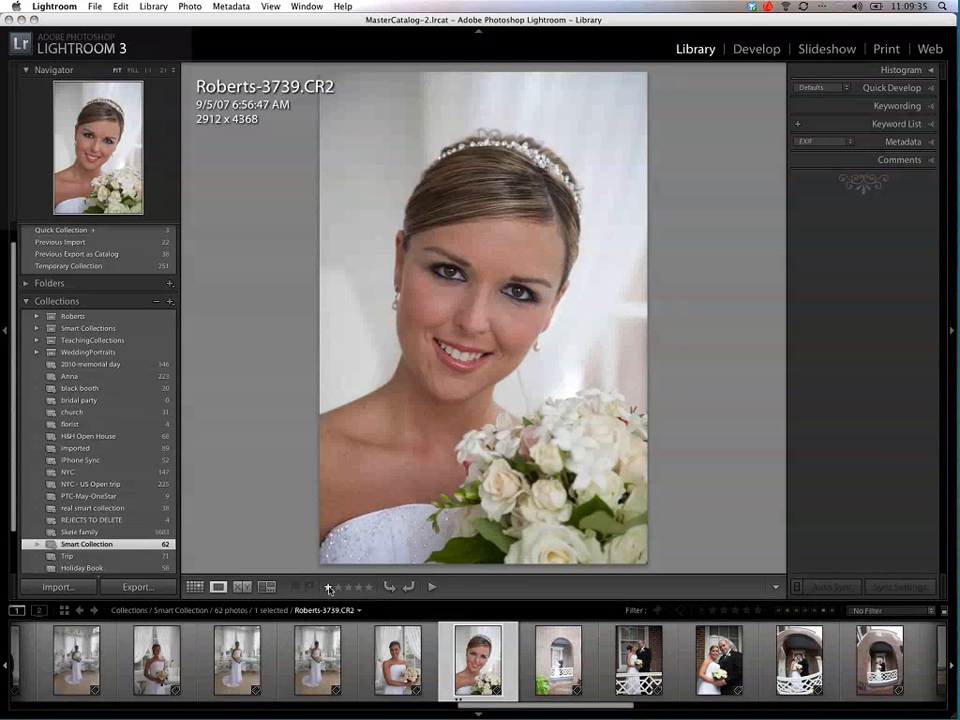
pyautogui.click(329, 589)
pyautogui.press('p')
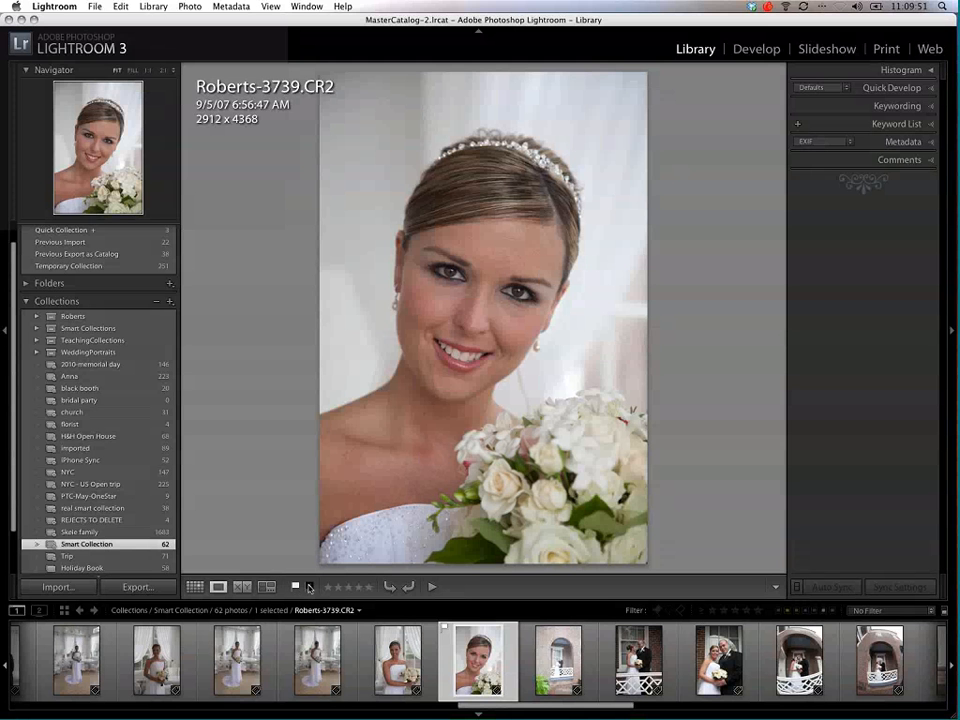
pyautogui.click(310, 587)
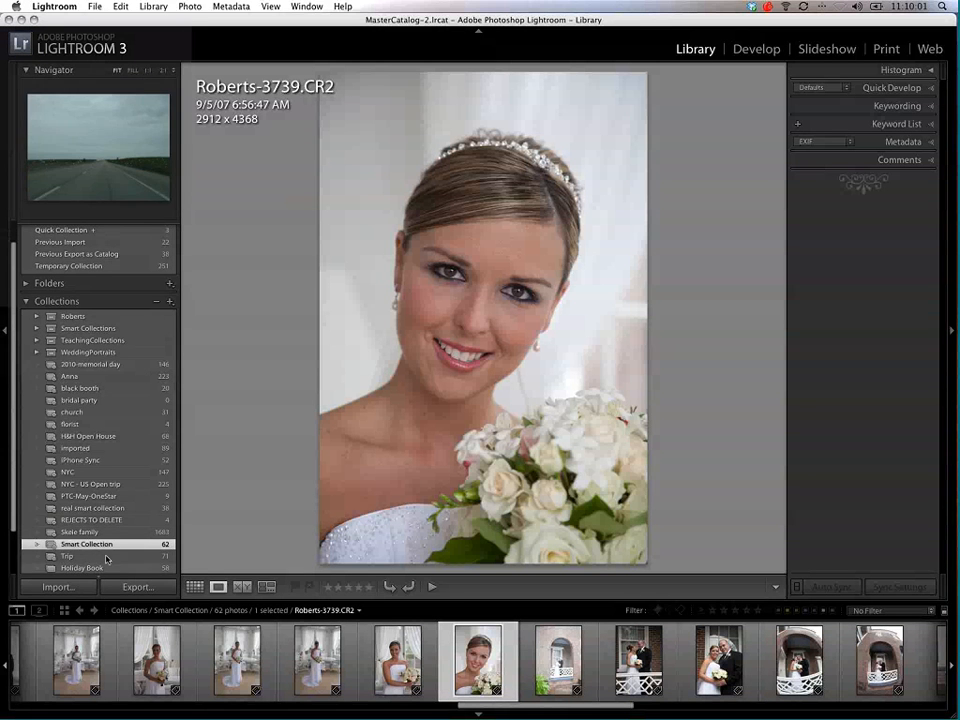
# Step: Leave the smart collection and show All Photographs in the catalog
pyautogui.scroll(1, 87, 399)
pyautogui.scroll(2, 87, 399)
pyautogui.click(86, 244)
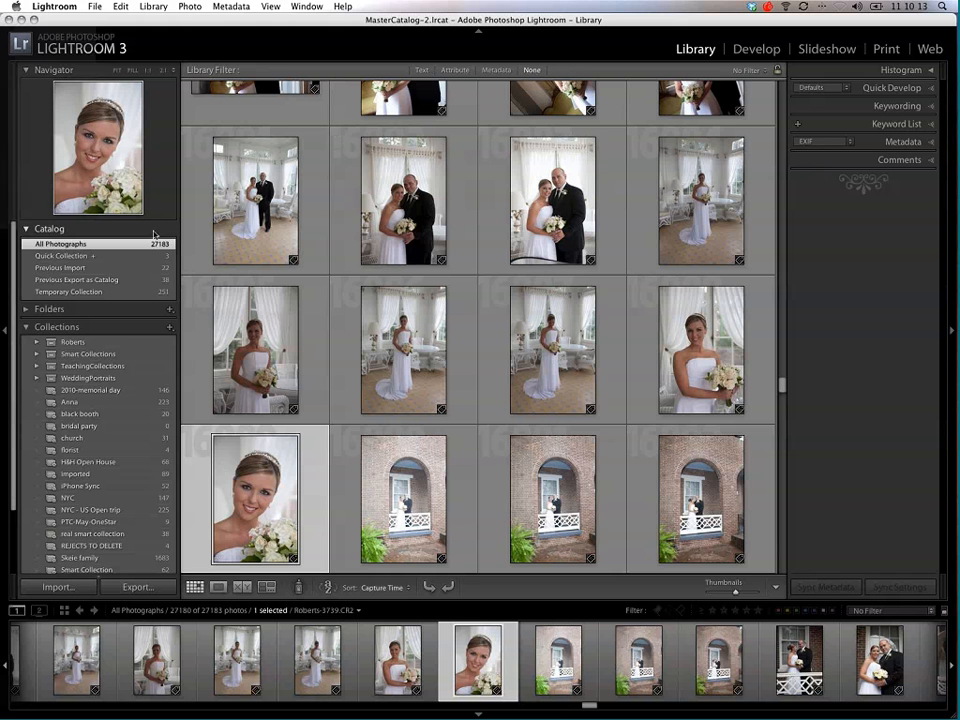
# Step: Filter all photographs by attribute to show only videos, and clear that filter again
pyautogui.click(455, 70)
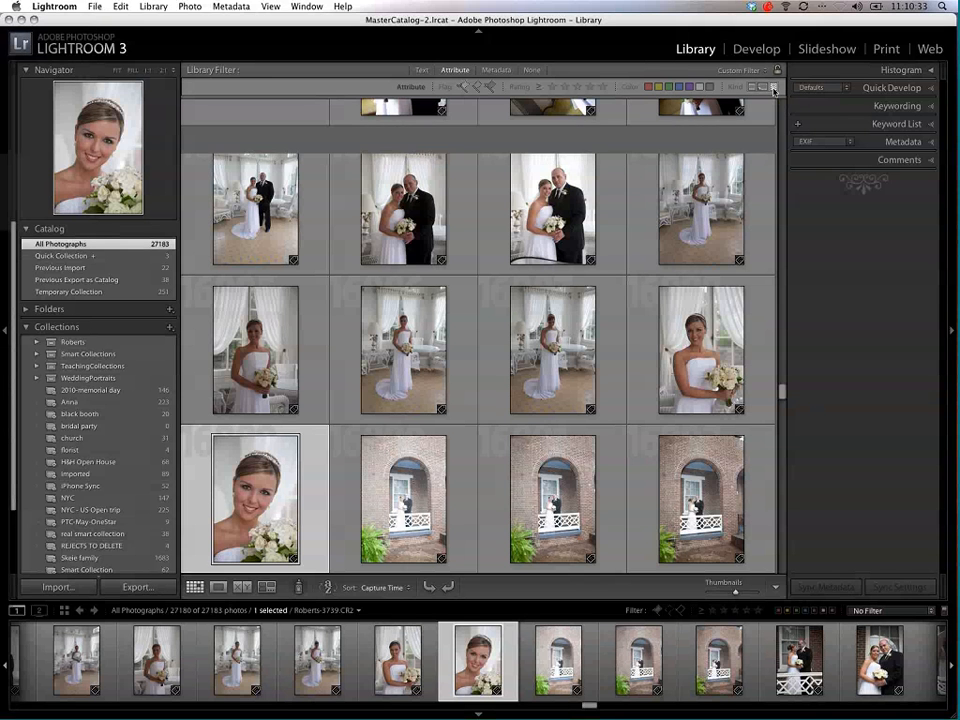
pyautogui.click(773, 90)
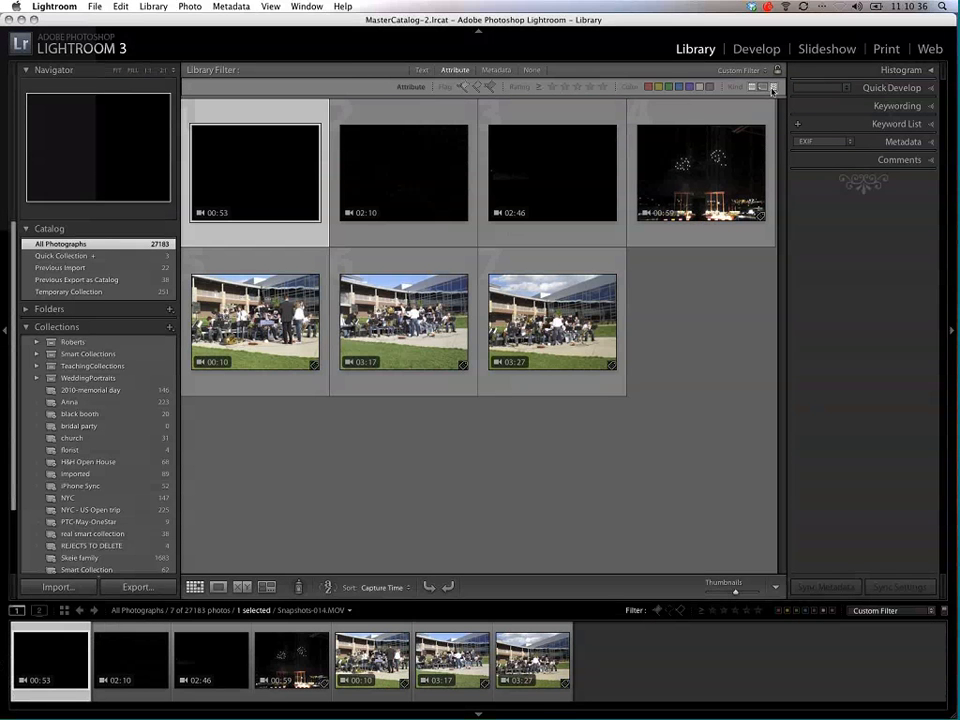
pyautogui.click(773, 90)
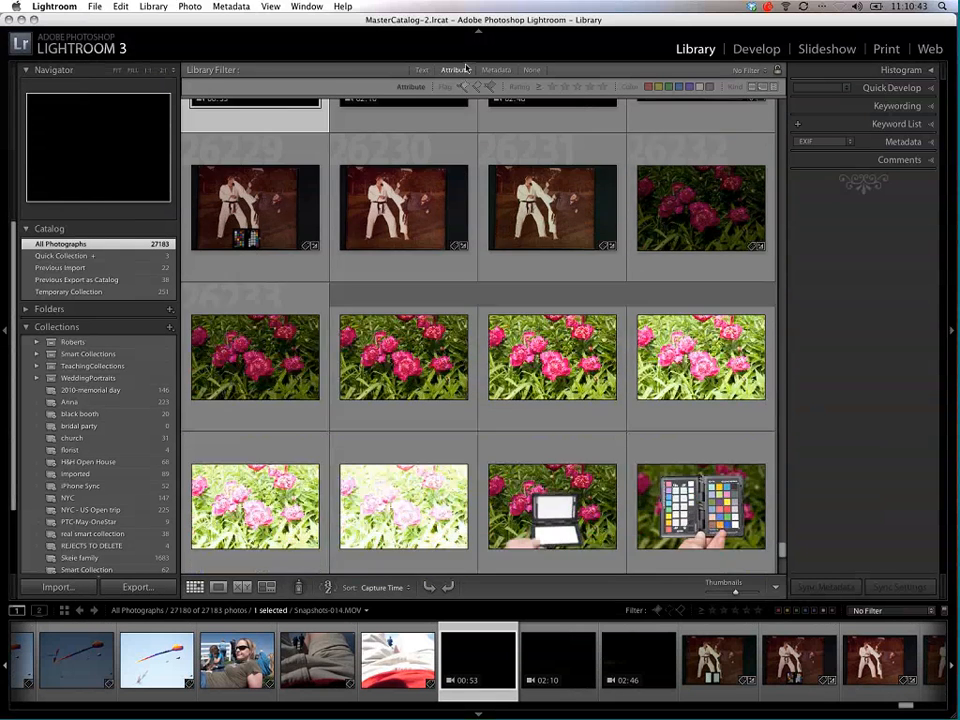
# Step: Filter the catalog by metadata date to Tuesday, April 4, 2006, and look through the matching photos
pyautogui.click(496, 70)
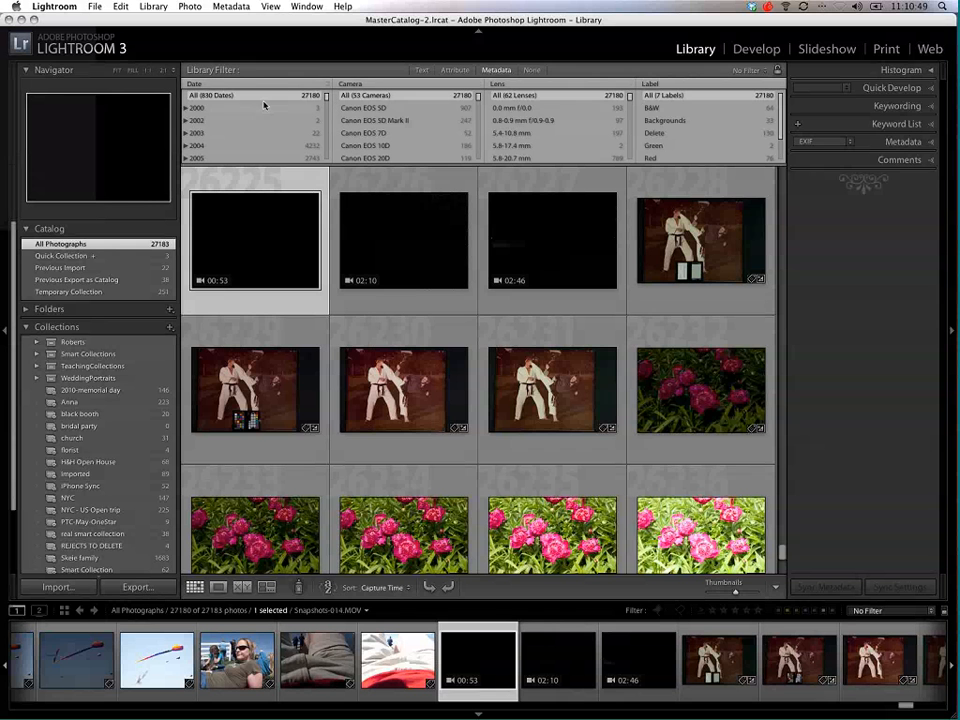
pyautogui.scroll(-3, 265, 103)
pyautogui.scroll(1, 265, 103)
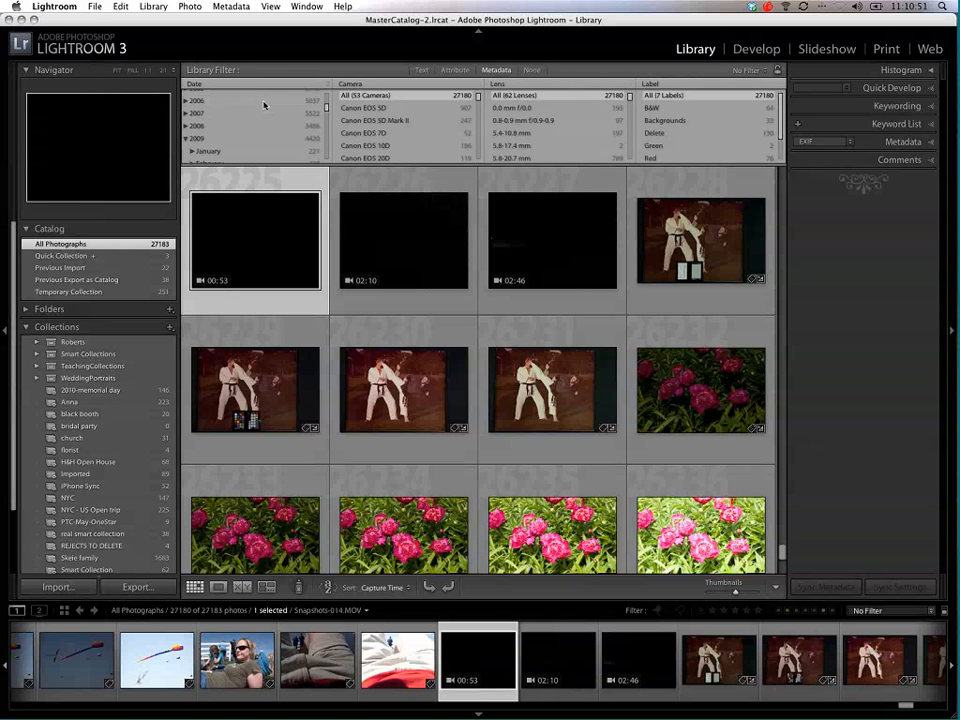
pyautogui.click(196, 104)
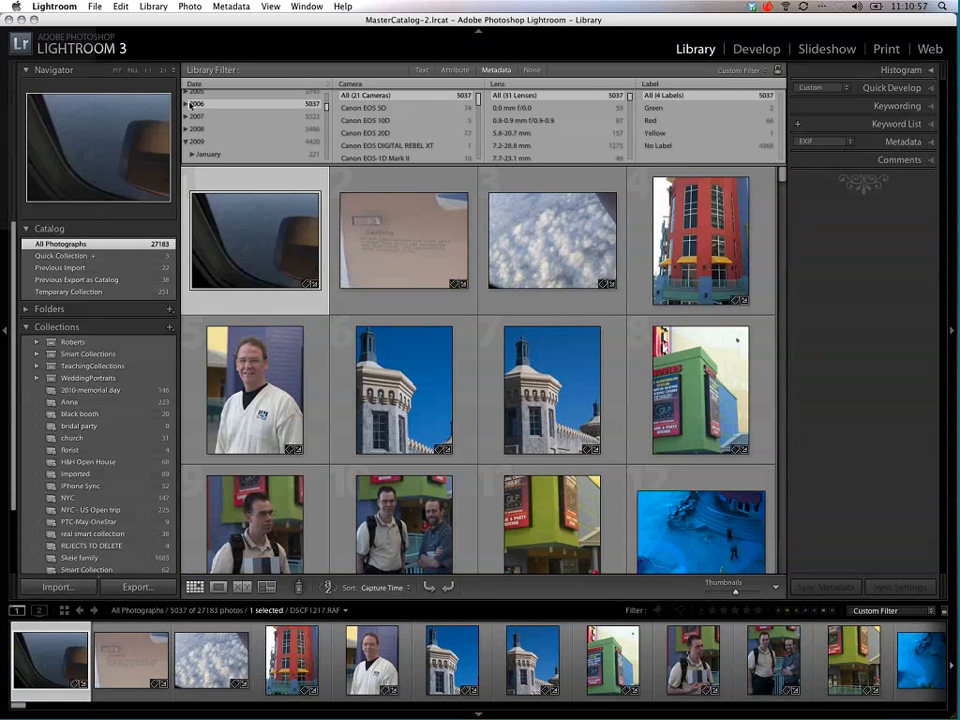
pyautogui.click(188, 104)
pyautogui.scroll(-3, 220, 126)
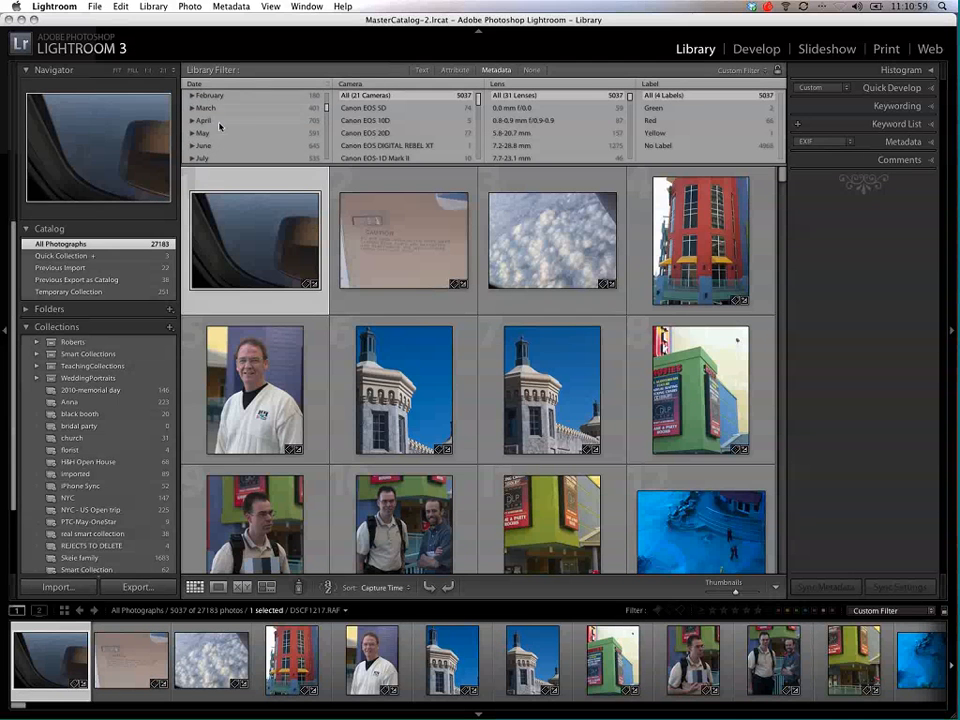
pyautogui.click(193, 121)
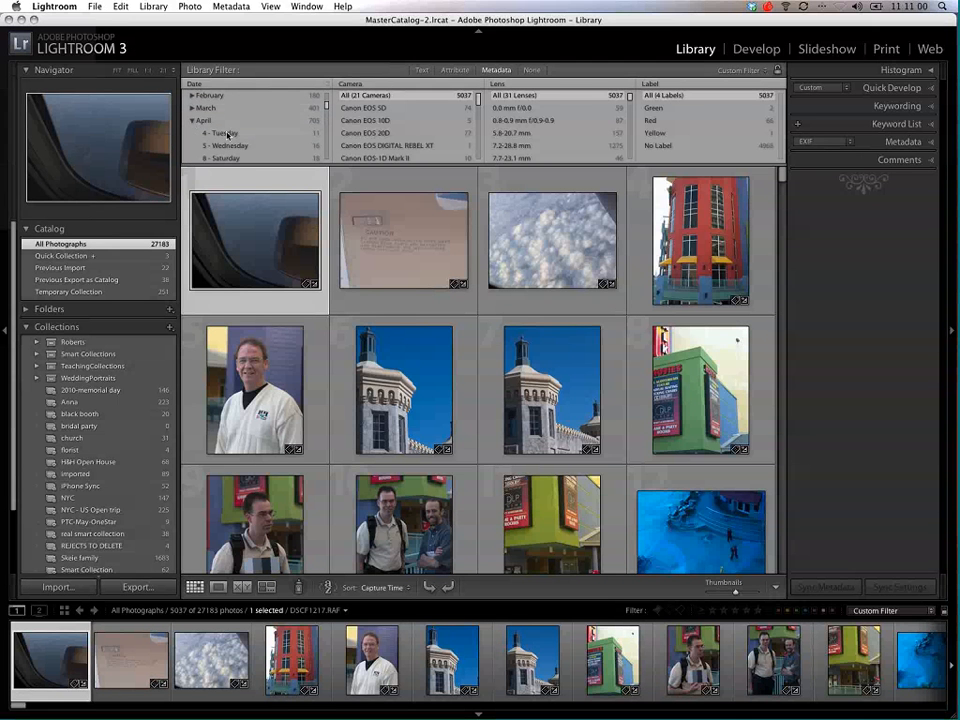
pyautogui.click(228, 133)
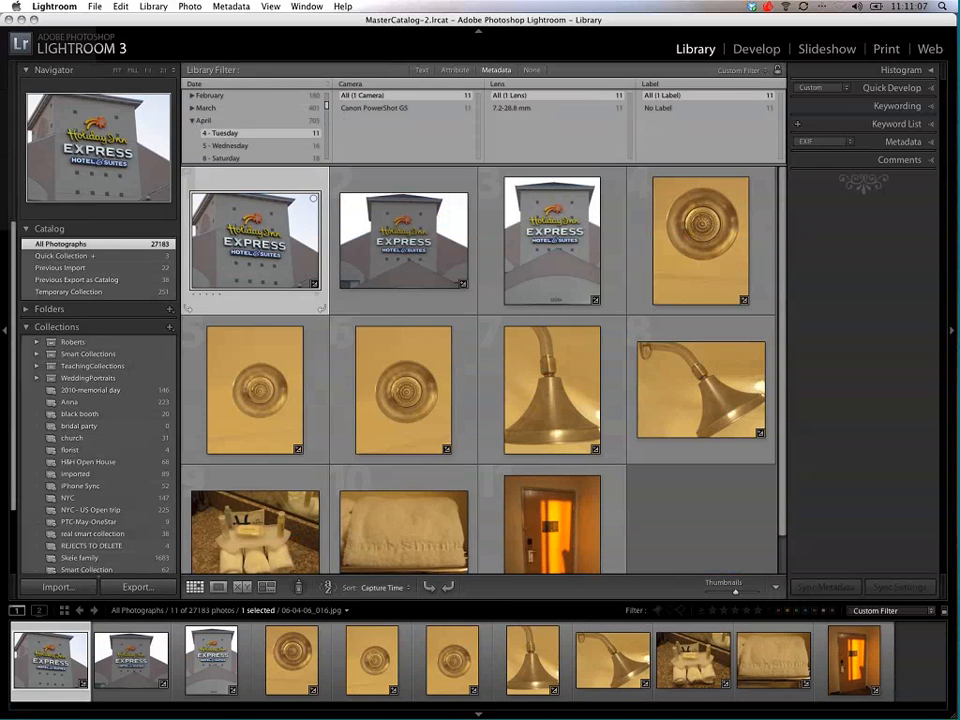
pyautogui.scroll(-2, 410, 291)
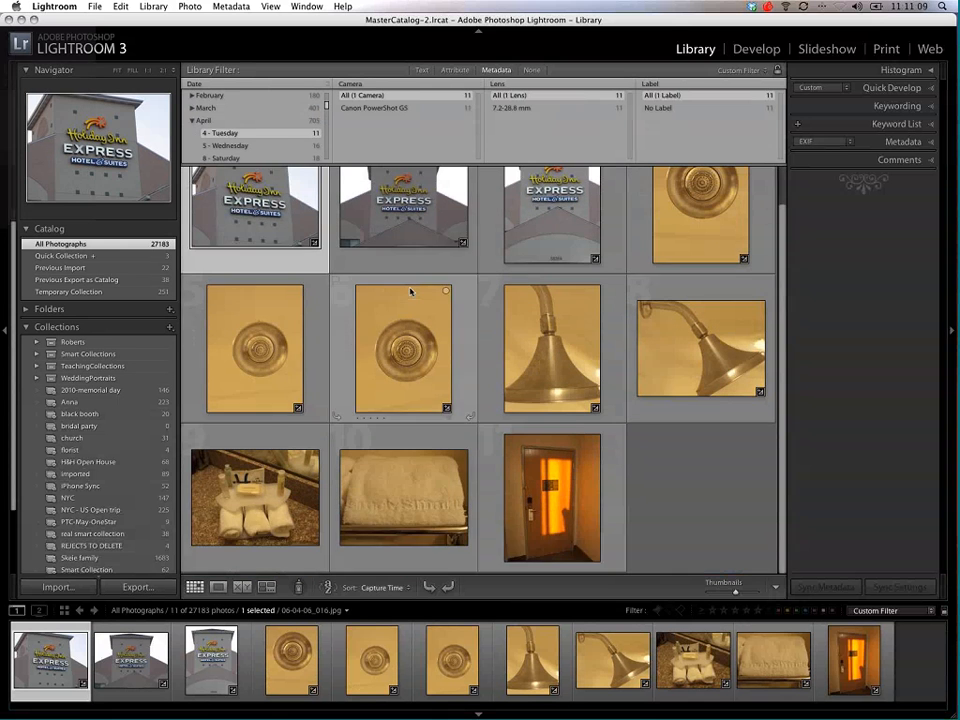
pyautogui.scroll(2, 410, 291)
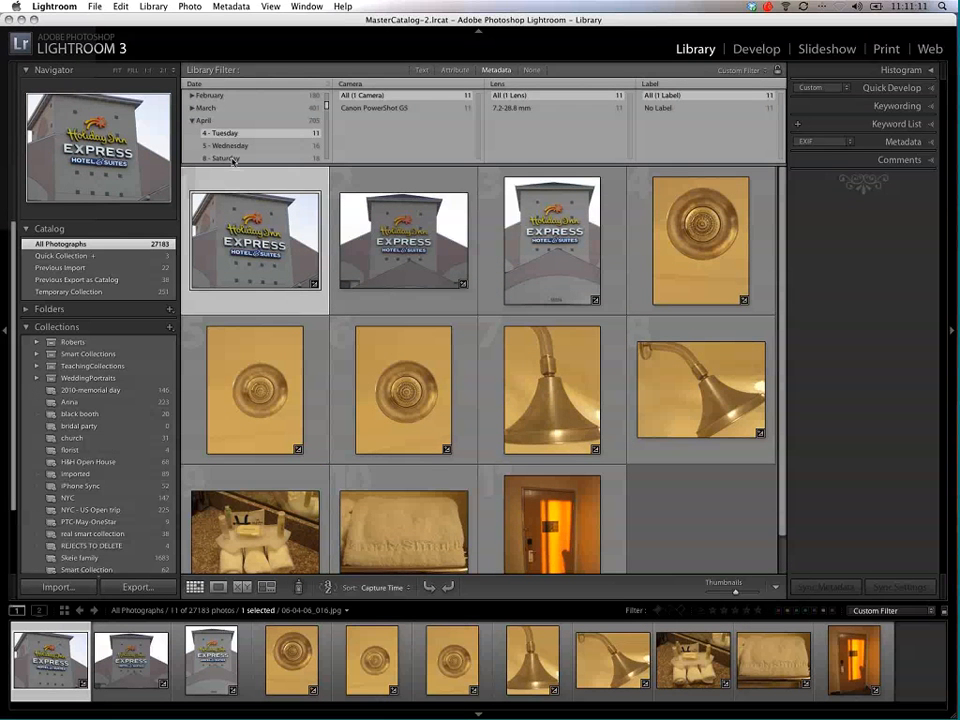
# Step: Widen the date filter to the whole year 2006 and limit it to the Canon PowerShot G5 camera
pyautogui.click(193, 123)
pyautogui.scroll(2, 195, 121)
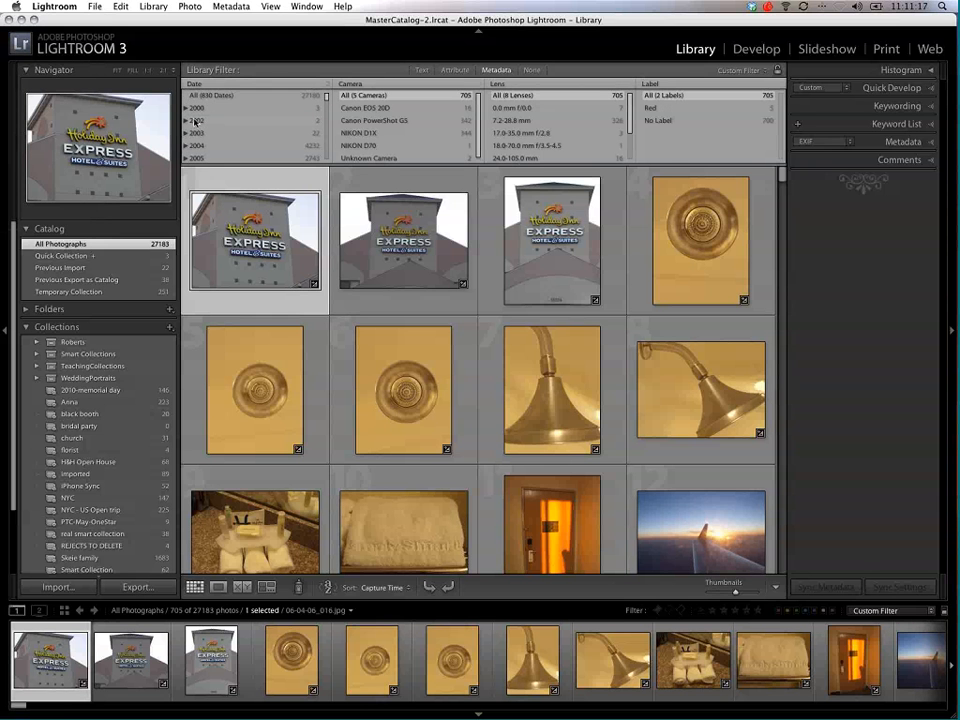
pyautogui.scroll(-2, 195, 121)
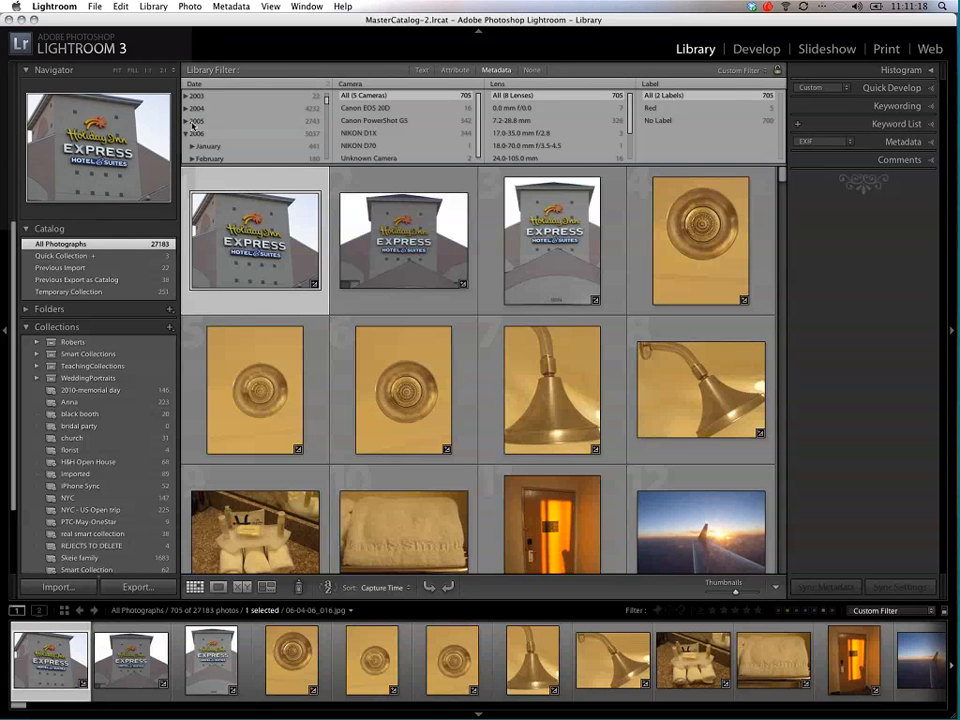
pyautogui.click(196, 131)
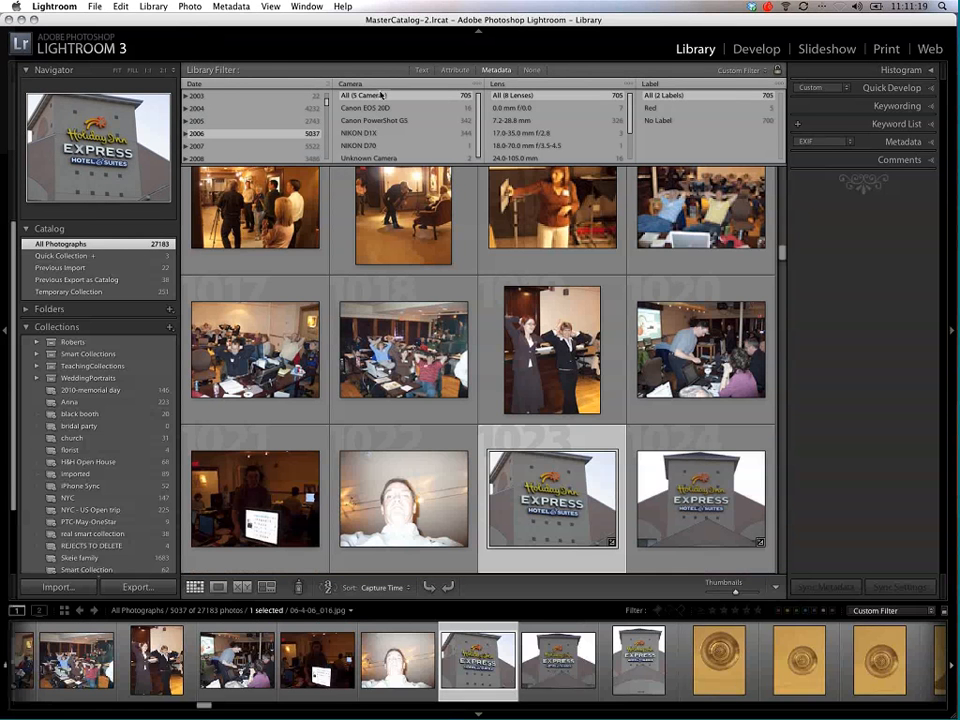
pyautogui.moveTo(480, 107)
pyautogui.mouseDown()
pyautogui.moveTo(478, 141)
pyautogui.moveTo(476, 124)
pyautogui.mouseUp()
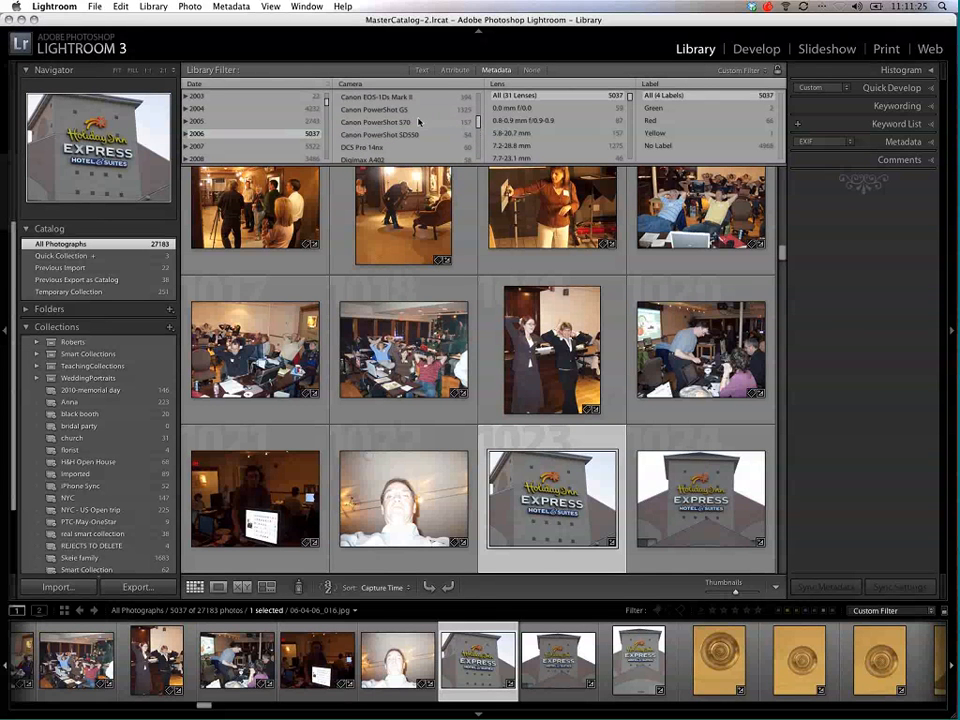
pyautogui.click(401, 110)
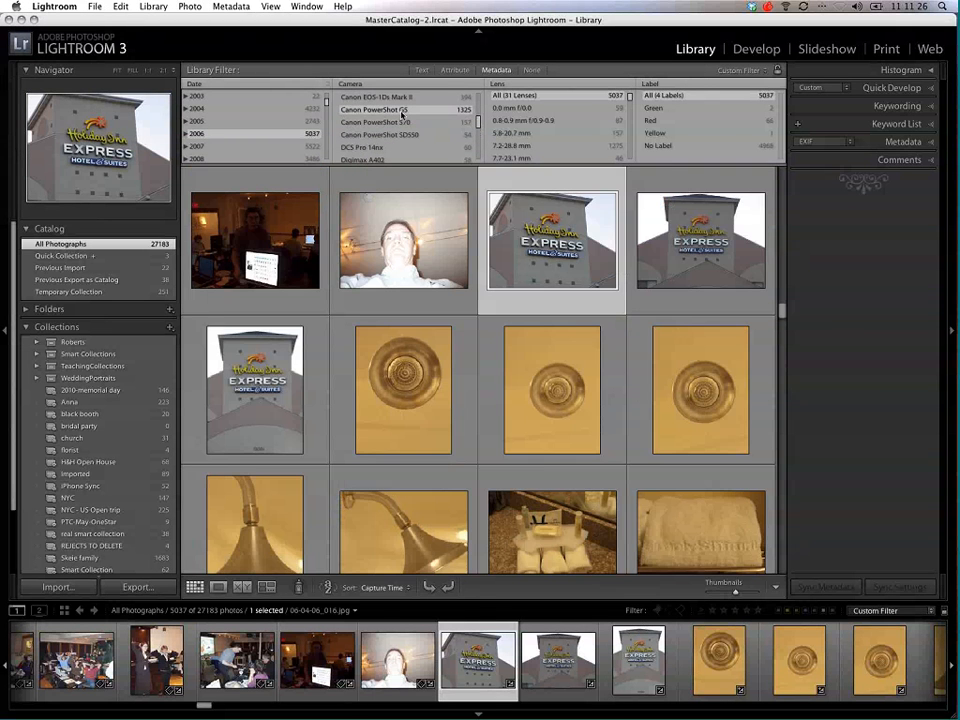
# Step: Browse the thumbnails of the 2006 photos taken with the Canon PowerShot G5
pyautogui.scroll(-10, 435, 273)
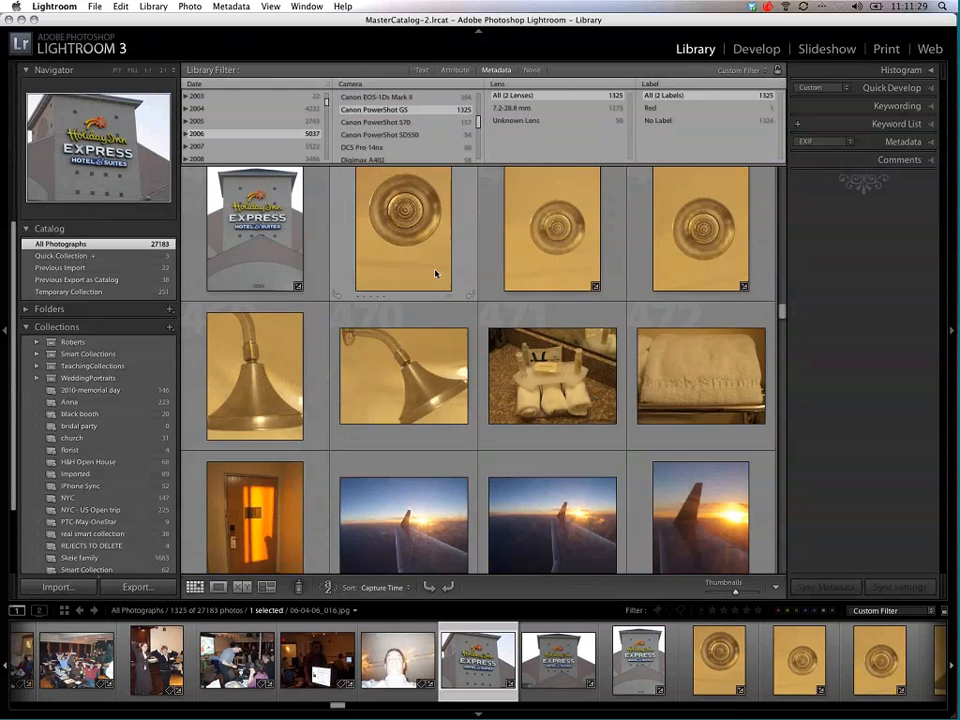
pyautogui.scroll(-8, 435, 273)
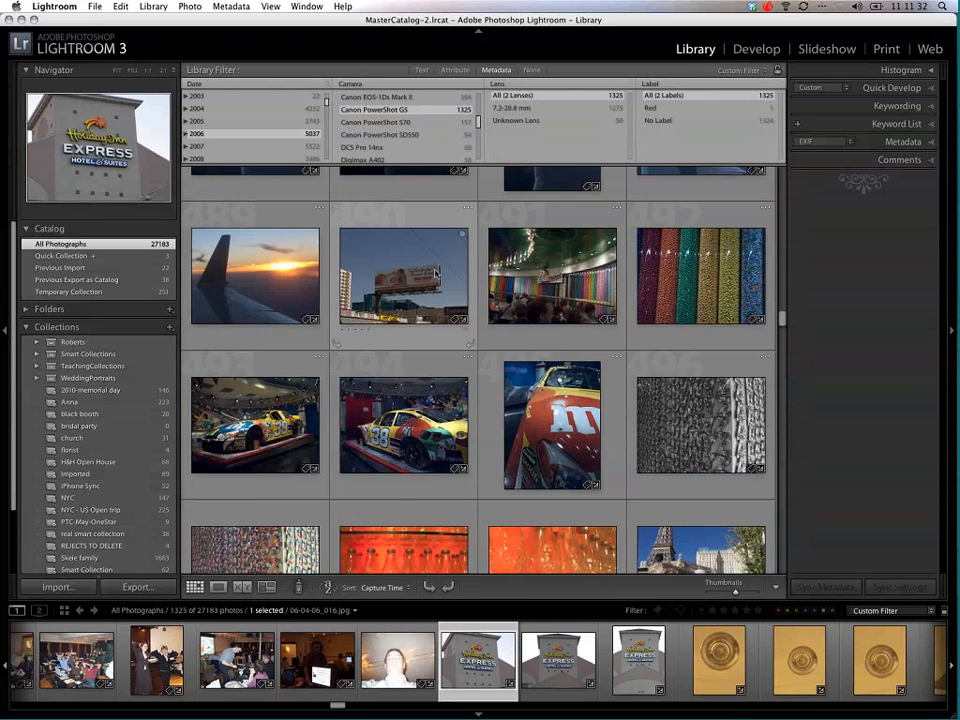
pyautogui.scroll(-3, 435, 273)
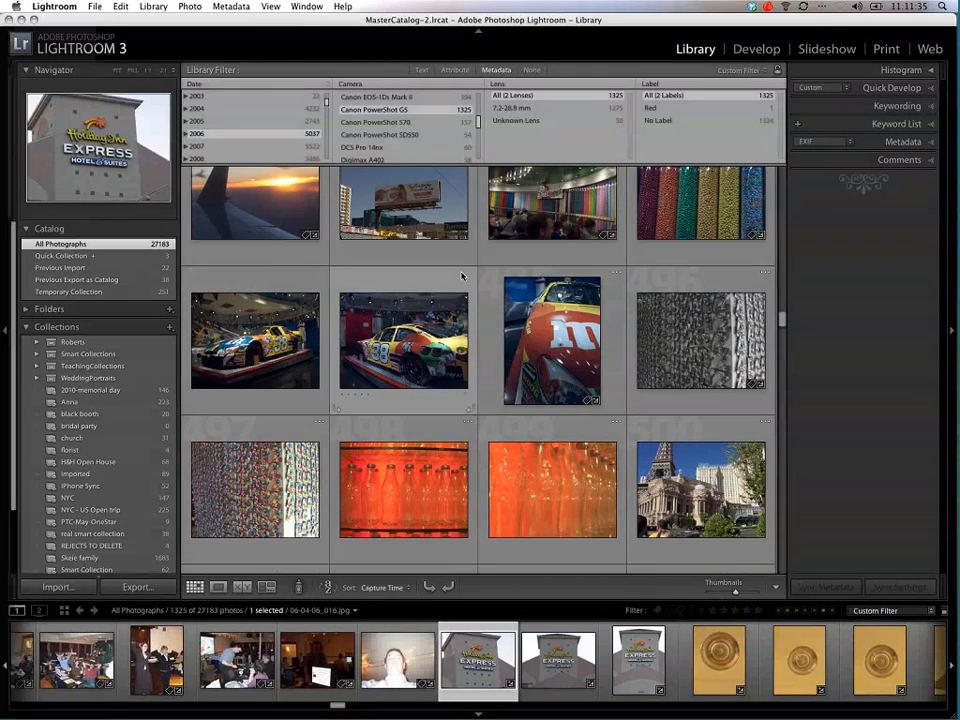
pyautogui.scroll(-12, 462, 276)
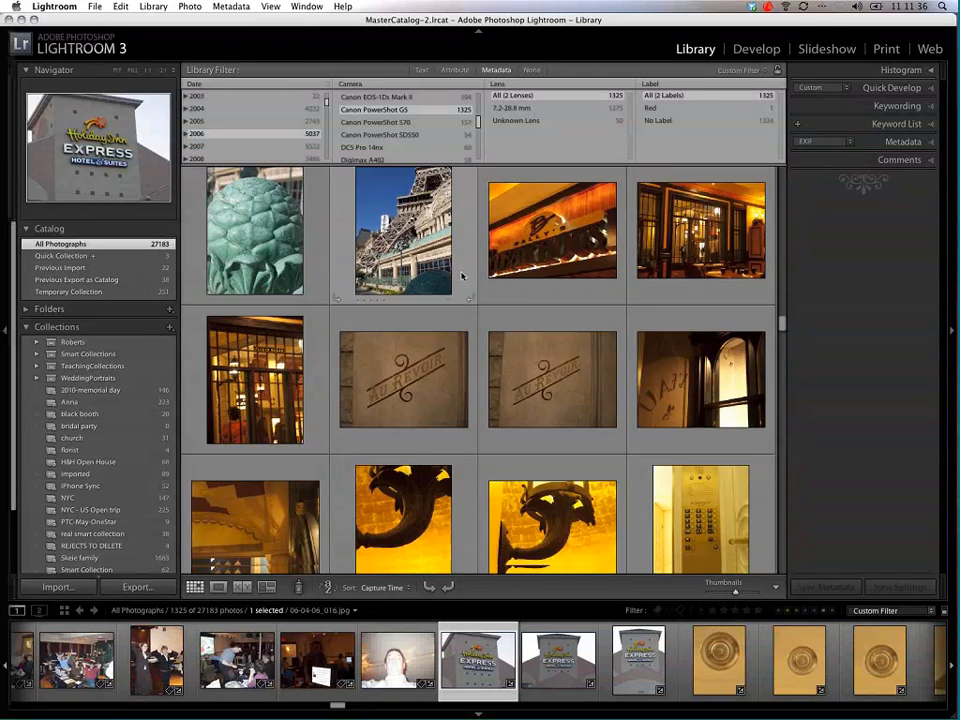
pyautogui.scroll(-9, 462, 276)
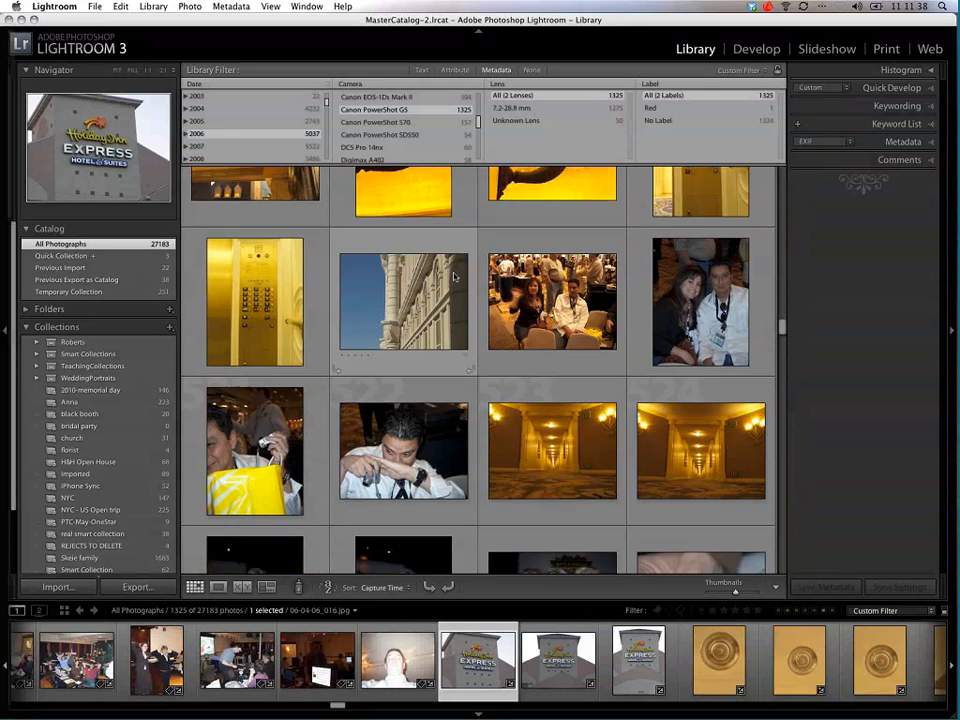
pyautogui.scroll(-8, 455, 276)
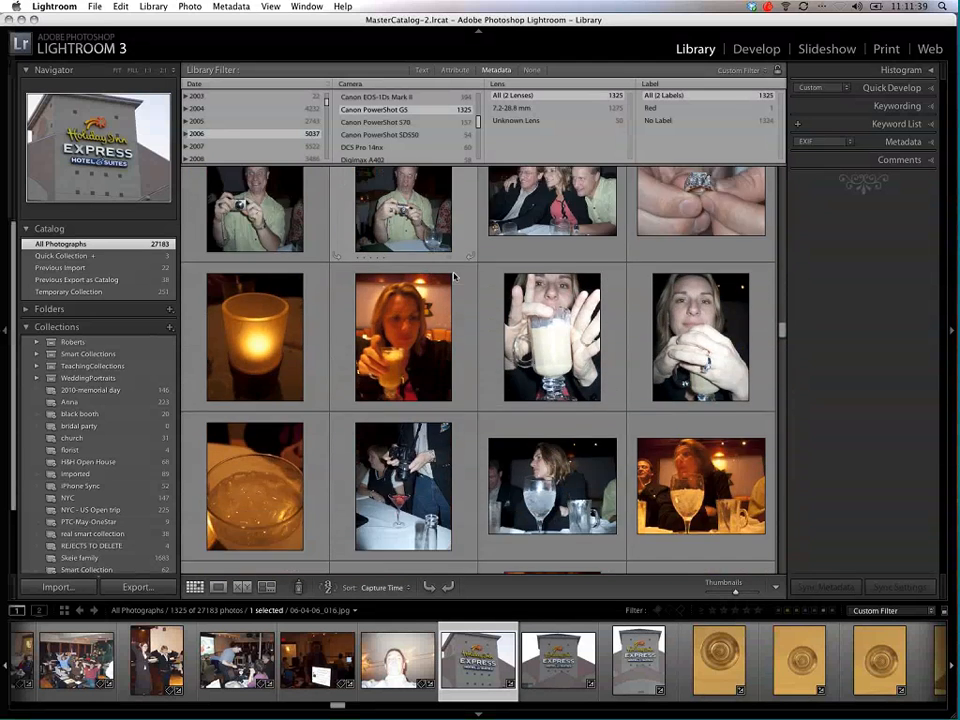
pyautogui.scroll(-12, 455, 276)
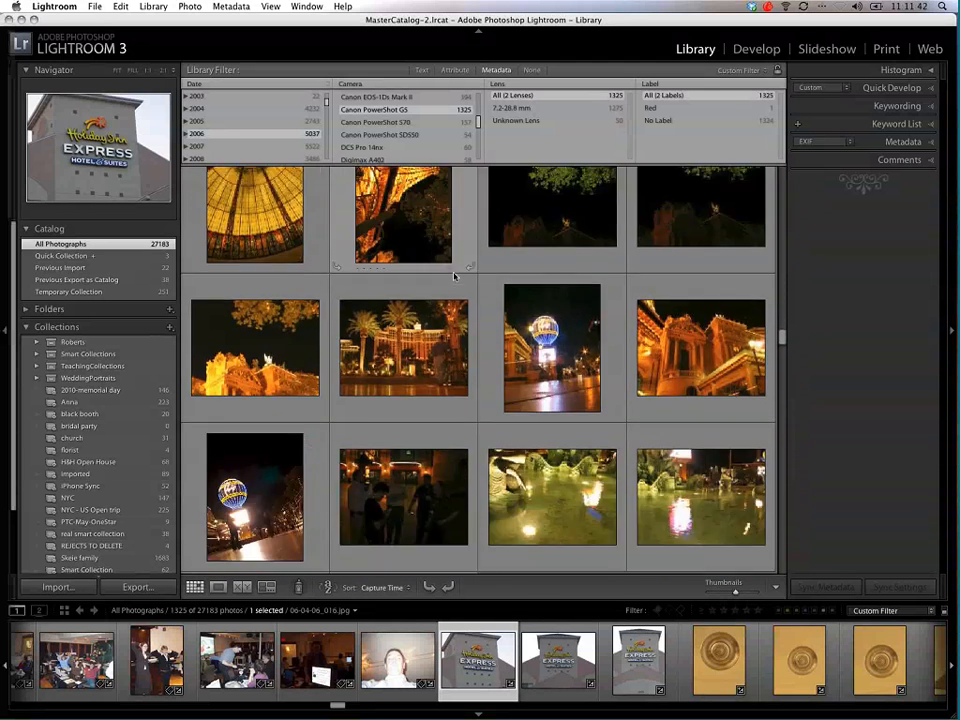
pyautogui.scroll(-12, 455, 276)
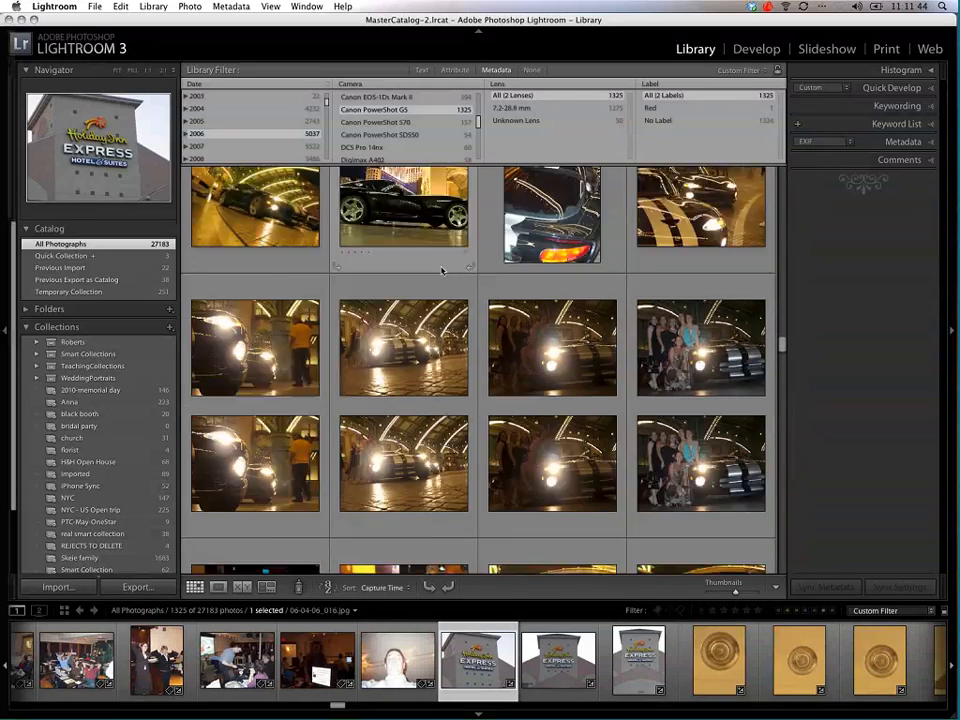
pyautogui.scroll(-3, 442, 270)
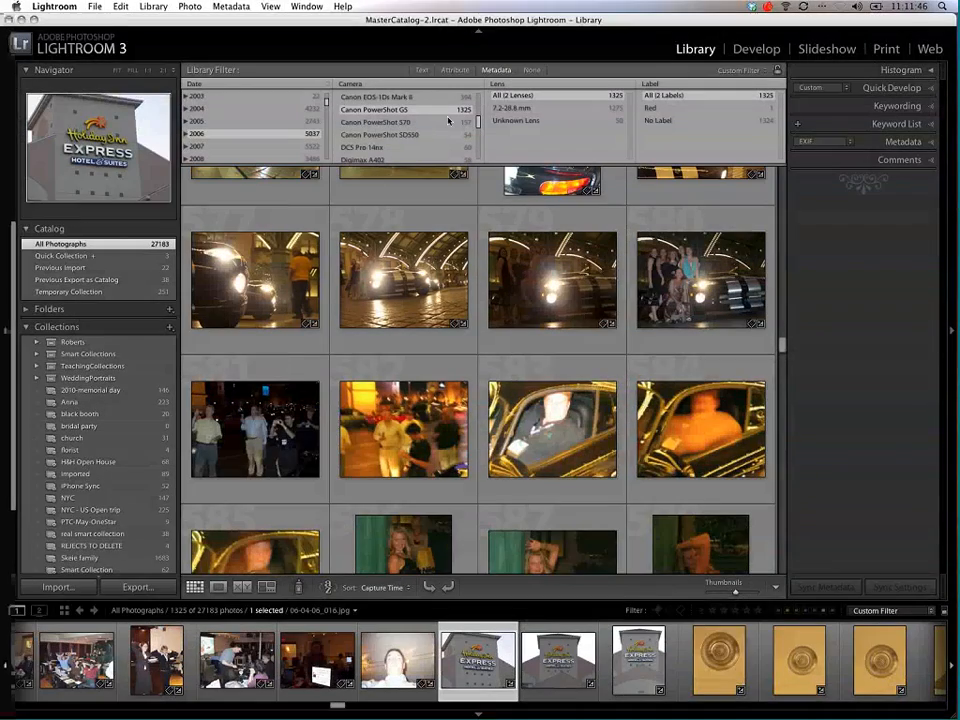
# Step: Switch the 2006 camera filter to Canon PowerShot S70 and look through its photos
pyautogui.click(432, 122)
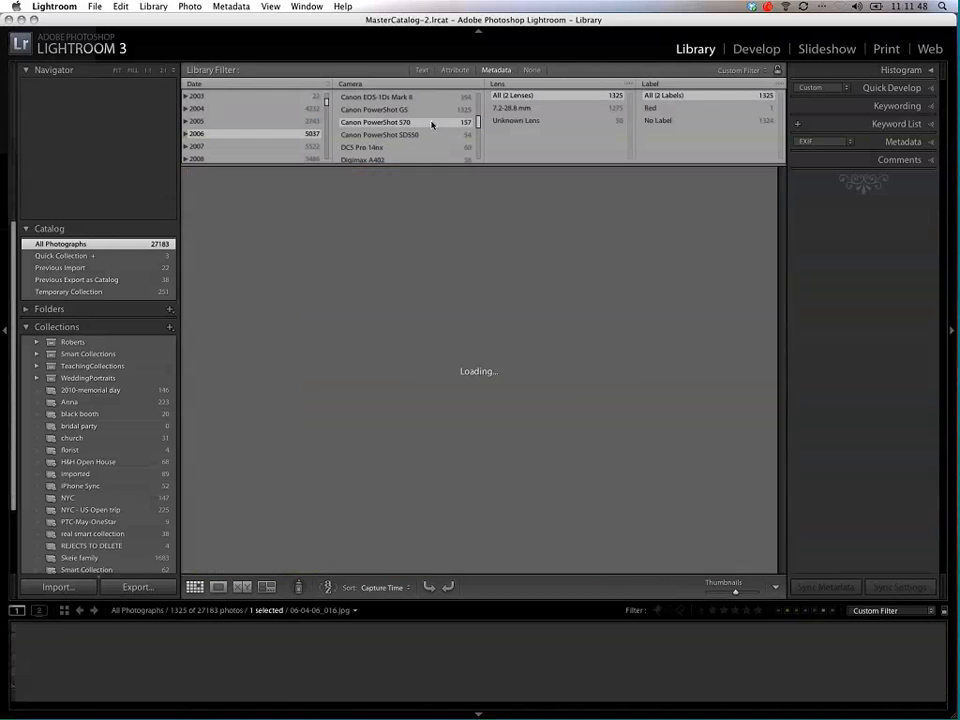
pyautogui.scroll(-8, 490, 276)
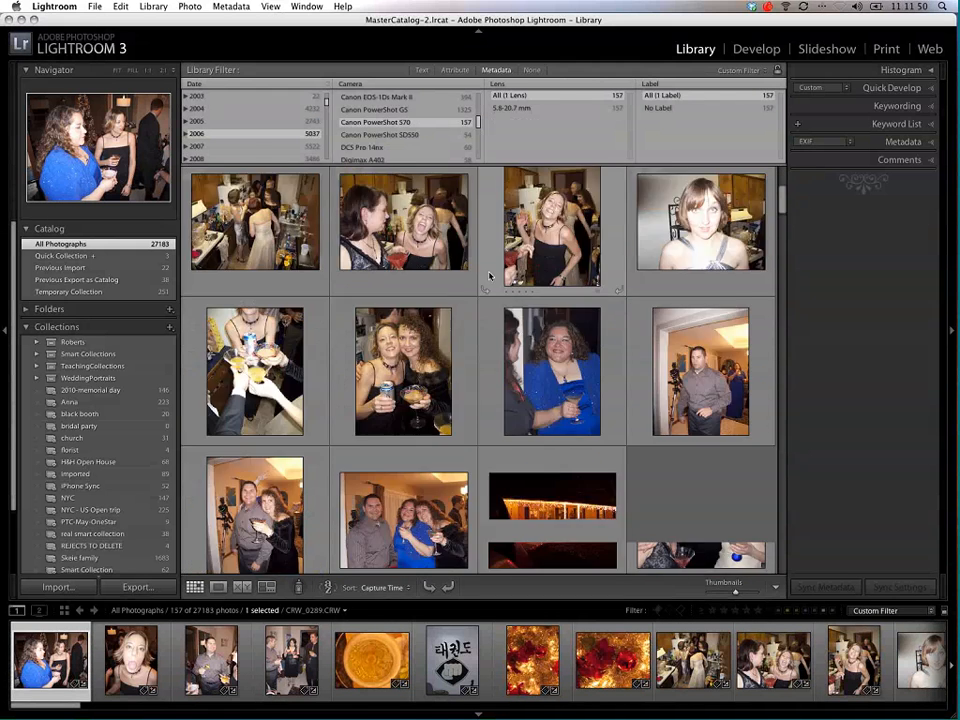
pyautogui.scroll(-5, 419, 132)
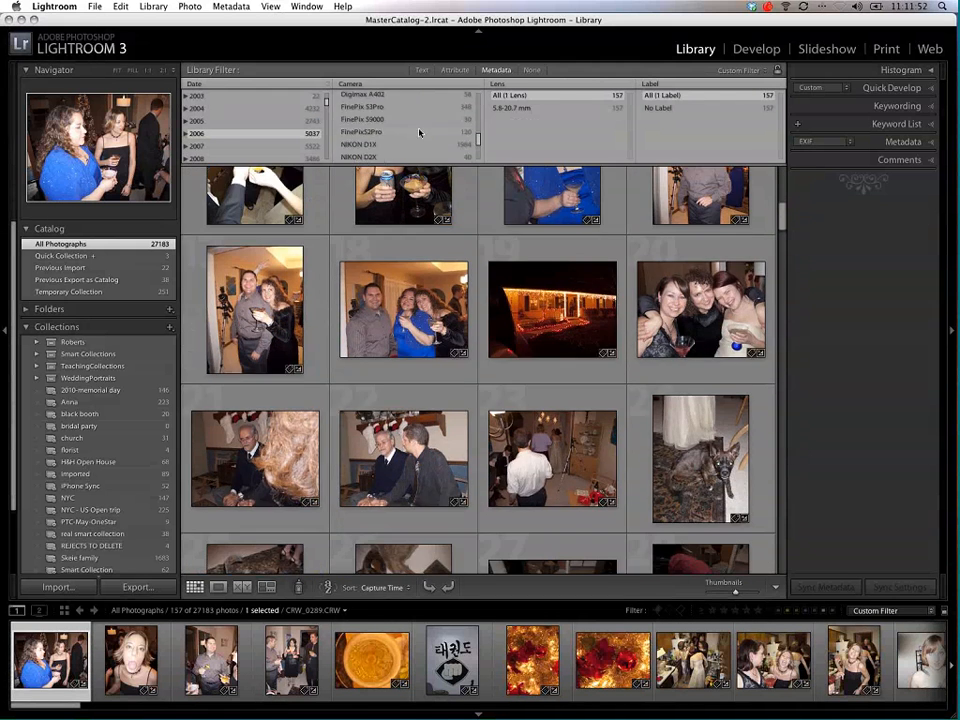
# Step: Filter the 2006 photos to the NIKON D2X camera, and reset the camera filter to all cameras
pyautogui.click(396, 112)
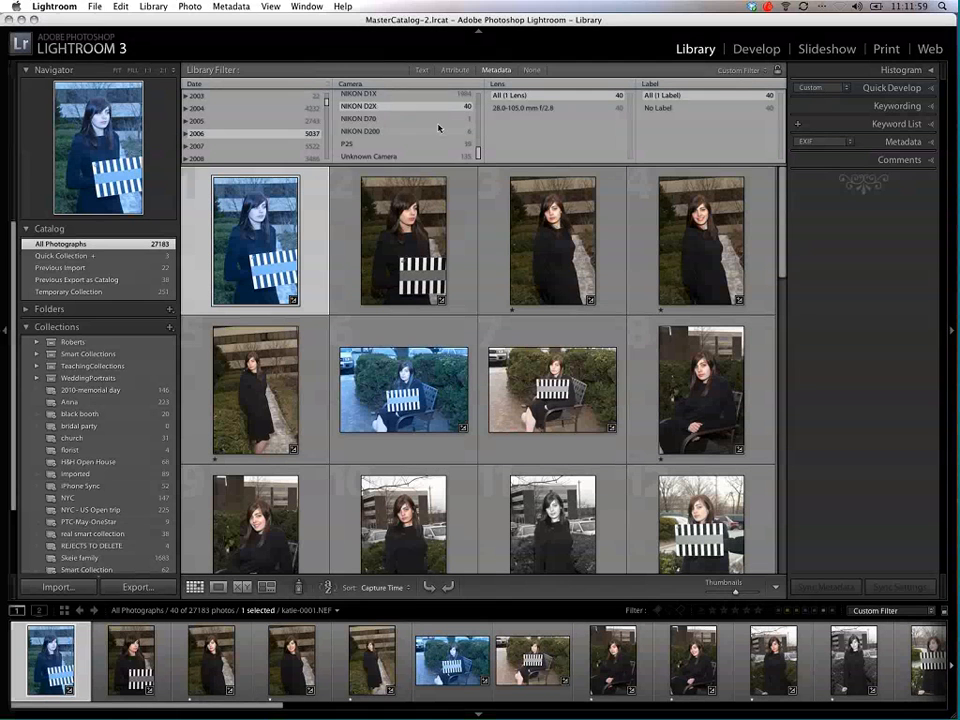
pyautogui.scroll(10, 439, 128)
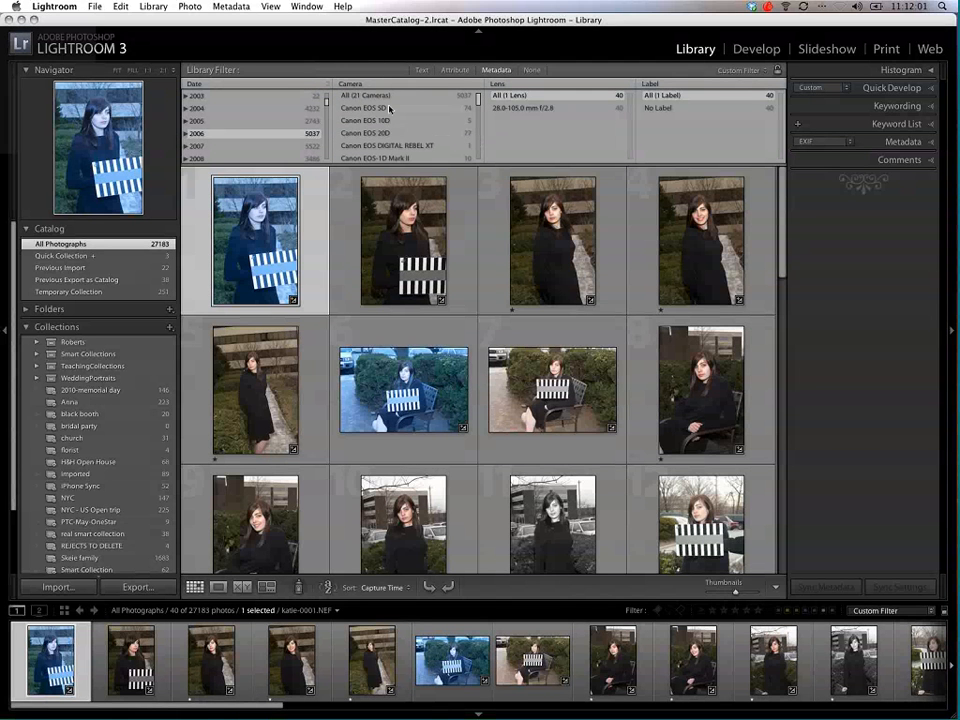
pyautogui.click(377, 96)
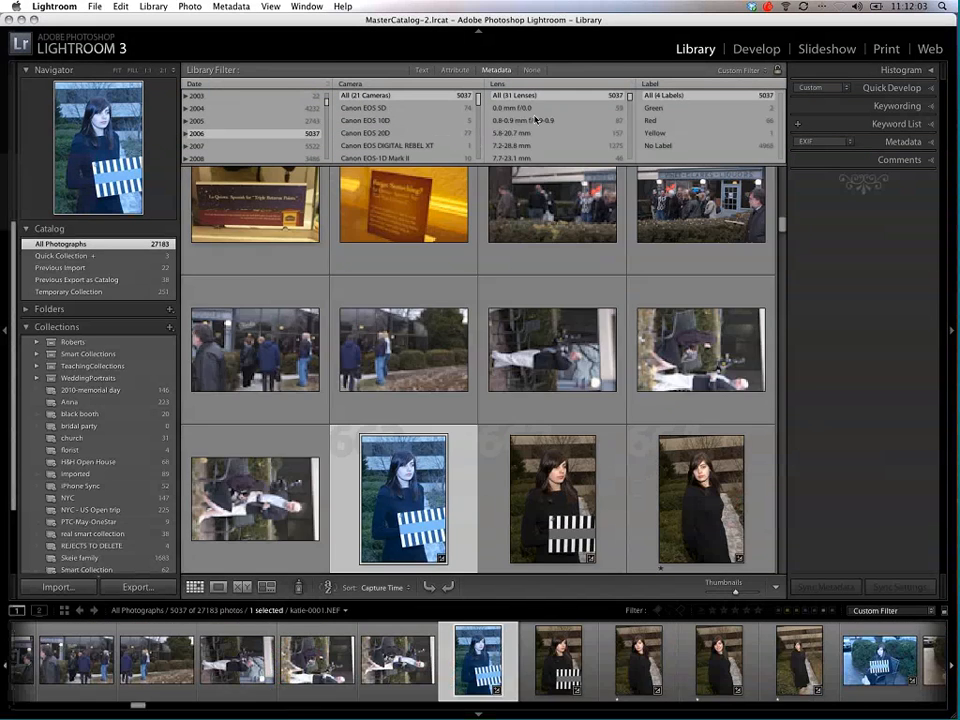
# Step: Replace the Lens criterion in the metadata filter with ISO Speed and look through the available ISO values
pyautogui.scroll(-3, 536, 119)
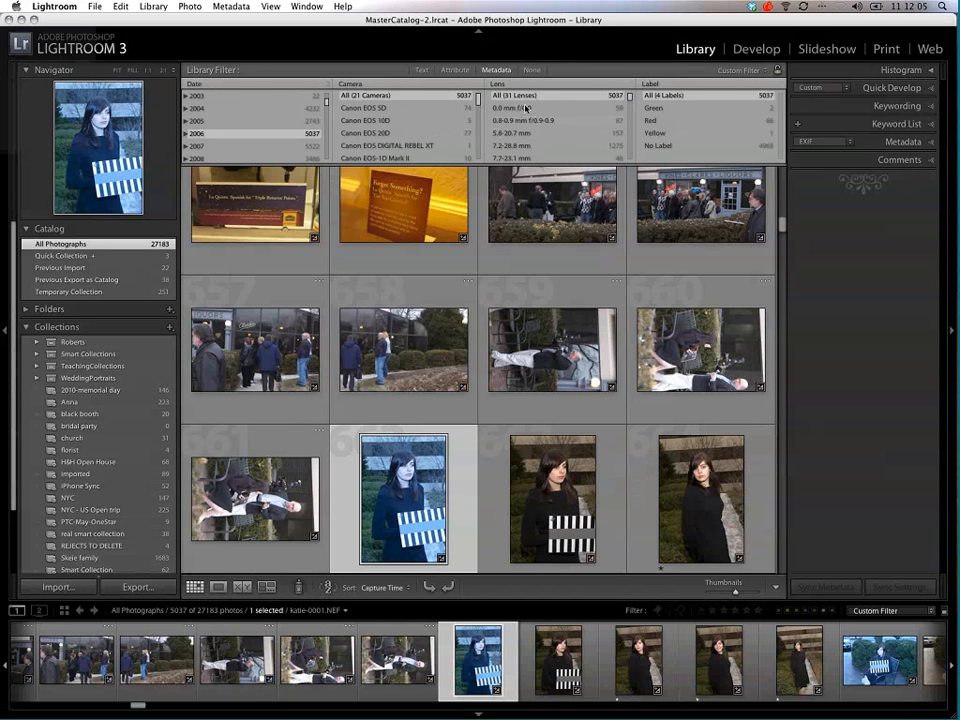
pyautogui.click(499, 83)
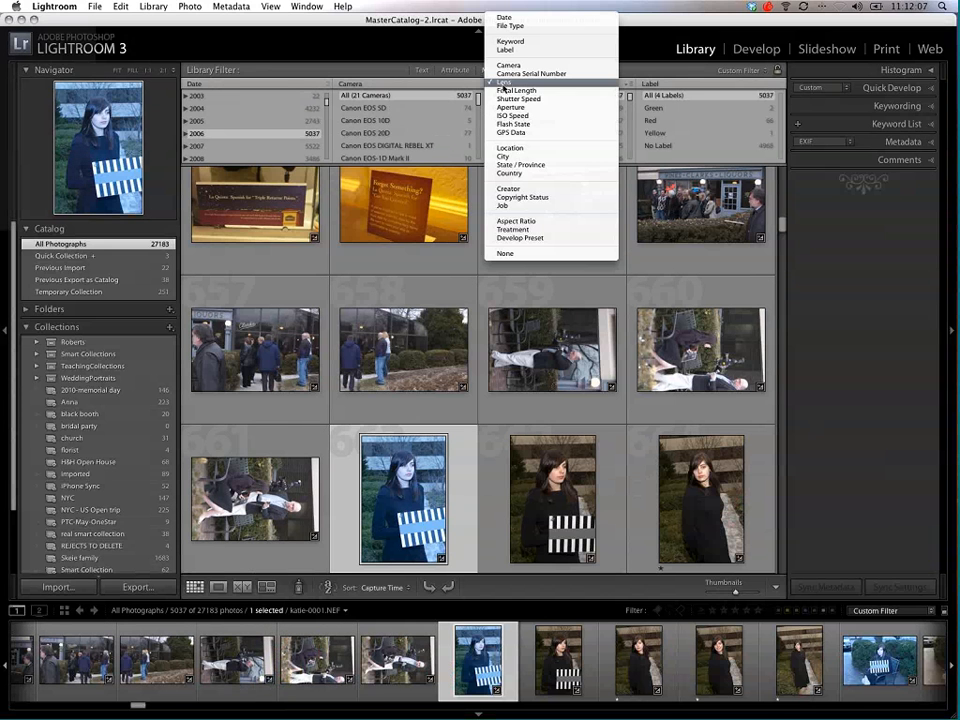
pyautogui.click(518, 115)
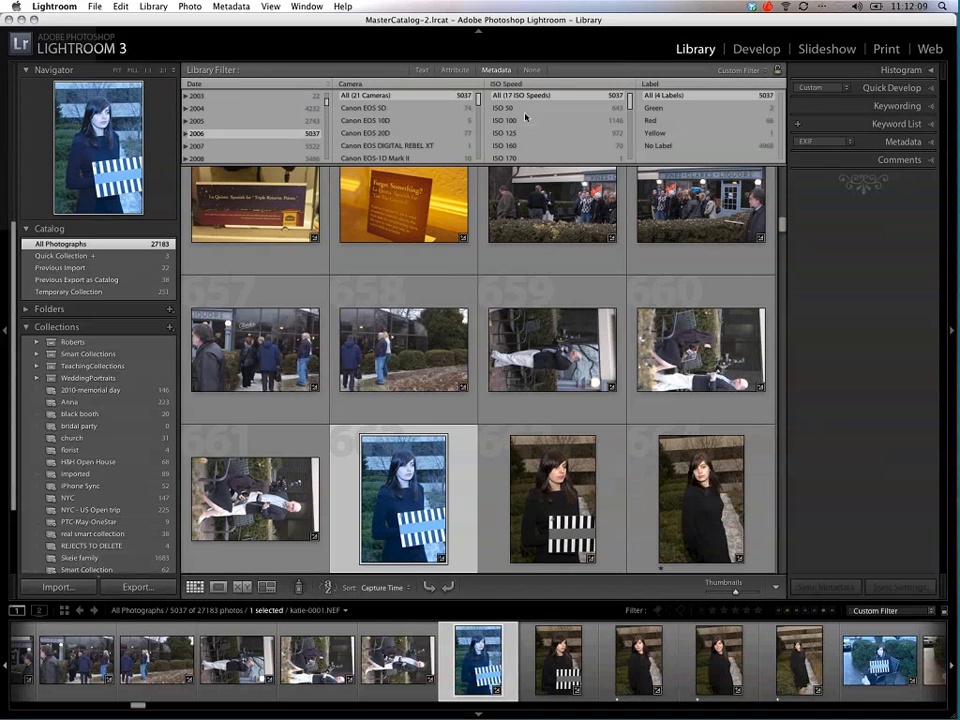
pyautogui.scroll(-5, 530, 130)
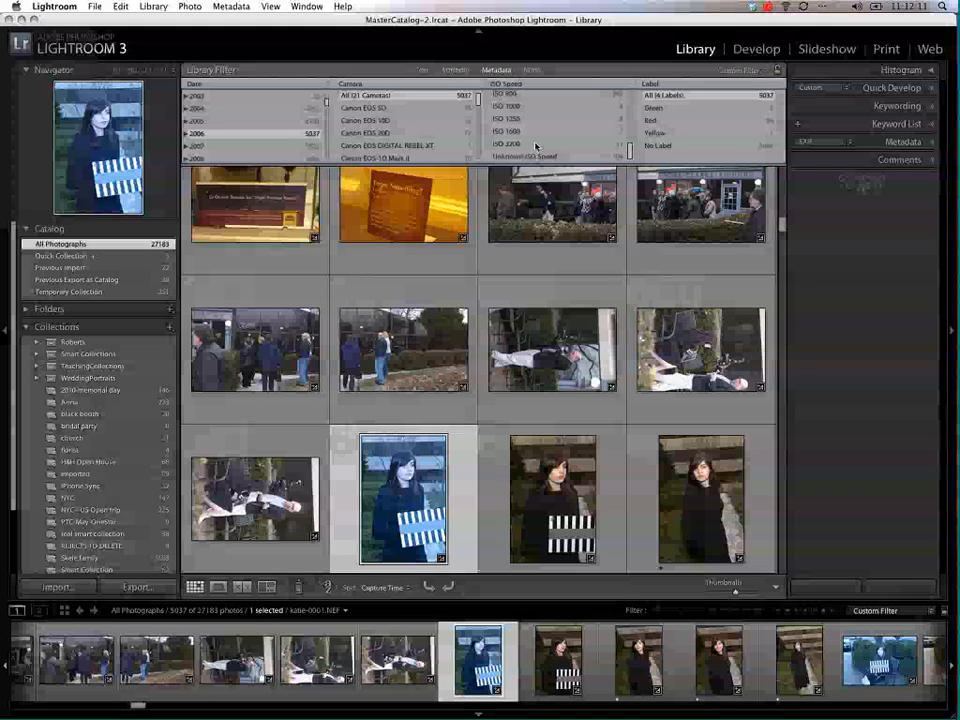
# Step: Filter the 2006 photos to ISO 3200 and look through the matching photos
pyautogui.scroll(2, 532, 142)
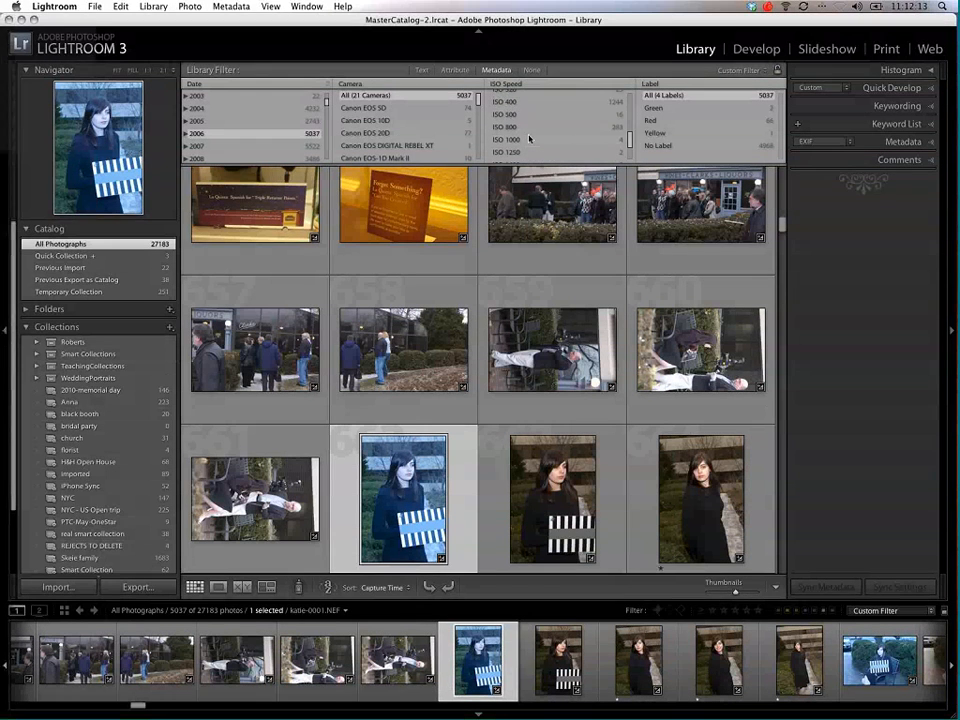
pyautogui.scroll(-2, 529, 139)
pyautogui.click(522, 150)
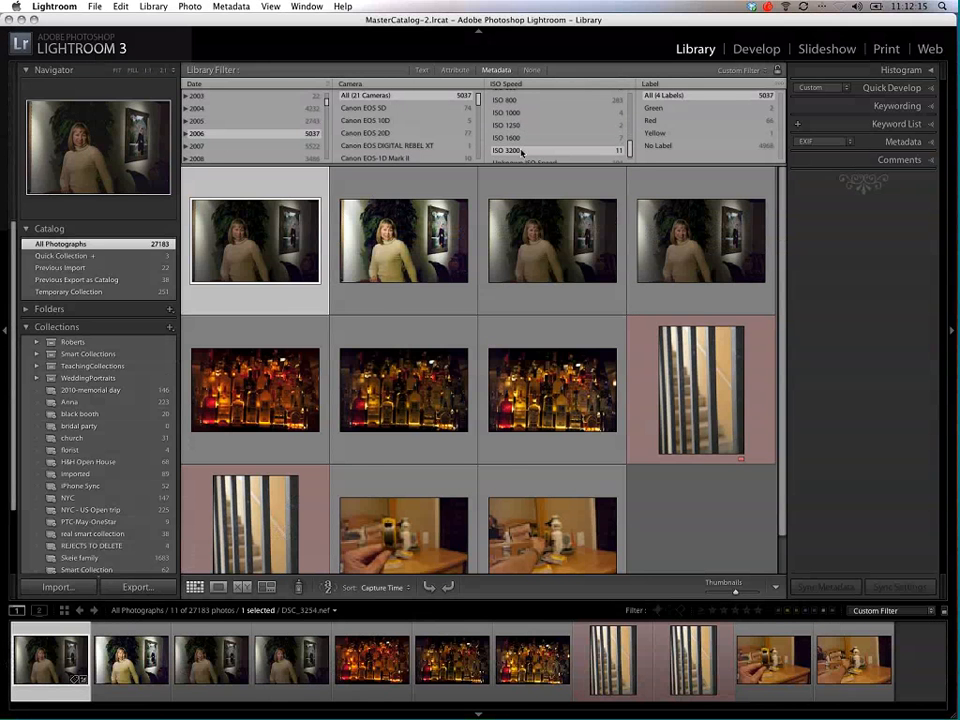
pyautogui.scroll(-1, 567, 367)
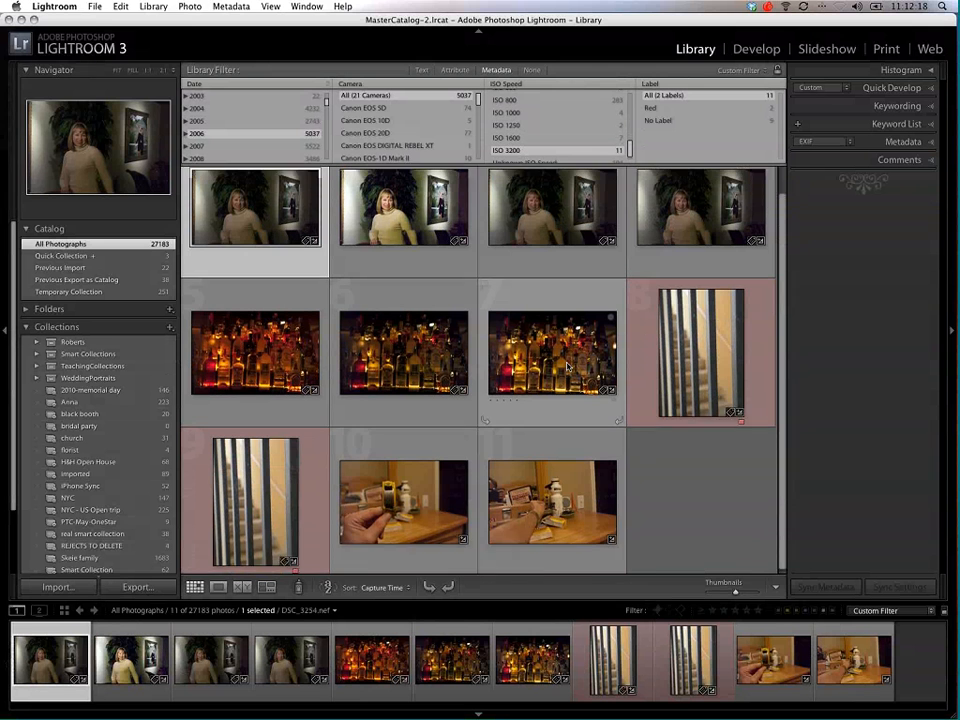
pyautogui.scroll(1, 567, 367)
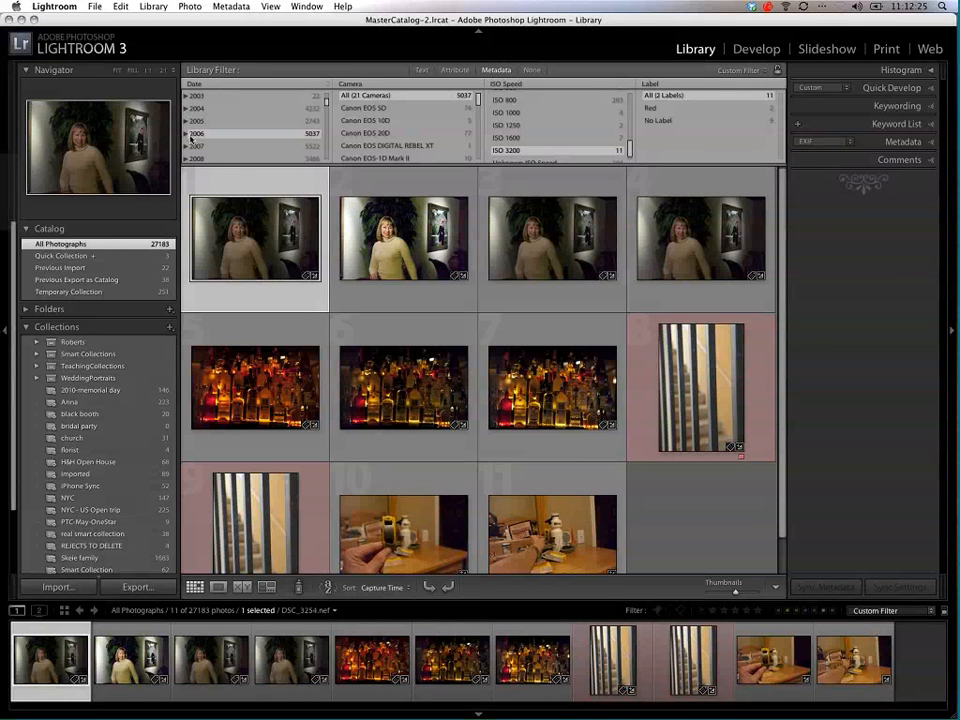
# Step: Reset the date filter to all dates and filter the catalog to ISO 25600
pyautogui.scroll(3, 226, 138)
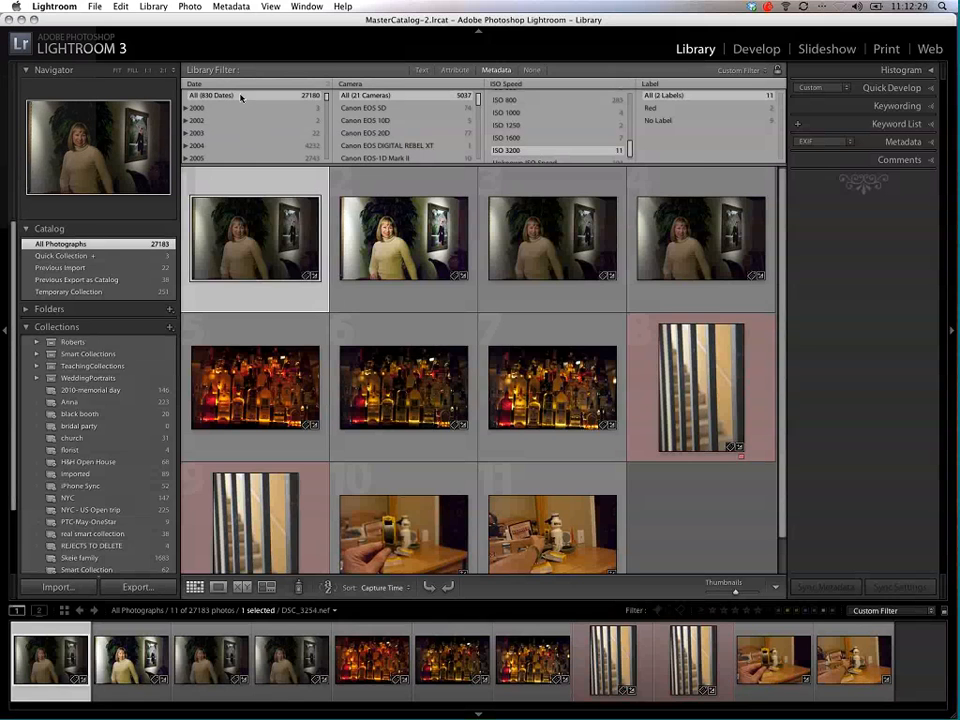
pyautogui.click(240, 97)
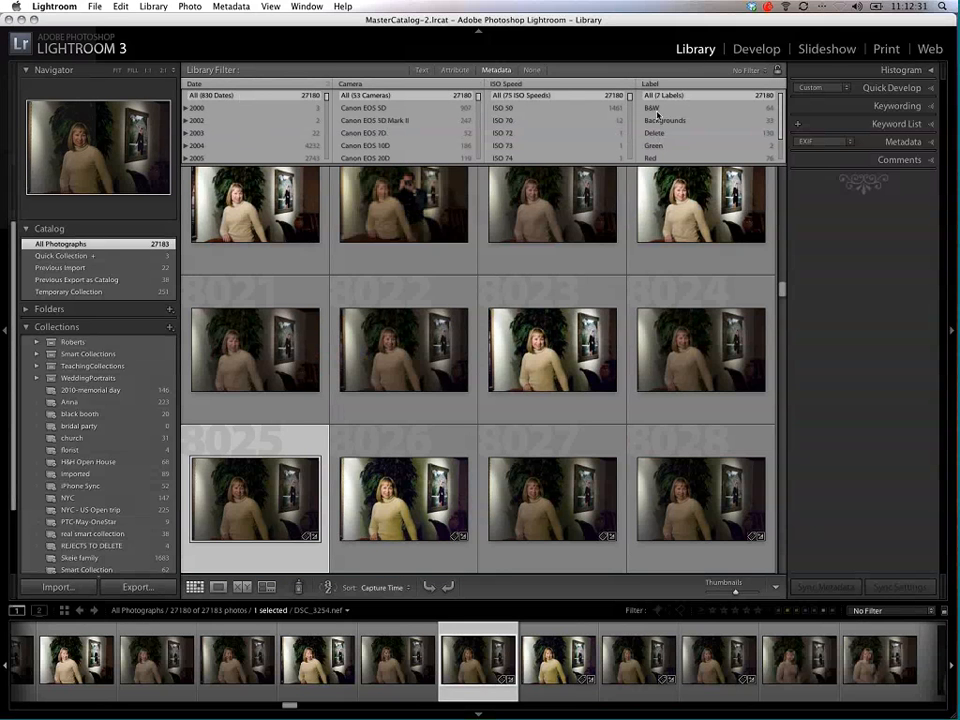
pyautogui.scroll(-1, 631, 110)
pyautogui.scroll(-3, 631, 136)
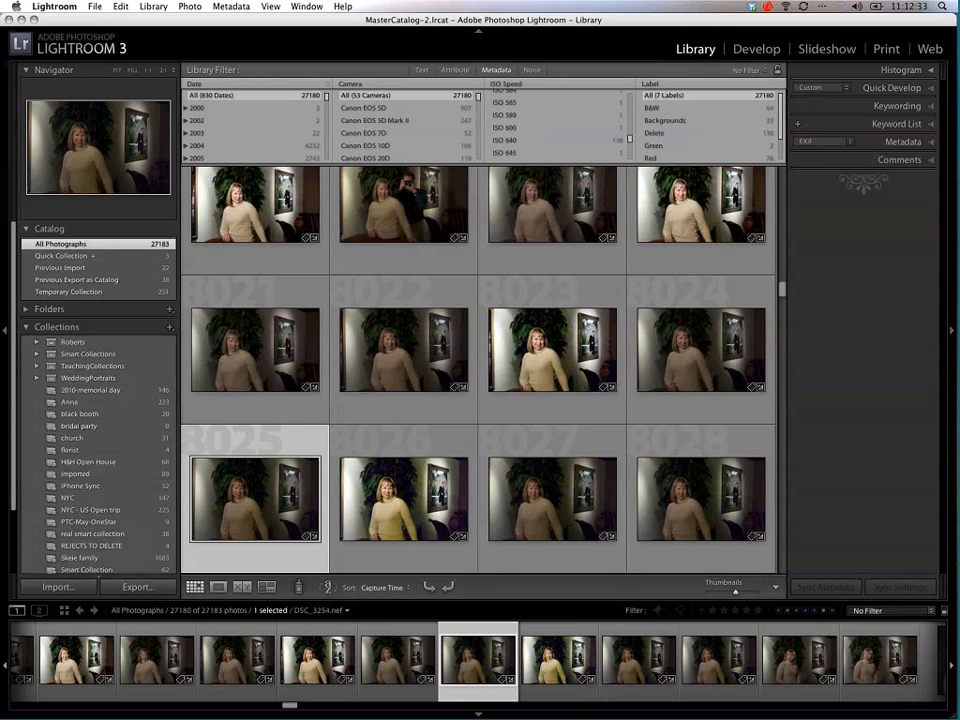
pyautogui.scroll(-3, 631, 149)
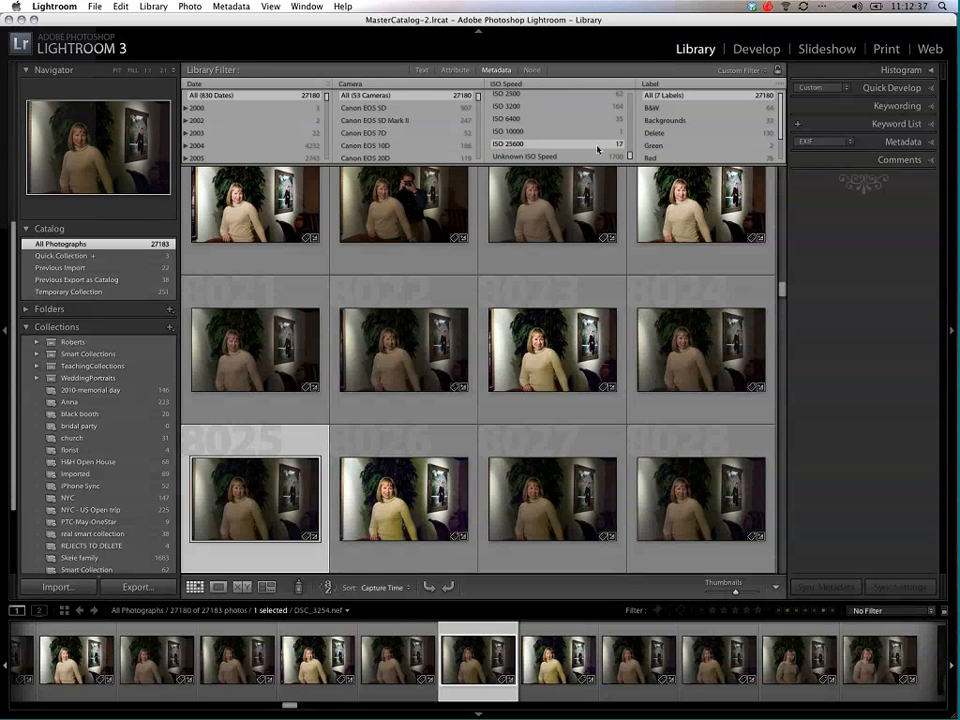
pyautogui.click(598, 149)
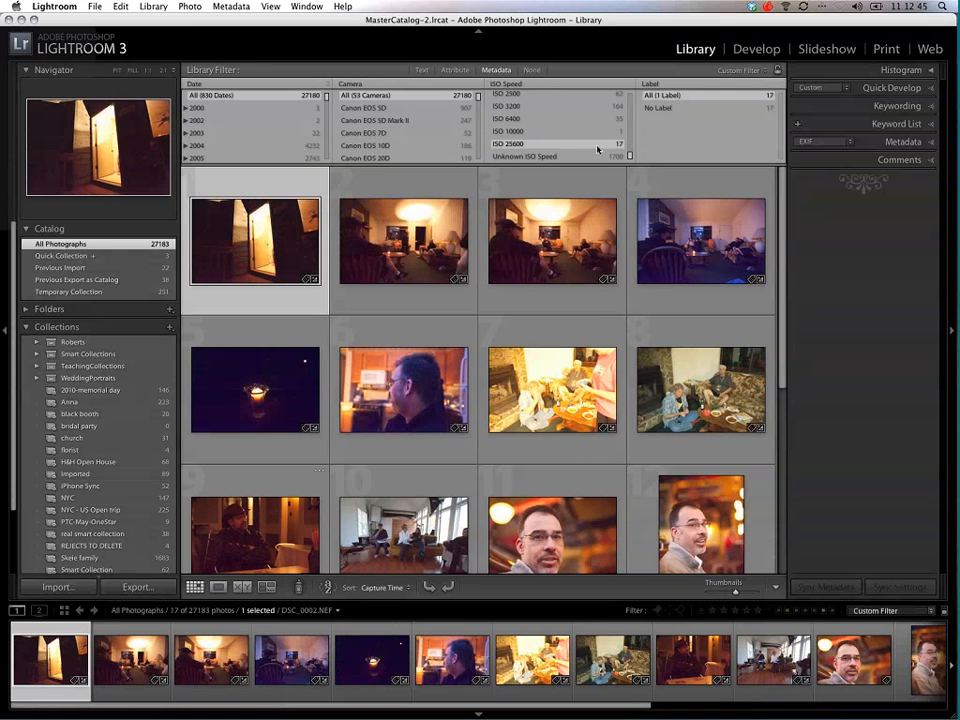
pyautogui.scroll(5, 543, 108)
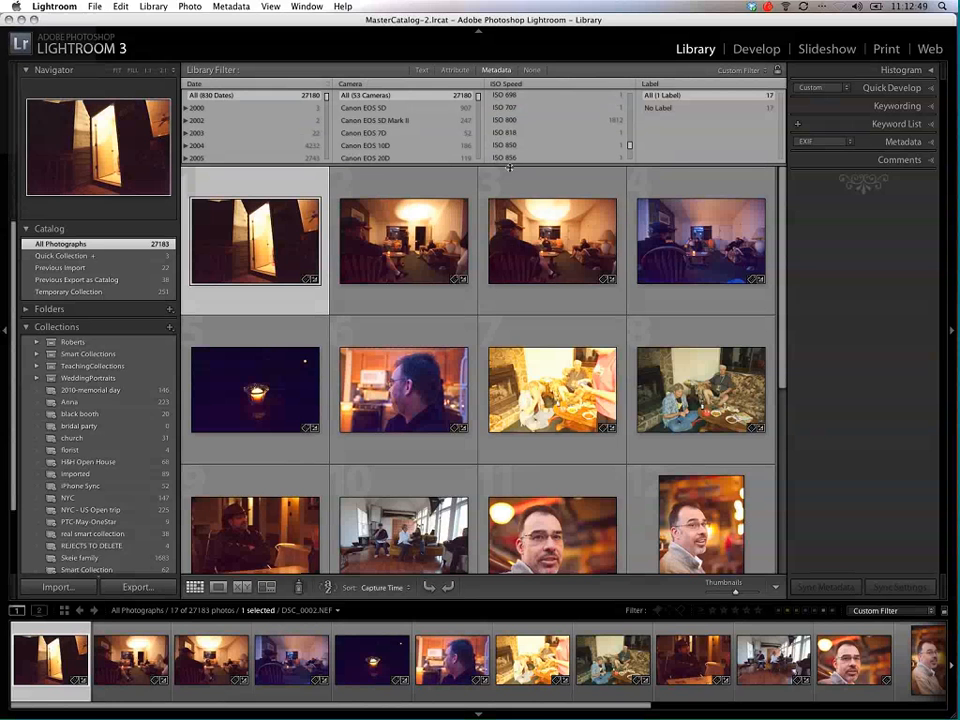
# Step: Add a text filter that searches the Keywords field for "Mini"
pyautogui.keyDown('shift'); pyautogui.click(421, 72); pyautogui.keyUp('shift')
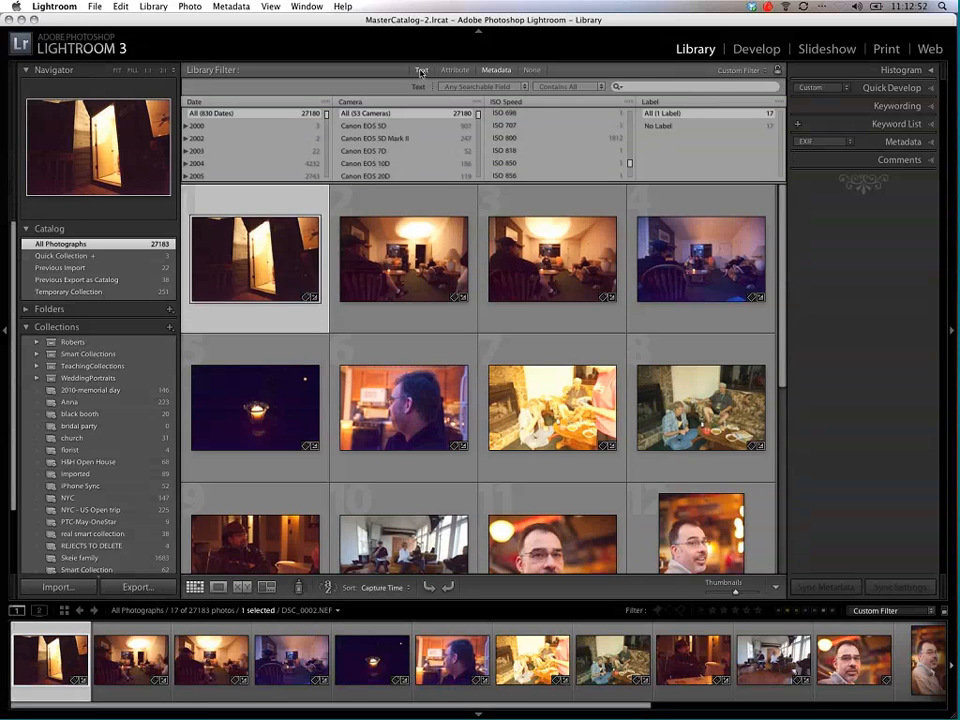
pyautogui.click(476, 87)
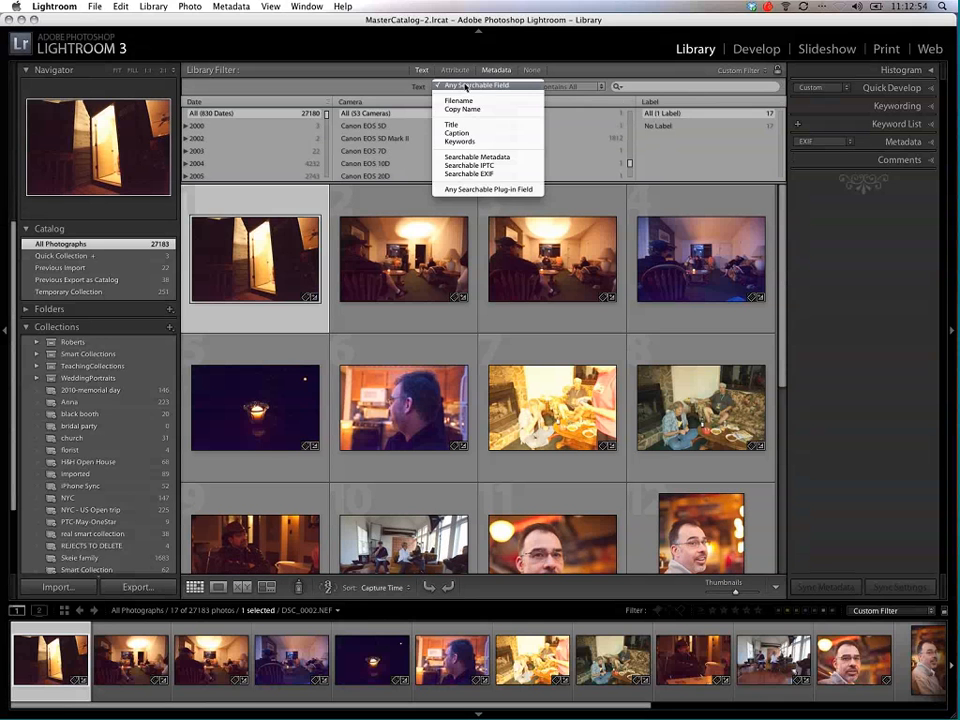
pyautogui.click(471, 142)
pyautogui.click(647, 87)
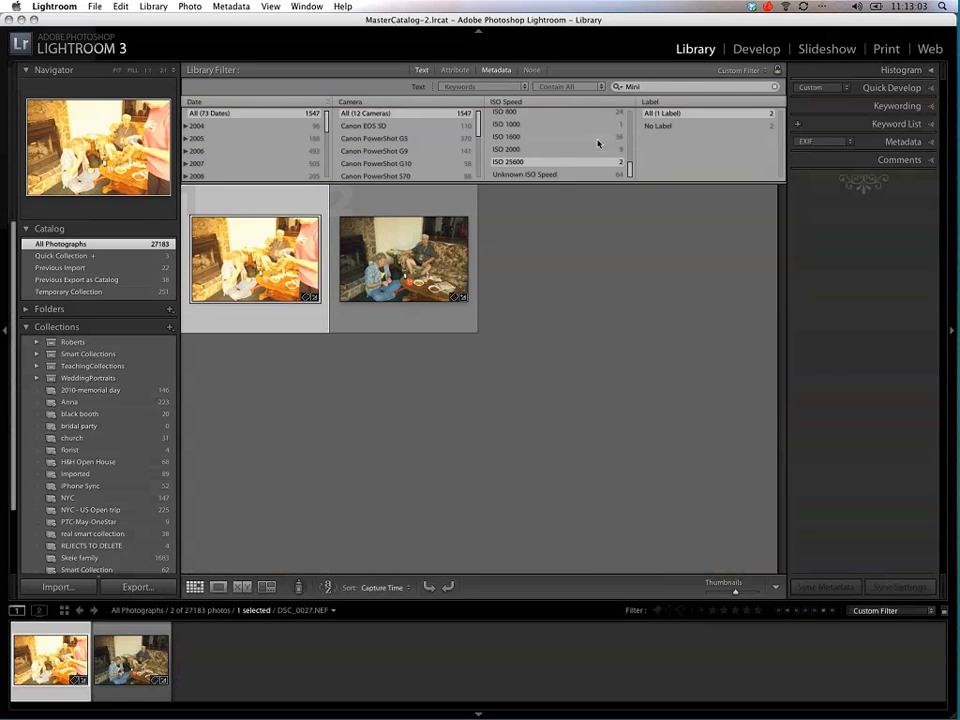
# Step: Reset the ISO Speed filter to all speeds and browse the photos with the Mini keyword
pyautogui.moveTo(630, 166); pyautogui.dragTo(628, 111)
pyautogui.click(528, 115)
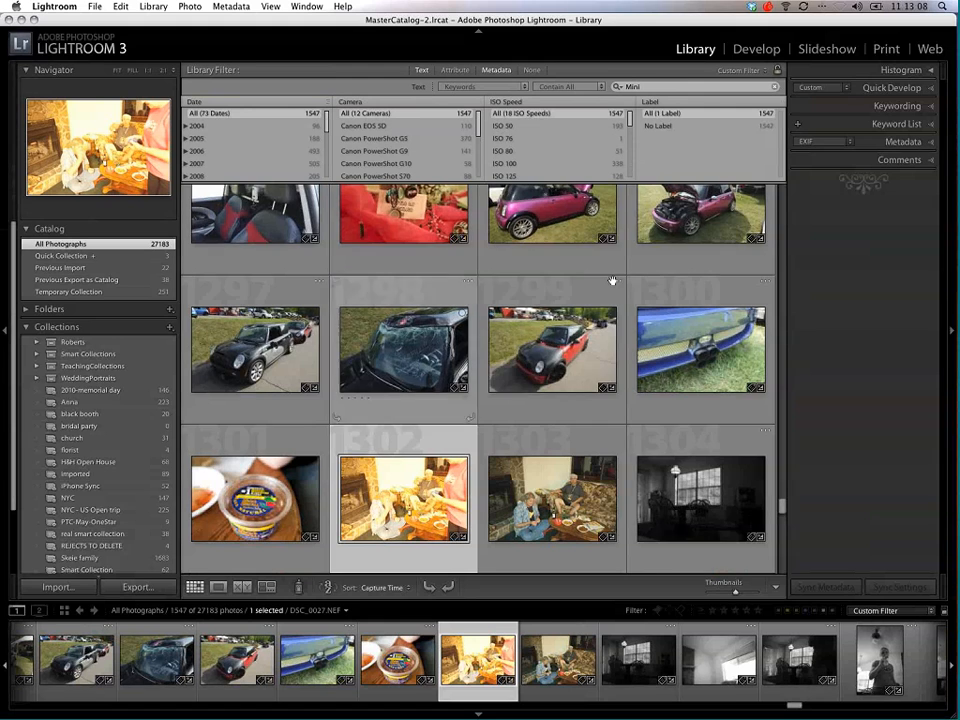
pyautogui.scroll(-1, 613, 282)
pyautogui.scroll(-10, 613, 284)
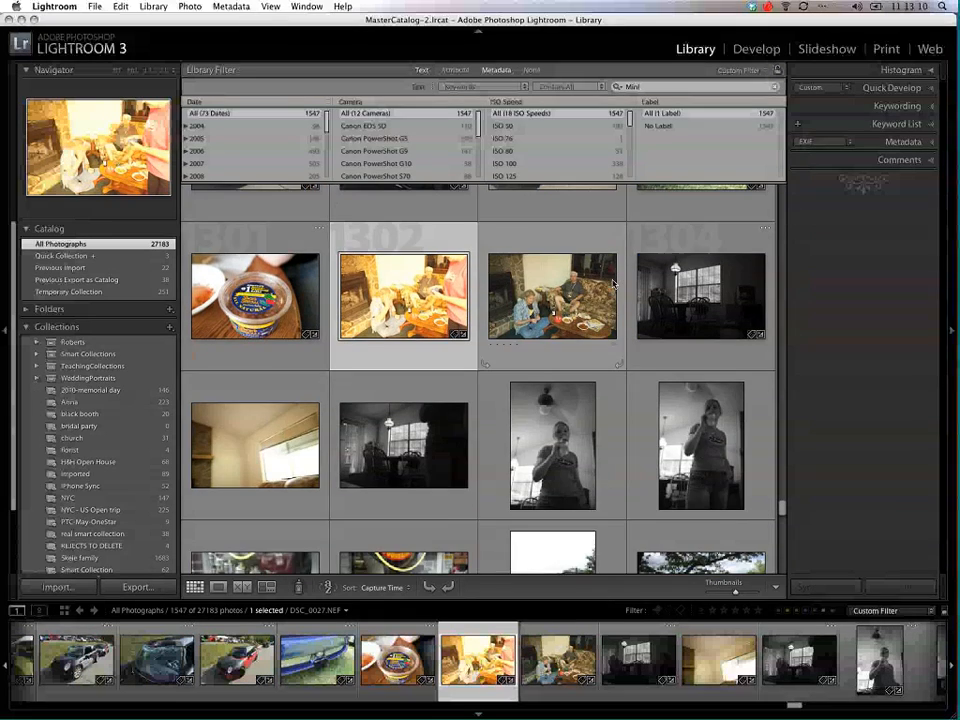
pyautogui.scroll(-10, 613, 284)
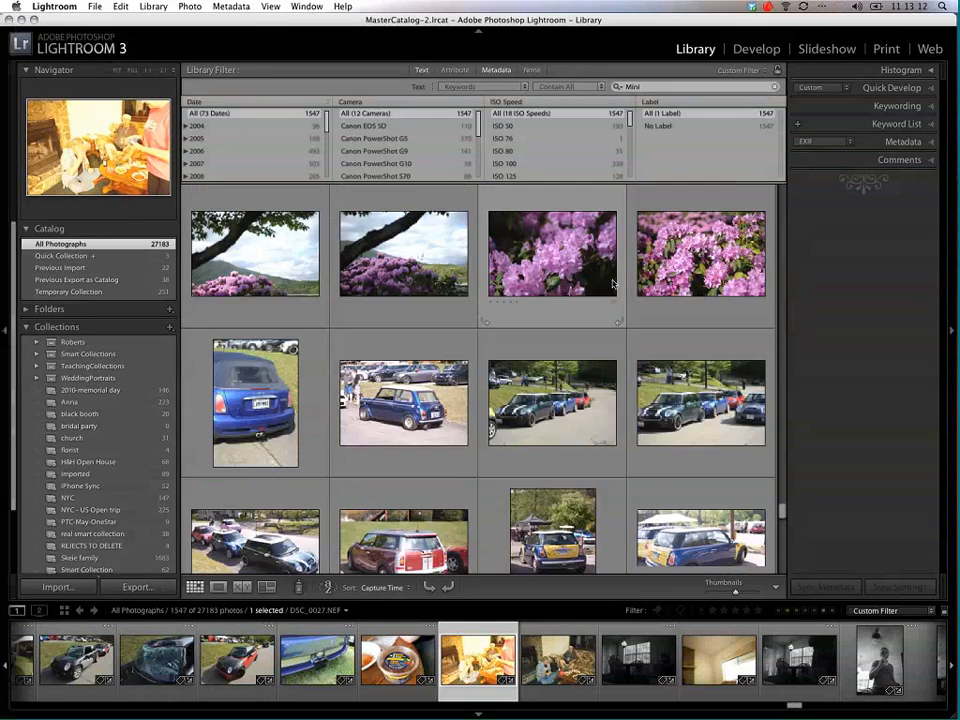
pyautogui.scroll(-10, 613, 284)
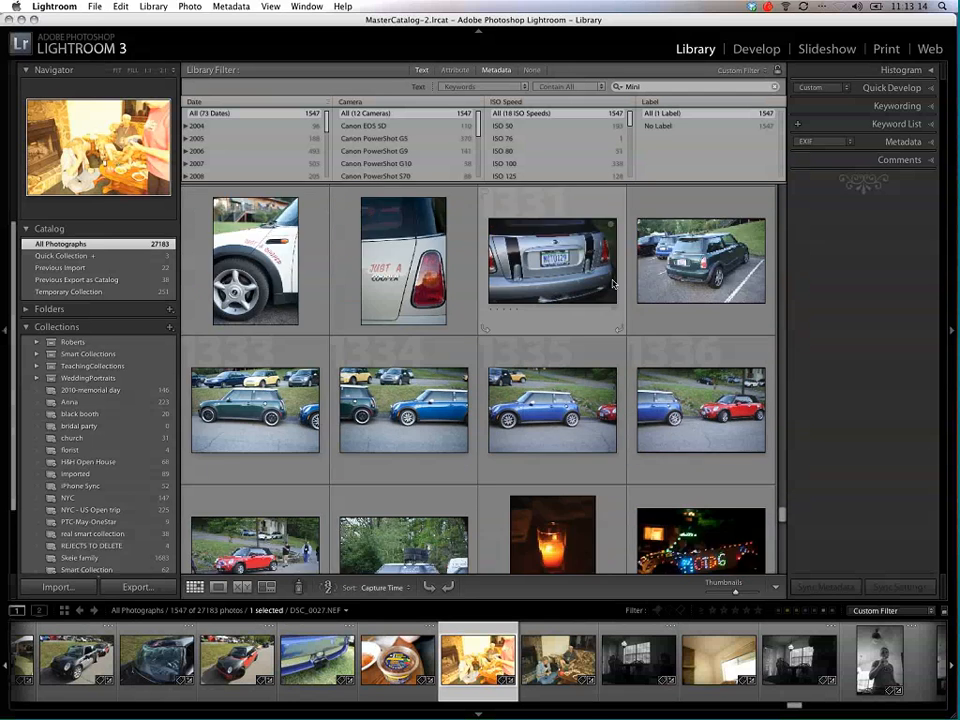
pyautogui.scroll(-6, 613, 284)
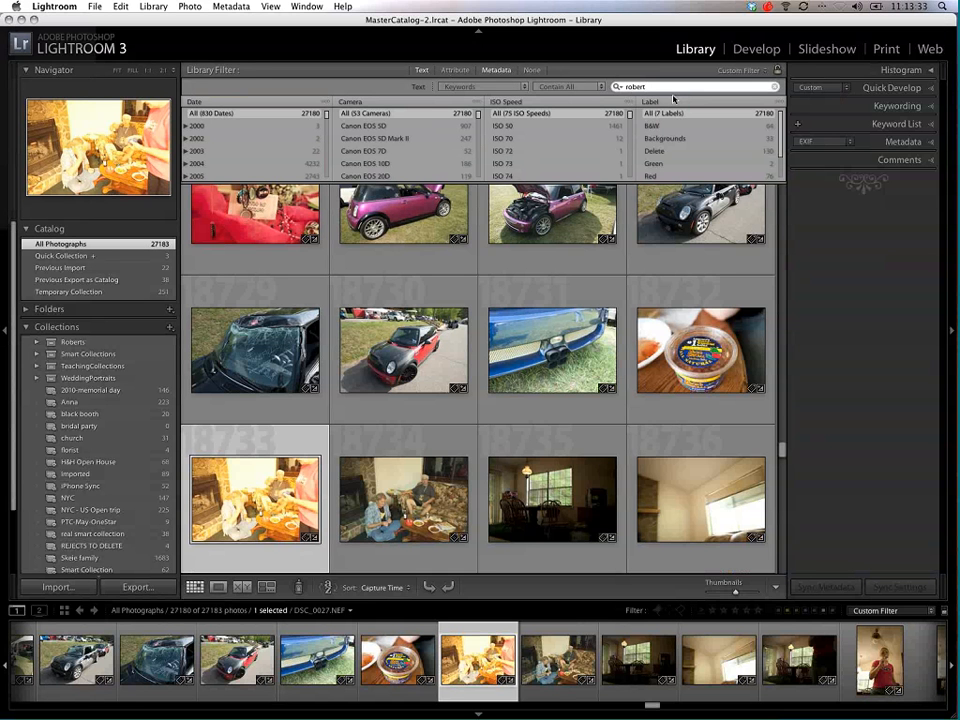
# Step: Replace the keyword search with the wedding client's surname and turn off the metadata filter
pyautogui.write('s')
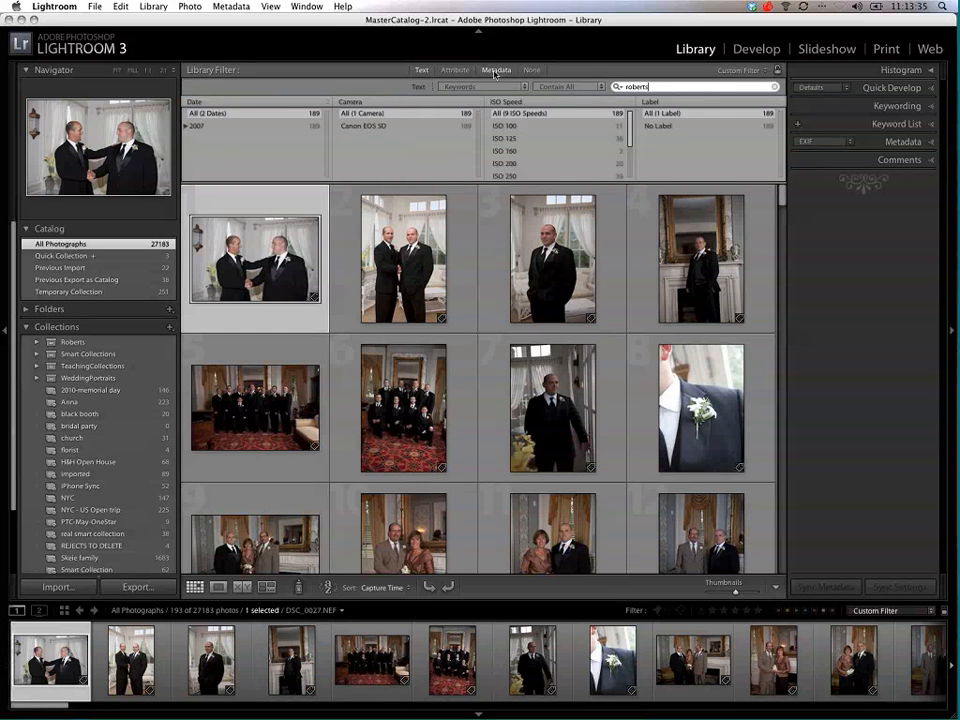
pyautogui.click(497, 70)
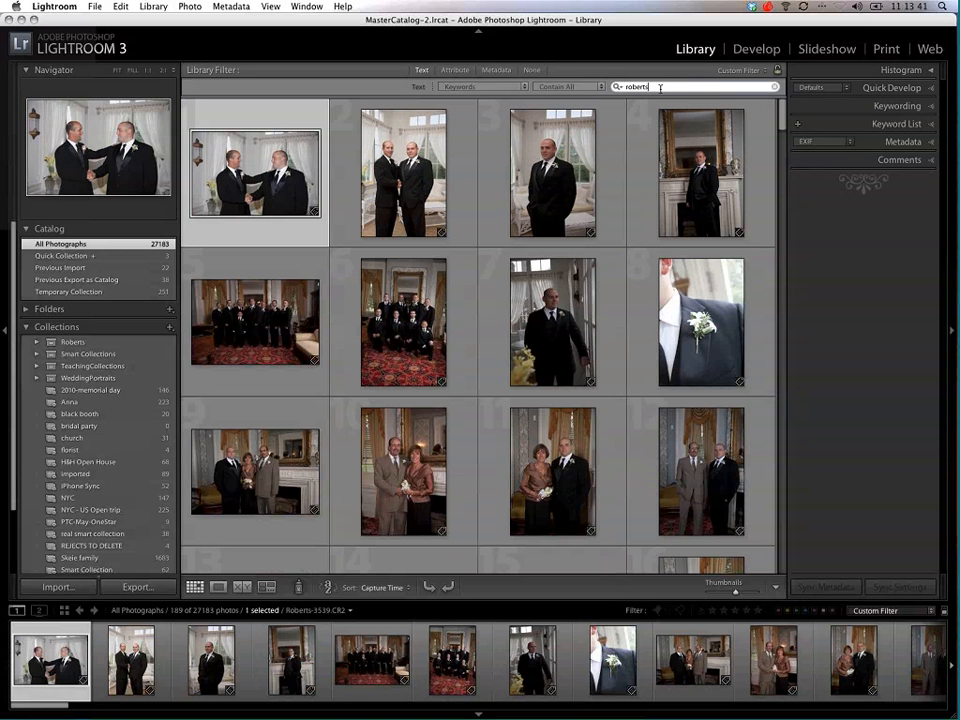
# Step: Clear the keyword search and search the keywords for the portrait subject's first name
pyautogui.press('BackSpace')
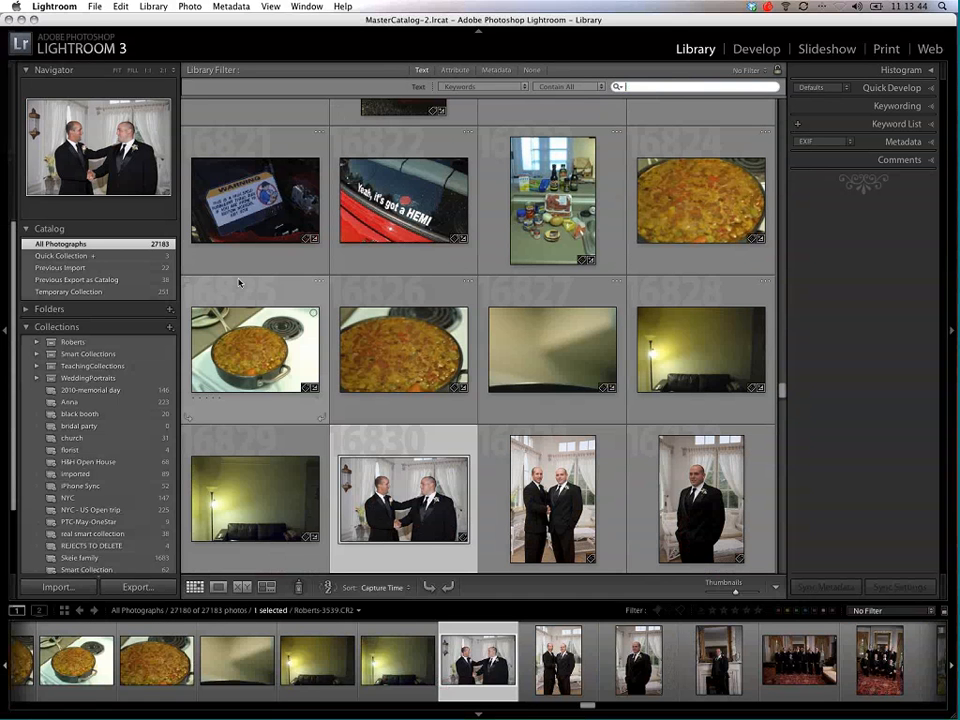
pyautogui.click(37, 343)
pyautogui.click(37, 343)
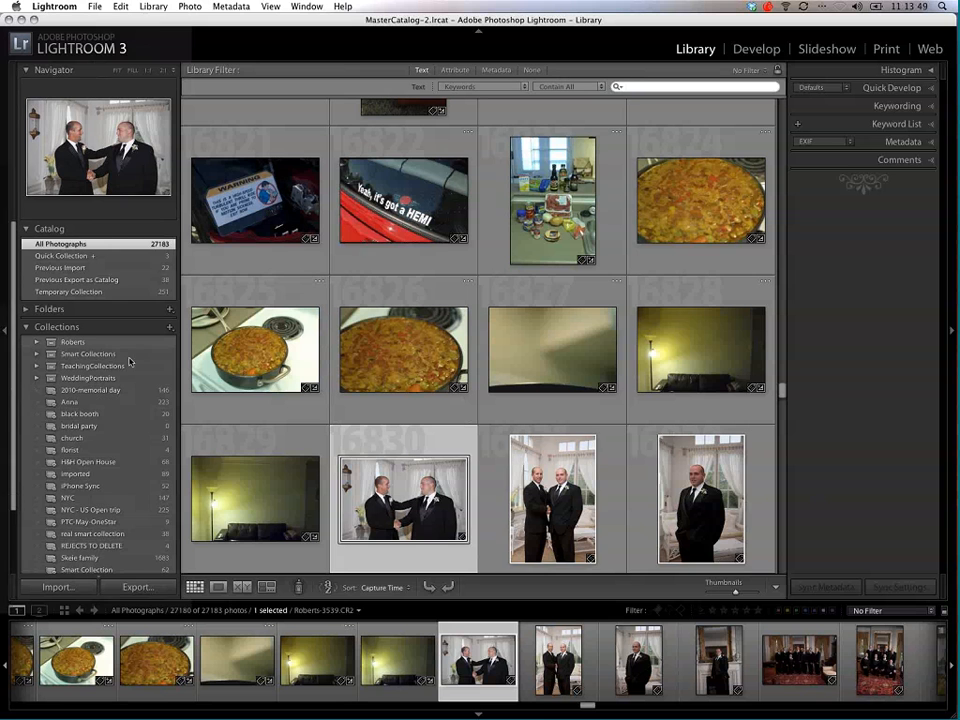
pyautogui.click(644, 89)
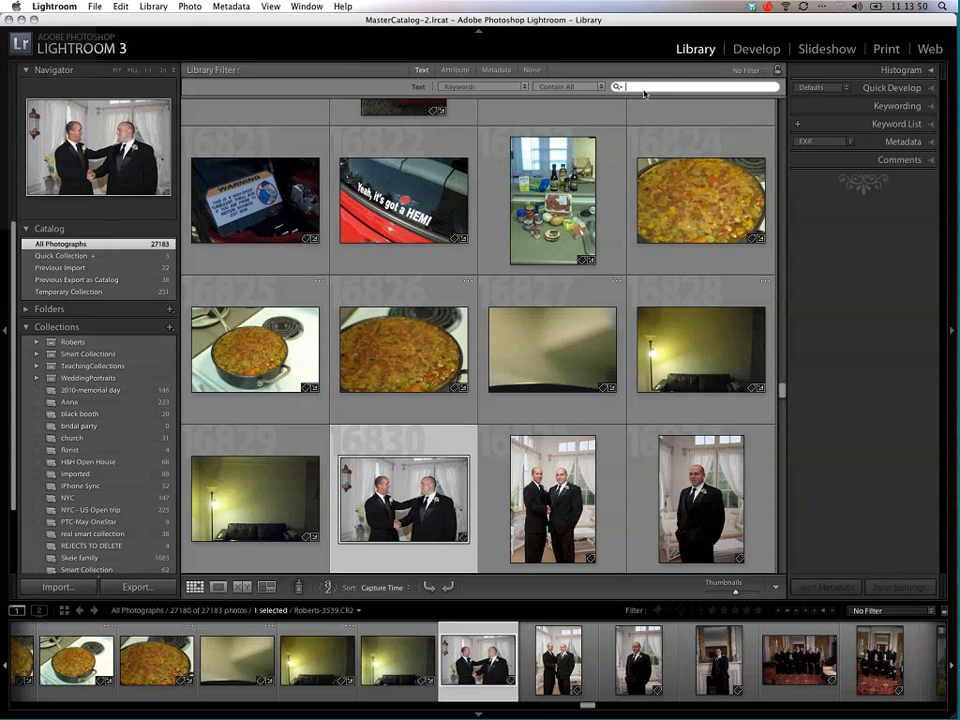
pyautogui.write('anna')
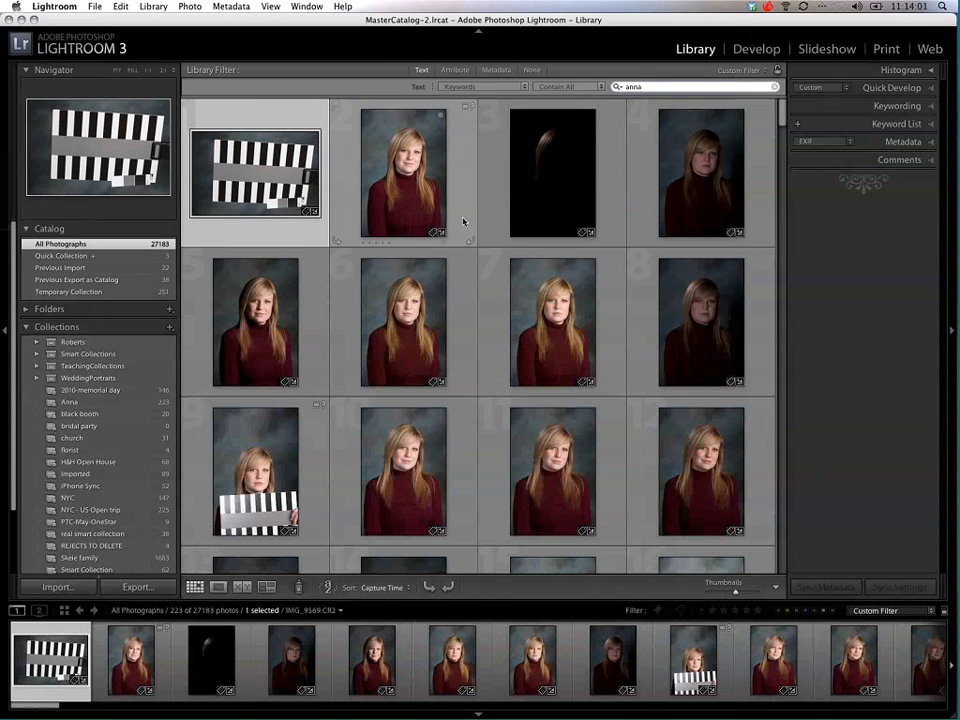
# Step: Open the Quick Develop controls and shrink the grid thumbnails to eight per row
pyautogui.click(934, 89)
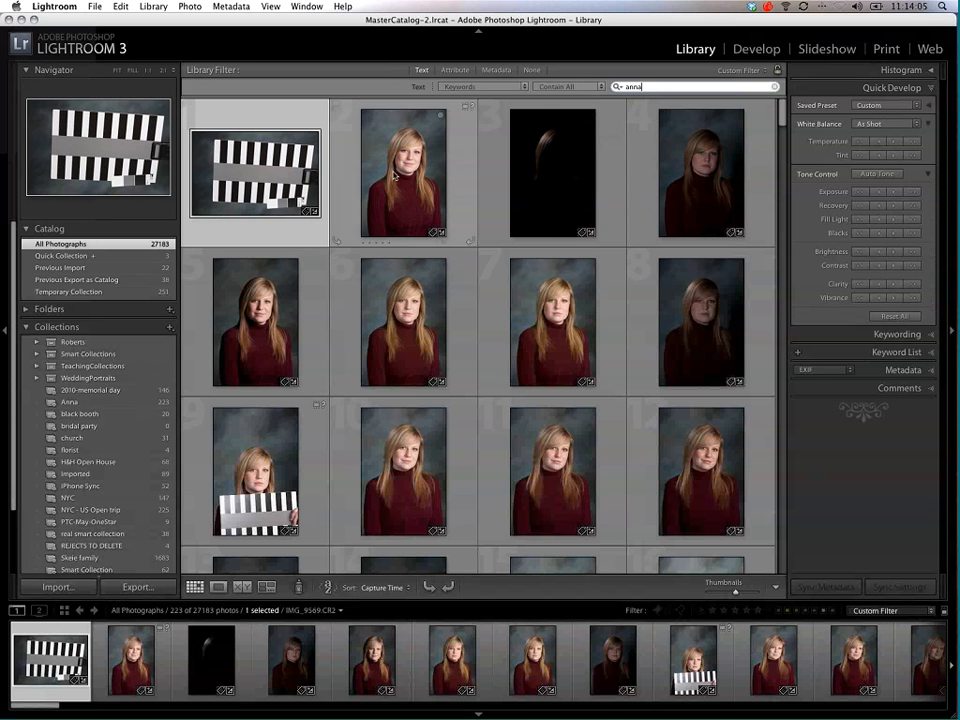
pyautogui.scroll(-1, 783, 141)
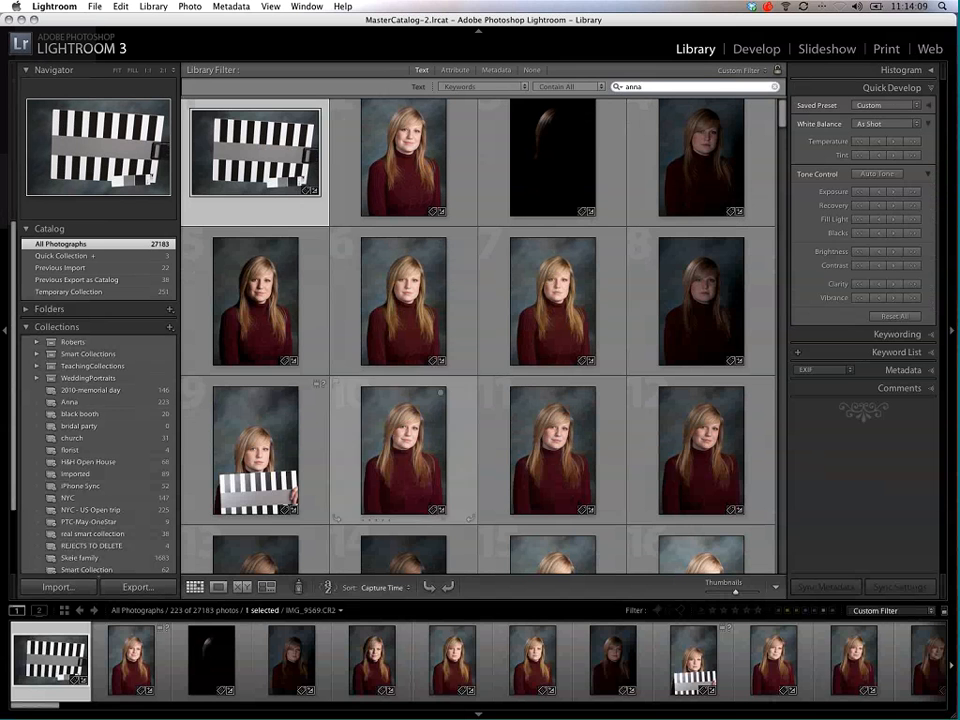
pyautogui.click(392, 588)
pyautogui.click(392, 587)
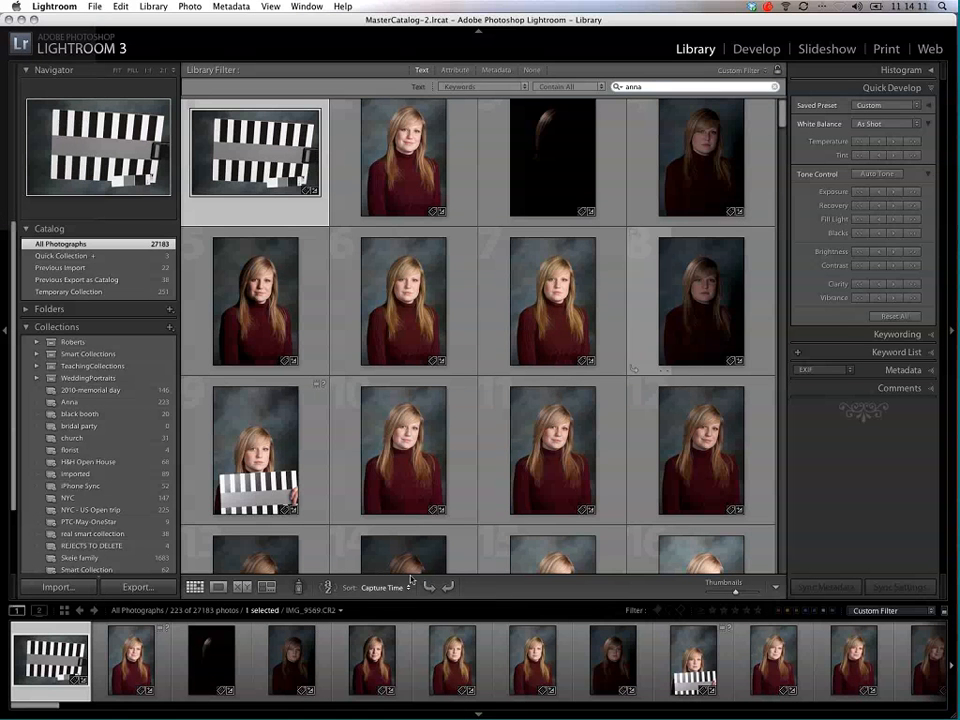
pyautogui.moveTo(783, 141); pyautogui.dragTo(777, 185)
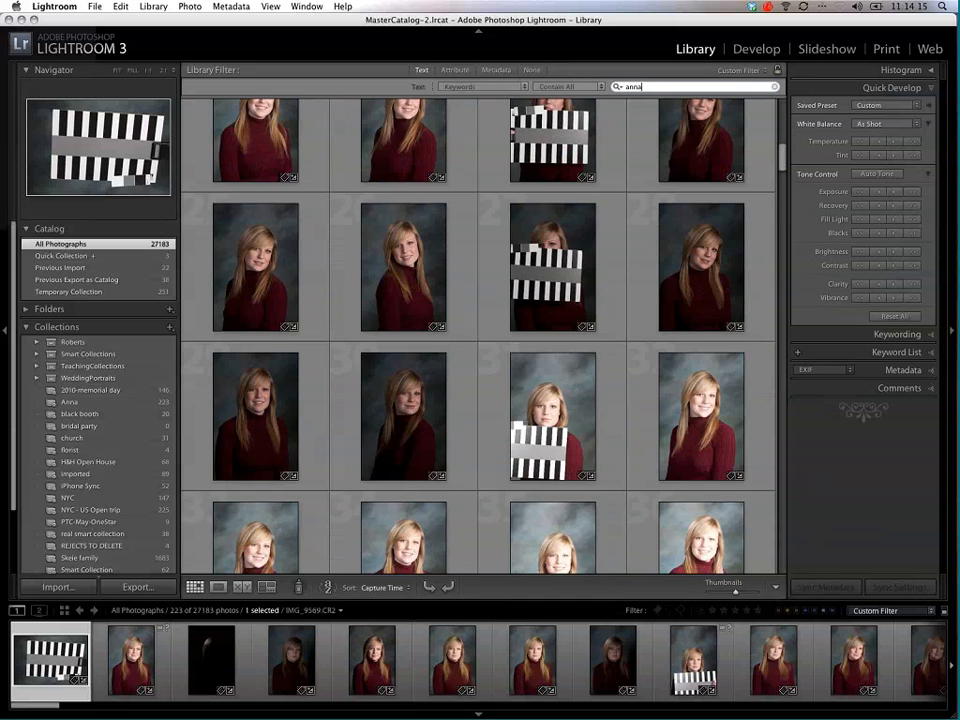
pyautogui.moveTo(735, 591); pyautogui.dragTo(718, 596)
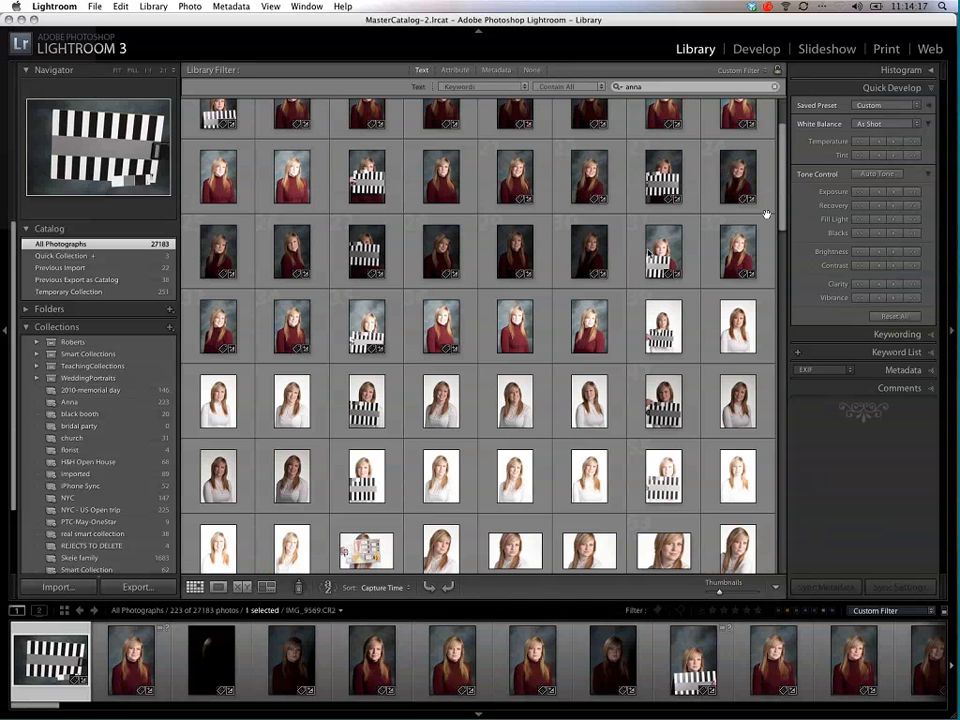
# Step: Raise the exposure of the four dark red-sweater portraits starting at the striped target shot, and lower it back partway
pyautogui.click(356, 277)
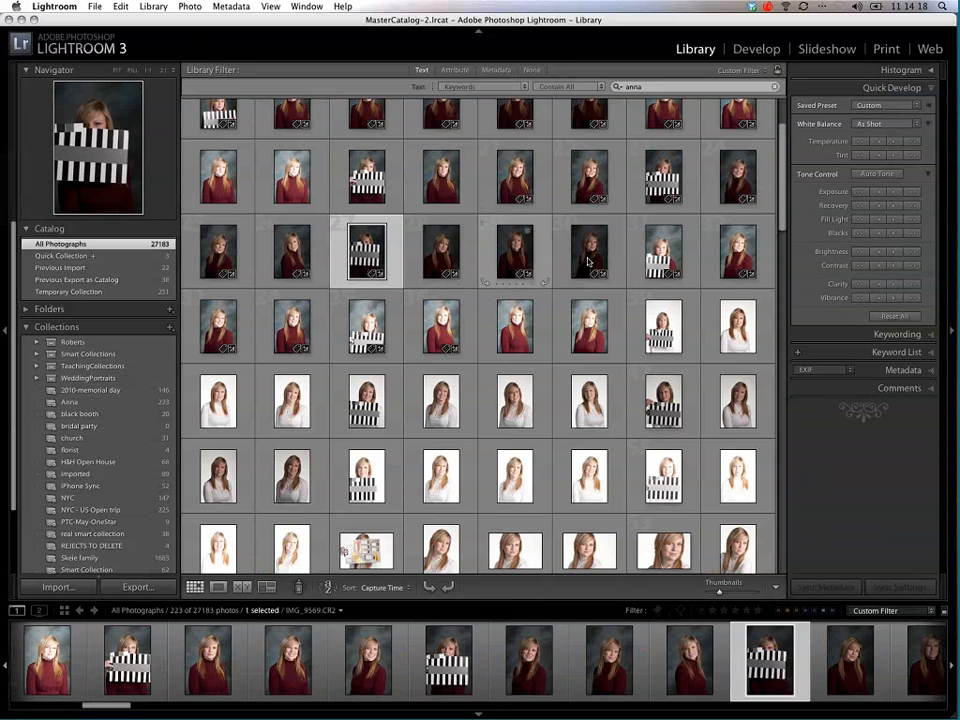
pyautogui.keyDown('shift'); pyautogui.click(583, 262); pyautogui.keyUp('shift')
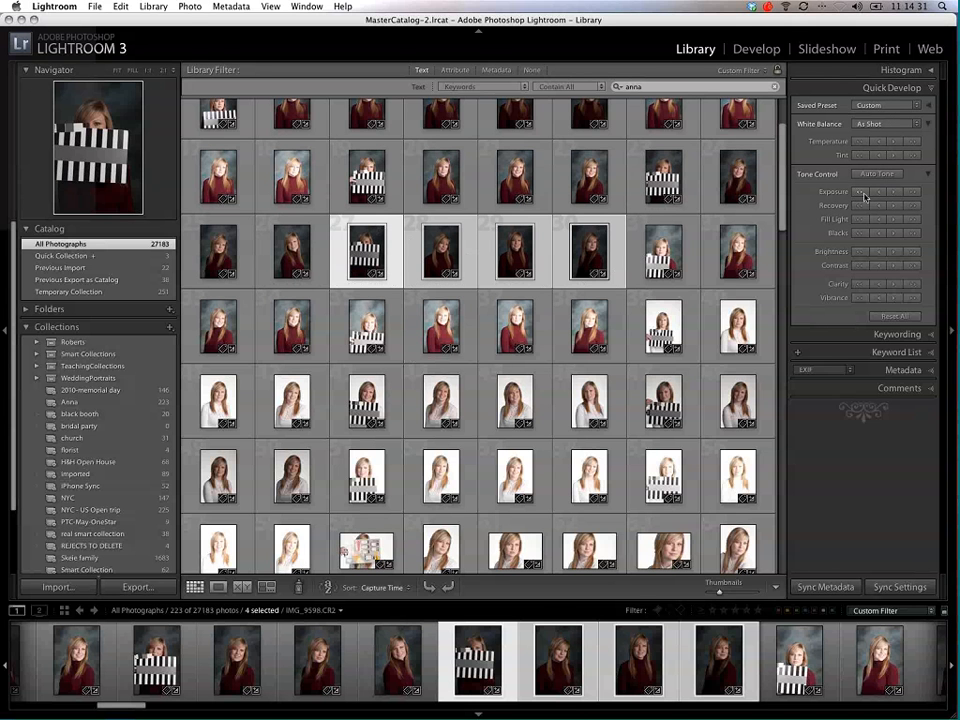
pyautogui.click(911, 193)
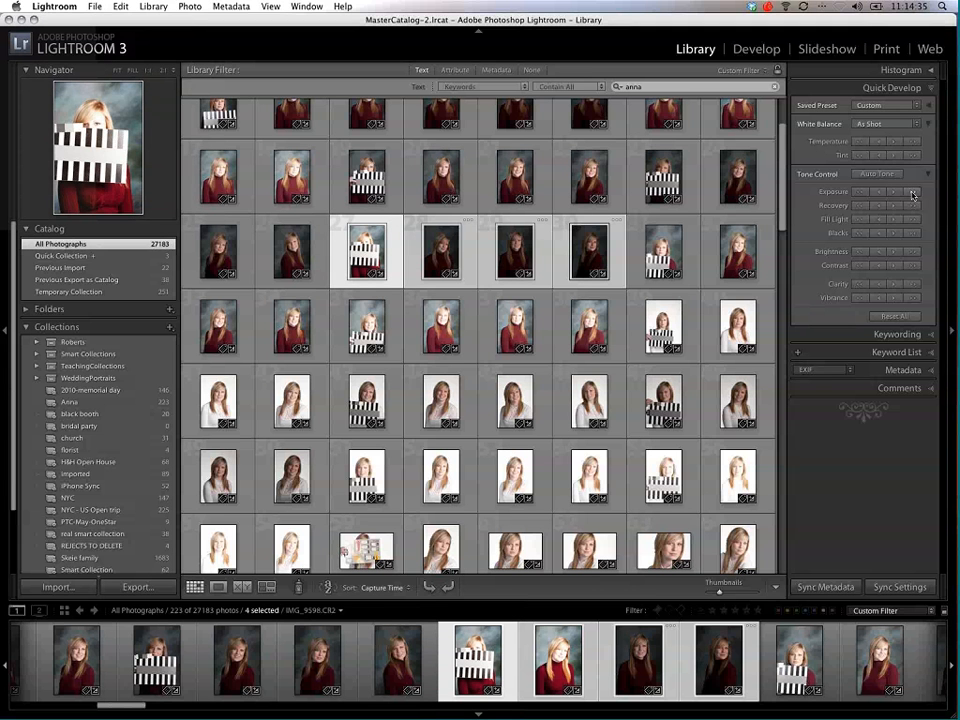
pyautogui.click(859, 193)
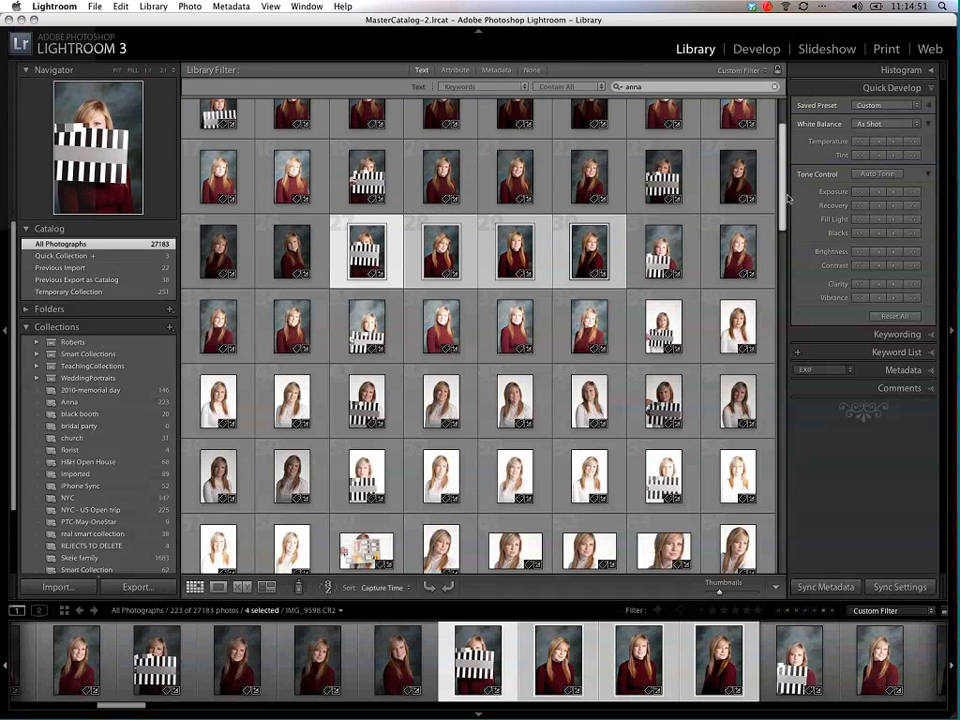
# Step: Select the four washed-out white-sweater portraits starting at the striped target shot and lower their exposure
pyautogui.scroll(-3, 461, 336)
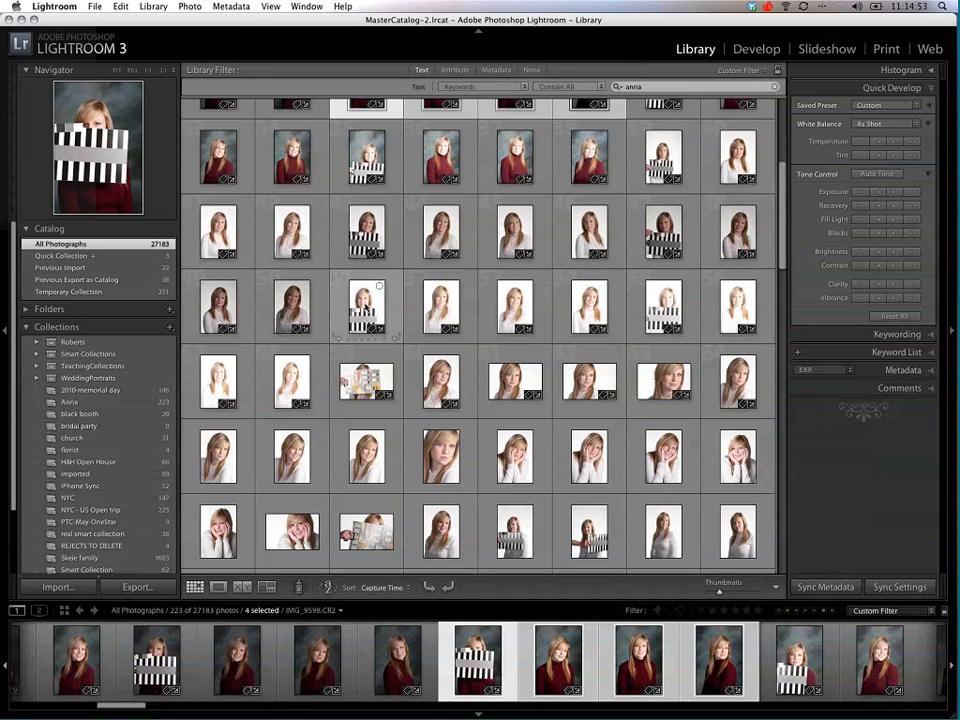
pyautogui.click(365, 306)
pyautogui.keyDown('shift'); pyautogui.click(590, 307); pyautogui.keyUp('shift')
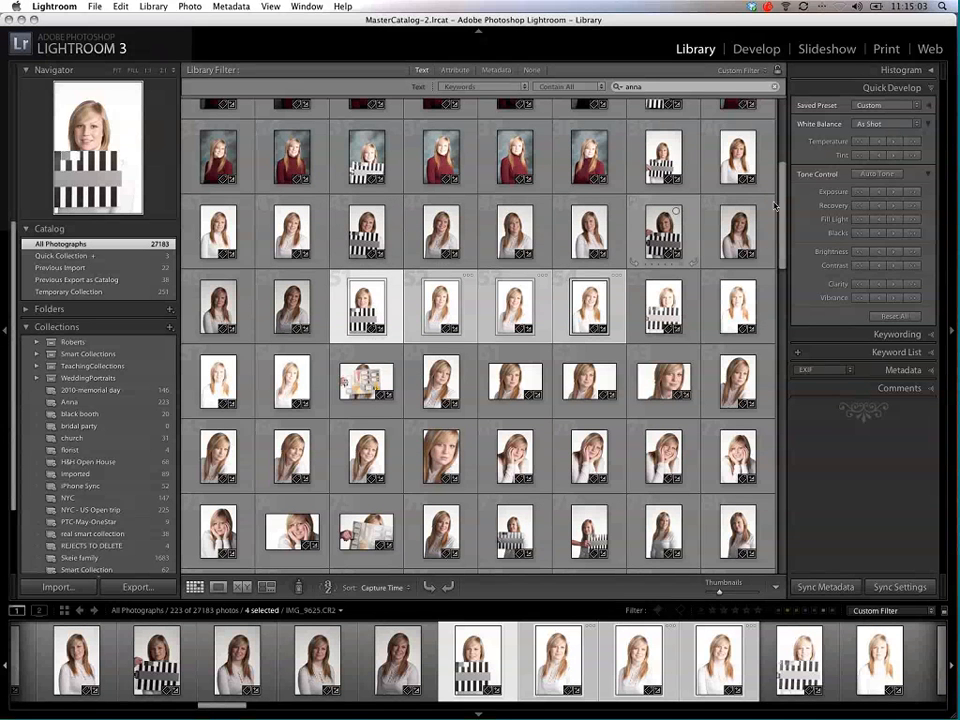
# Step: Switch to the Develop module and open the red-sweater portrait with the striped target, IMG_9607.CR2
pyautogui.click(664, 232)
pyautogui.scroll(1, 752, 110)
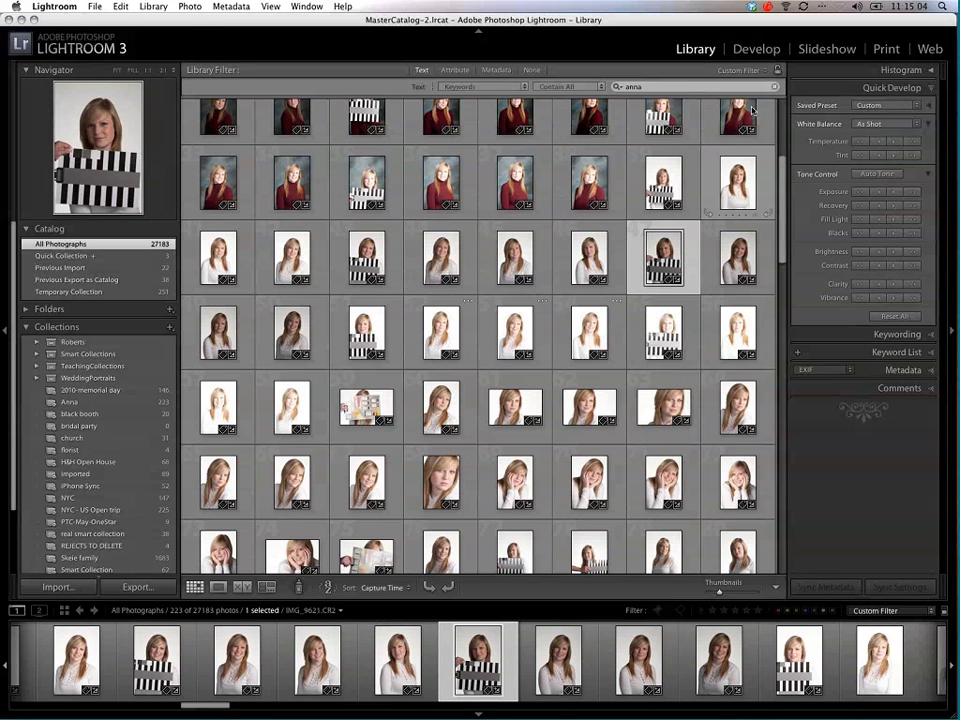
pyautogui.click(744, 52)
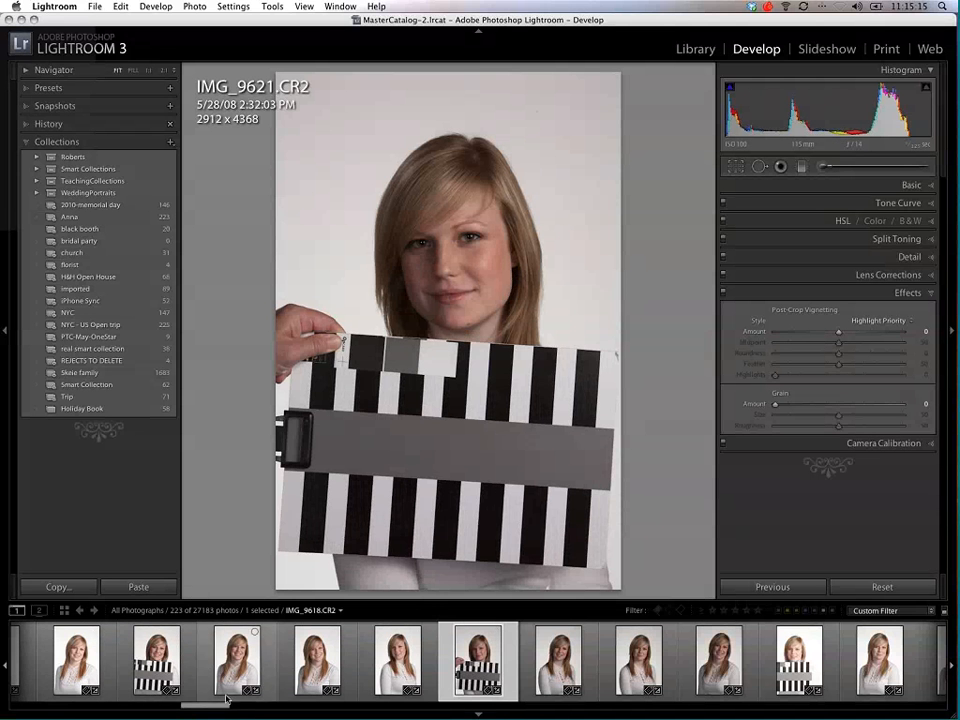
pyautogui.moveTo(214, 707); pyautogui.dragTo(184, 703)
pyautogui.click(220, 660)
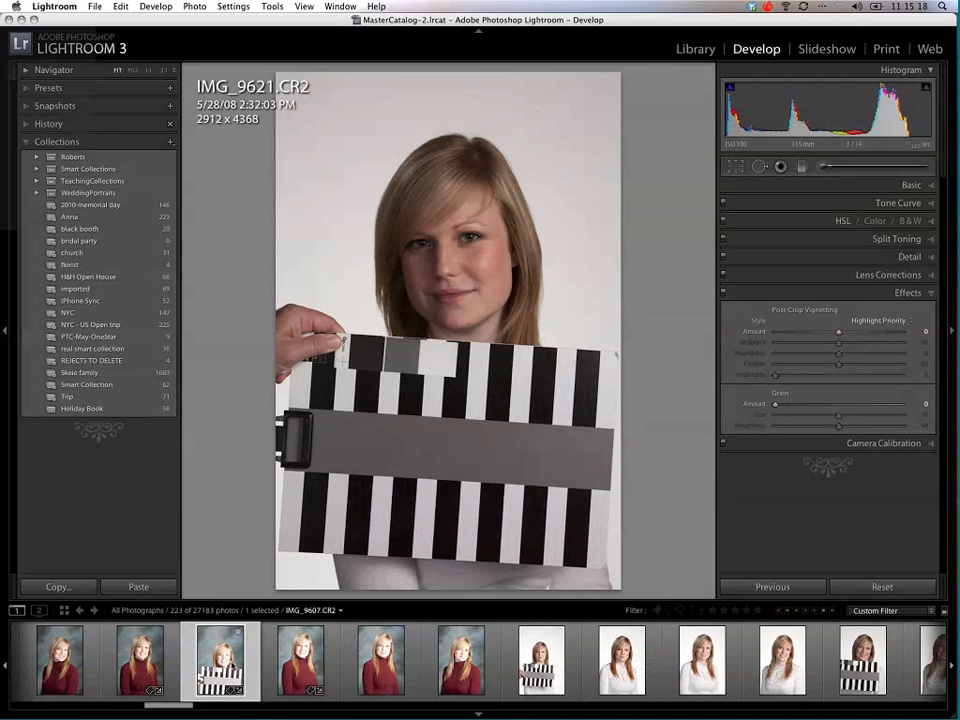
pyautogui.click(301, 662)
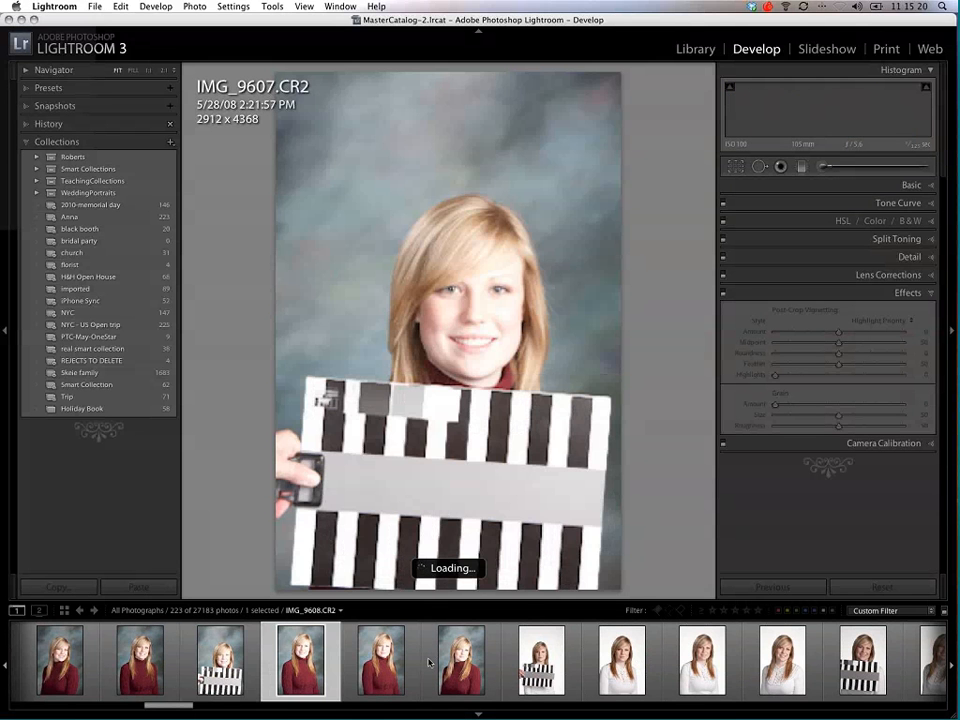
pyautogui.click(225, 662)
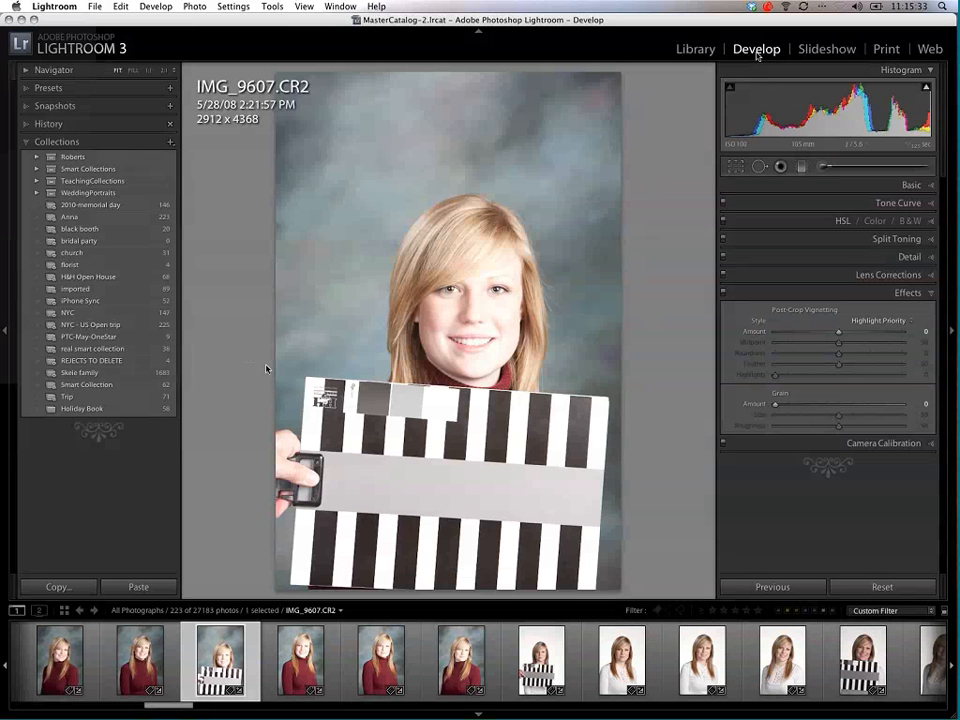
# Step: Expand the Navigator preview and view the portrait at 1:1, framed on the face
pyautogui.click(22, 143)
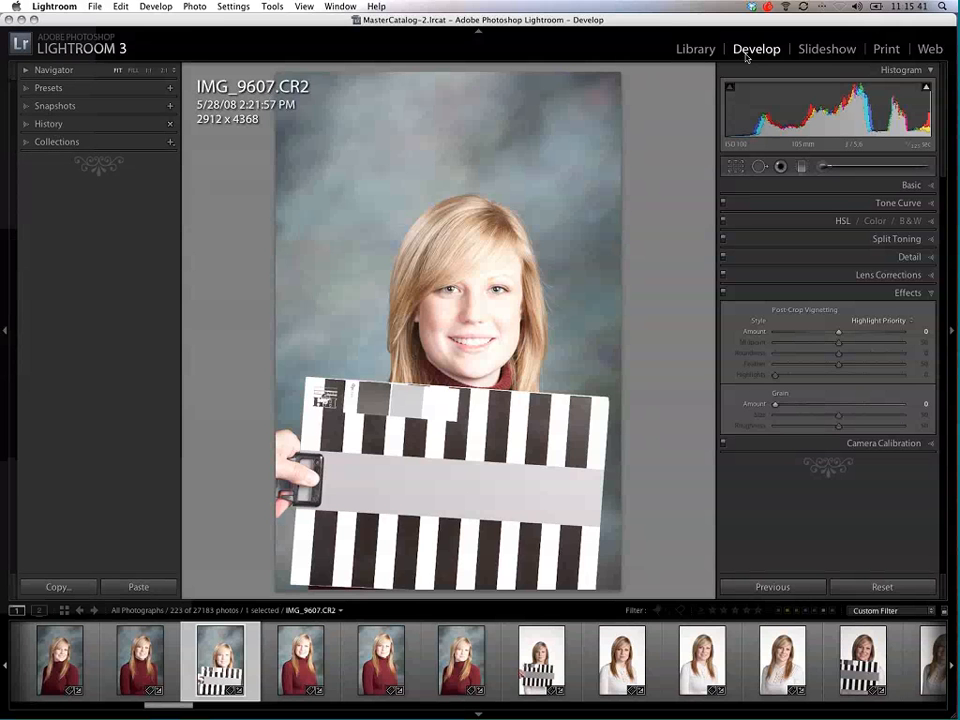
pyautogui.click(26, 142)
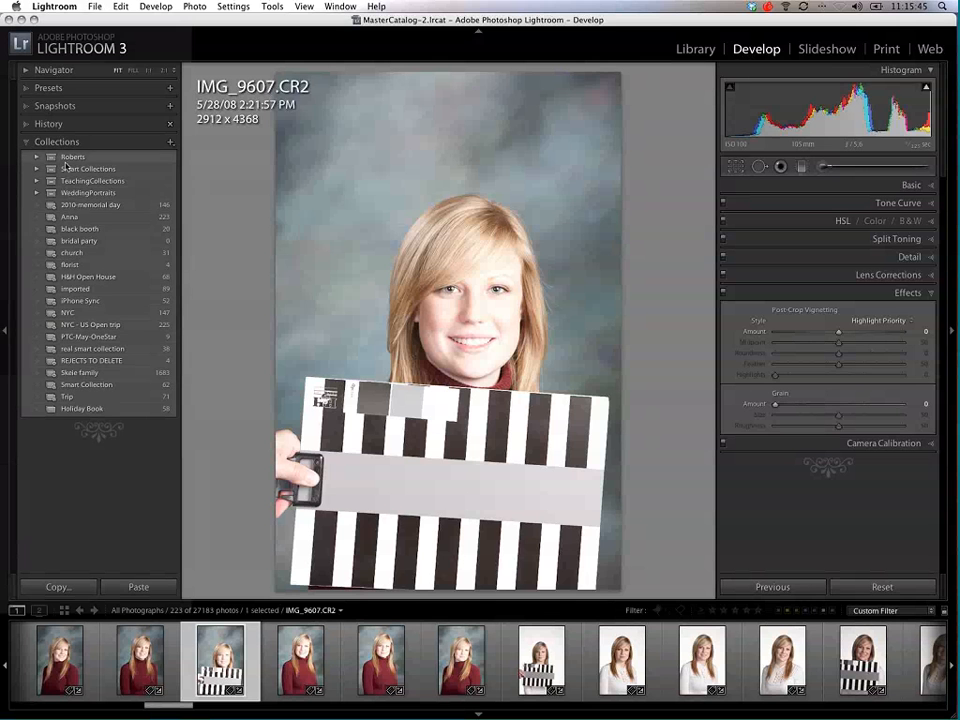
pyautogui.click(40, 70)
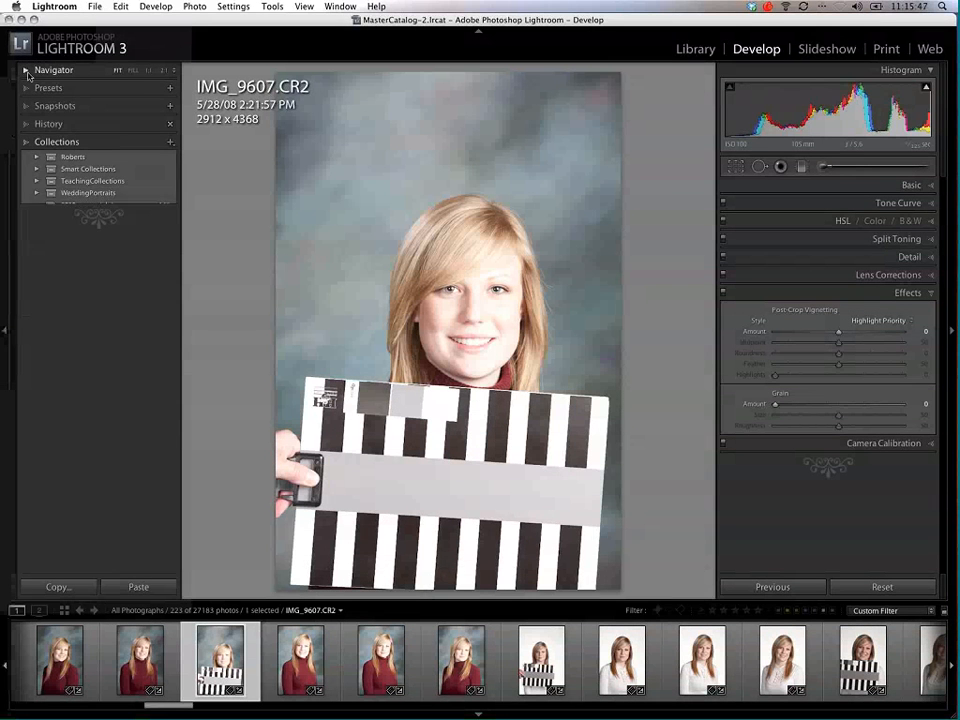
pyautogui.click(149, 71)
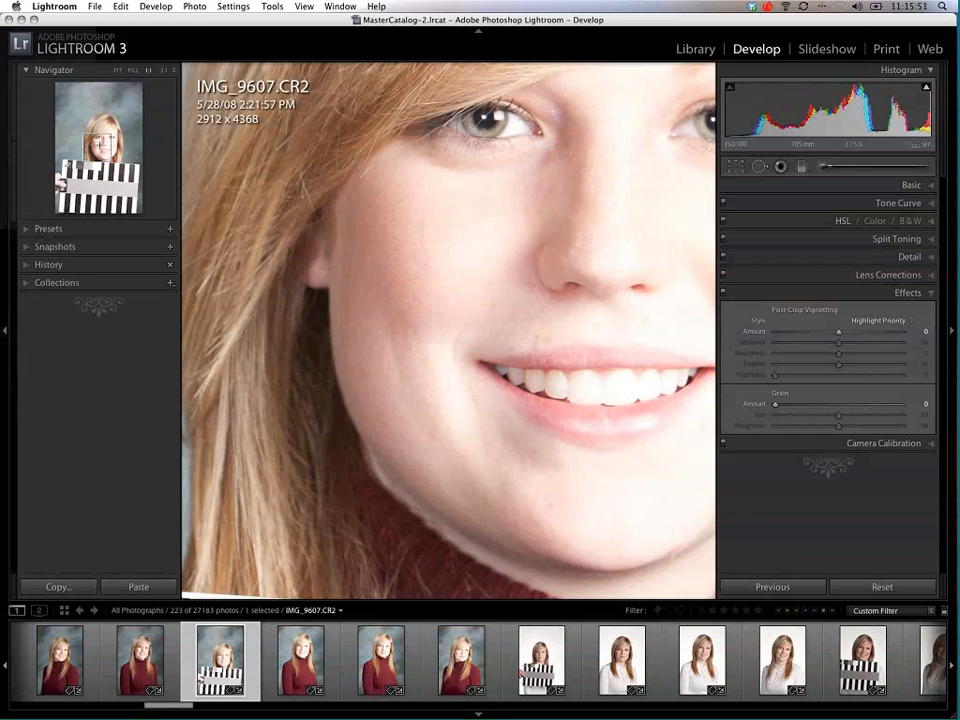
pyautogui.moveTo(100, 152)
pyautogui.mouseDown()
pyautogui.moveTo(114, 146)
pyautogui.moveTo(100, 148)
pyautogui.mouseUp()
# Step: Look through the Lightroom presets, the snapshots and the edit history, and fit the whole photo in view
pyautogui.click(27, 230)
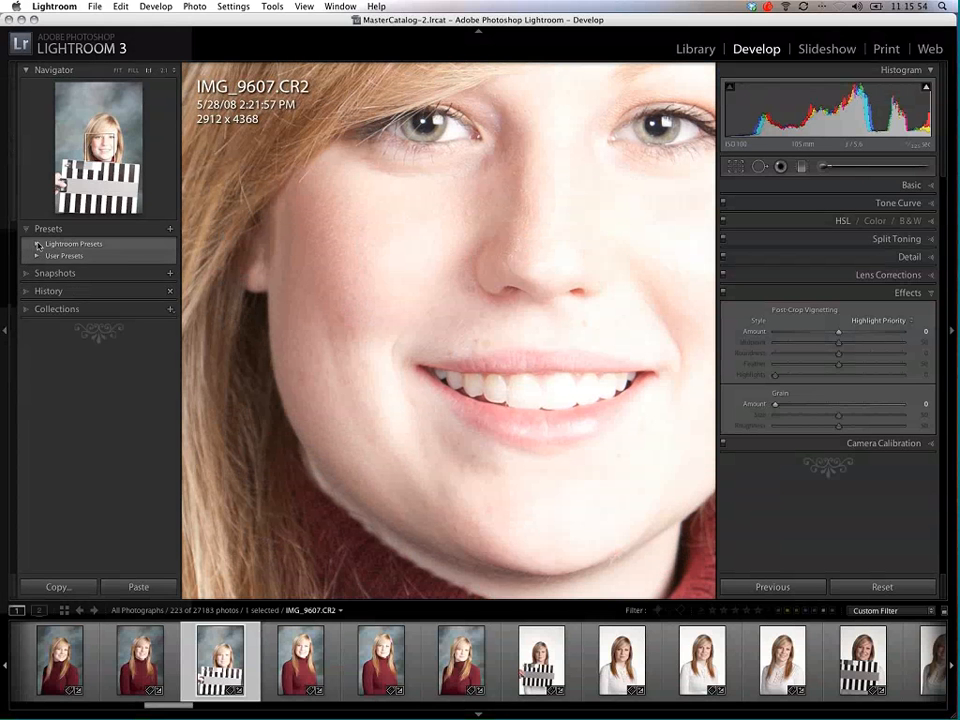
pyautogui.click(36, 244)
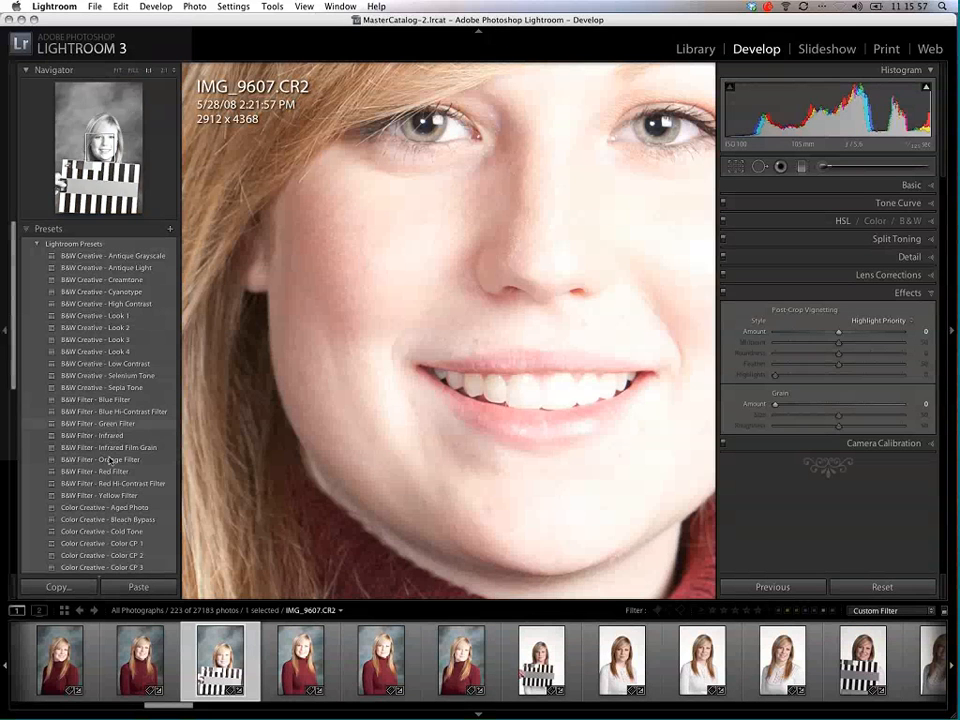
pyautogui.click(36, 244)
pyautogui.click(28, 271)
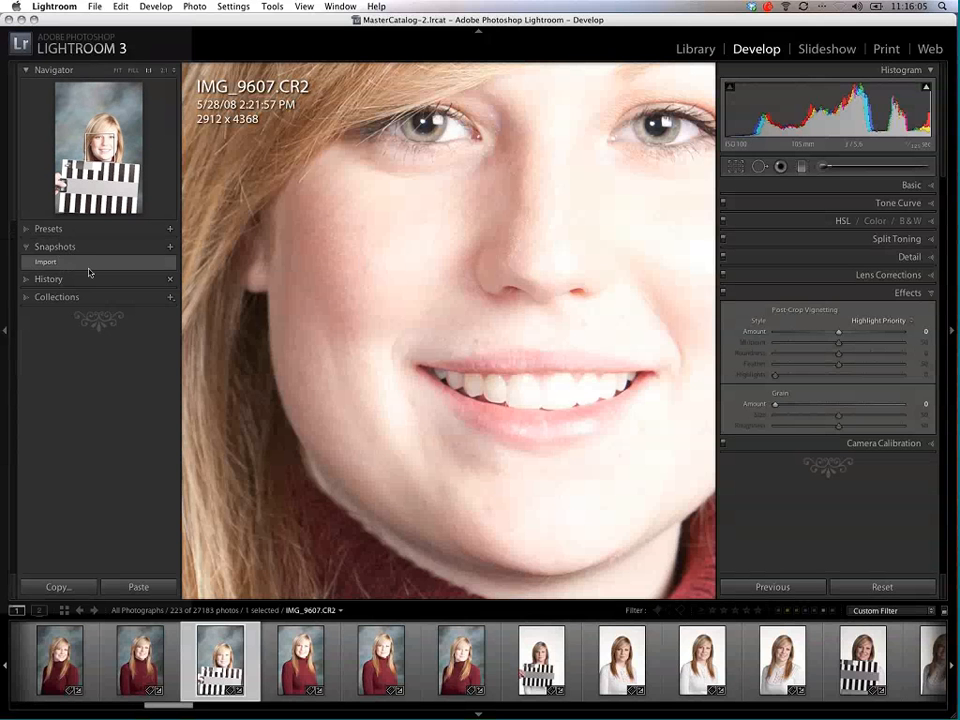
pyautogui.click(28, 283)
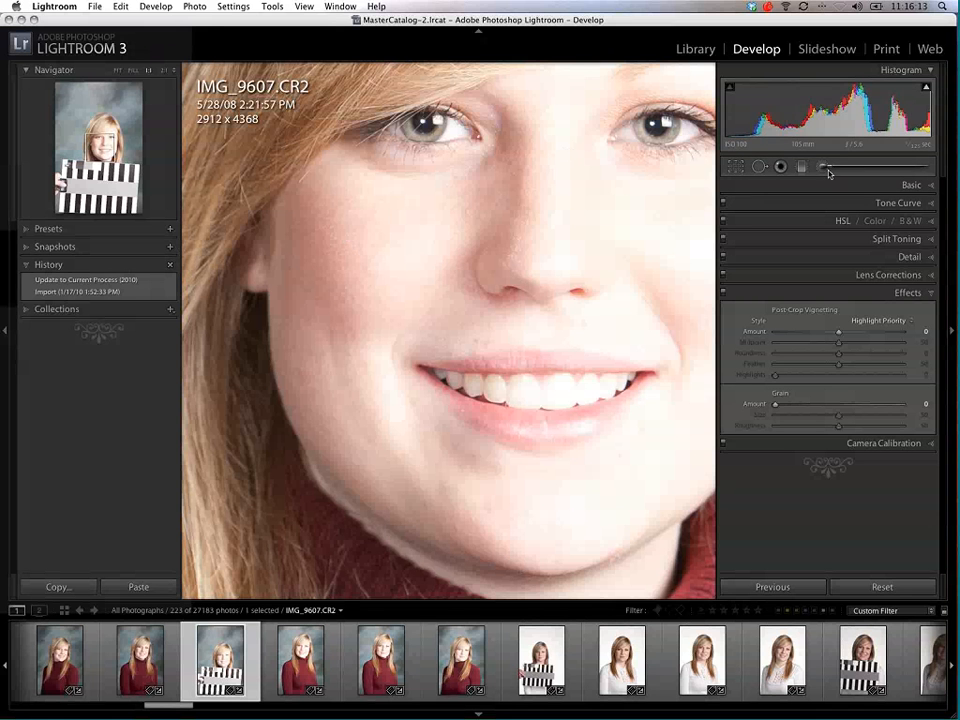
pyautogui.click(117, 70)
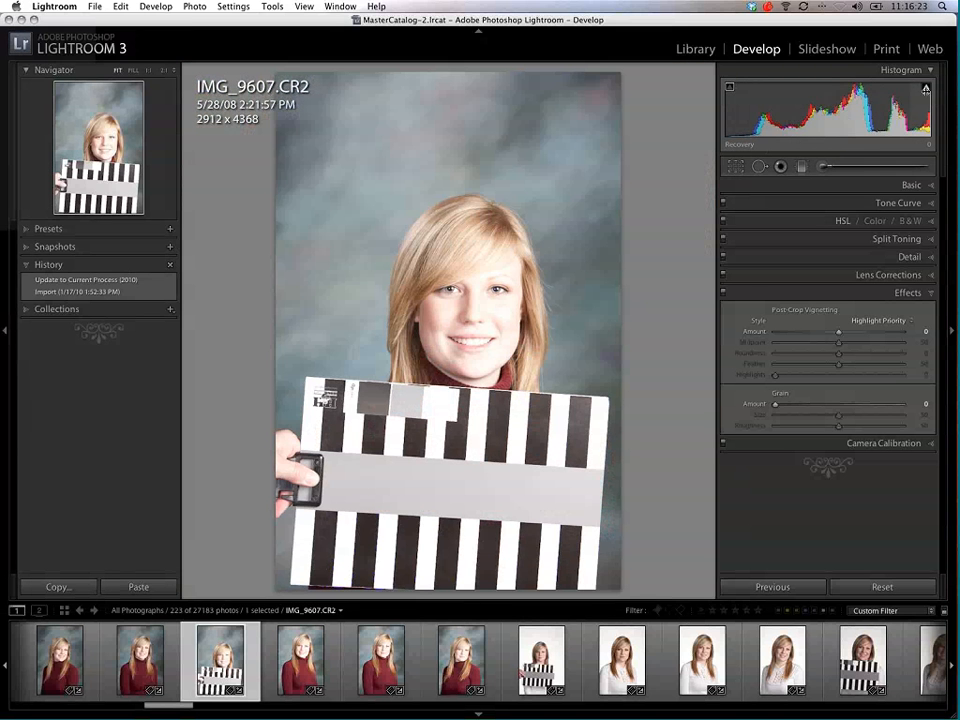
# Step: Check the highlight clipping and the crop, spot removal, red eye and graduated filter tools, and open the Basic adjustments
pyautogui.click(926, 88)
pyautogui.click(736, 167)
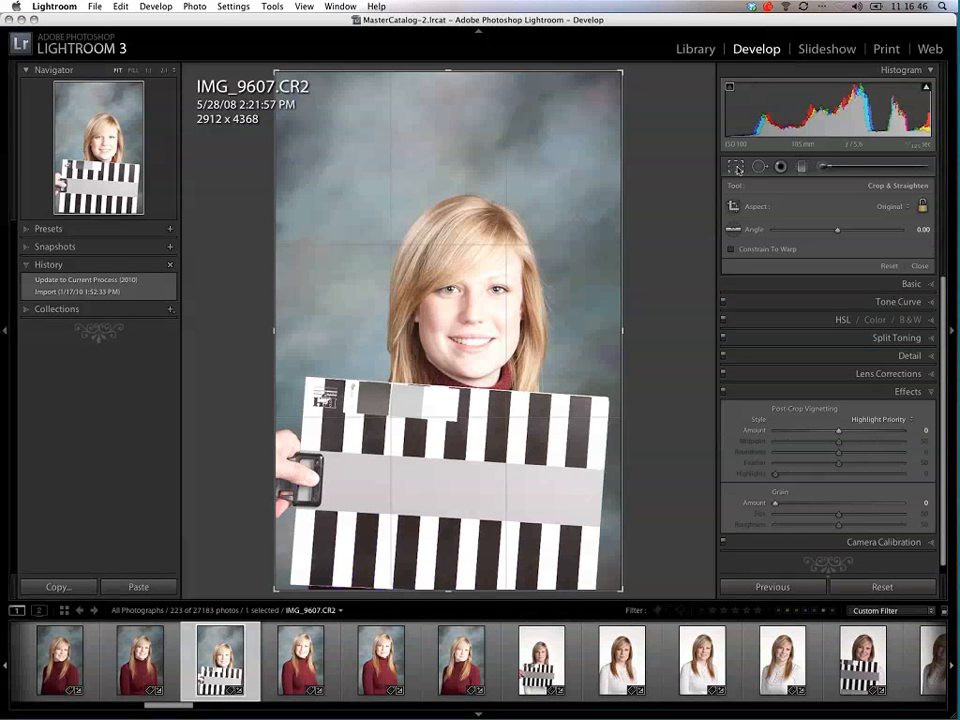
pyautogui.click(761, 167)
pyautogui.click(780, 167)
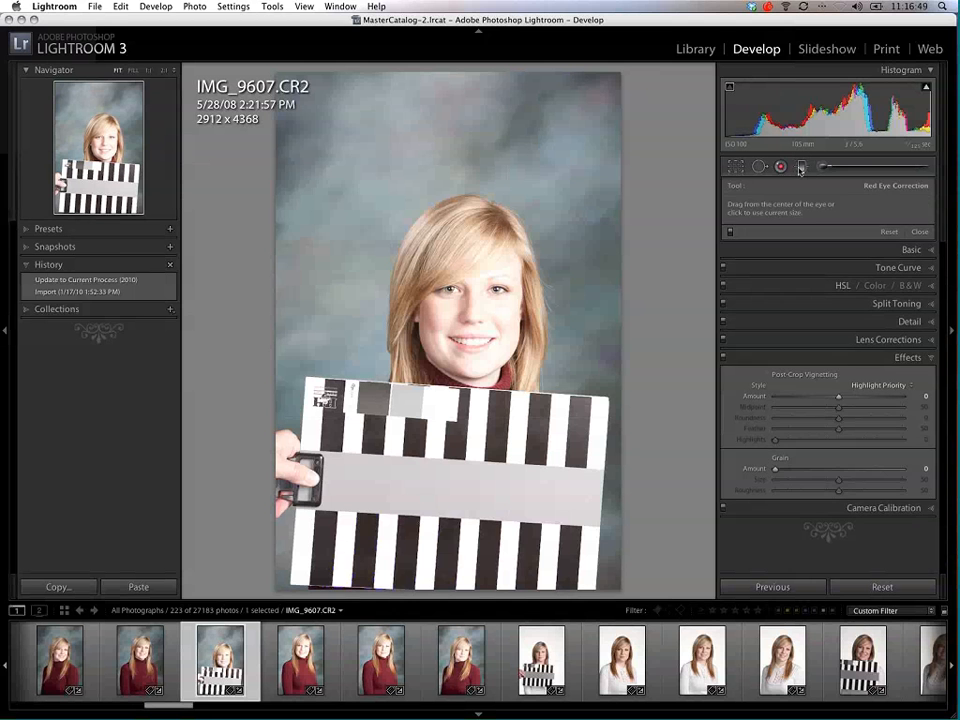
pyautogui.click(801, 167)
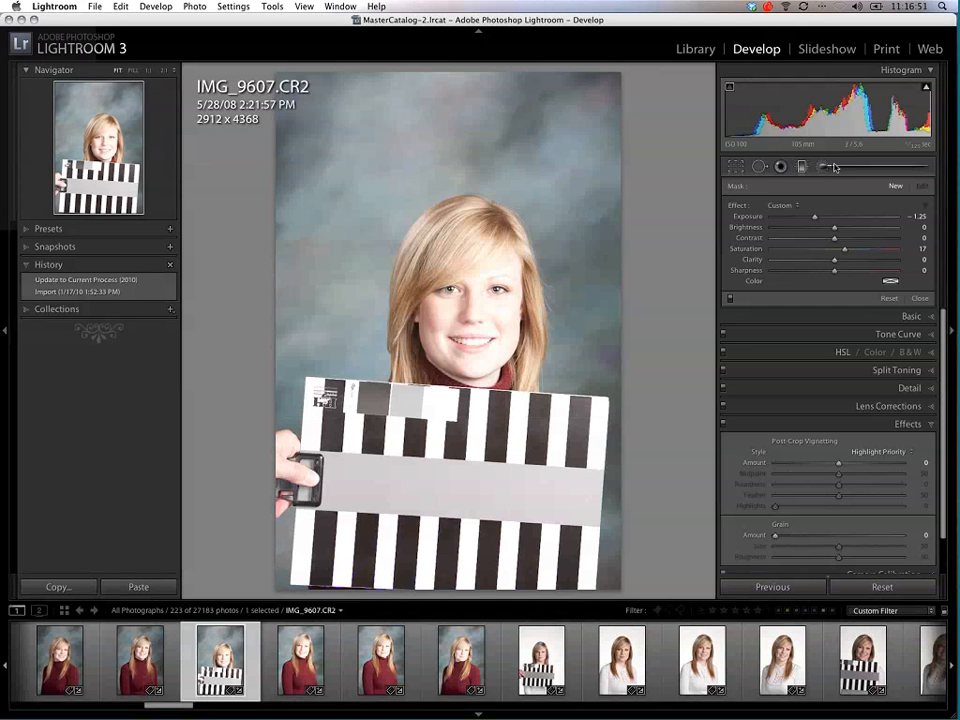
pyautogui.click(732, 168)
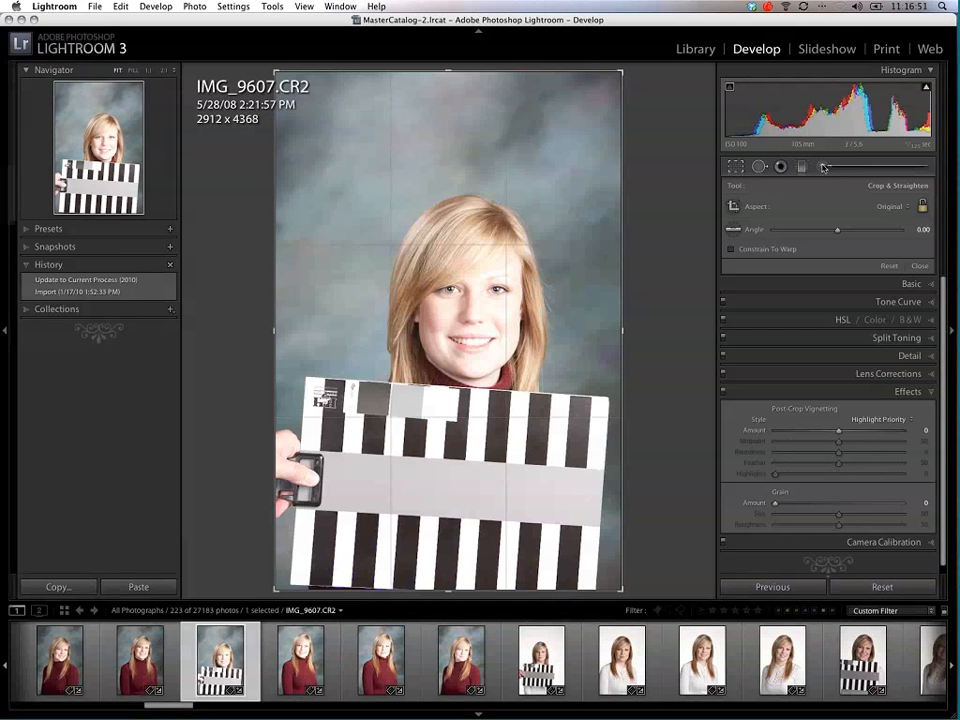
pyautogui.click(922, 286)
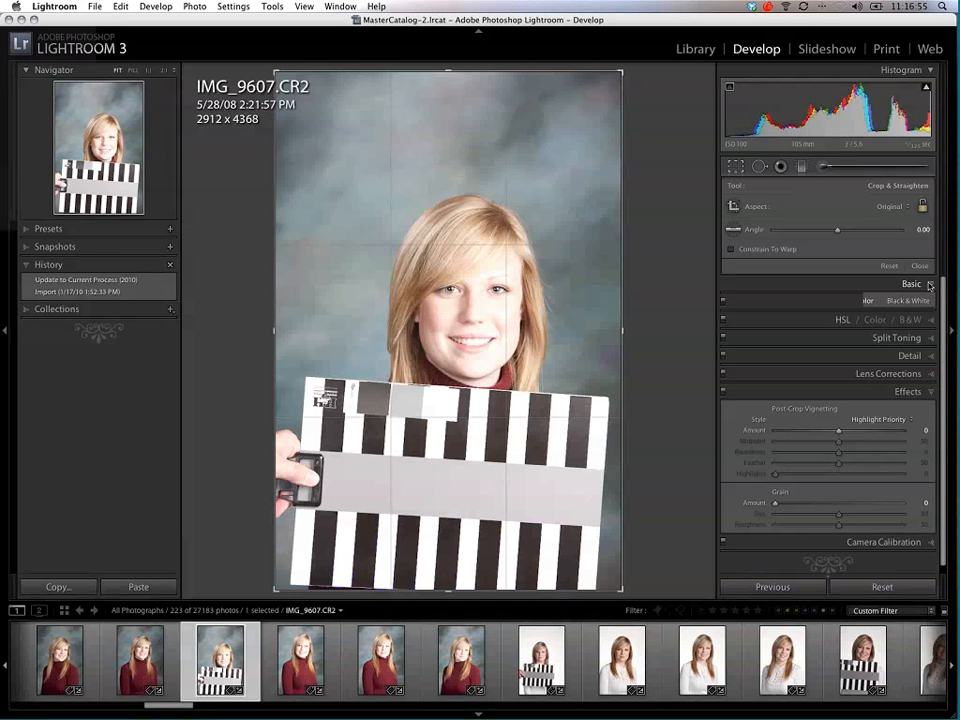
pyautogui.click(736, 169)
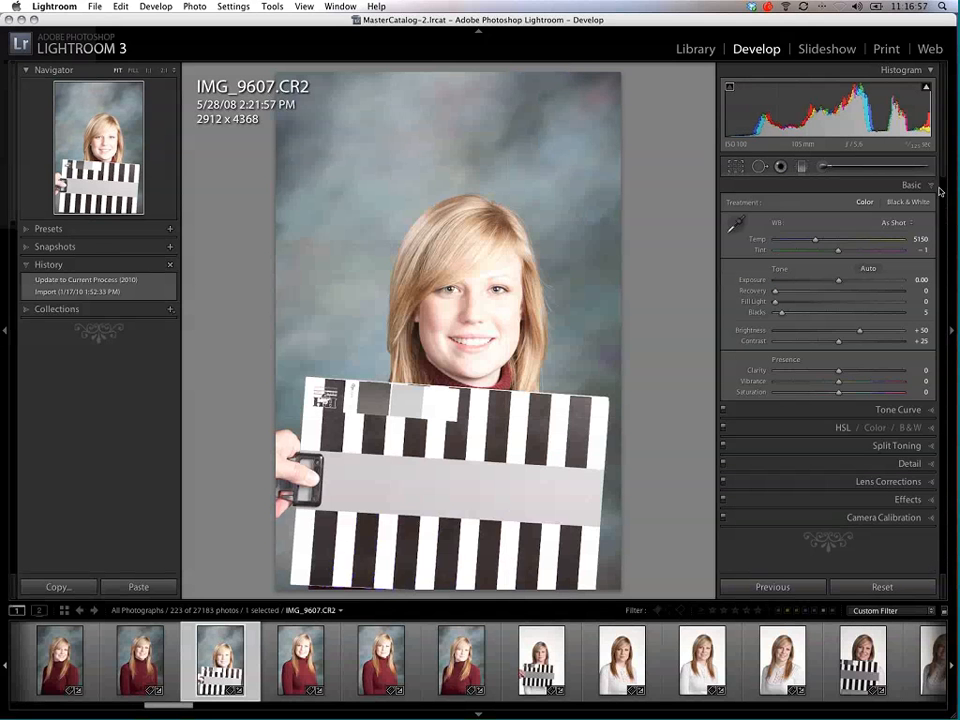
# Step: Sample the white balance from the backdrop, the face and the gray band of the striped target
pyautogui.click(739, 222)
pyautogui.click(553, 289)
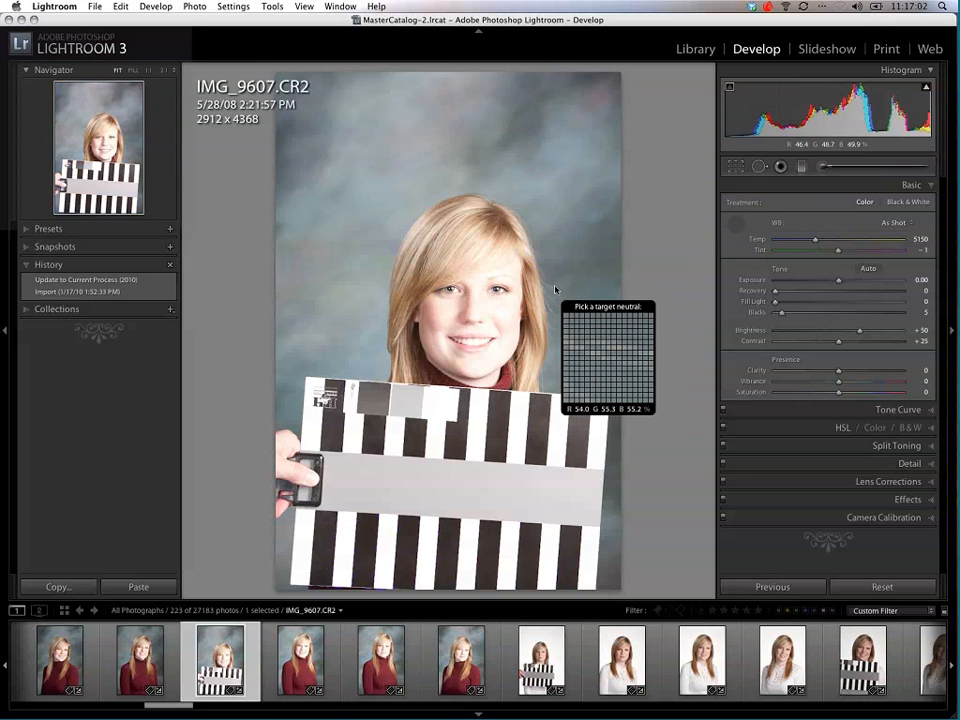
pyautogui.click(461, 314)
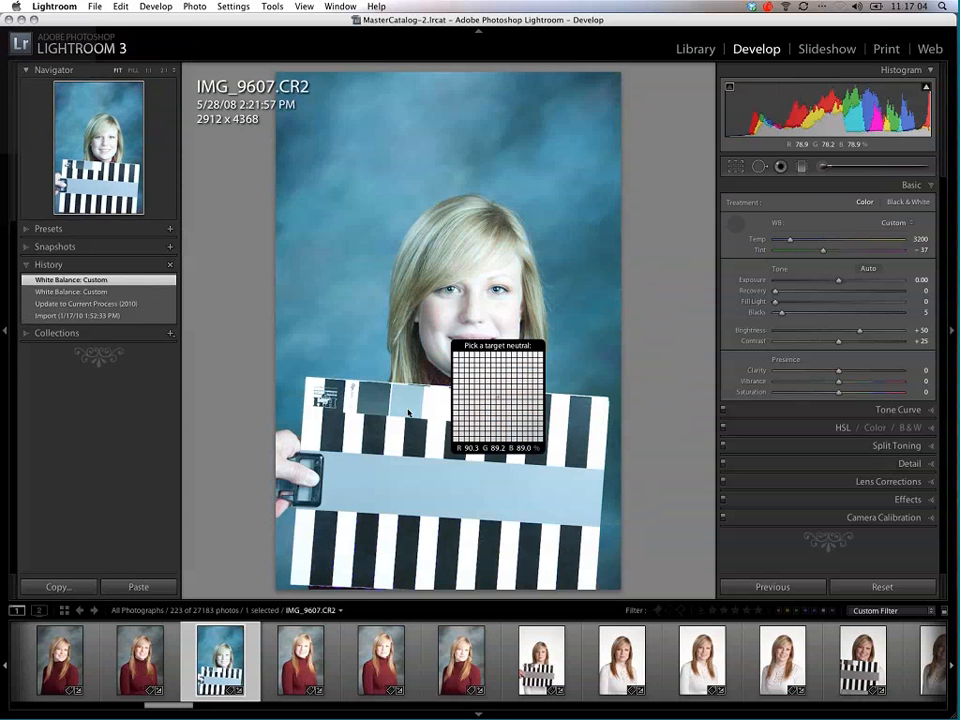
pyautogui.click(392, 471)
pyautogui.click(386, 474)
pyautogui.click(388, 466)
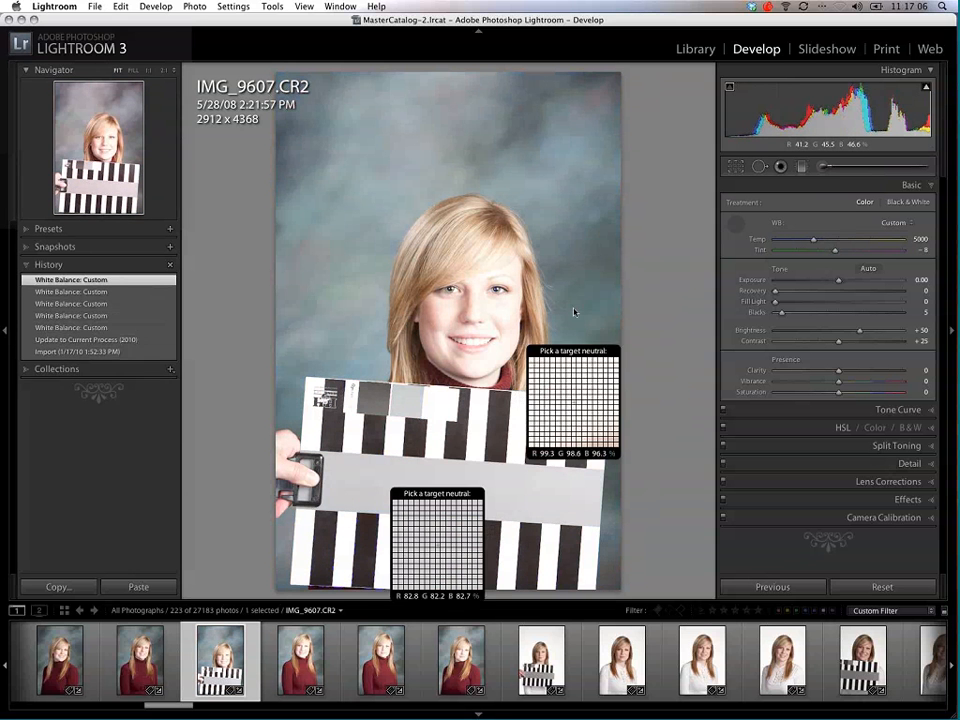
pyautogui.click(575, 311)
pyautogui.click(476, 455)
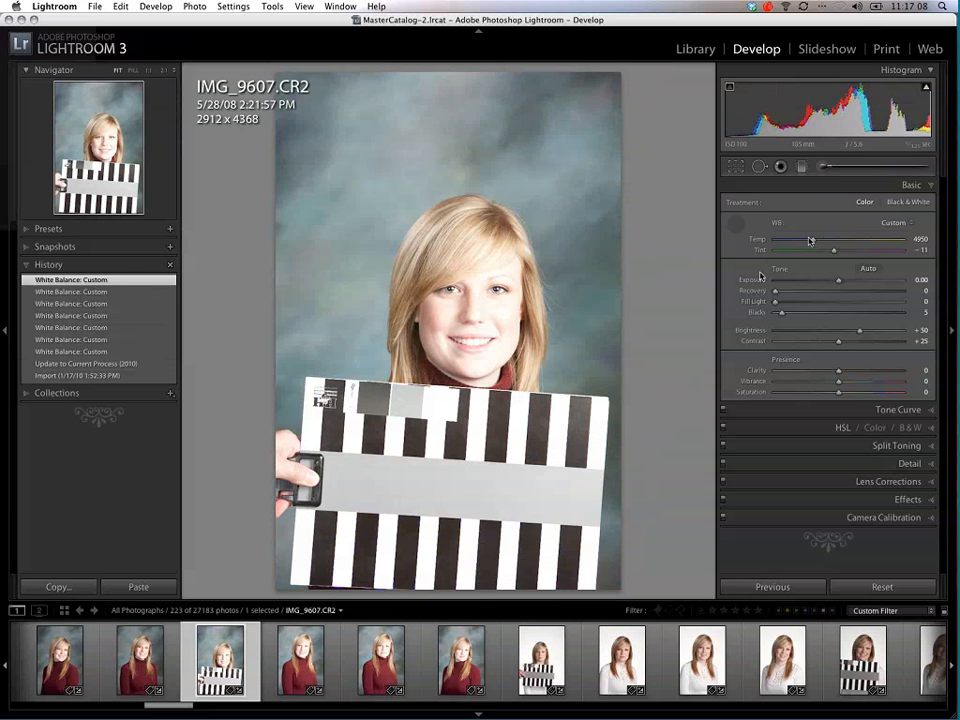
# Step: Shift the temperature to 8461 and the tint to -62, and resample the white balance on the target's light gray patch
pyautogui.moveTo(813, 237); pyautogui.dragTo(854, 243)
pyautogui.click(855, 241)
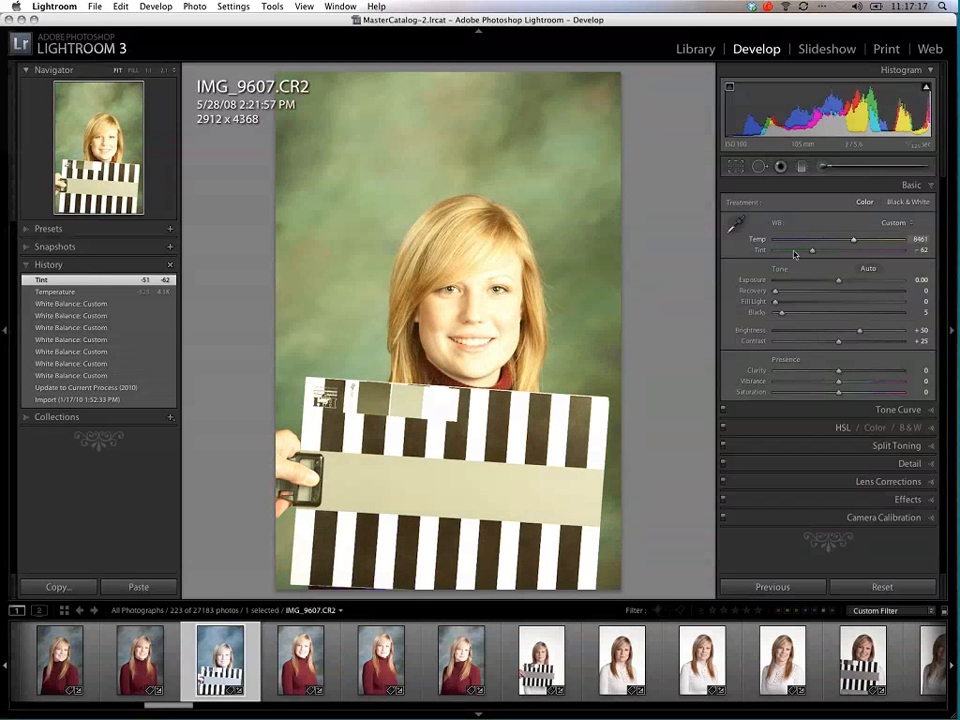
pyautogui.press('w')
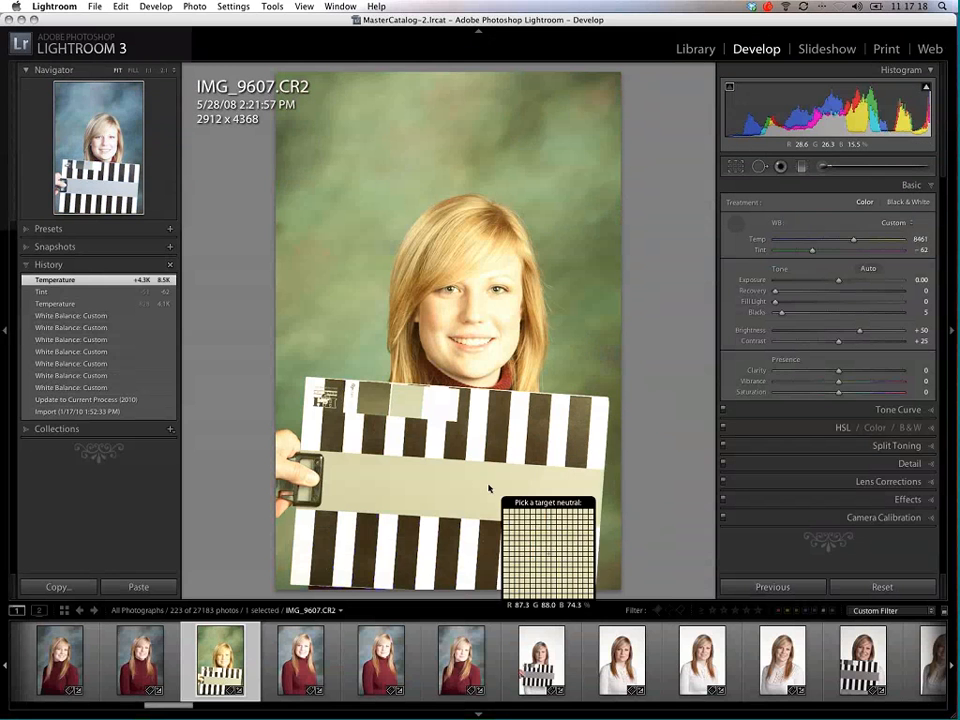
pyautogui.click(403, 396)
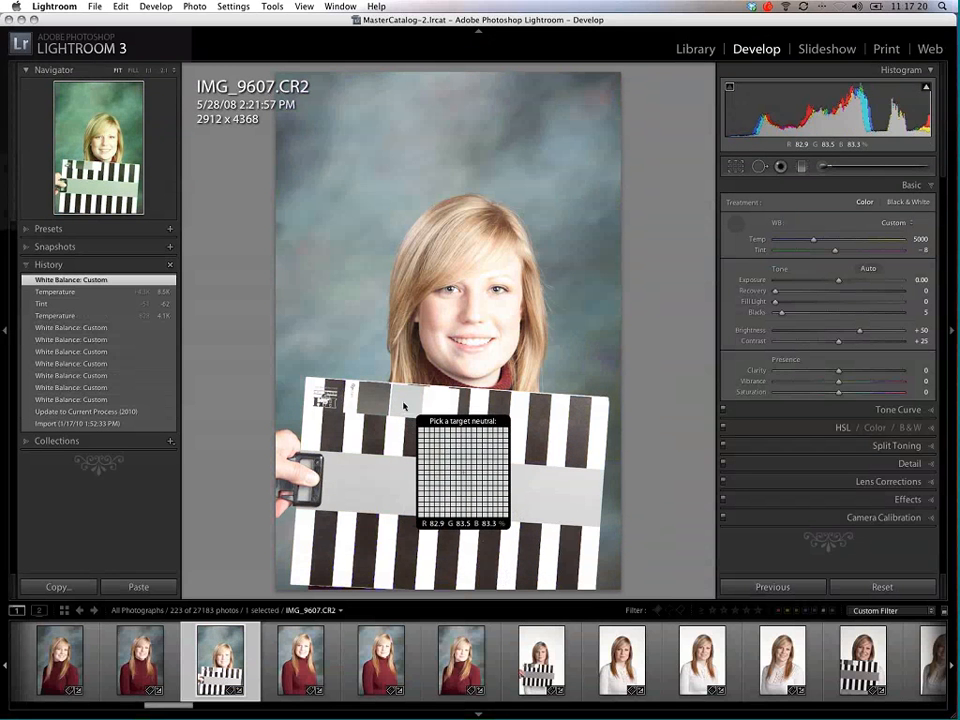
pyautogui.click(403, 404)
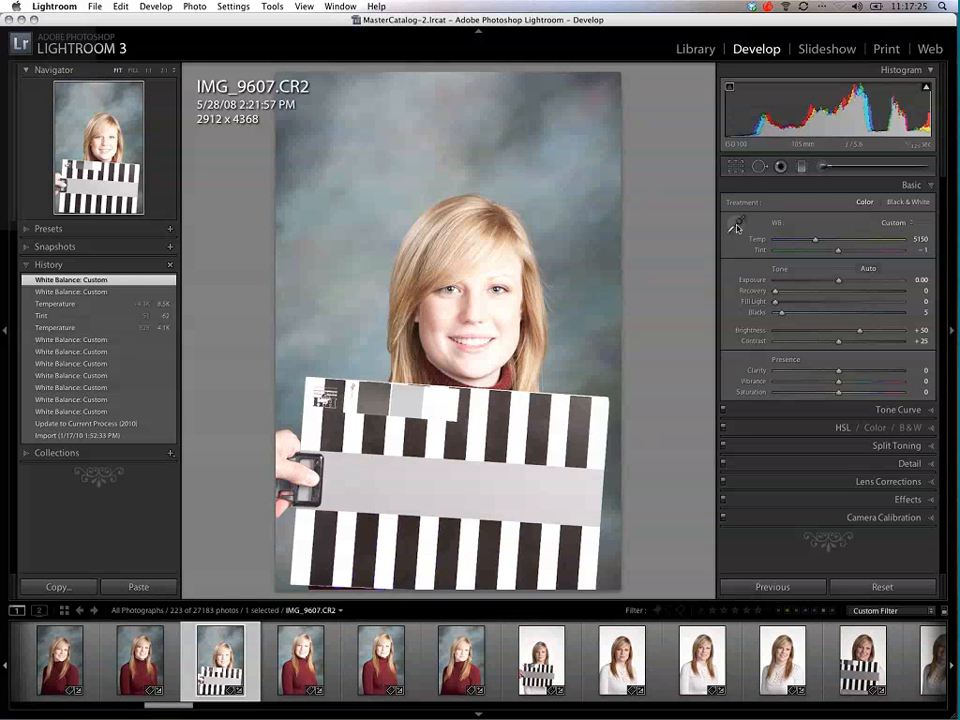
# Step: Sample the white balance on the target's patches and stripes, ending on its wide gray band
pyautogui.press('w')
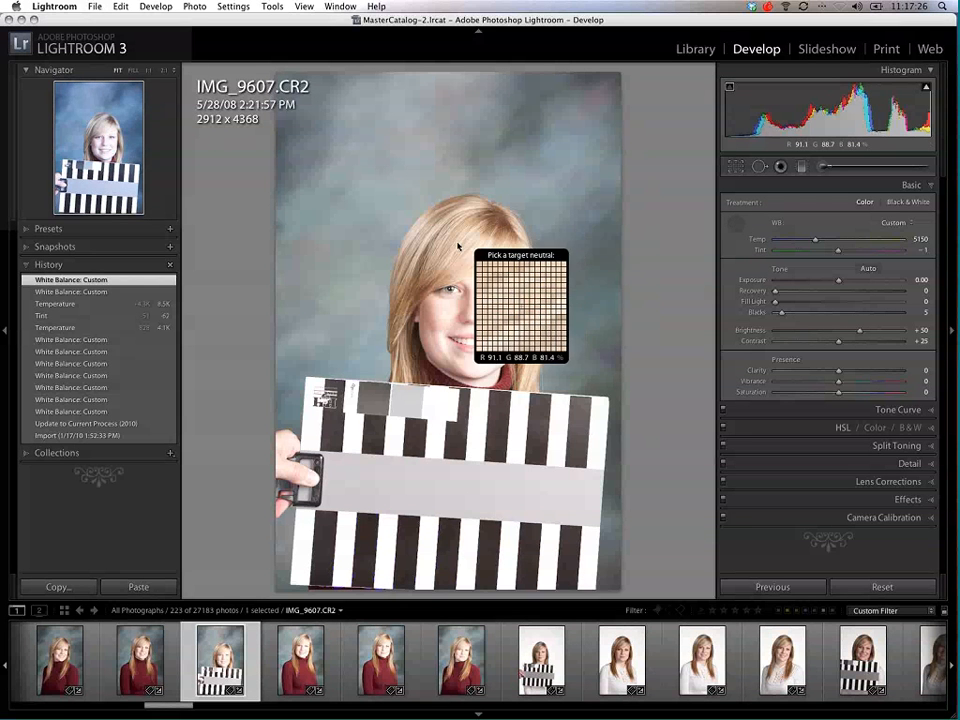
pyautogui.click(455, 400)
pyautogui.click(372, 433)
pyautogui.click(374, 446)
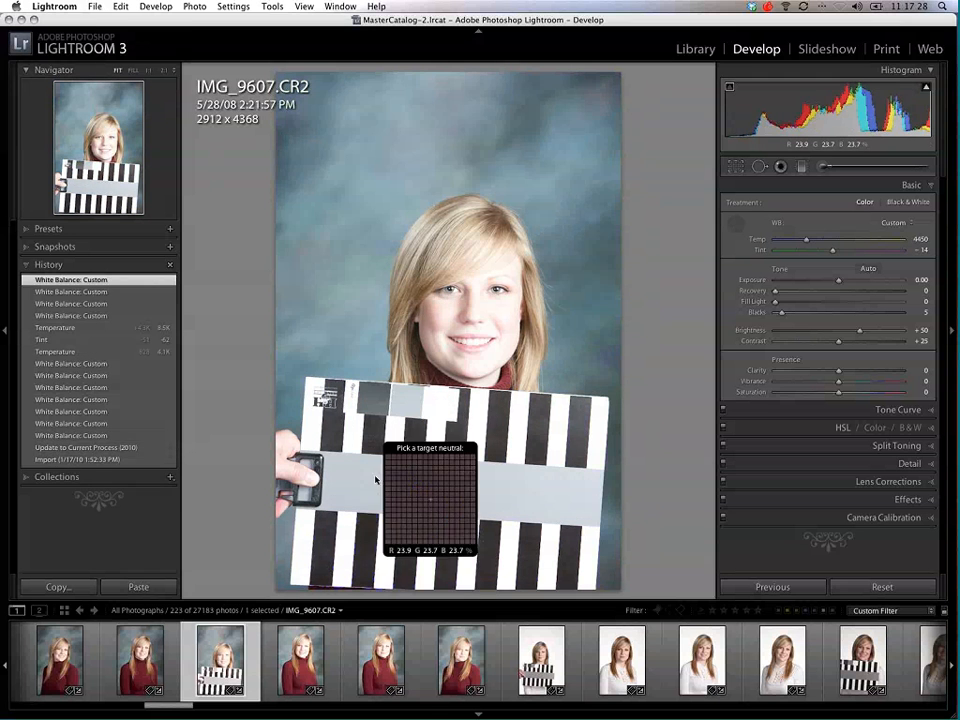
pyautogui.click(377, 483)
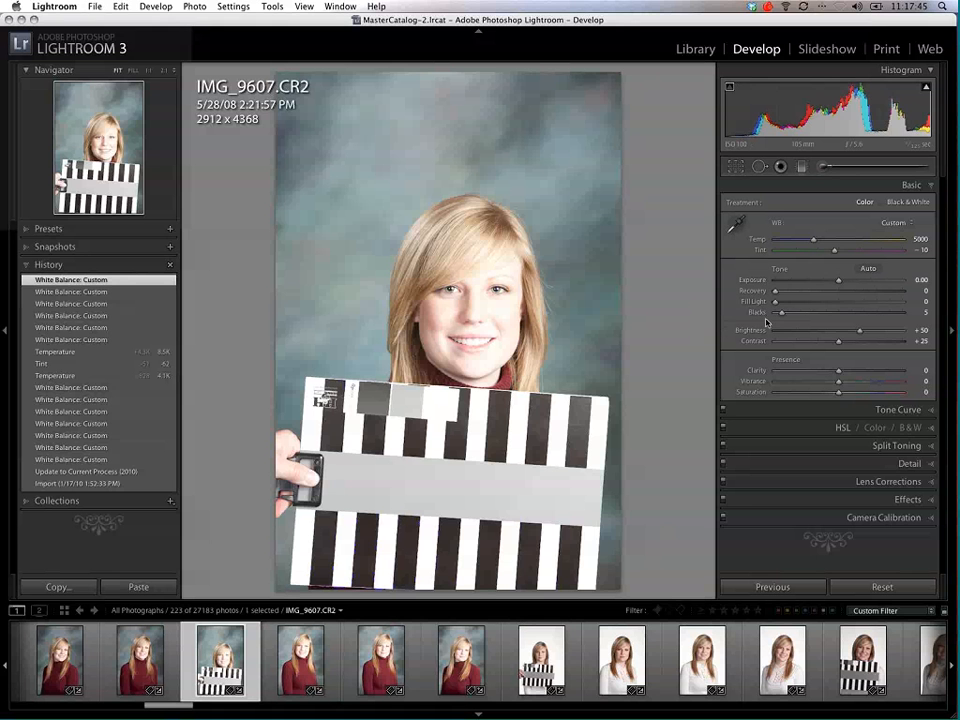
# Step: Raise the portrait's exposure to +1.30 and bring it back down to +0.20 and +0.05
pyautogui.moveTo(840, 281); pyautogui.dragTo(857, 281)
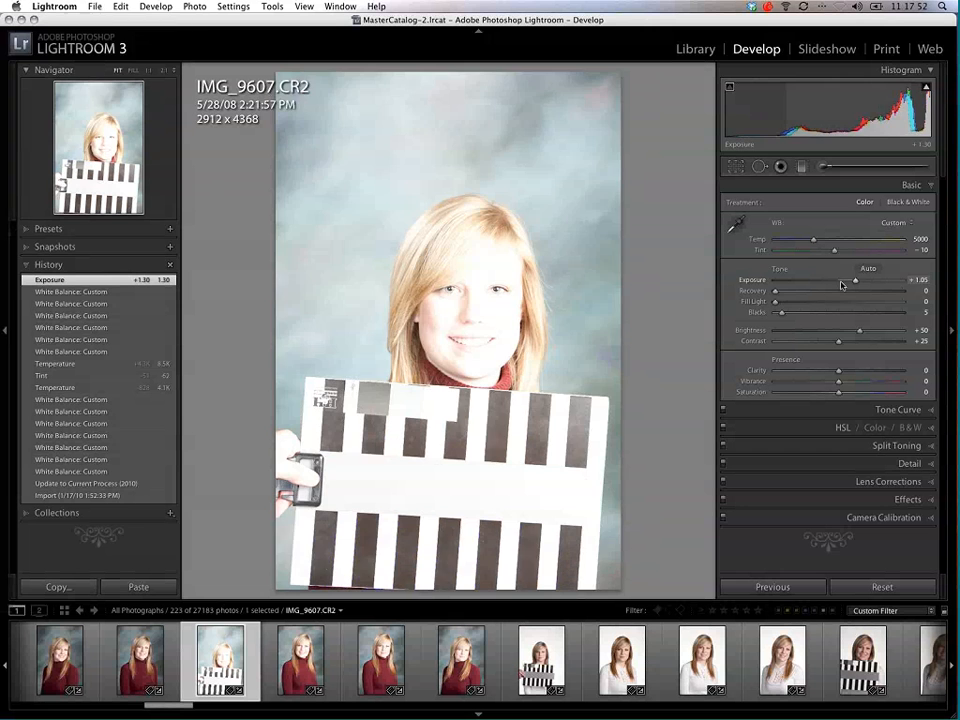
pyautogui.moveTo(858, 283); pyautogui.dragTo(841, 283)
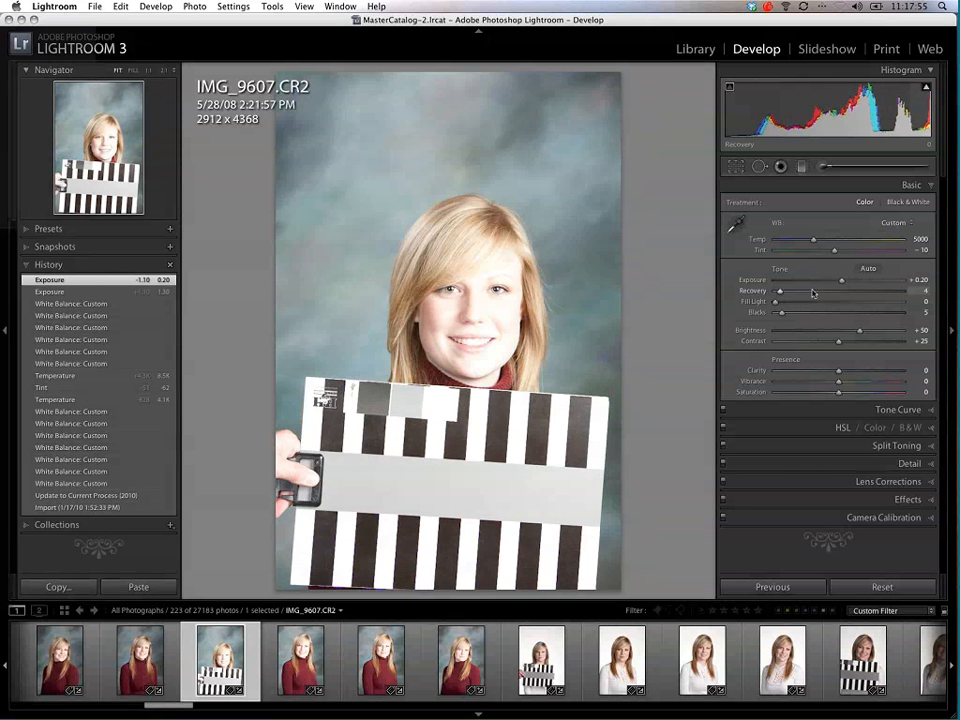
pyautogui.moveTo(842, 282); pyautogui.dragTo(860, 283)
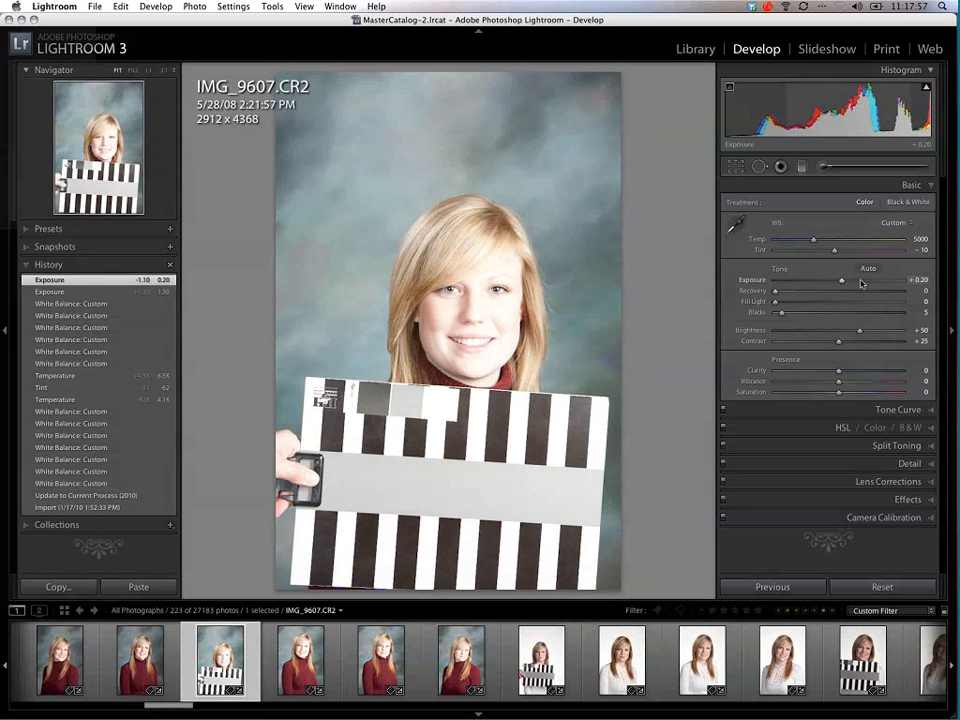
pyautogui.click(841, 283)
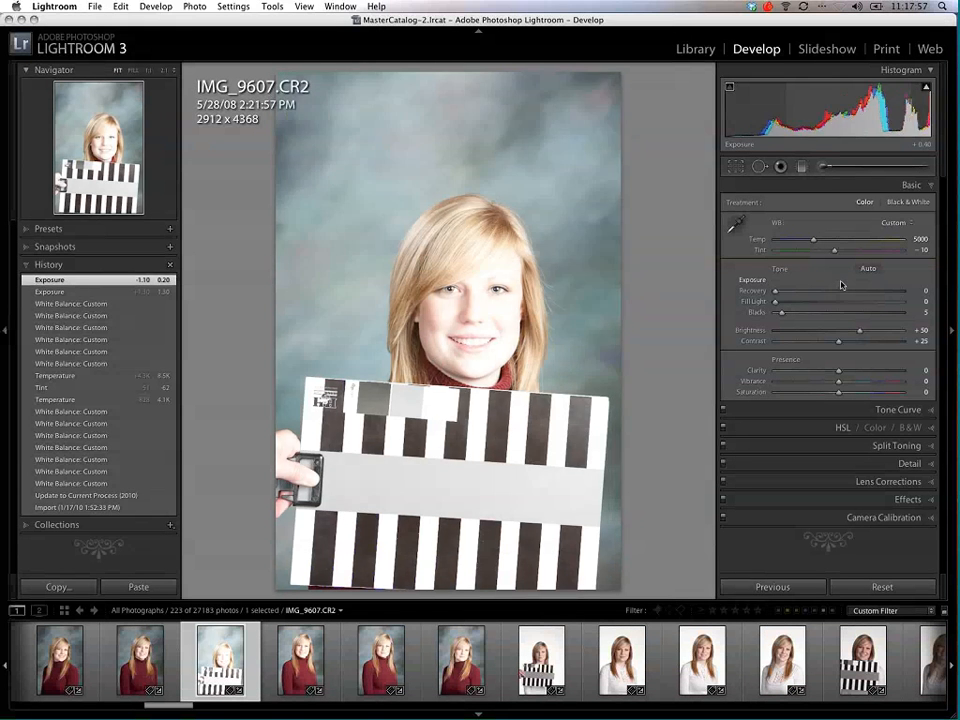
pyautogui.moveTo(841, 284); pyautogui.dragTo(839, 284)
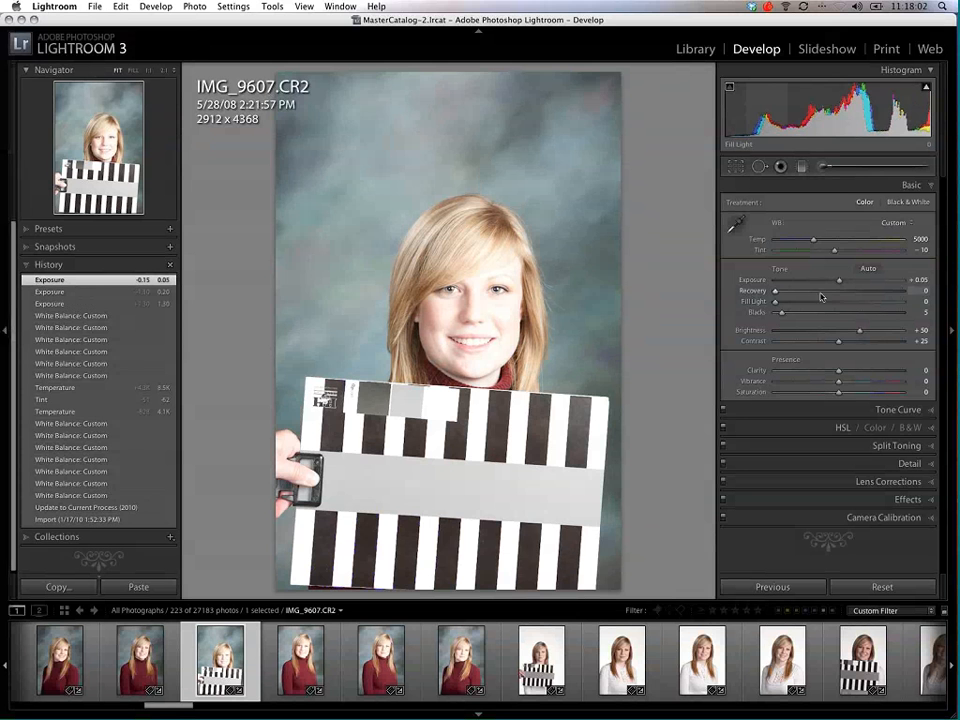
# Step: Raise the exposure to +0.90, try the Recovery adjustment, and reset the exposure to 0
pyautogui.click(851, 283)
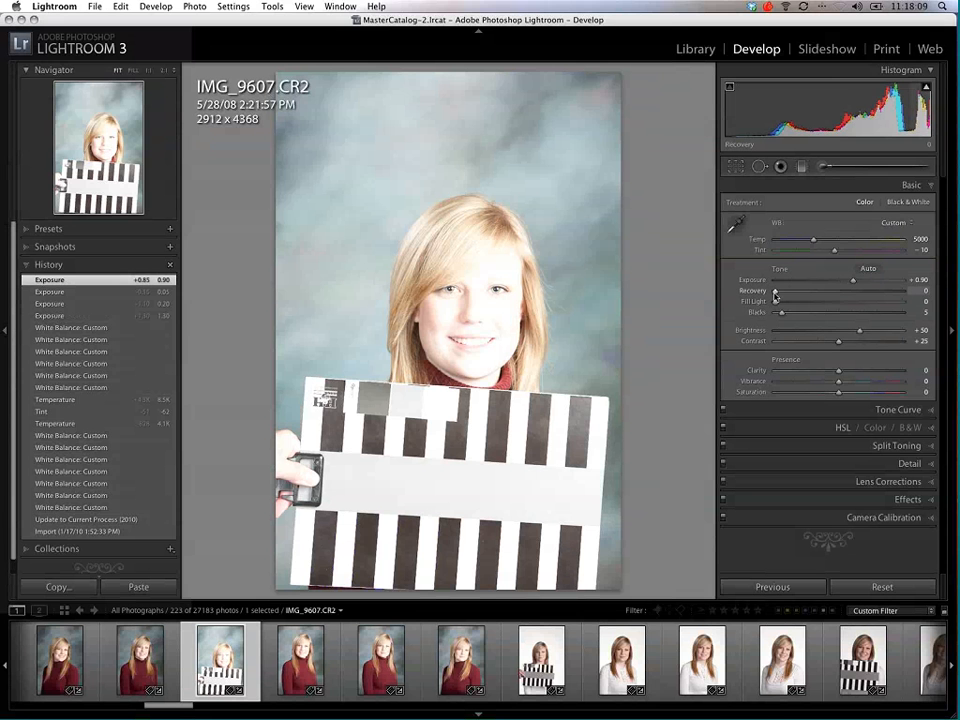
pyautogui.moveTo(775, 292)
pyautogui.mouseDown()
pyautogui.moveTo(808, 292)
pyautogui.moveTo(775, 292)
pyautogui.mouseUp()
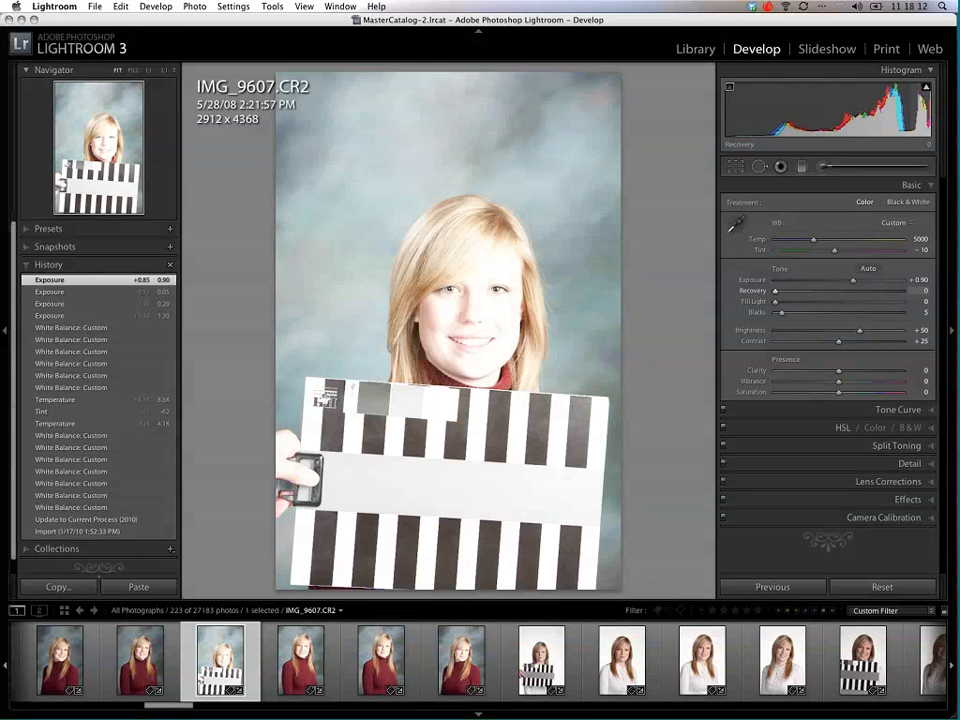
pyautogui.moveTo(854, 283); pyautogui.dragTo(853, 285)
pyautogui.doubleClick(853, 283)
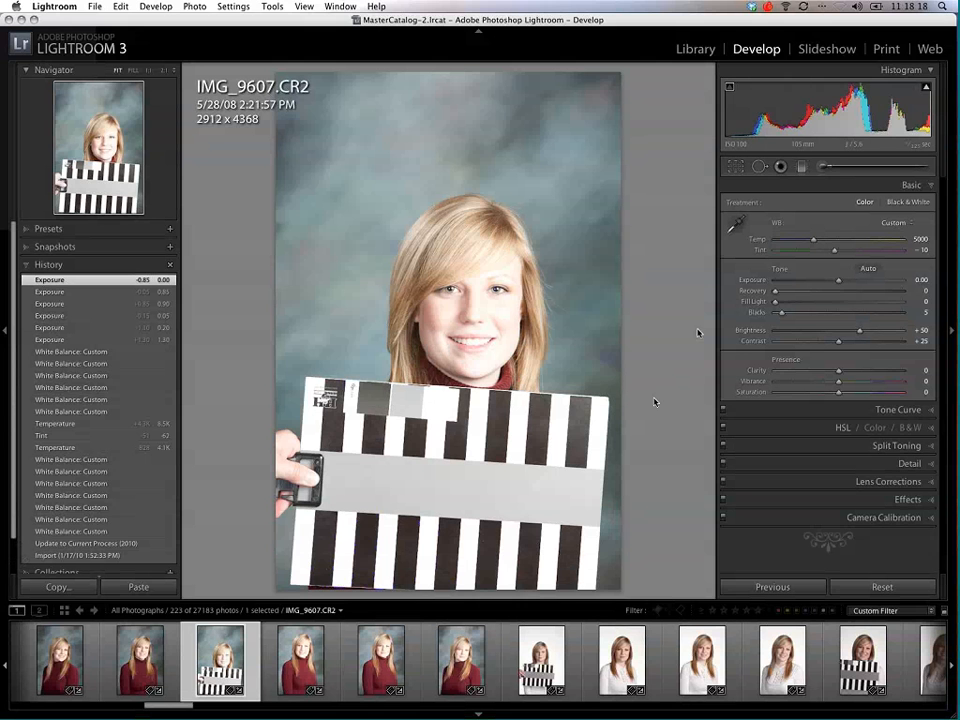
# Step: Raise the blacks to 26 and 34 to compare the shadow clipping, and lower them to 0
pyautogui.moveTo(780, 301)
pyautogui.mouseDown()
pyautogui.moveTo(811, 303)
pyautogui.moveTo(799, 316)
pyautogui.moveTo(775, 305)
pyautogui.mouseUp()
pyautogui.moveTo(782, 314); pyautogui.dragTo(811, 314)
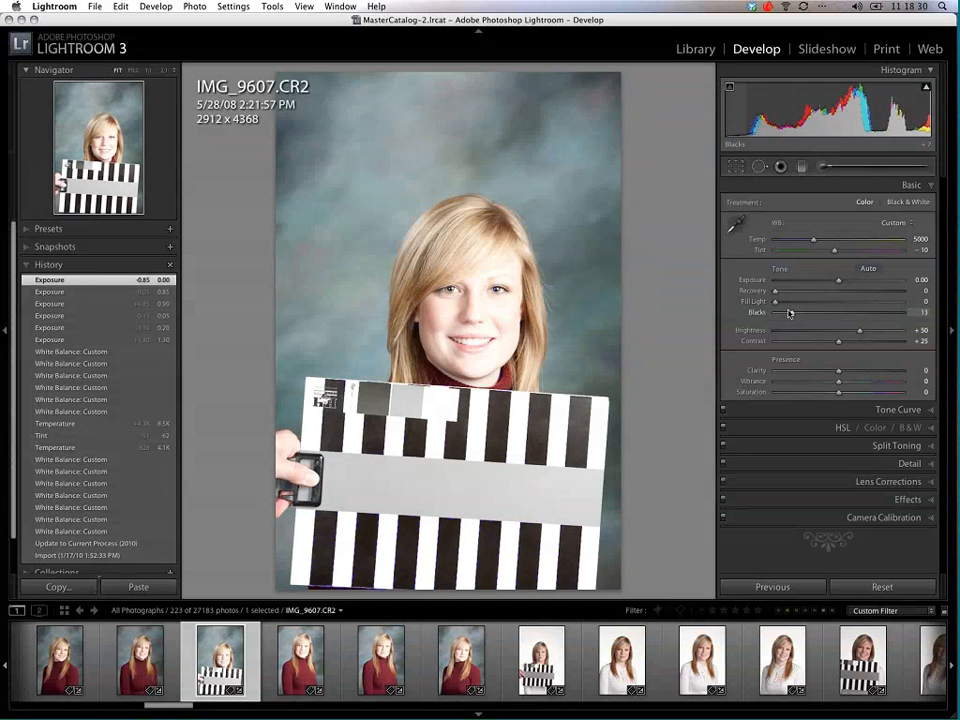
pyautogui.click(811, 314)
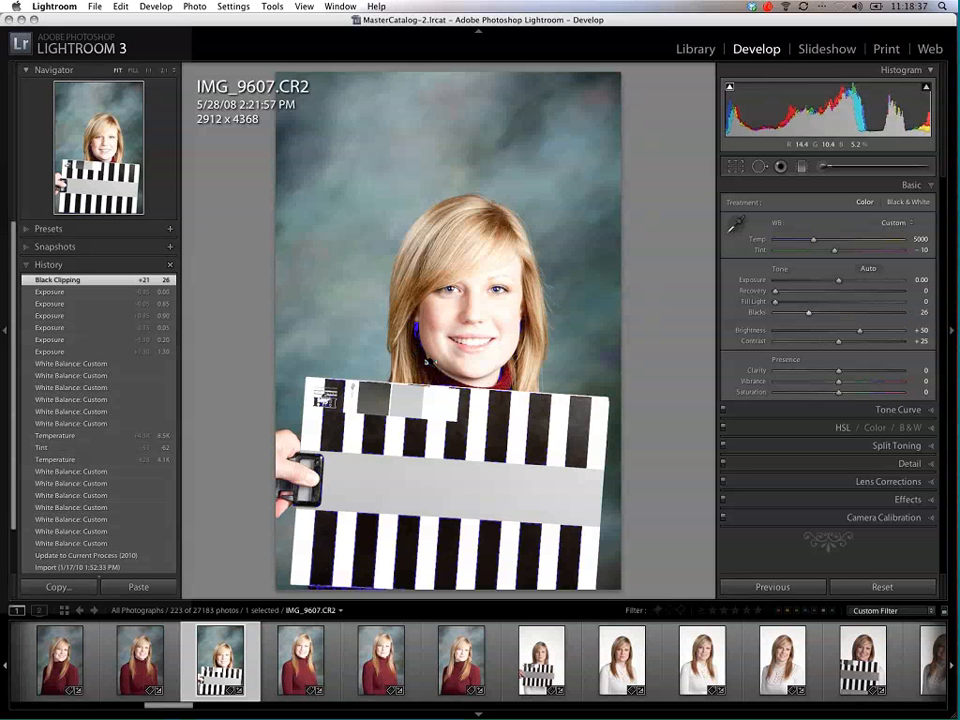
pyautogui.moveTo(808, 313)
pyautogui.mouseDown()
pyautogui.moveTo(776, 317)
pyautogui.moveTo(823, 317)
pyautogui.moveTo(808, 315)
pyautogui.mouseUp()
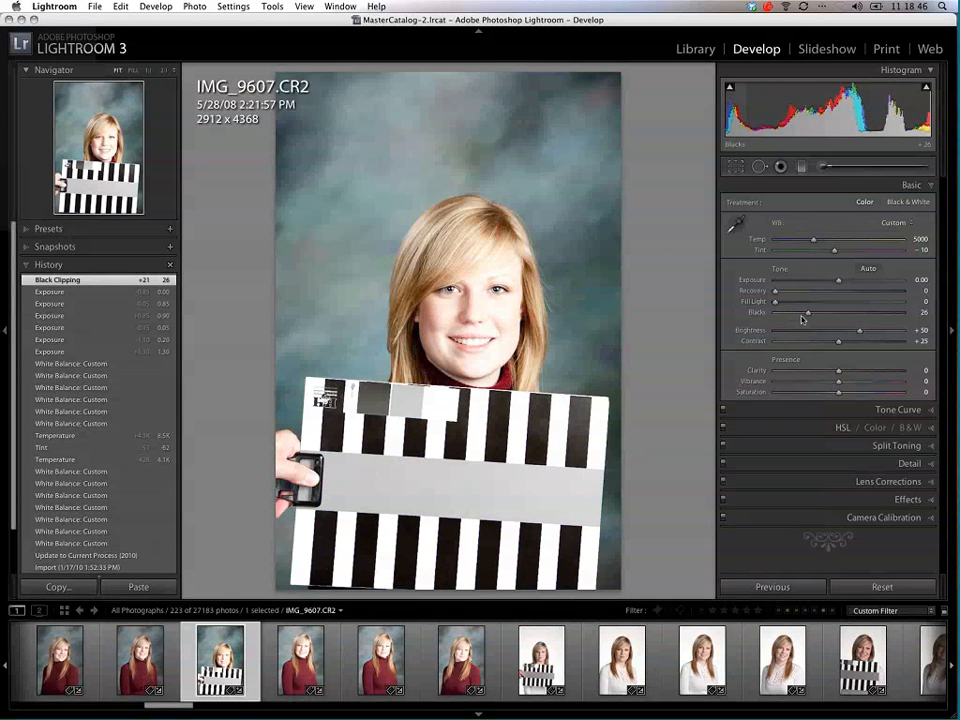
pyautogui.moveTo(808, 316); pyautogui.dragTo(760, 352)
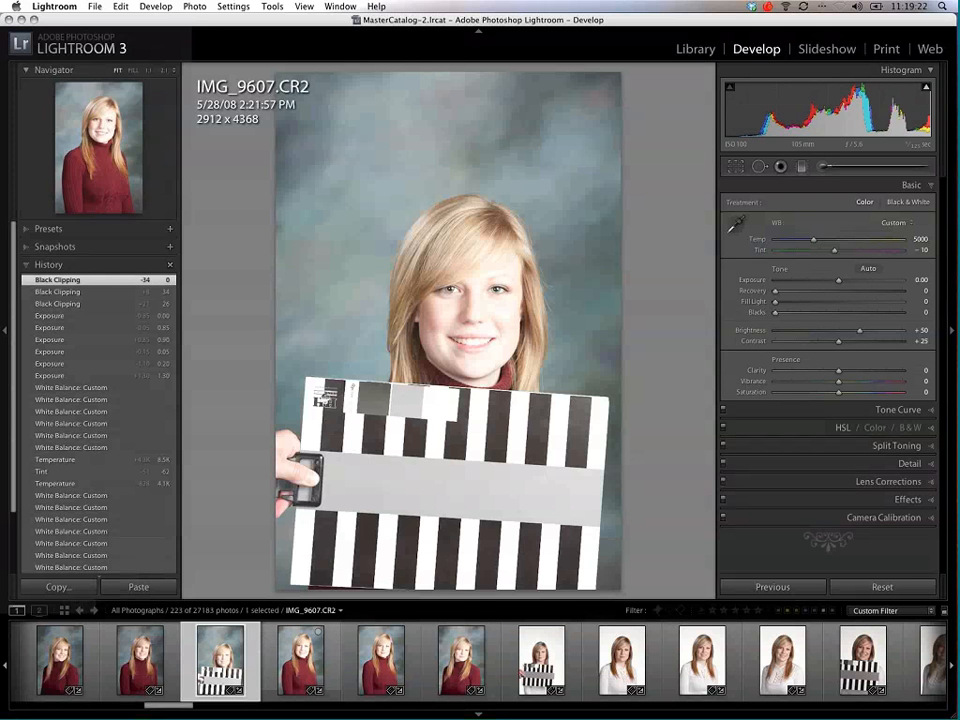
# Step: Switch to the portrait IMG_9599.CR2, found among the earlier red-sweater shots
pyautogui.click(305, 677)
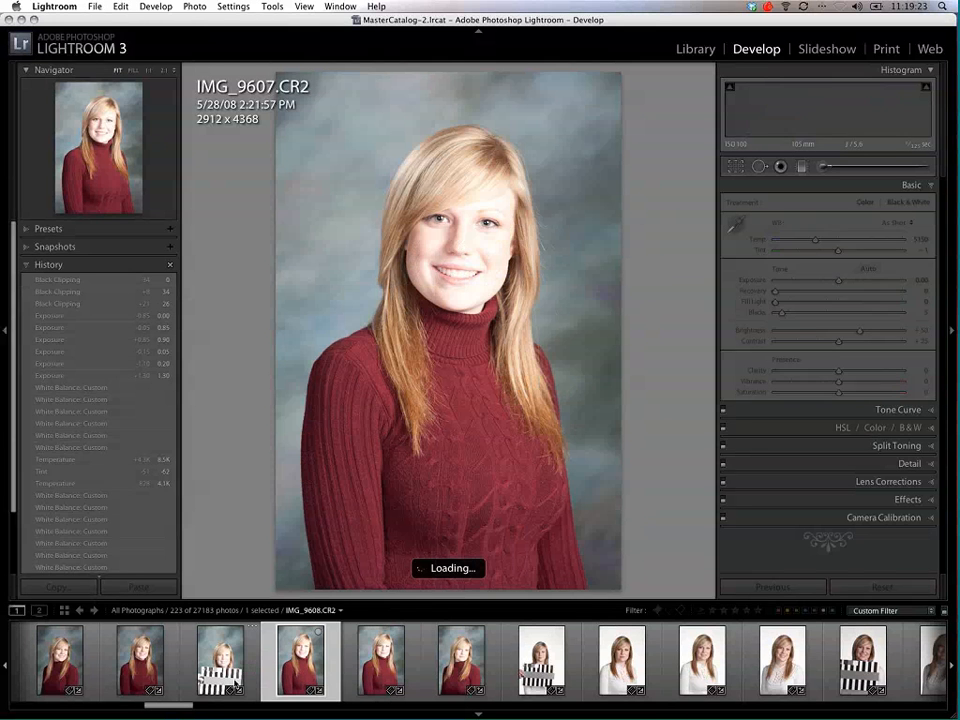
pyautogui.click(128, 708)
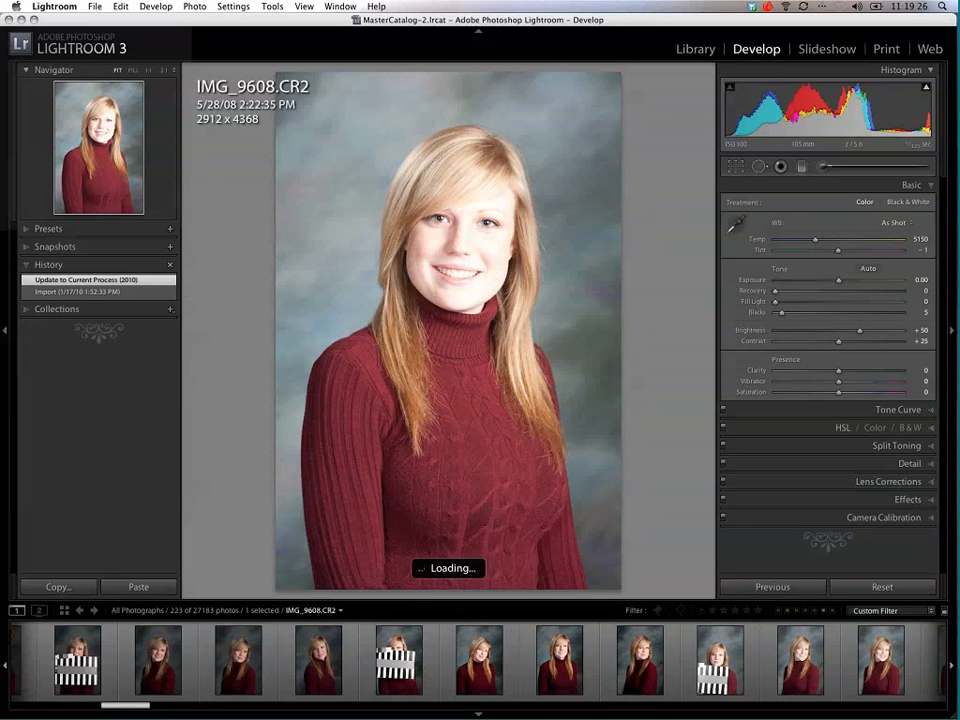
pyautogui.click(211, 660)
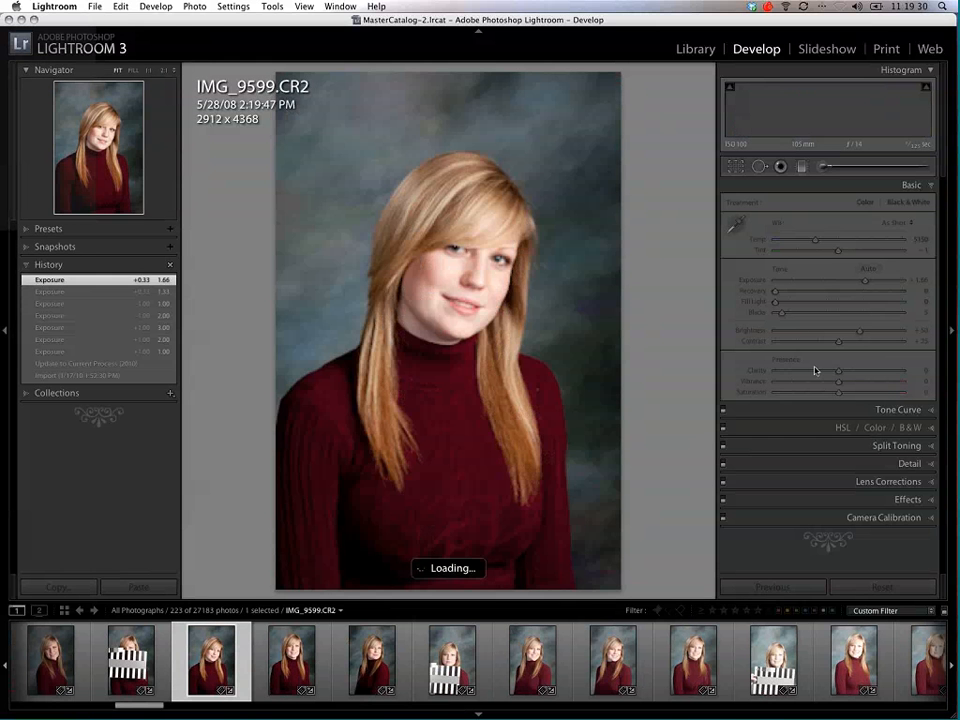
# Step: Raise the portrait's clarity to +97, inspect the face at 1:1, and ease the clarity to +95
pyautogui.click(903, 372)
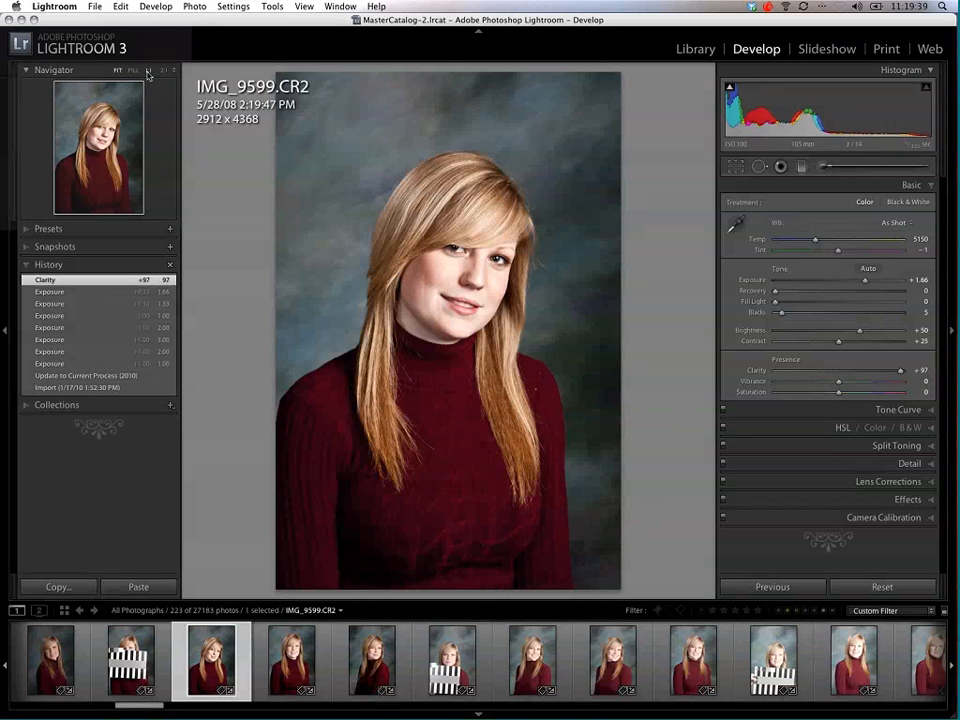
pyautogui.press('z')
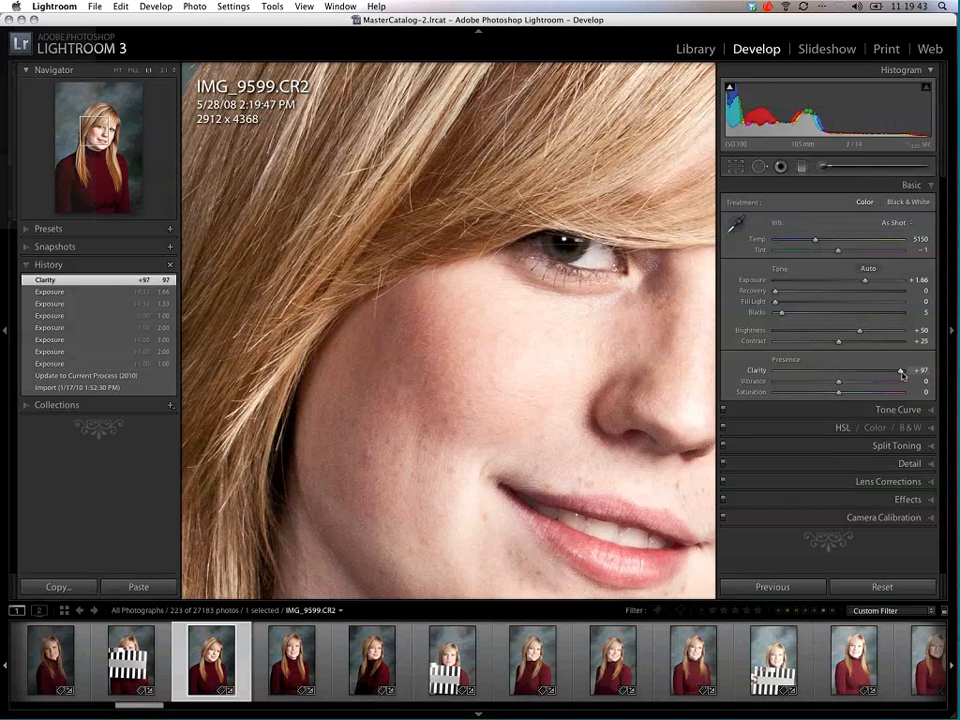
pyautogui.moveTo(902, 373); pyautogui.dragTo(895, 375)
pyautogui.moveTo(553, 361); pyautogui.dragTo(420, 356)
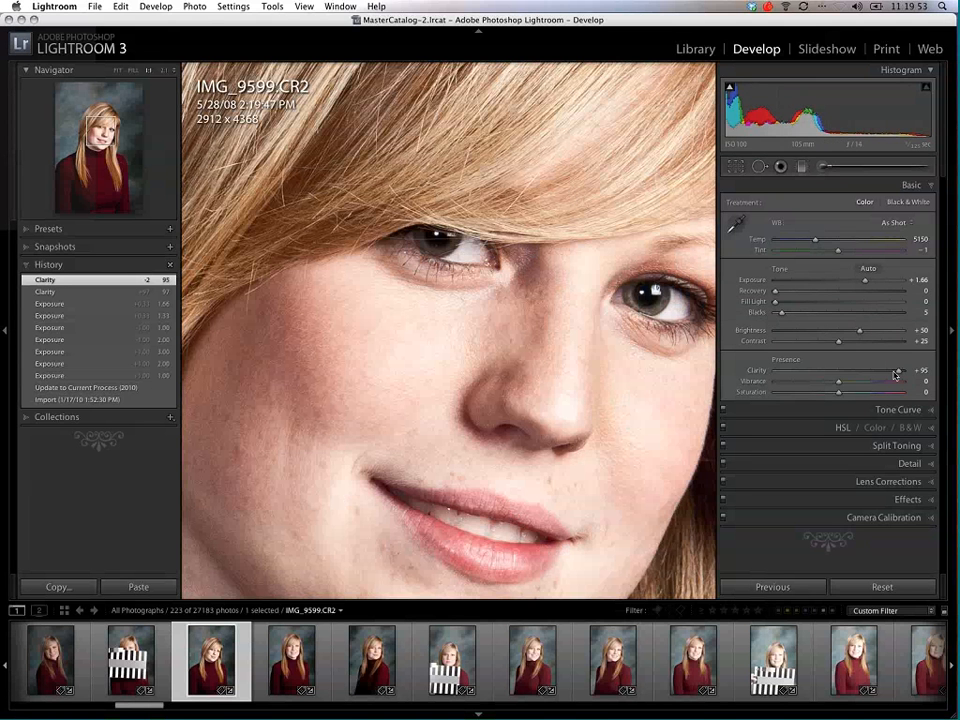
# Step: Lower the clarity to -95 to soften the skin, bring it back to +19, and view the whole portrait
pyautogui.moveTo(896, 373); pyautogui.dragTo(781, 374)
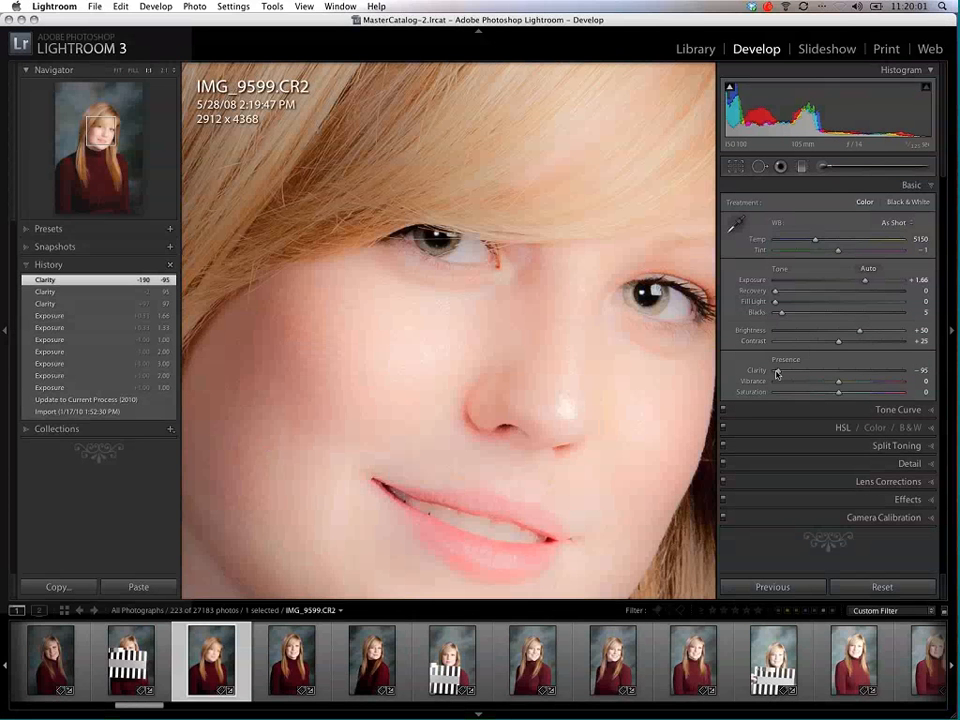
pyautogui.moveTo(778, 371); pyautogui.dragTo(804, 372)
pyautogui.click(853, 375)
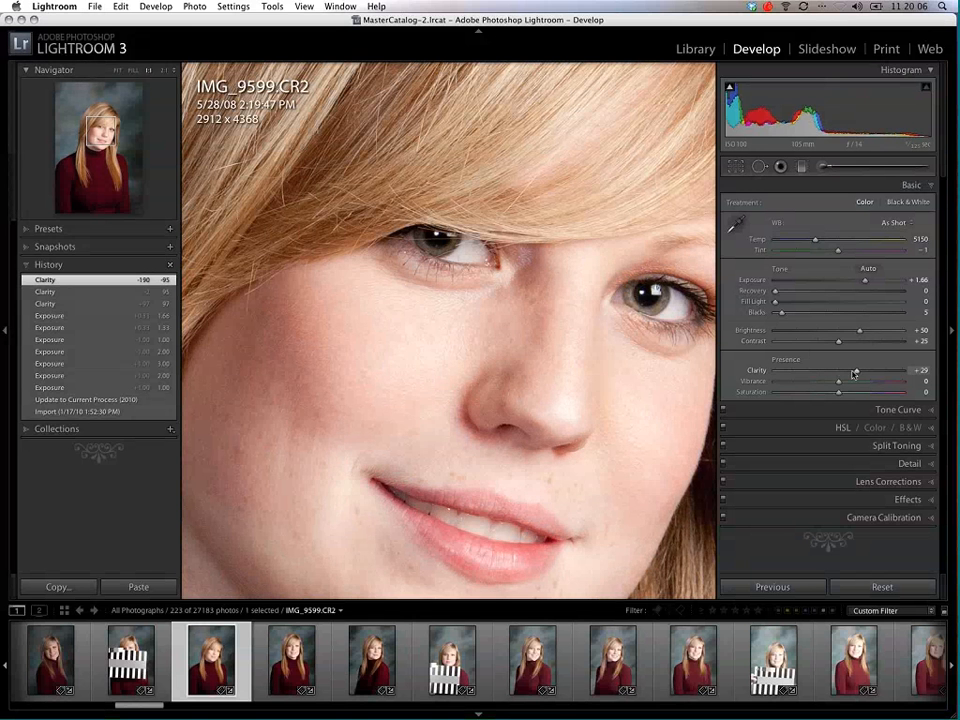
pyautogui.moveTo(853, 375); pyautogui.dragTo(877, 379)
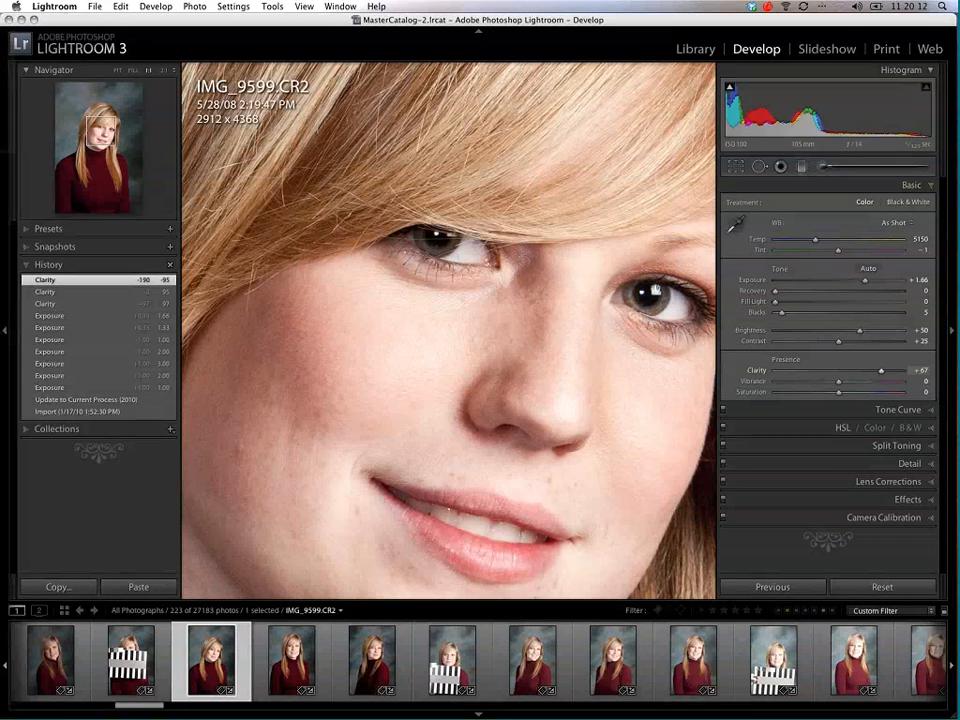
pyautogui.moveTo(877, 379); pyautogui.dragTo(850, 377)
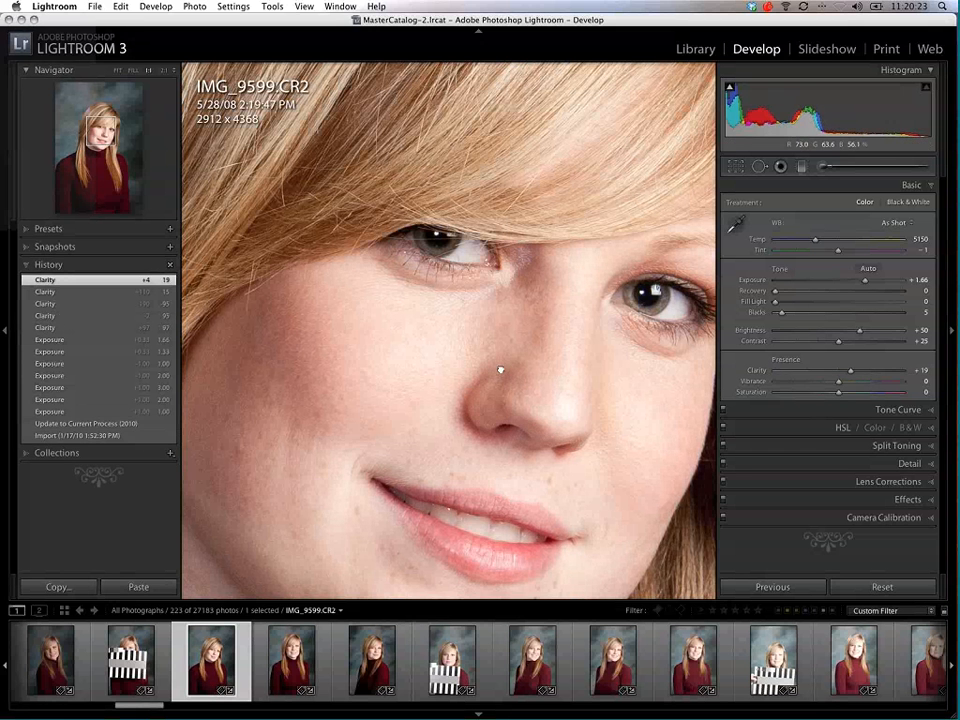
pyautogui.click(502, 374)
pyautogui.click(433, 422)
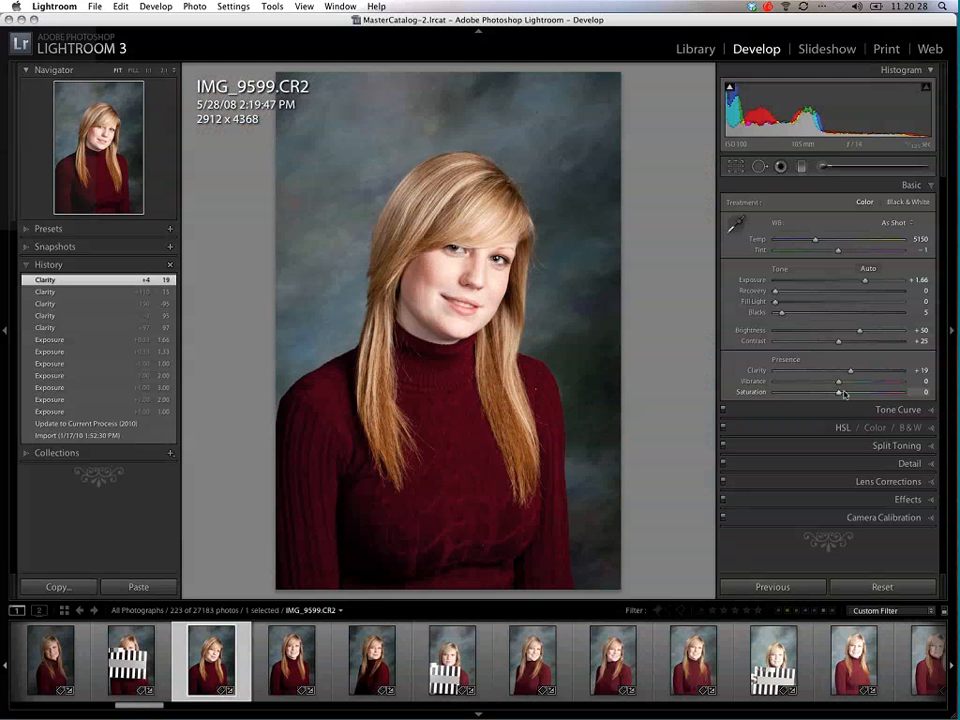
# Step: Try a saturation of +78 and reset it, and compare vibrance at +63, +49 and +51 before resetting it
pyautogui.moveTo(840, 397); pyautogui.dragTo(880, 404)
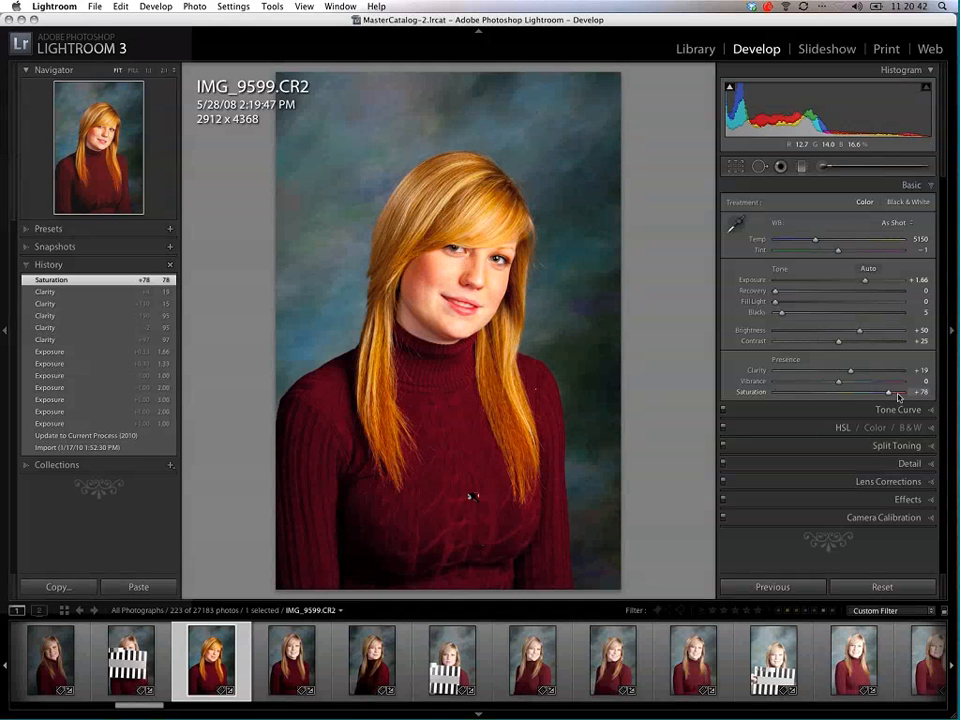
pyautogui.moveTo(890, 393); pyautogui.dragTo(873, 380)
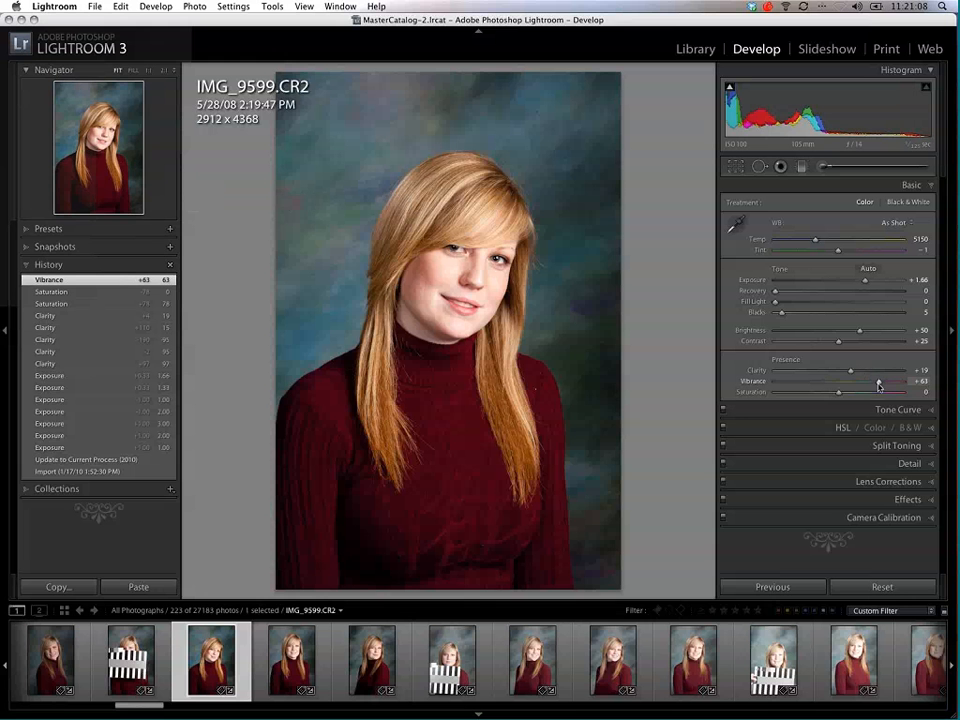
pyautogui.moveTo(871, 386); pyautogui.dragTo(862, 386)
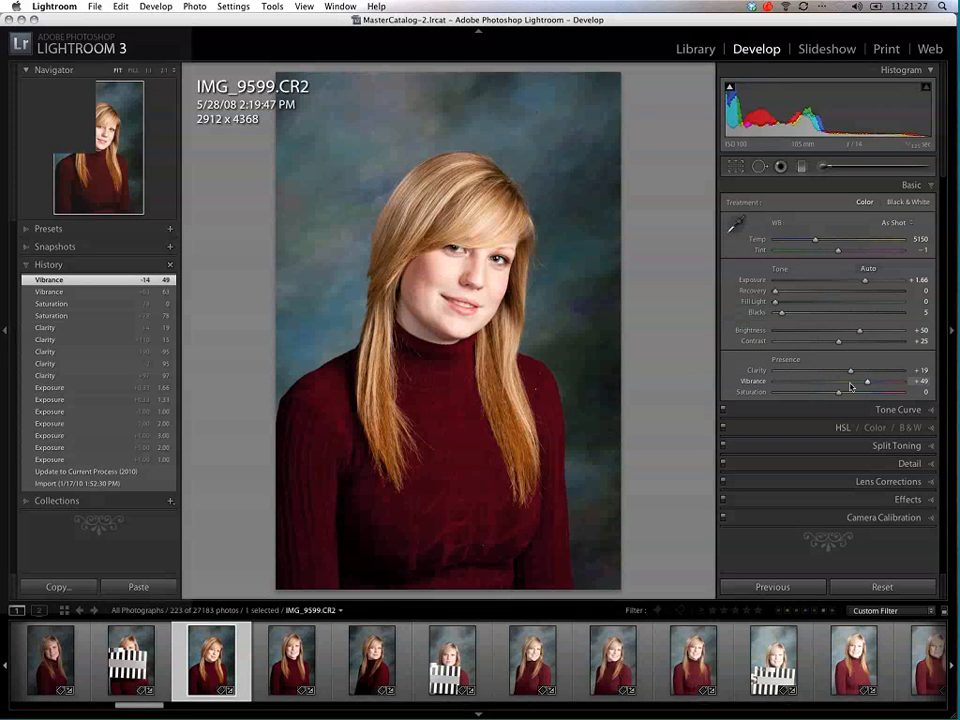
pyautogui.moveTo(851, 387); pyautogui.dragTo(840, 381)
pyautogui.moveTo(840, 381); pyautogui.dragTo(874, 386)
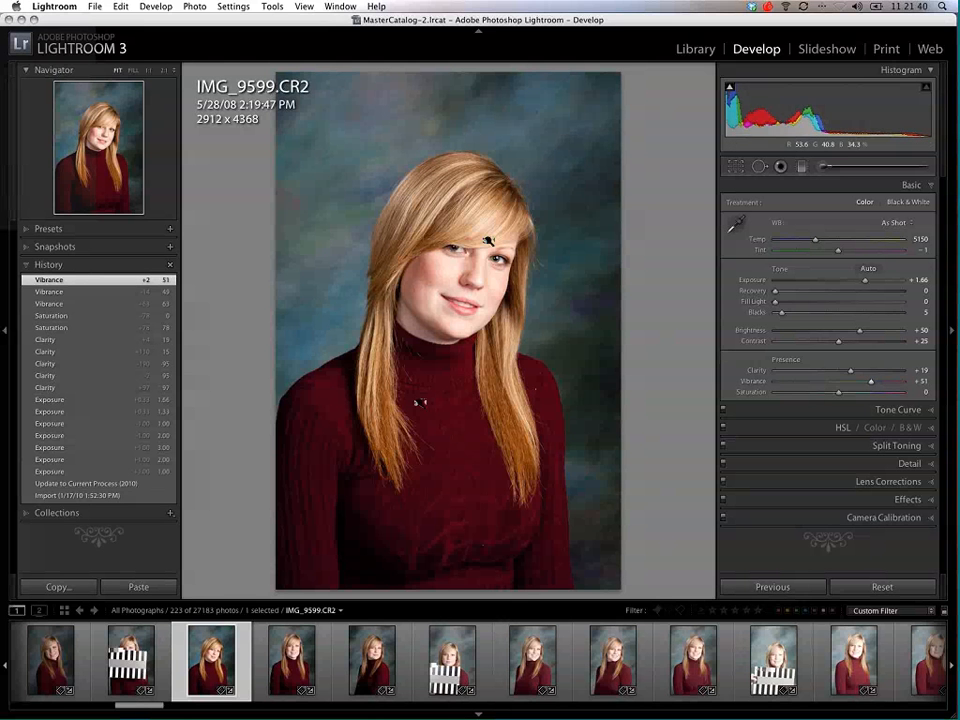
pyautogui.doubleClick(866, 385)
# Step: Try the saturation at +53 and +55, bring it back to +1, and raise the vibrance to +54
pyautogui.moveTo(839, 397); pyautogui.dragTo(872, 393)
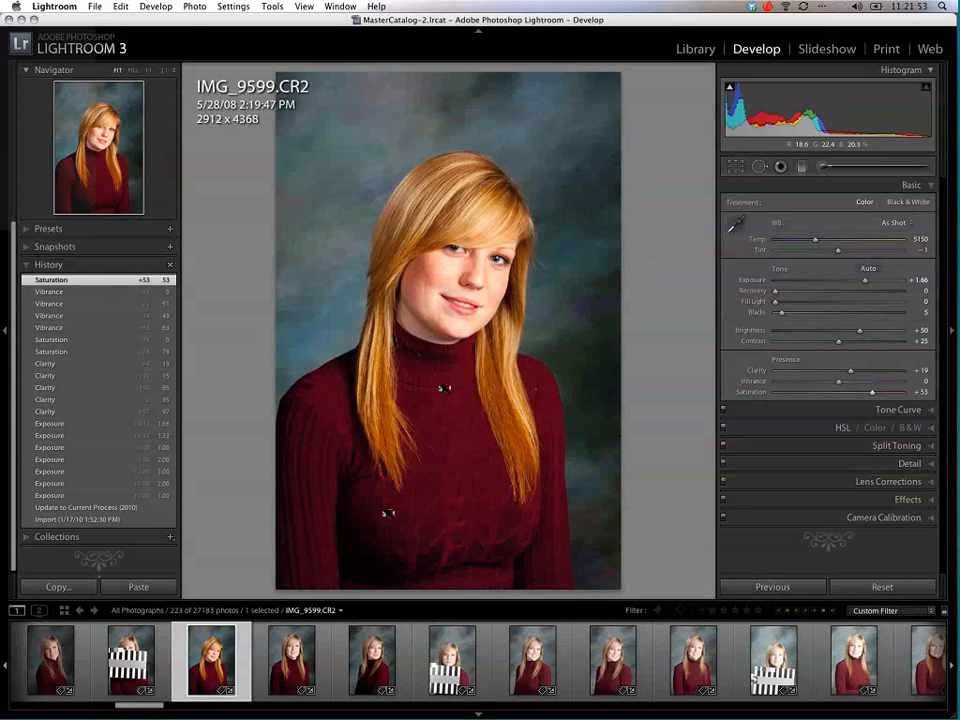
pyautogui.doubleClick(870, 393)
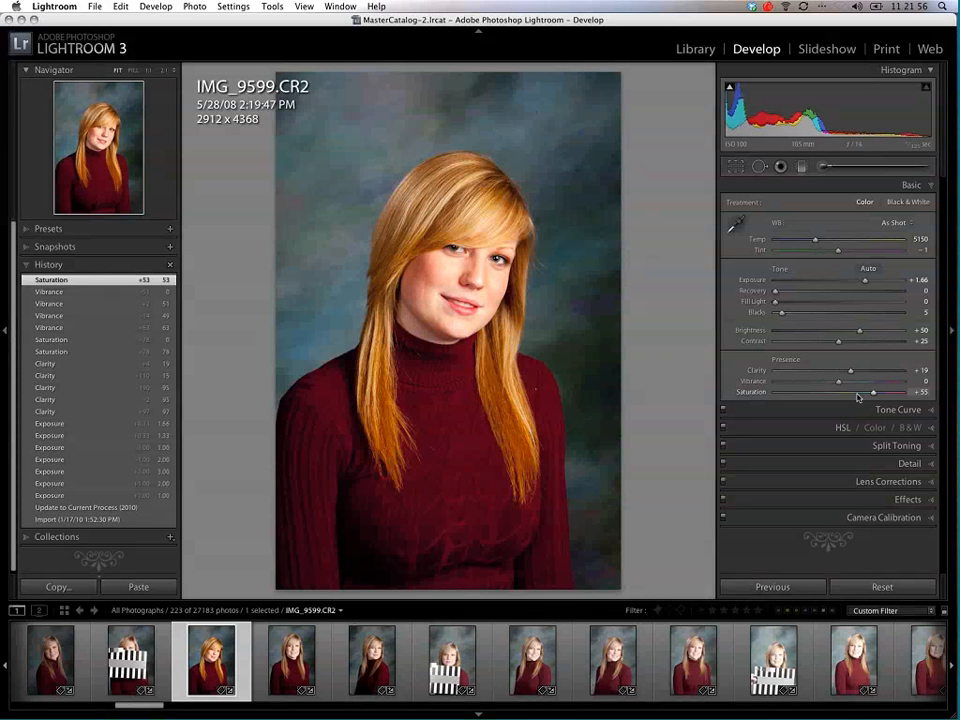
pyautogui.moveTo(873, 393)
pyautogui.mouseDown()
pyautogui.moveTo(836, 393)
pyautogui.moveTo(889, 385)
pyautogui.mouseUp()
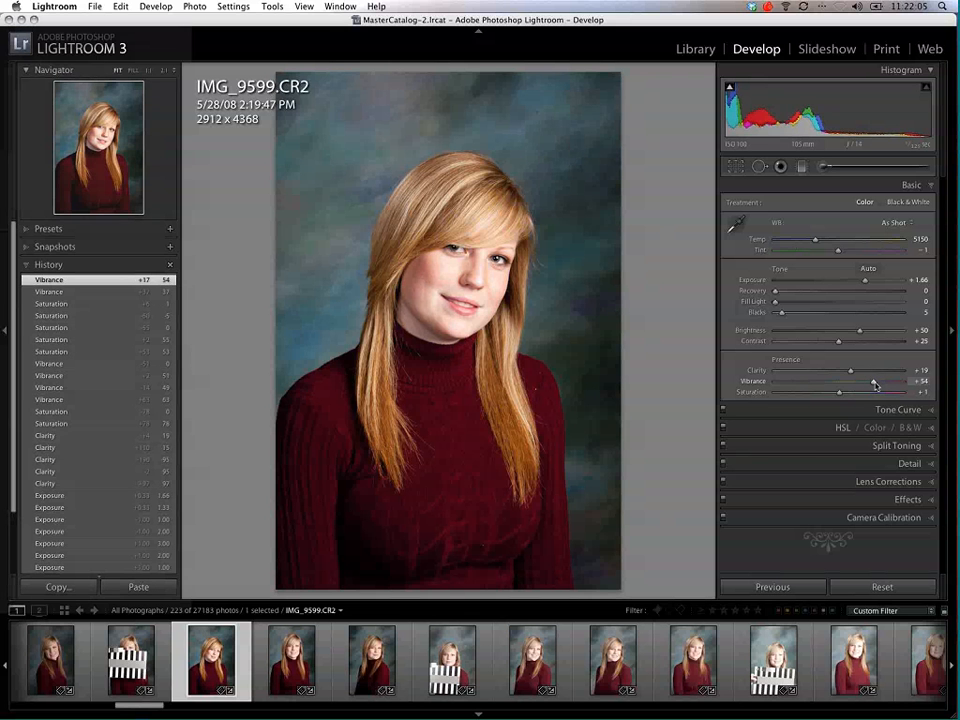
# Step: Try a vibrance of +24 with a clarity of +21, and reset both to 0
pyautogui.moveTo(865, 385)
pyautogui.mouseDown()
pyautogui.moveTo(894, 384)
pyautogui.moveTo(853, 387)
pyautogui.moveTo(853, 371)
pyautogui.mouseUp()
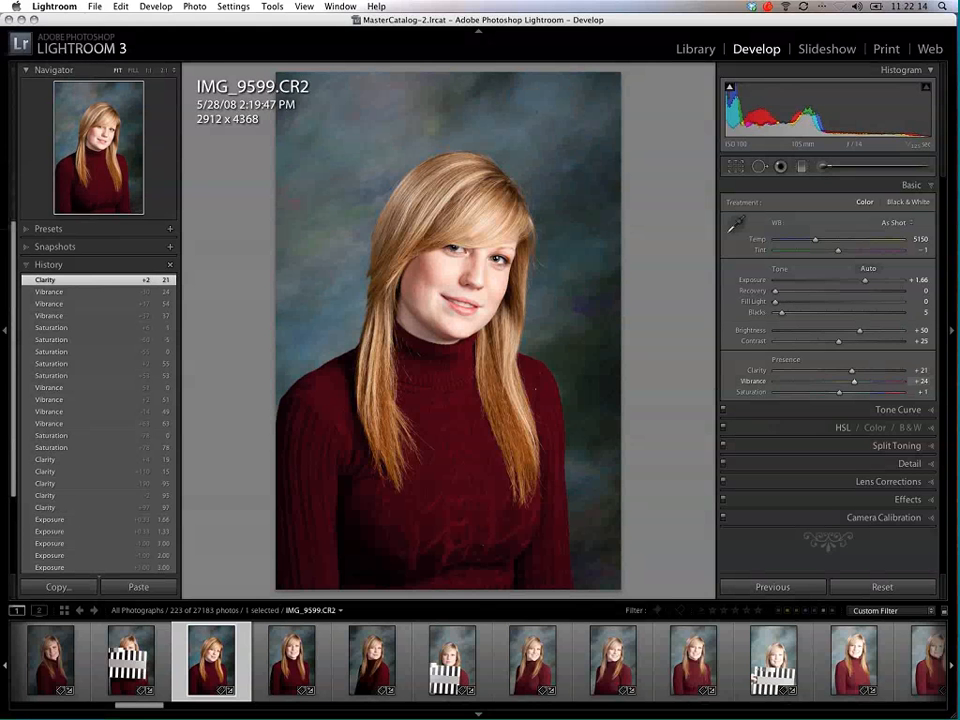
pyautogui.doubleClick(854, 382)
pyautogui.doubleClick(852, 372)
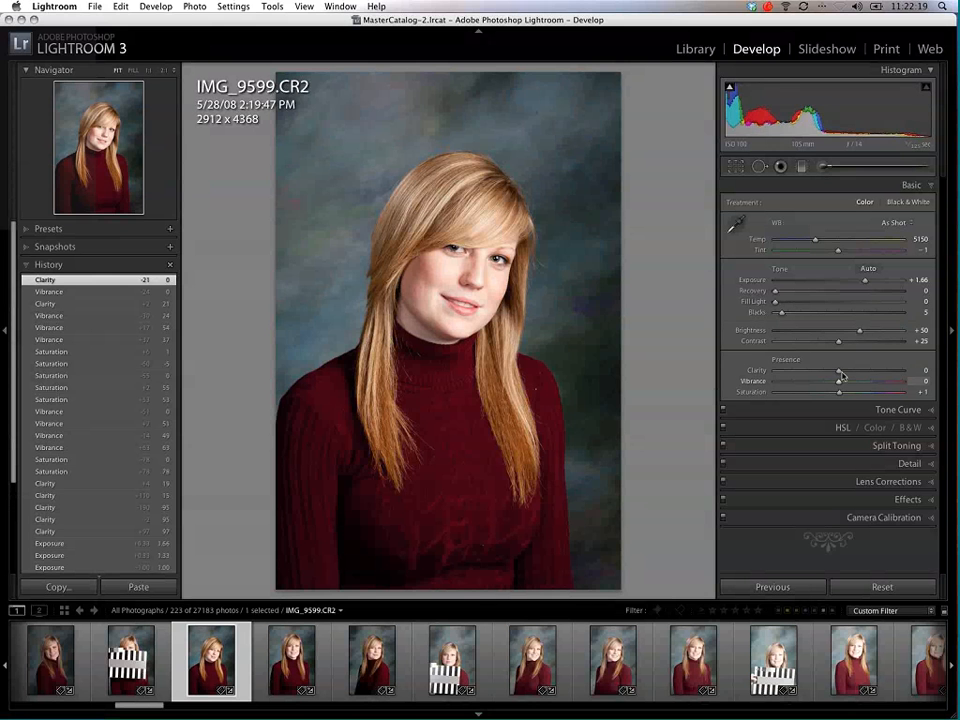
# Step: Reset the exposure to 0, raise it to +1.65, and collapse the Basic adjustments
pyautogui.doubleClick(864, 280)
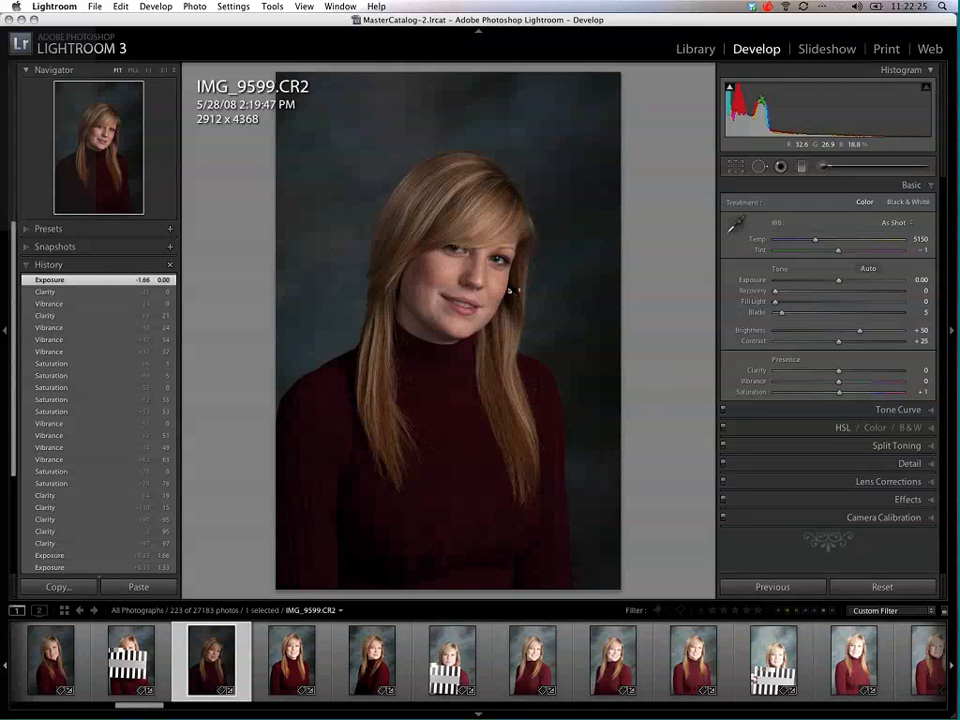
pyautogui.moveTo(838, 280); pyautogui.dragTo(859, 283)
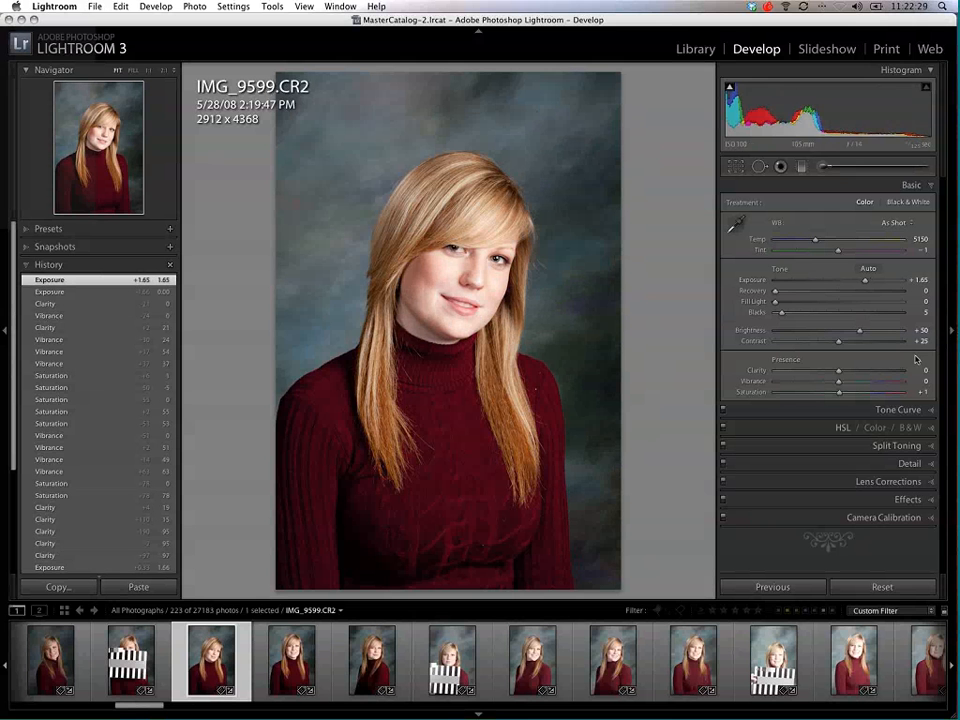
pyautogui.click(931, 188)
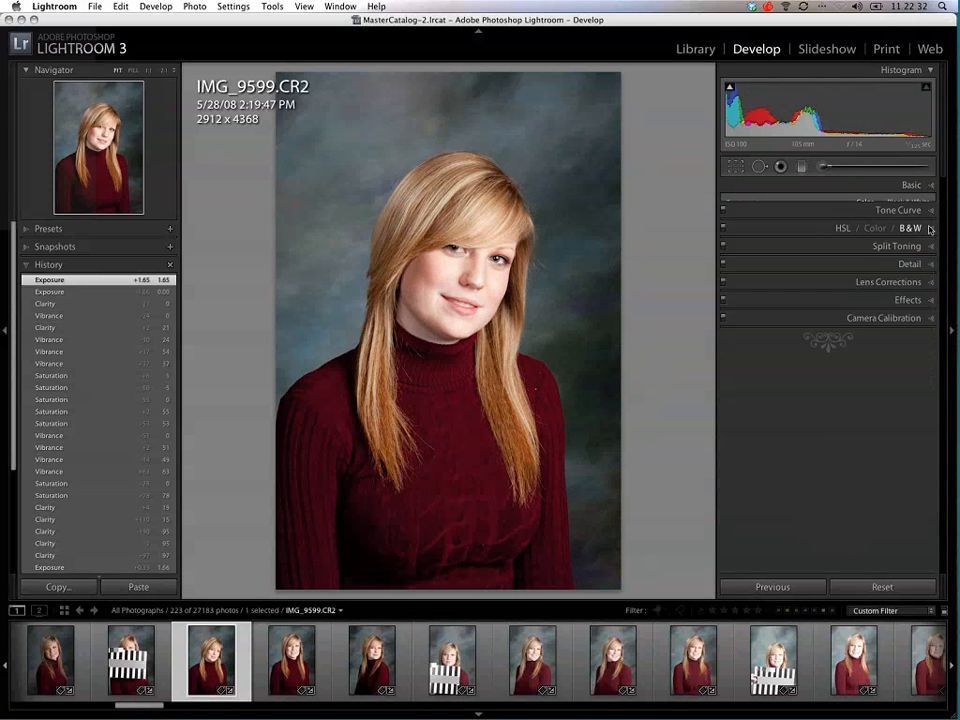
# Step: Shape the tone curve directly on the portrait, with highlights at +55, shadows at −26 and darks at +34
pyautogui.click(932, 204)
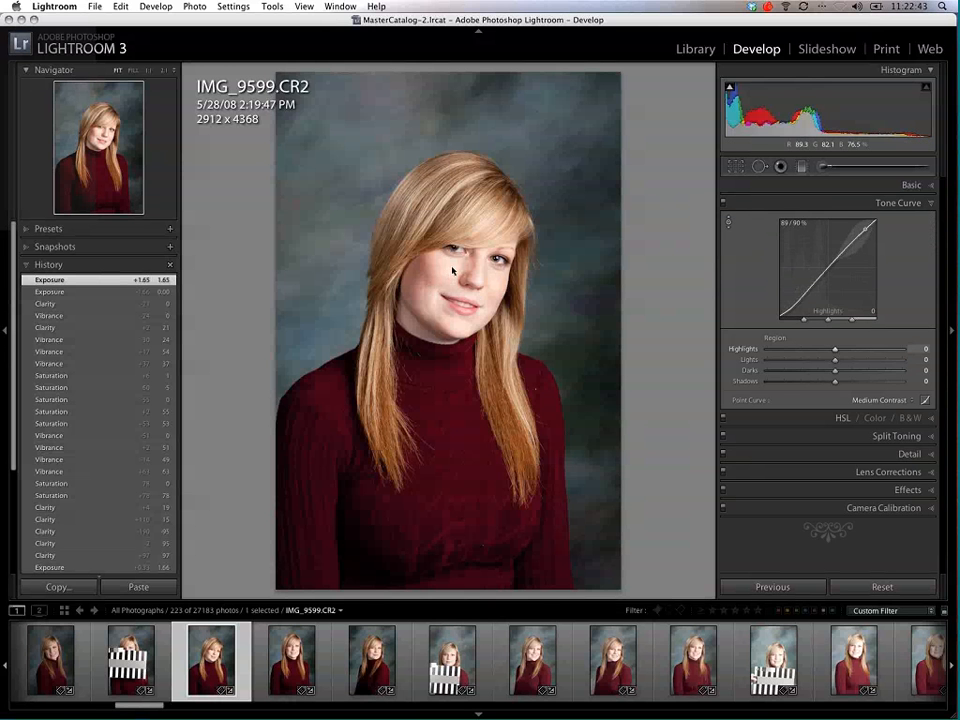
pyautogui.moveTo(452, 270); pyautogui.dragTo(438, 160)
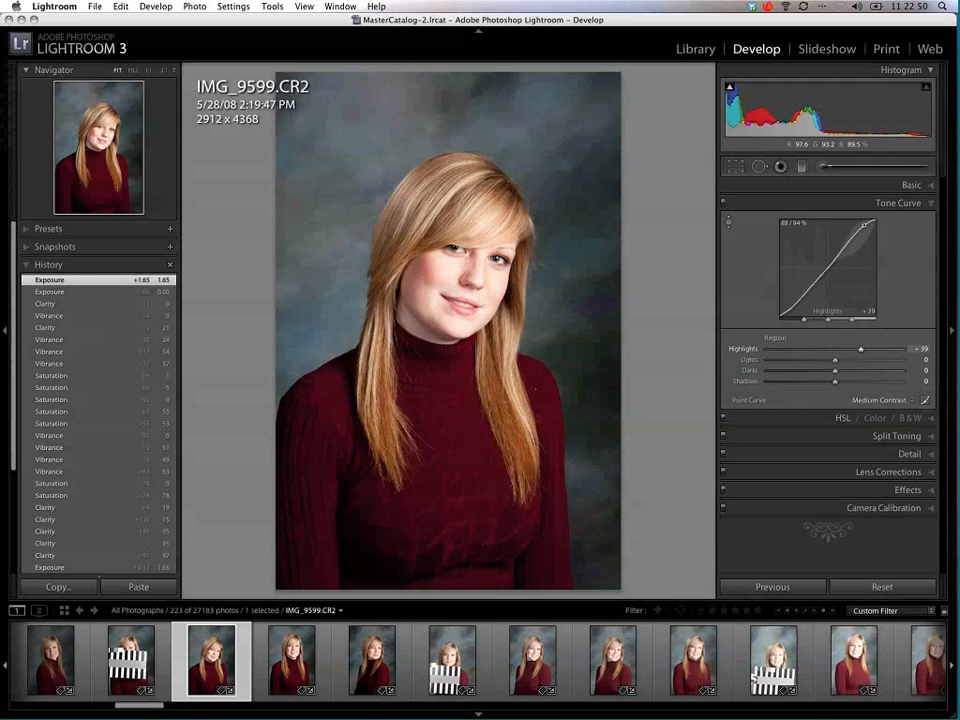
pyautogui.moveTo(436, 234); pyautogui.dragTo(468, 251)
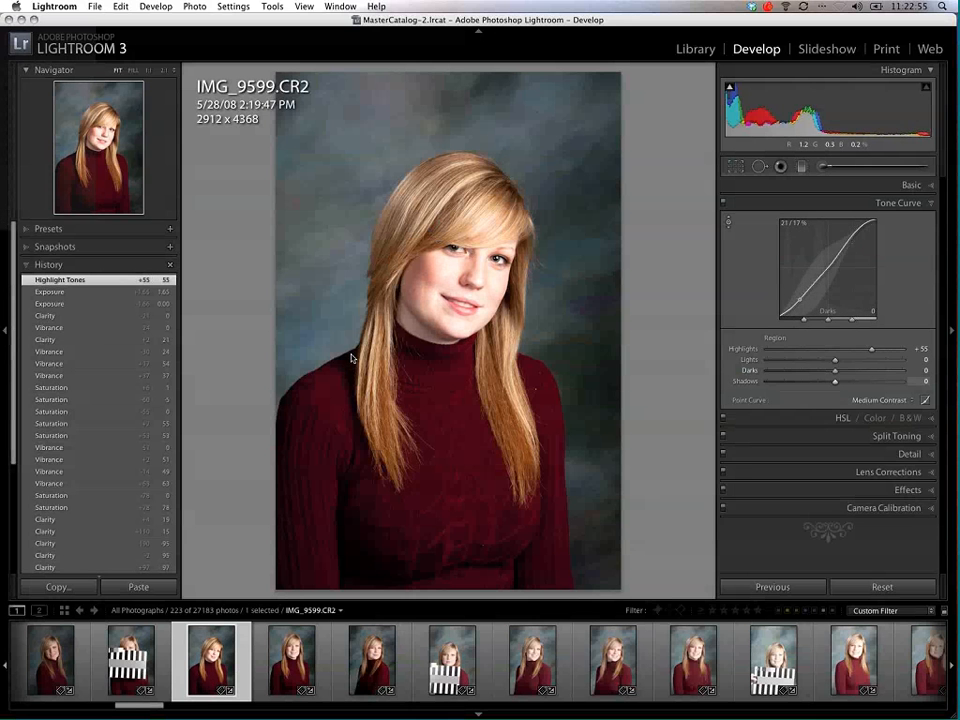
pyautogui.moveTo(352, 365); pyautogui.dragTo(352, 415)
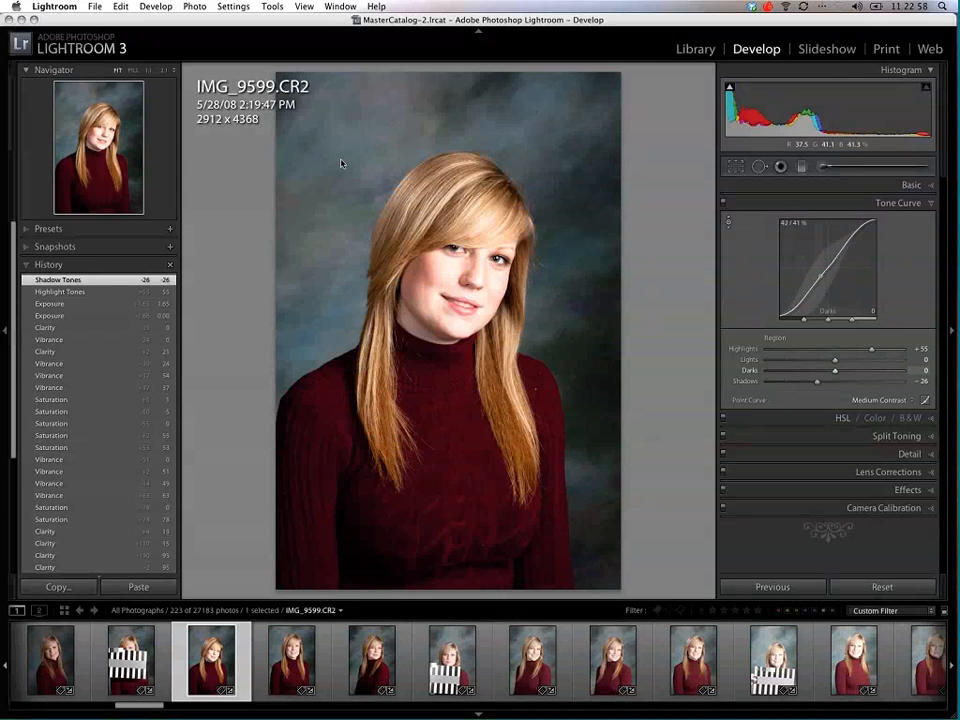
pyautogui.moveTo(341, 163); pyautogui.dragTo(336, 131)
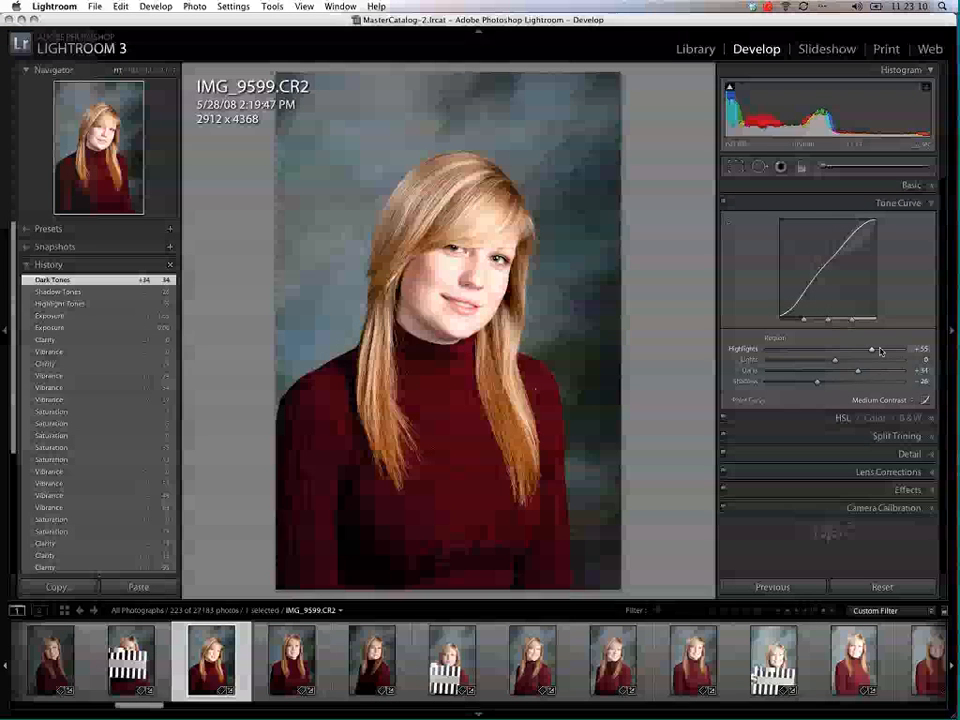
# Step: Refine the tone curve to lights −25, darks +15 and highlights +46, and collapse the Tone Curve settings
pyautogui.moveTo(873, 352); pyautogui.dragTo(846, 372)
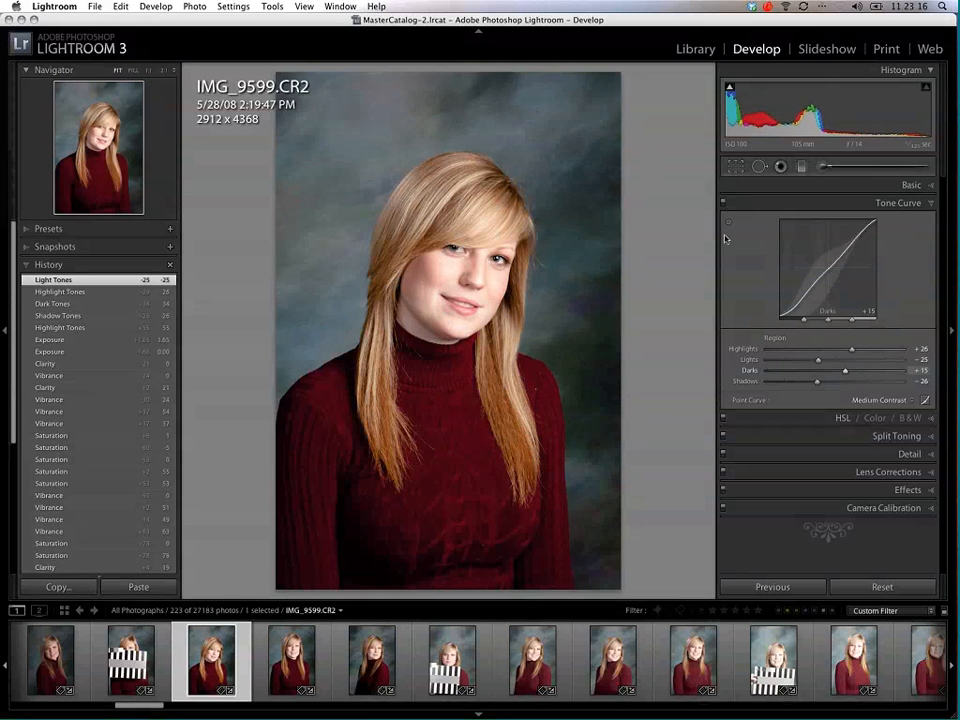
pyautogui.click(728, 222)
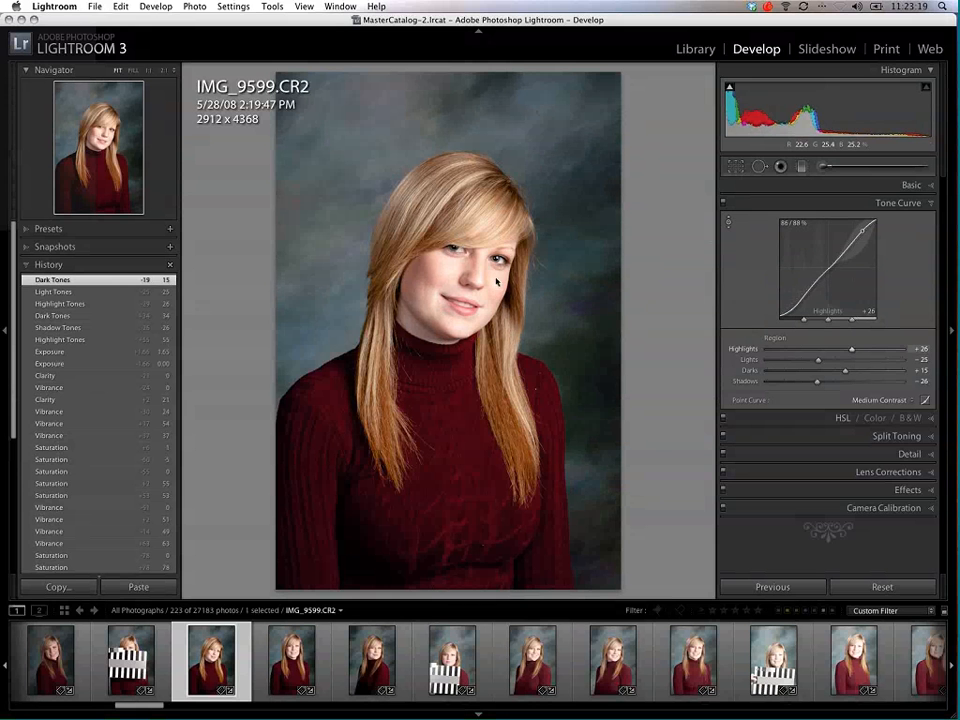
pyautogui.moveTo(497, 287); pyautogui.dragTo(497, 278)
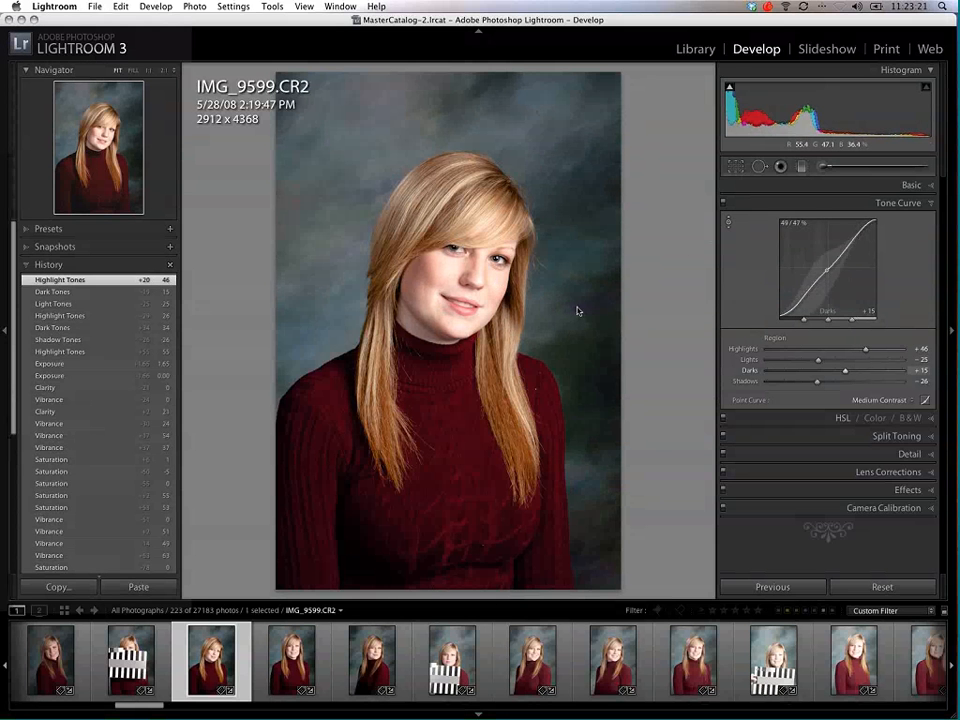
pyautogui.click(931, 204)
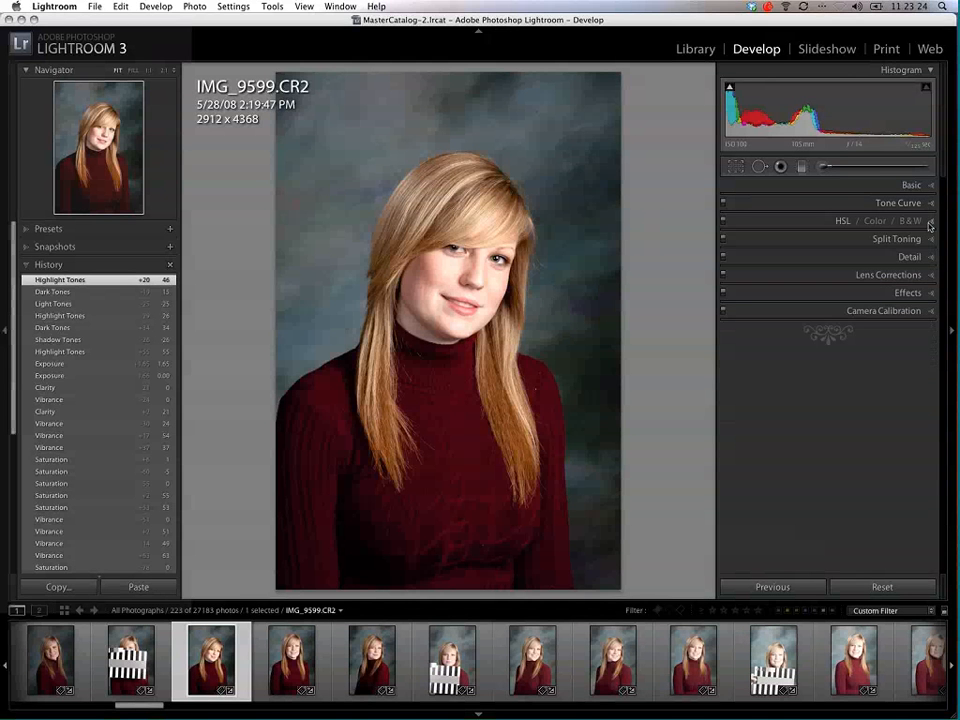
# Step: Try a black-and-white conversion of the portrait with red +36, orange +22, blue −100, aqua −99 and green −100
pyautogui.click(931, 221)
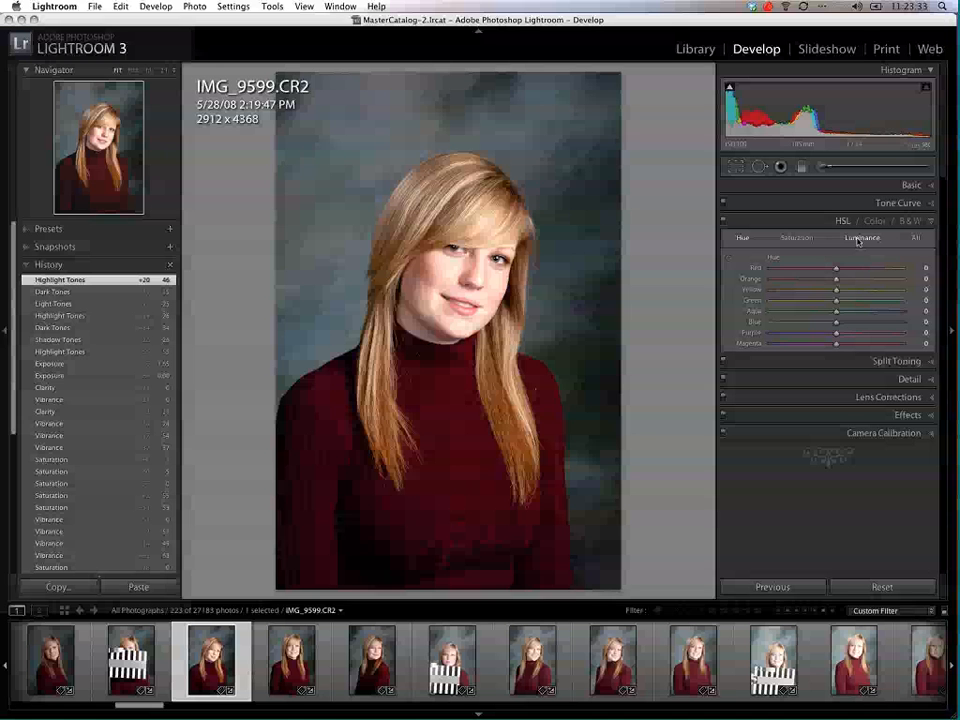
pyautogui.click(910, 223)
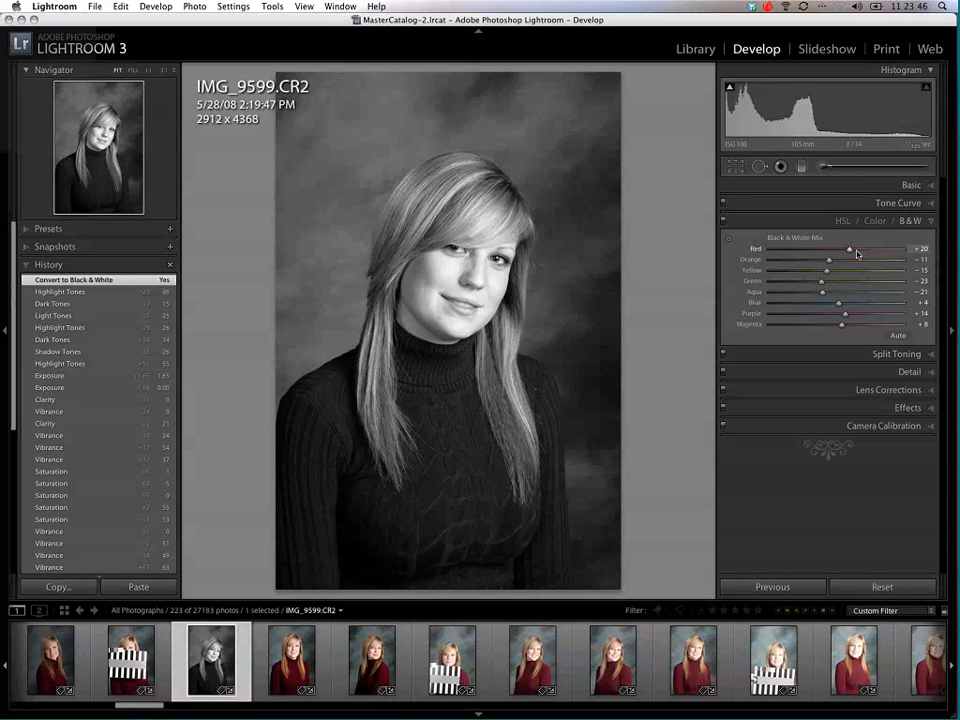
pyautogui.click(857, 251)
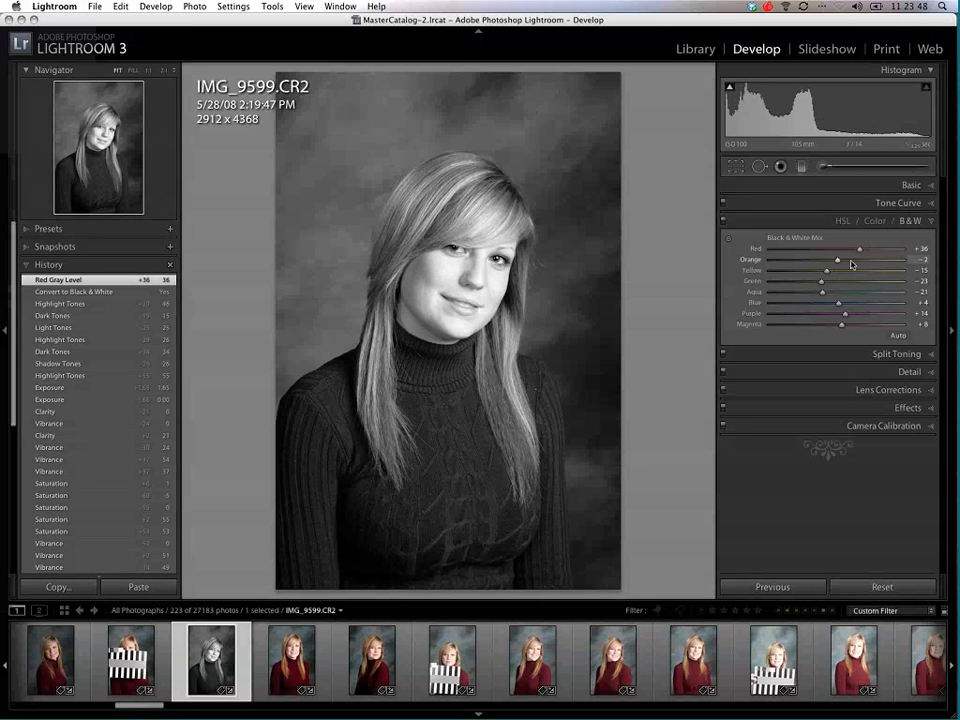
pyautogui.moveTo(831, 263); pyautogui.dragTo(770, 308)
pyautogui.moveTo(825, 293); pyautogui.dragTo(770, 282)
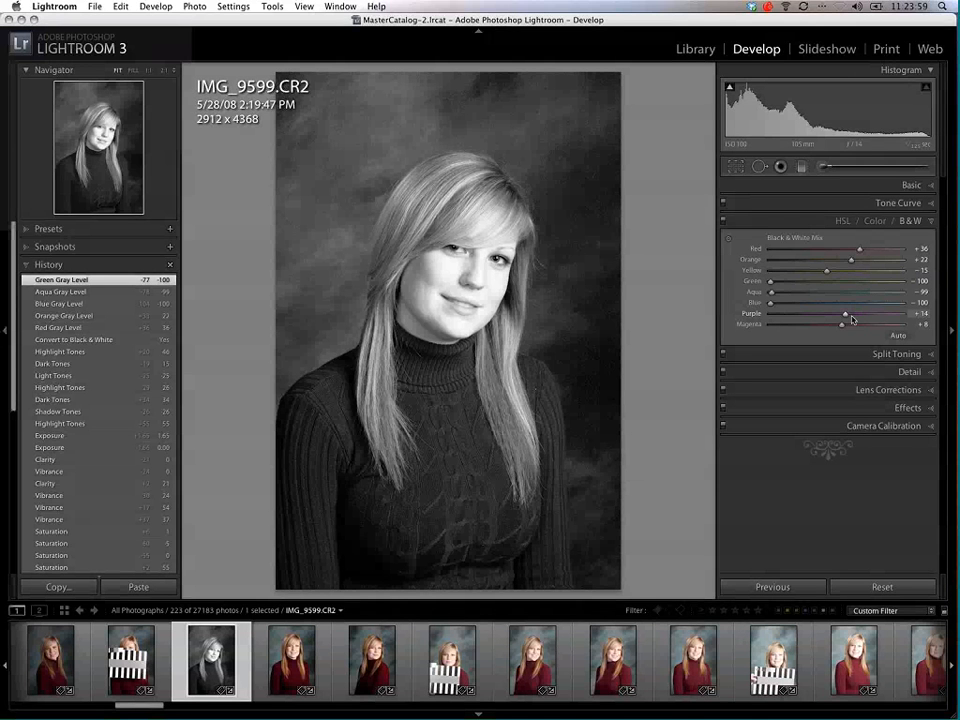
# Step: Set the black-and-white mix to purple −37, blue −37, aqua −69 and green −60, and compare it with the color version
pyautogui.moveTo(852, 319); pyautogui.dragTo(812, 302)
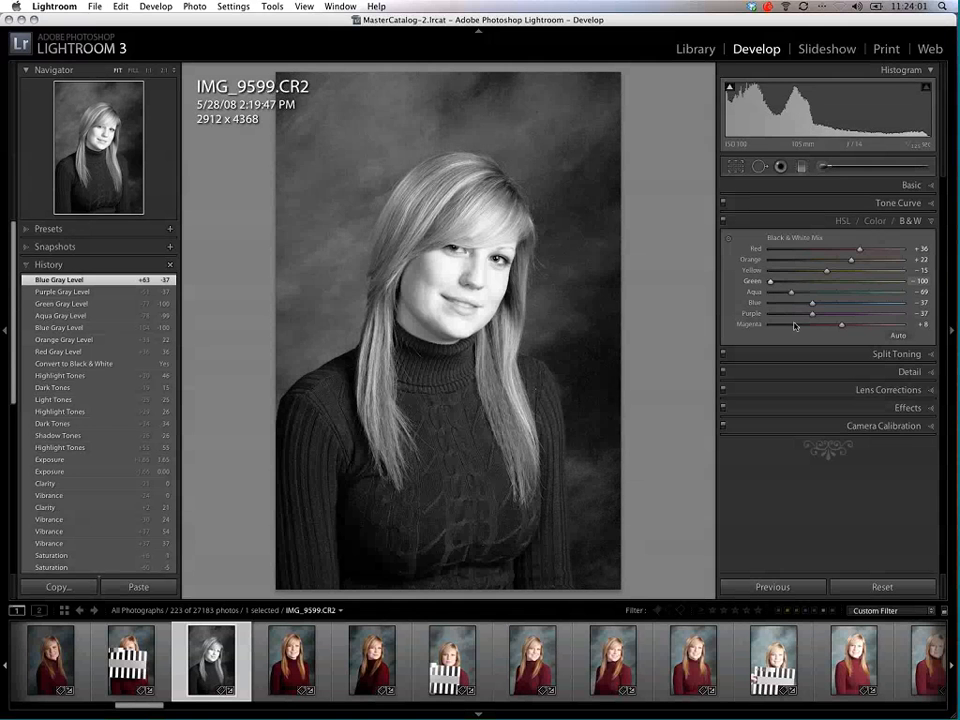
pyautogui.press('v')
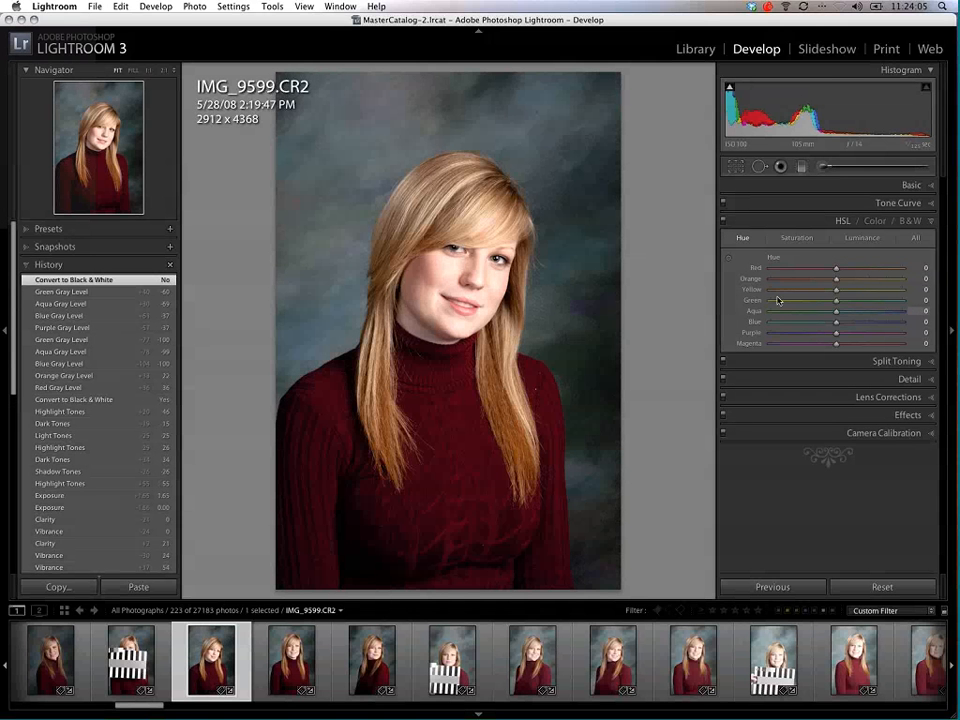
pyautogui.click(910, 222)
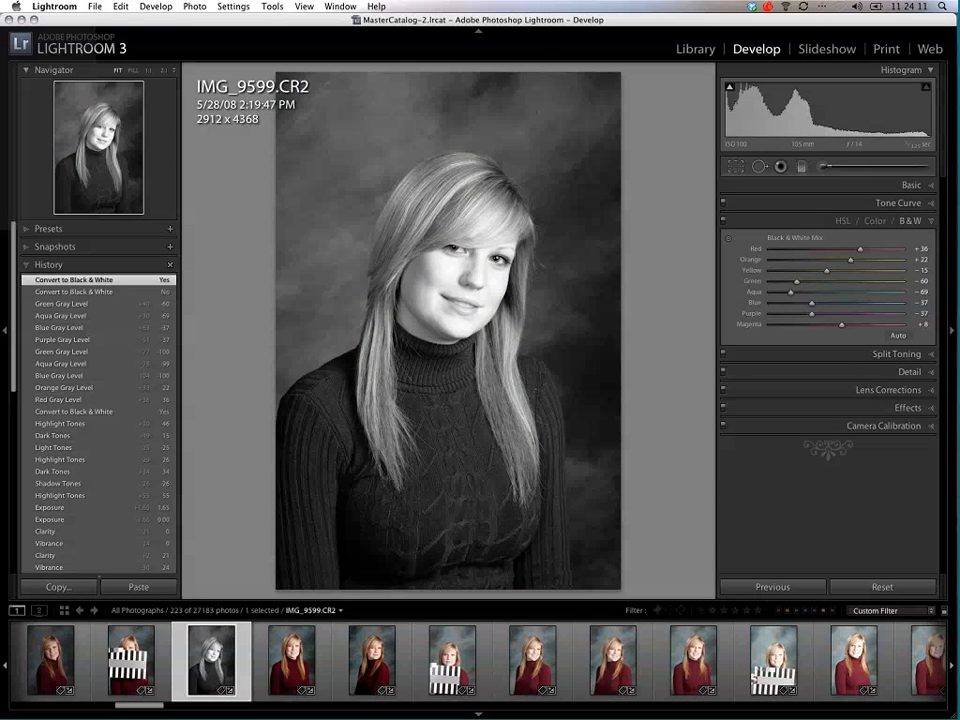
# Step: Try split-toning the highlights at saturation 70 with hues up to 220, and reset the highlight saturation to 0
pyautogui.click(896, 354)
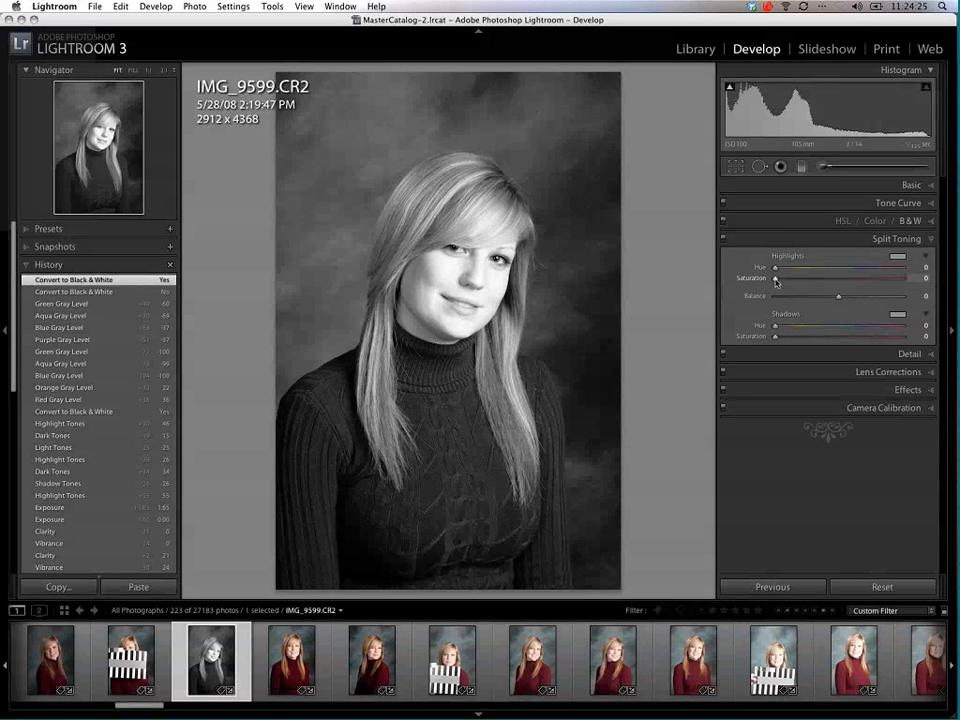
pyautogui.moveTo(776, 282); pyautogui.dragTo(865, 280)
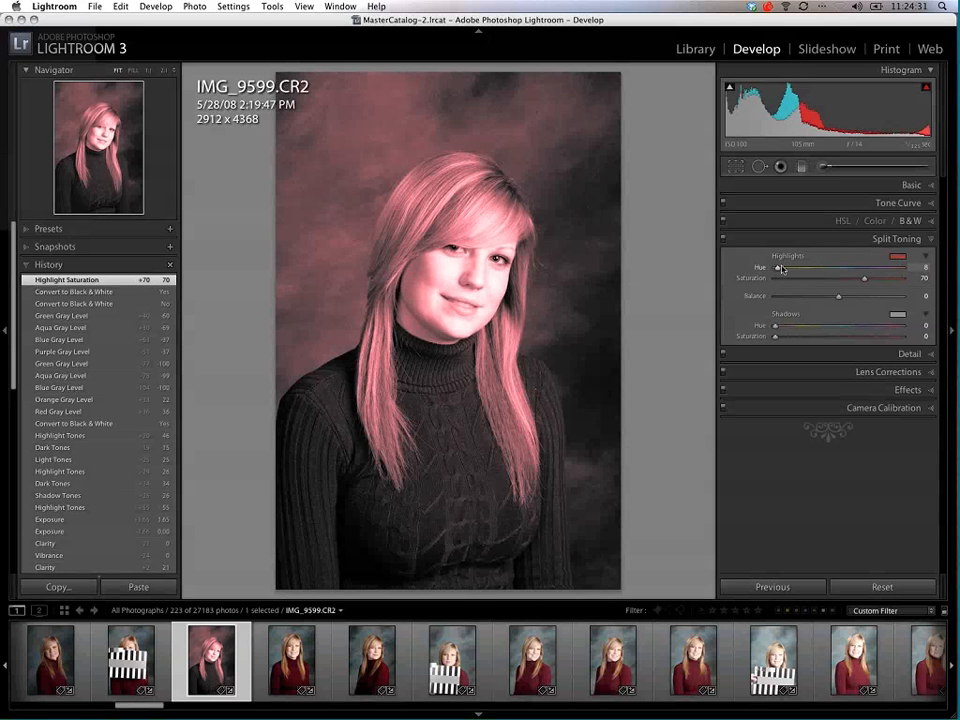
pyautogui.moveTo(797, 271); pyautogui.dragTo(848, 283)
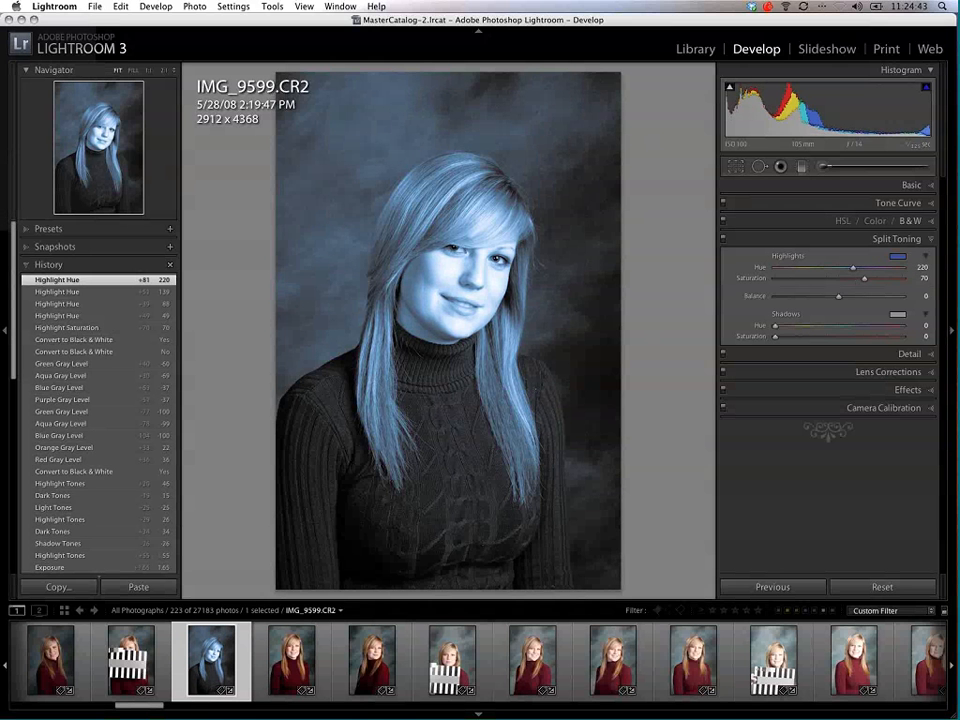
pyautogui.moveTo(864, 280); pyautogui.dragTo(863, 282)
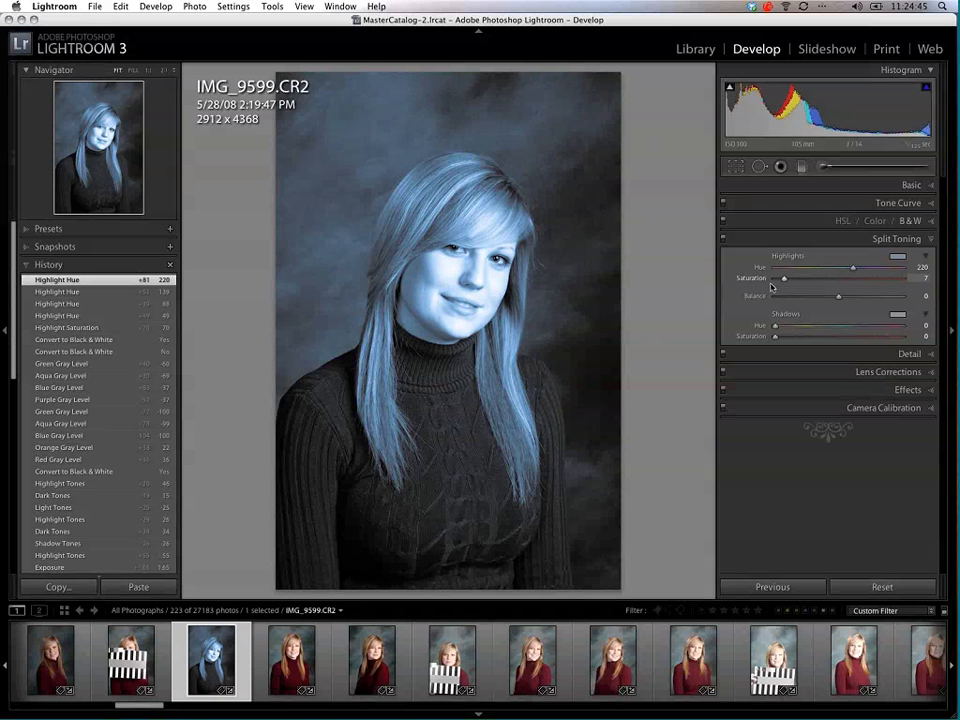
pyautogui.doubleClick(863, 280)
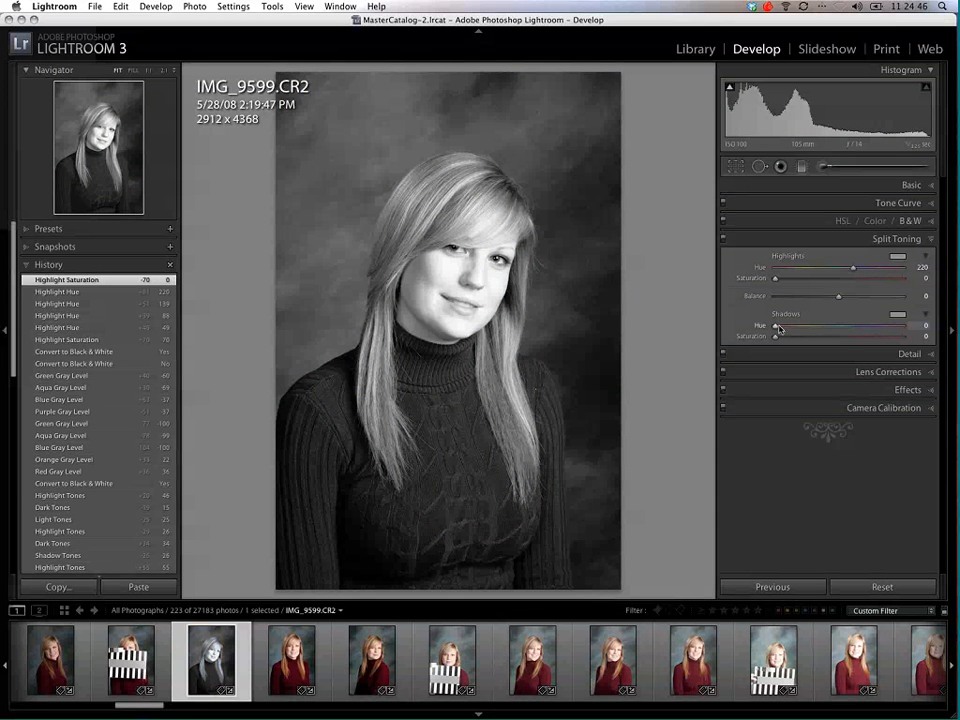
# Step: Try a split tone with shadow hue 247 and saturation 54, and highlight hue 67 and saturation 64
pyautogui.moveTo(776, 331); pyautogui.dragTo(845, 328)
pyautogui.click(855, 327)
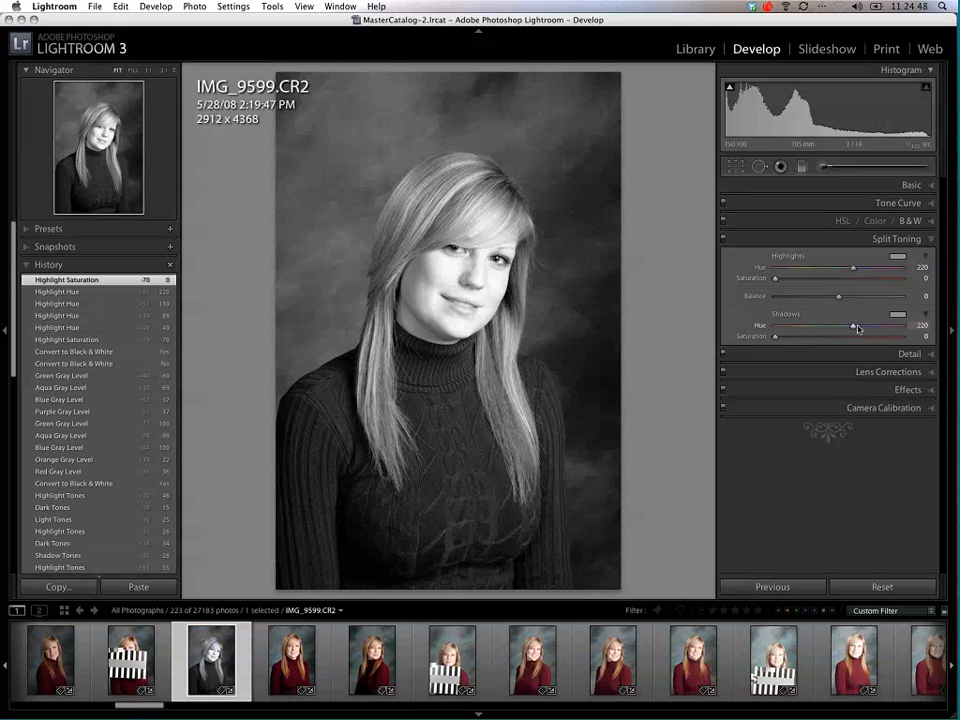
pyautogui.moveTo(858, 329); pyautogui.dragTo(863, 329)
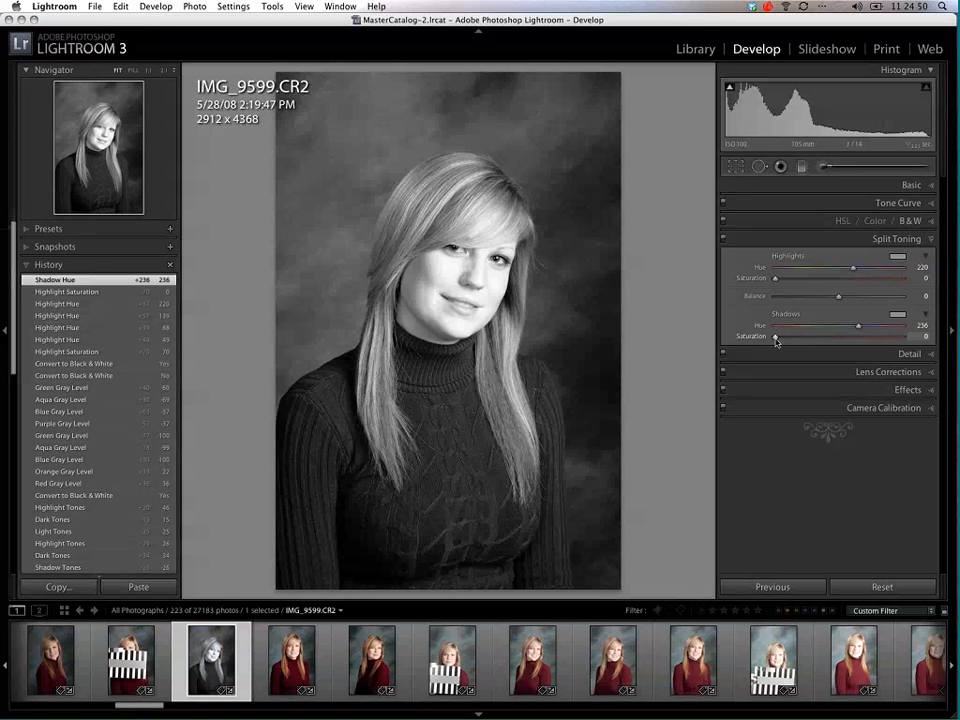
pyautogui.moveTo(777, 339); pyautogui.dragTo(836, 338)
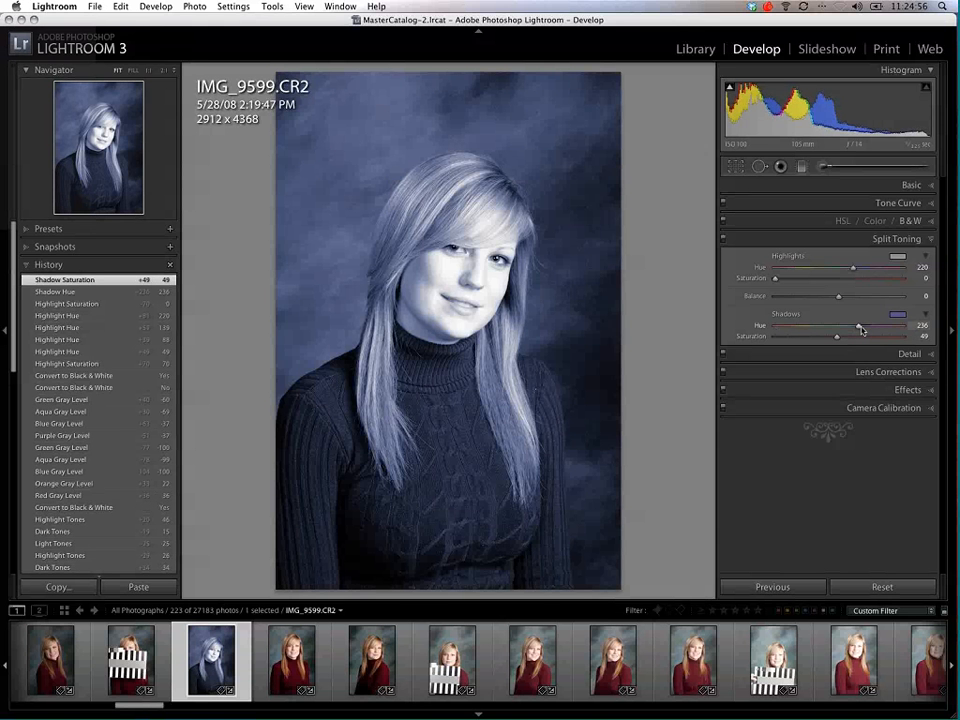
pyautogui.moveTo(862, 330); pyautogui.dragTo(864, 328)
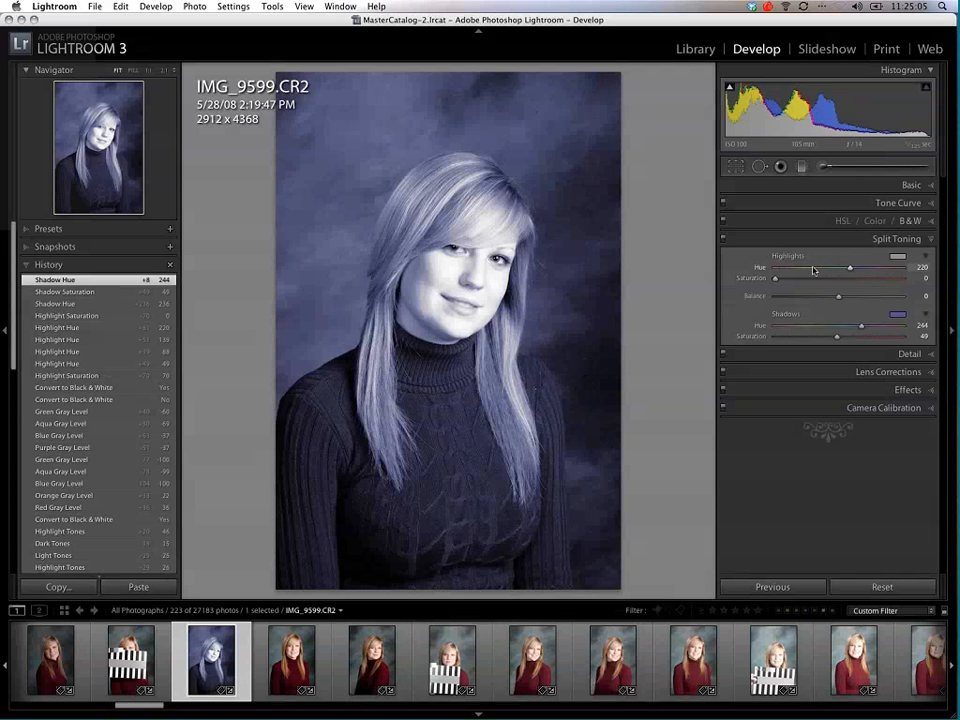
pyautogui.moveTo(813, 269); pyautogui.dragTo(845, 286)
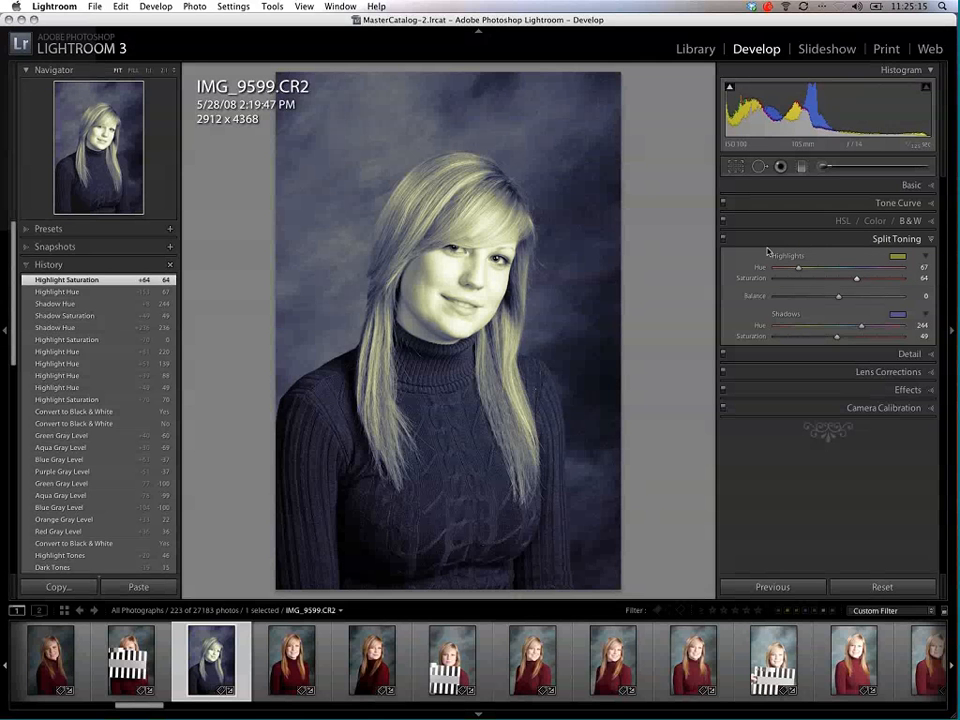
pyautogui.moveTo(838, 337); pyautogui.dragTo(863, 328)
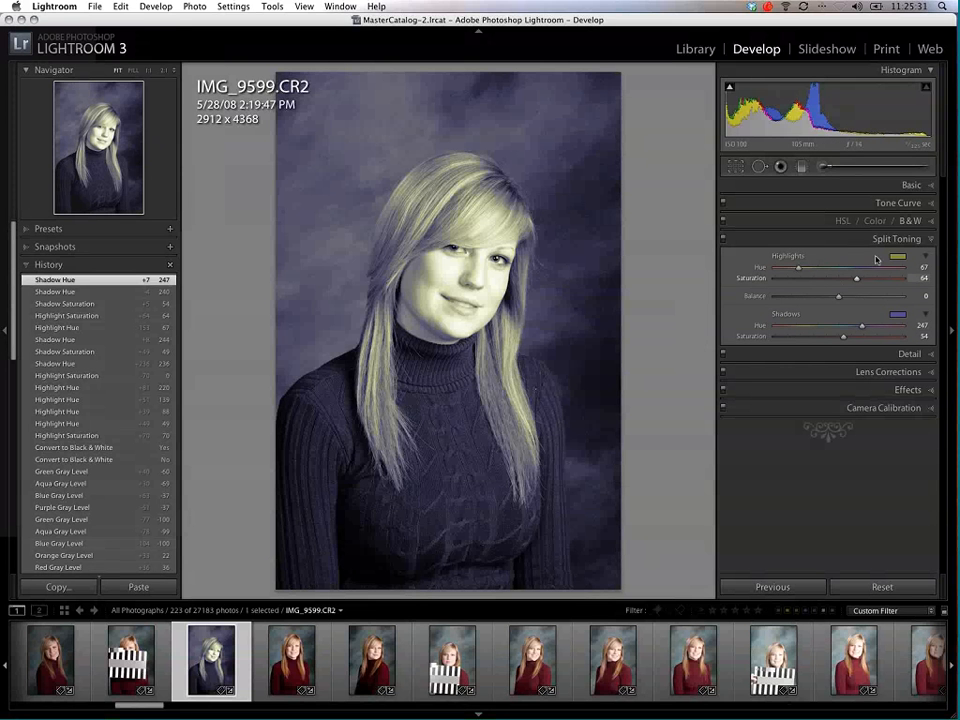
# Step: Reset the split-toning hues and saturations to 0, and turn the portrait back to color
pyautogui.moveTo(799, 268); pyautogui.dragTo(773, 273)
pyautogui.moveTo(857, 279); pyautogui.dragTo(767, 290)
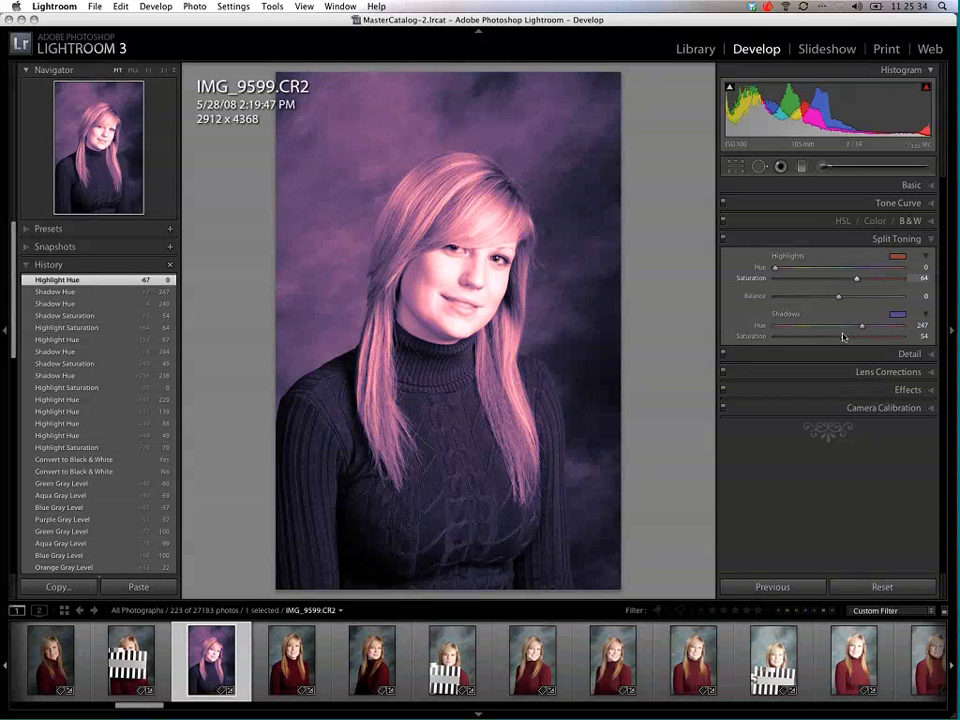
pyautogui.moveTo(844, 337); pyautogui.dragTo(757, 320)
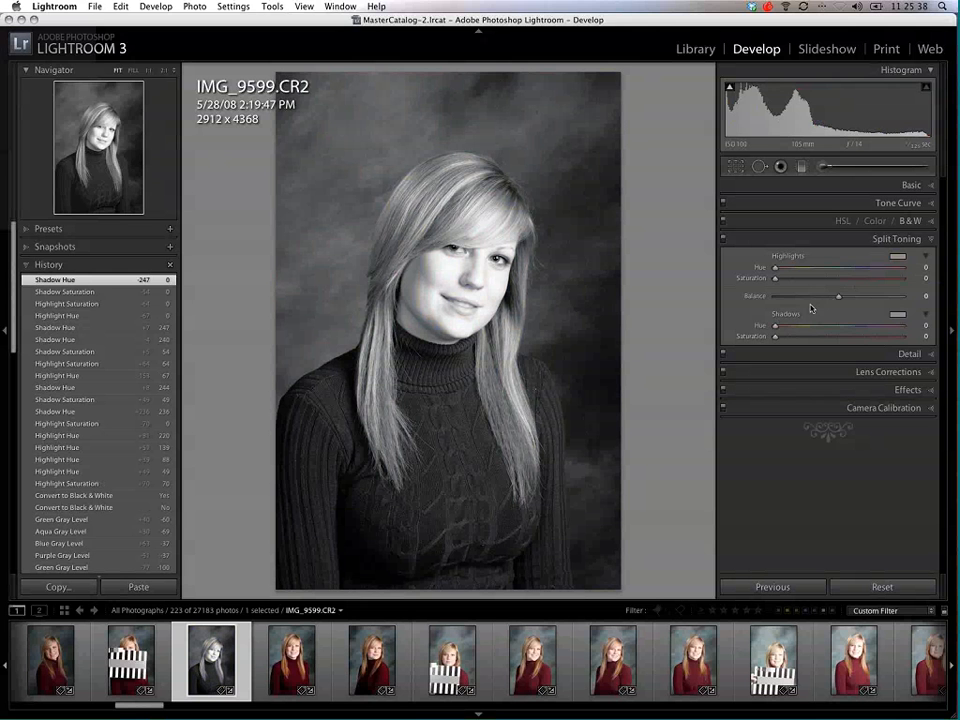
pyautogui.click(912, 221)
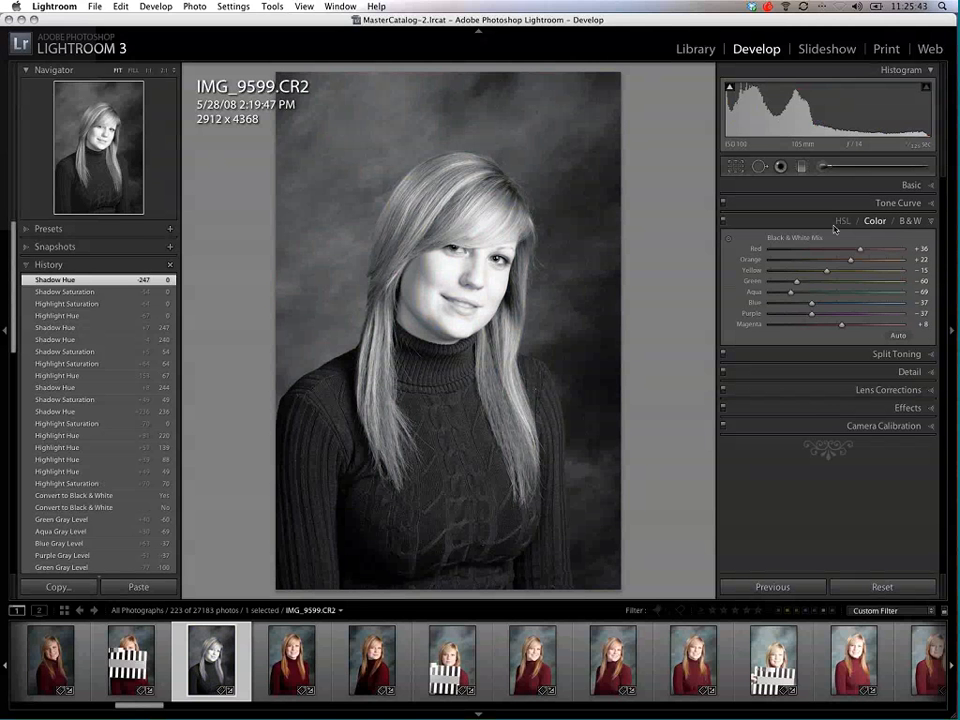
pyautogui.press('v')
pyautogui.click(926, 222)
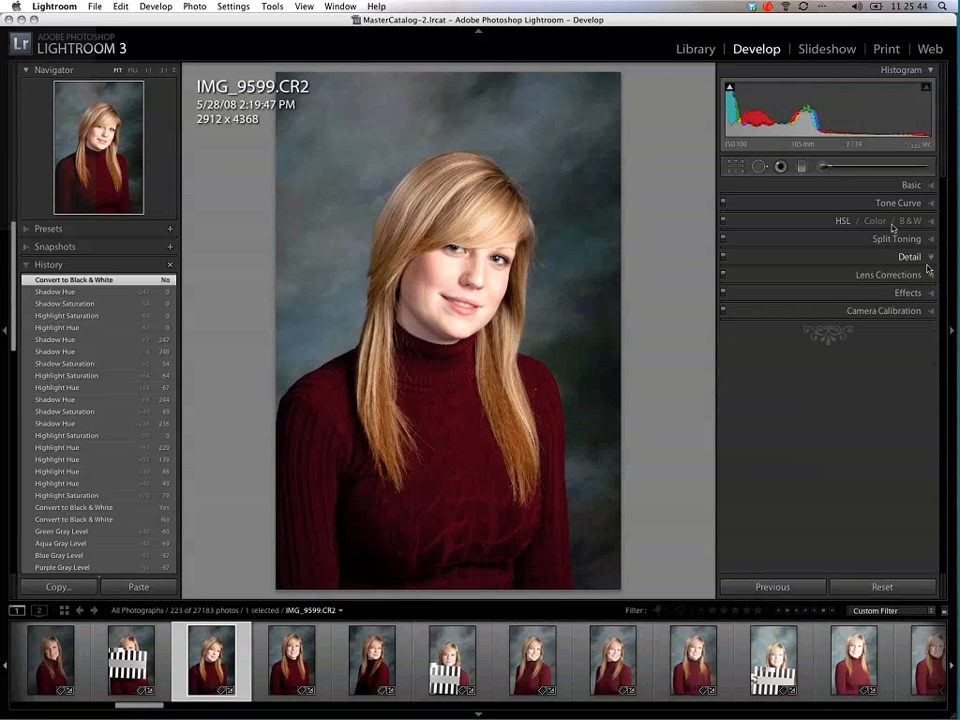
# Step: Raise the portrait's sharpening amount to 71 and check its effect on the face at 1:1
pyautogui.click(926, 262)
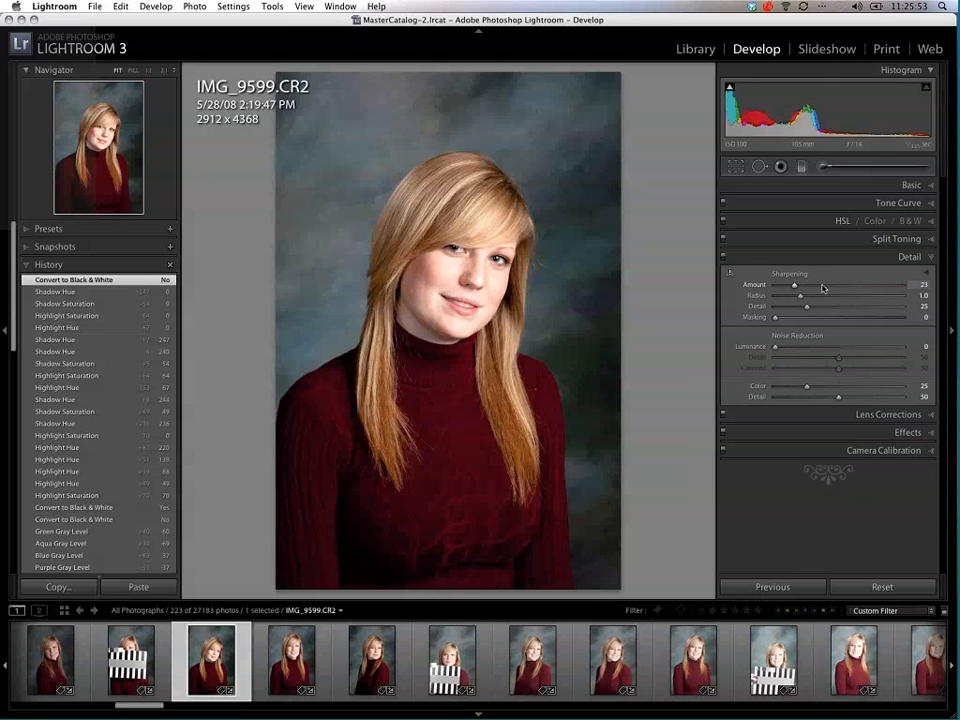
pyautogui.moveTo(822, 288); pyautogui.dragTo(821, 289)
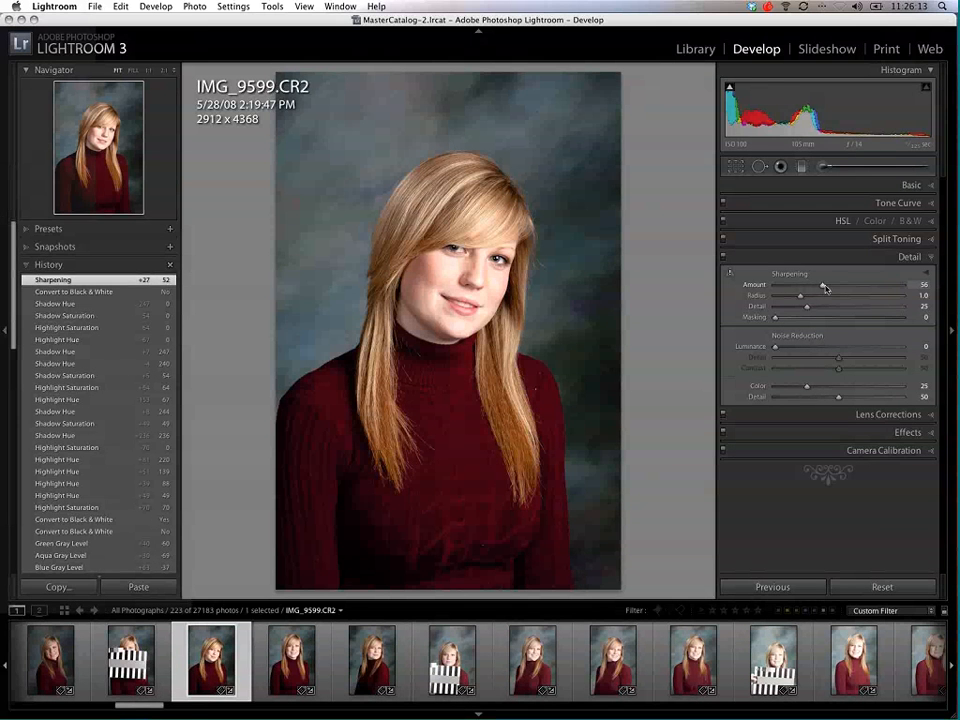
pyautogui.moveTo(820, 285)
pyautogui.mouseDown()
pyautogui.moveTo(852, 293)
pyautogui.moveTo(836, 287)
pyautogui.mouseUp()
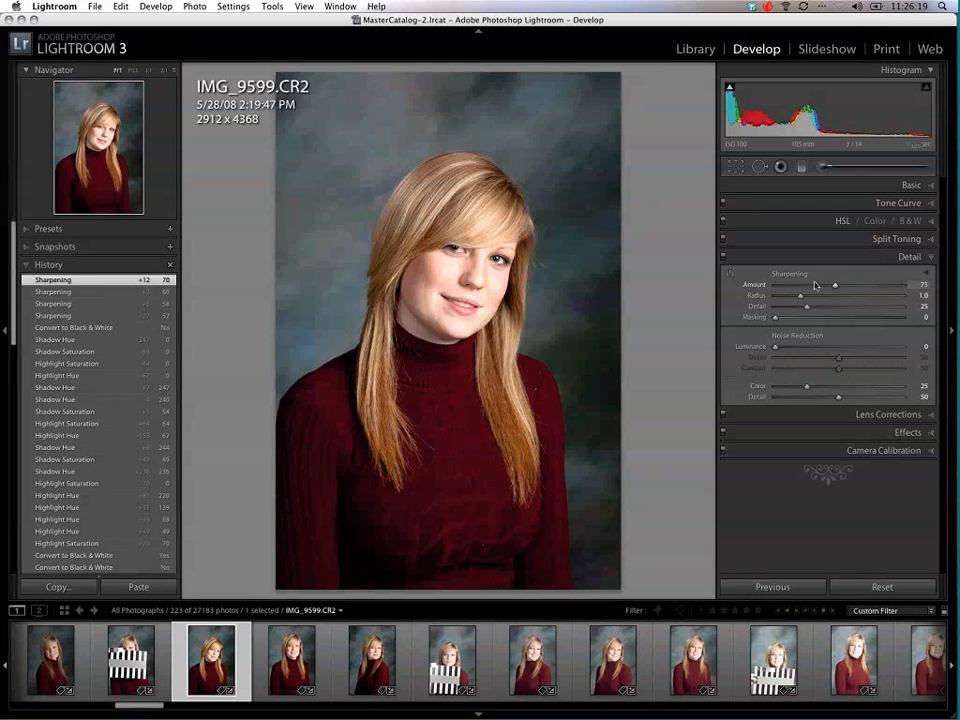
pyautogui.click(730, 276)
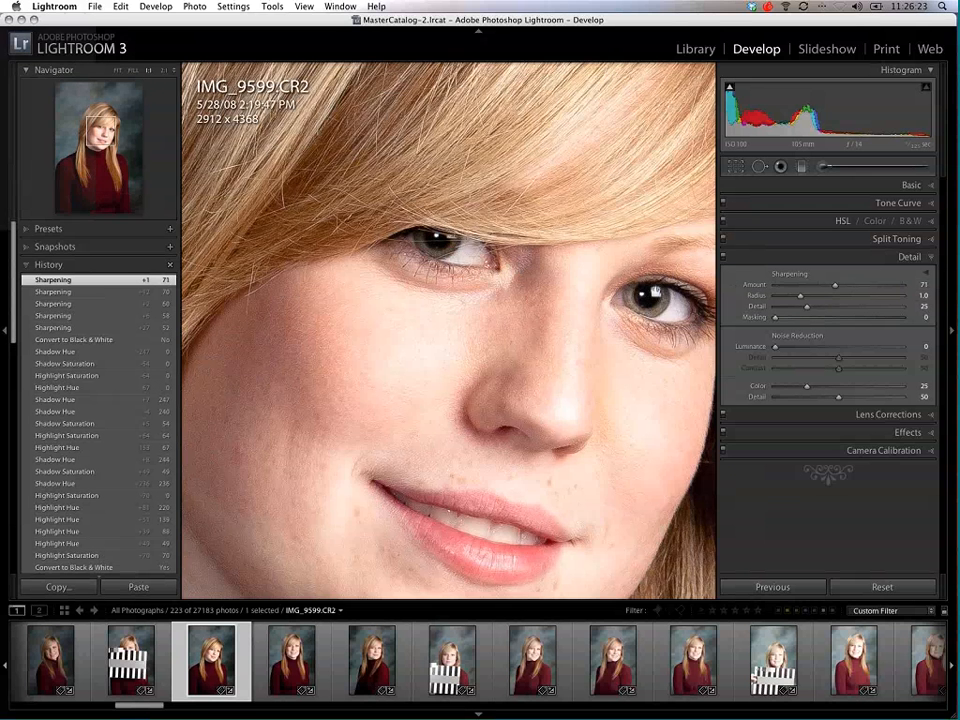
# Step: Reduce the portrait's sharpening amount to 53 and fit the whole photo in the view
pyautogui.moveTo(692, 347); pyautogui.dragTo(568, 354)
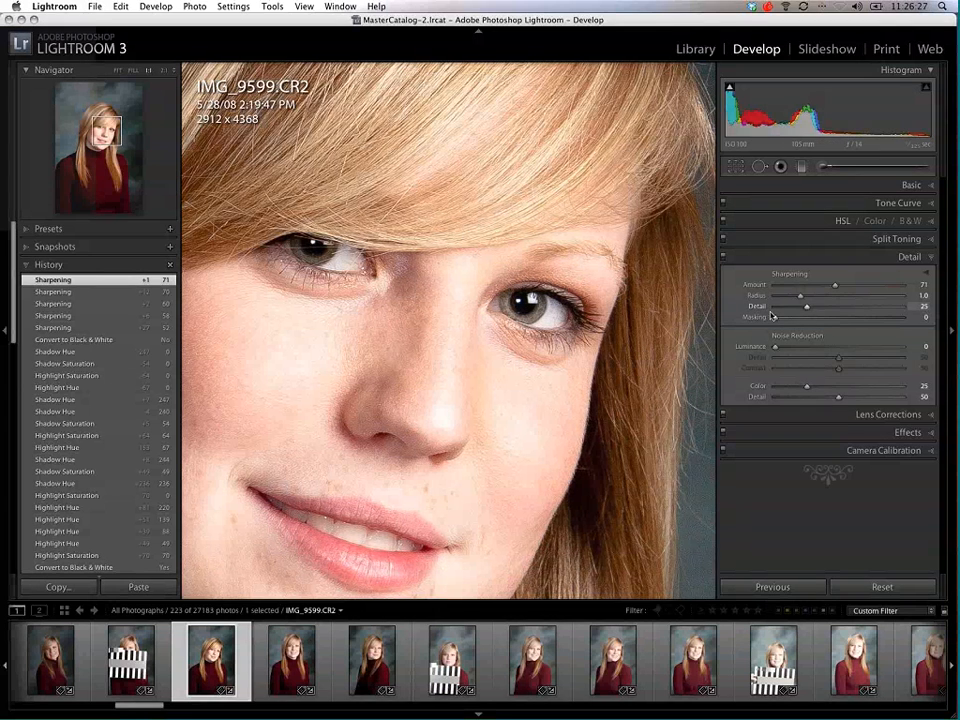
pyautogui.moveTo(835, 285); pyautogui.dragTo(813, 312)
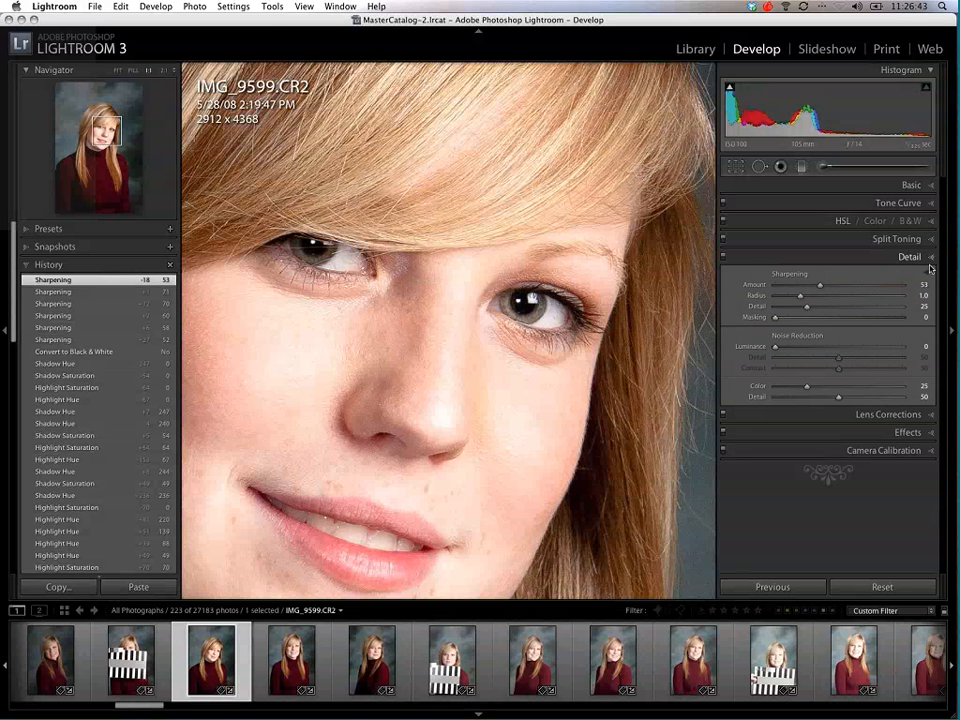
pyautogui.click(860, 256)
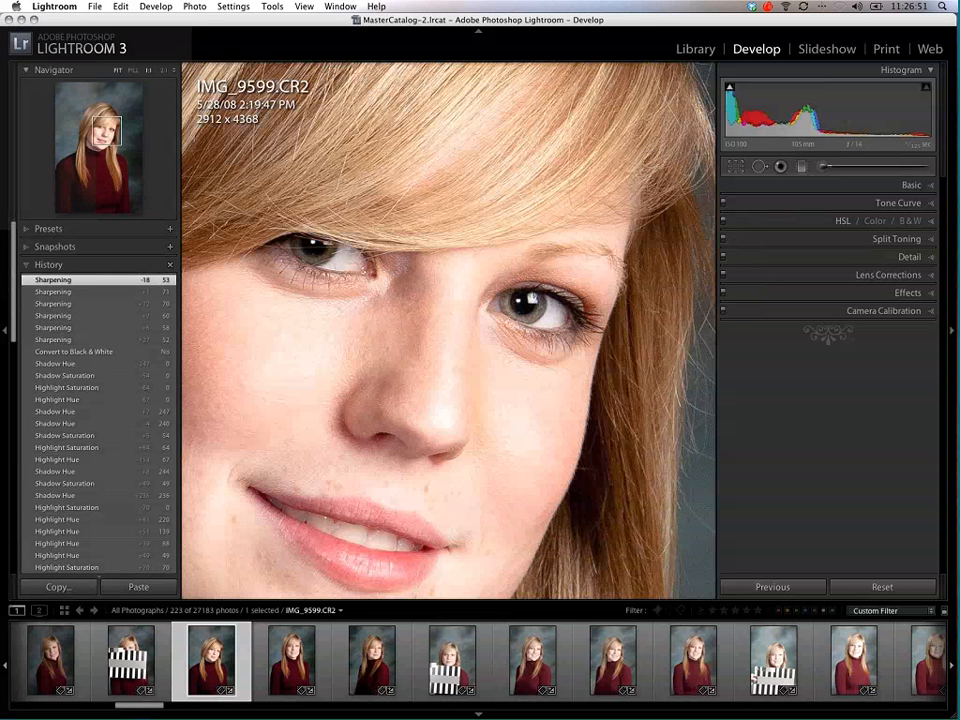
pyautogui.click(117, 71)
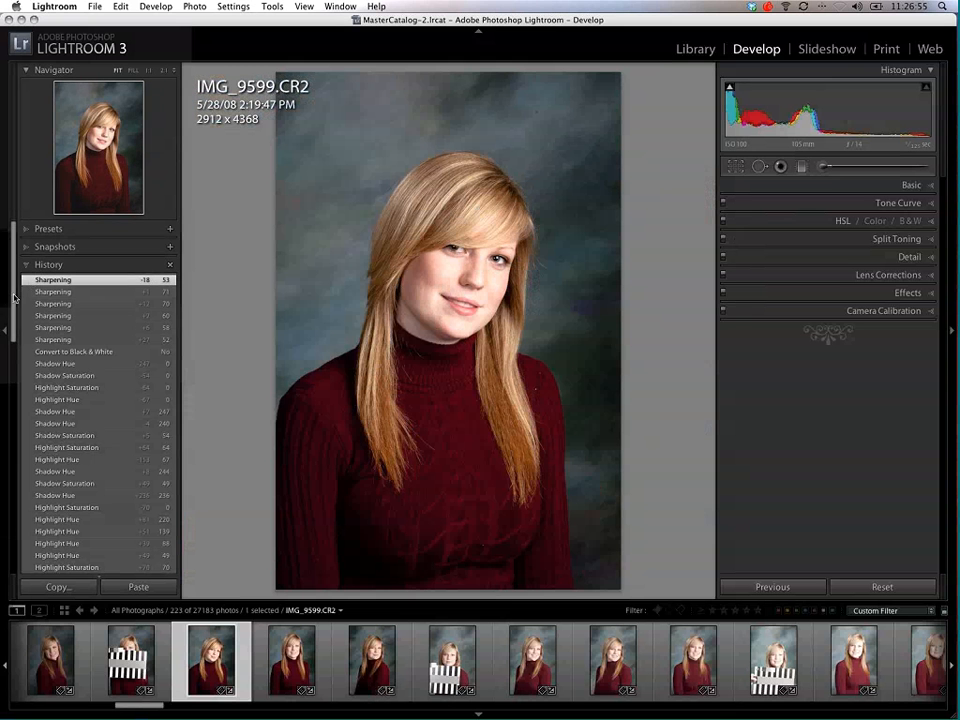
# Step: Revert the portrait to its "Update to Current Process (2010)" history state
pyautogui.moveTo(15, 303); pyautogui.dragTo(17, 373)
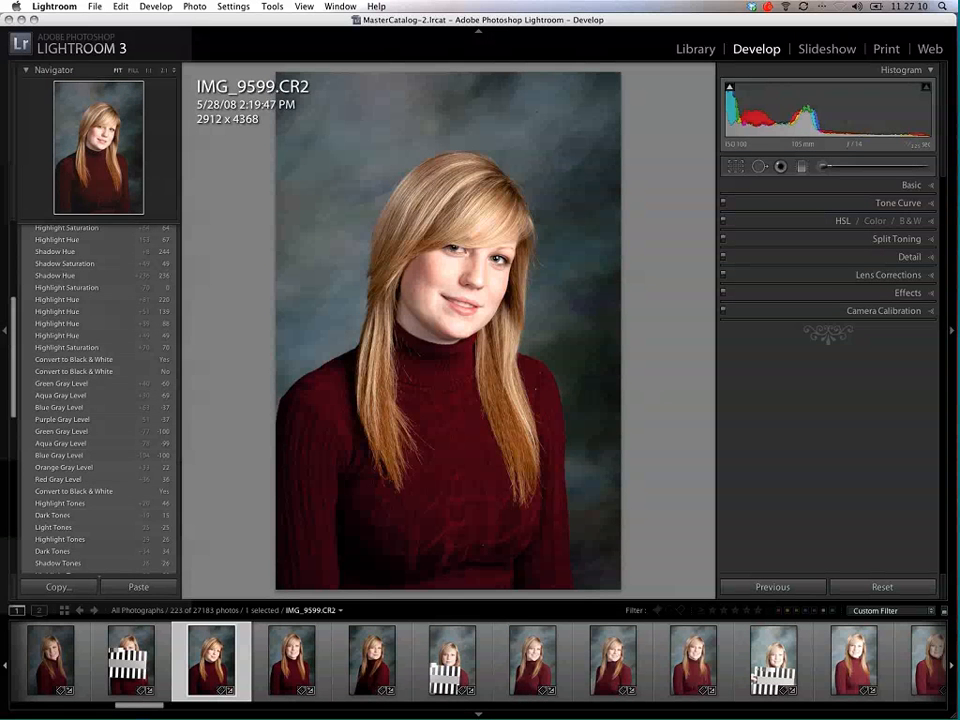
pyautogui.moveTo(13, 312); pyautogui.dragTo(13, 314)
pyautogui.moveTo(16, 408); pyautogui.dragTo(20, 565)
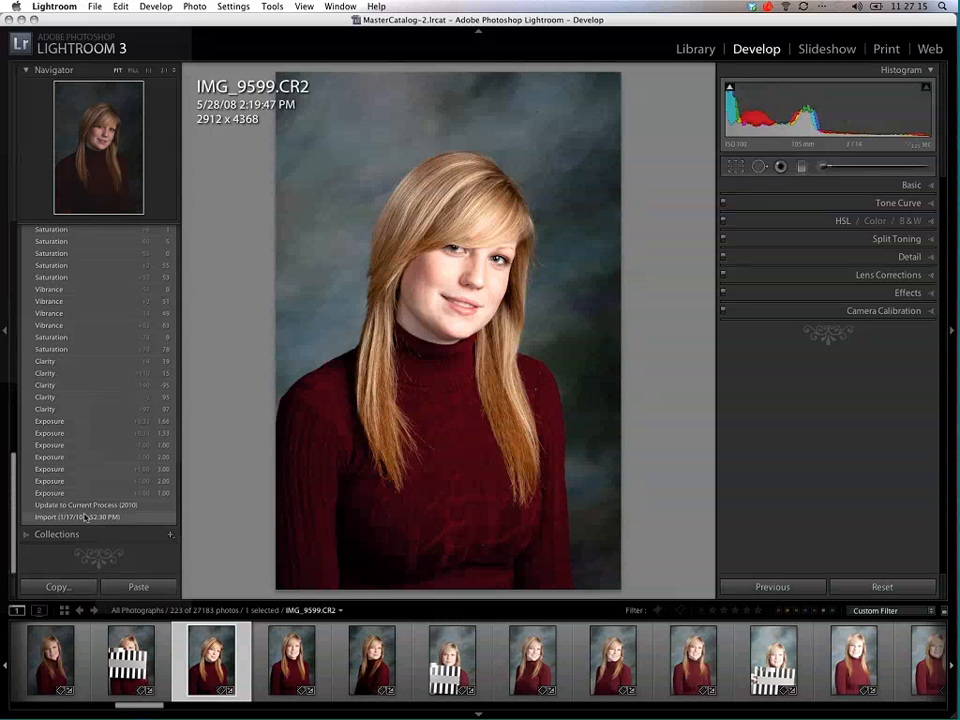
pyautogui.click(77, 506)
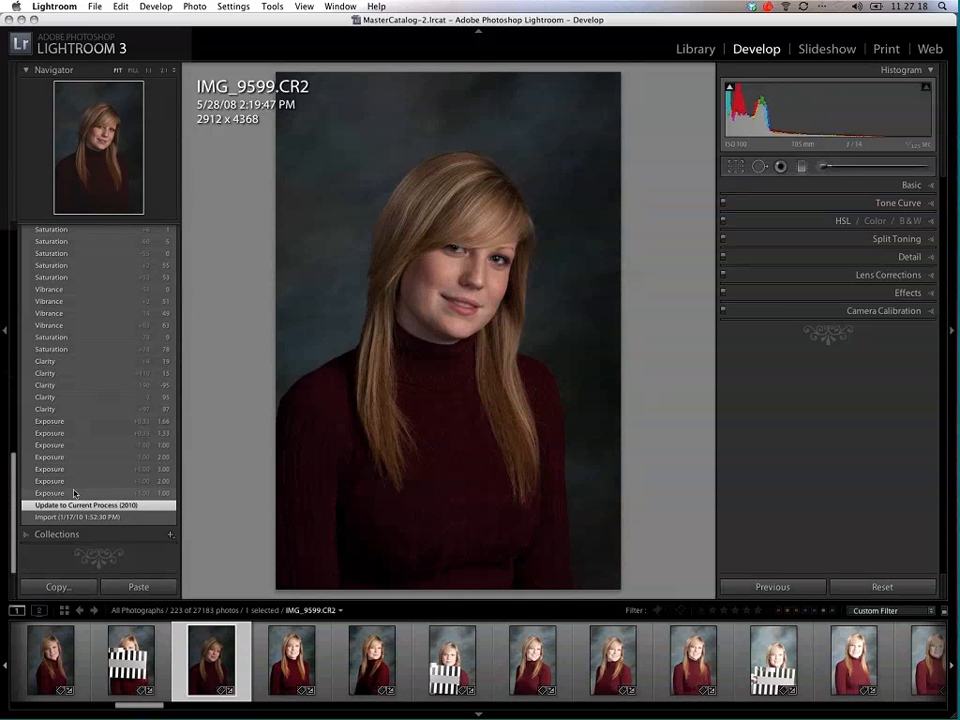
# Step: Open the HSL collection in the TeachingCollections set and select photo 0011.NEF
pyautogui.click(25, 536)
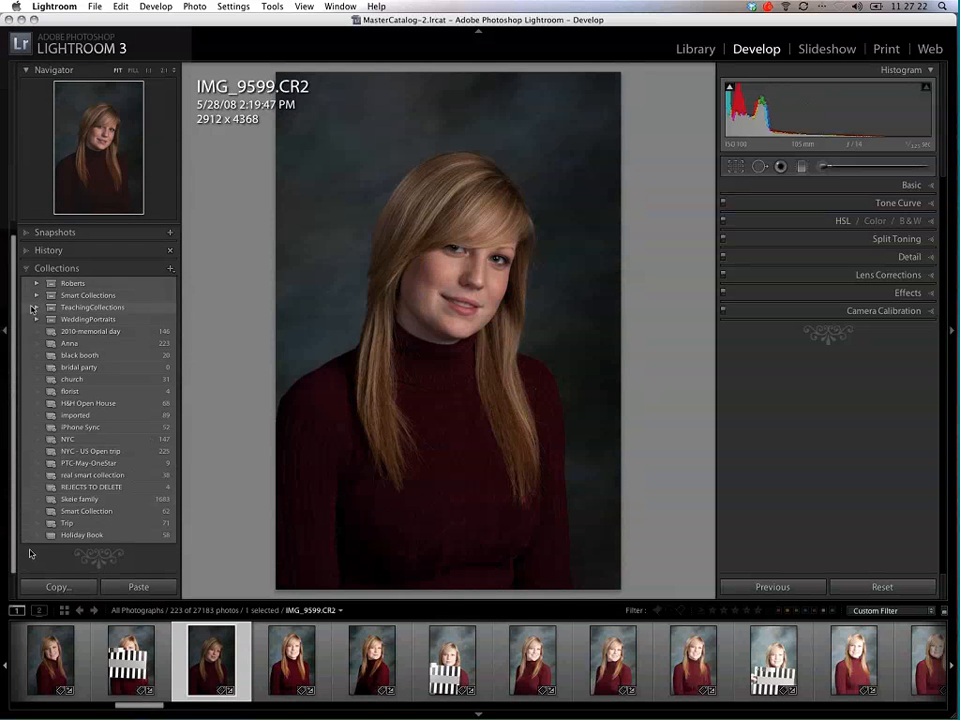
pyautogui.click(35, 309)
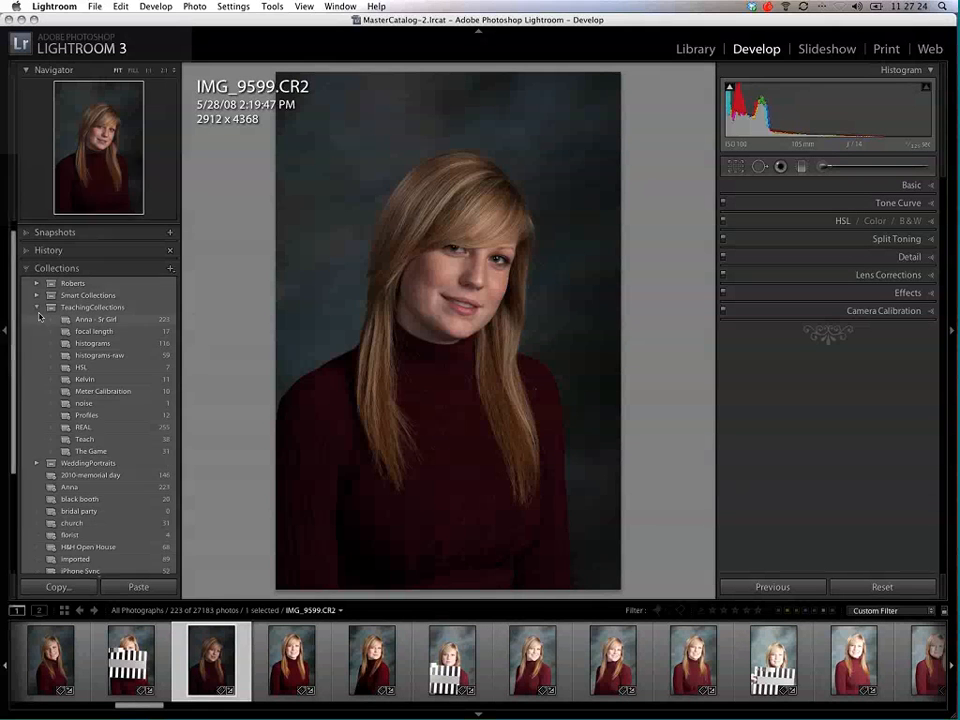
pyautogui.click(118, 367)
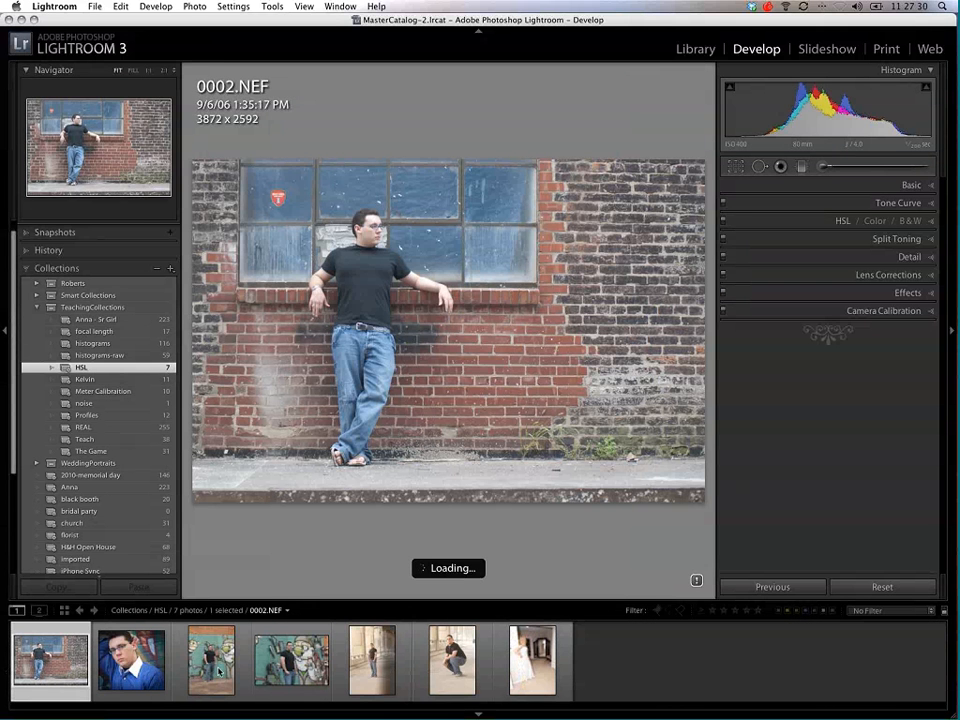
pyautogui.click(219, 671)
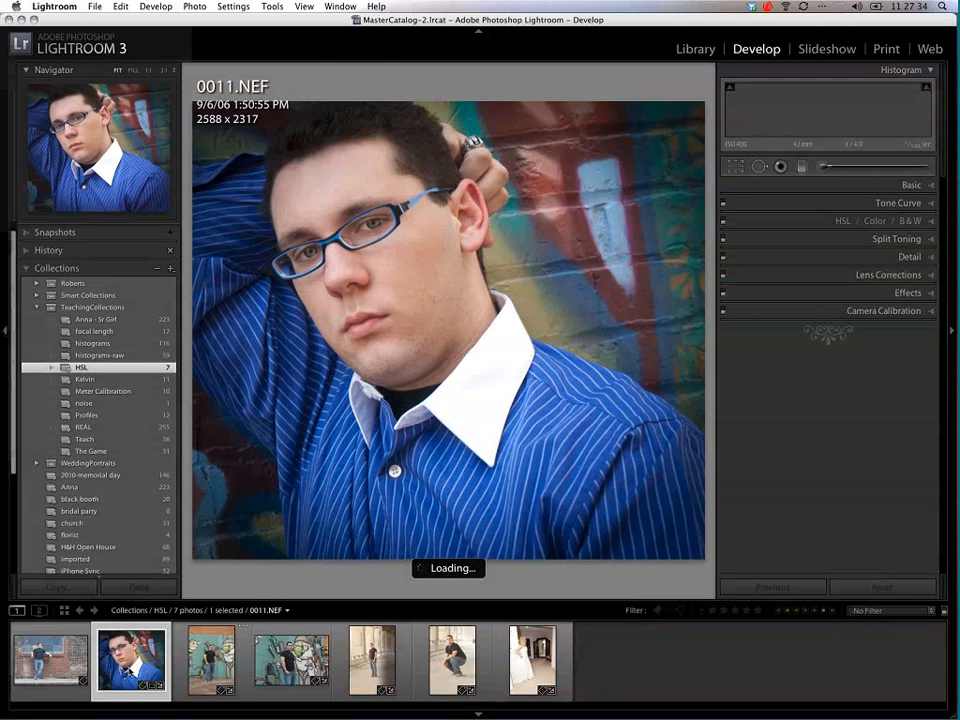
# Step: Reset the crop of 0011.NEF to the full original frame and finish cropping
pyautogui.click(736, 167)
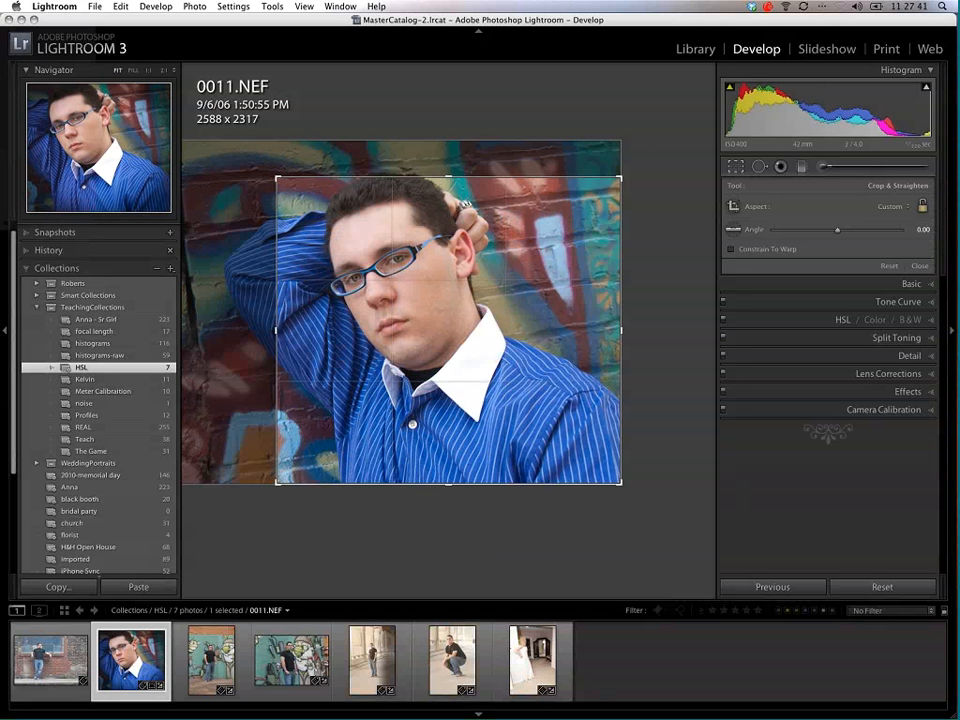
pyautogui.click(889, 266)
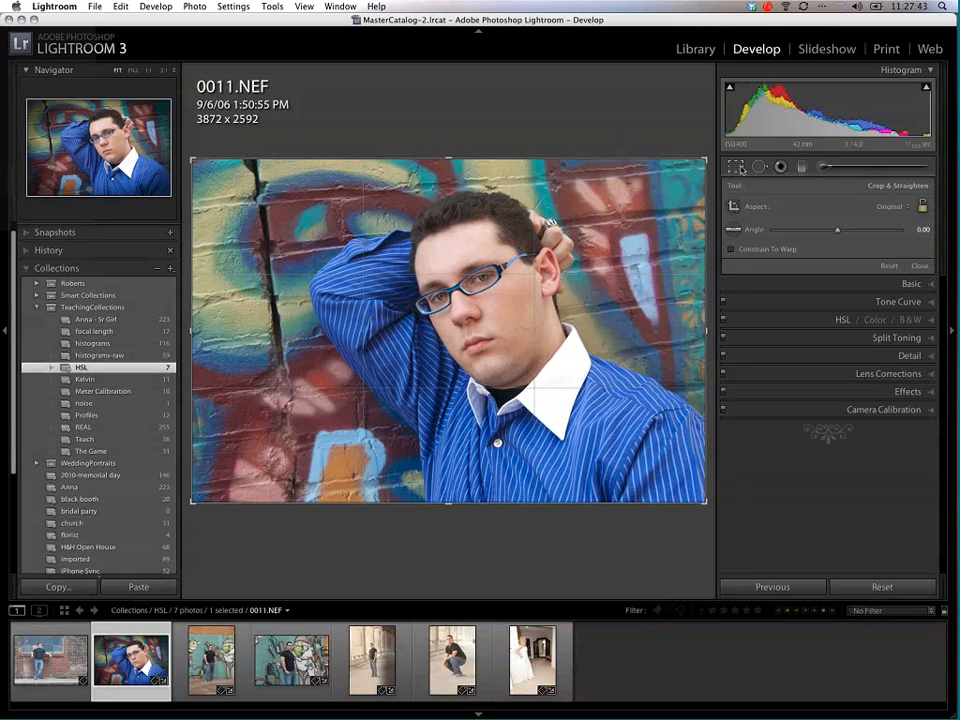
pyautogui.click(919, 266)
# Step: Try shifting the green and yellow hues to +100, adjust them directly on the wall, and reset both hues to 0
pyautogui.click(932, 224)
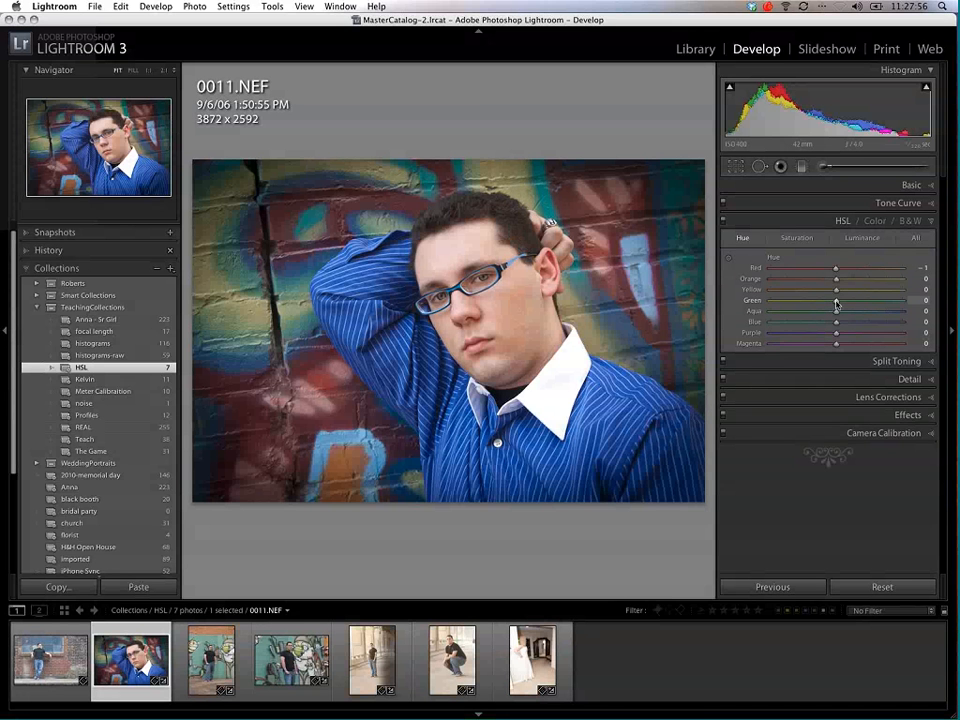
pyautogui.moveTo(836, 302); pyautogui.dragTo(903, 303)
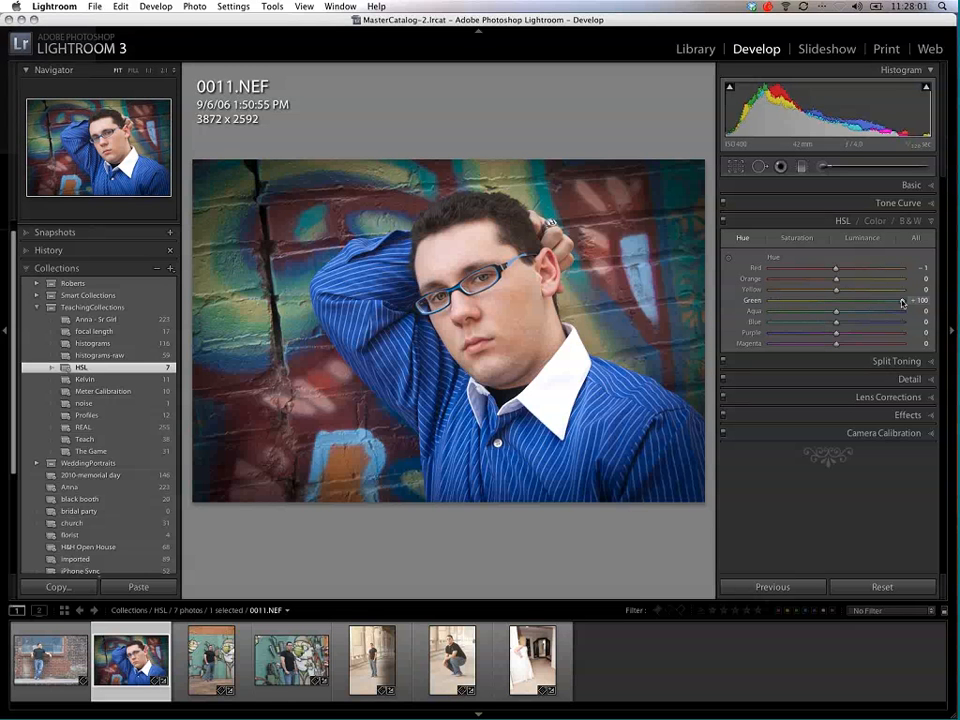
pyautogui.click(905, 293)
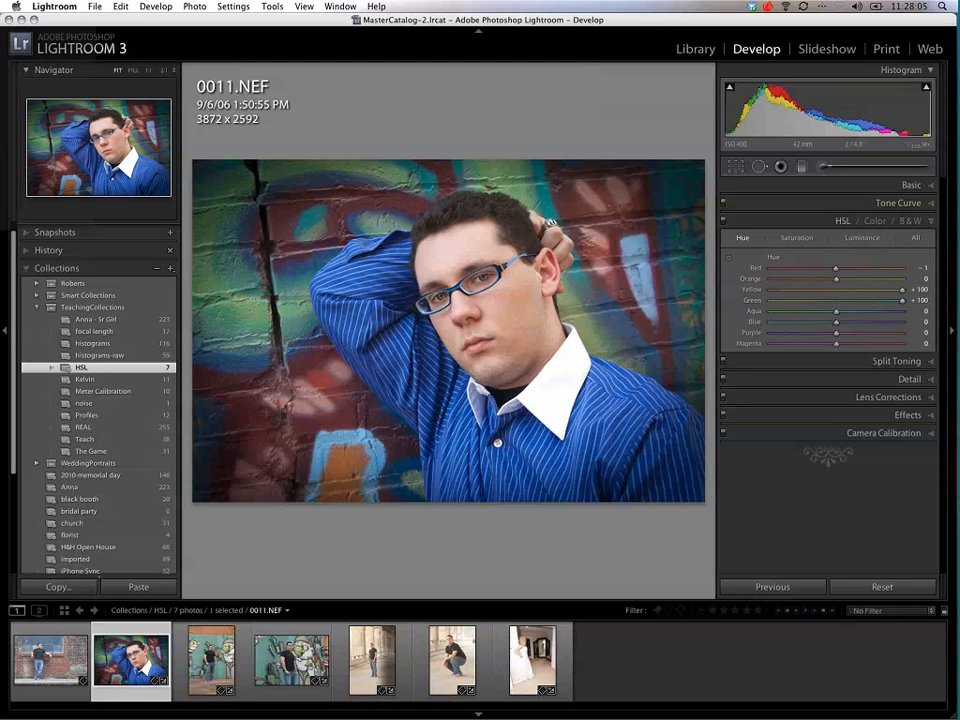
pyautogui.click(727, 257)
pyautogui.moveTo(502, 166)
pyautogui.mouseDown()
pyautogui.moveTo(500, 322)
pyautogui.moveTo(489, 189)
pyautogui.moveTo(503, 142)
pyautogui.mouseUp()
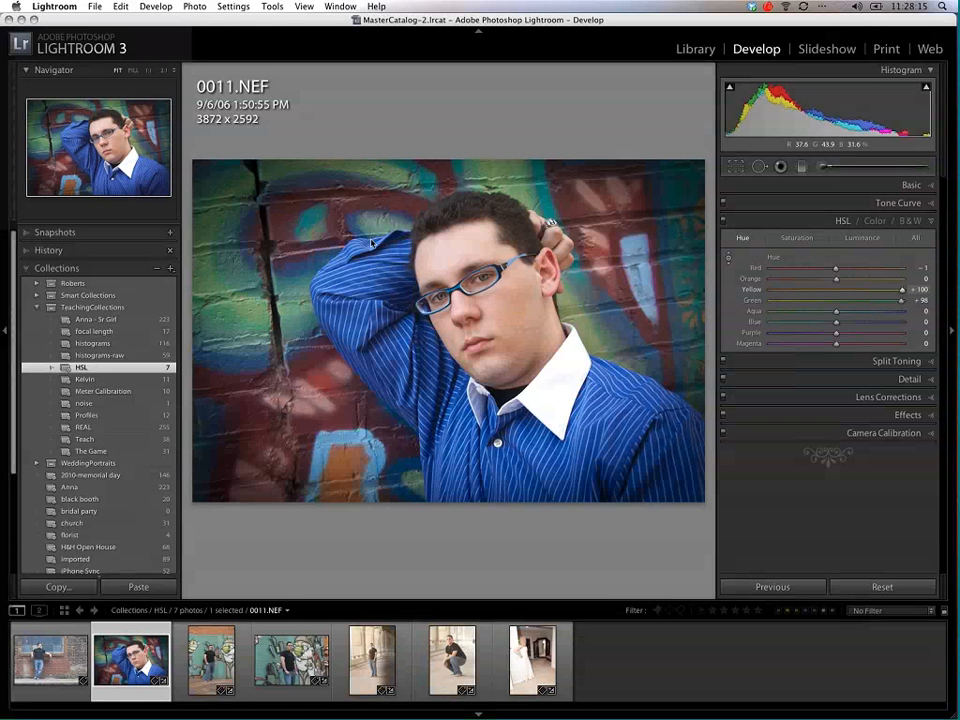
pyautogui.moveTo(246, 320); pyautogui.dragTo(226, 261)
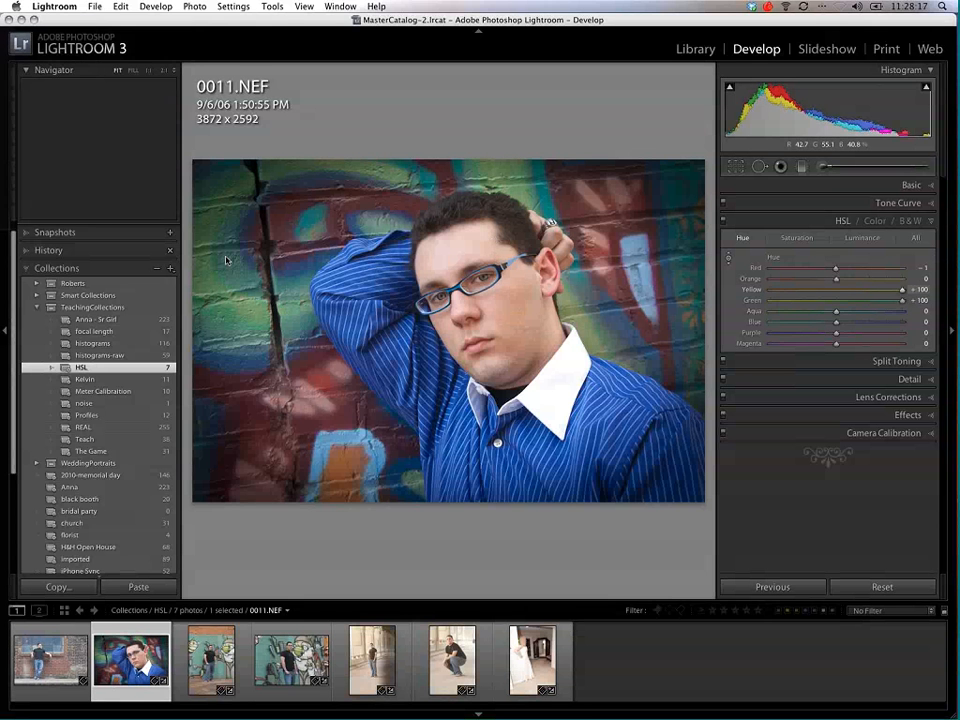
pyautogui.doubleClick(903, 291)
pyautogui.doubleClick(902, 301)
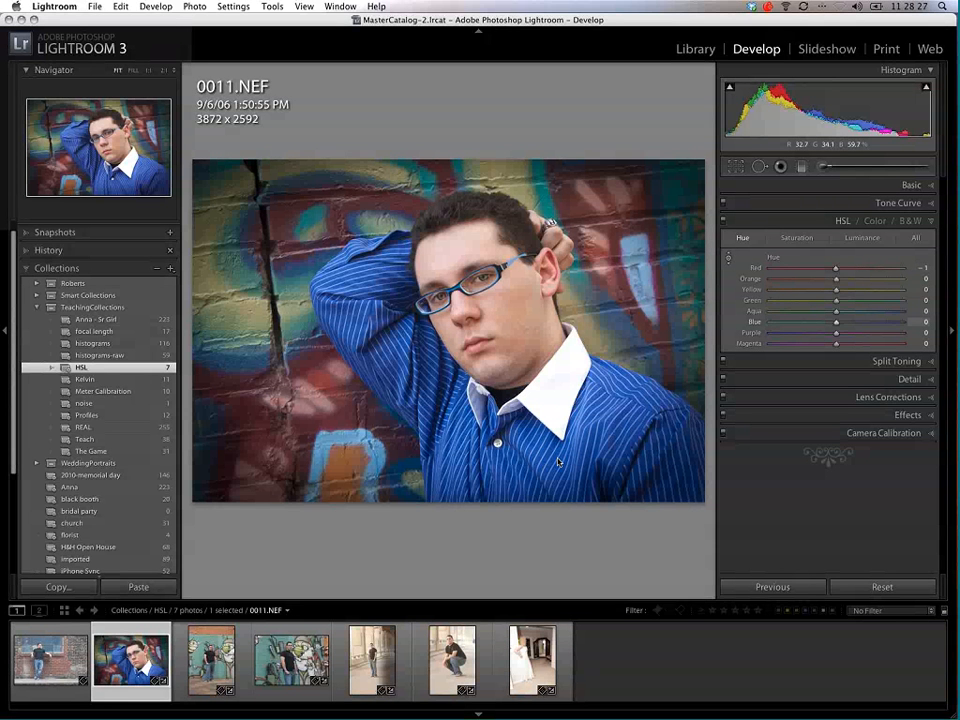
# Step: Recolor the shirt with blue hue +77 and purple hue +17, and desaturate it with blue -100 and purple -34
pyautogui.moveTo(548, 441); pyautogui.dragTo(538, 320)
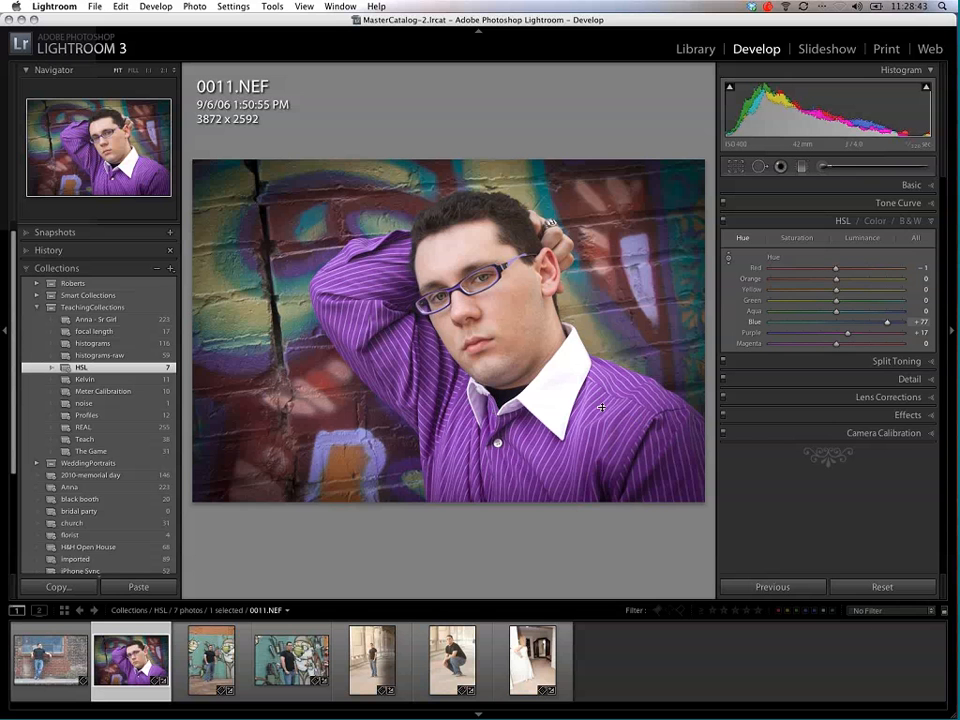
pyautogui.click(800, 240)
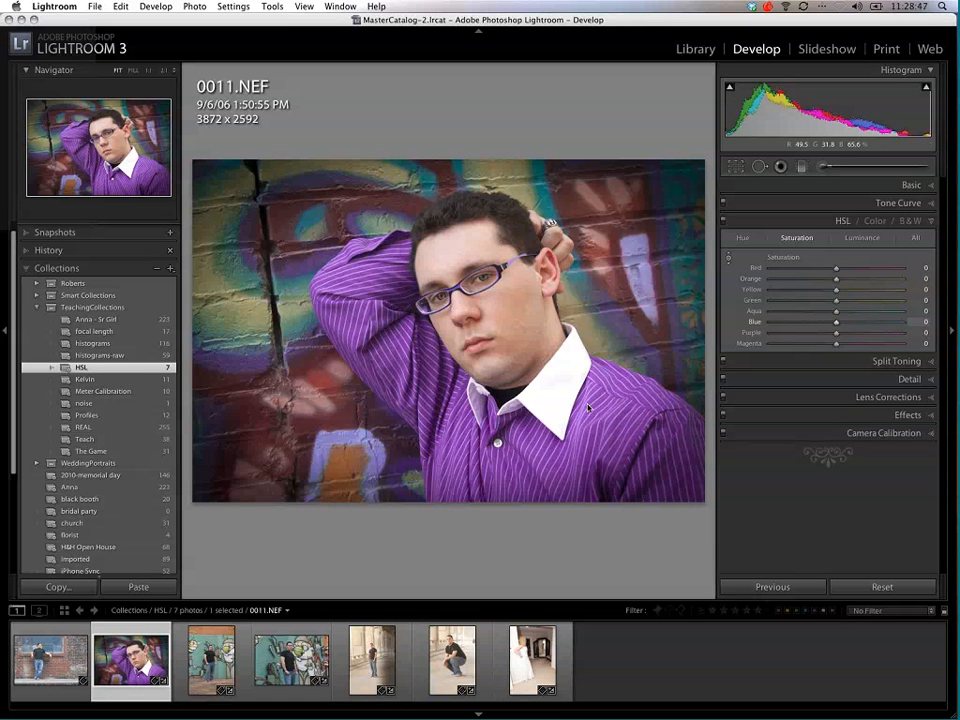
pyautogui.moveTo(588, 407); pyautogui.dragTo(651, 567)
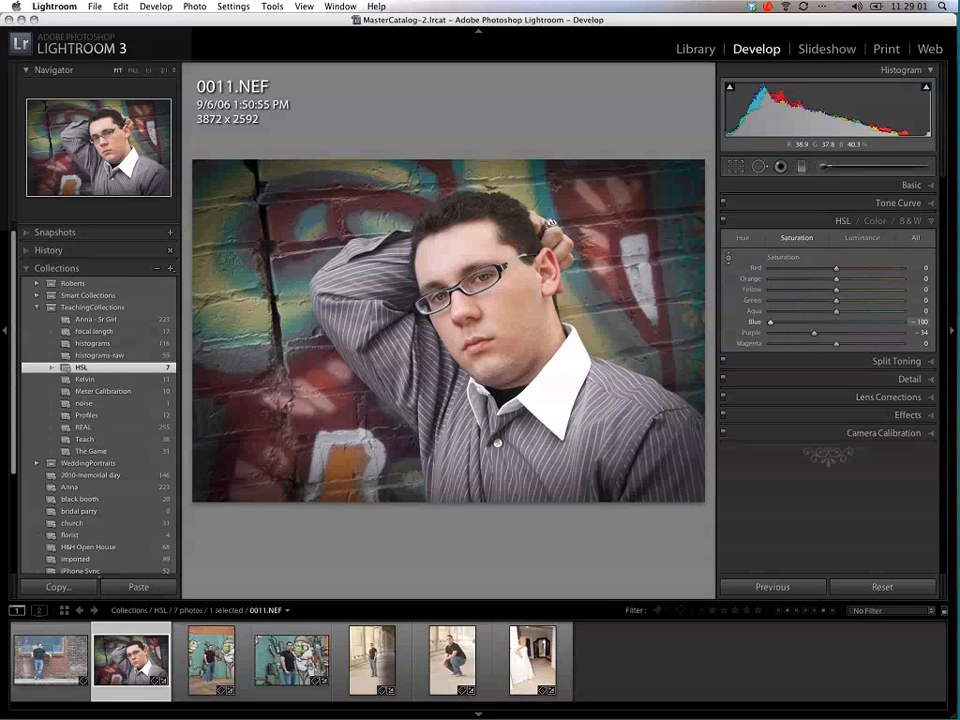
# Step: Darken the shirt by setting blue luminance to -48 and purple luminance to -11, and return to the hue adjustments
pyautogui.click(862, 238)
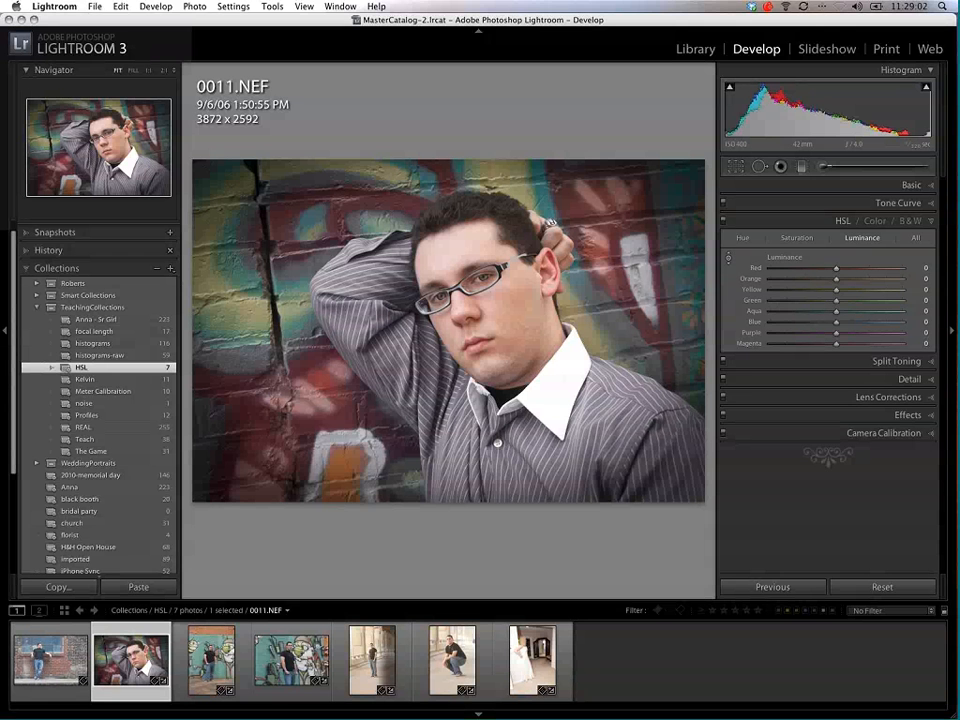
pyautogui.moveTo(551, 463); pyautogui.dragTo(557, 492)
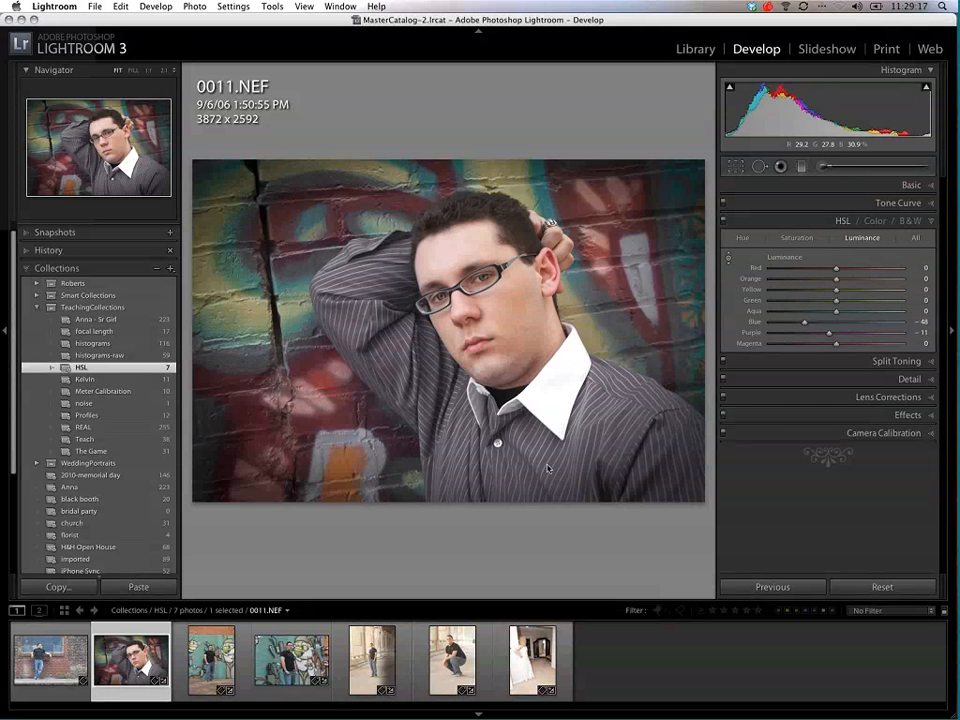
pyautogui.click(742, 237)
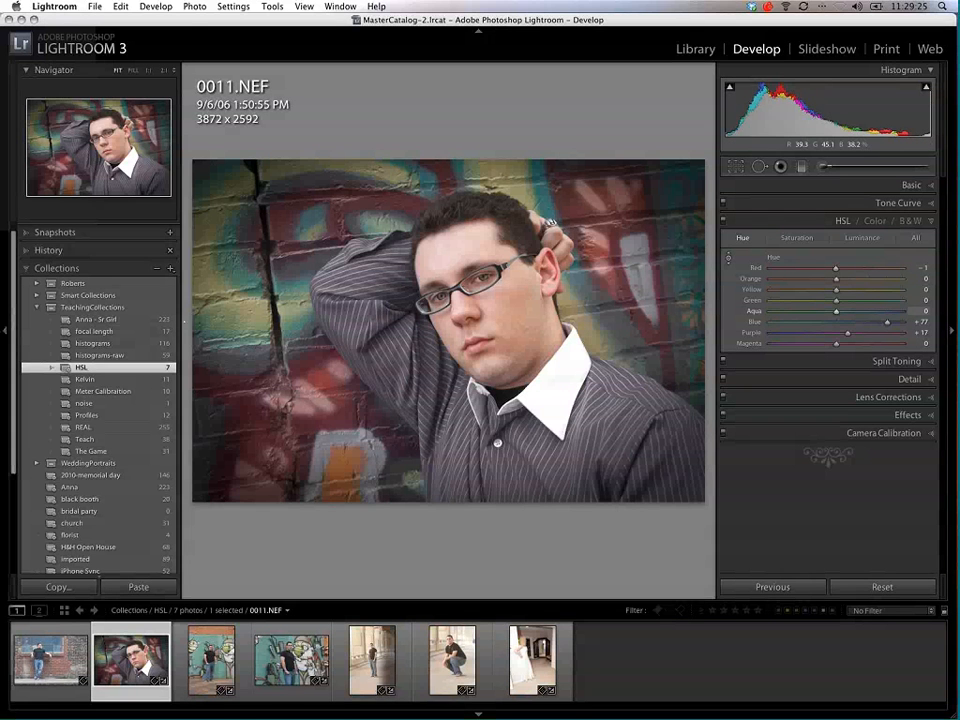
# Step: Enable lens profile corrections for HH1_0436.NEF in the Teach collection and raise the distortion amount to 190
pyautogui.click(119, 333)
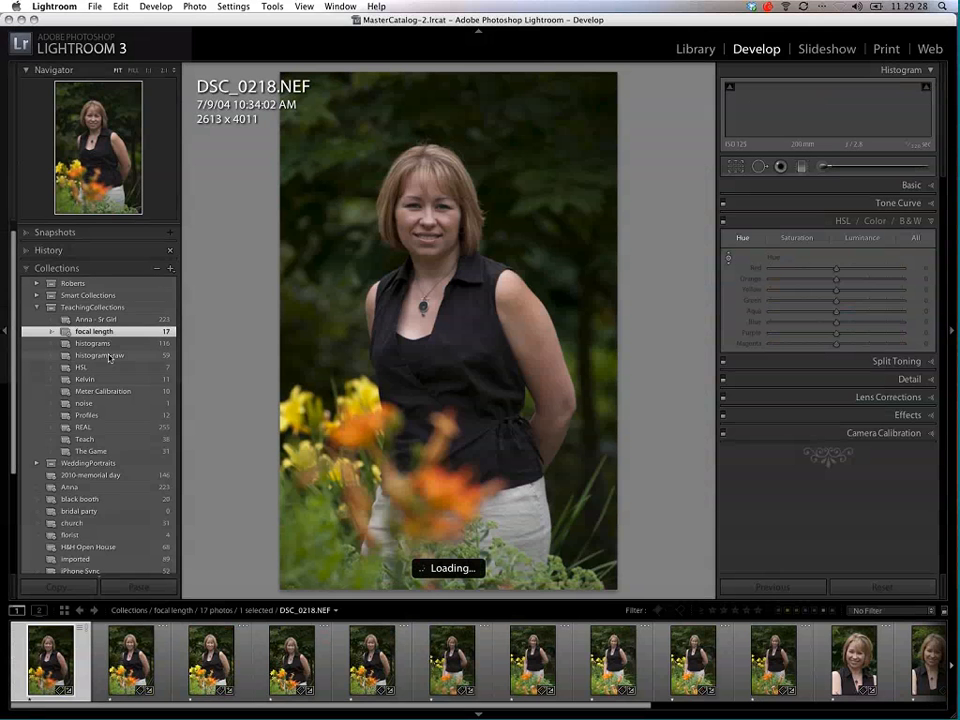
pyautogui.click(104, 439)
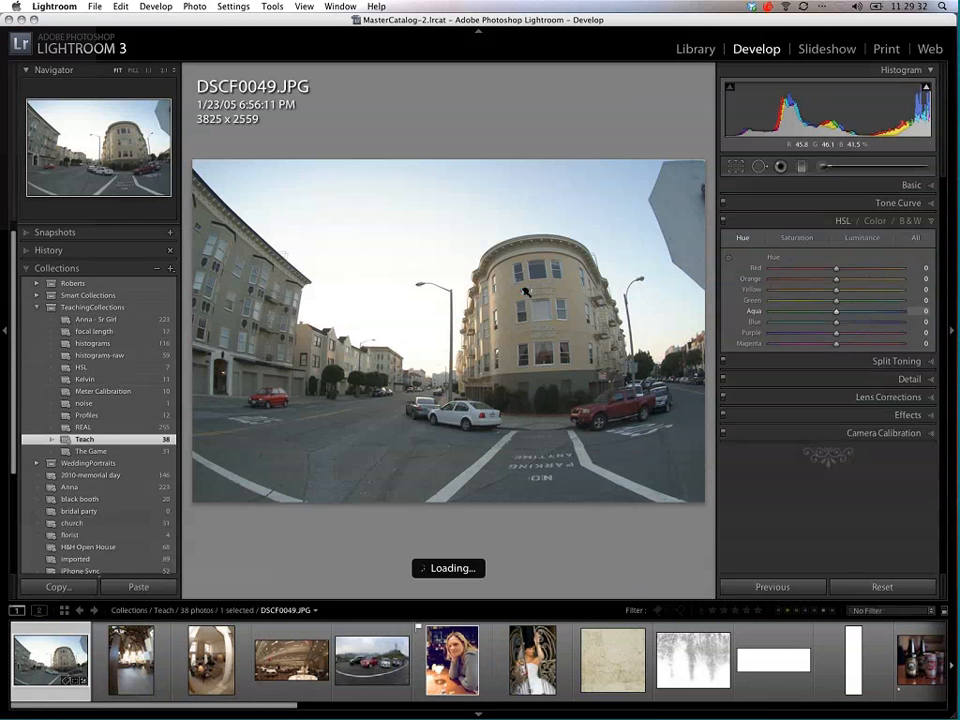
pyautogui.click(380, 684)
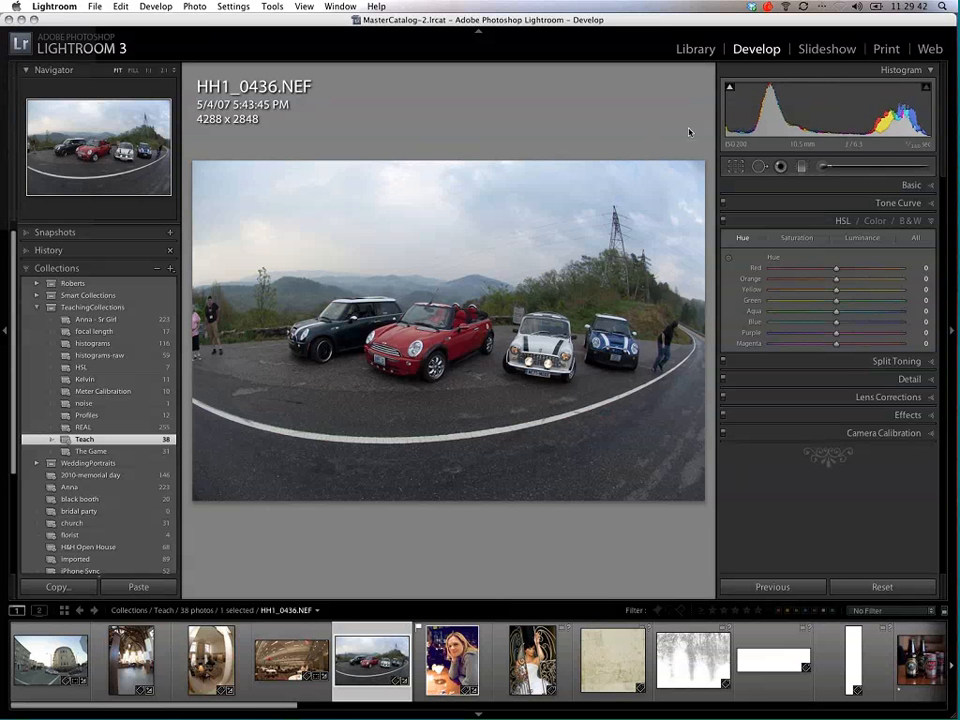
pyautogui.click(930, 399)
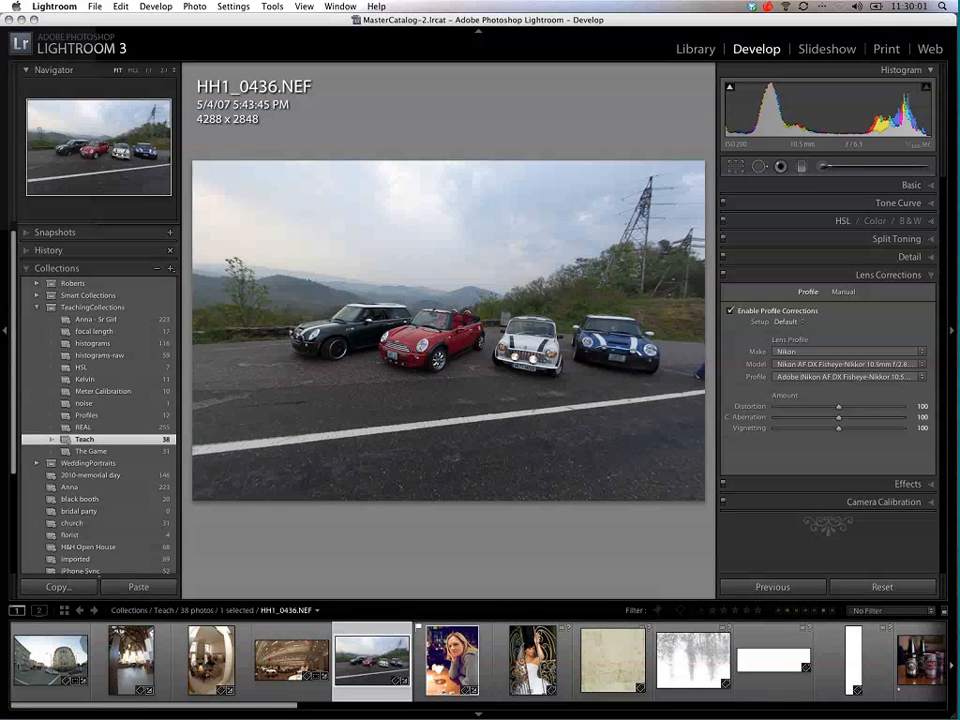
pyautogui.moveTo(838, 406); pyautogui.dragTo(910, 405)
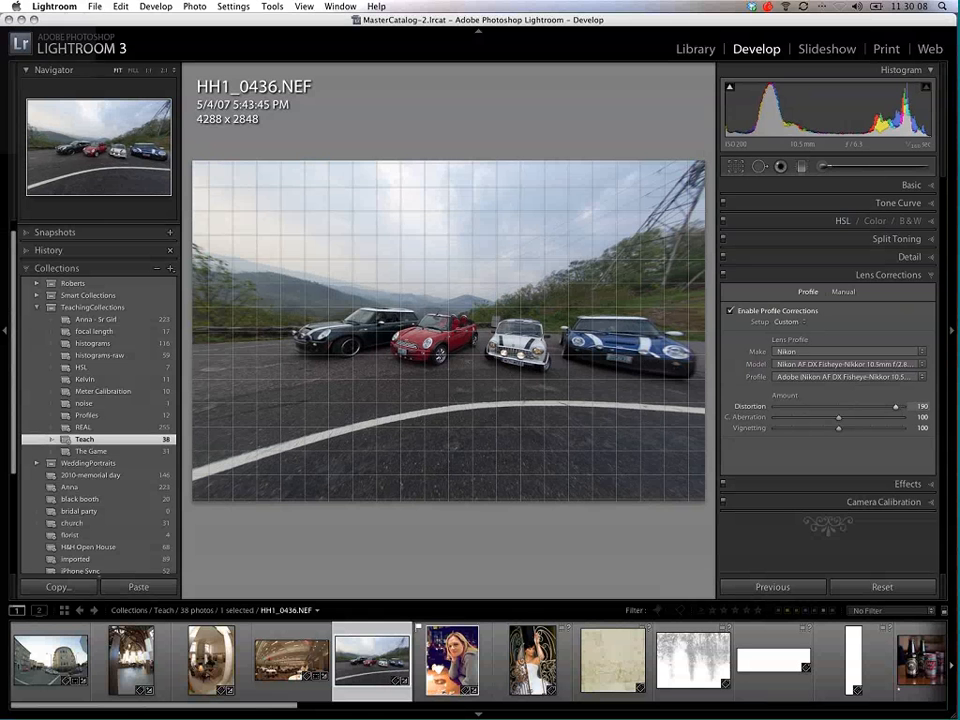
# Step: Enable lens profile corrections for the interior photo DSCF0079.RAF, switching them off and on to compare the result
pyautogui.click(211, 660)
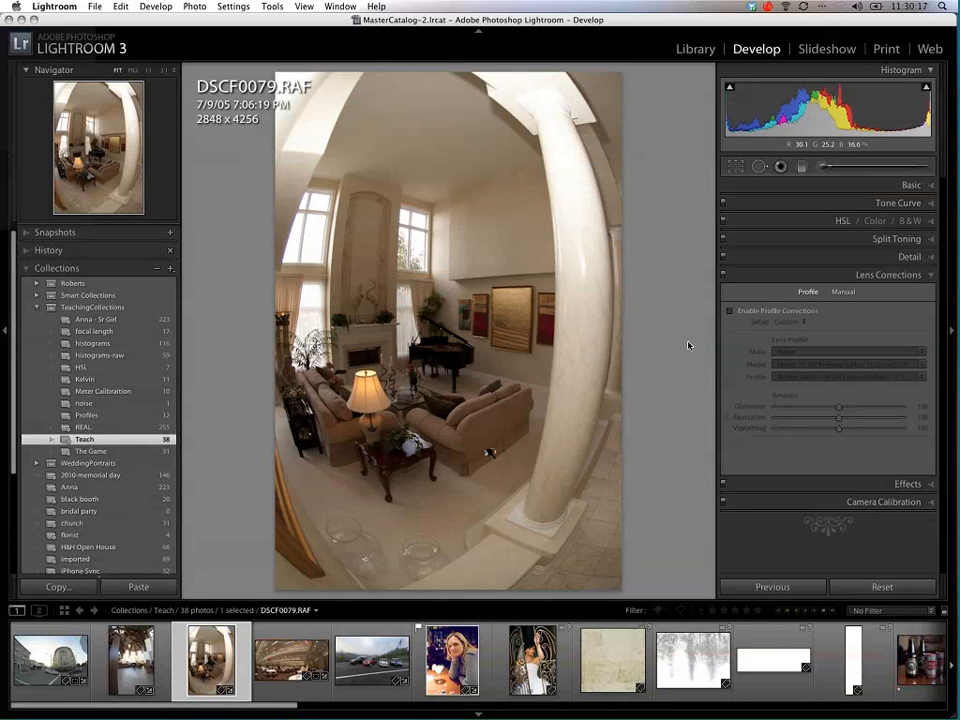
pyautogui.click(730, 311)
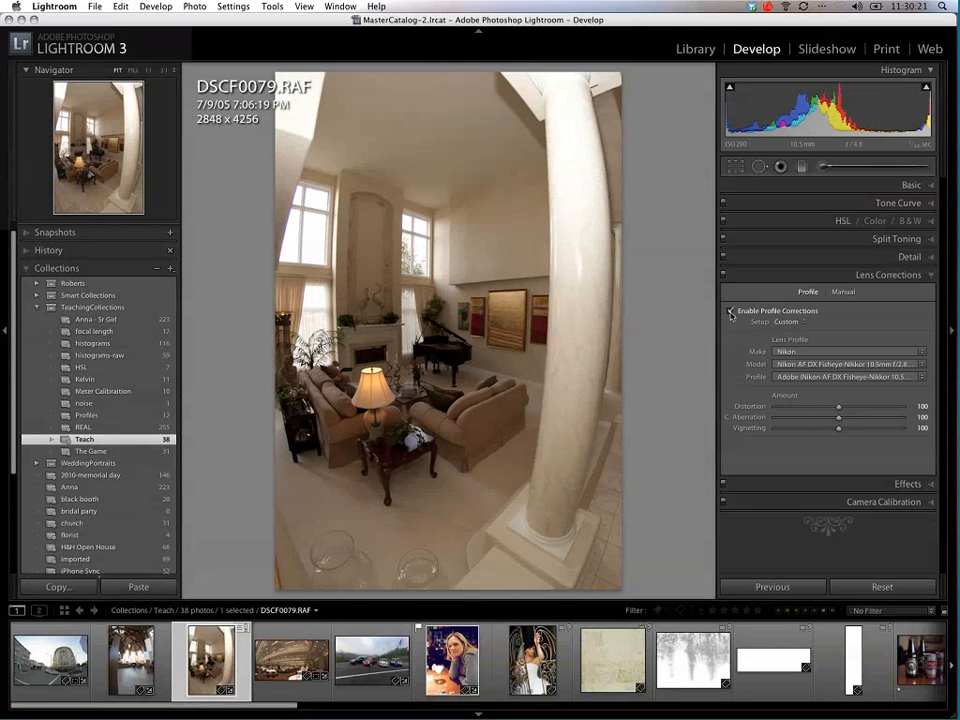
pyautogui.click(731, 312)
pyautogui.click(731, 312)
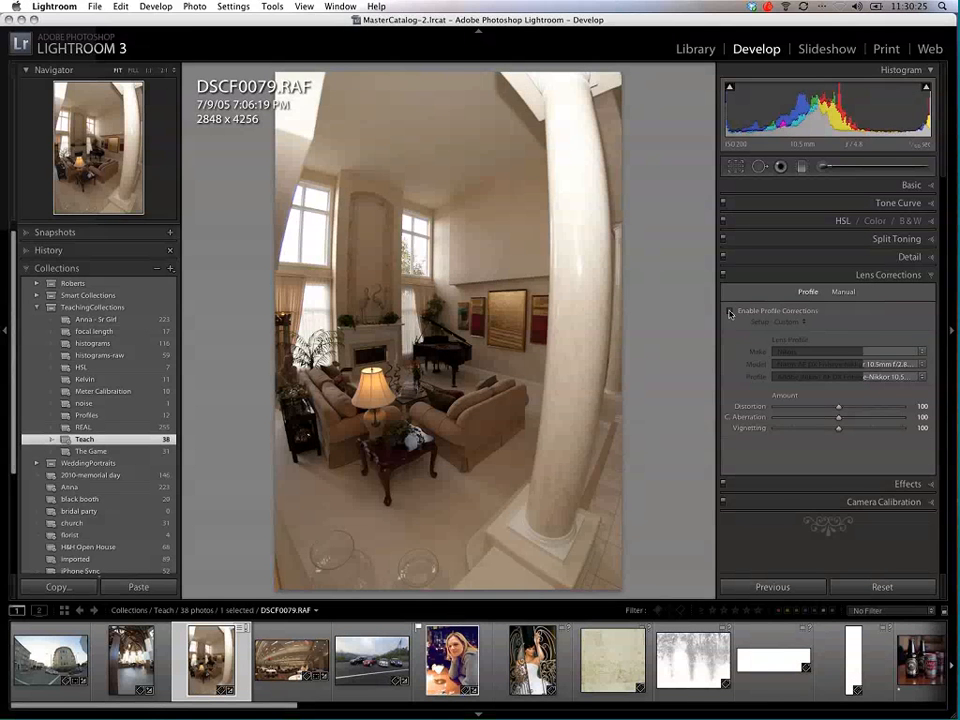
pyautogui.click(731, 312)
pyautogui.click(731, 312)
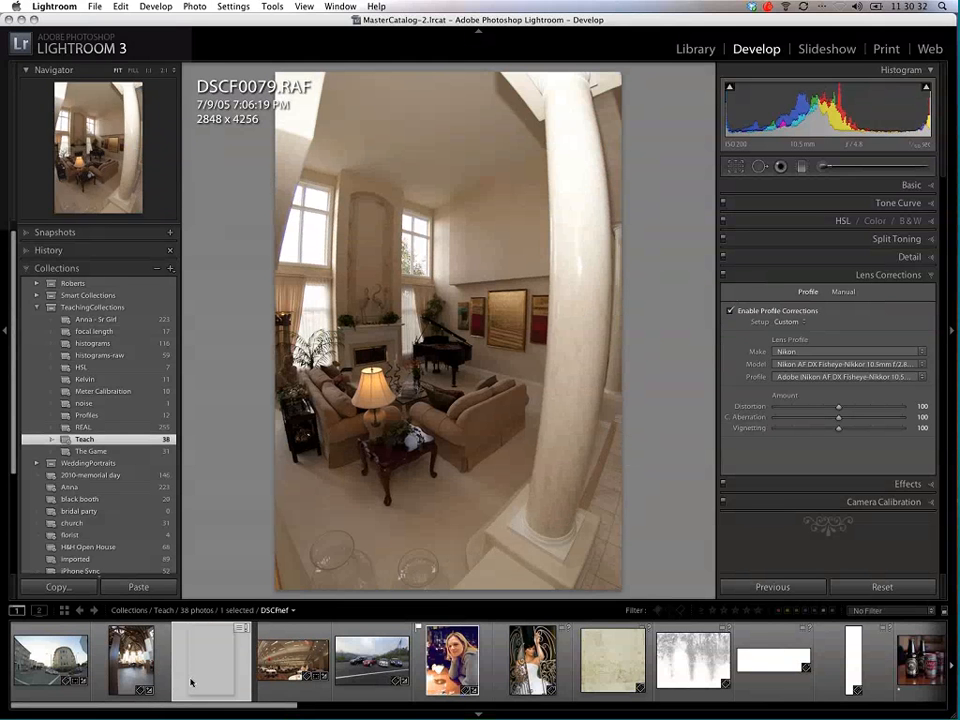
pyautogui.click(738, 314)
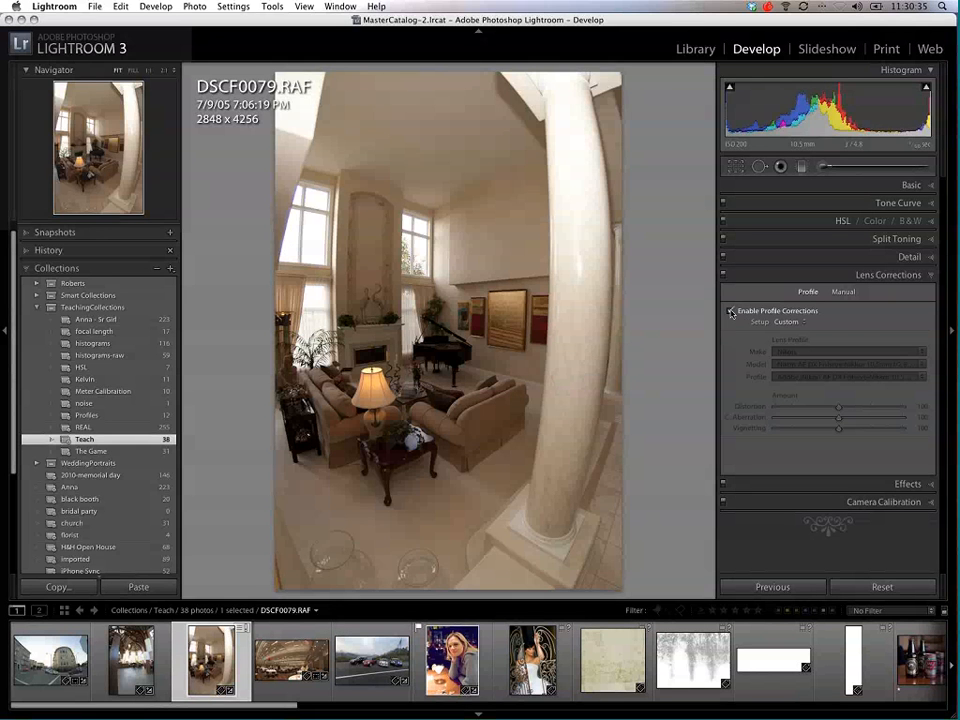
# Step: Remove the luminance noise reduction from IMG_0091.CR2 by setting it to 0, and inspect the woman's face at 1:1
pyautogui.click(463, 680)
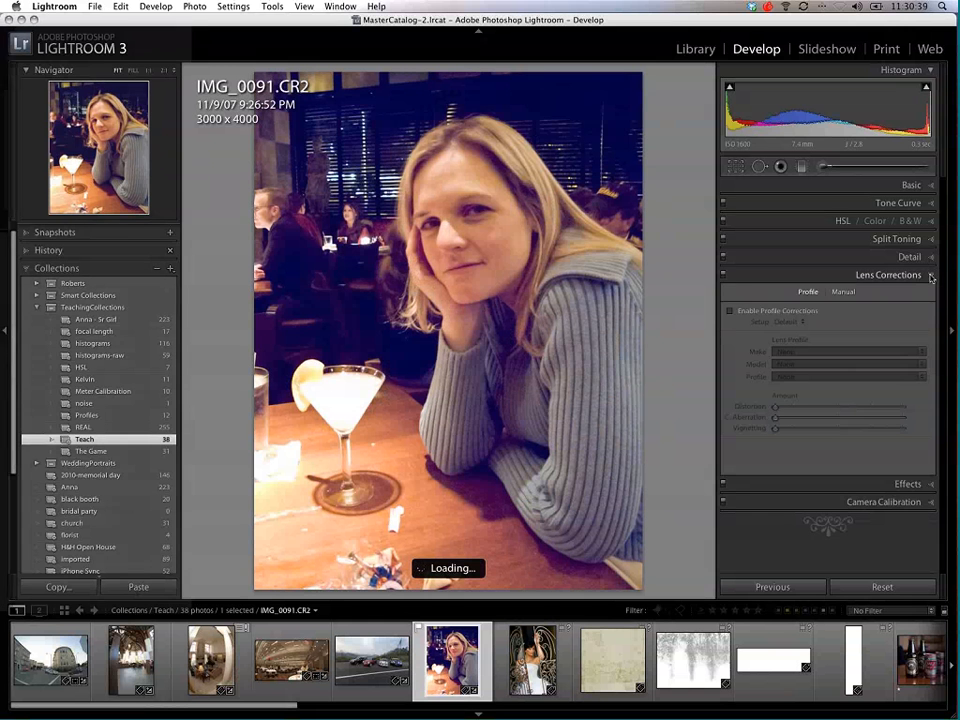
pyautogui.click(930, 276)
pyautogui.click(910, 257)
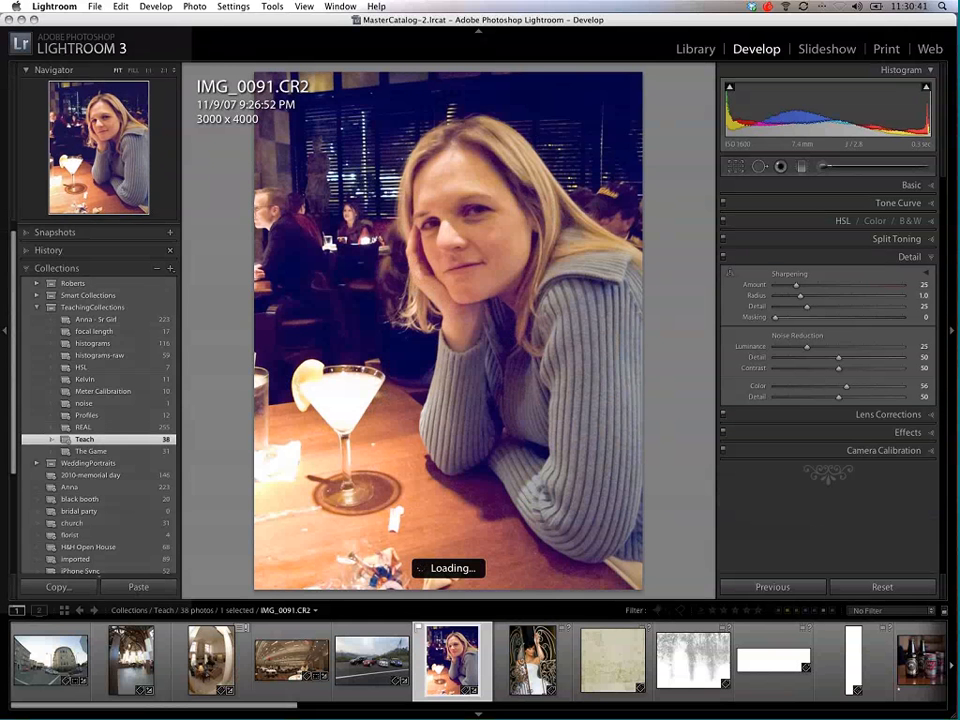
pyautogui.moveTo(808, 349); pyautogui.dragTo(775, 347)
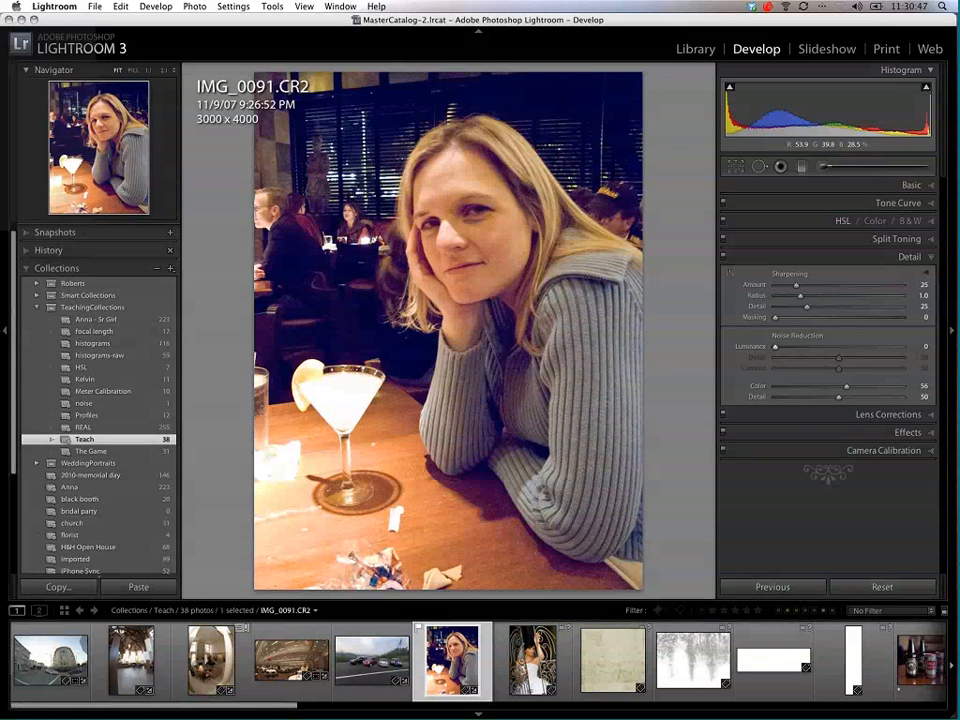
pyautogui.click(499, 274)
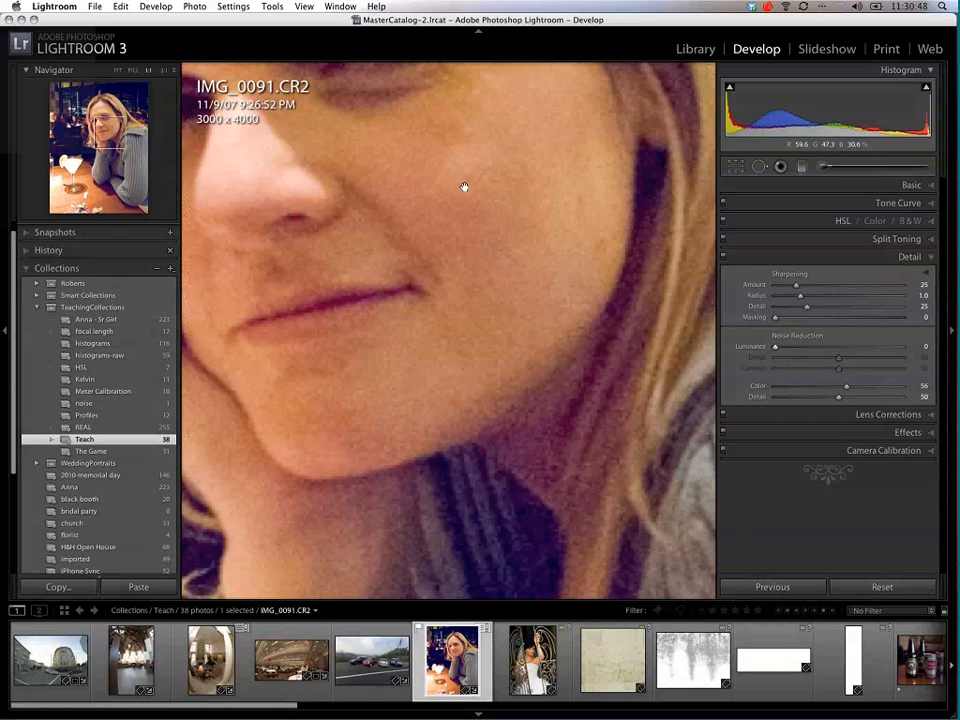
pyautogui.moveTo(464, 187); pyautogui.dragTo(450, 489)
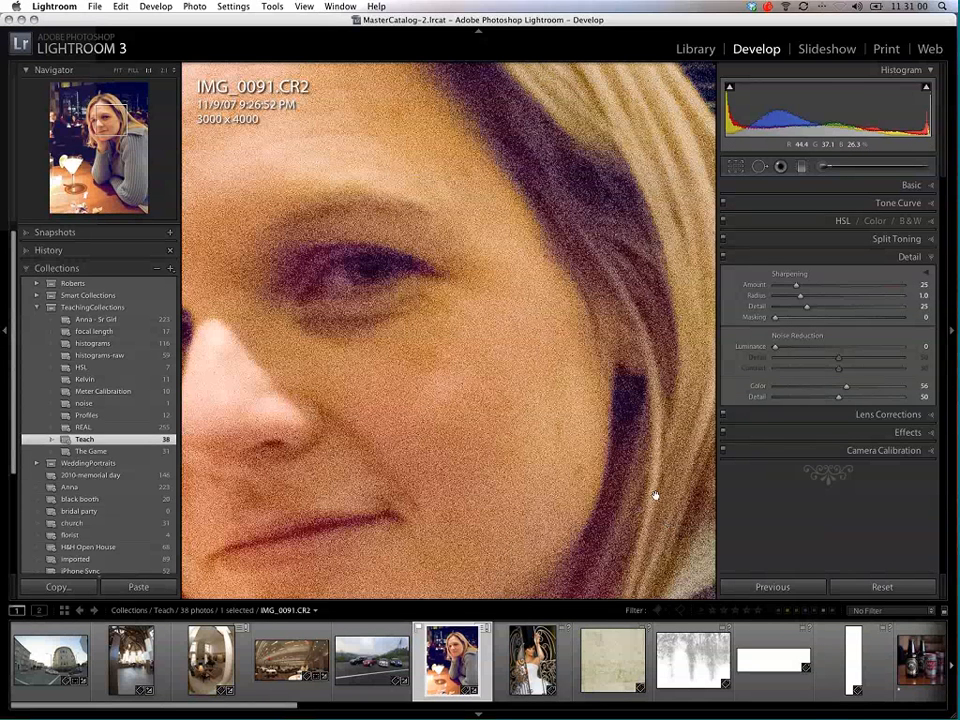
# Step: Switch the photo's process version to 2003 to compare the noise, and update it back to the current 2010 process
pyautogui.click(884, 450)
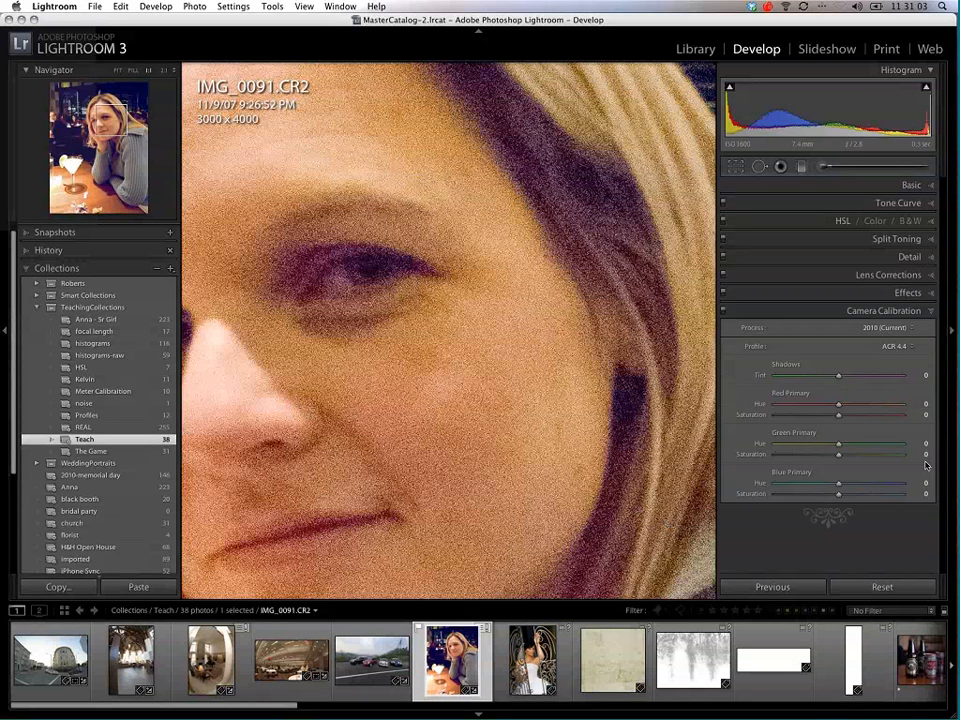
pyautogui.click(894, 330)
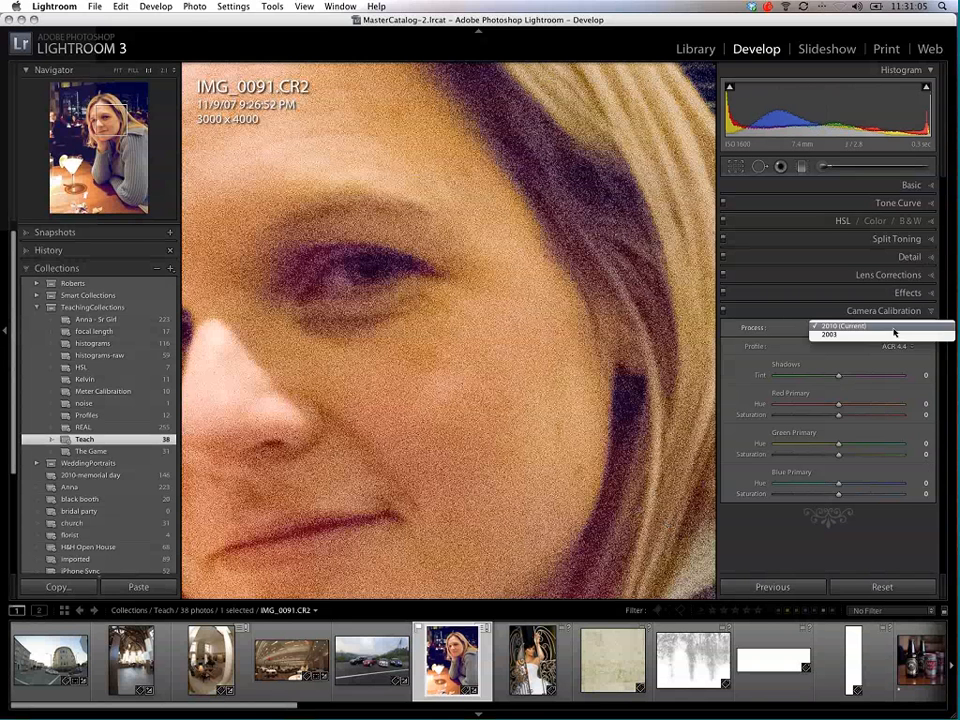
pyautogui.click(885, 343)
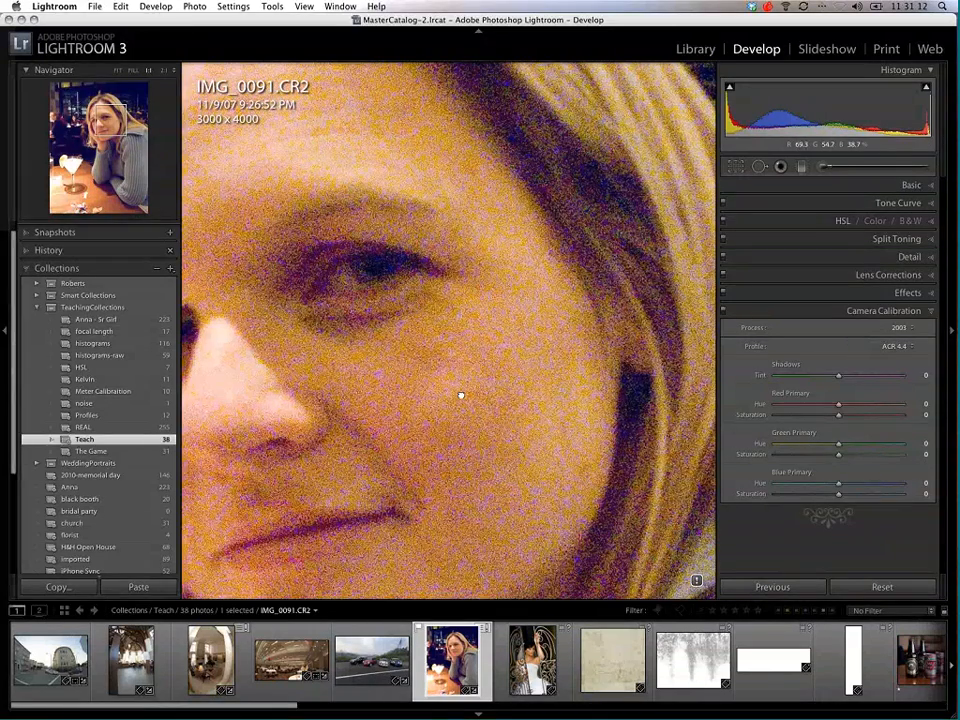
pyautogui.moveTo(461, 395); pyautogui.dragTo(506, 383)
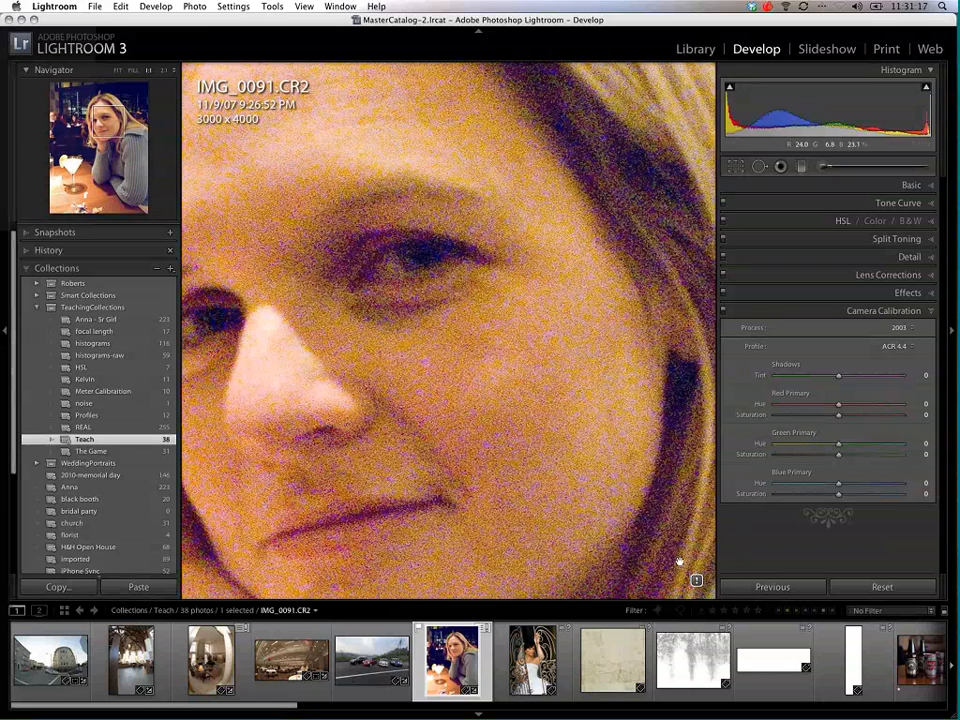
pyautogui.click(697, 580)
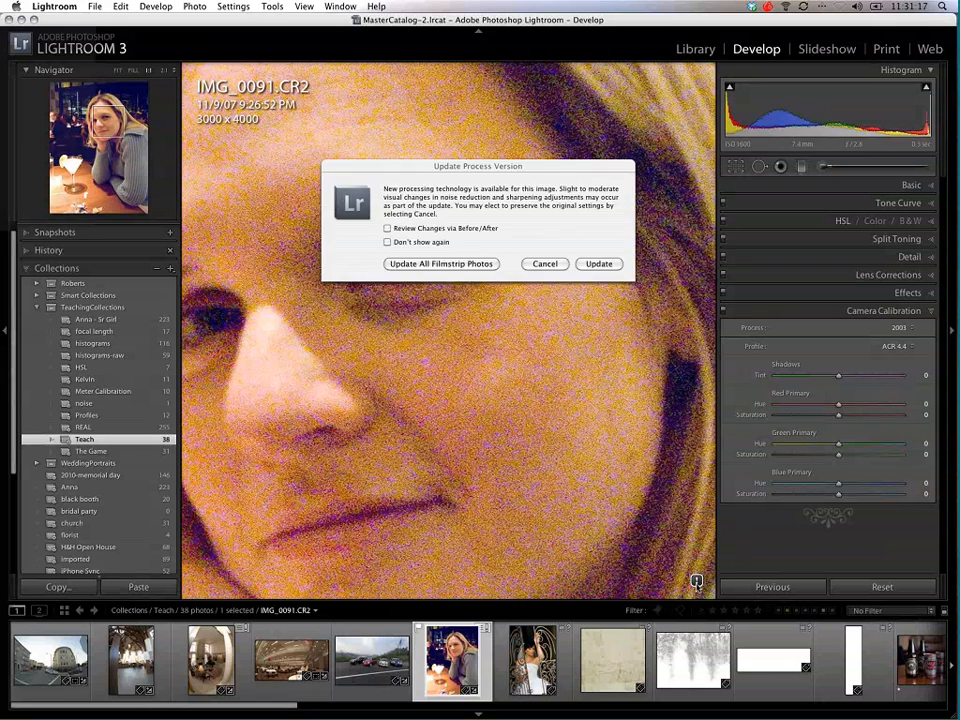
pyautogui.click(599, 264)
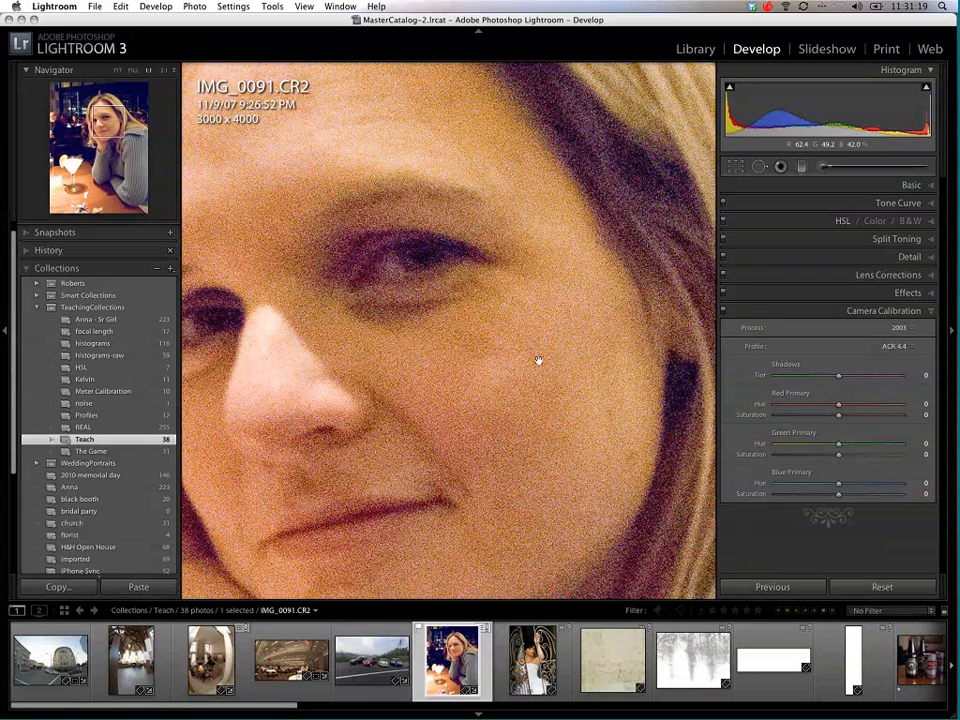
pyautogui.moveTo(500, 436); pyautogui.dragTo(579, 394)
pyautogui.click(718, 309)
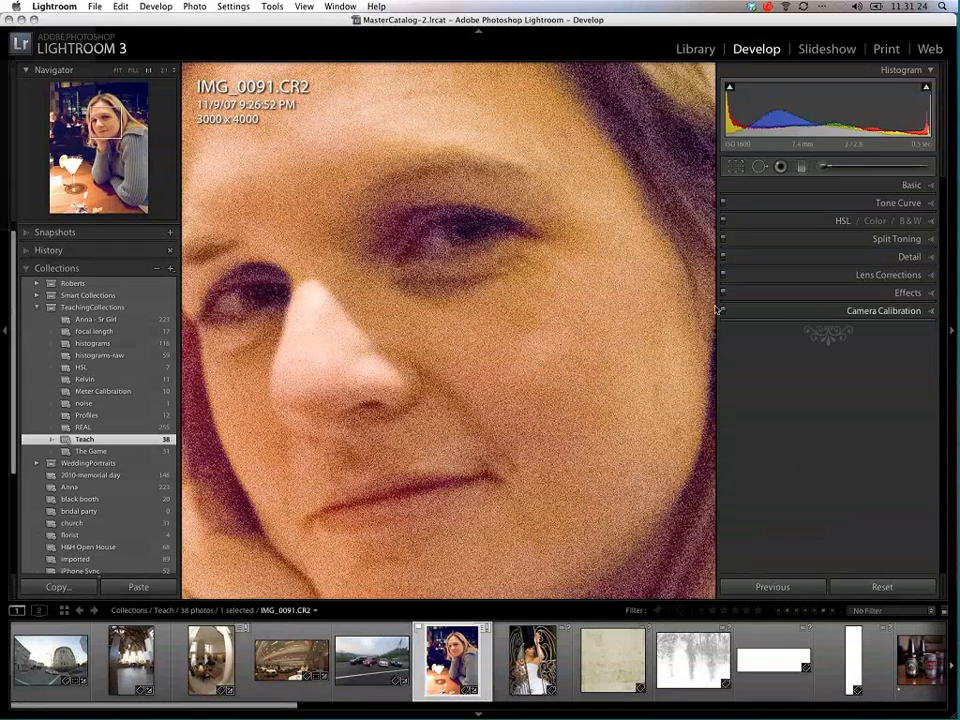
# Step: Set luminance noise reduction to 41, inspect the face at full size, and return to the whole-photo view
pyautogui.click(909, 257)
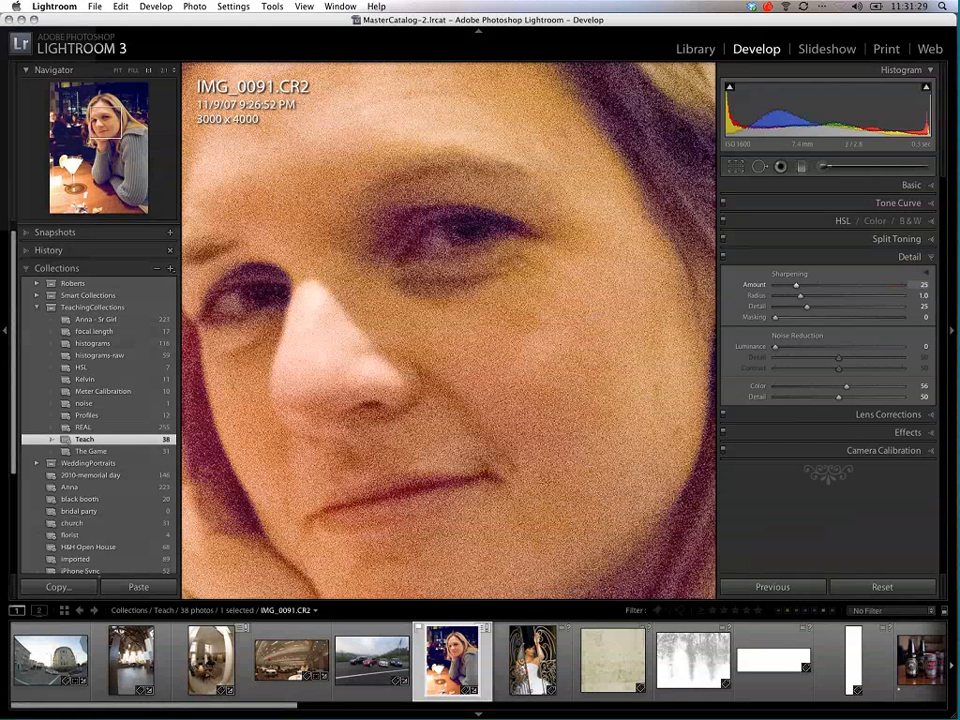
pyautogui.moveTo(776, 346); pyautogui.dragTo(836, 351)
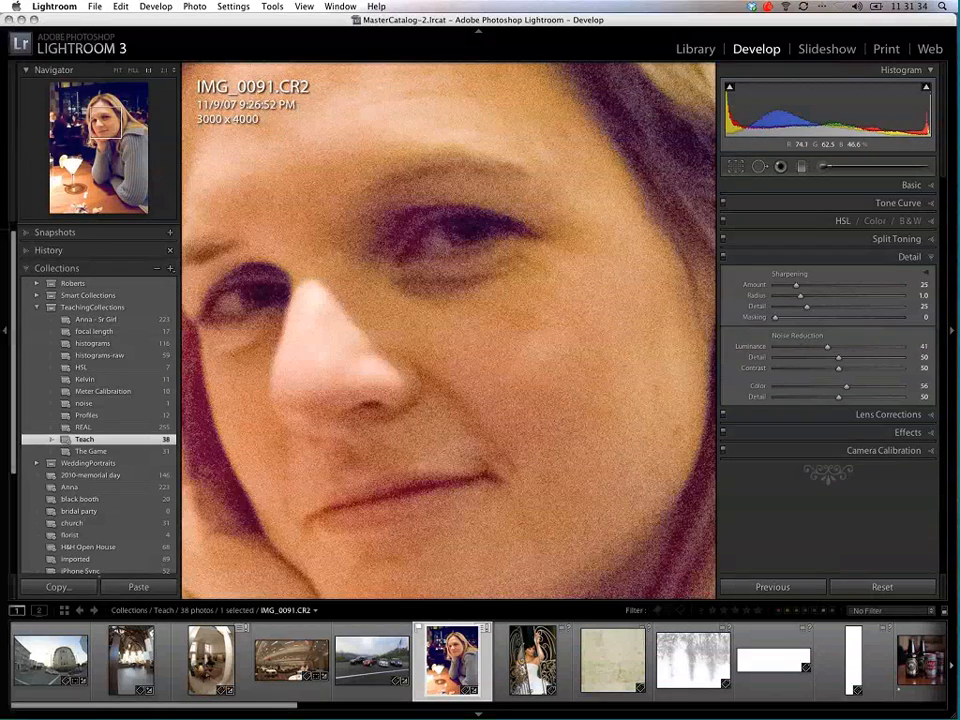
pyautogui.moveTo(600, 238); pyautogui.dragTo(532, 392)
pyautogui.click(540, 359)
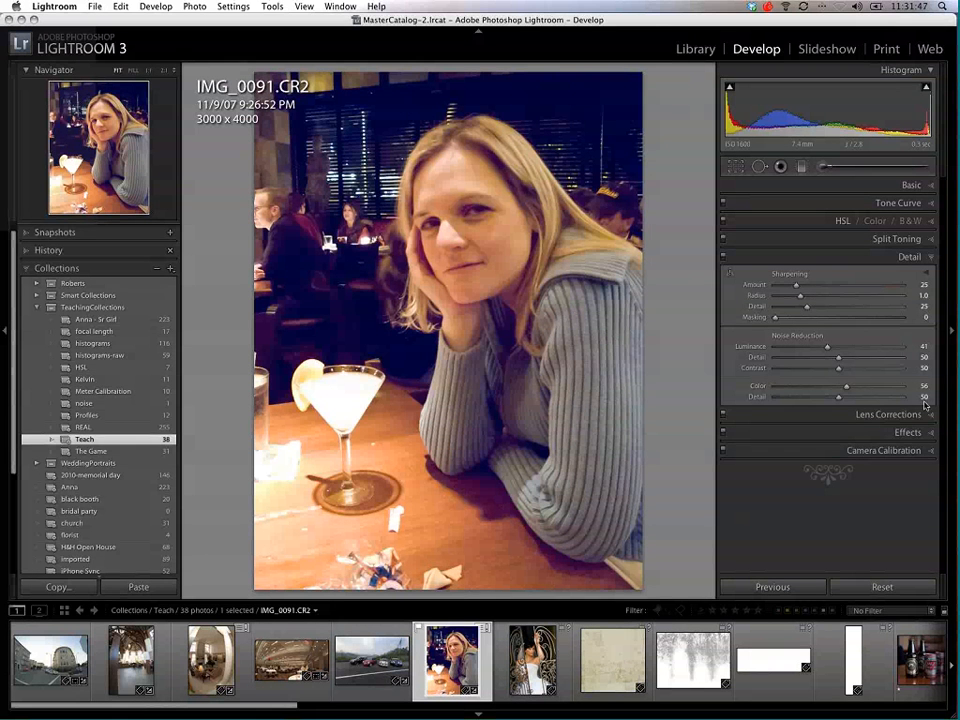
# Step: Try lightening and darkening the post-crop vignette, down to an amount of -82, and reset the amount to 0
pyautogui.click(900, 432)
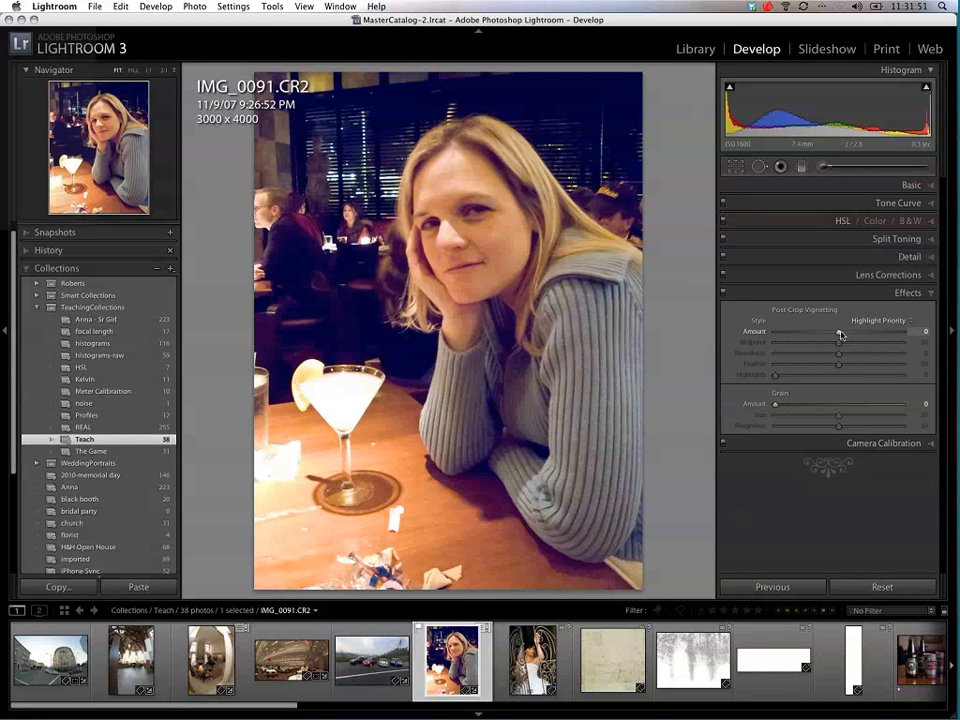
pyautogui.moveTo(839, 335); pyautogui.dragTo(875, 332)
pyautogui.moveTo(813, 336); pyautogui.dragTo(786, 331)
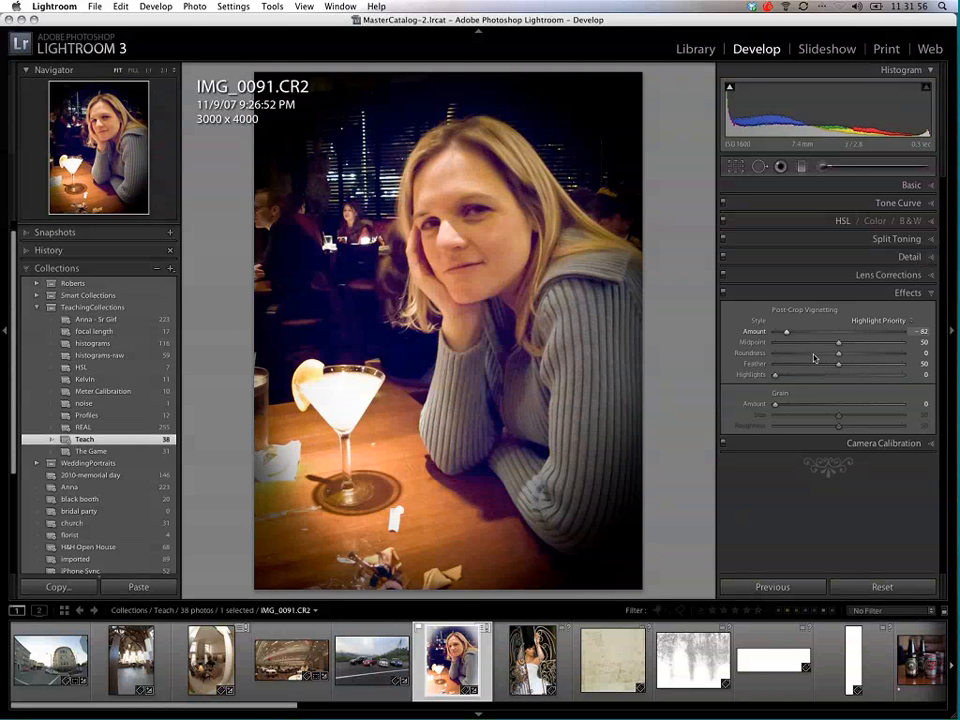
pyautogui.doubleClick(755, 331)
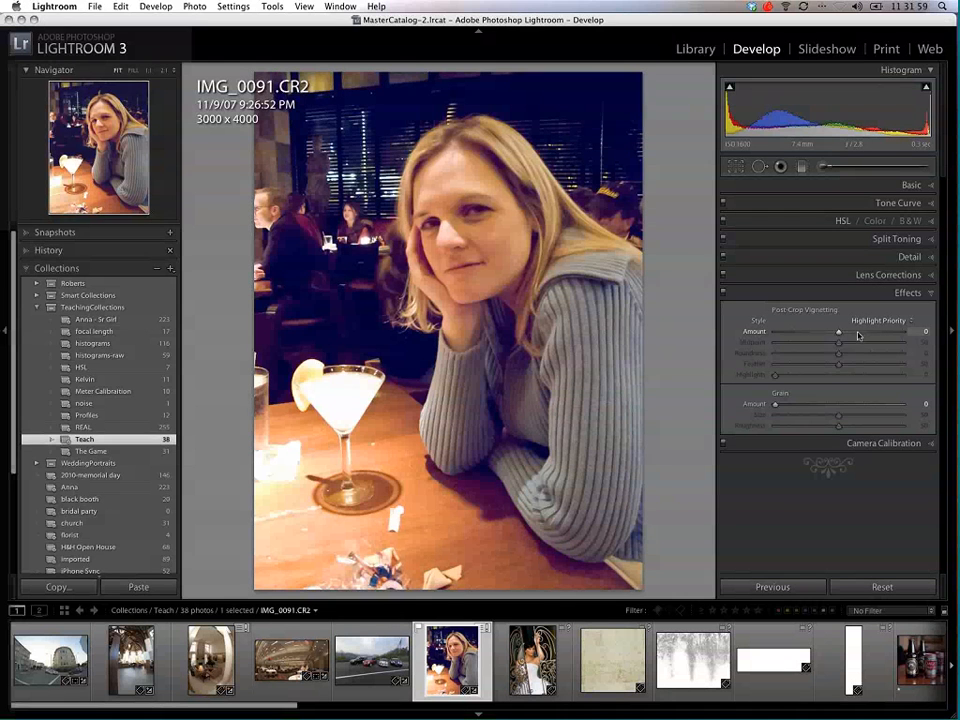
# Step: Try a light vignette with amount +61, roundness -100 and feather 41, and return the vignette amount to 0
pyautogui.moveTo(859, 333); pyautogui.dragTo(902, 354)
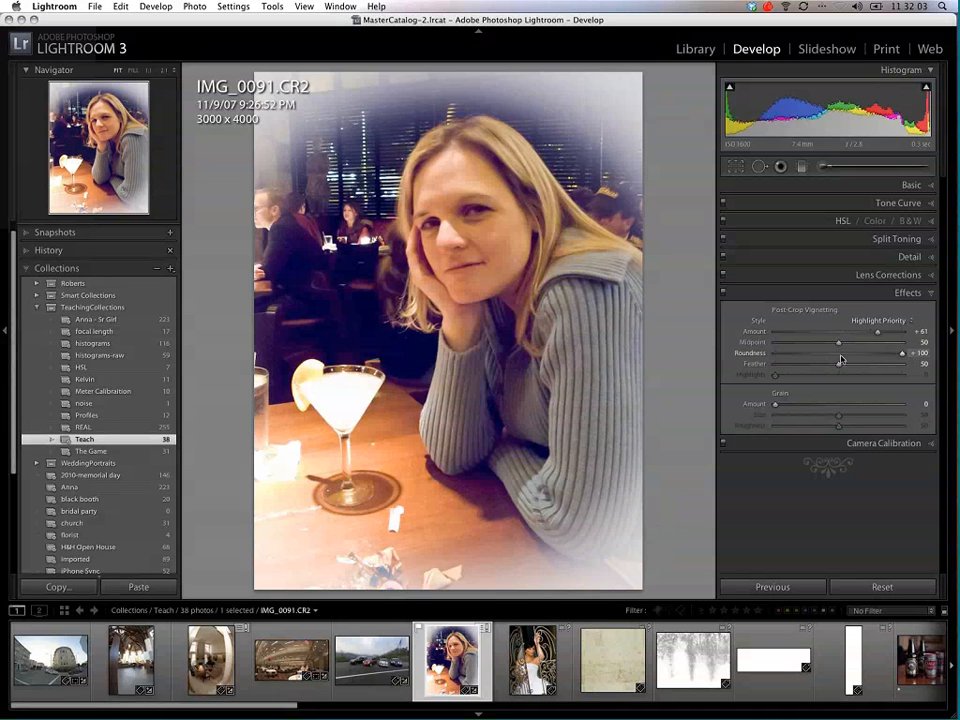
pyautogui.moveTo(841, 360); pyautogui.dragTo(776, 358)
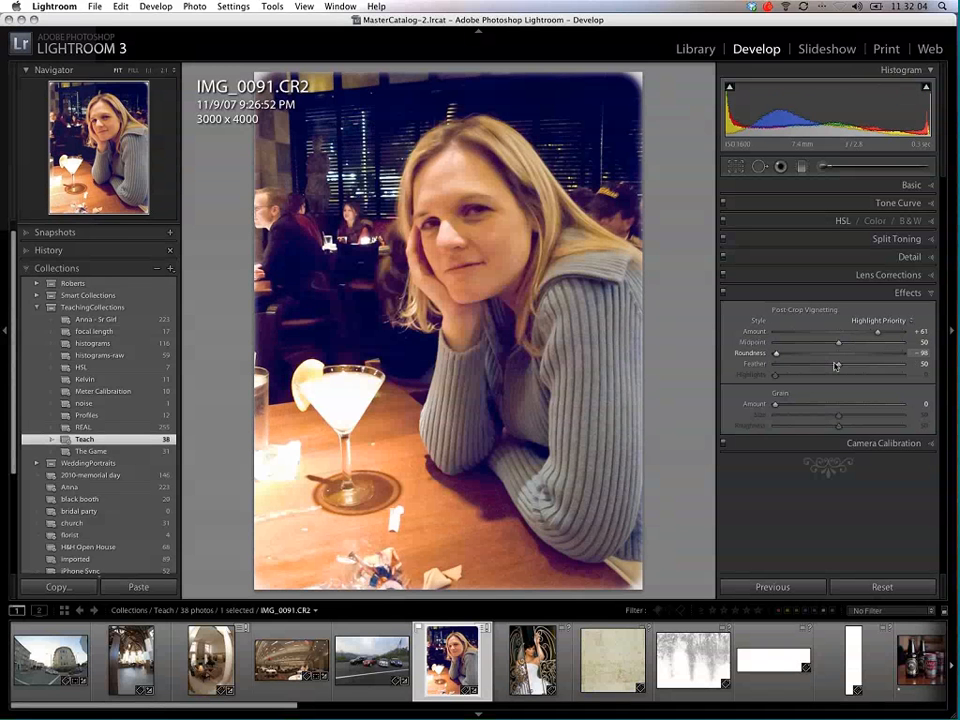
pyautogui.moveTo(836, 365); pyautogui.dragTo(826, 365)
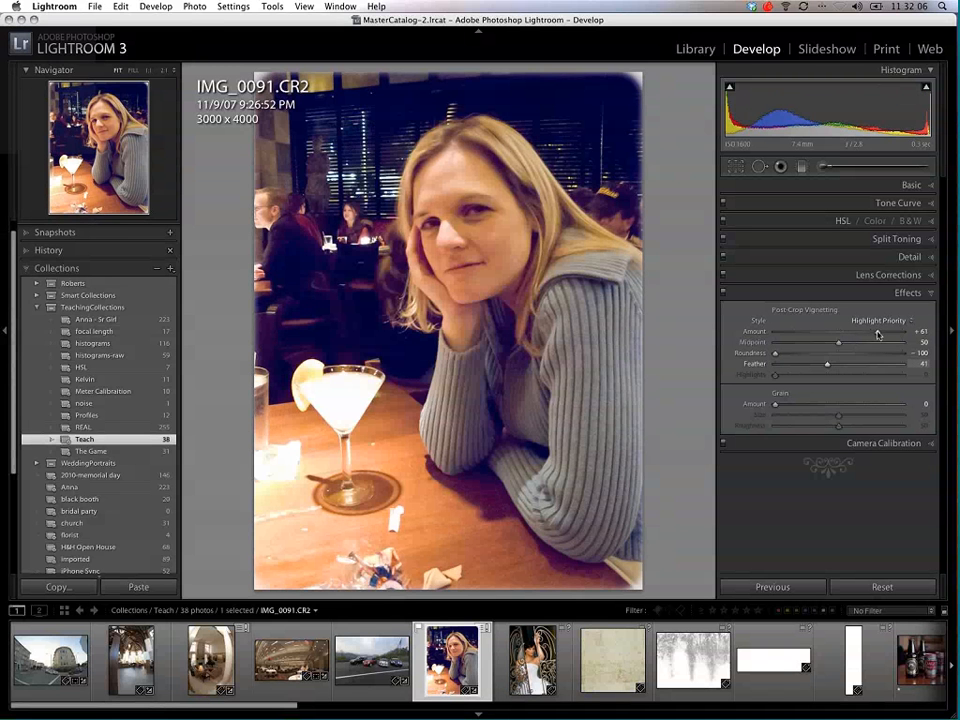
pyautogui.moveTo(877, 331); pyautogui.dragTo(838, 331)
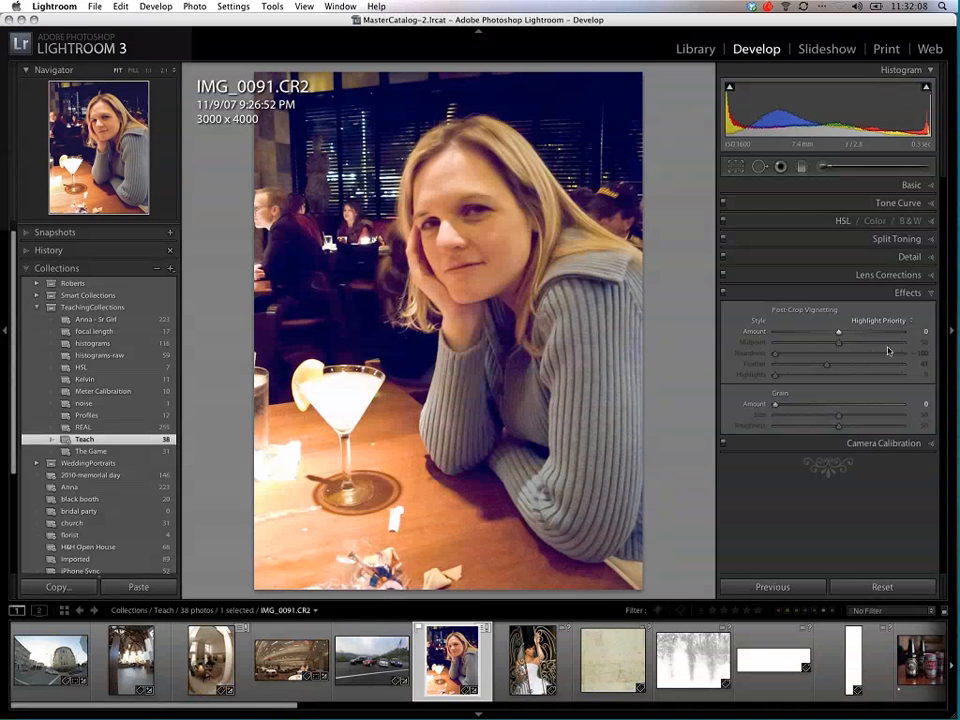
# Step: Try grain amounts of 39 and 64 while viewing the face at 1:1, and reset the grain amount to 0
pyautogui.moveTo(775, 403); pyautogui.dragTo(825, 405)
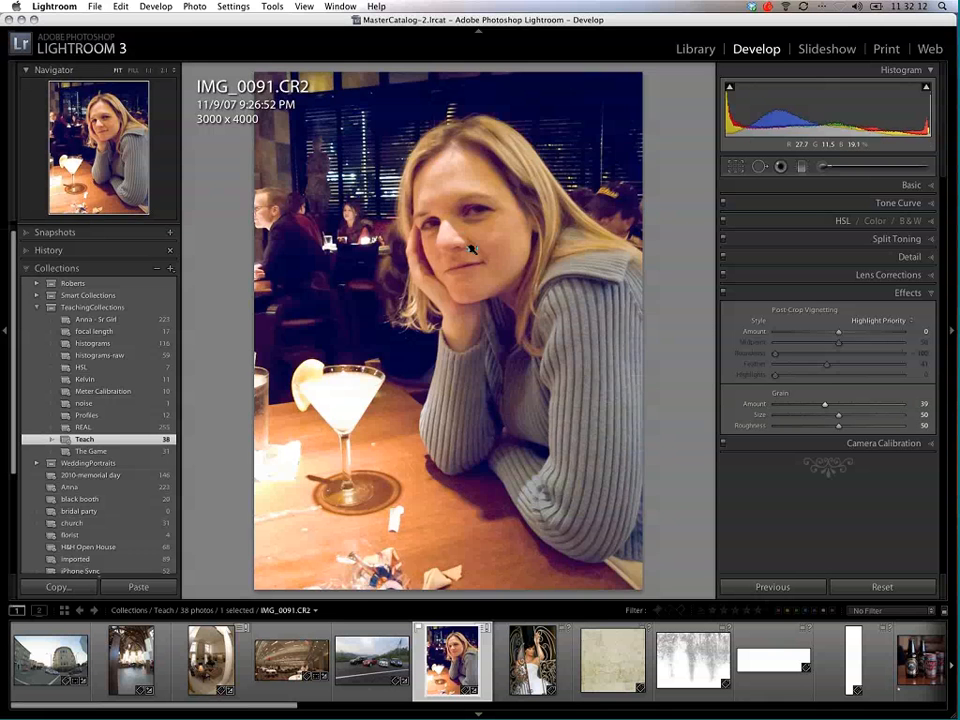
pyautogui.click(514, 326)
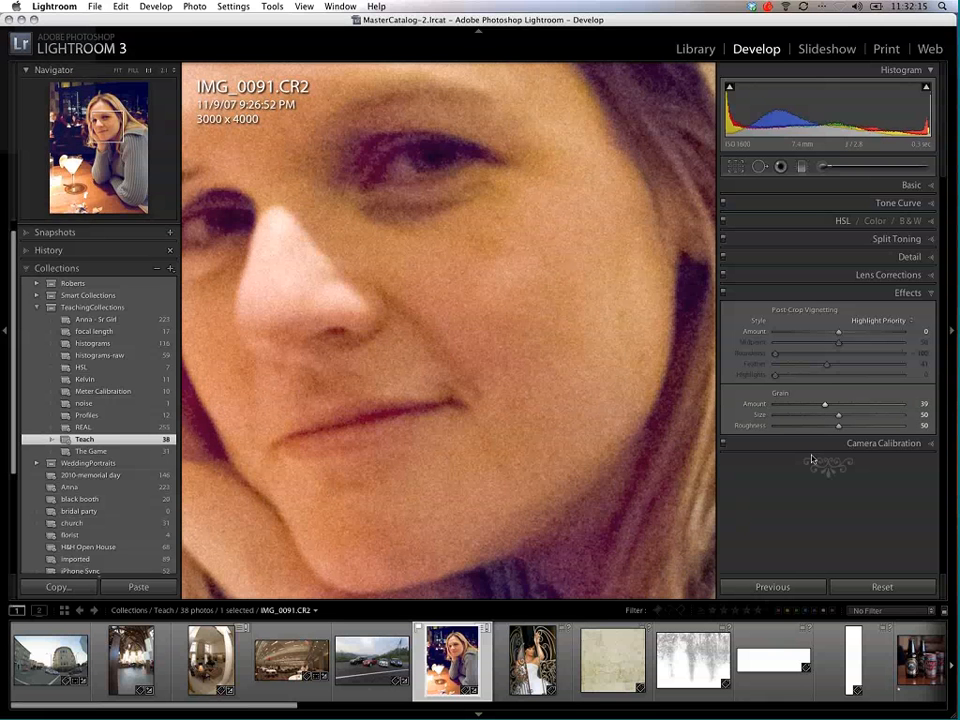
pyautogui.moveTo(825, 405); pyautogui.dragTo(857, 405)
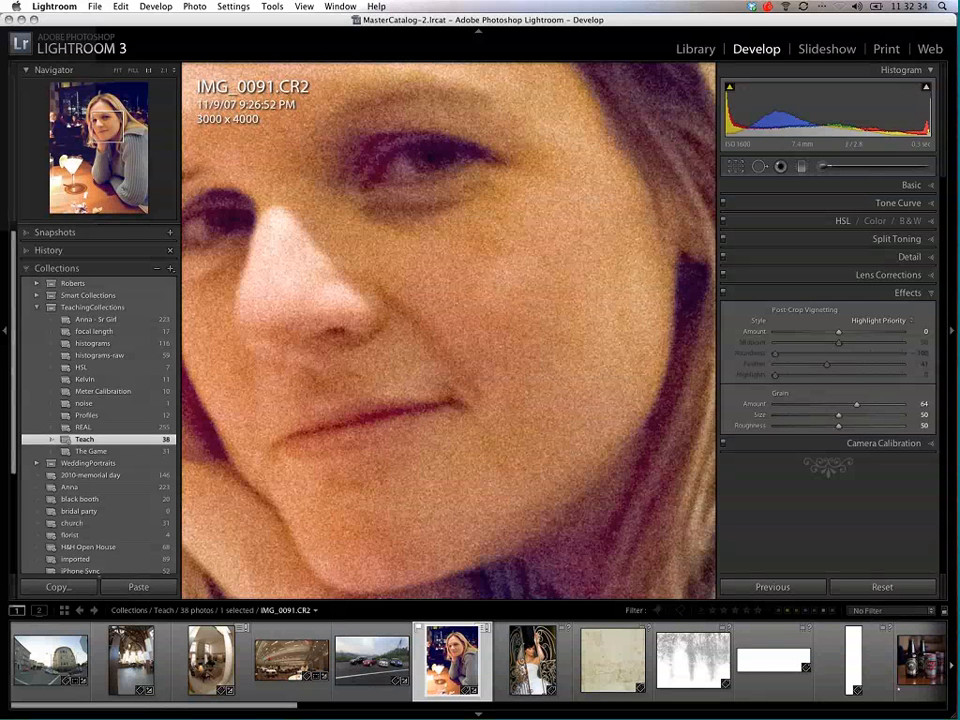
pyautogui.moveTo(856, 404)
pyautogui.mouseDown()
pyautogui.moveTo(830, 404)
pyautogui.moveTo(842, 407)
pyautogui.mouseUp()
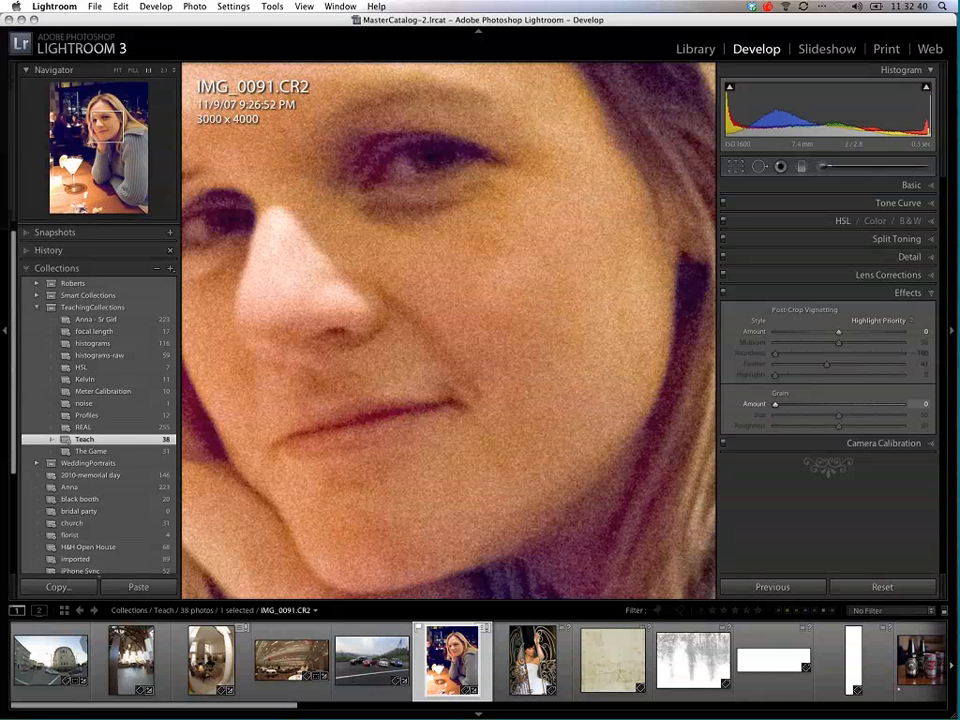
pyautogui.click(932, 293)
# Step: Review the camera calibration profiles available for the whole photo, keeping ACR 4.4
pyautogui.click(931, 311)
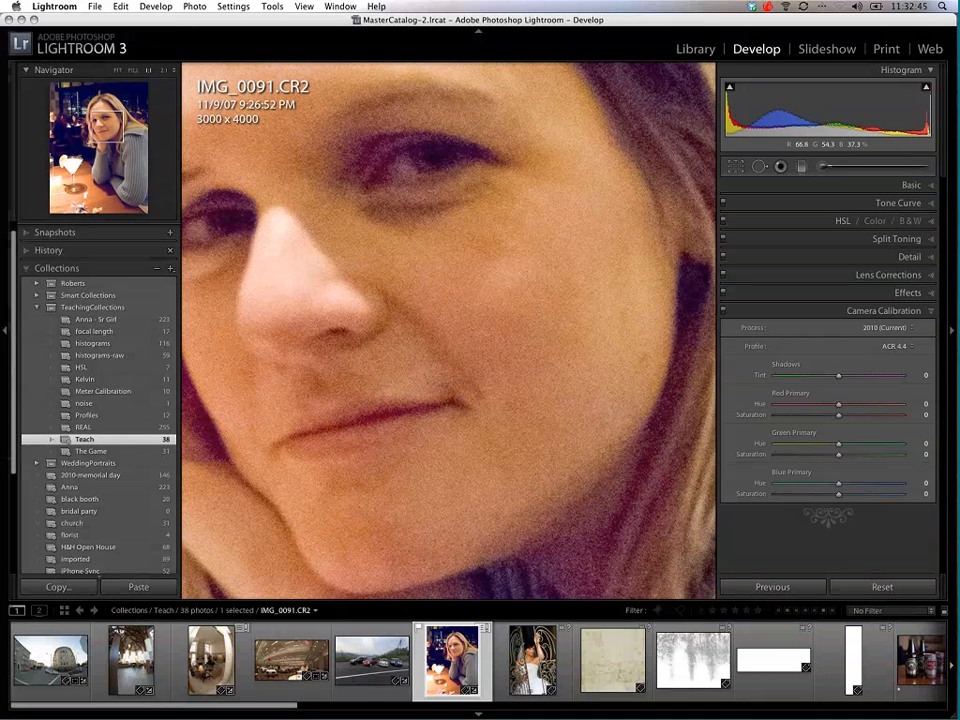
pyautogui.click(514, 328)
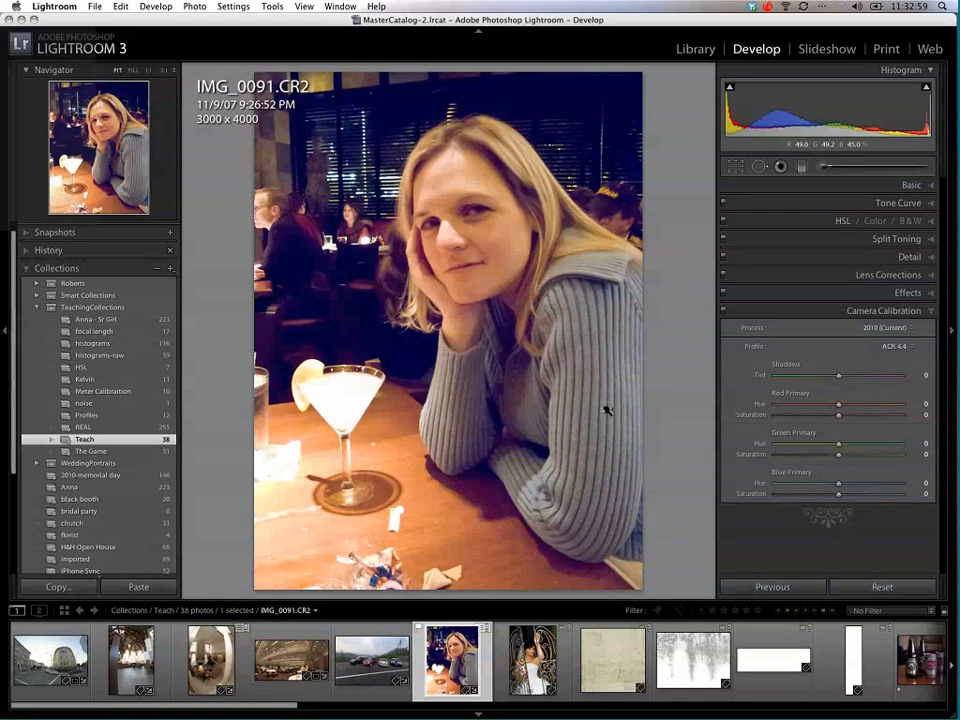
pyautogui.click(897, 346)
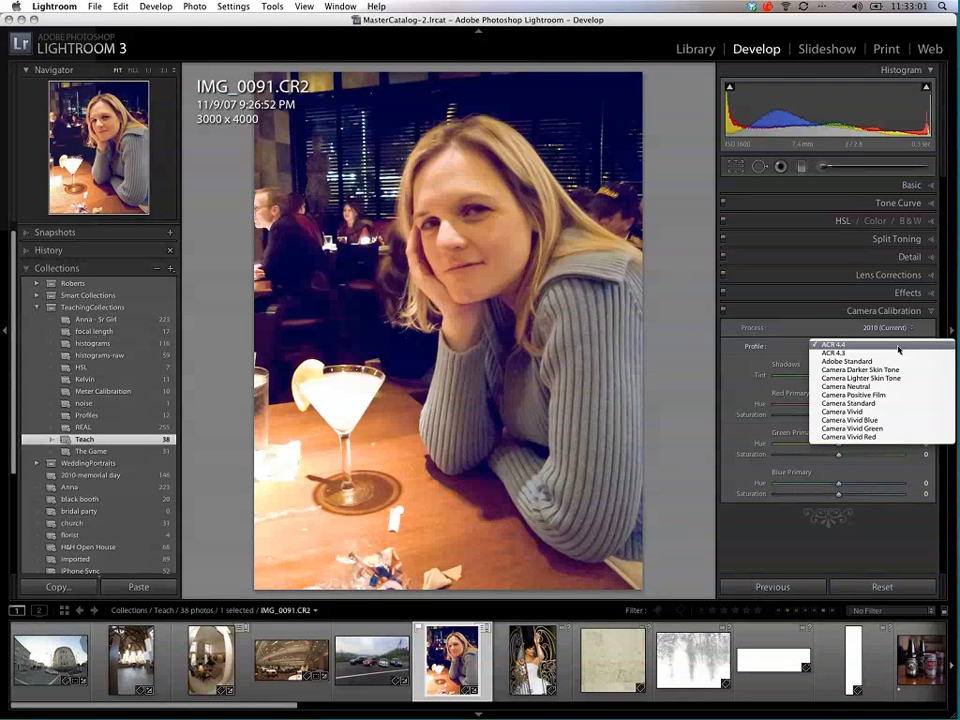
pyautogui.click(900, 347)
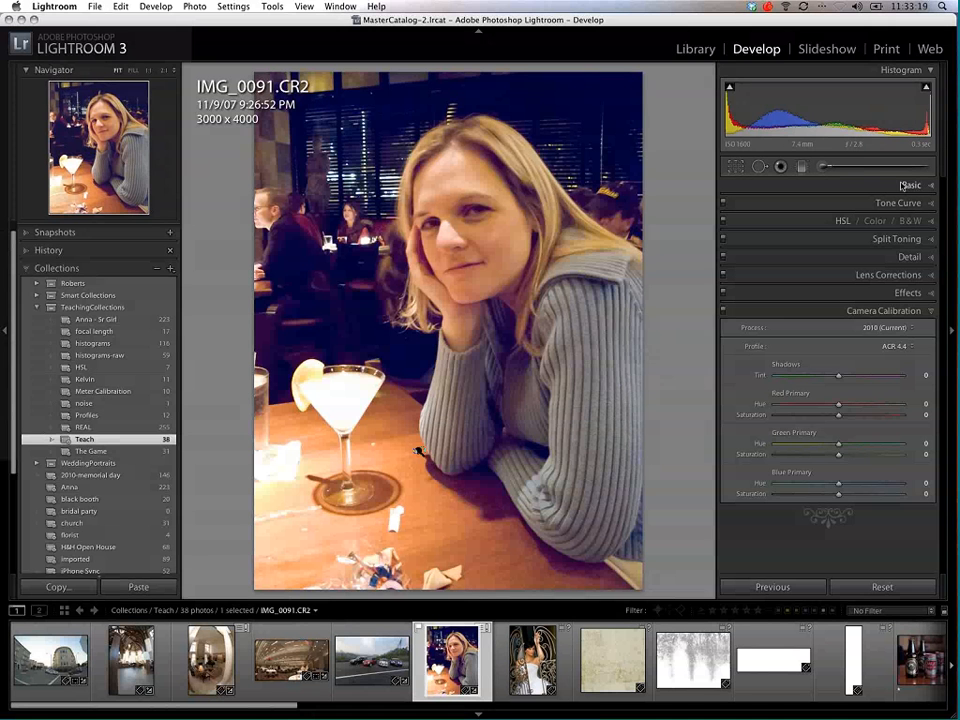
pyautogui.click(928, 311)
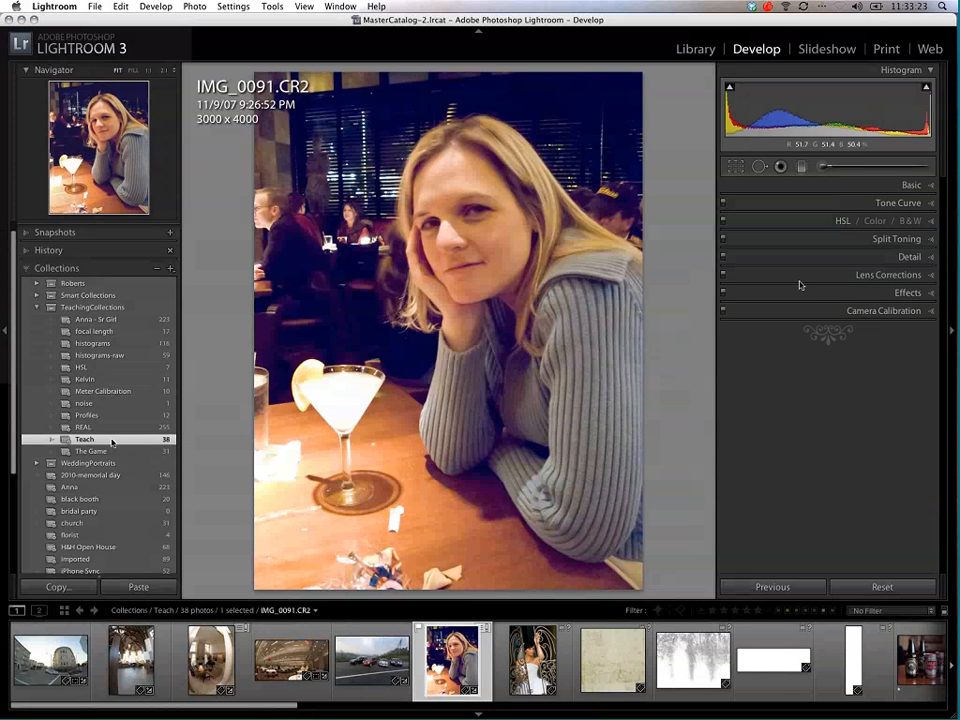
# Step: Open IMG_9590.CR2, the portrait with the striped exposure target, from the senior girl teaching collection and show its basic adjustments
pyautogui.click(120, 319)
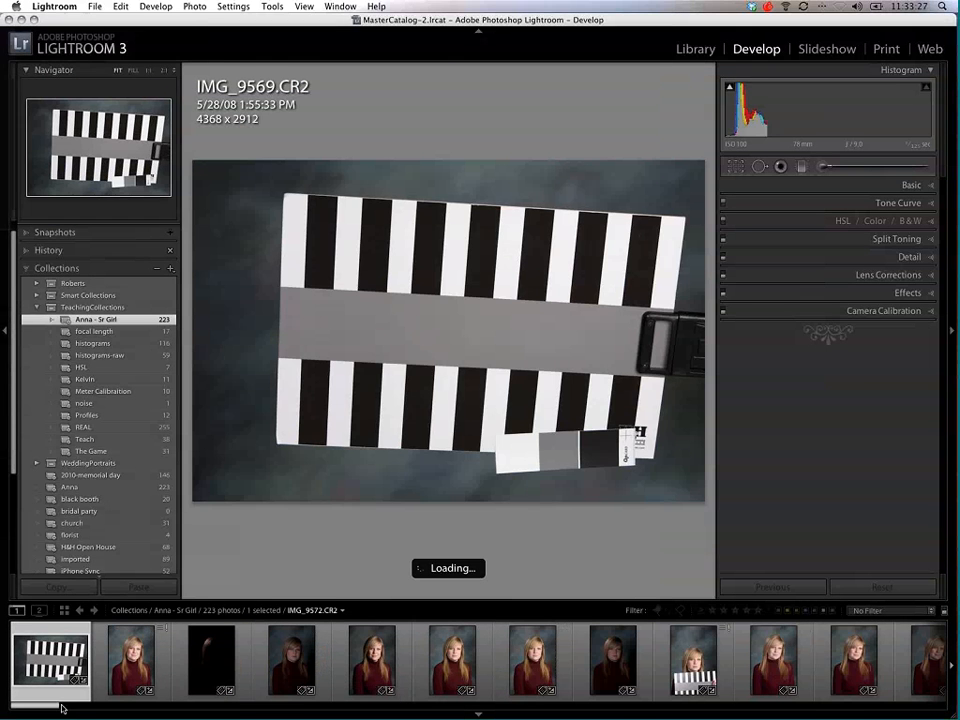
pyautogui.moveTo(86, 711); pyautogui.dragTo(160, 717)
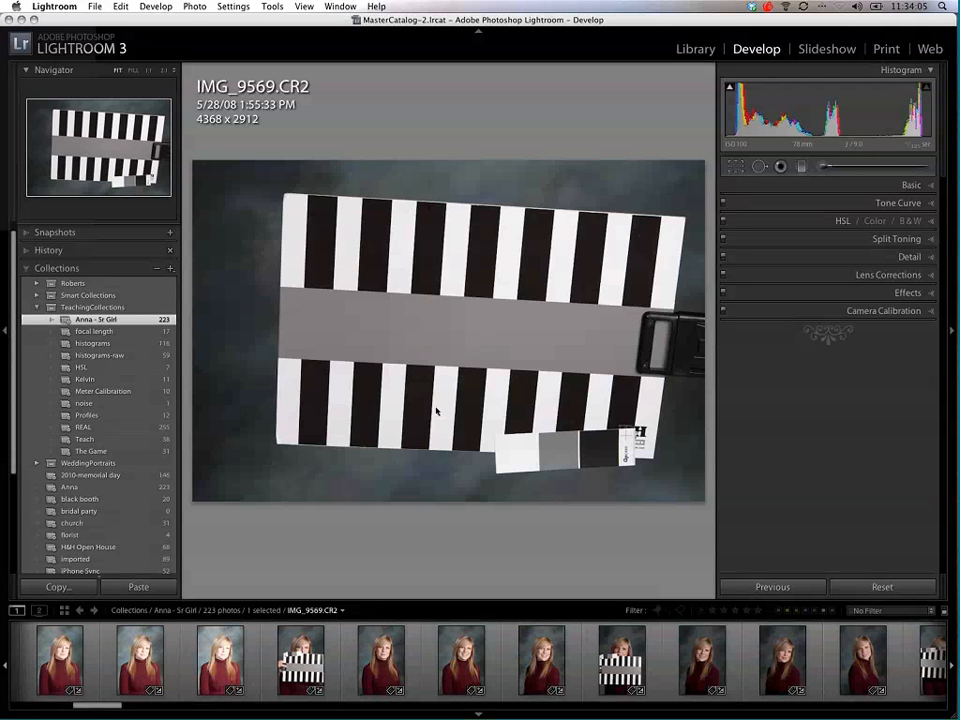
pyautogui.click(300, 660)
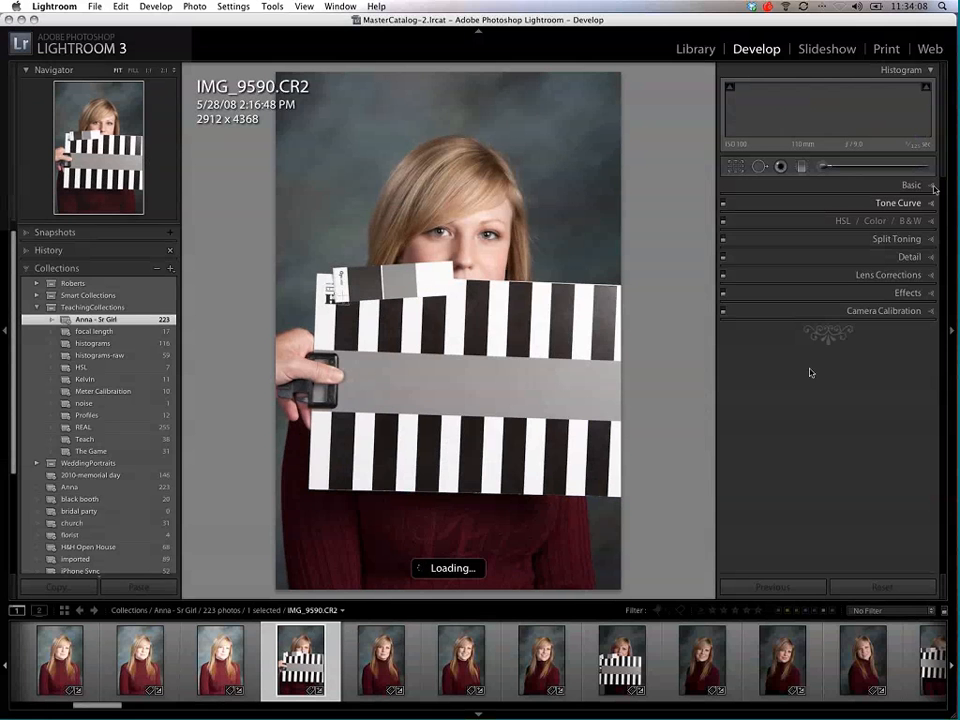
pyautogui.press('super+1')
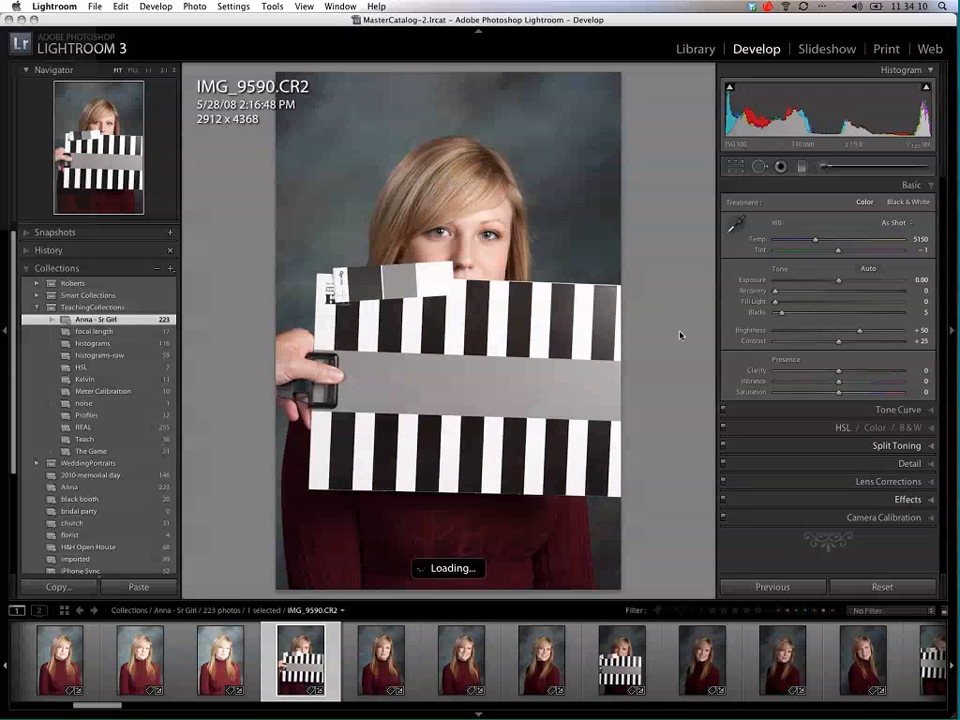
# Step: Select the striped target photo together with the next three portraits, and try a white balance sample from the dark red sweater
pyautogui.click(736, 228)
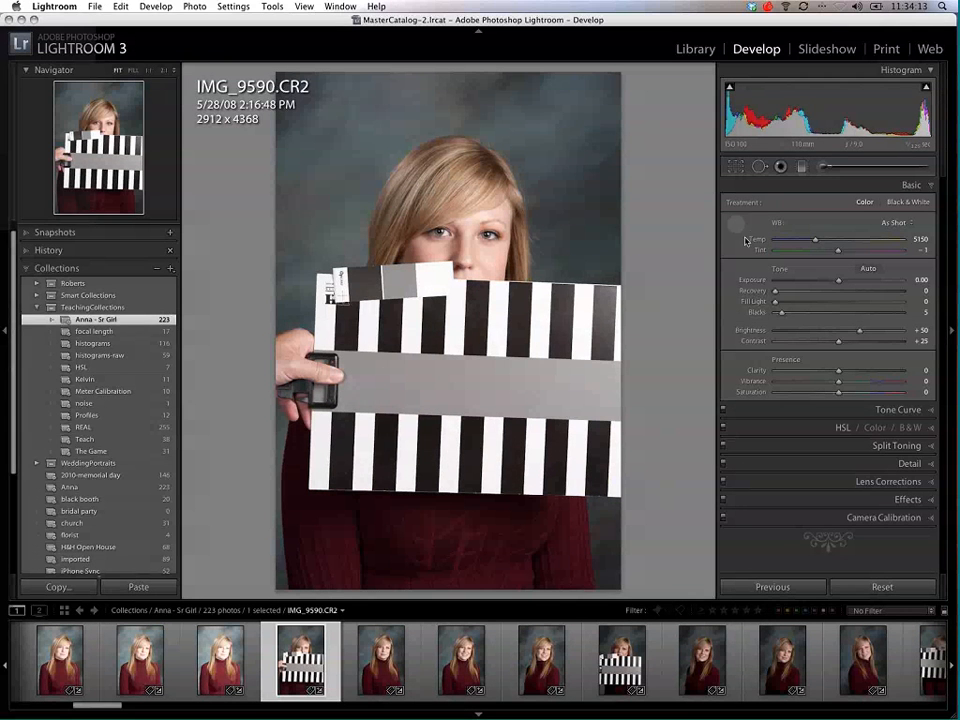
pyautogui.press('w')
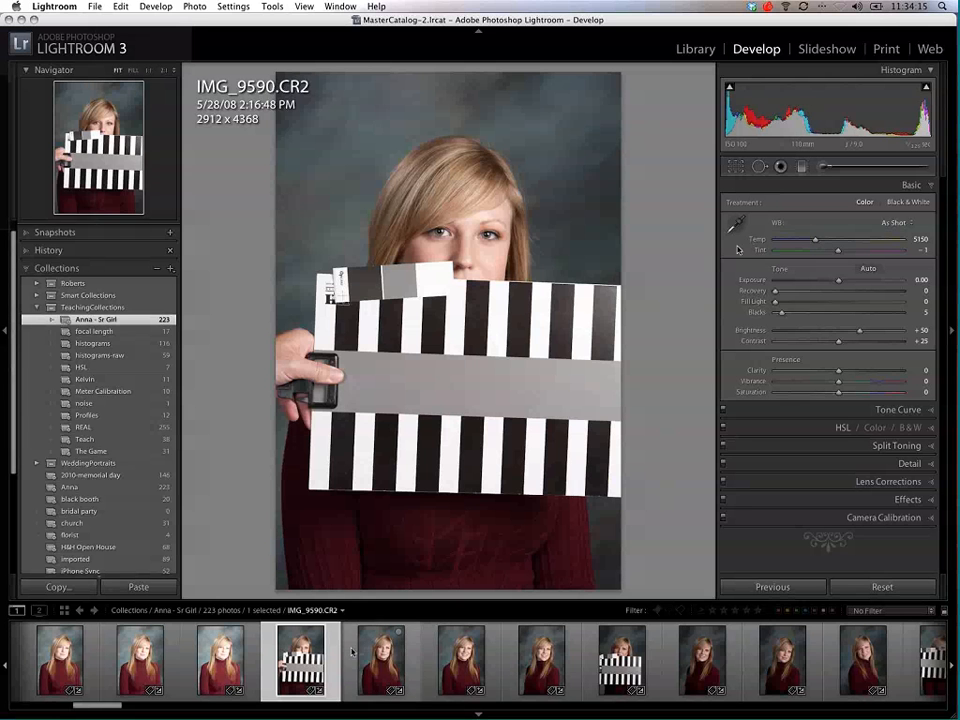
pyautogui.keyDown('shift'); pyautogui.click(540, 660); pyautogui.keyUp('shift')
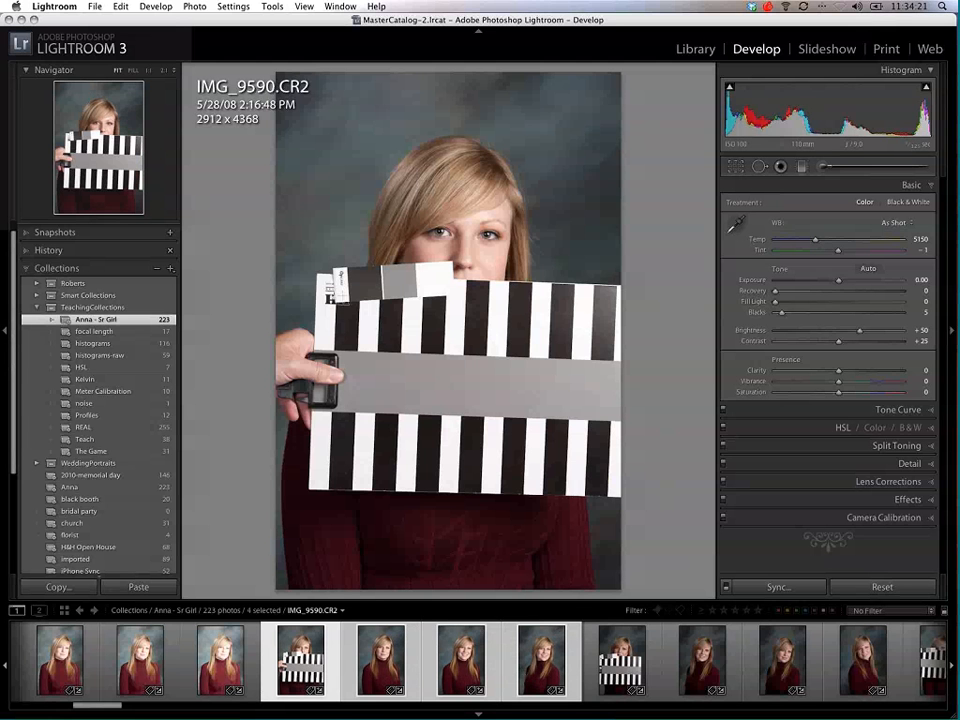
pyautogui.press('w')
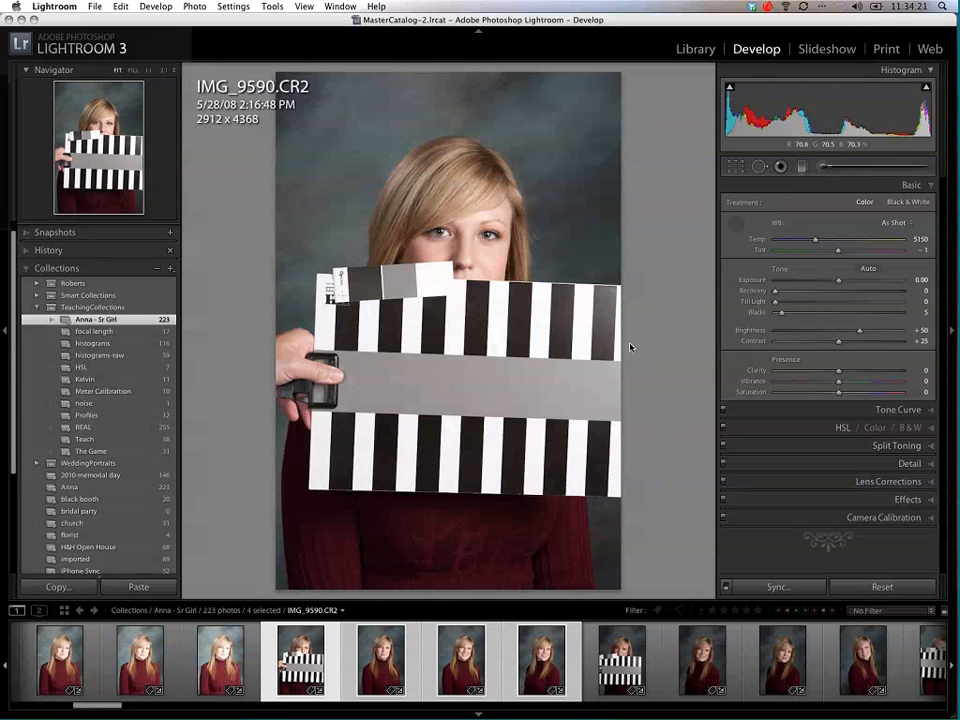
pyautogui.click(566, 557)
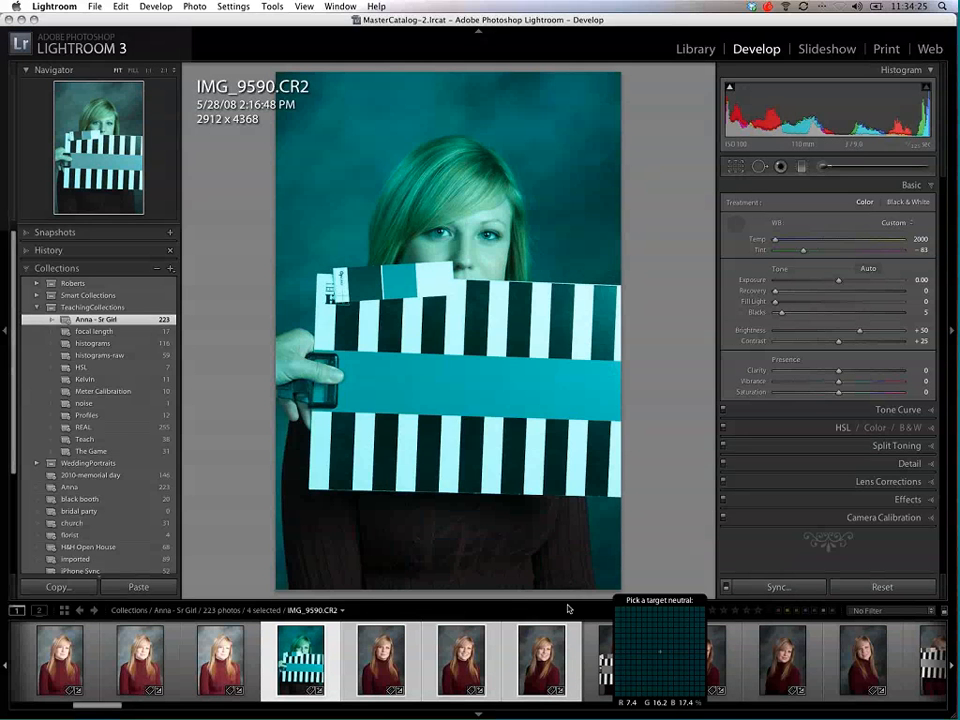
# Step: Enable Auto Sync for the four photos and try white balance samples from the backdrop and other areas, ending on the target's gray band
pyautogui.click(727, 587)
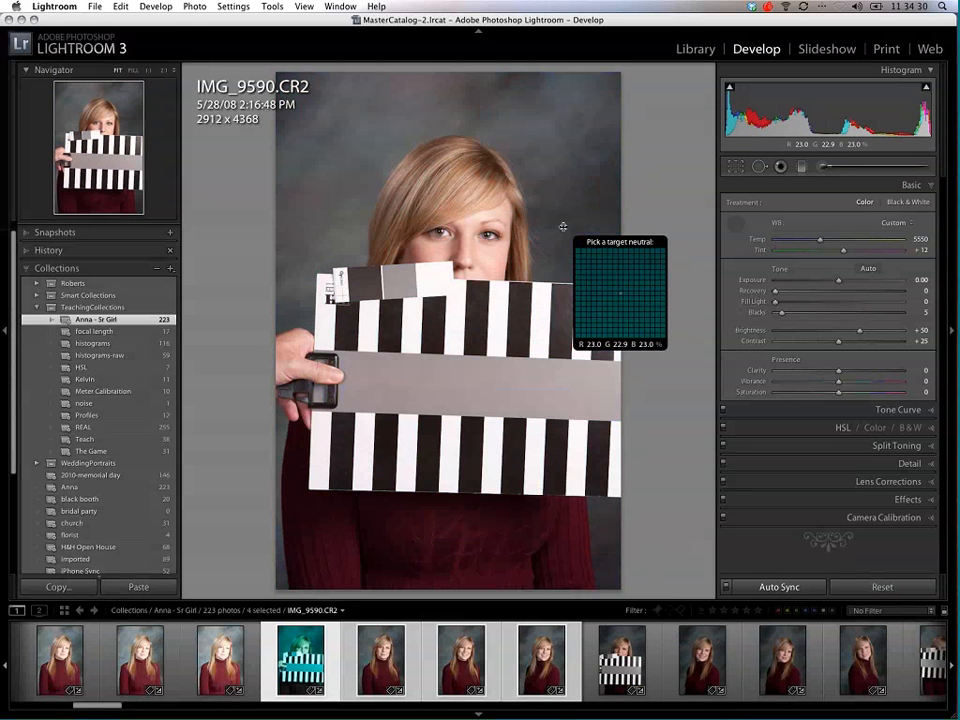
pyautogui.click(547, 166)
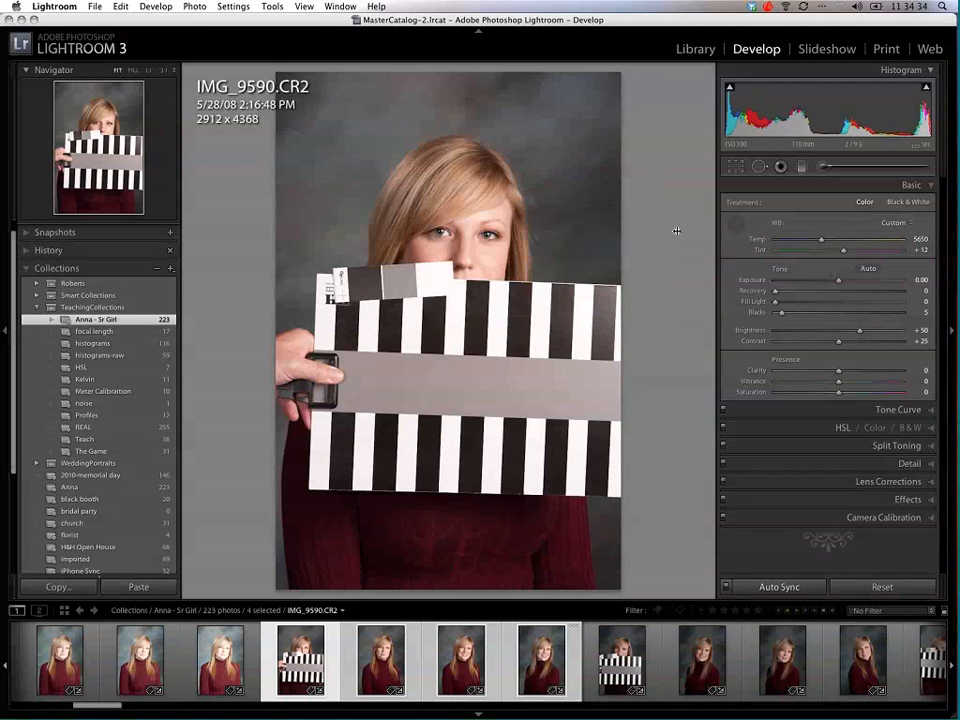
pyautogui.click(543, 259)
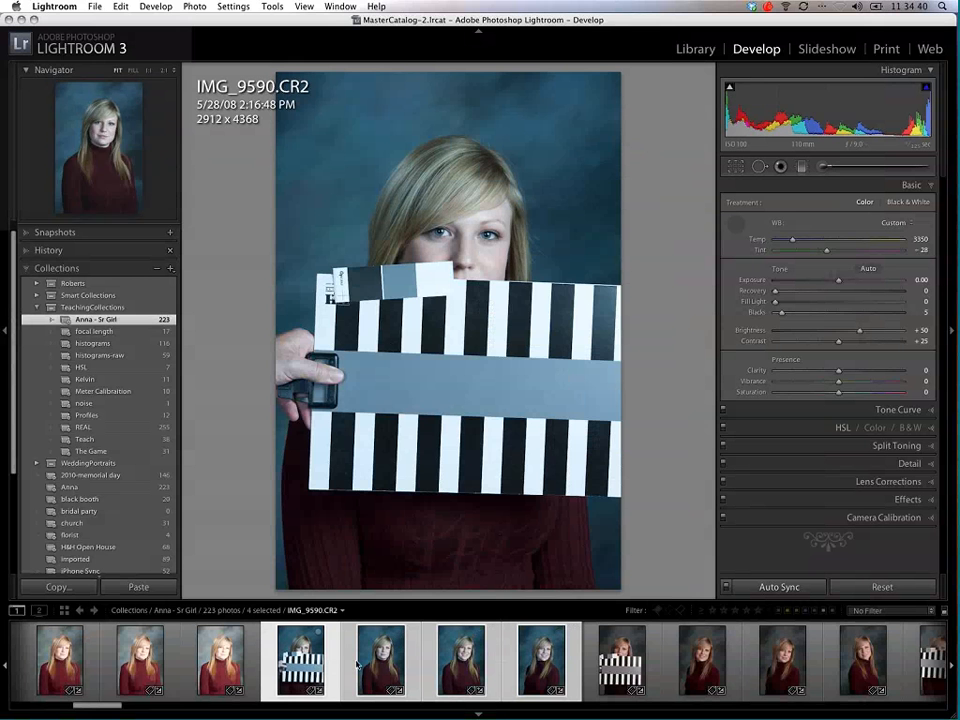
pyautogui.click(472, 393)
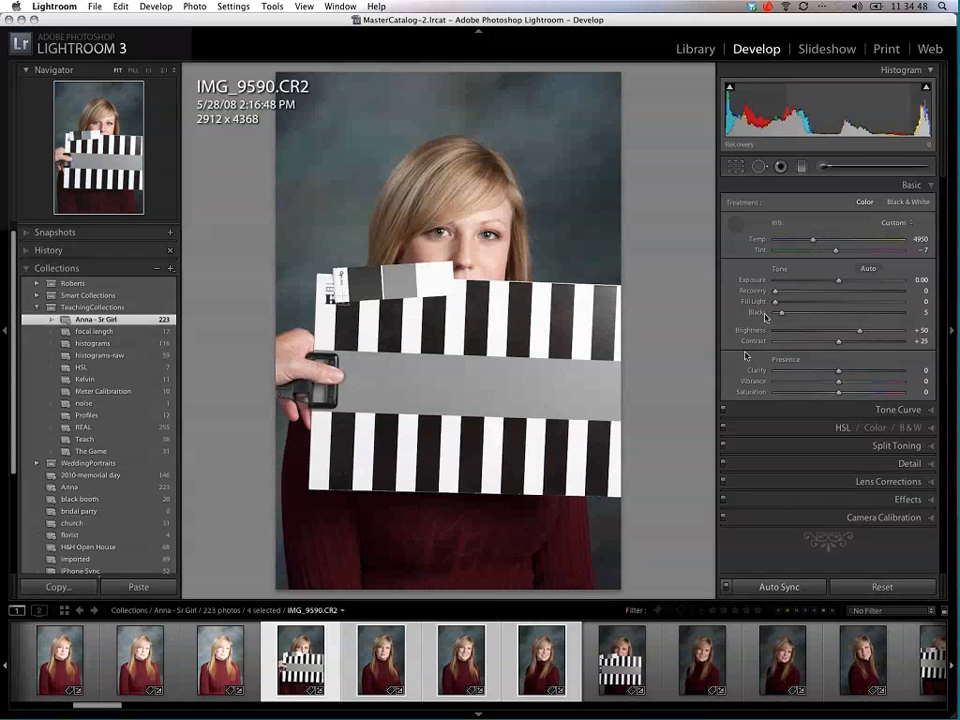
# Step: Try an exposure of -3.75 on the synced photos, return it to 0, and resample white balance from the target's gray band
pyautogui.moveTo(839, 282); pyautogui.dragTo(780, 285)
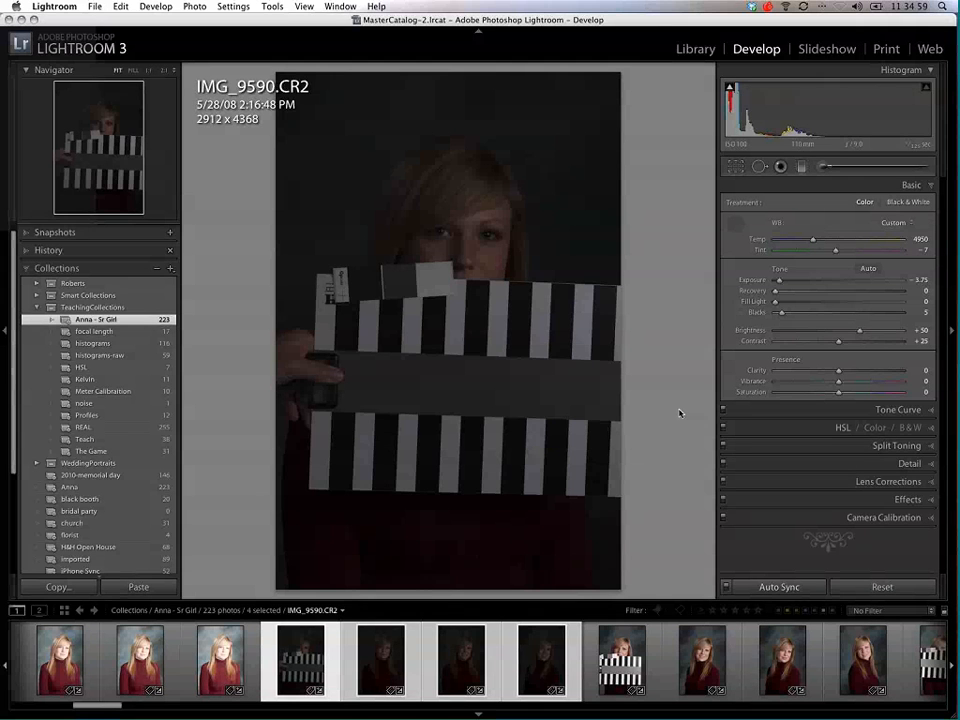
pyautogui.moveTo(780, 281); pyautogui.dragTo(851, 287)
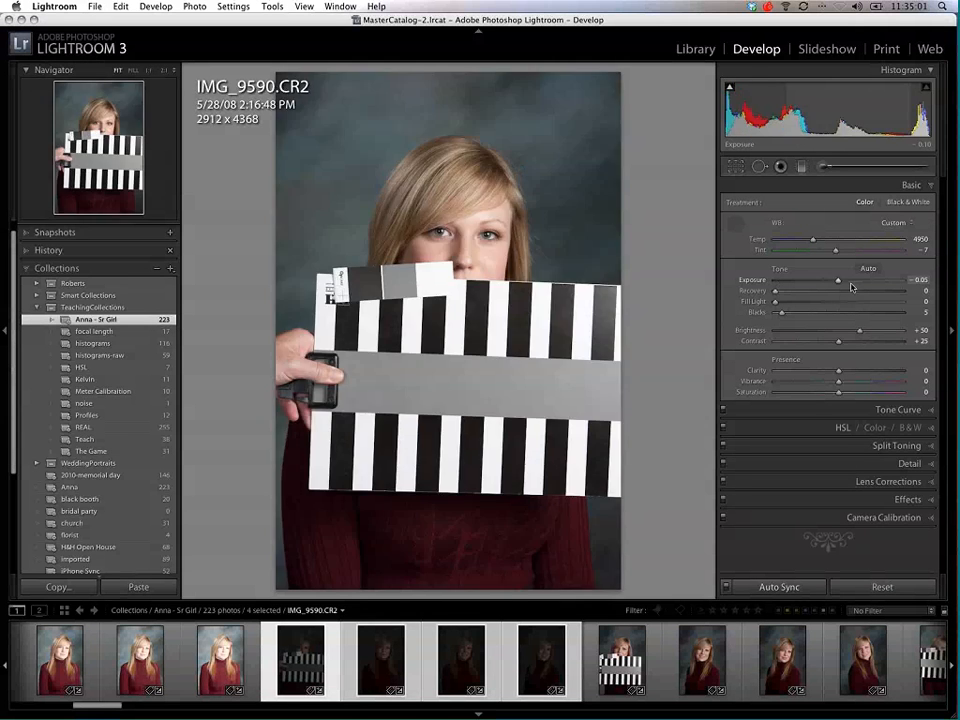
pyautogui.click(516, 359)
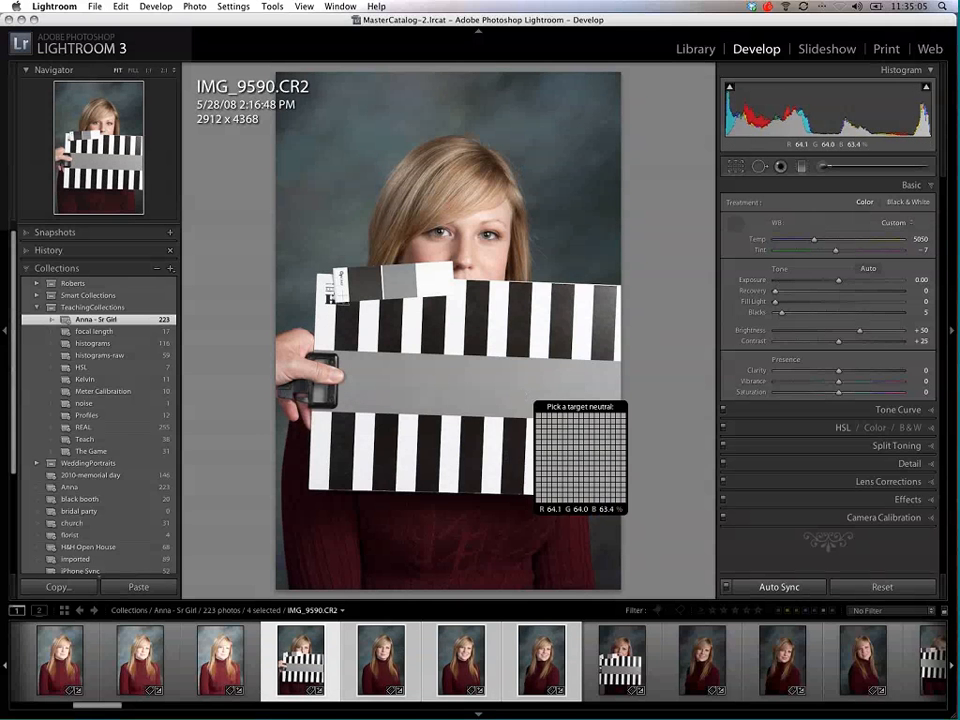
pyautogui.click(737, 230)
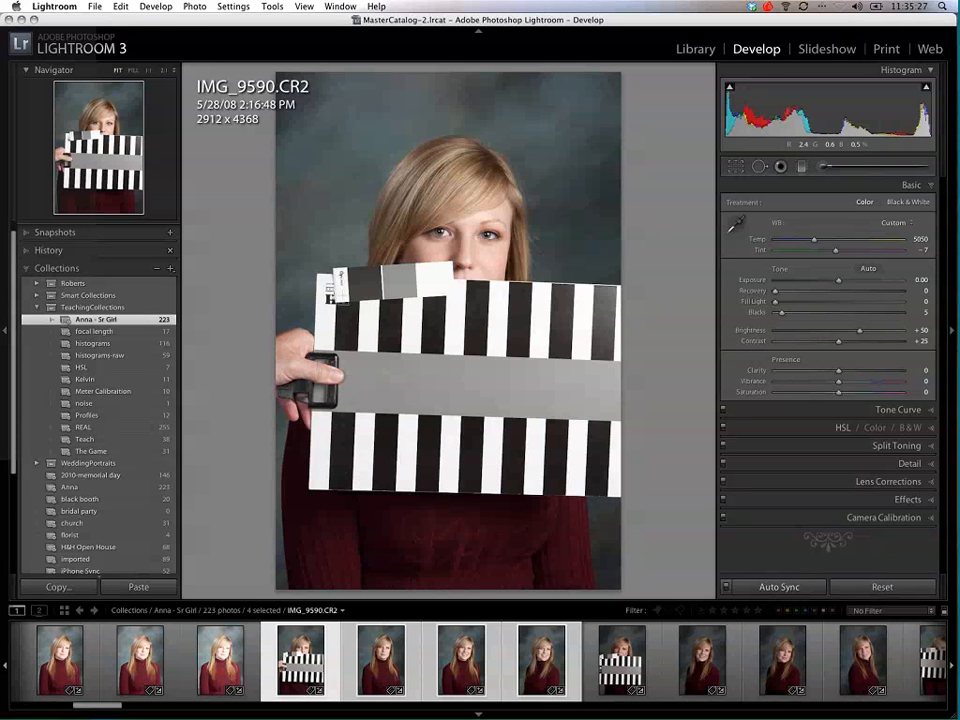
# Step: Show portrait IMG_9591.CR2 within the synced selection and raise the exposure to +1.20
pyautogui.click(380, 668)
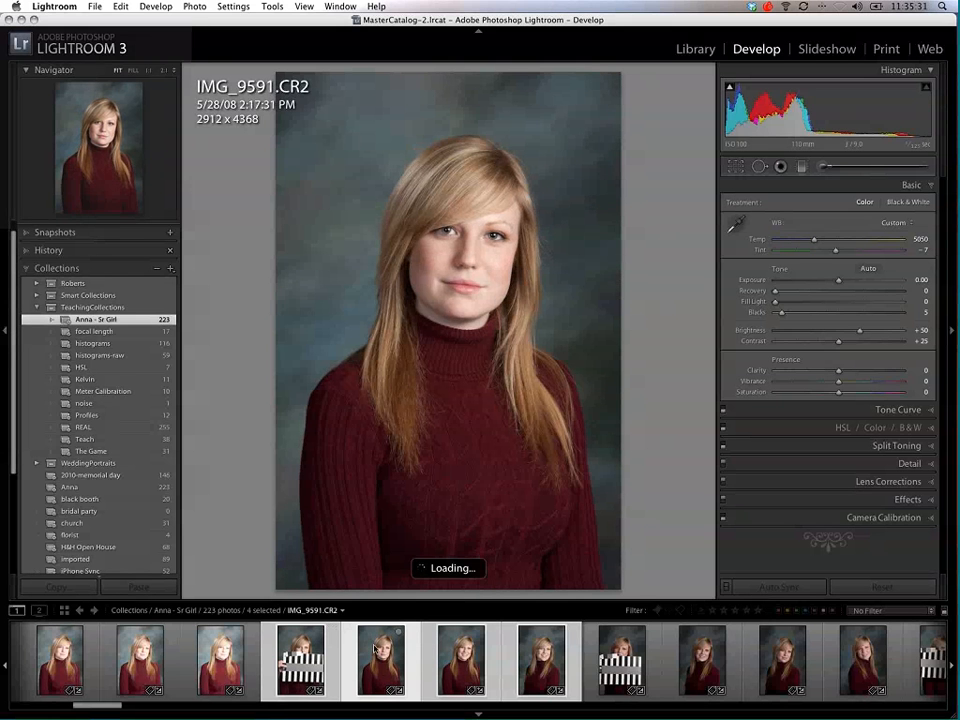
pyautogui.click(860, 281)
pyautogui.moveTo(901, 147); pyautogui.dragTo(897, 147)
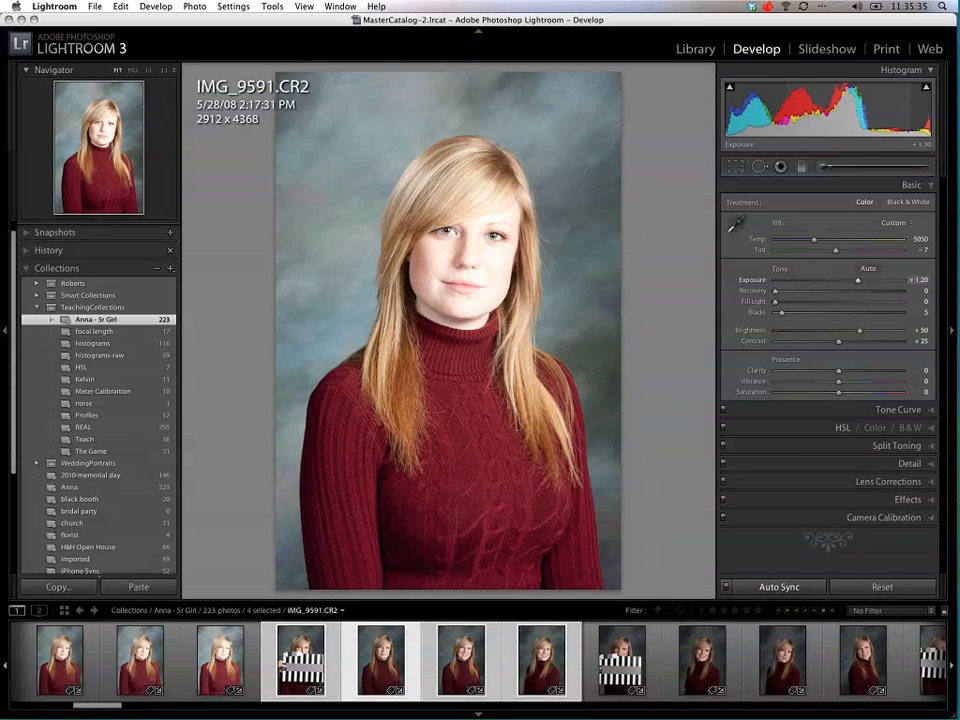
# Step: Display highlight clipping, set the synced exposure to +0.90, and inspect the forehead at 1:1
pyautogui.click(927, 90)
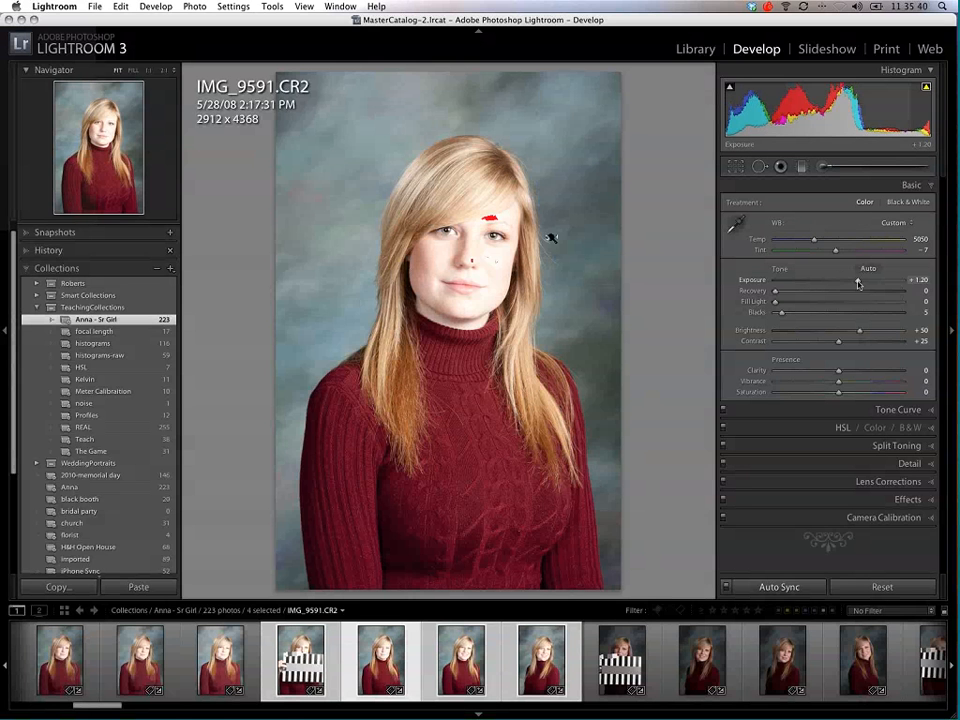
pyautogui.moveTo(857, 280); pyautogui.dragTo(850, 282)
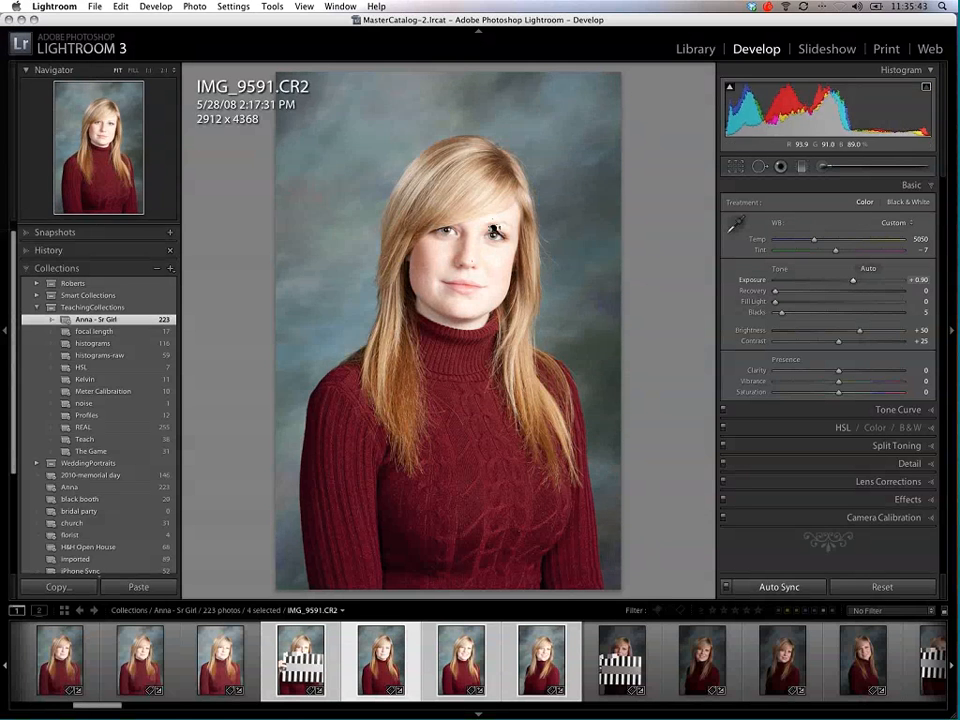
pyautogui.click(506, 227)
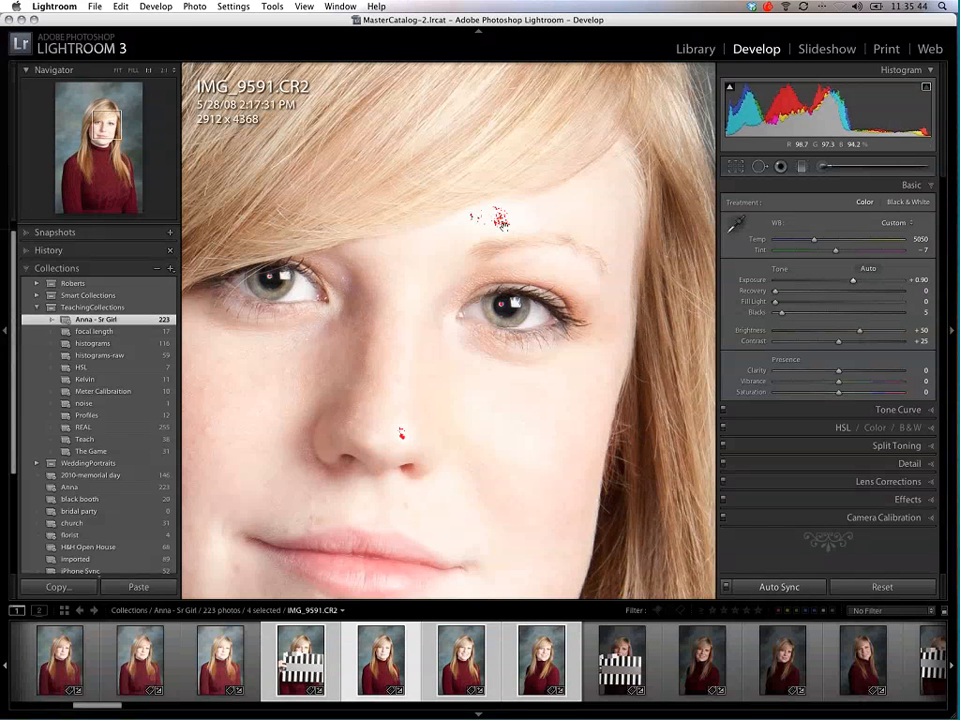
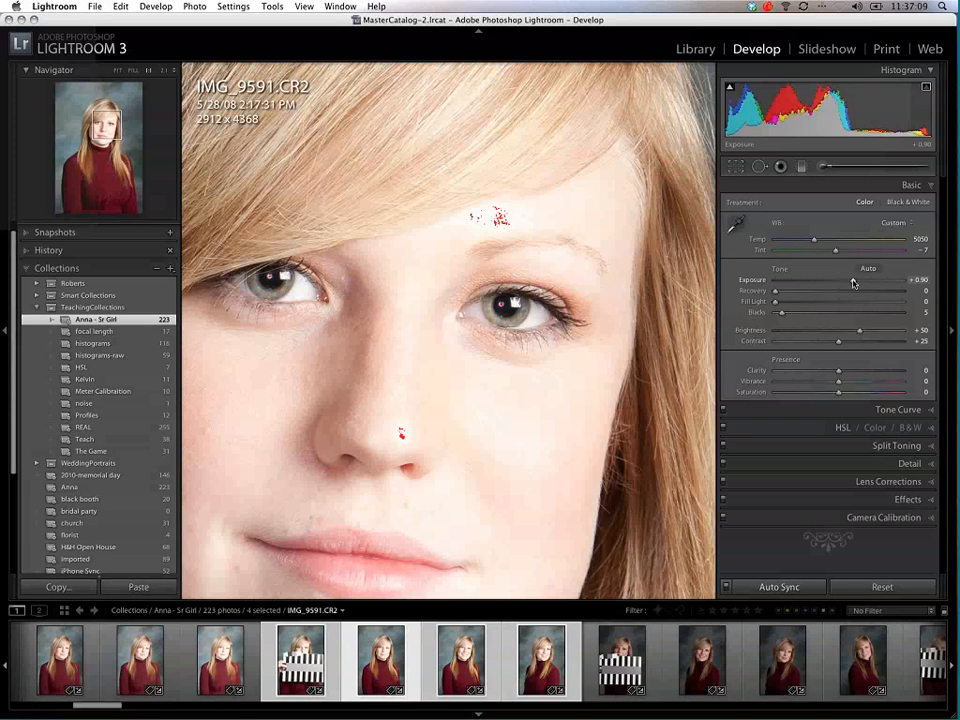
# Step: Lower the synced exposure to +0.10, check the skin on the face at 1:1, and return to the whole portrait
pyautogui.moveTo(851, 282); pyautogui.dragTo(845, 282)
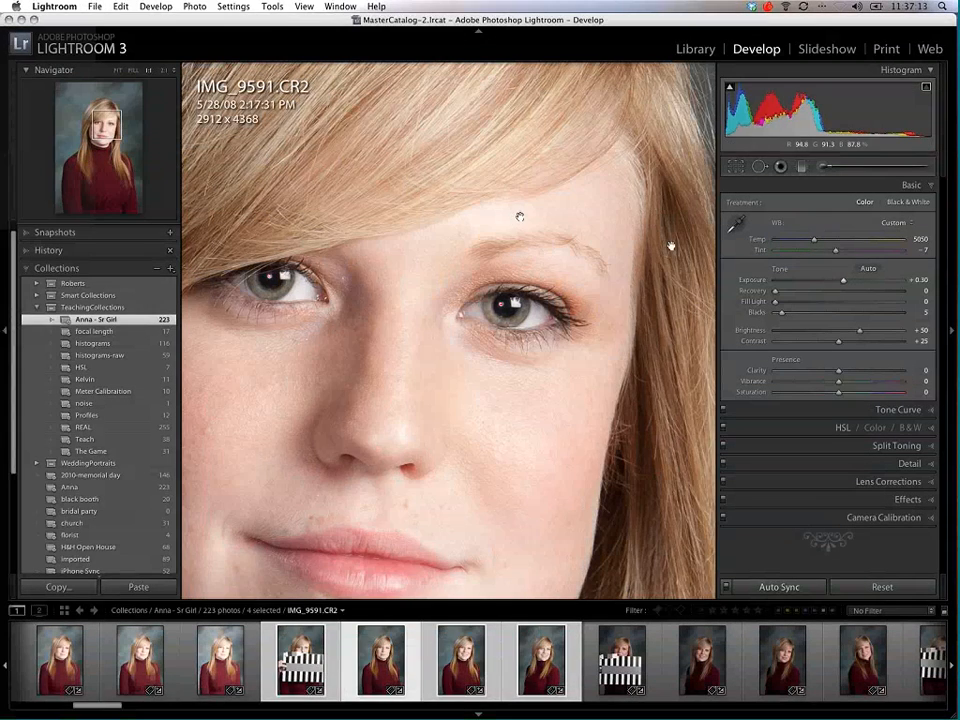
pyautogui.moveTo(843, 281); pyautogui.dragTo(840, 281)
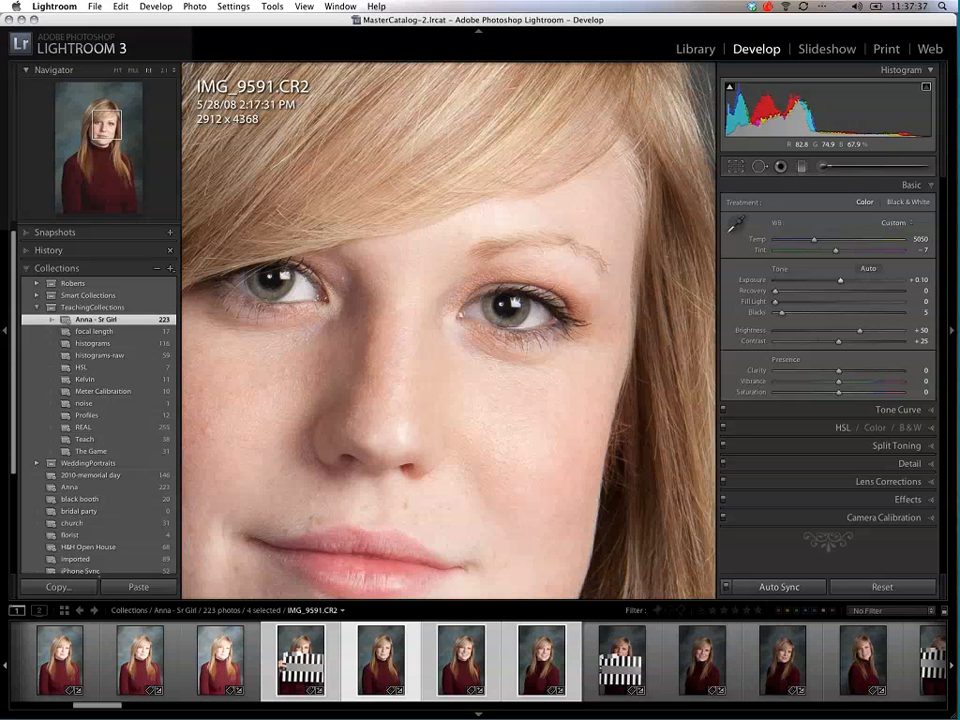
pyautogui.click(467, 323)
pyautogui.click(467, 323)
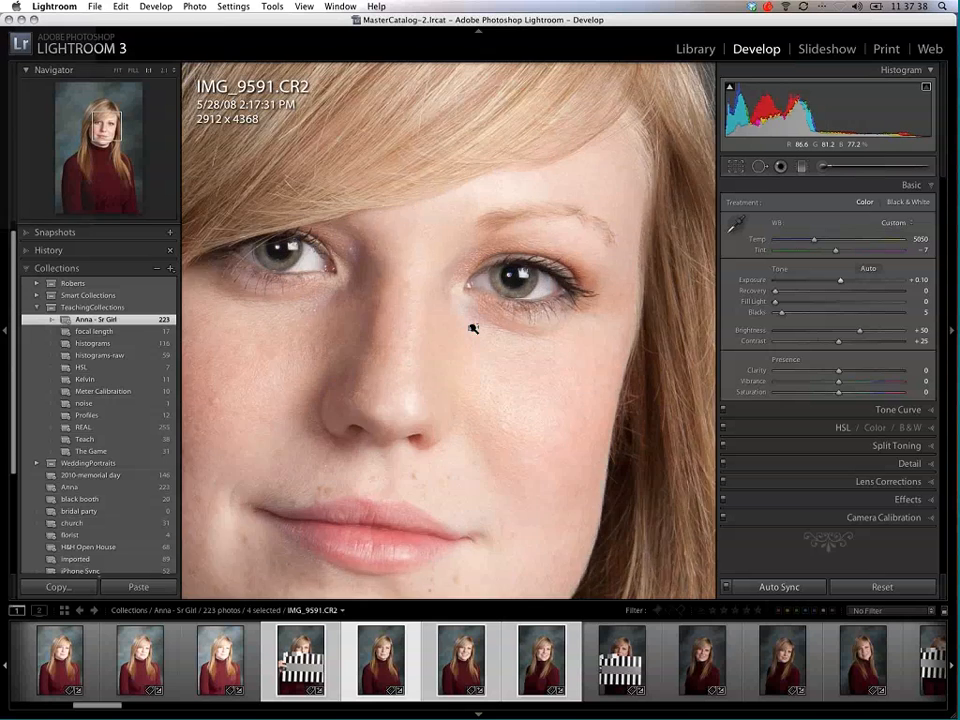
pyautogui.click(474, 326)
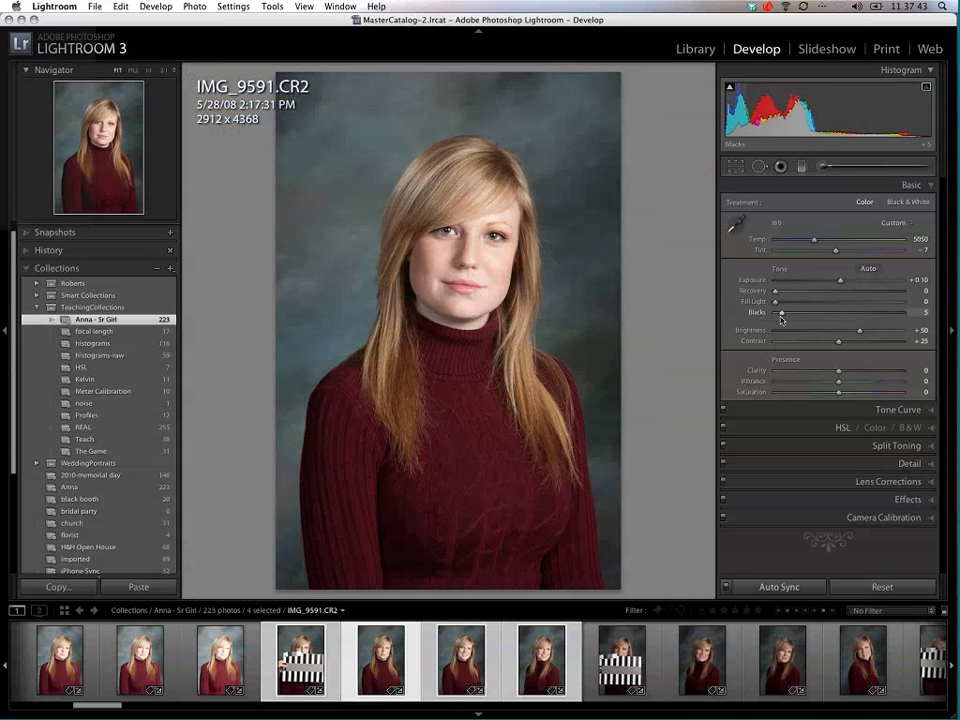
# Step: Raise the synced blacks to 9 using the shadow clipping preview, and set Clarity to +8 and Vibrance to +10
pyautogui.press('alt')
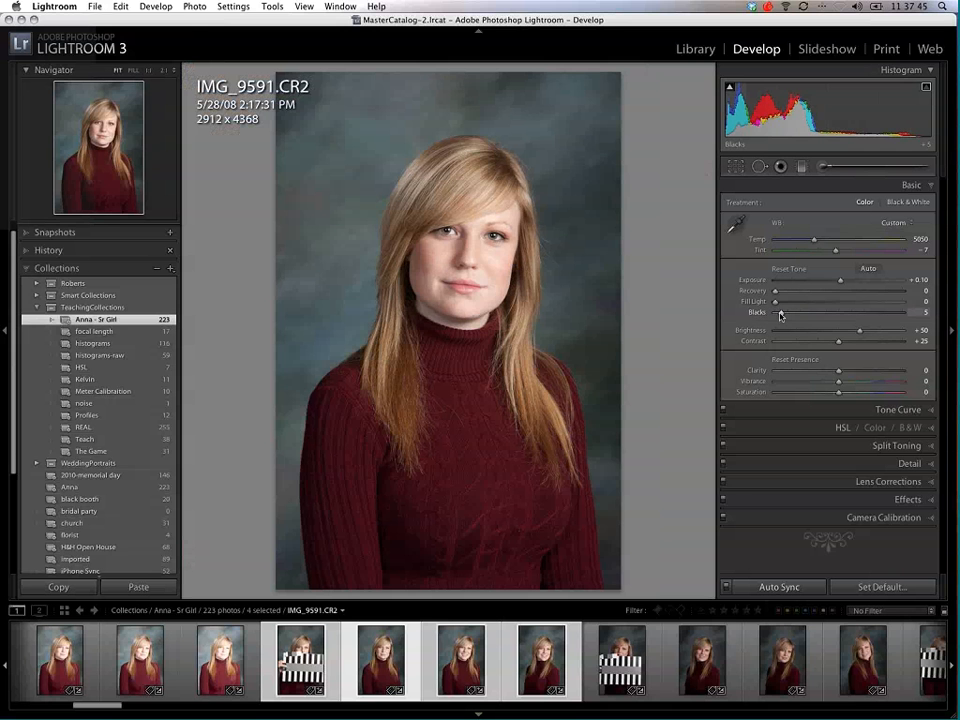
pyautogui.moveTo(781, 316)
pyautogui.mouseDown()
pyautogui.moveTo(806, 312)
pyautogui.moveTo(782, 313)
pyautogui.mouseUp()
pyautogui.click(473, 242)
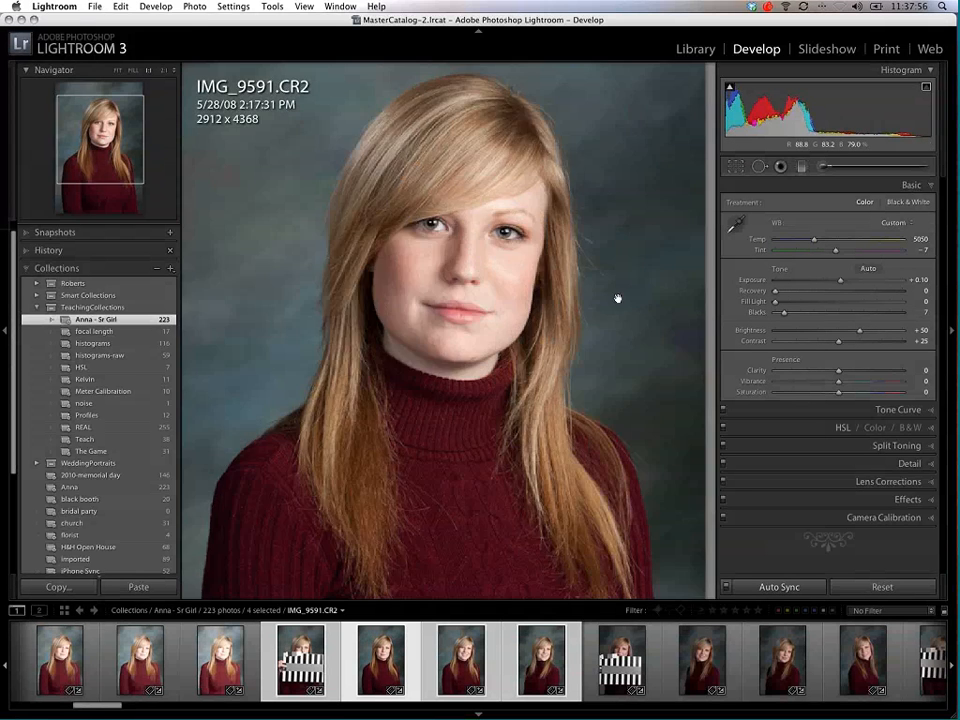
pyautogui.press('alt')
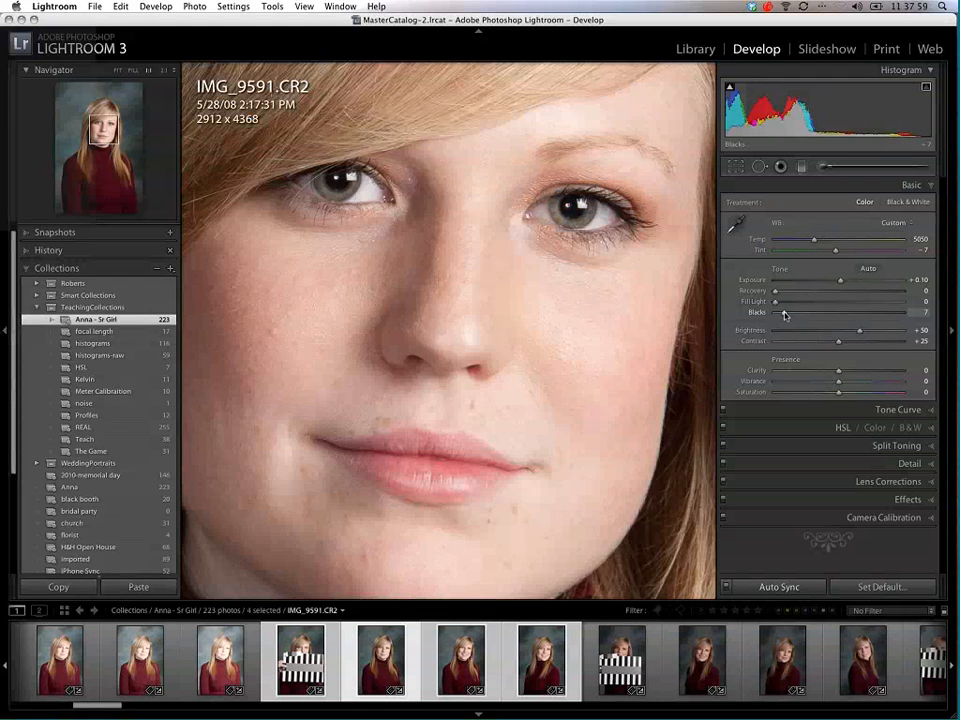
pyautogui.moveTo(783, 314); pyautogui.dragTo(787, 314)
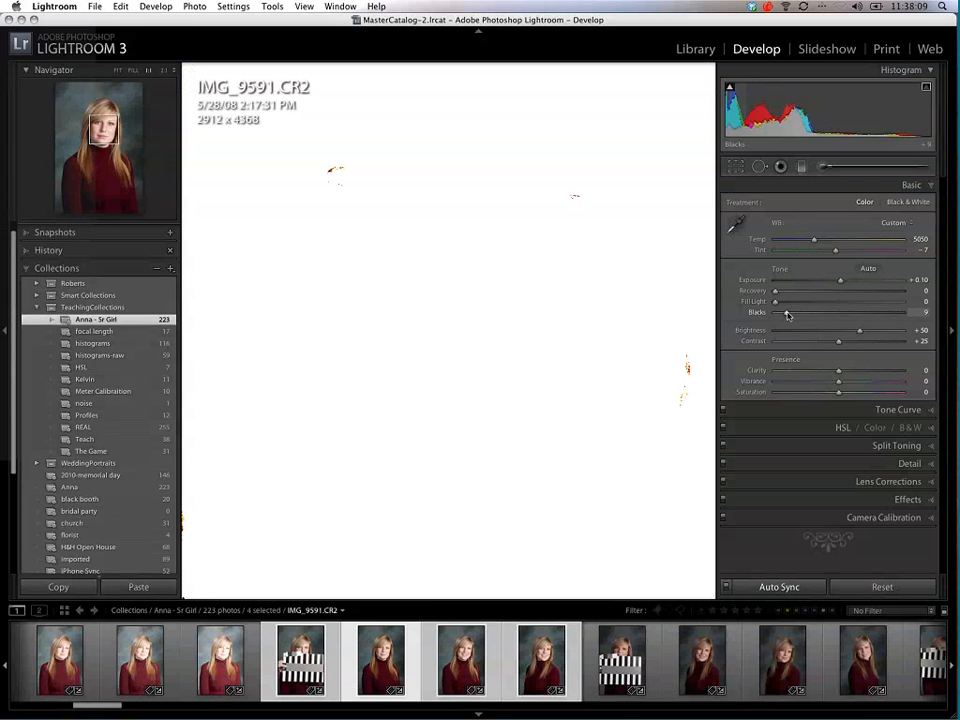
pyautogui.moveTo(798, 318); pyautogui.dragTo(798, 318)
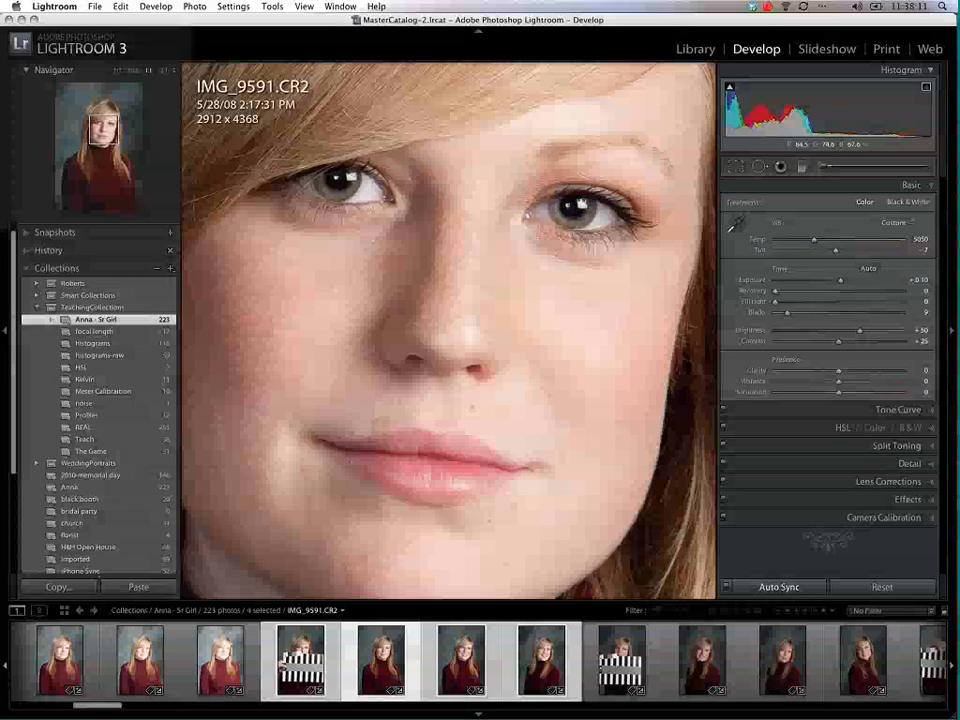
pyautogui.click(654, 376)
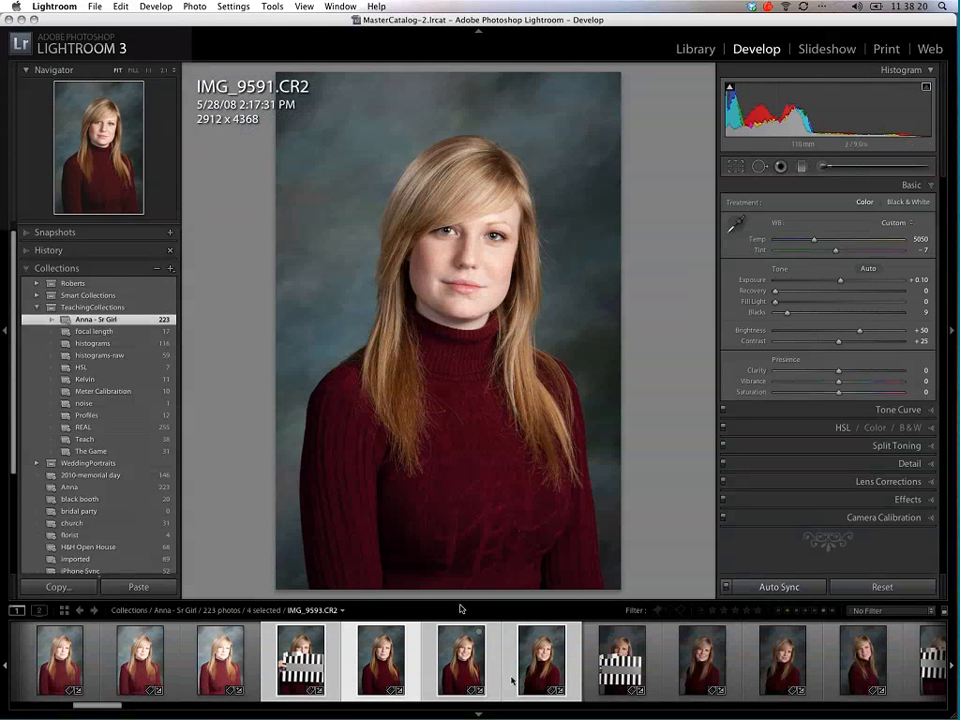
pyautogui.moveTo(839, 372); pyautogui.dragTo(844, 383)
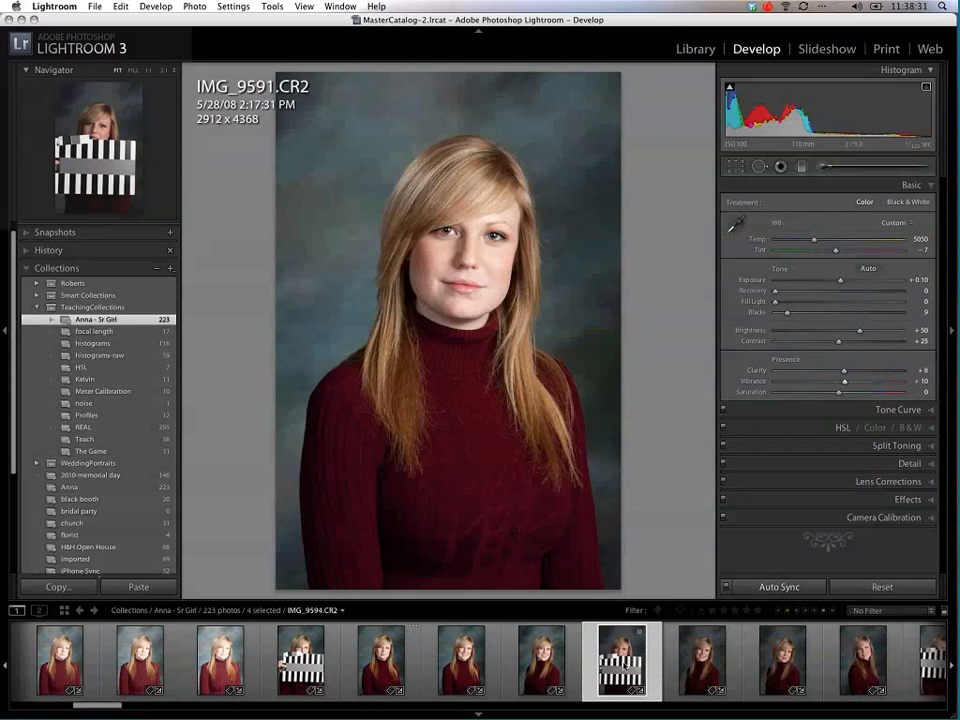
# Step: Select photos IMG_9594.CR2 through IMG_9597.CR2 and sample their synced white balance from the target's gray band
pyautogui.click(624, 668)
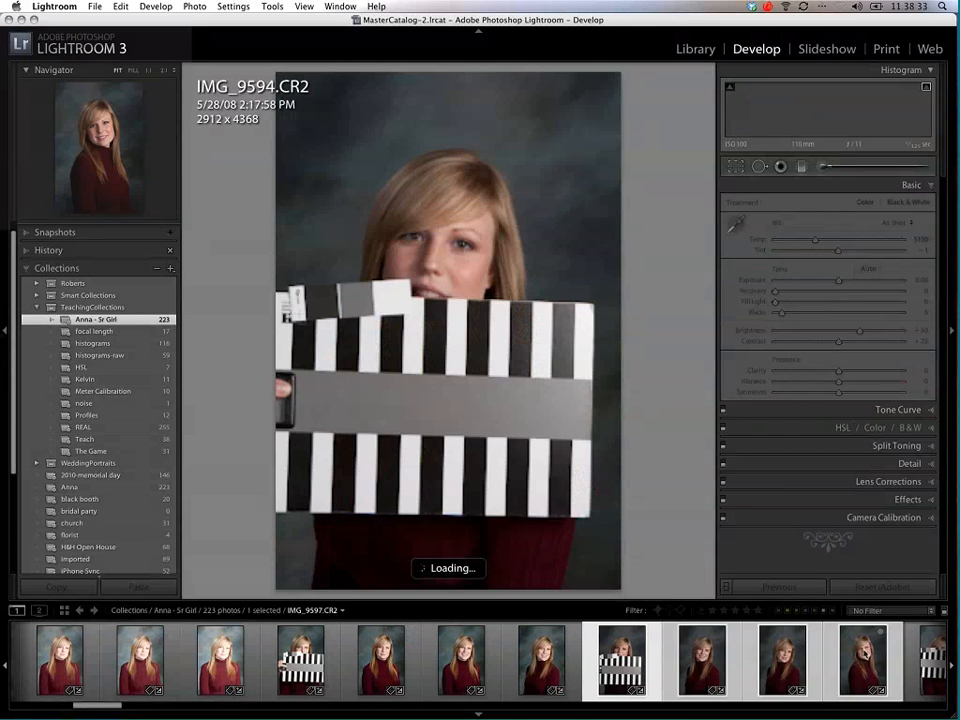
pyautogui.click(735, 226)
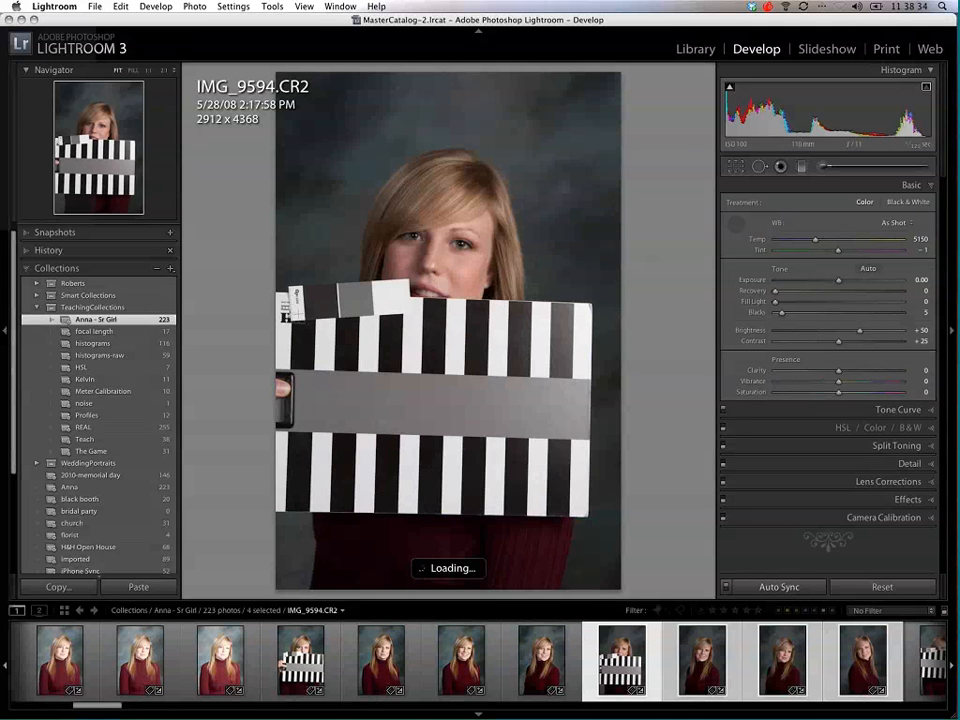
pyautogui.click(445, 403)
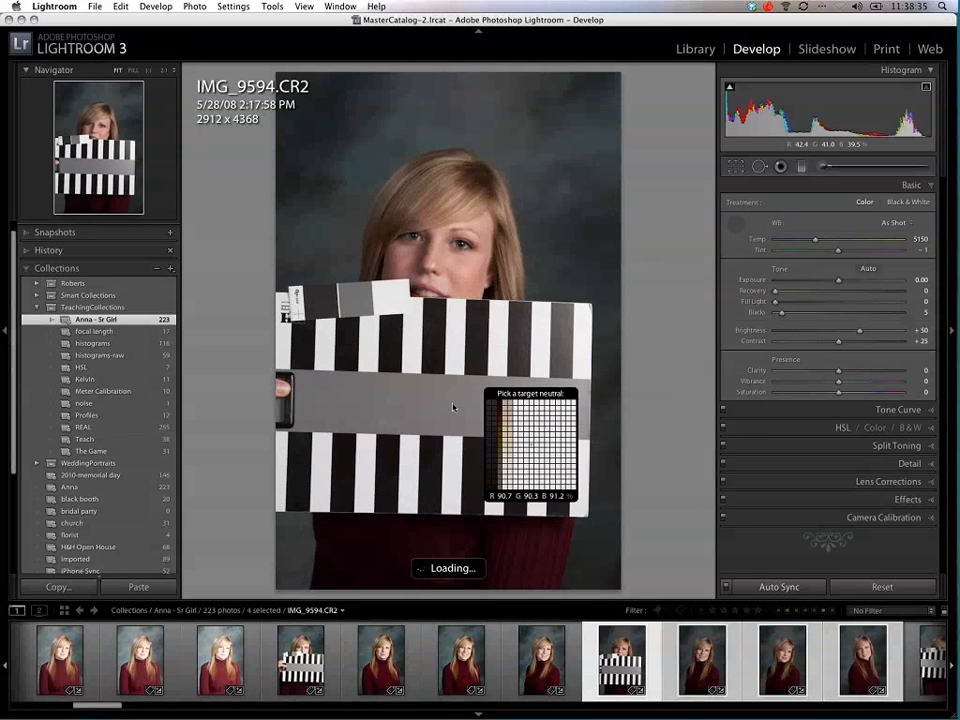
# Step: Show portrait IMG_9595.CR2 within the synced selection, dismiss the White Balance Selector, and set the exposure to +0.95
pyautogui.click(700, 657)
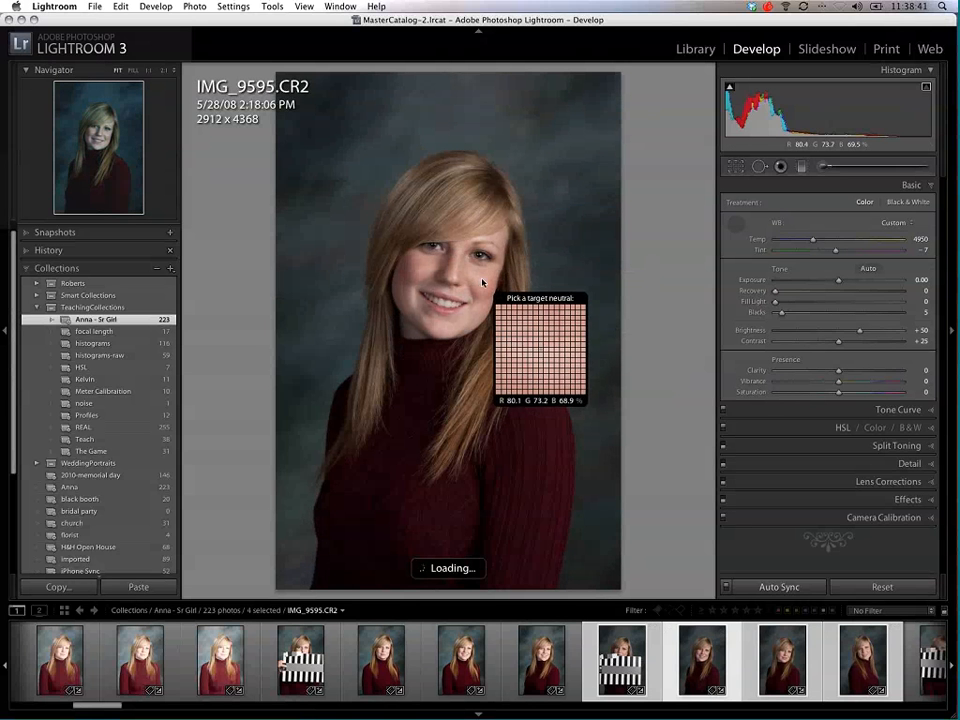
pyautogui.moveTo(840, 284); pyautogui.dragTo(850, 286)
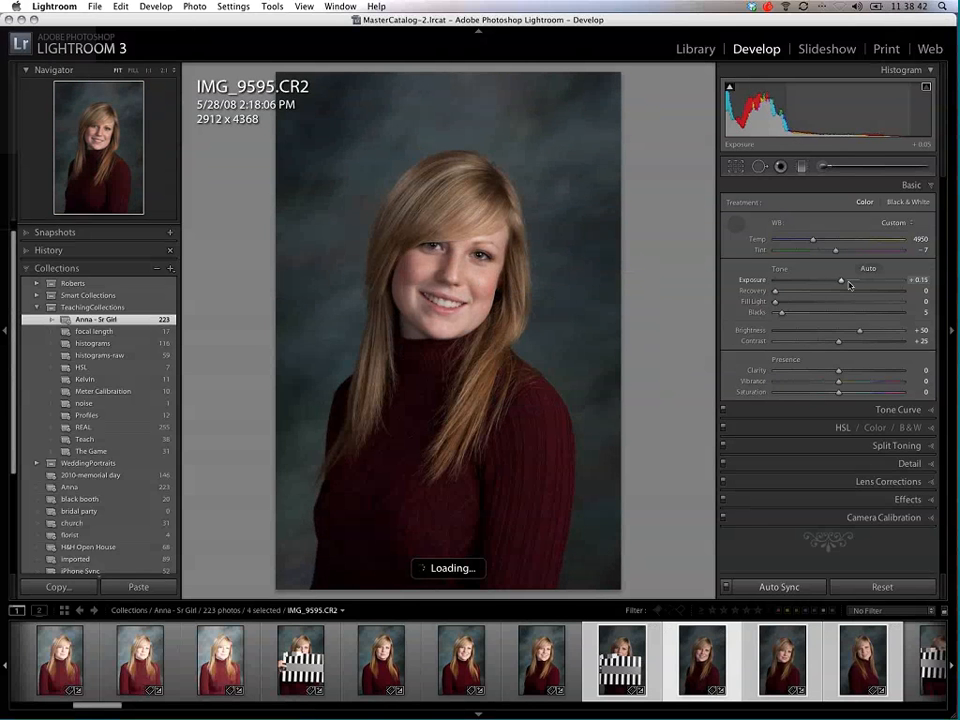
pyautogui.press('Up')
pyautogui.press('Up')
pyautogui.press('Up')
pyautogui.press('Up')
pyautogui.press('Up')
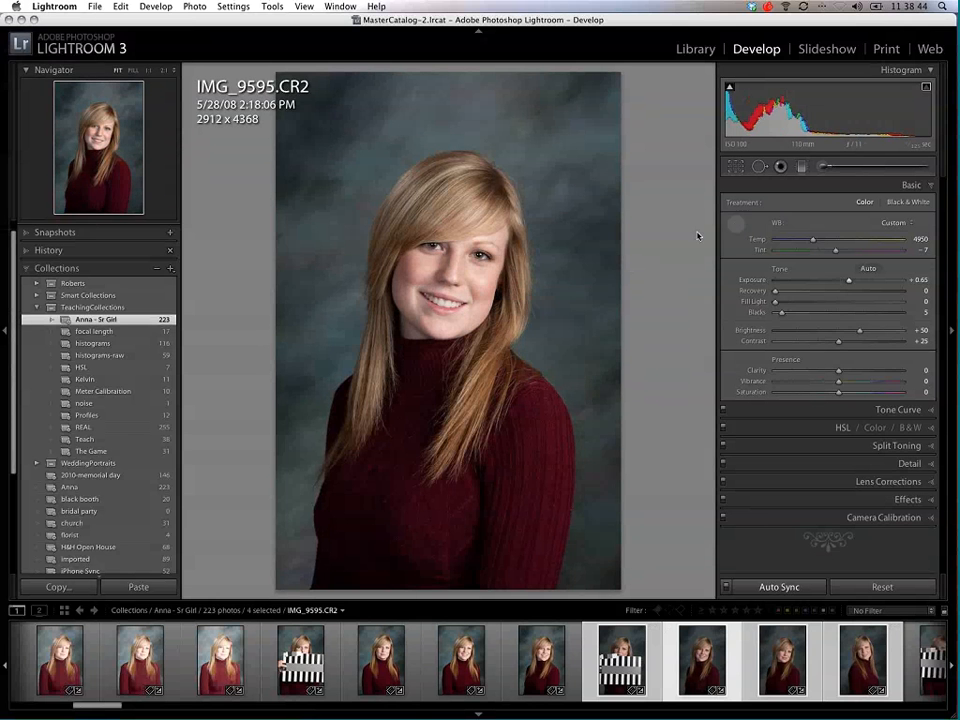
pyautogui.press('w')
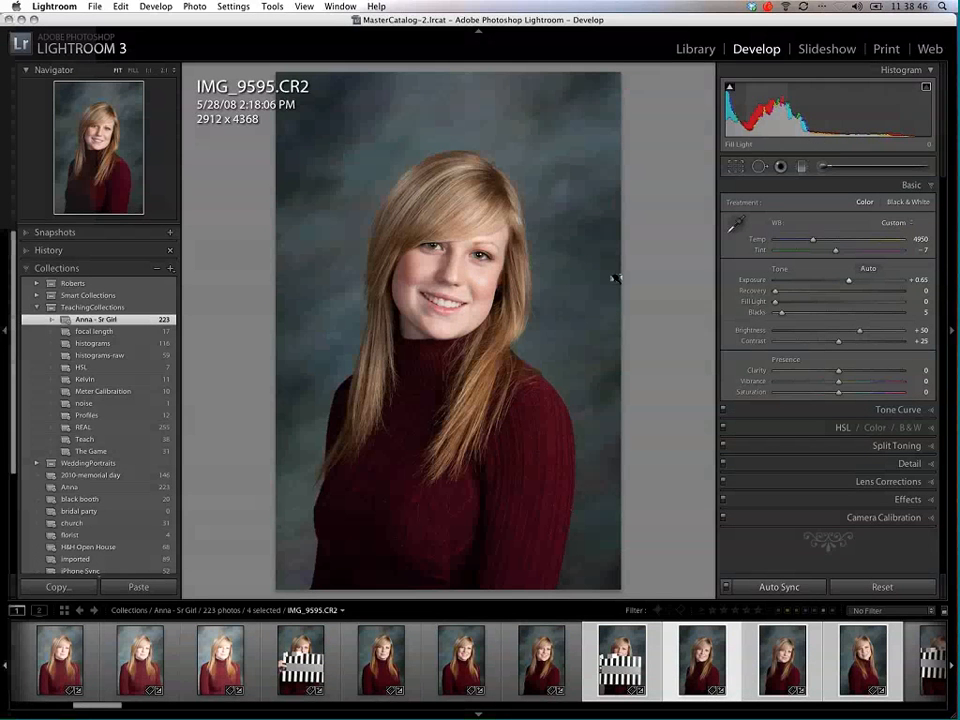
pyautogui.moveTo(848, 284); pyautogui.dragTo(854, 284)
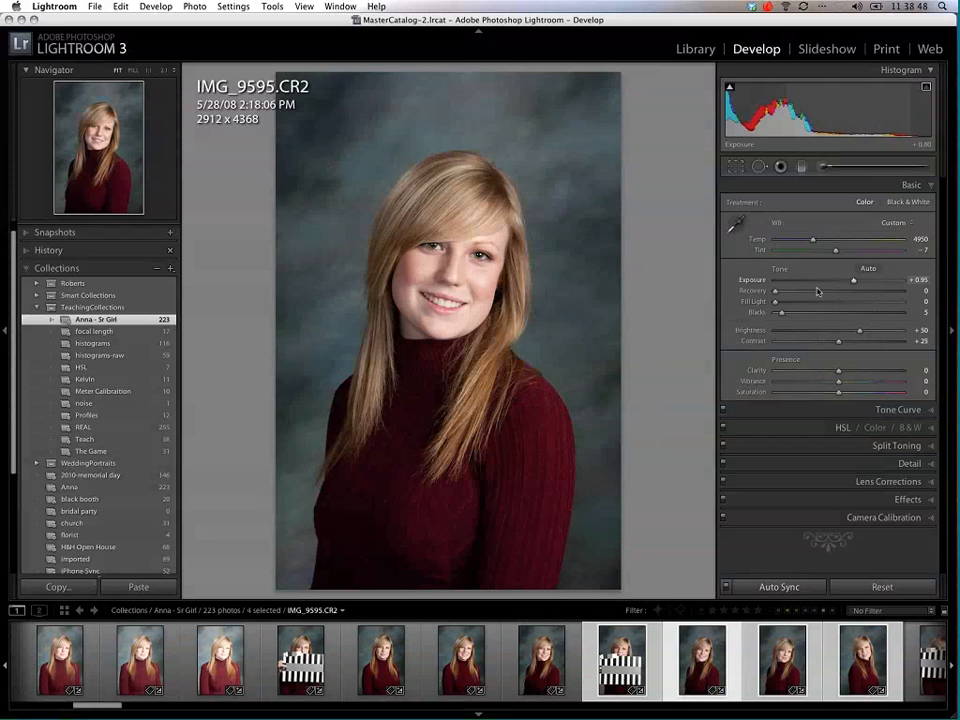
pyautogui.press('Up')
pyautogui.press('Up')
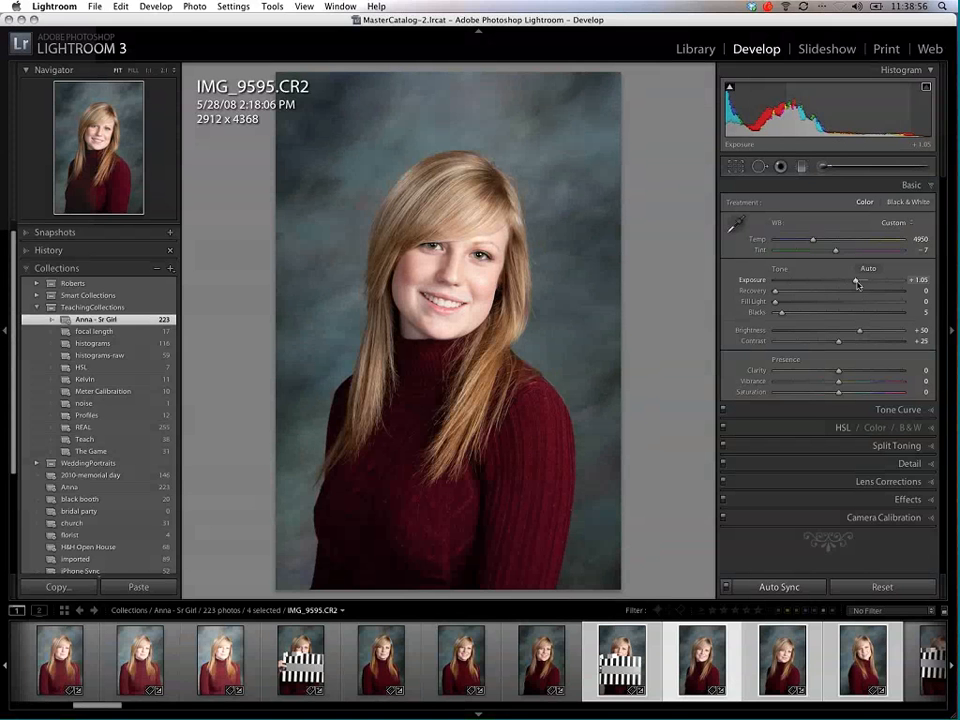
pyautogui.moveTo(857, 284); pyautogui.dragTo(853, 284)
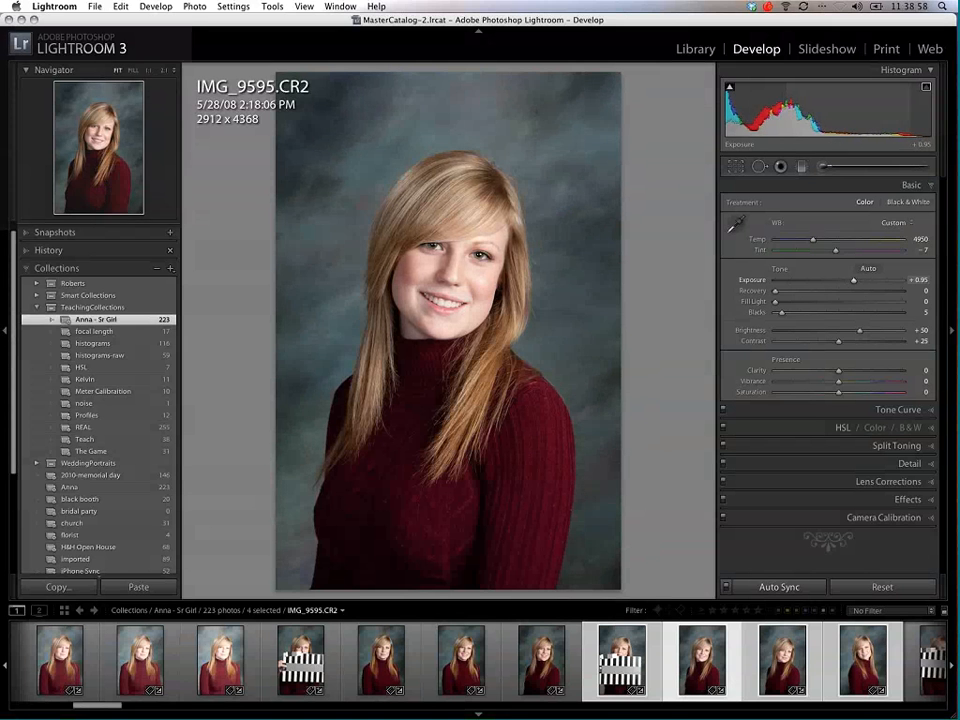
# Step: Set the synced Recovery to 15 while checking the facial highlights at 1:1, and return to the whole portrait
pyautogui.click(471, 300)
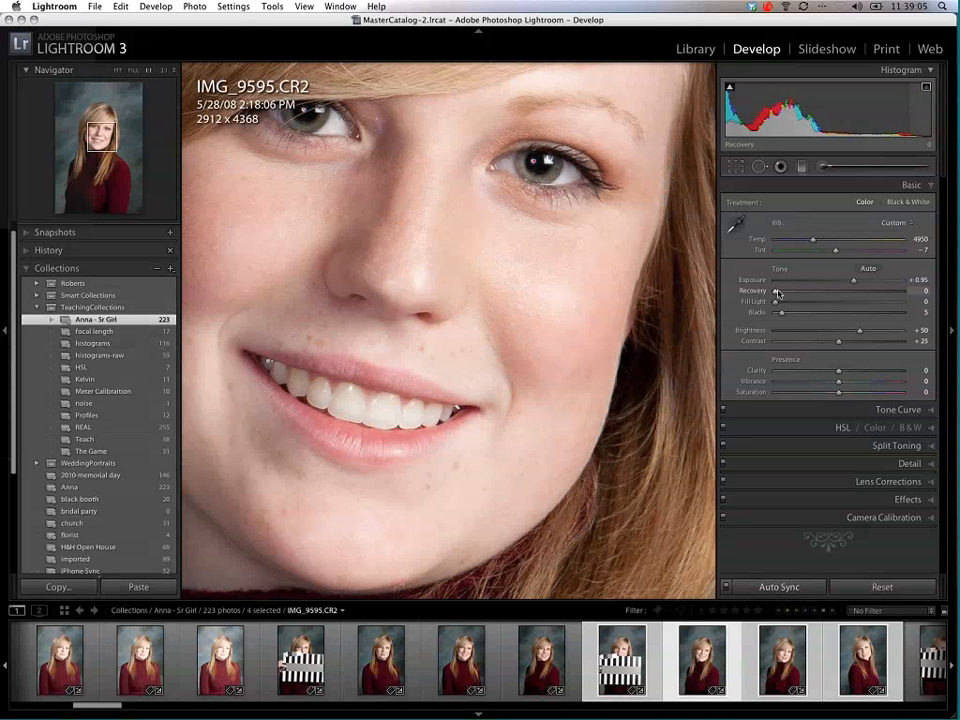
pyautogui.moveTo(796, 294); pyautogui.dragTo(797, 295)
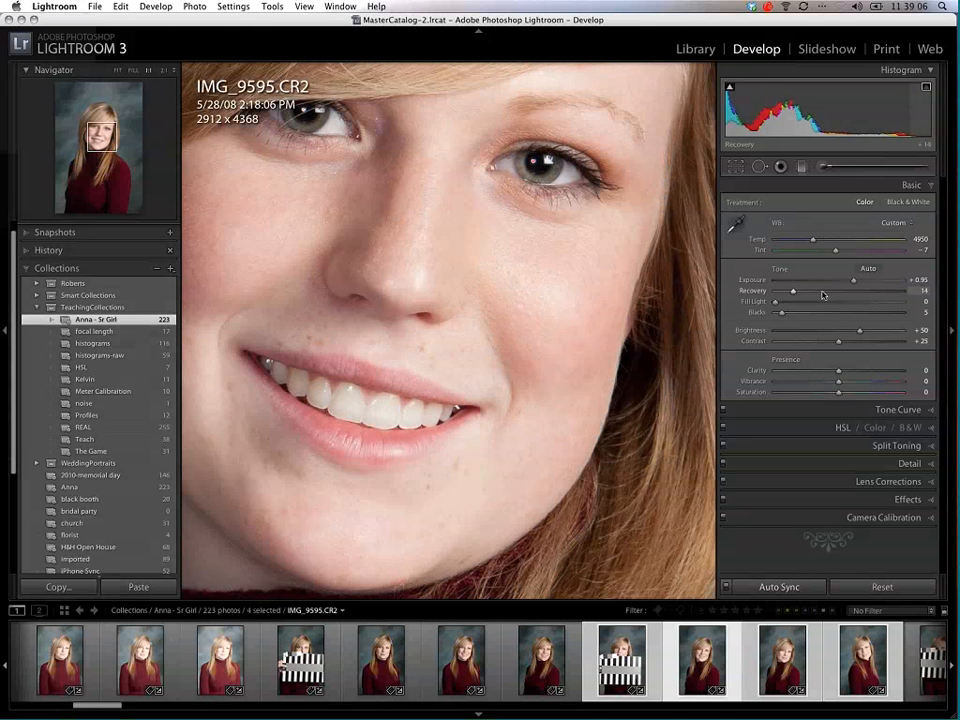
pyautogui.click(797, 294)
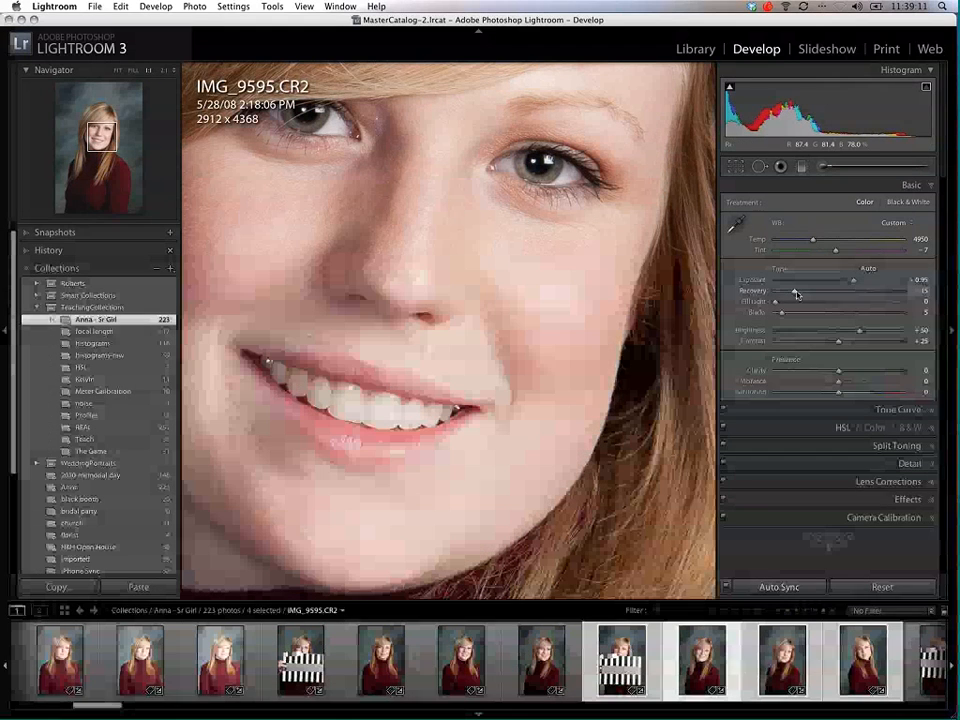
pyautogui.click(525, 328)
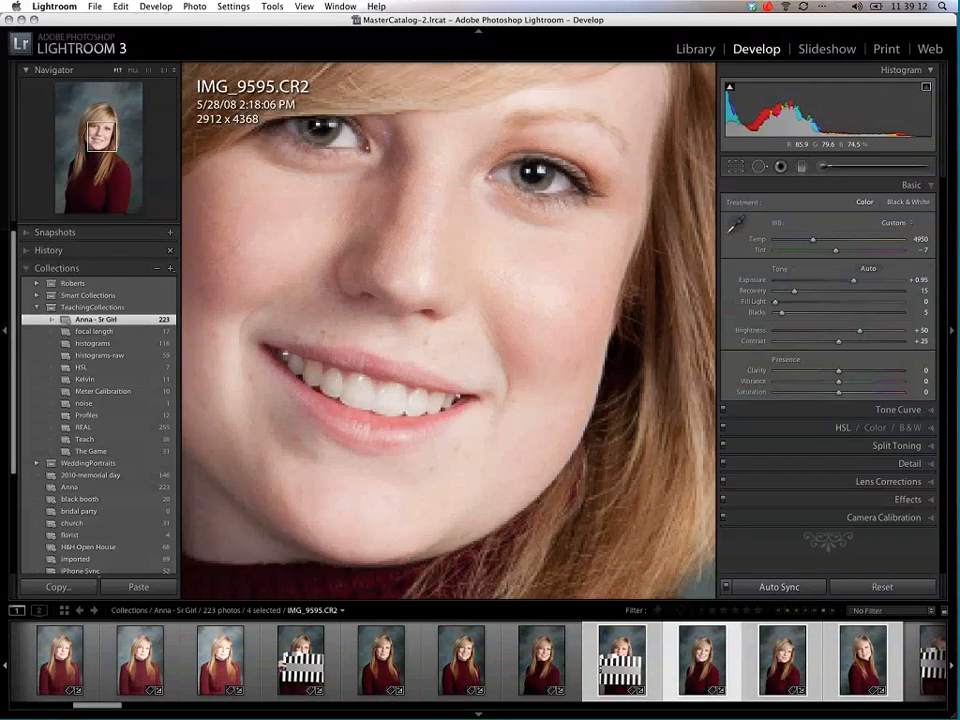
# Step: Set the synced blacks to 3 using the shadow clipping preview, and review portraits IMG_9596.CR2 and IMG_9597.CR2
pyautogui.keyDown('alt'); pyautogui.click(782, 315); pyautogui.keyUp('alt')
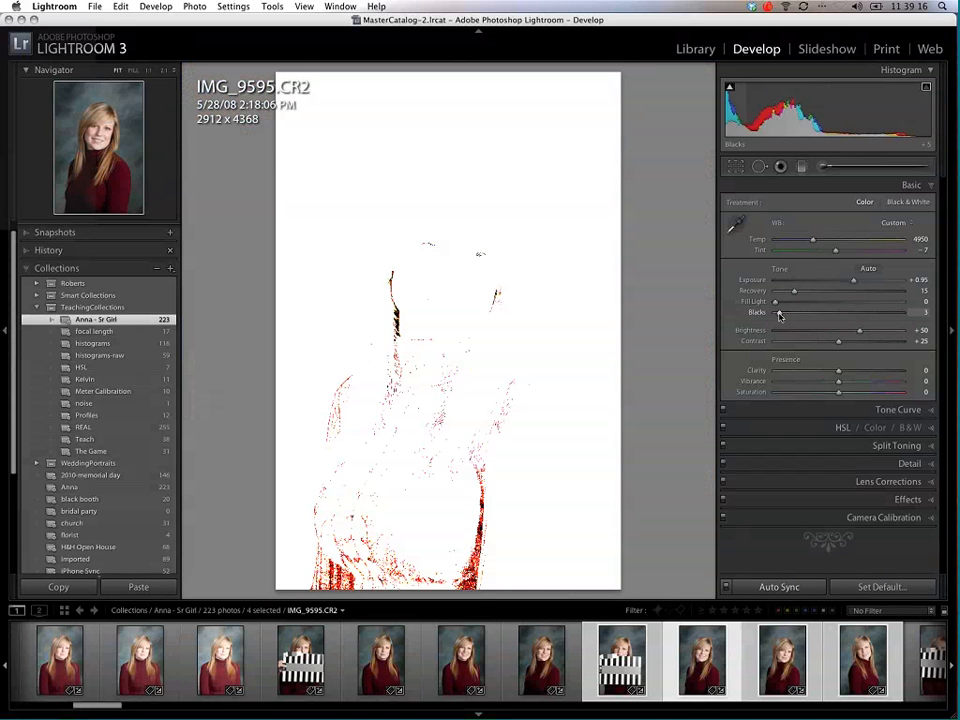
pyautogui.moveTo(780, 316); pyautogui.dragTo(793, 334)
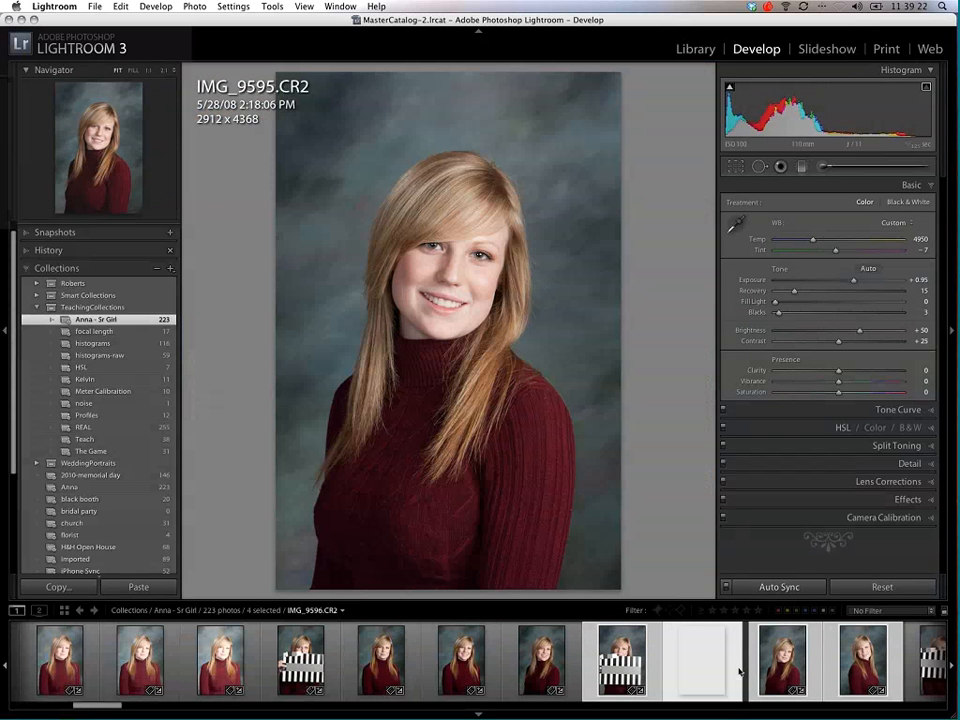
pyautogui.click(776, 668)
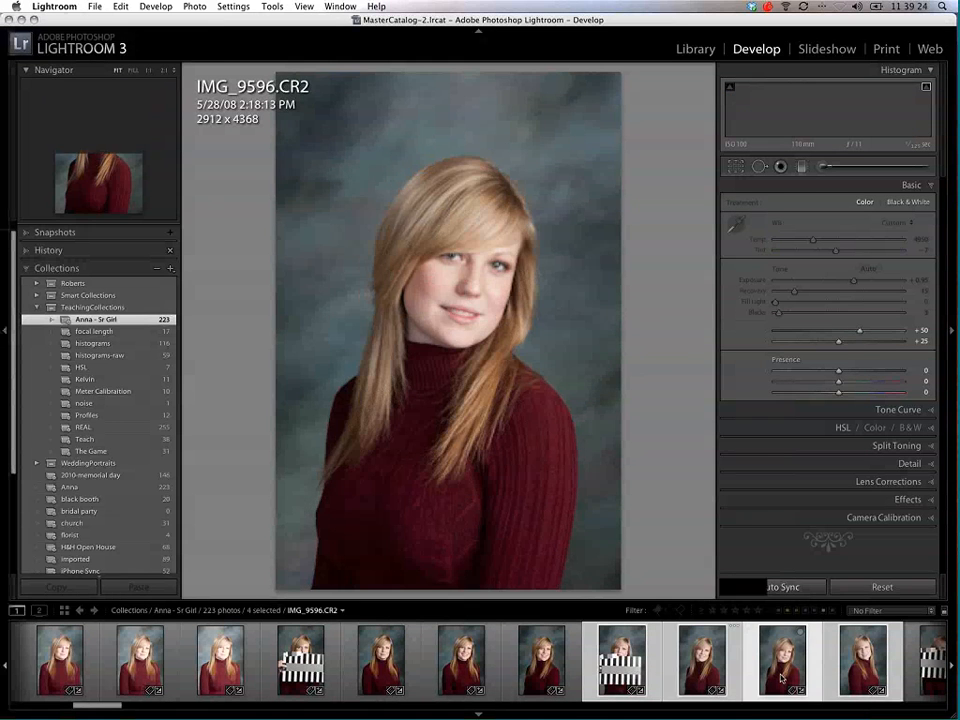
pyautogui.click(847, 675)
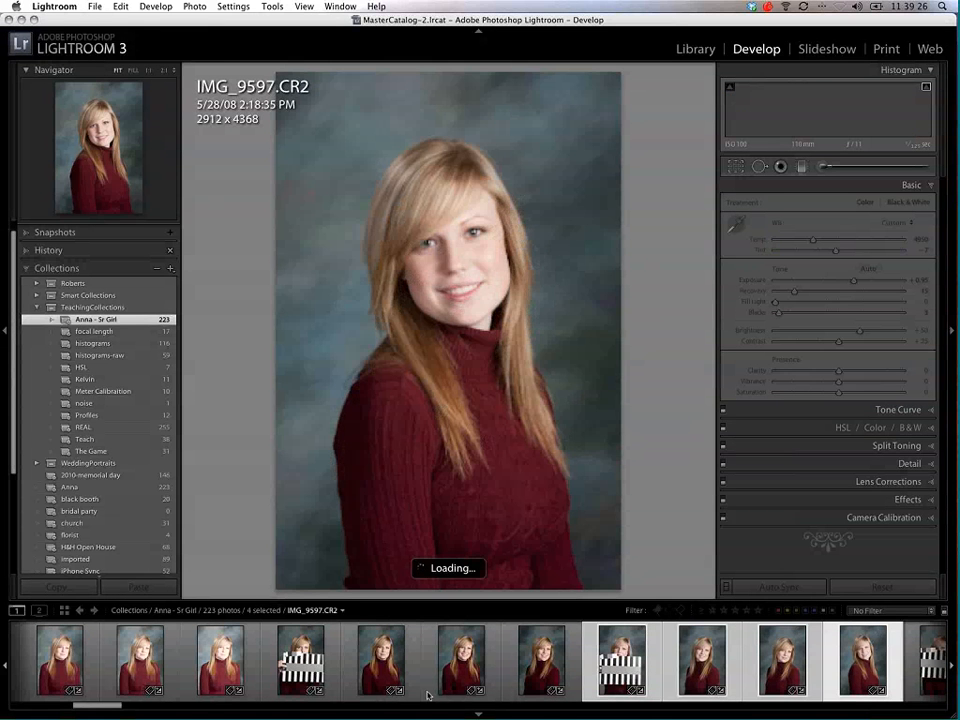
# Step: Select photos IMG_9607.CR2 through IMG_9610.CR2 and sample their synced white balance from the target's gray band
pyautogui.moveTo(114, 707); pyautogui.dragTo(177, 714)
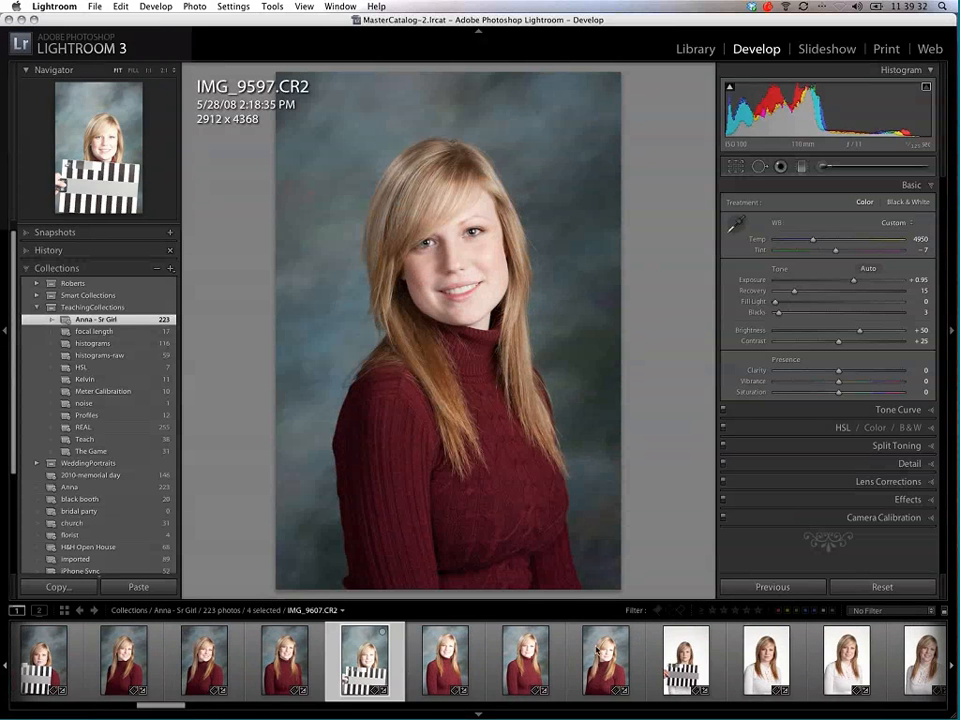
pyautogui.keyDown('shift'); pyautogui.click(598, 651); pyautogui.keyUp('shift')
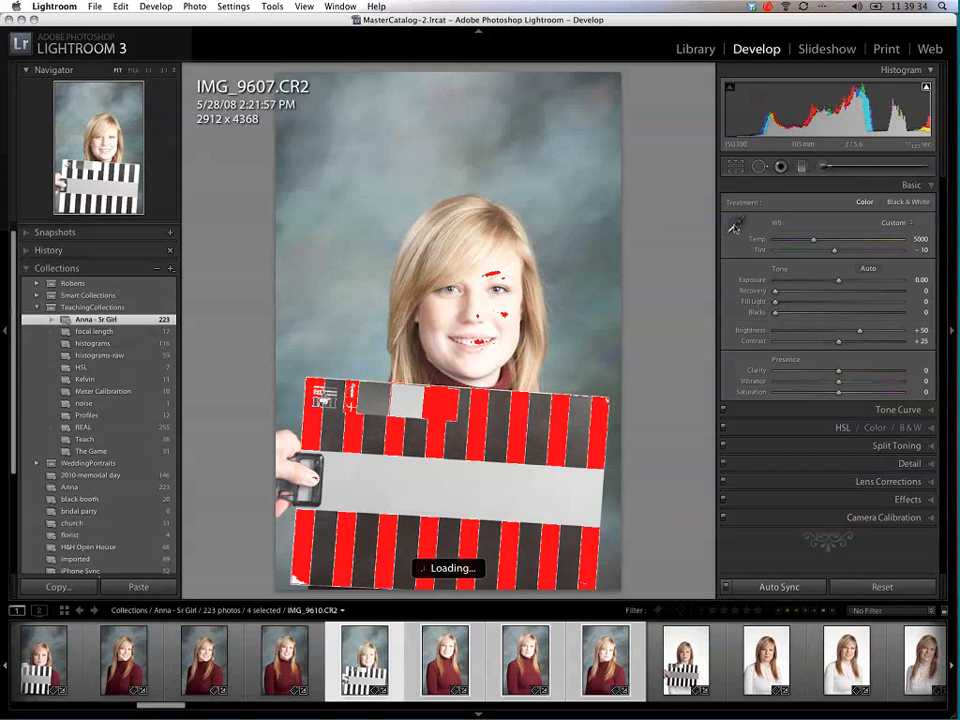
pyautogui.click(734, 228)
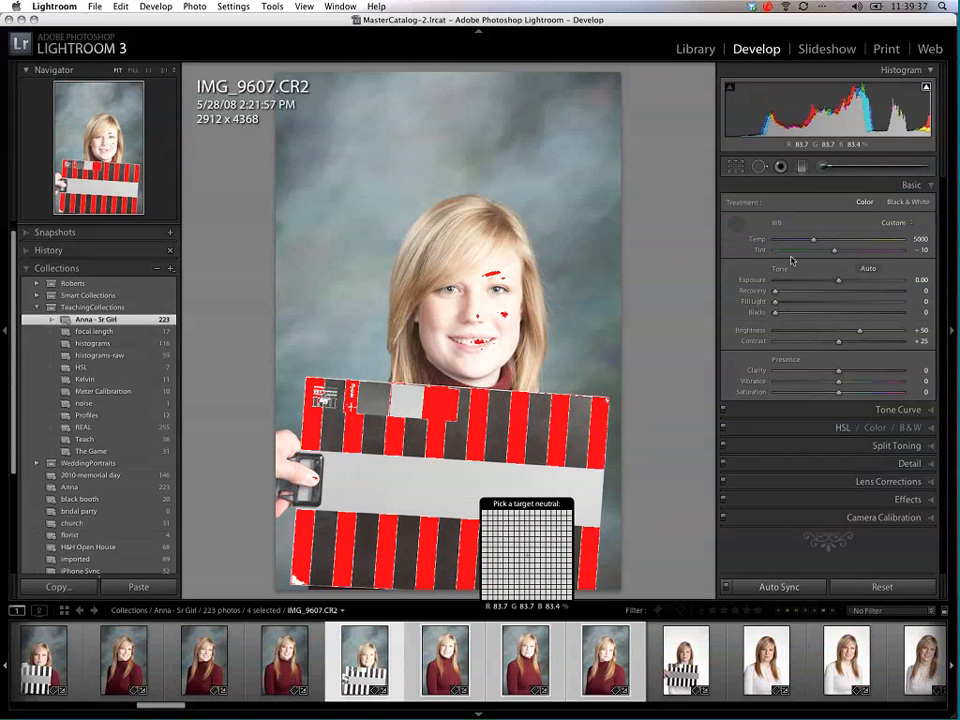
# Step: Lower the synced exposure to -1.75, show portrait IMG_9608.CR2, and refine the exposure to -1.55 with blacks at 5
pyautogui.moveTo(838, 281); pyautogui.dragTo(811, 281)
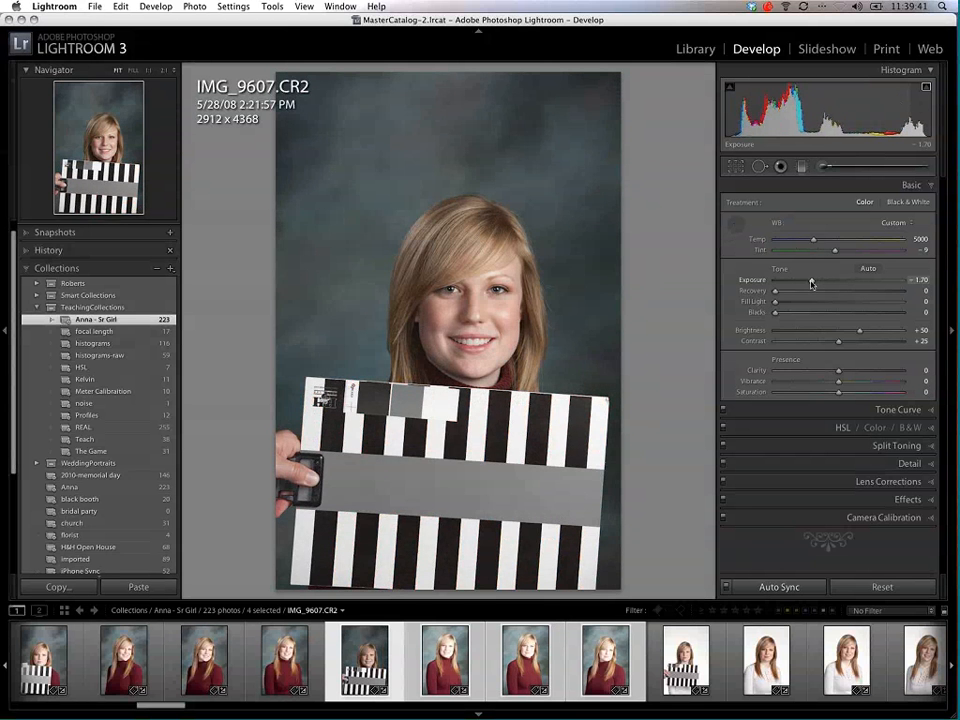
pyautogui.click(446, 657)
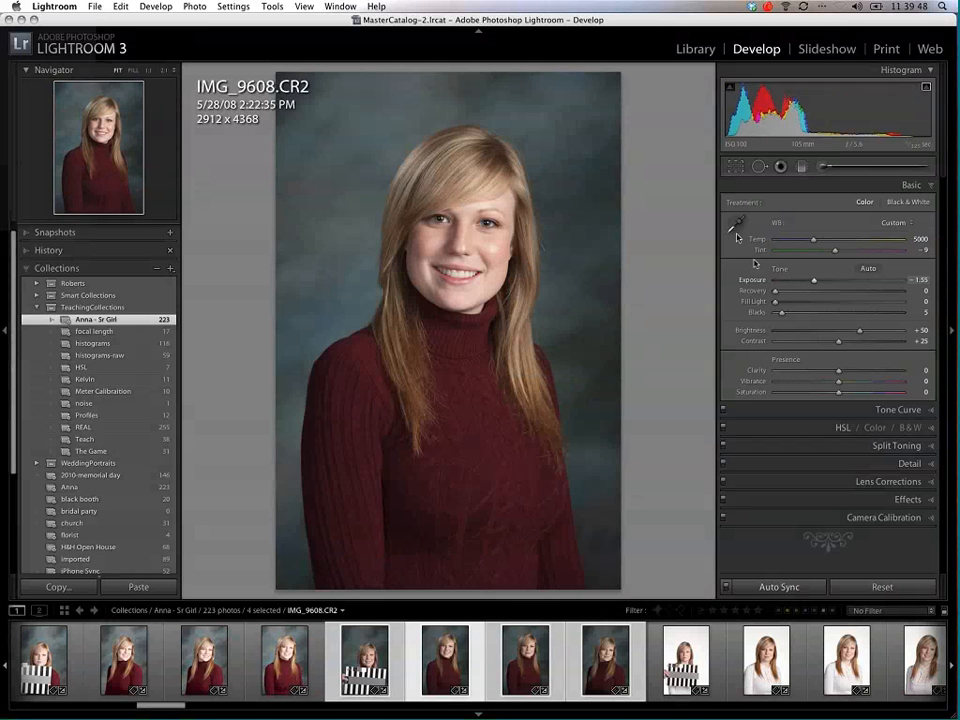
pyautogui.moveTo(781, 316); pyautogui.dragTo(779, 316)
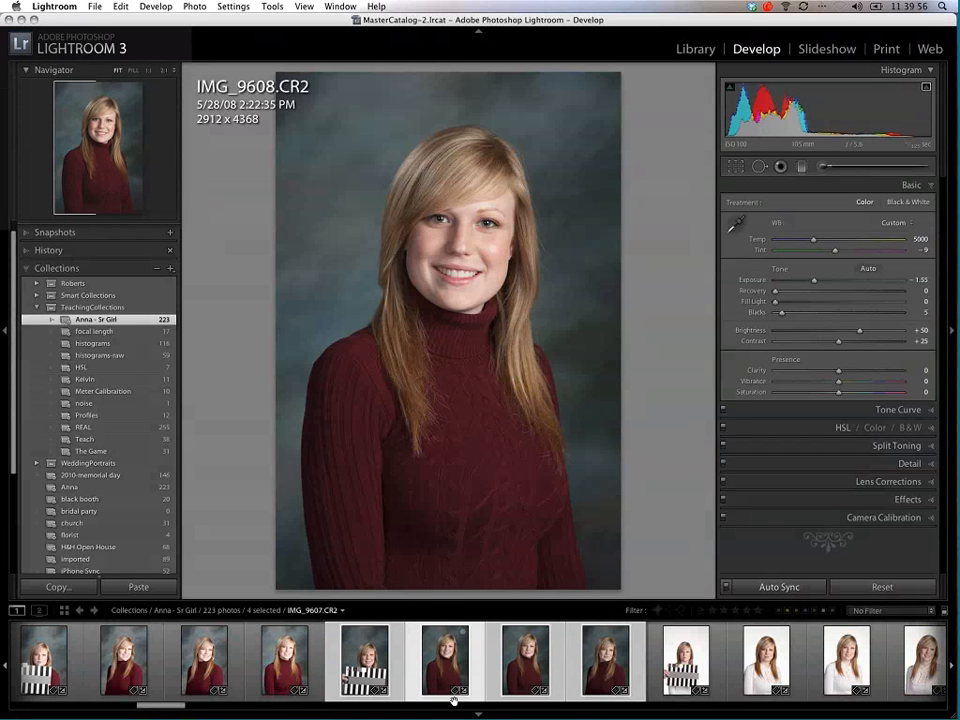
# Step: Select target photo IMG_9621.CR2 together with the three white-background portraits that follow it
pyautogui.moveTo(140, 706); pyautogui.dragTo(229, 711)
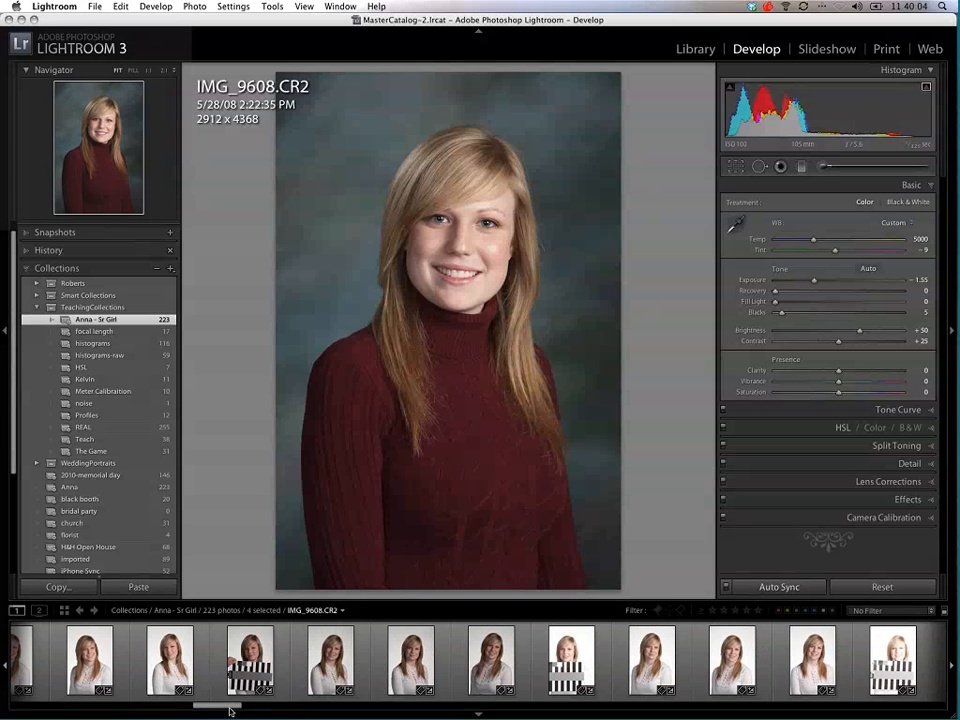
pyautogui.click(250, 660)
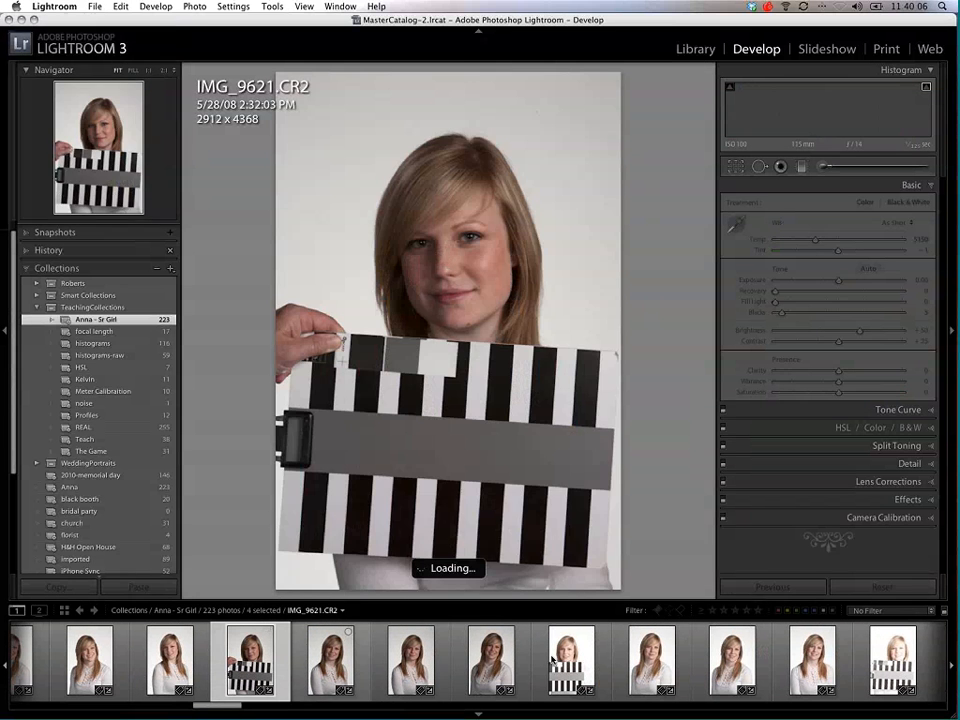
pyautogui.keyDown('shift'); pyautogui.click(494, 661); pyautogui.keyUp('shift')
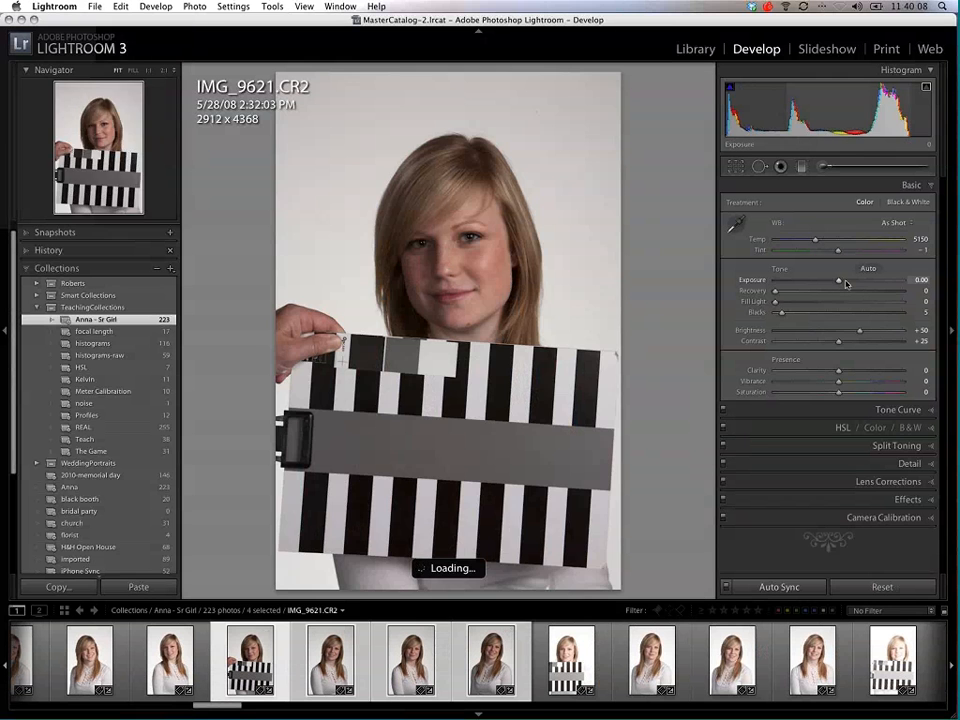
# Step: Raise the synced exposure to +1.20 and Fill Light to 18, and hide the highlight clipping warning
pyautogui.moveTo(846, 284); pyautogui.dragTo(849, 283)
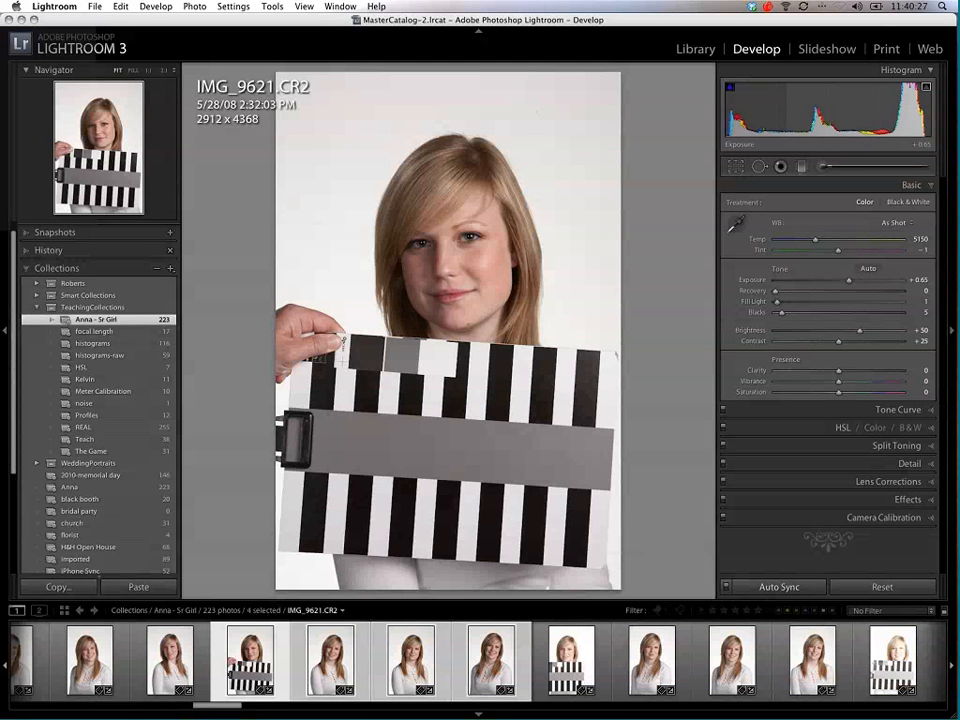
pyautogui.moveTo(851, 282); pyautogui.dragTo(853, 282)
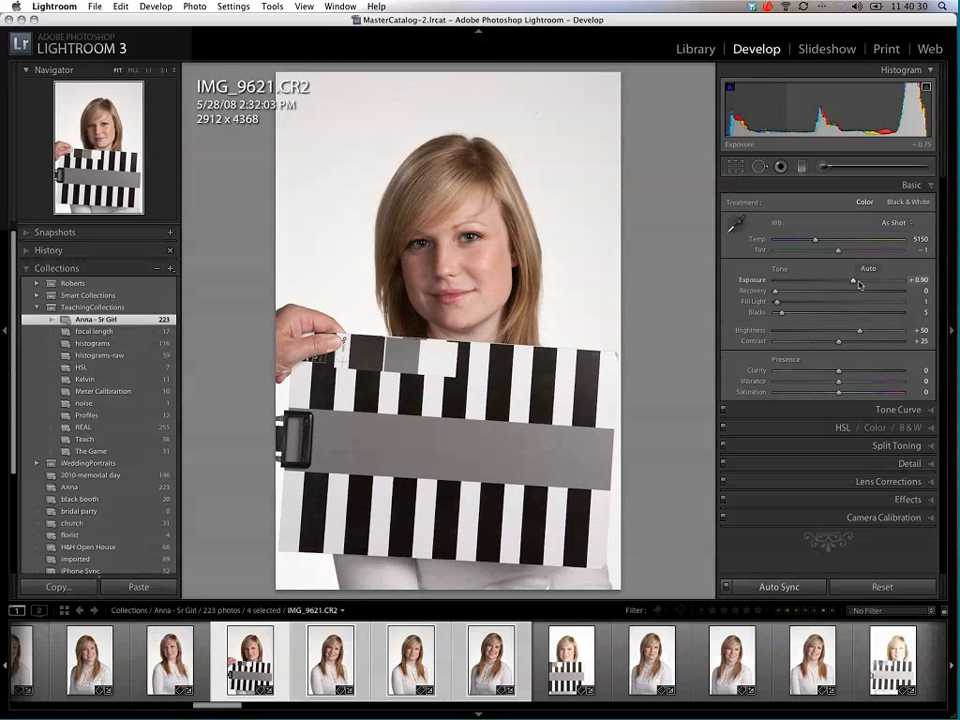
pyautogui.moveTo(858, 285); pyautogui.dragTo(862, 285)
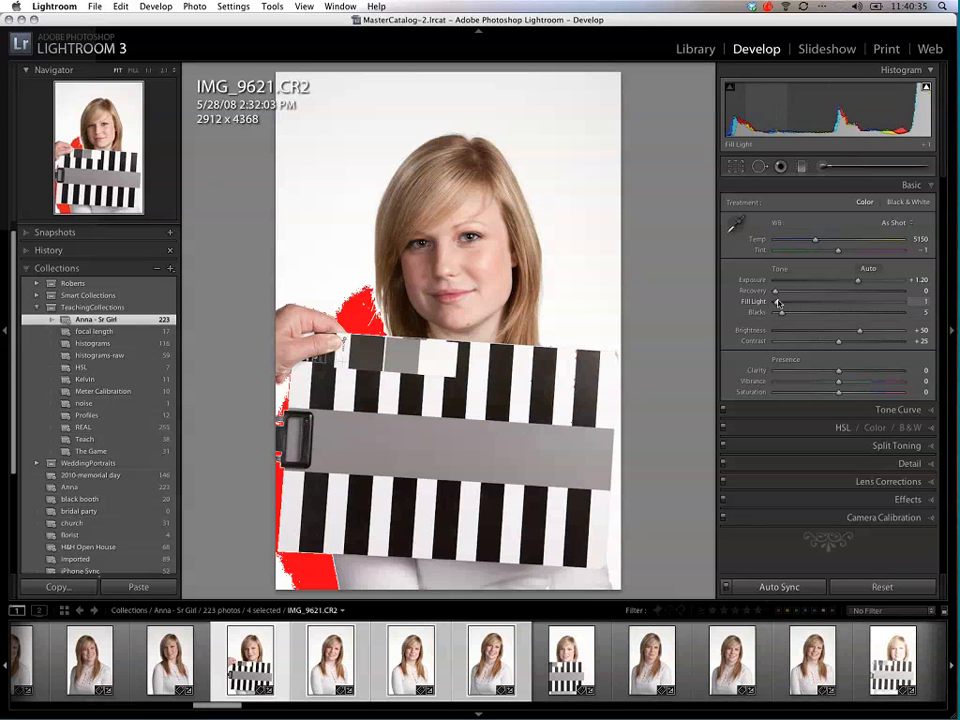
pyautogui.moveTo(779, 302); pyautogui.dragTo(798, 336)
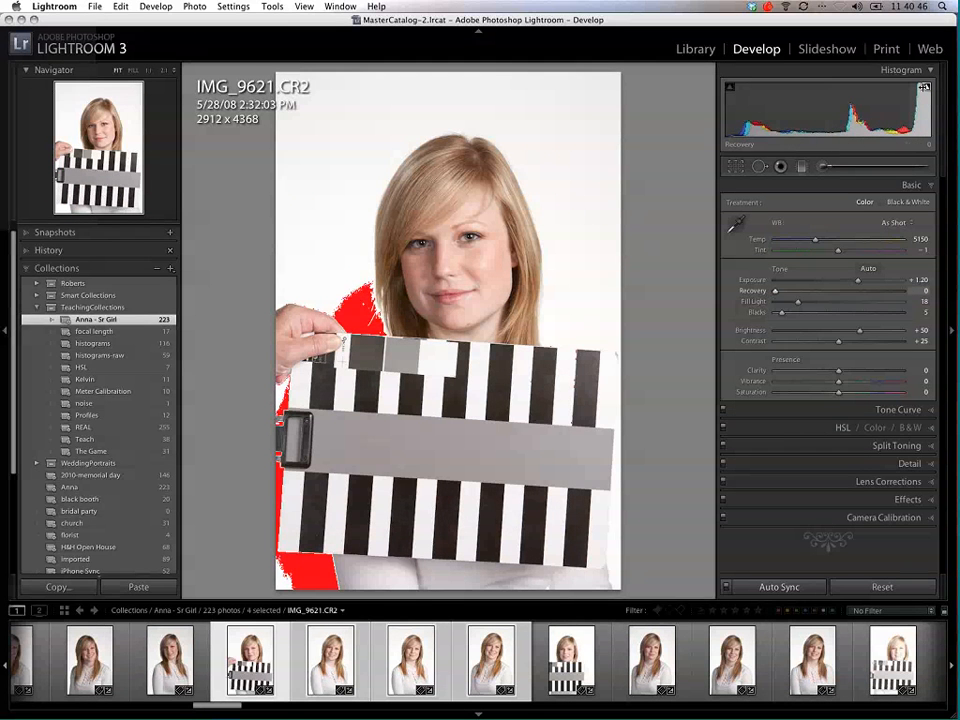
pyautogui.click(926, 88)
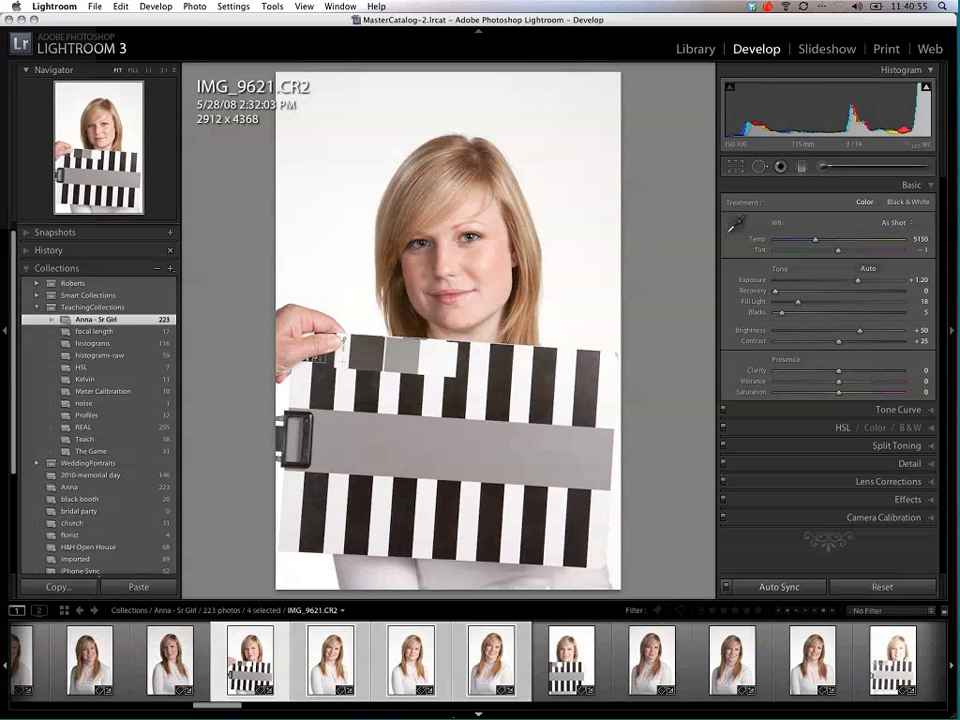
# Step: Show the develop presets in place of the collections, and set the synced Clarity to +20 and Vibrance to +14
pyautogui.click(37, 308)
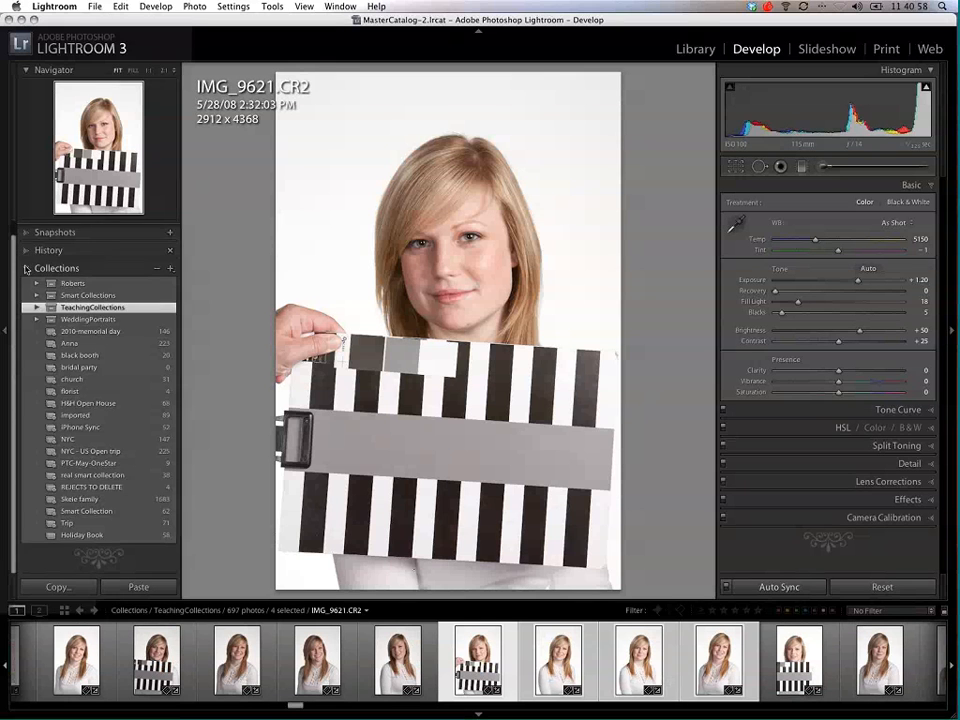
pyautogui.click(35, 276)
pyautogui.click(26, 231)
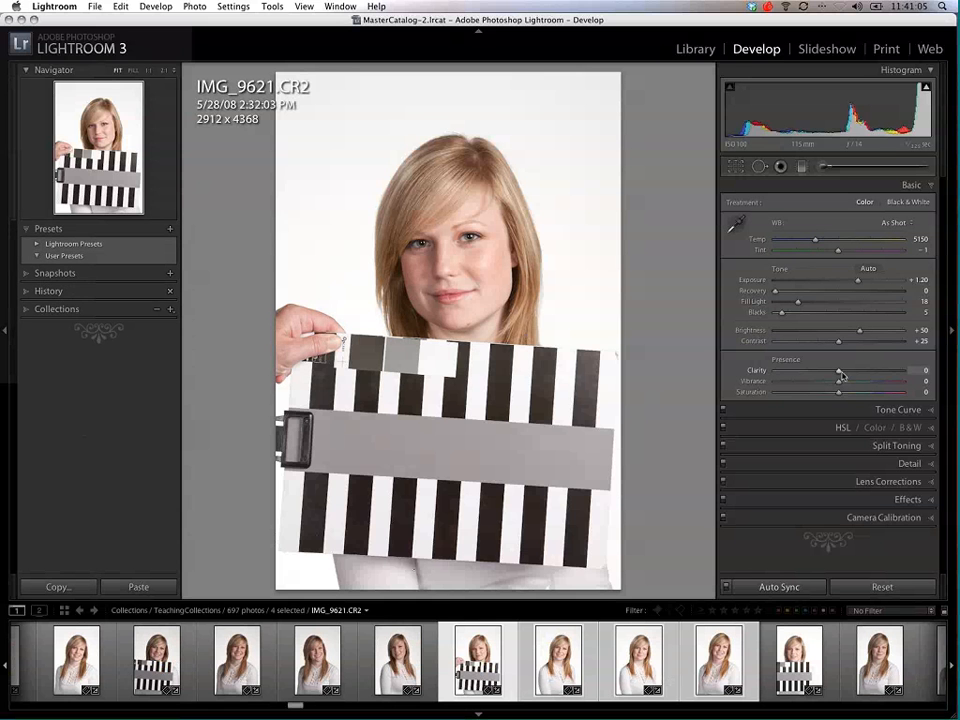
pyautogui.moveTo(840, 372); pyautogui.dragTo(851, 372)
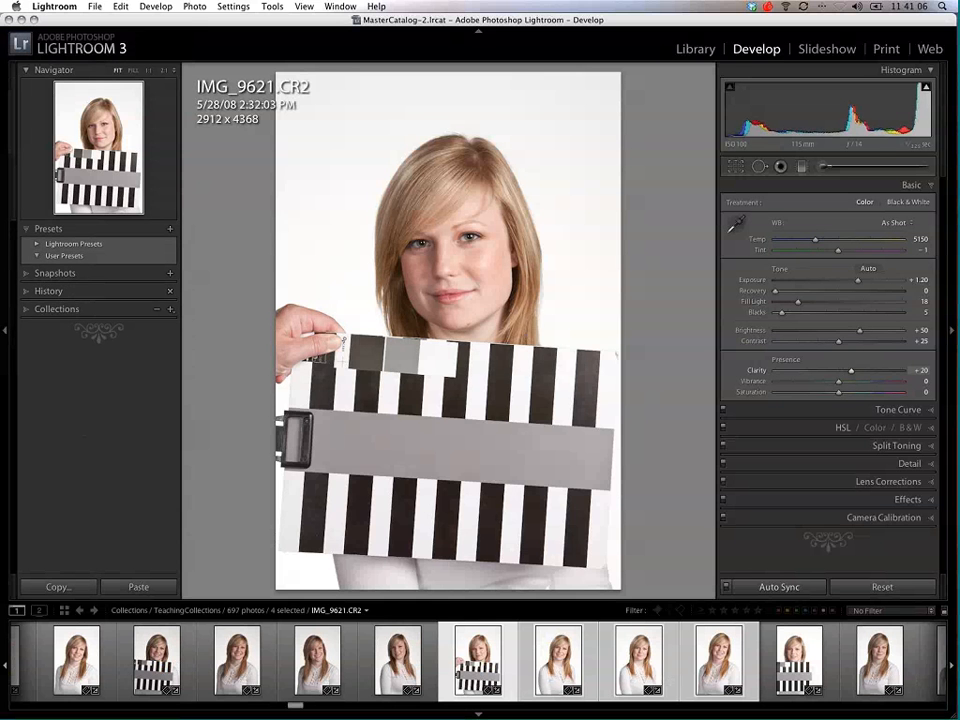
pyautogui.moveTo(839, 382); pyautogui.dragTo(849, 382)
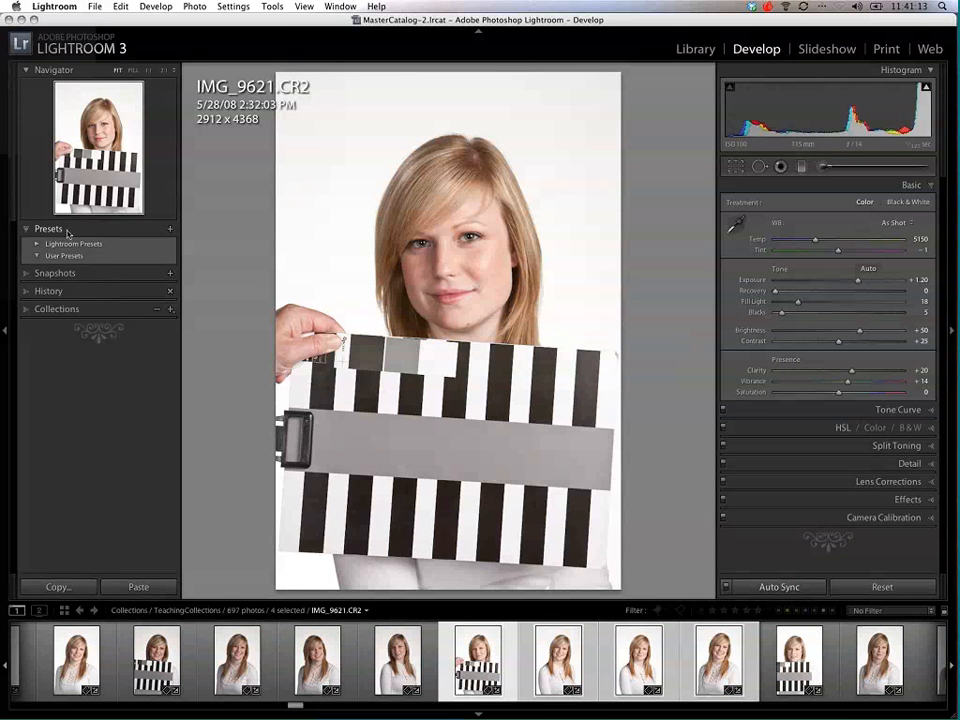
# Step: Start a new develop preset named +20Clarity+14Vibrance in the User Presets folder
pyautogui.click(170, 229)
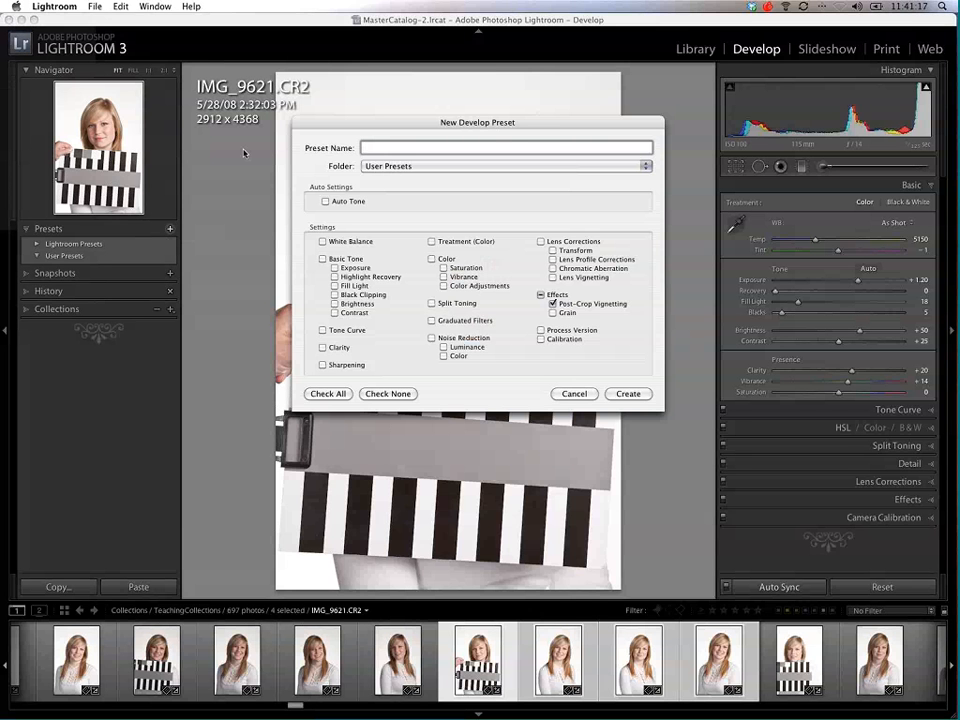
pyautogui.write('+20Clarity+14')
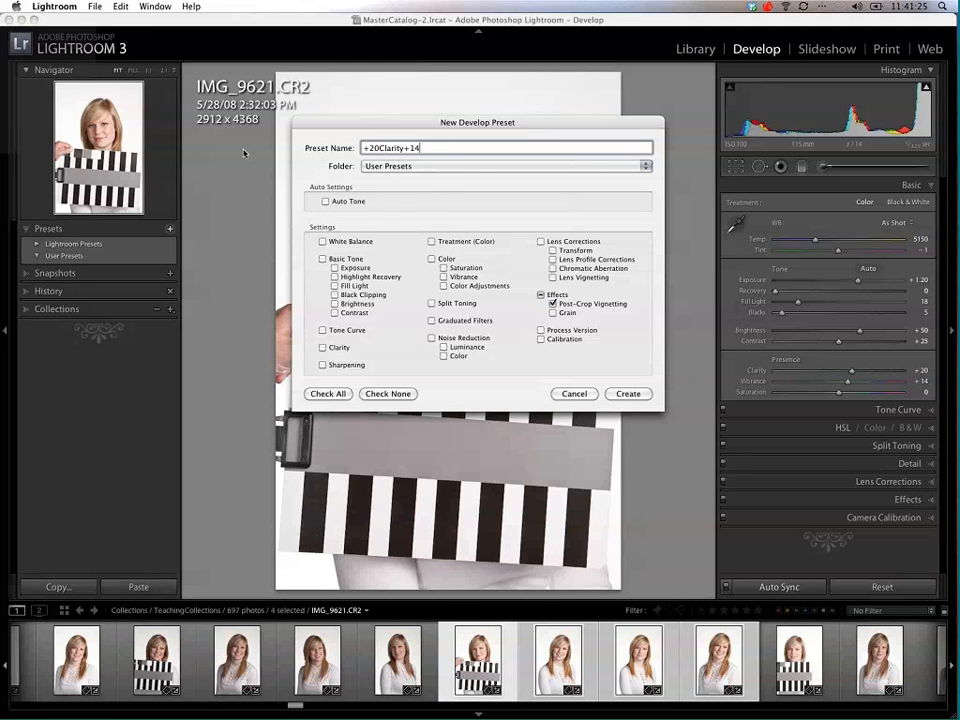
pyautogui.write('Vibrance')
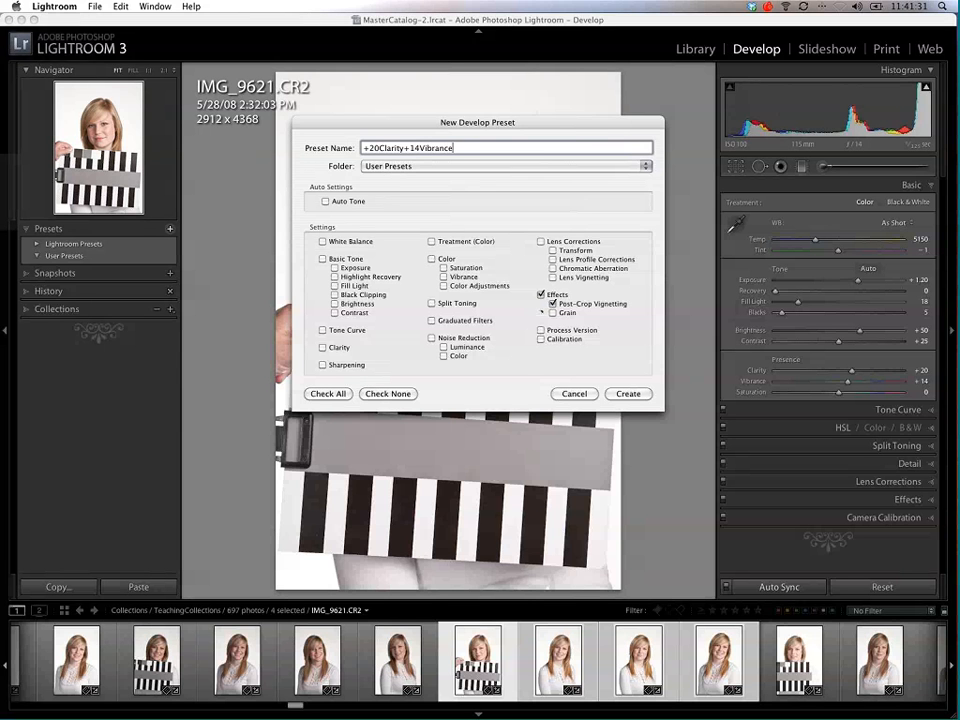
# Step: Exclude Post-Crop Vignetting and Grain from the preset, include Clarity, Treatment (Color) and Vibrance, and create it
pyautogui.click(552, 304)
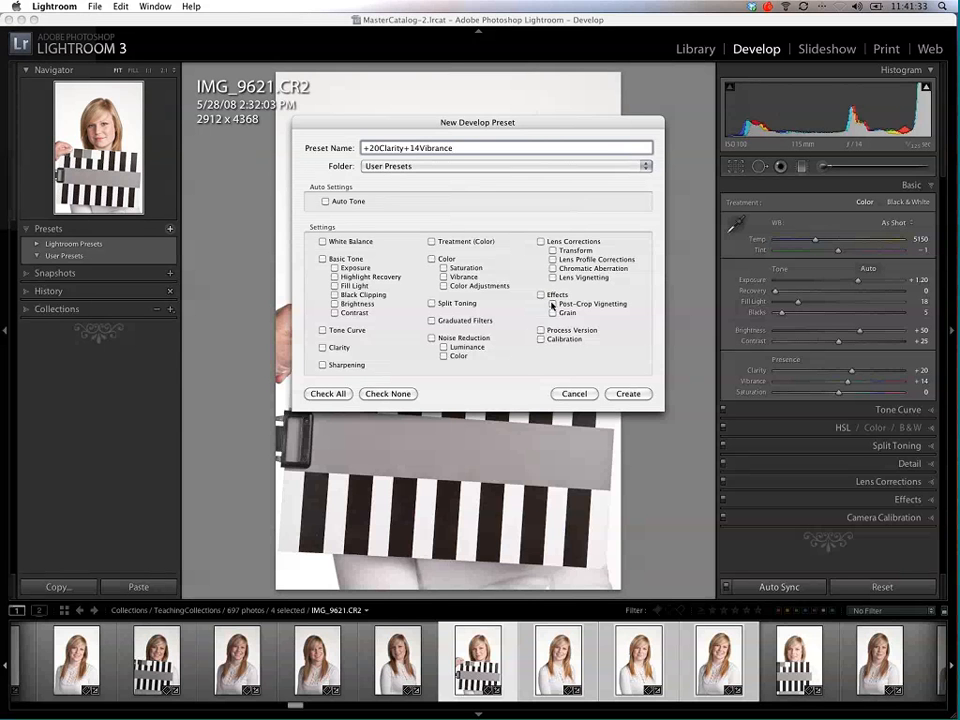
pyautogui.click(552, 313)
pyautogui.click(552, 304)
pyautogui.click(552, 313)
pyautogui.click(552, 304)
pyautogui.click(452, 277)
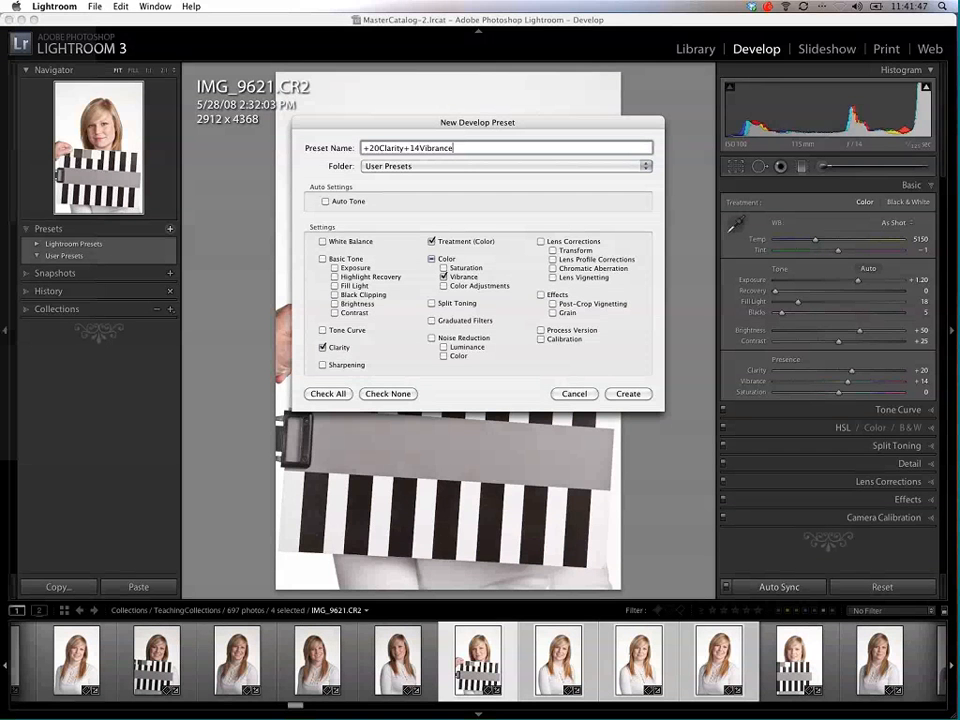
pyautogui.click(627, 394)
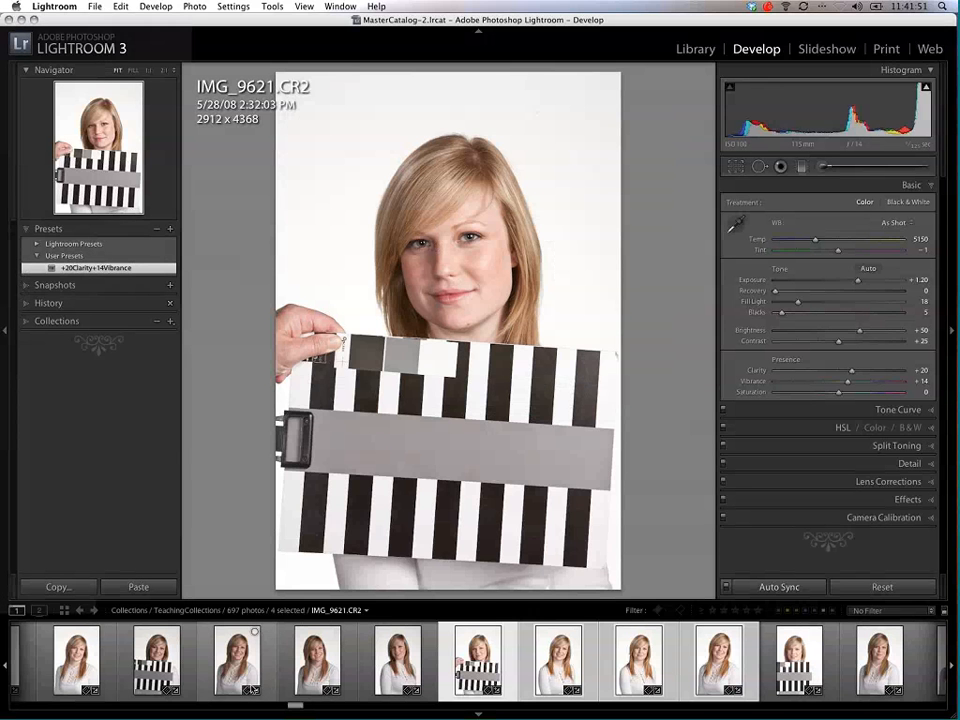
# Step: Apply the +20Clarity+14Vibrance preset to IMG_9581.CR2, and extend the photo selection through IMG_9590.CR2
pyautogui.moveTo(297, 705); pyautogui.dragTo(243, 705)
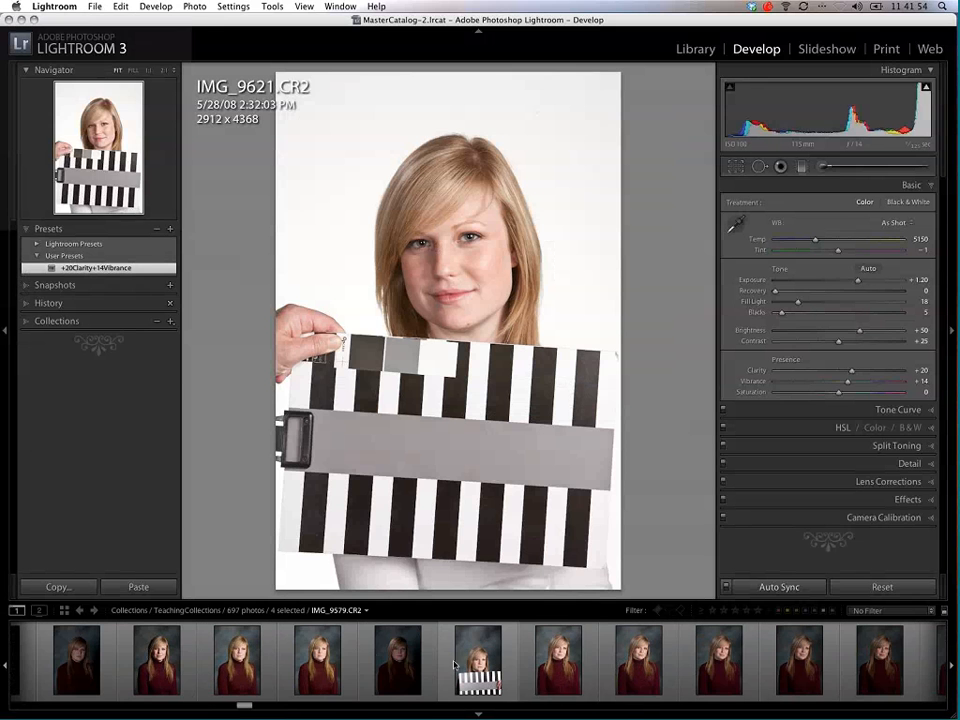
pyautogui.click(560, 668)
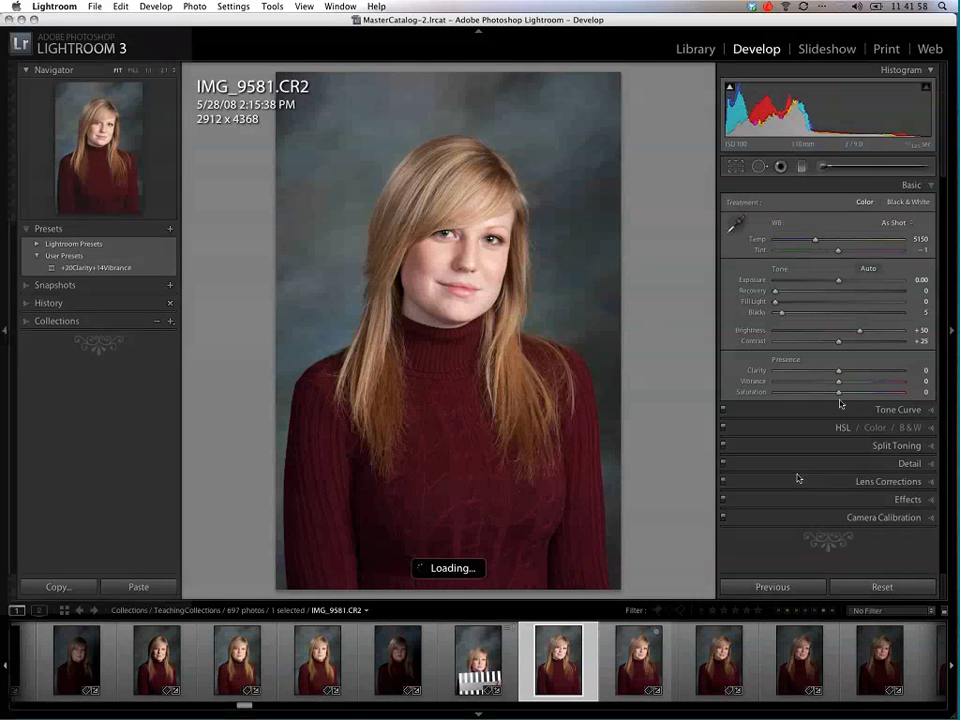
pyautogui.click(105, 268)
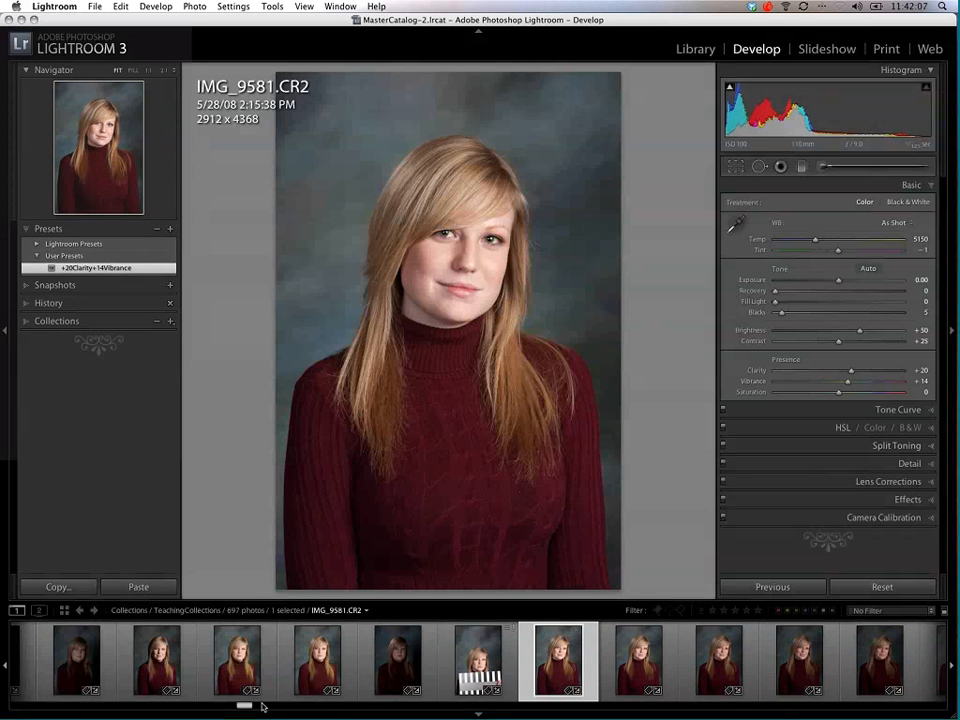
pyautogui.moveTo(244, 707); pyautogui.dragTo(258, 707)
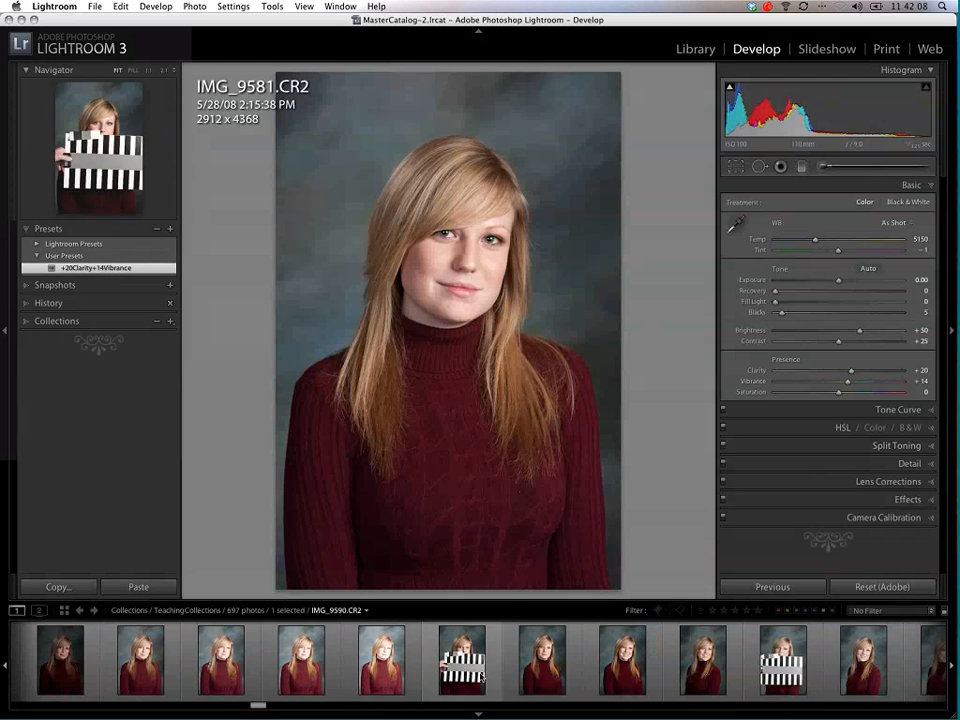
pyautogui.keyDown('shift'); pyautogui.click(455, 680); pyautogui.keyUp('shift')
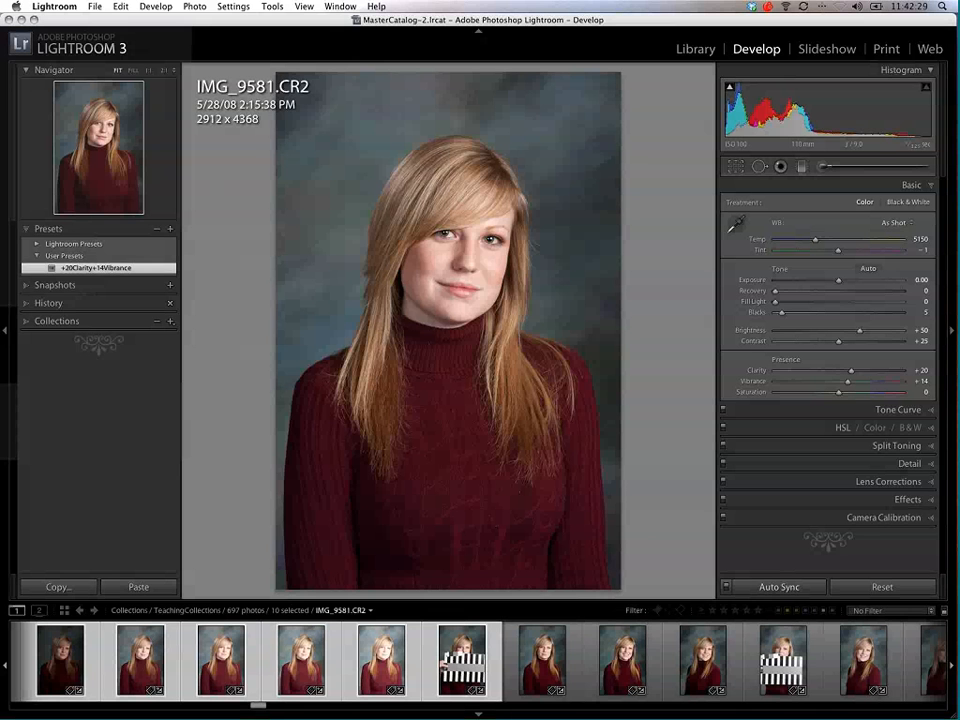
# Step: Open the Teach collection from TeachingCollections and show the karate photo SplitTone-003.CR2
pyautogui.click(25, 325)
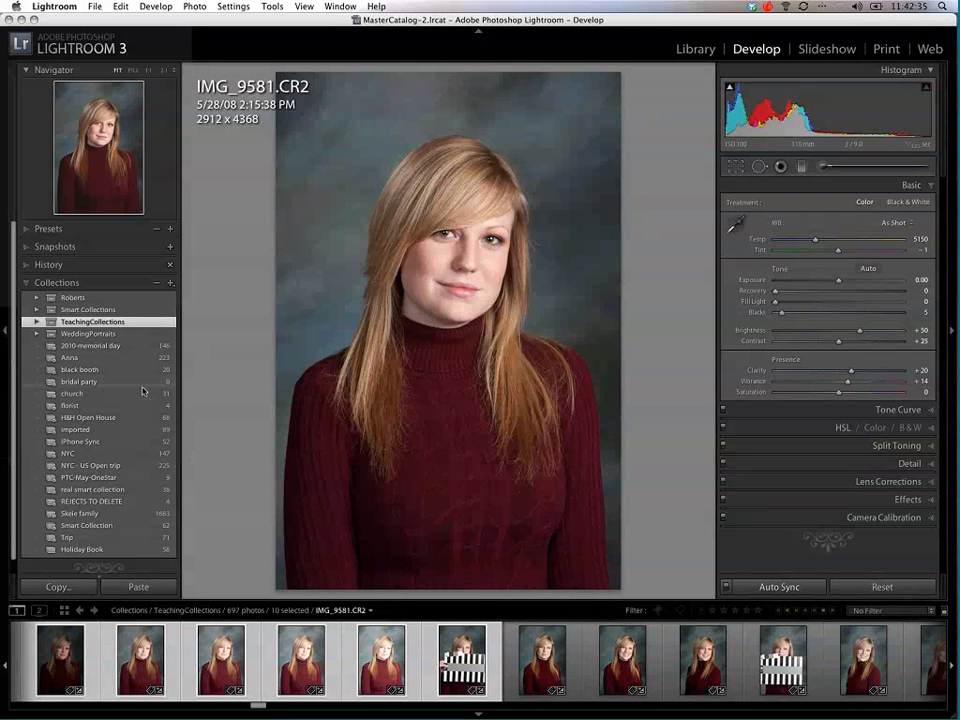
pyautogui.click(36, 322)
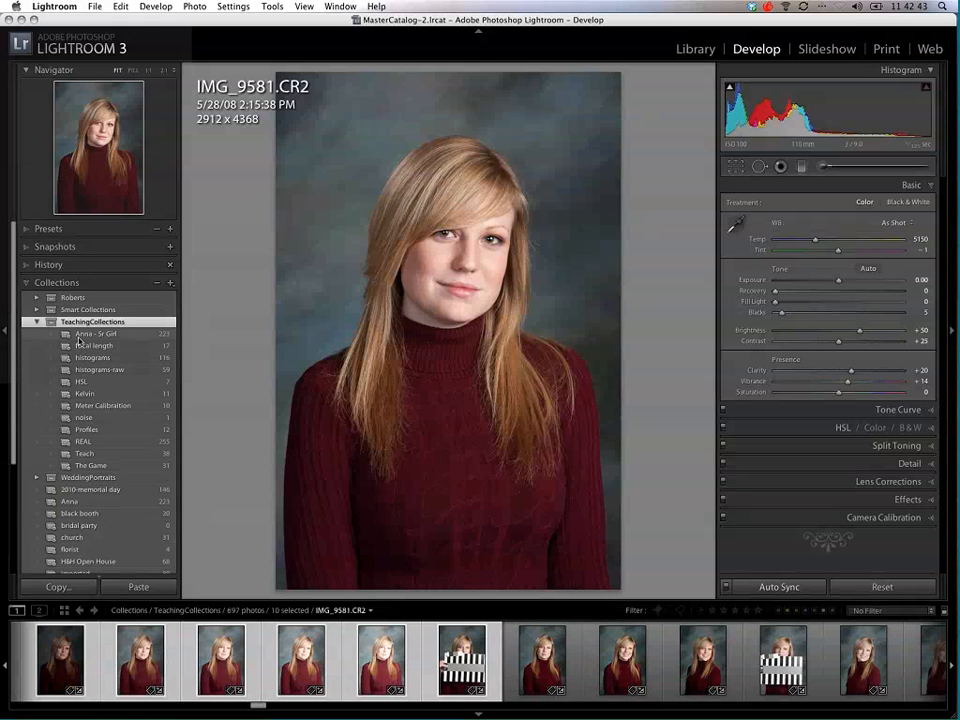
pyautogui.click(104, 455)
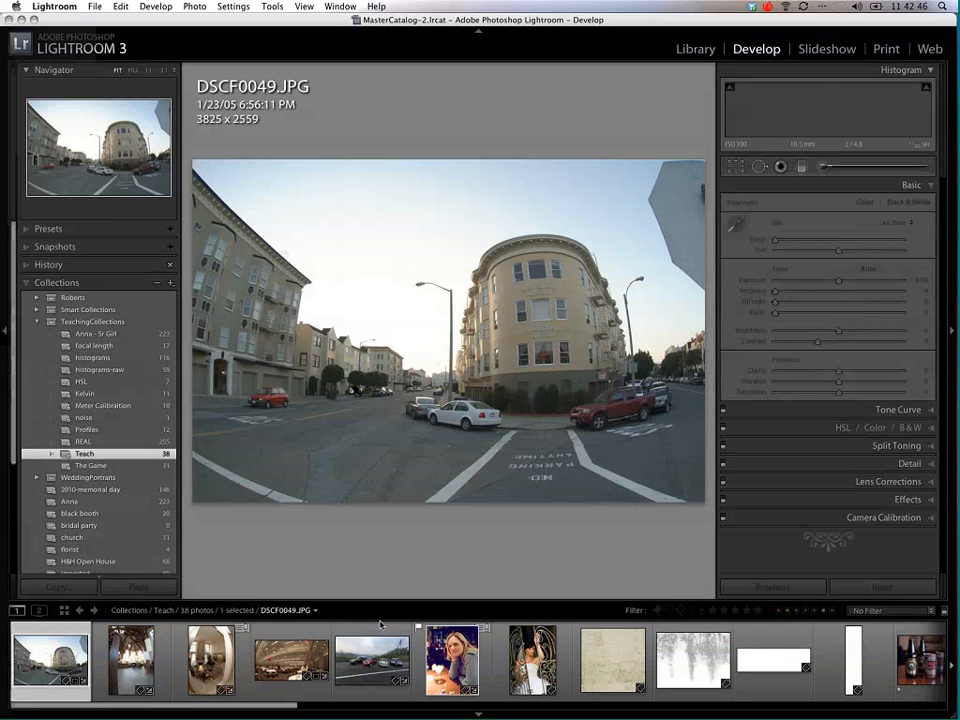
pyautogui.moveTo(249, 706); pyautogui.dragTo(853, 717)
pyautogui.click(502, 667)
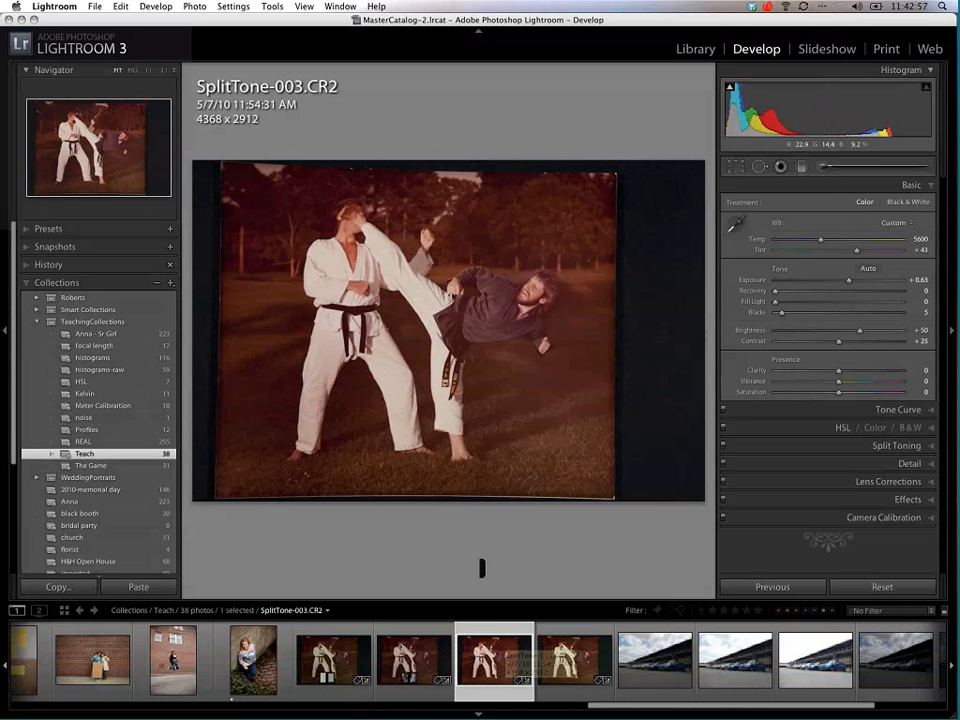
# Step: Sample the karate photo's white balance from the kicking fighter's white uniform and raise the exposure to +0.95
pyautogui.press('w')
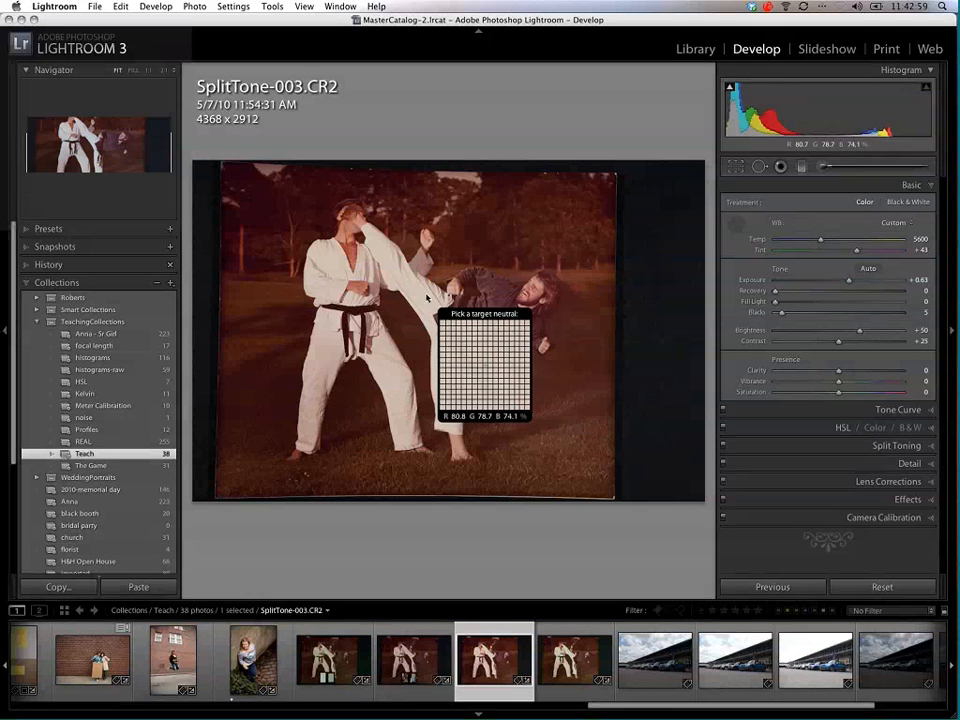
pyautogui.click(427, 298)
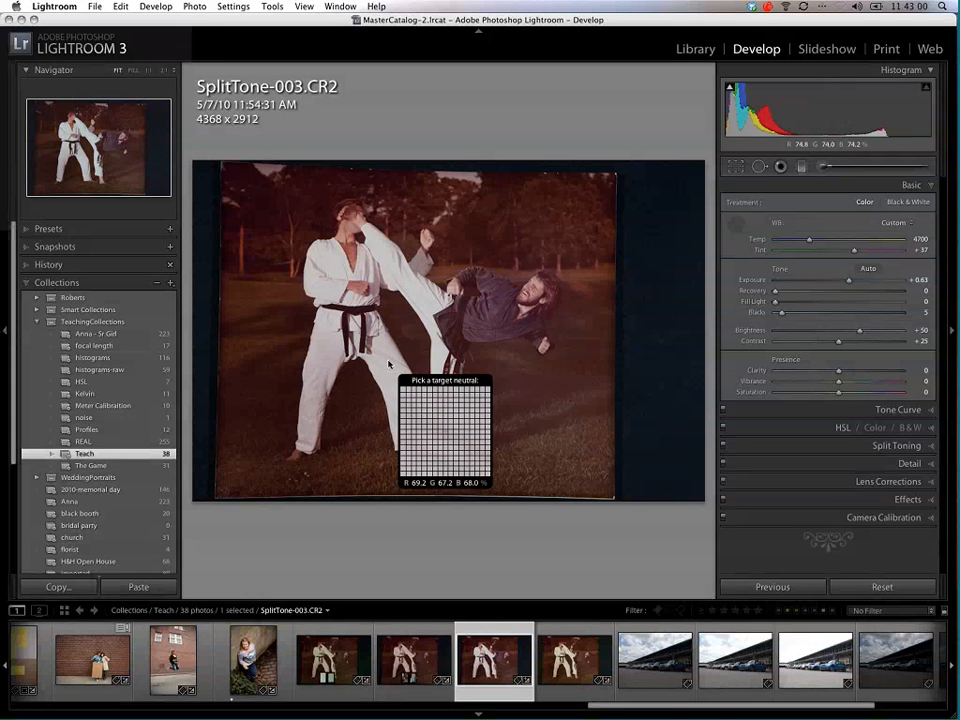
pyautogui.click(741, 226)
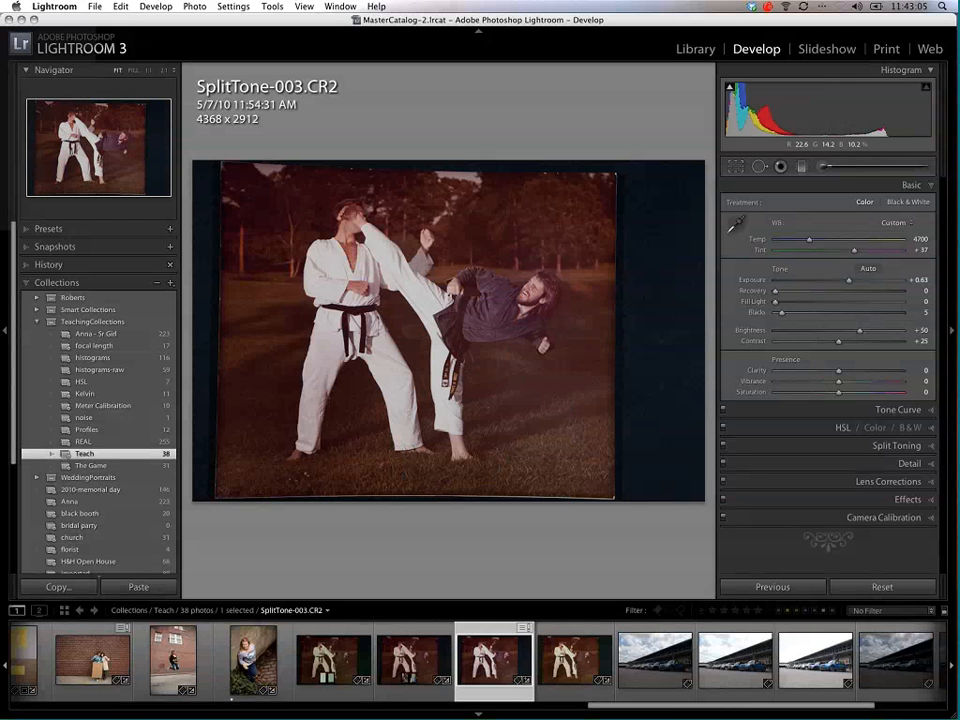
pyautogui.moveTo(849, 281); pyautogui.dragTo(854, 285)
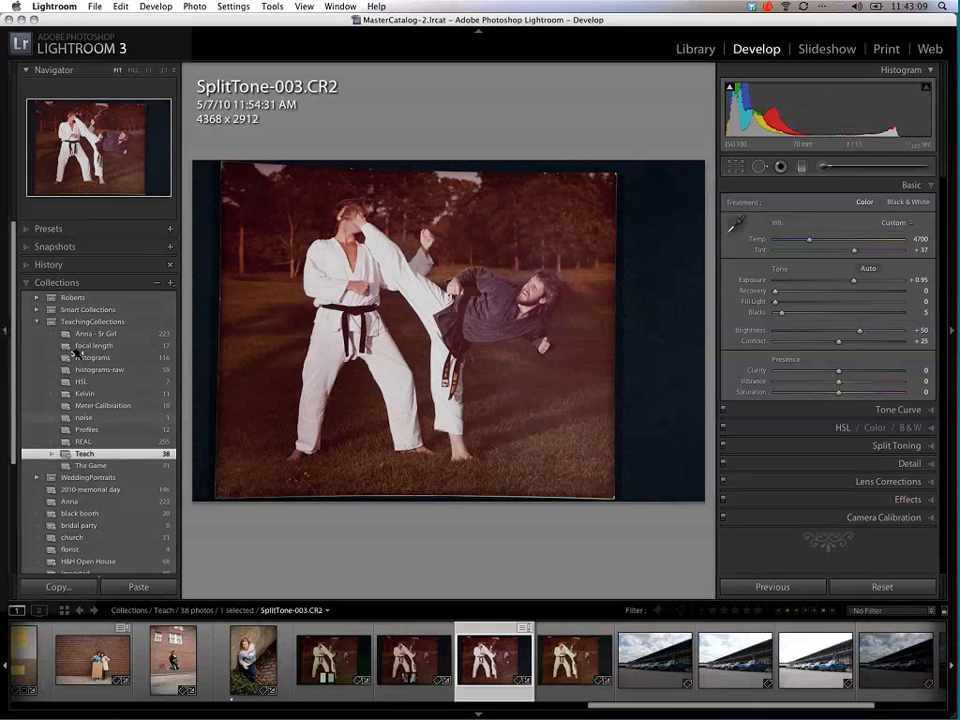
# Step: Enlarge the view of the karate photo and split-tone its shadows with hue 212 and saturation 78
pyautogui.click(5, 349)
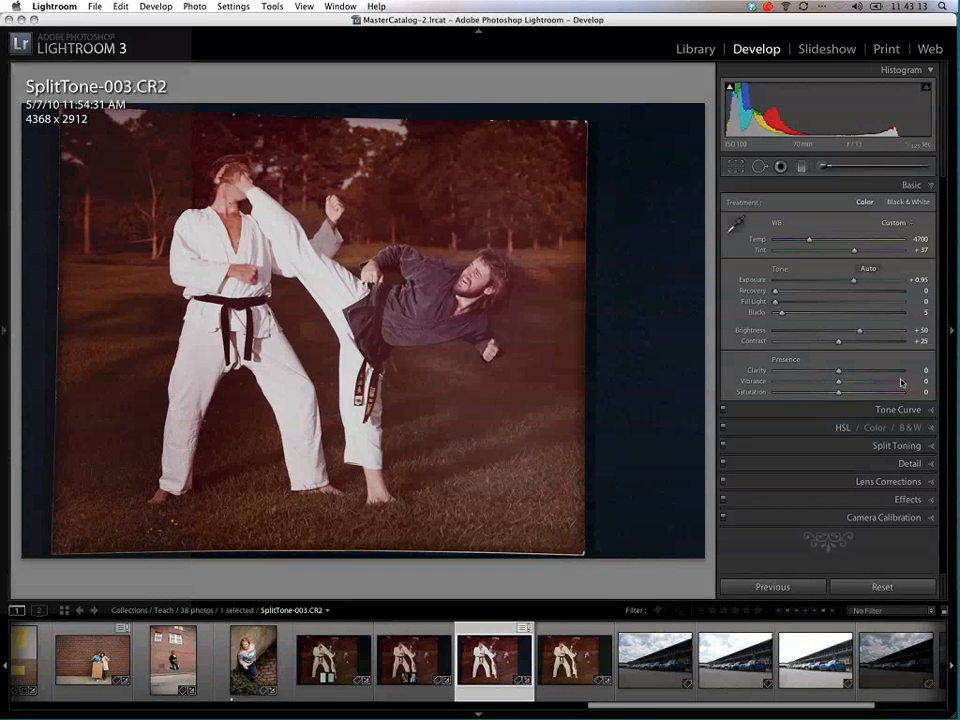
pyautogui.click(928, 445)
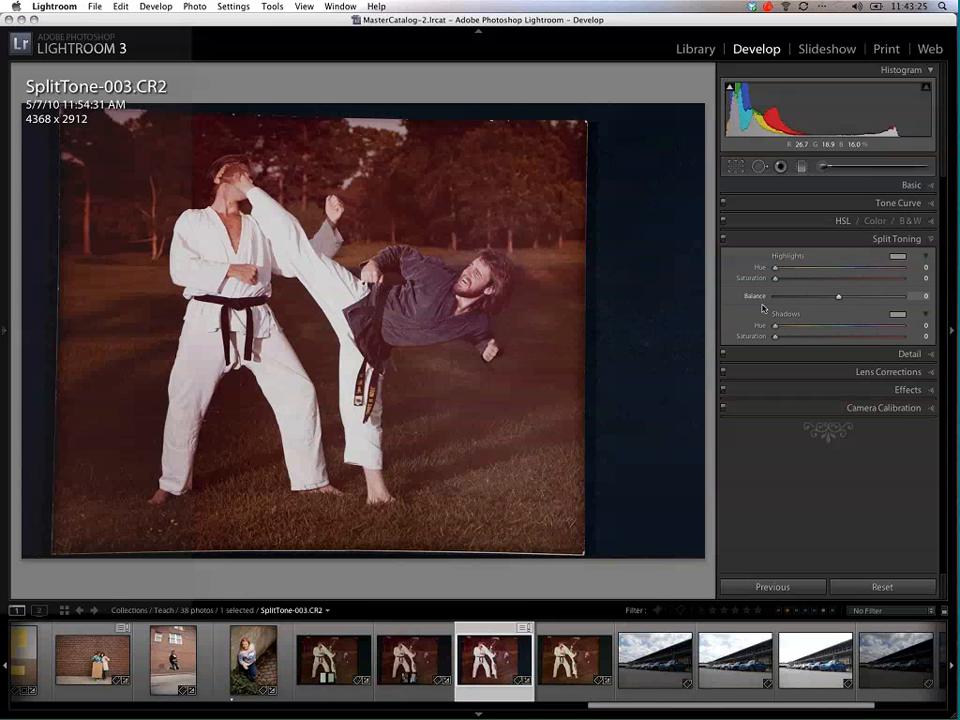
pyautogui.moveTo(776, 327); pyautogui.dragTo(849, 328)
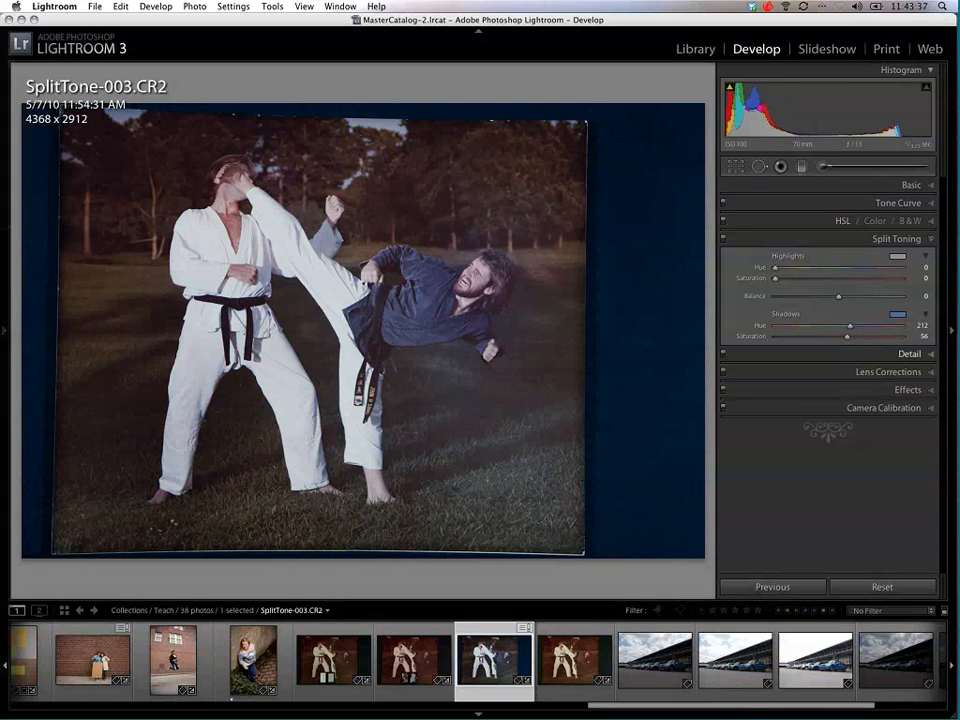
pyautogui.click(872, 338)
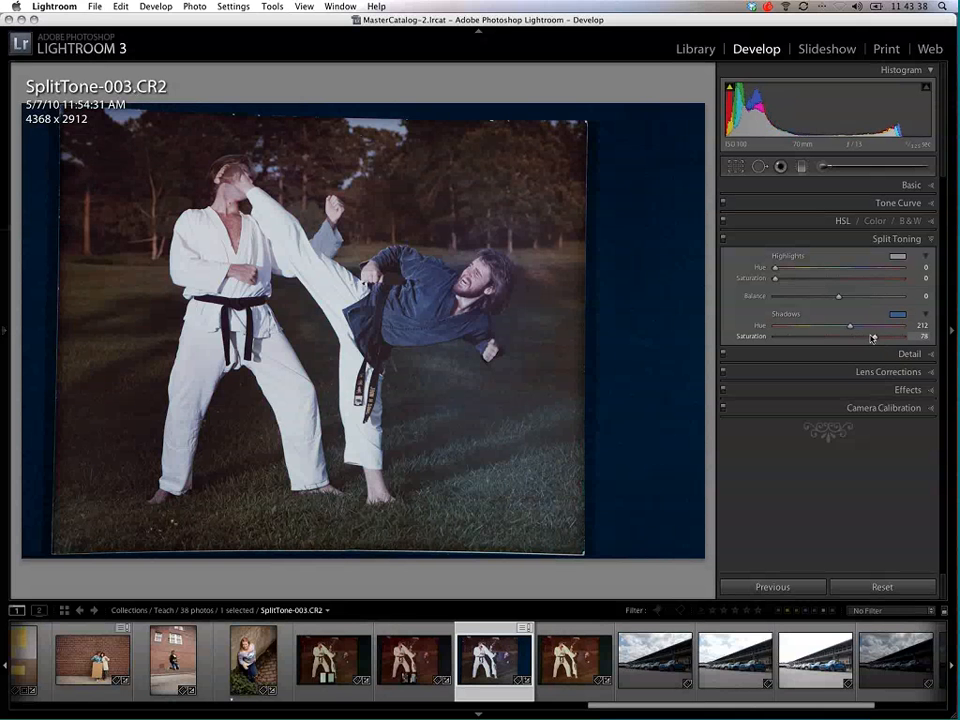
# Step: Refine the karate photo's shadow split tone to hue 219 and saturation 62, and save the result as a snapshot named split
pyautogui.moveTo(866, 339); pyautogui.dragTo(851, 329)
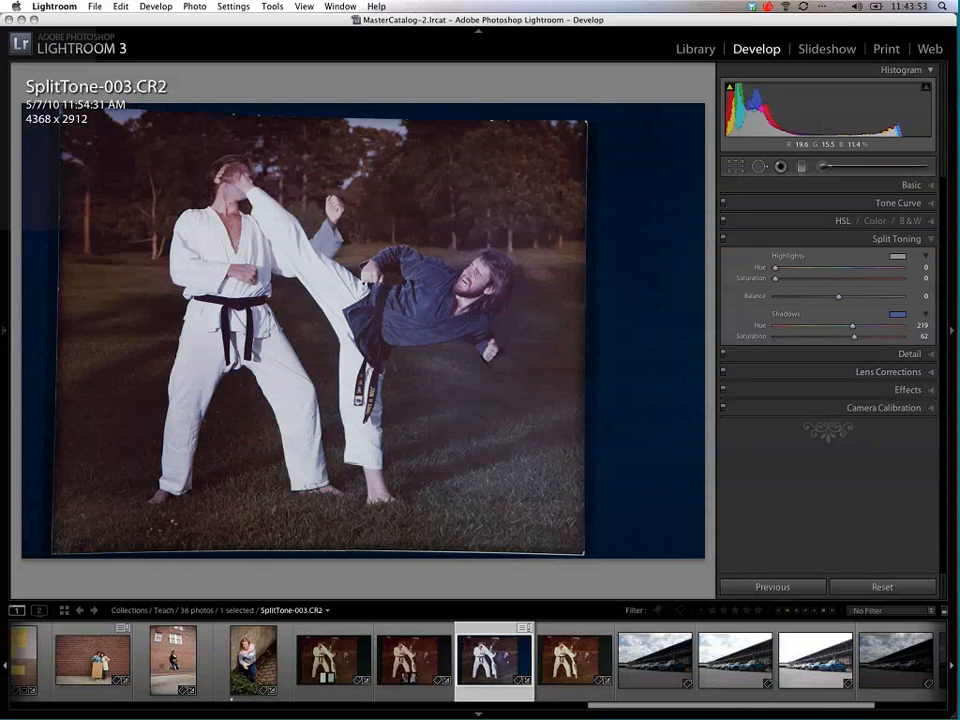
pyautogui.click(4, 331)
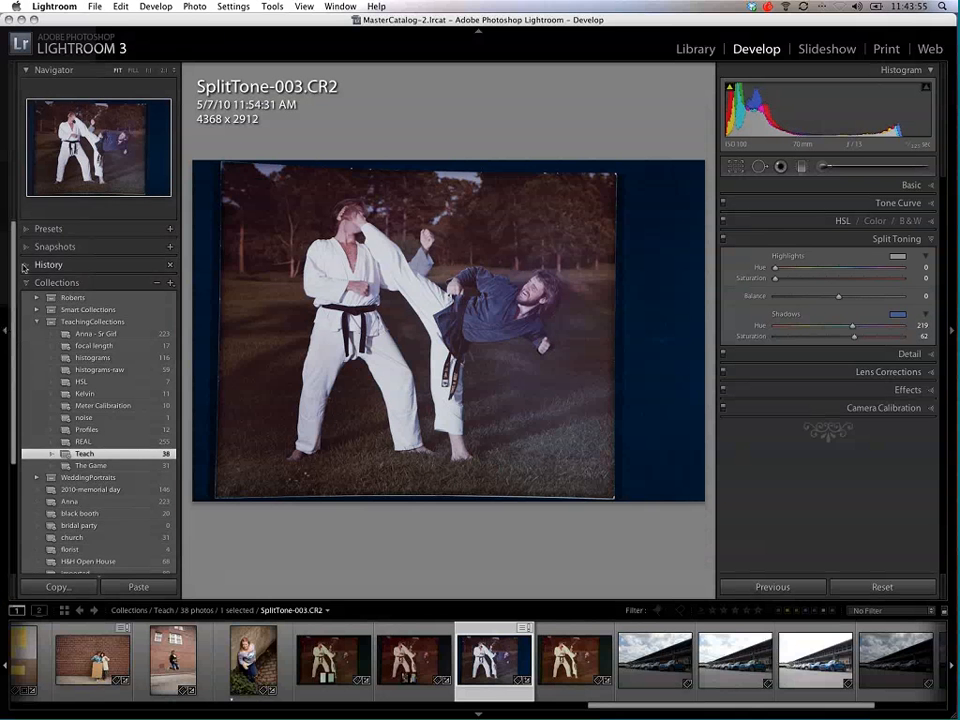
pyautogui.click(23, 267)
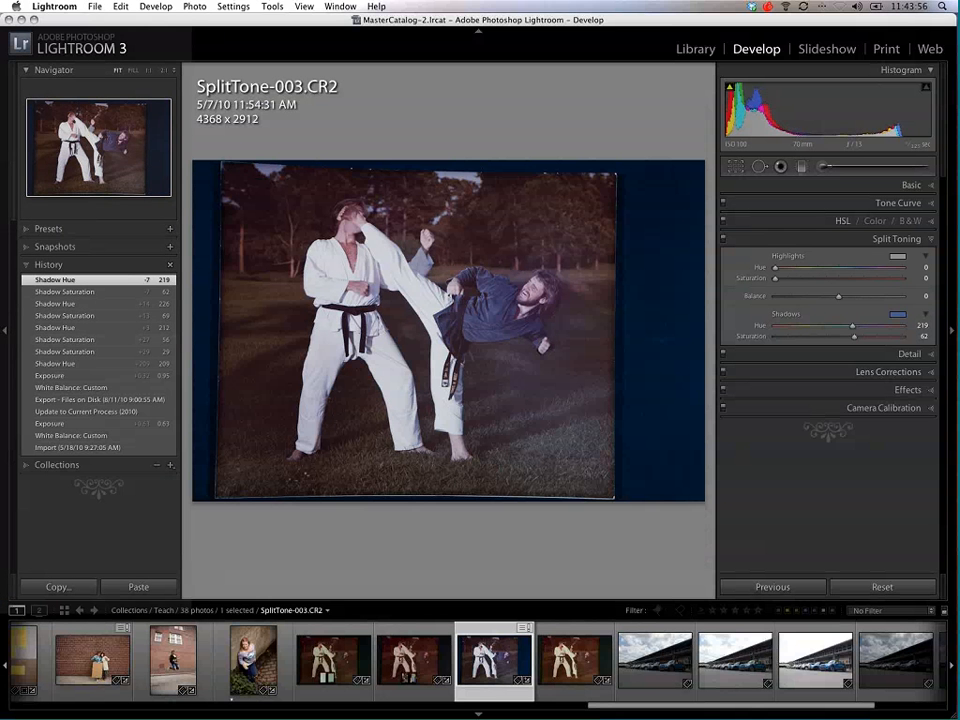
pyautogui.click(154, 262)
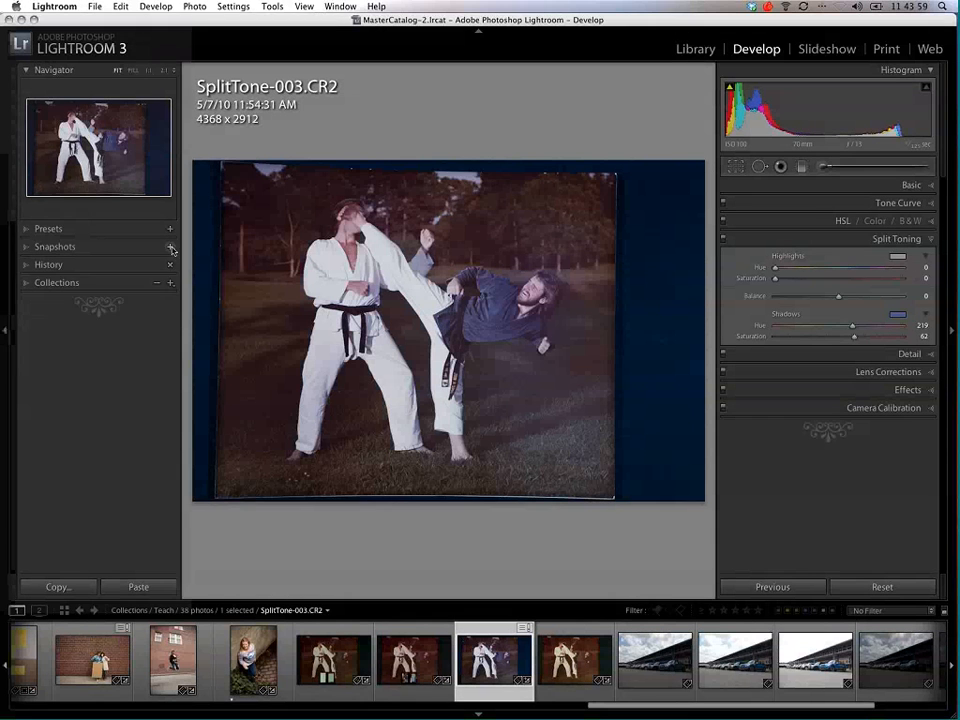
pyautogui.click(171, 248)
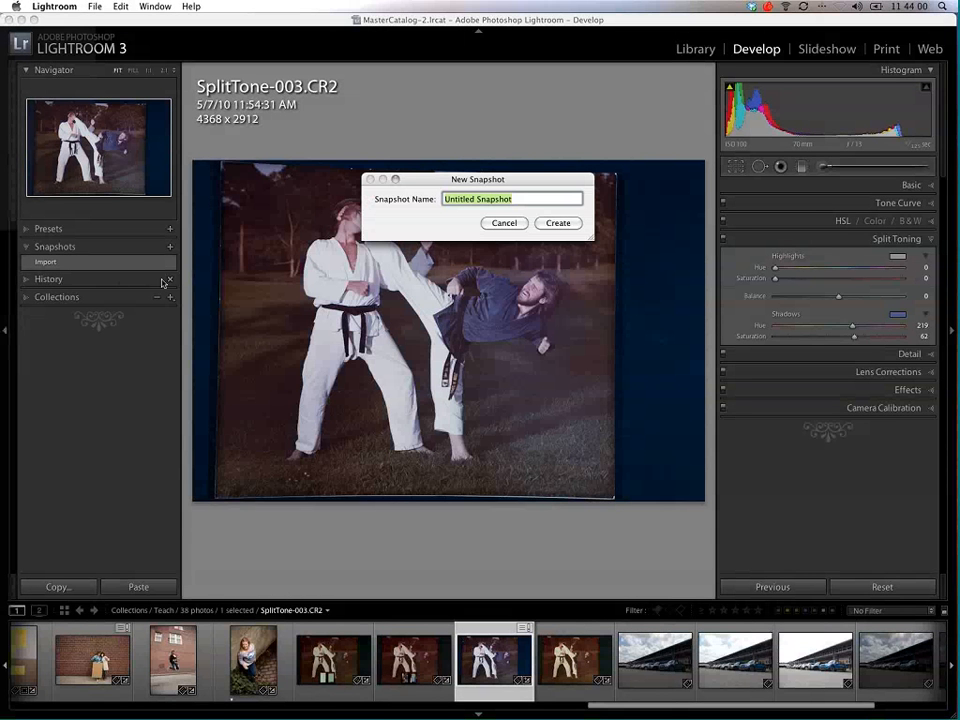
pyautogui.write('s')
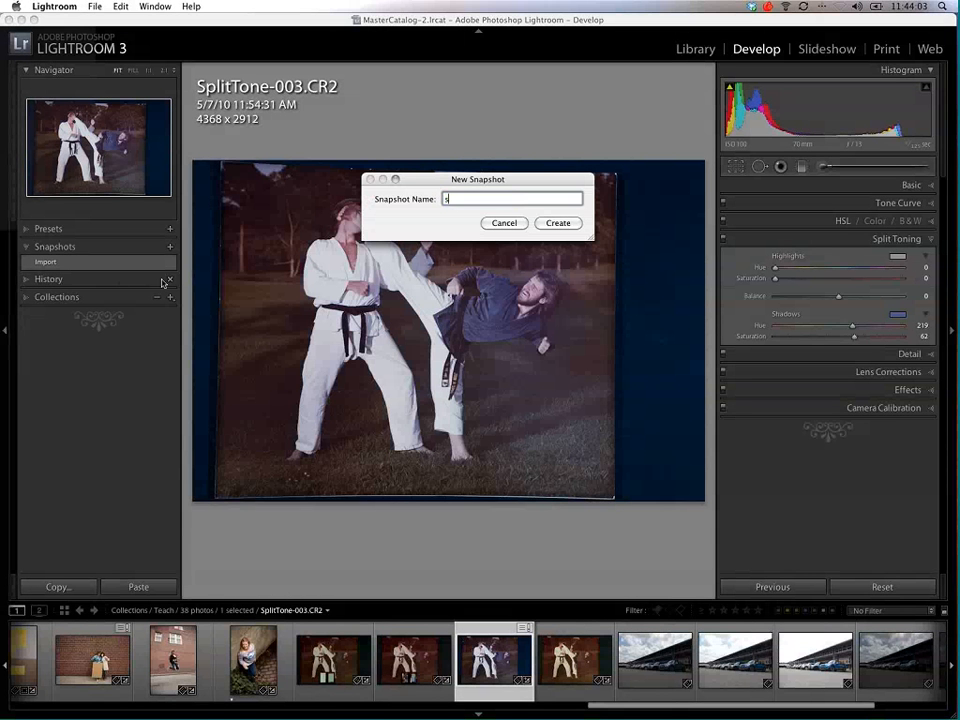
pyautogui.write('plit')
pyautogui.press('Return')
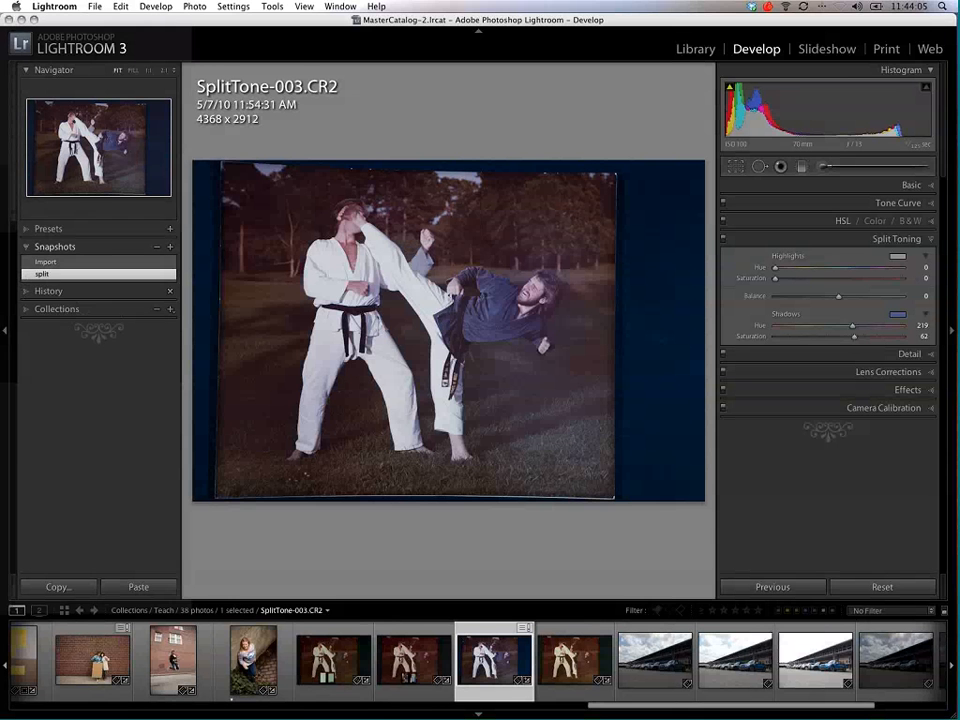
# Step: Return the karate photo to its 0.95 exposure history state and save that state as a snapshot named adk
pyautogui.click(28, 291)
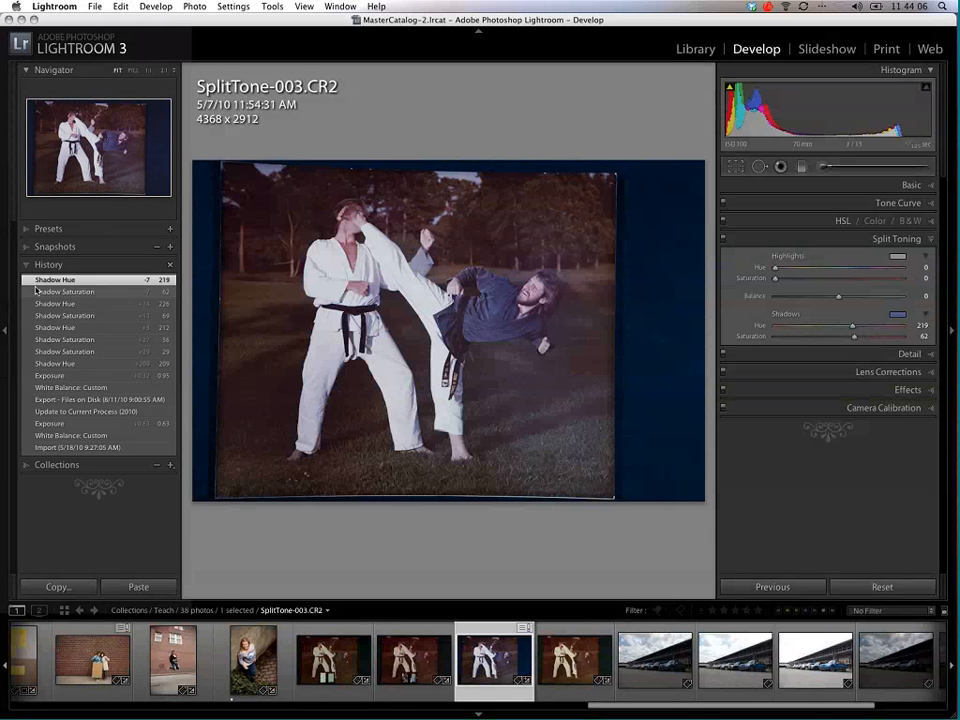
pyautogui.click(75, 376)
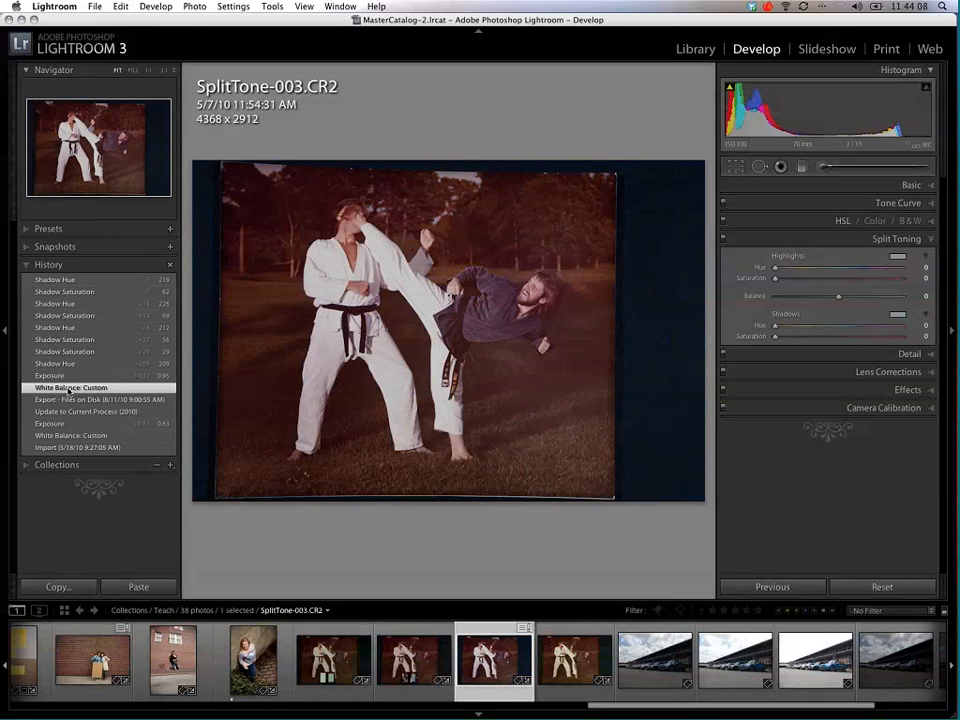
pyautogui.click(172, 250)
pyautogui.click(171, 248)
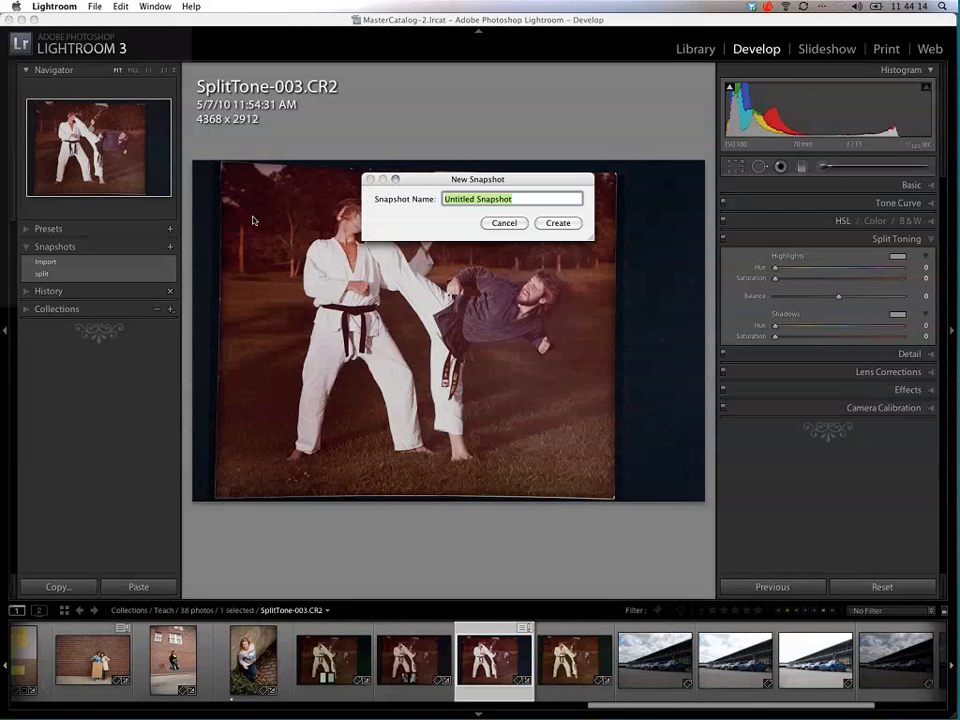
pyautogui.write('adk')
pyautogui.press('Return')
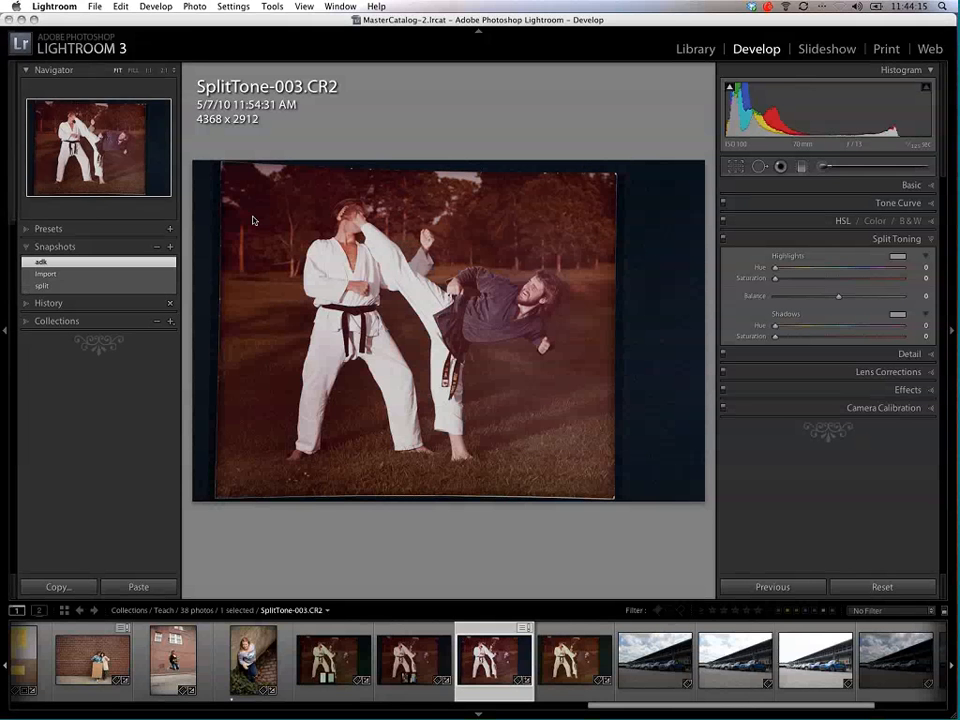
# Step: Compare the karate photo's Import, adk and split snapshots, ending with the split snapshot applied
pyautogui.click(66, 275)
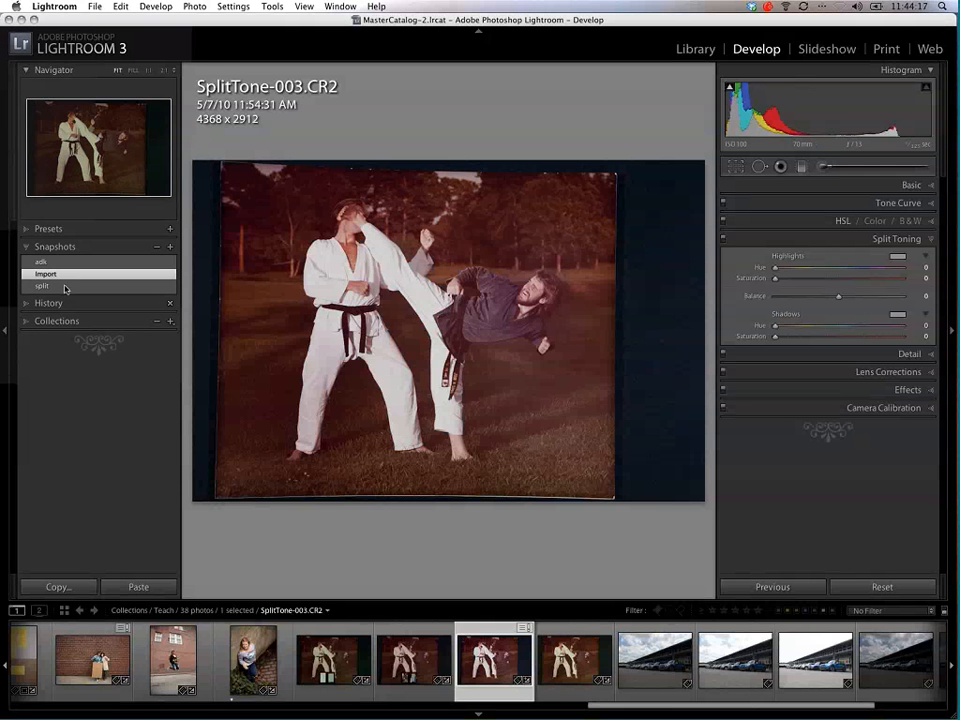
pyautogui.click(59, 262)
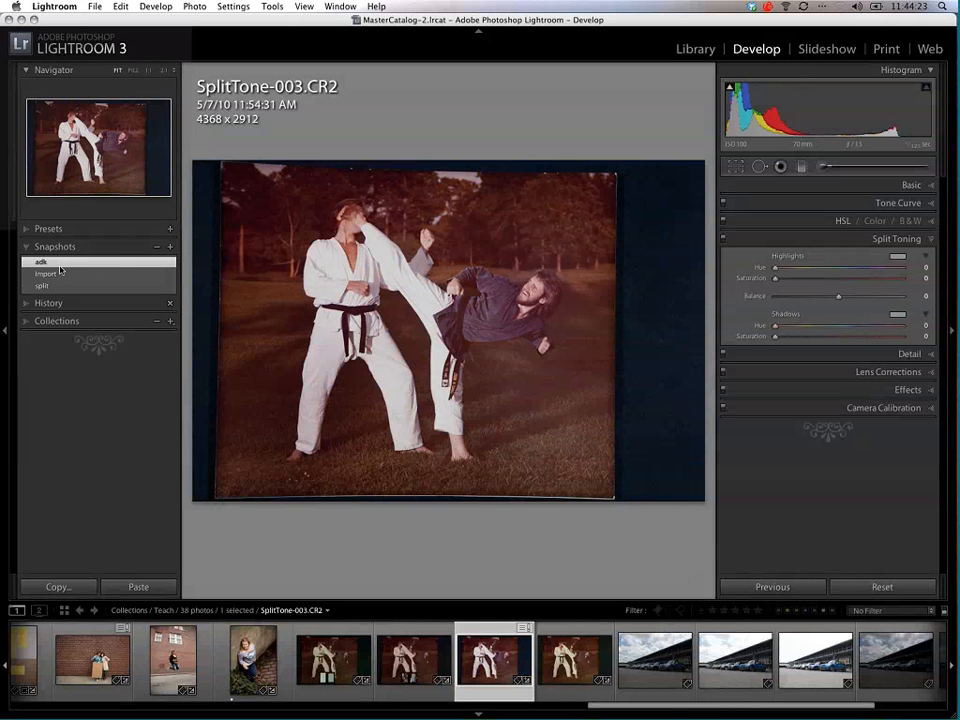
pyautogui.click(66, 287)
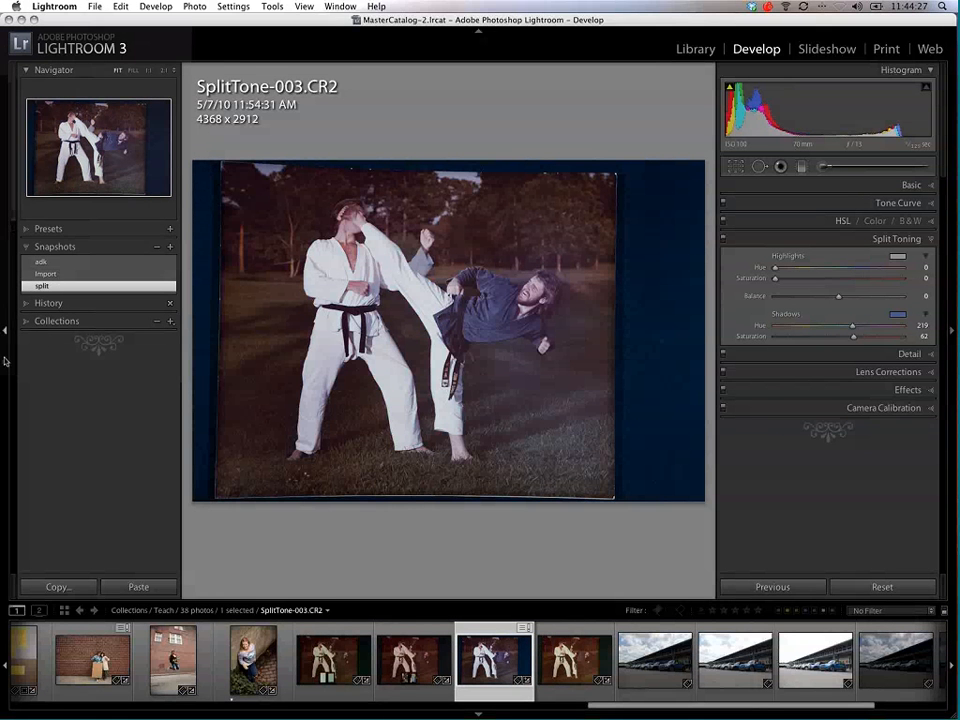
pyautogui.click(45, 262)
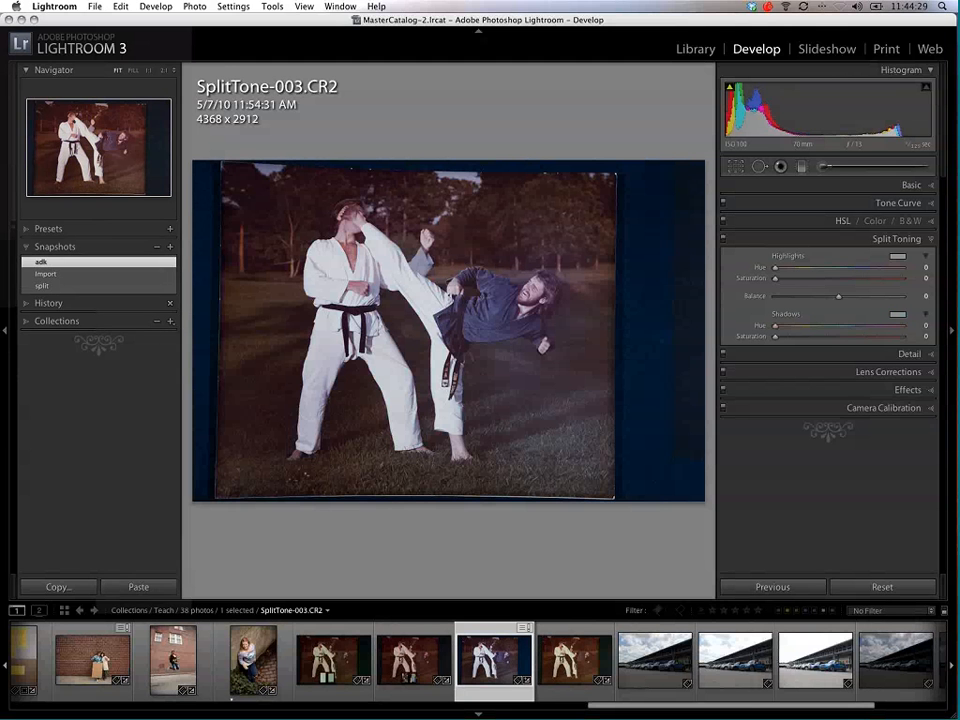
pyautogui.click(77, 287)
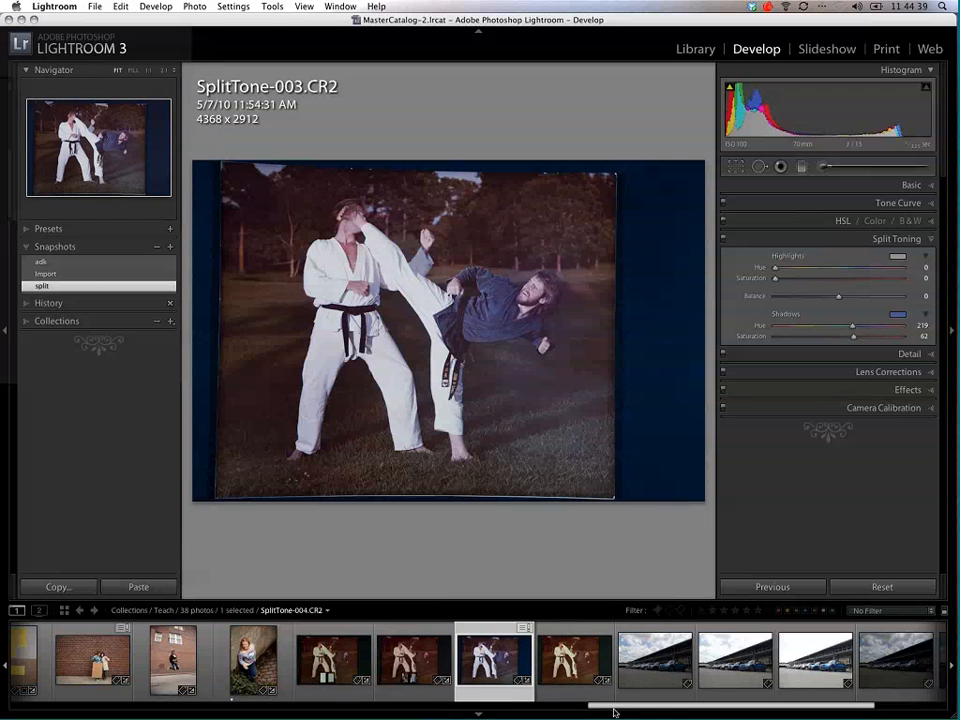
# Step: Open the senior girl collection from TeachingCollections and show the pool photo IMG_9764.CR2
pyautogui.moveTo(615, 709); pyautogui.dragTo(30, 704)
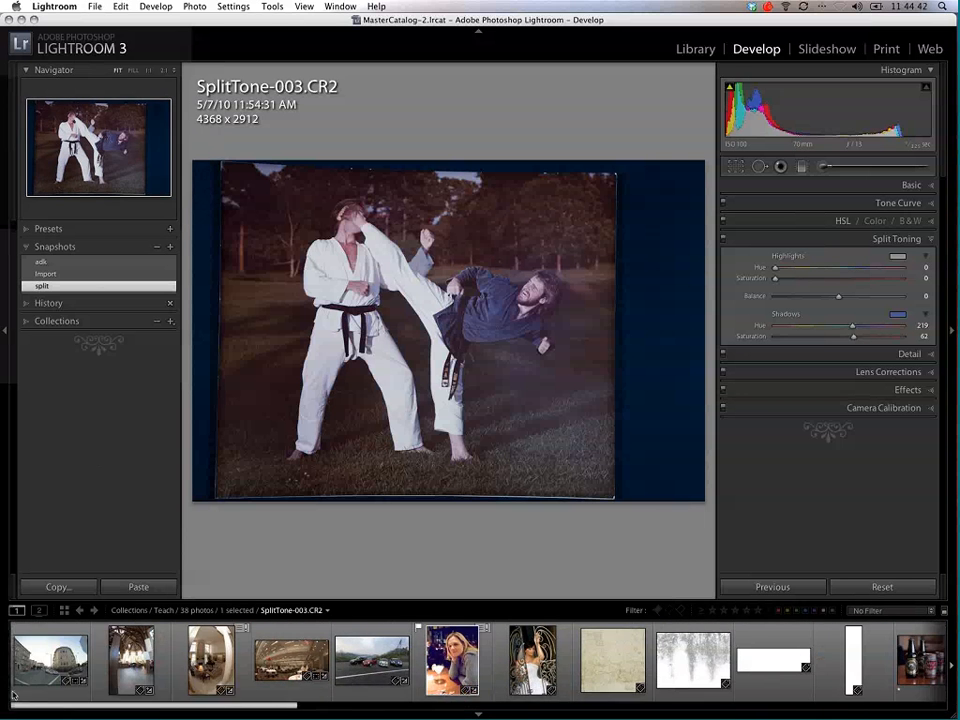
pyautogui.click(27, 247)
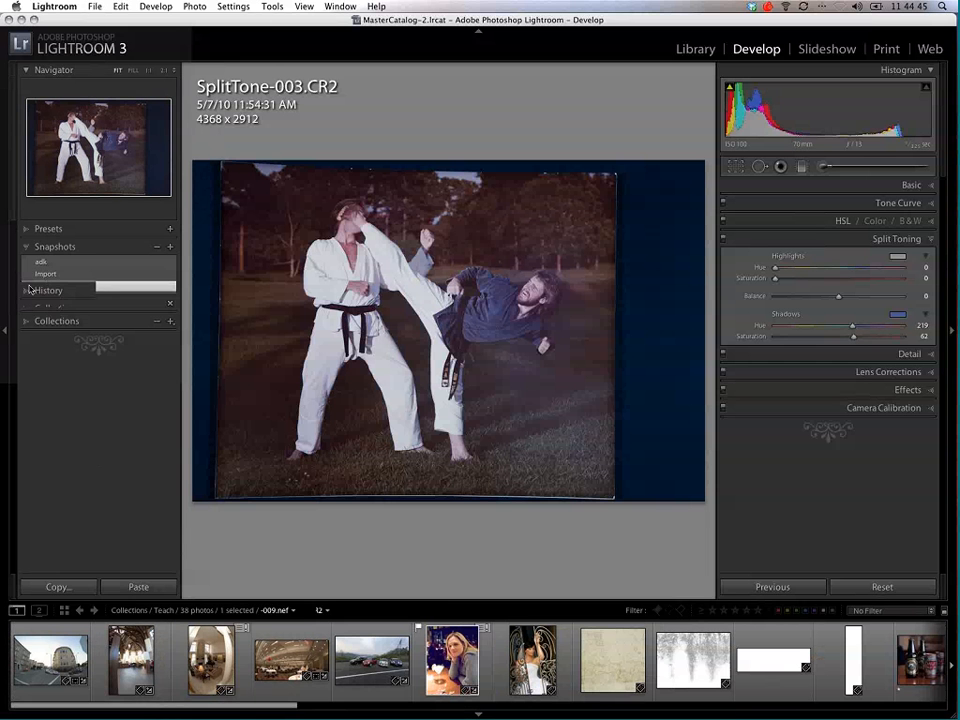
pyautogui.click(25, 286)
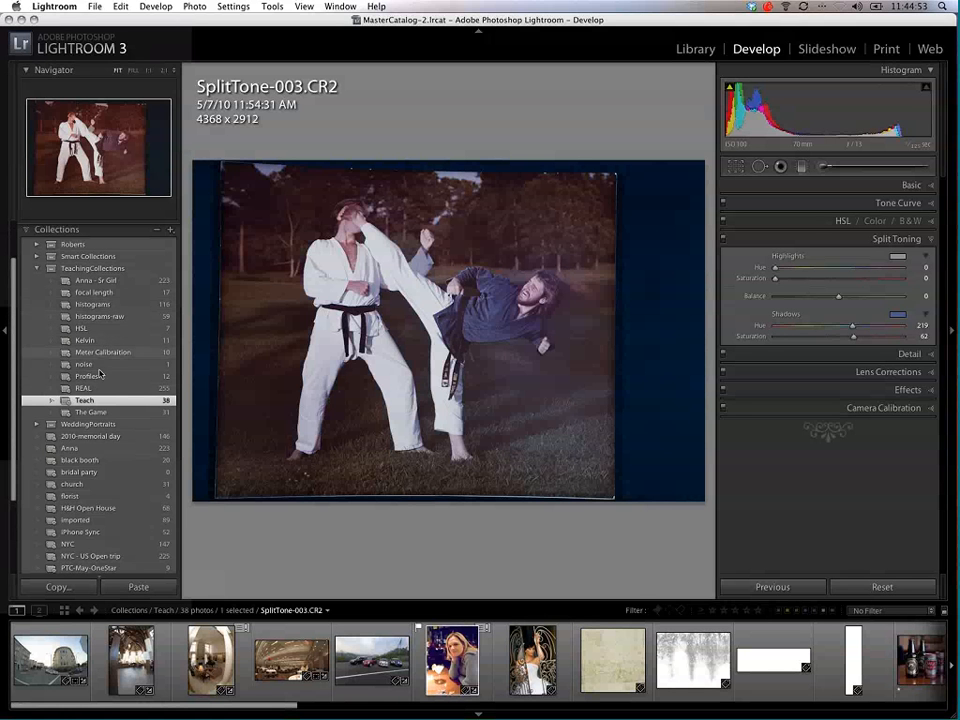
pyautogui.click(103, 283)
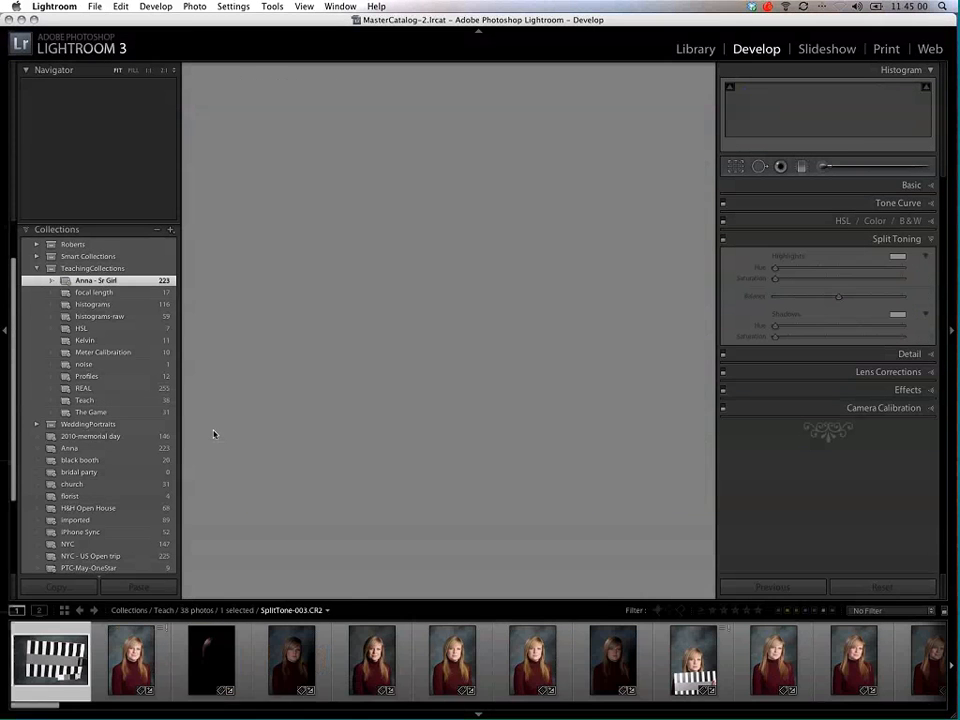
pyautogui.moveTo(32, 706); pyautogui.dragTo(791, 713)
pyautogui.click(424, 651)
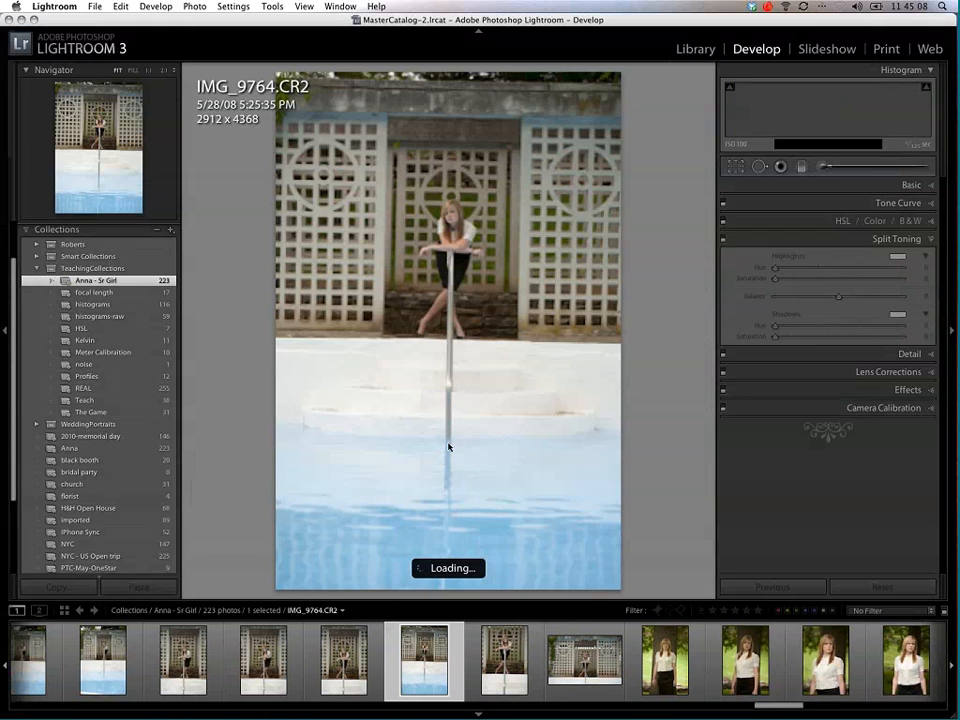
# Step: Try a 4 x 5 / 8 x 10 crop on IMG_9764.CR2, framed horizontally around the girl and the pool steps
pyautogui.click(736, 167)
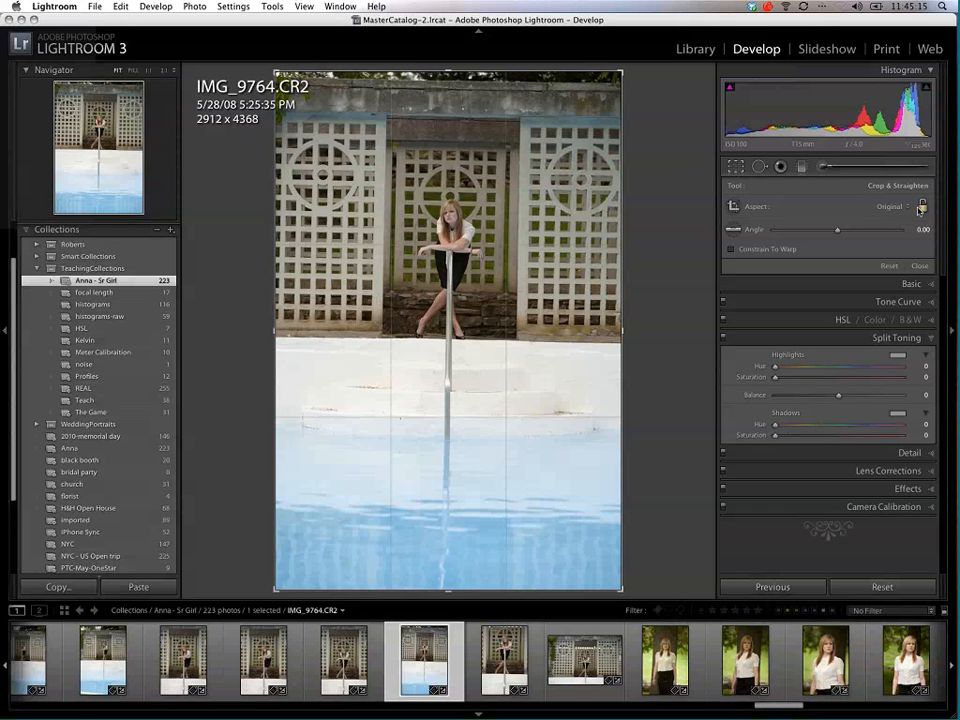
pyautogui.click(900, 207)
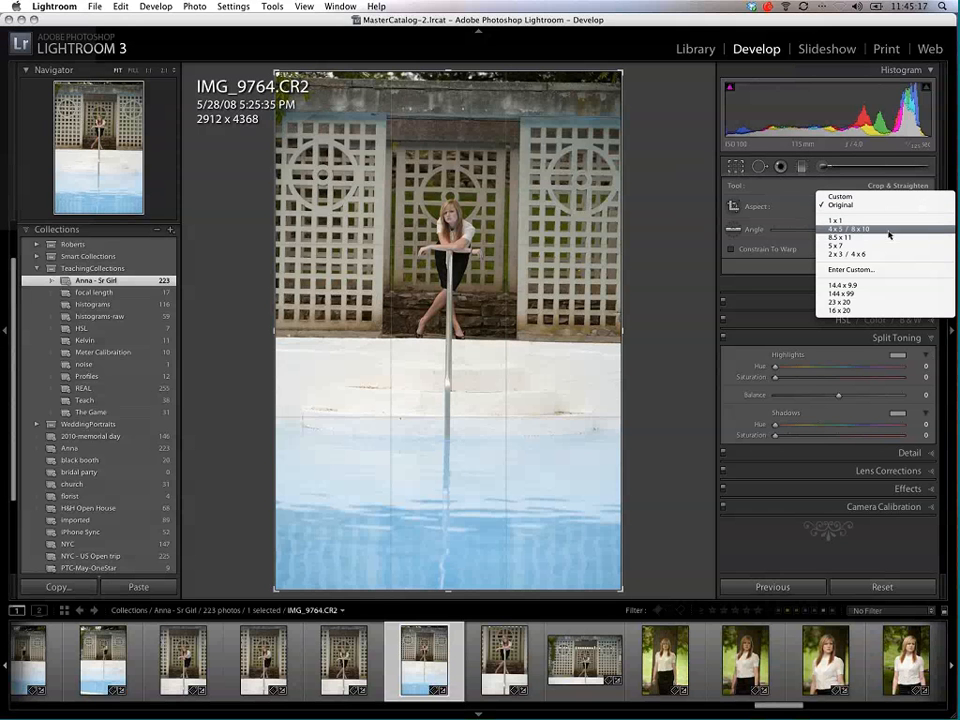
pyautogui.click(888, 230)
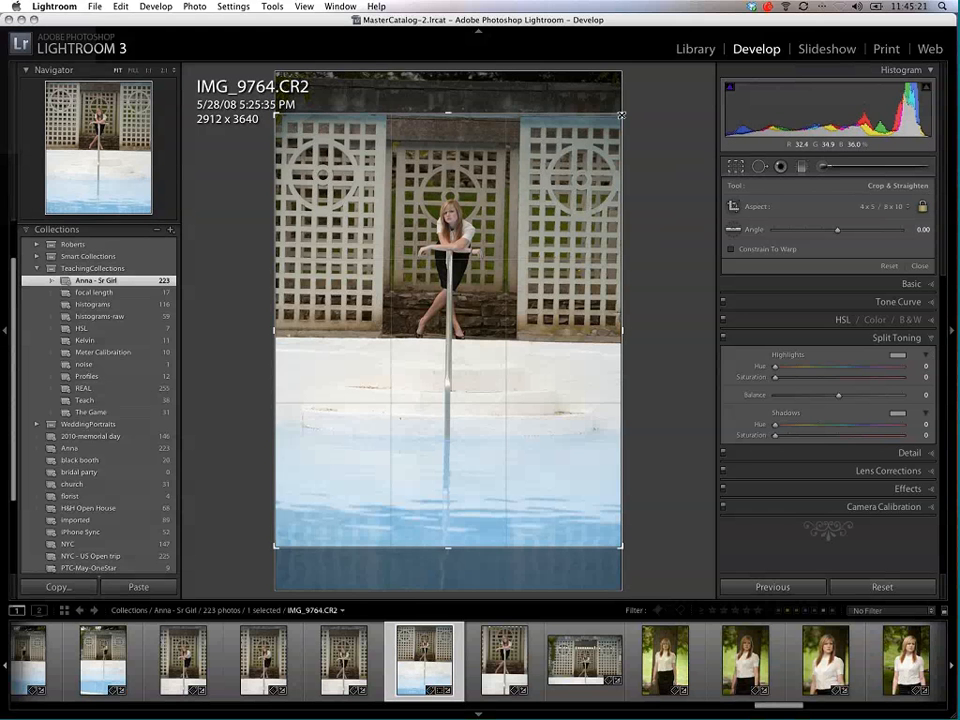
pyautogui.moveTo(621, 115); pyautogui.dragTo(481, 305)
pyautogui.moveTo(573, 487); pyautogui.dragTo(676, 466)
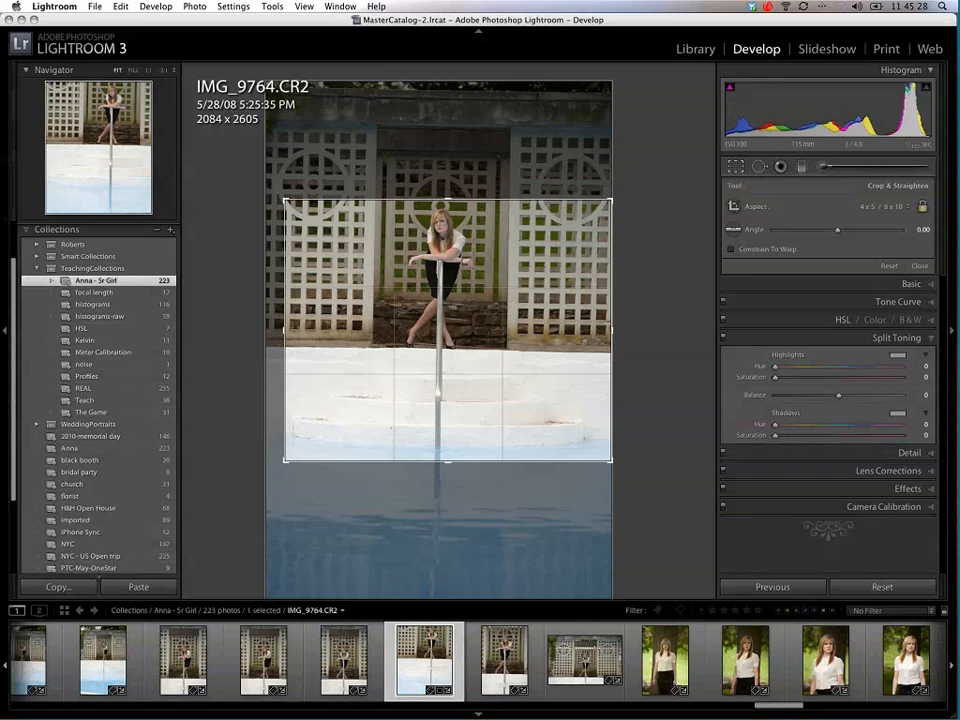
pyautogui.moveTo(286, 463); pyautogui.dragTo(328, 463)
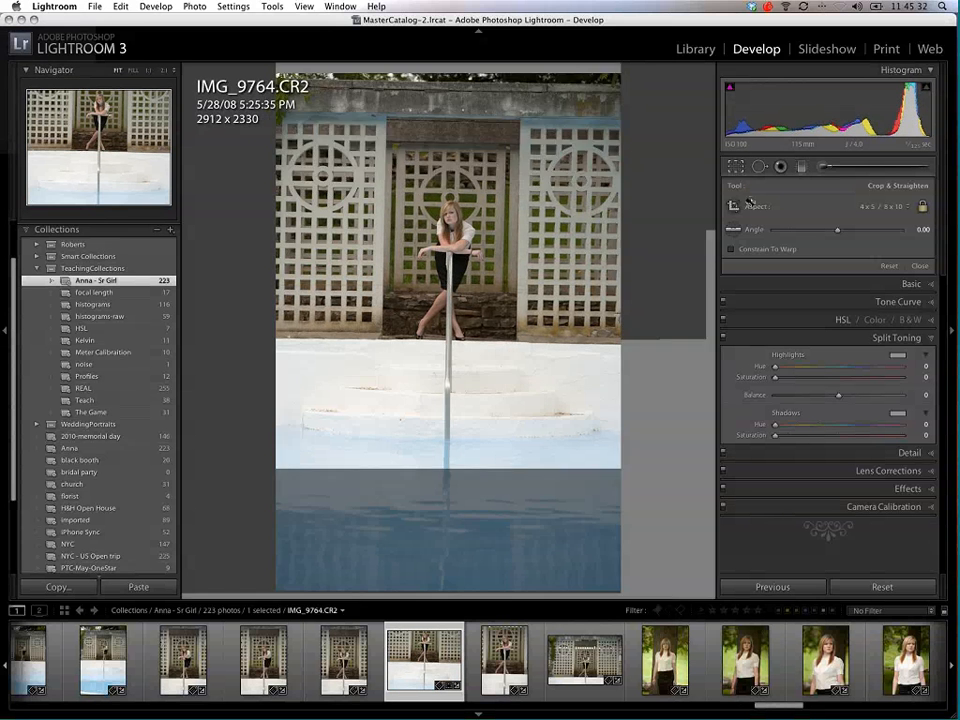
# Step: Turn the crop frame vertical, reposition the photo within it, and reset the crop to the original frame
pyautogui.press('x')
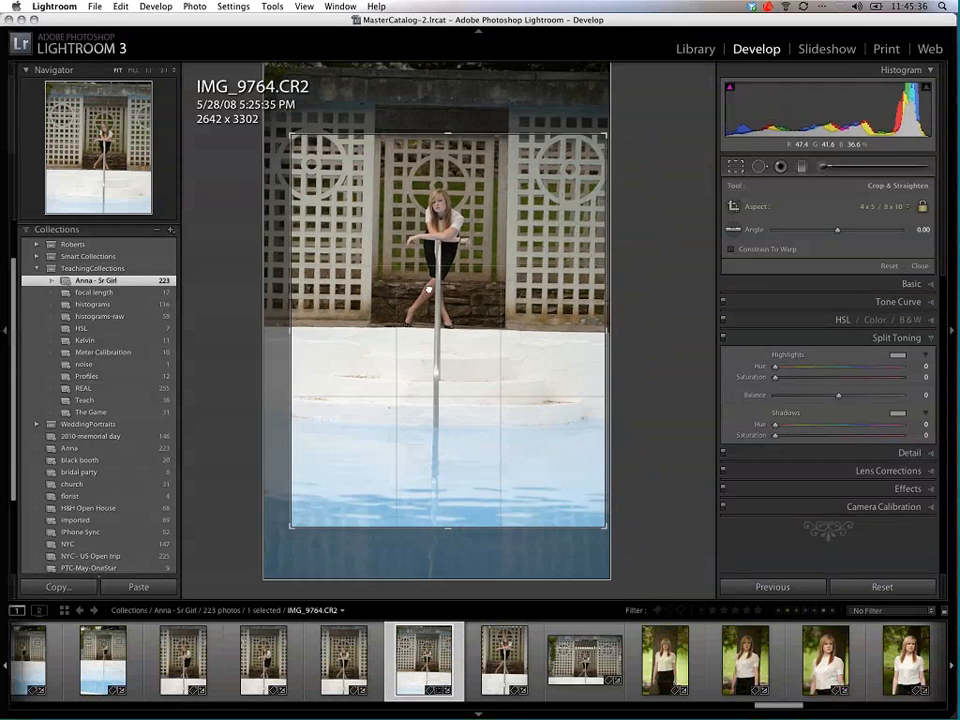
pyautogui.moveTo(428, 289); pyautogui.dragTo(435, 293)
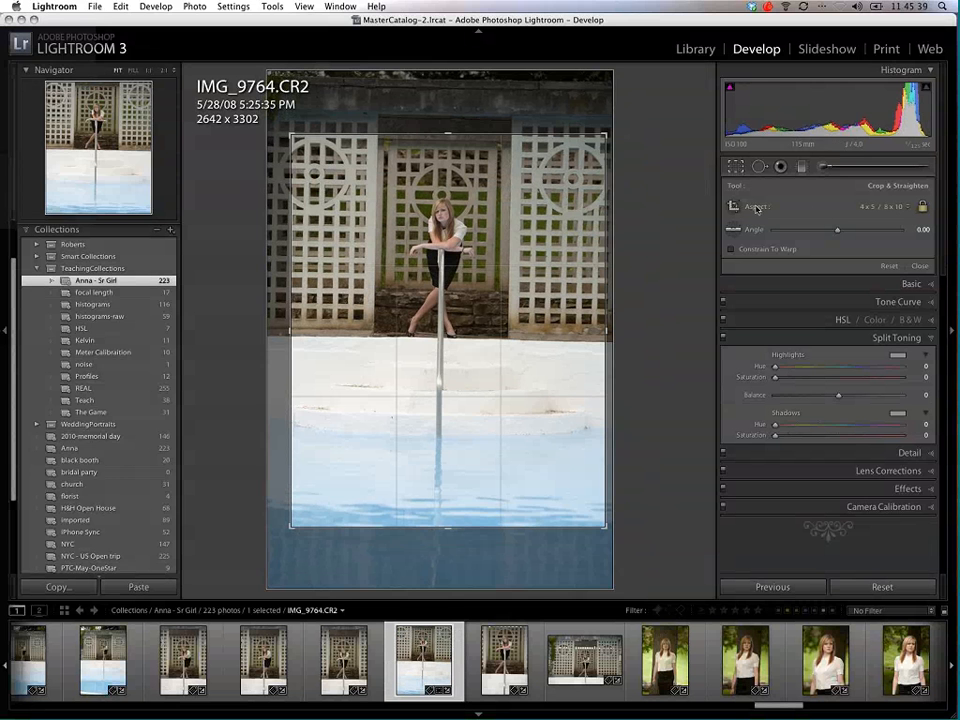
pyautogui.rightClick(446, 200)
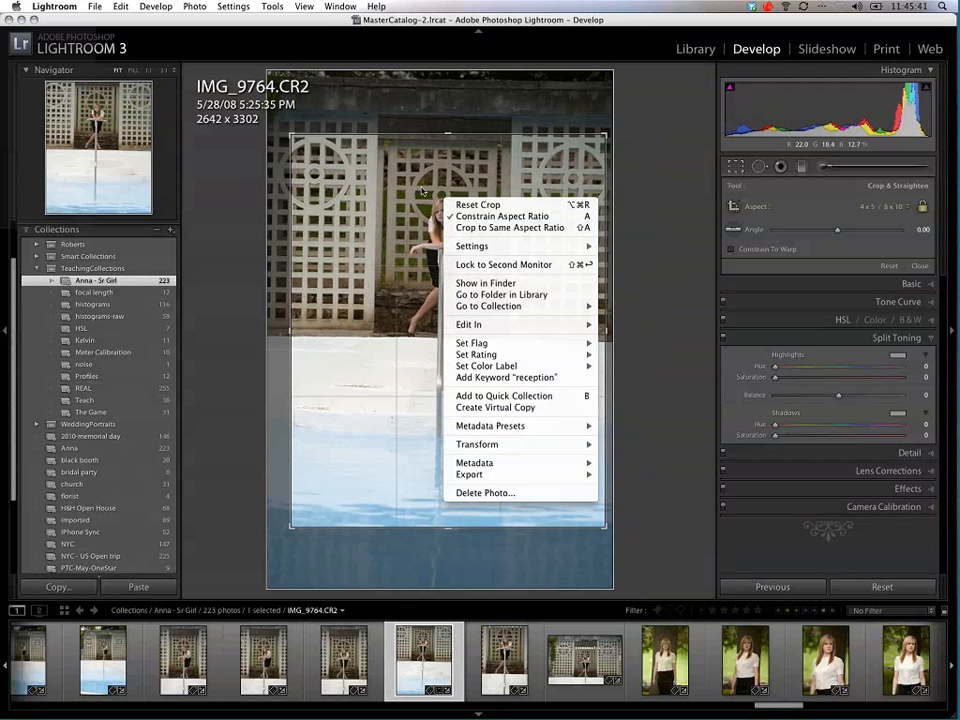
pyautogui.click(477, 205)
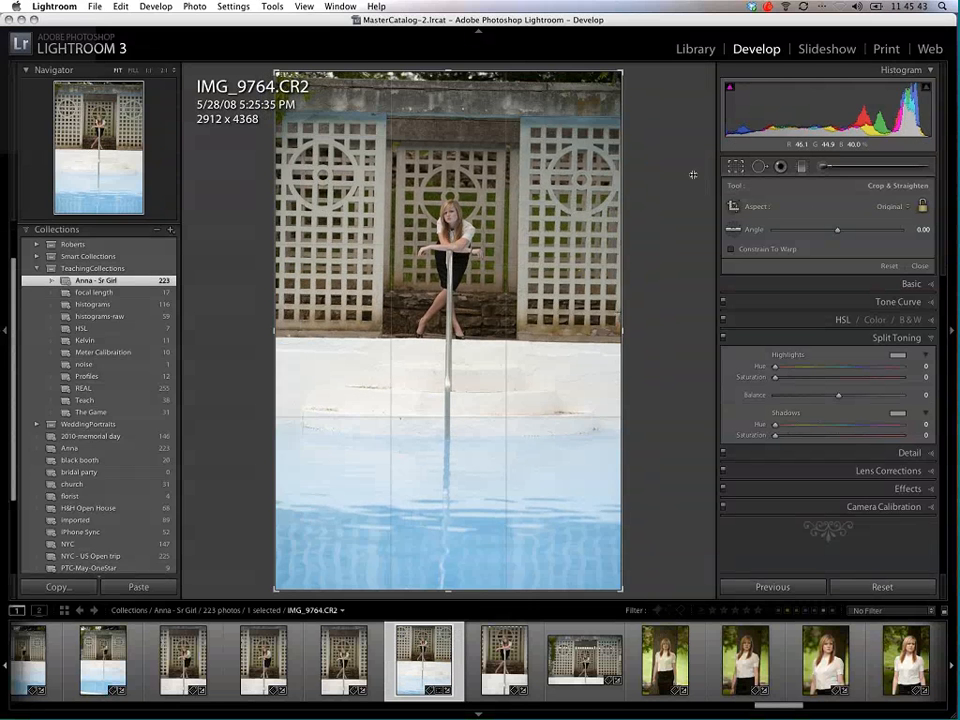
# Step: Heal the two white spots on the concrete wall above the lattice using Spot Removal with brush size 43
pyautogui.click(759, 167)
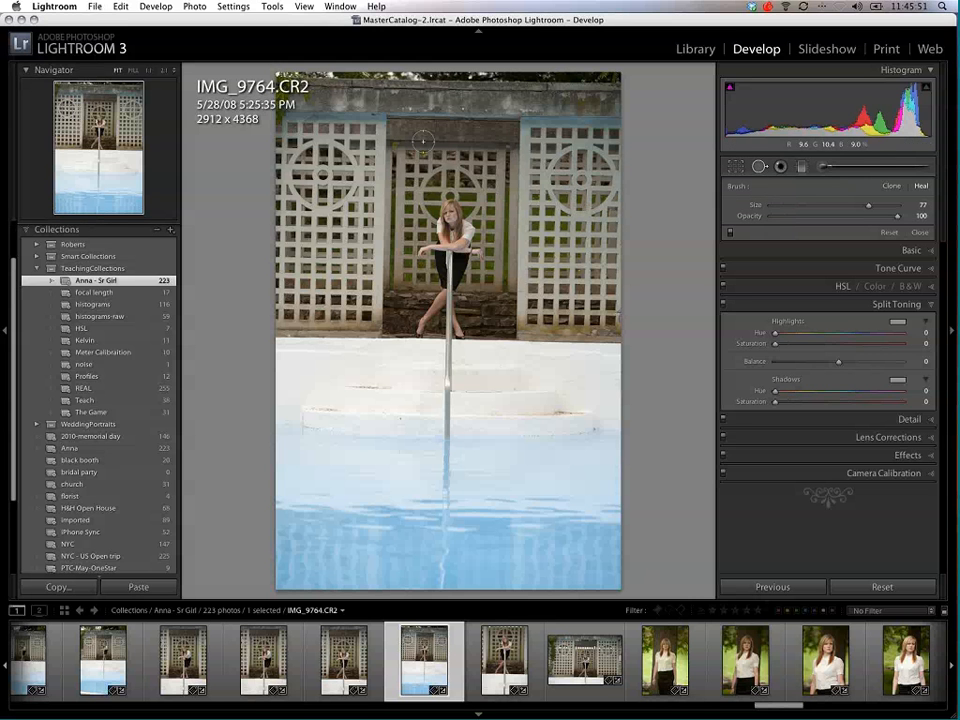
pyautogui.click(149, 71)
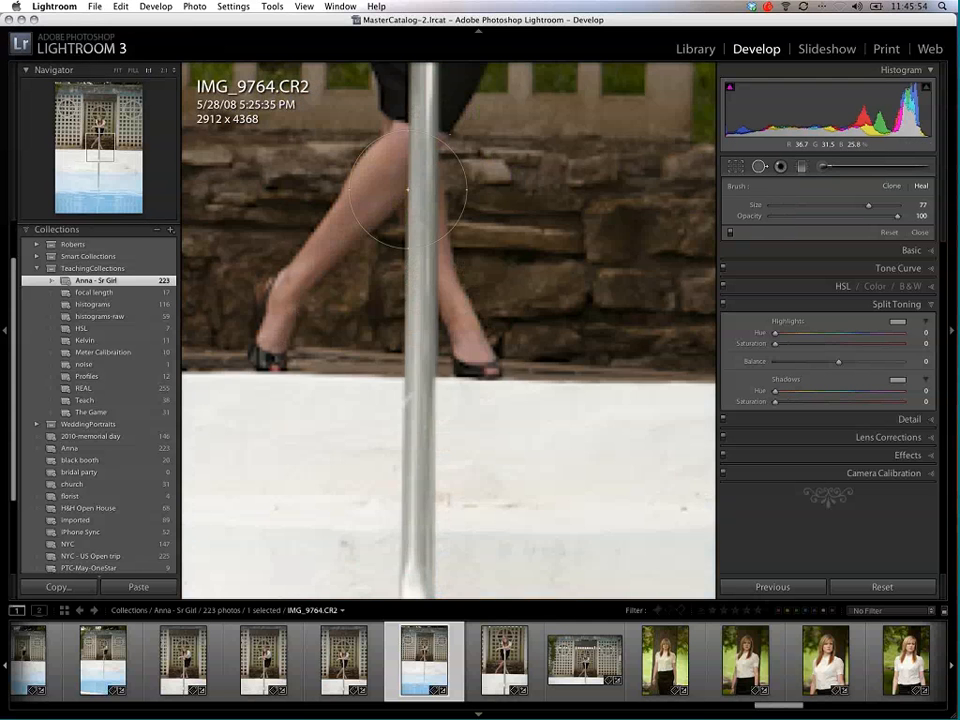
pyautogui.moveTo(476, 100); pyautogui.dragTo(495, 491)
pyautogui.moveTo(490, 106); pyautogui.dragTo(510, 491)
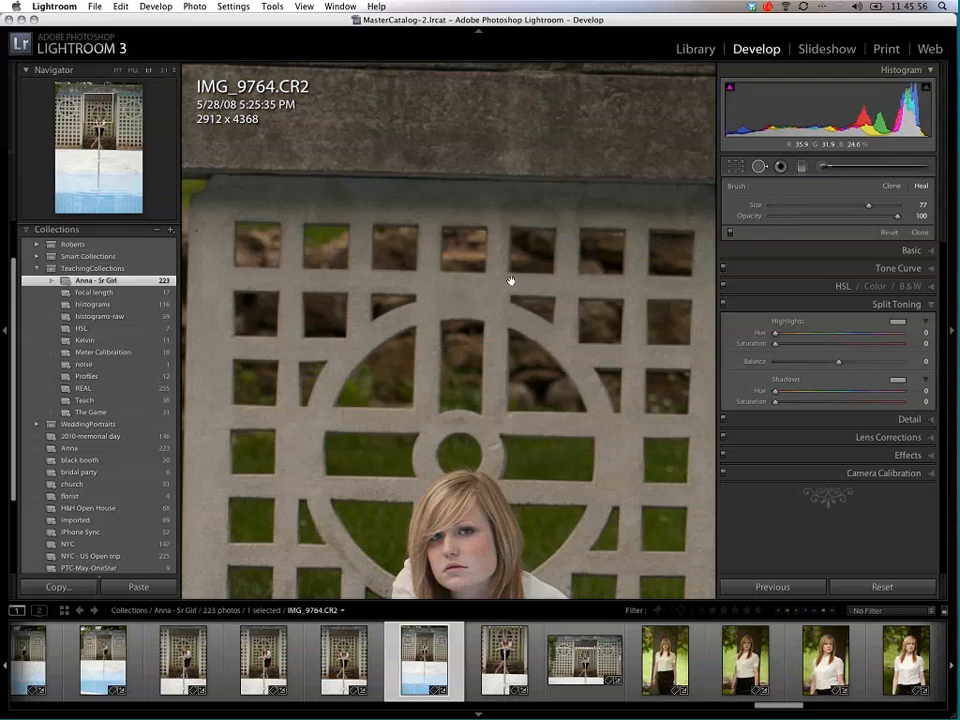
pyautogui.moveTo(492, 198)
pyautogui.mouseDown()
pyautogui.moveTo(507, 296)
pyautogui.moveTo(507, 476)
pyautogui.mouseUp()
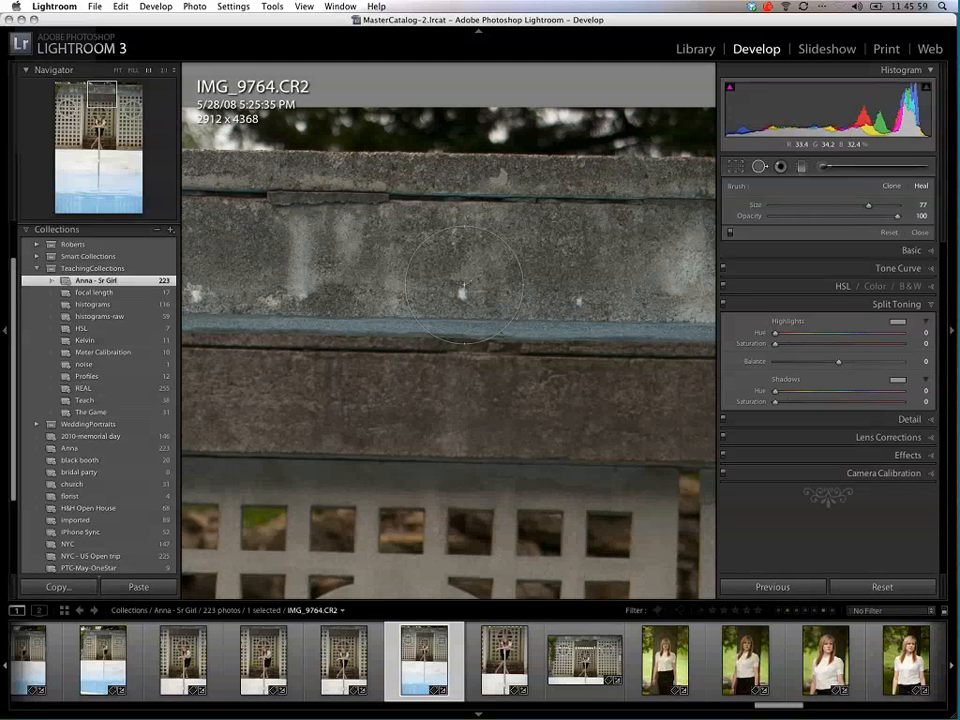
pyautogui.moveTo(868, 205); pyautogui.dragTo(826, 206)
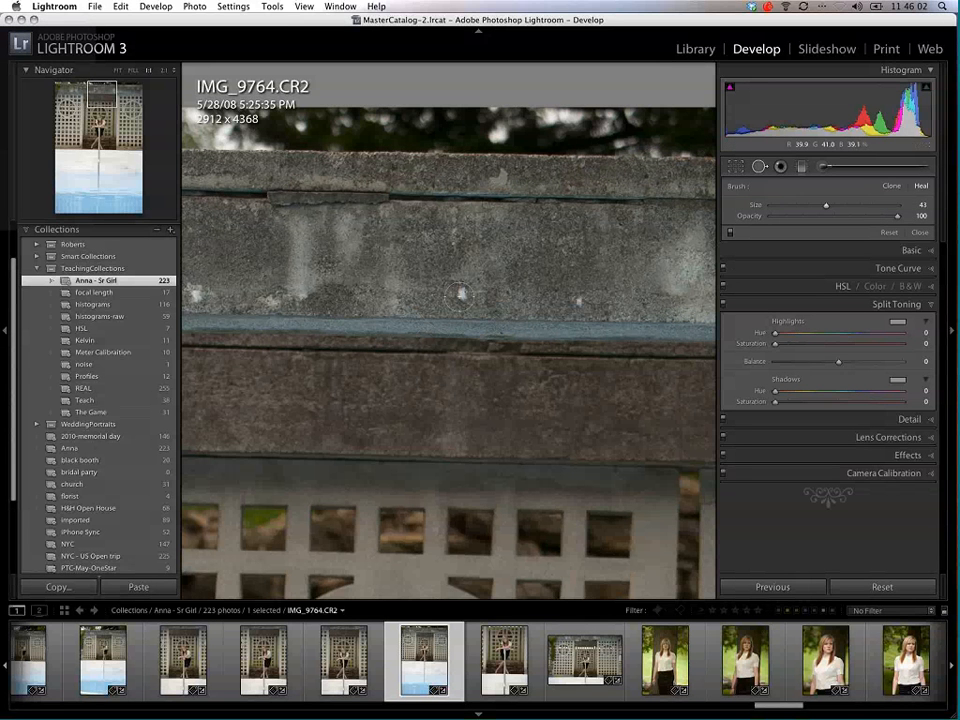
pyautogui.moveTo(462, 292); pyautogui.dragTo(519, 260)
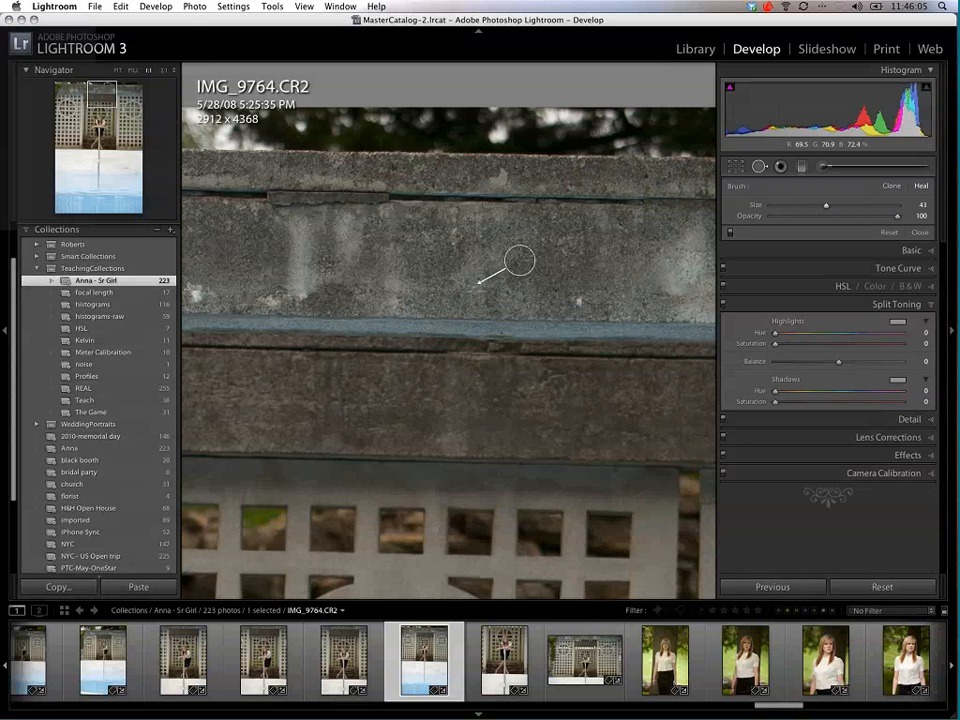
pyautogui.moveTo(578, 296); pyautogui.dragTo(568, 246)
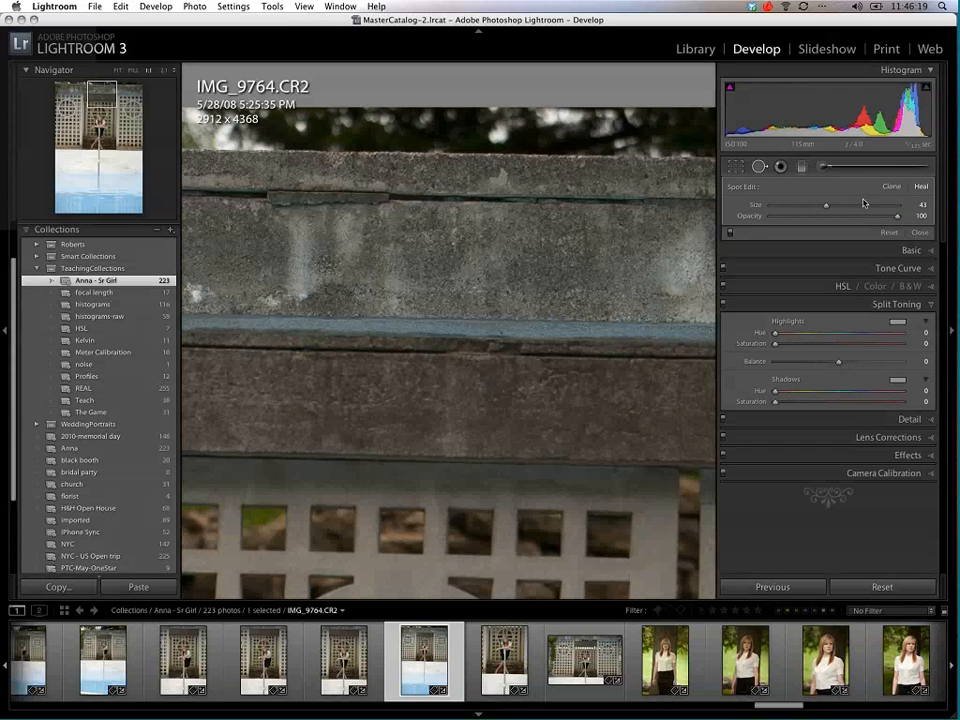
pyautogui.click(576, 298)
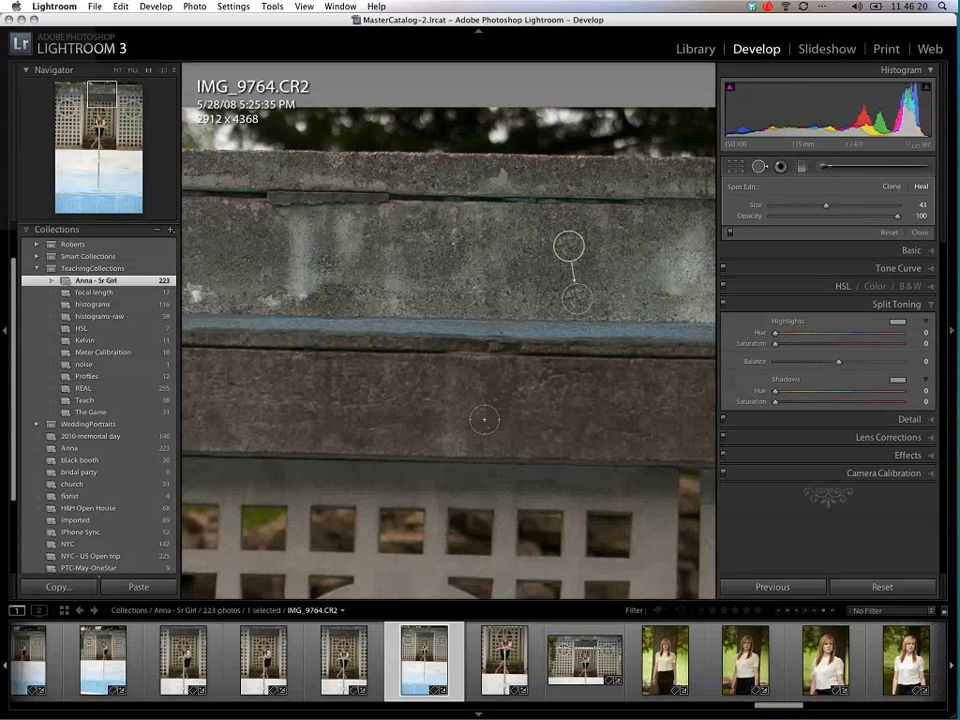
# Step: Try a cloned patch and a repositioned heal spot on the concrete wall, resetting all spot edits after each trial
pyautogui.click(891, 187)
pyautogui.moveTo(302, 291)
pyautogui.mouseDown()
pyautogui.moveTo(432, 237)
pyautogui.moveTo(300, 296)
pyautogui.mouseUp()
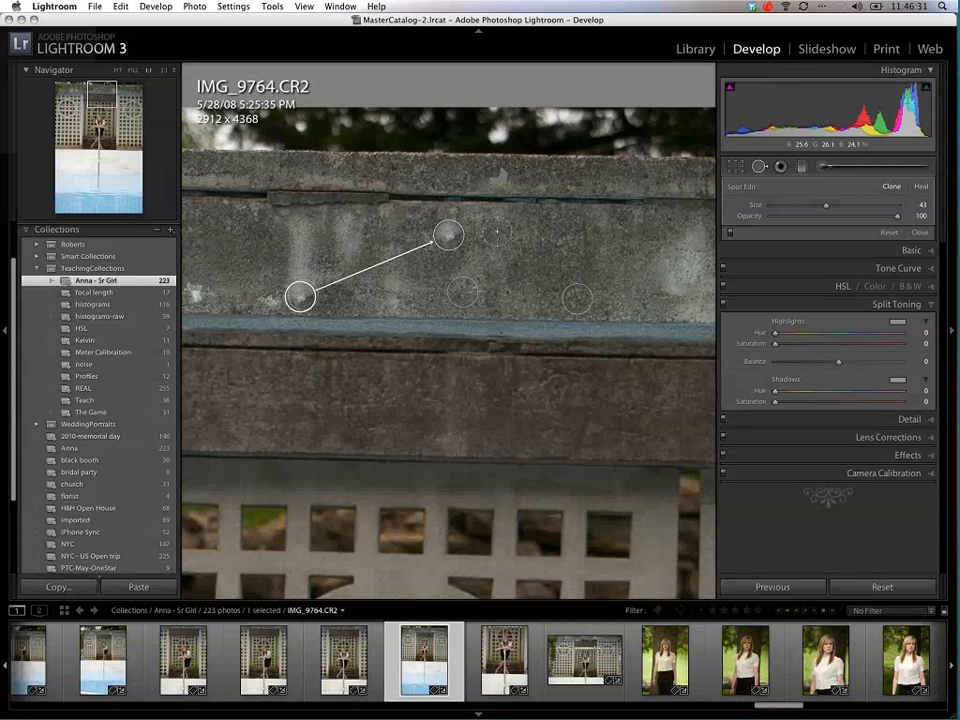
pyautogui.click(889, 232)
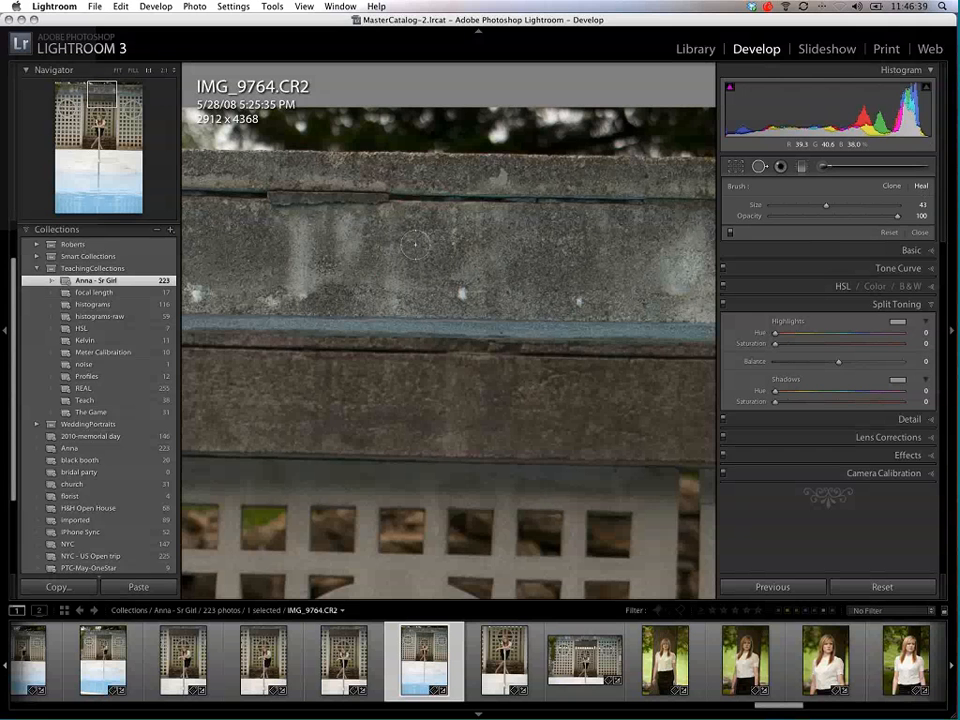
pyautogui.moveTo(415, 243)
pyautogui.mouseDown()
pyautogui.moveTo(315, 279)
pyautogui.moveTo(303, 293)
pyautogui.mouseUp()
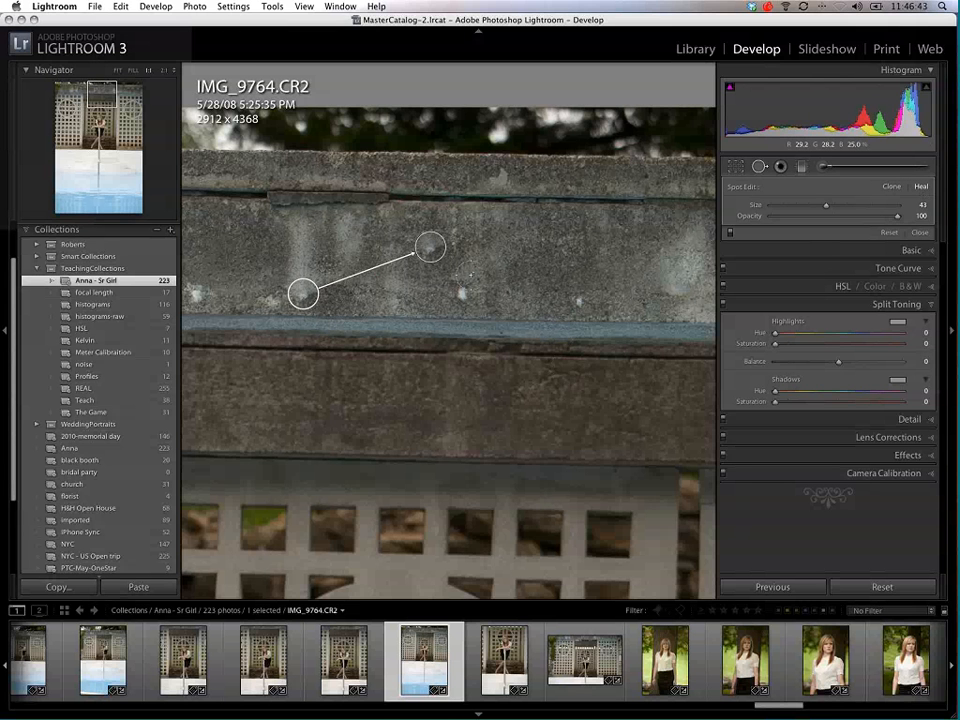
pyautogui.click(888, 233)
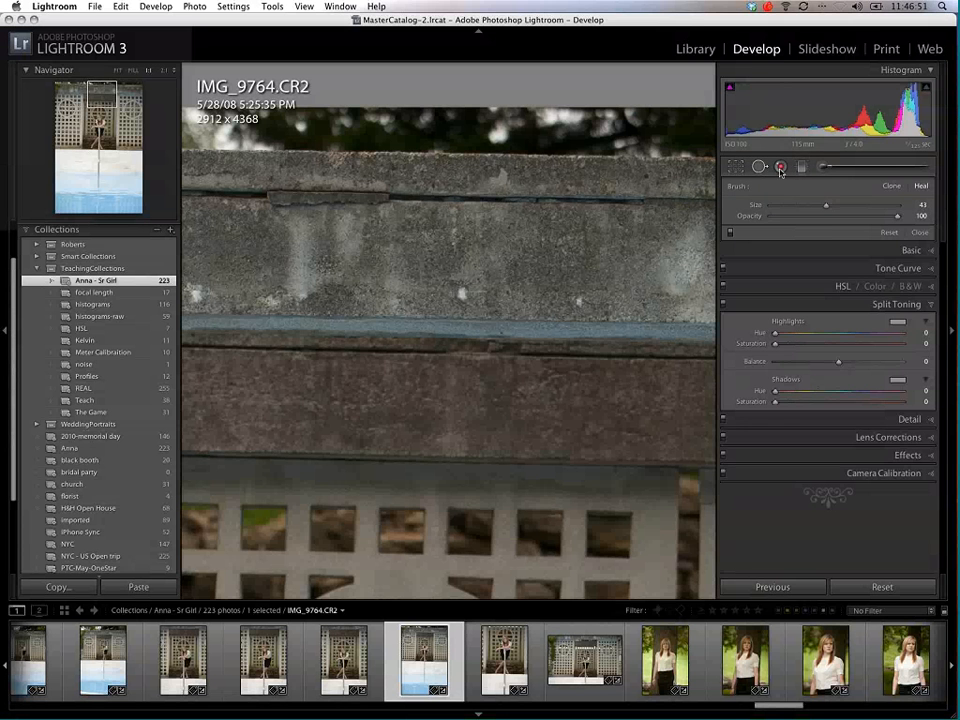
pyautogui.click(781, 168)
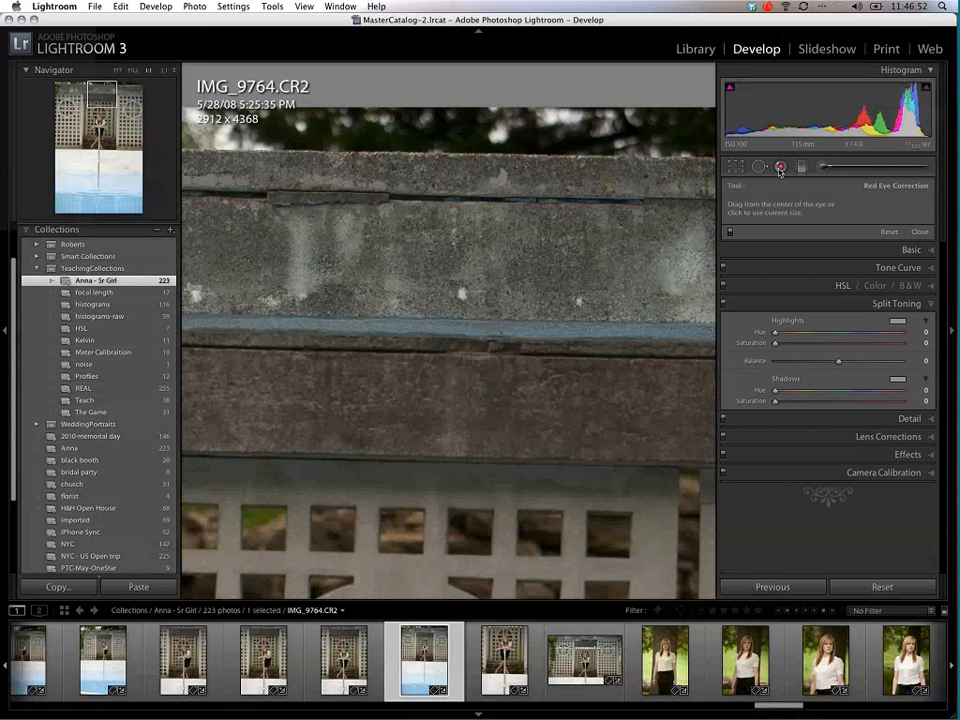
pyautogui.click(776, 170)
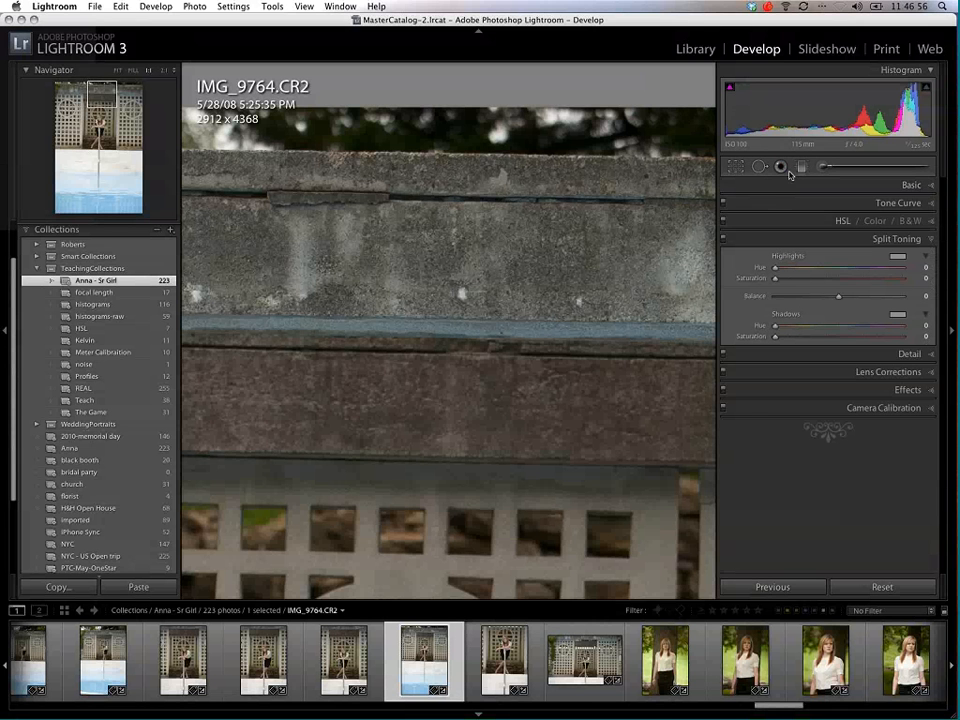
pyautogui.click(781, 168)
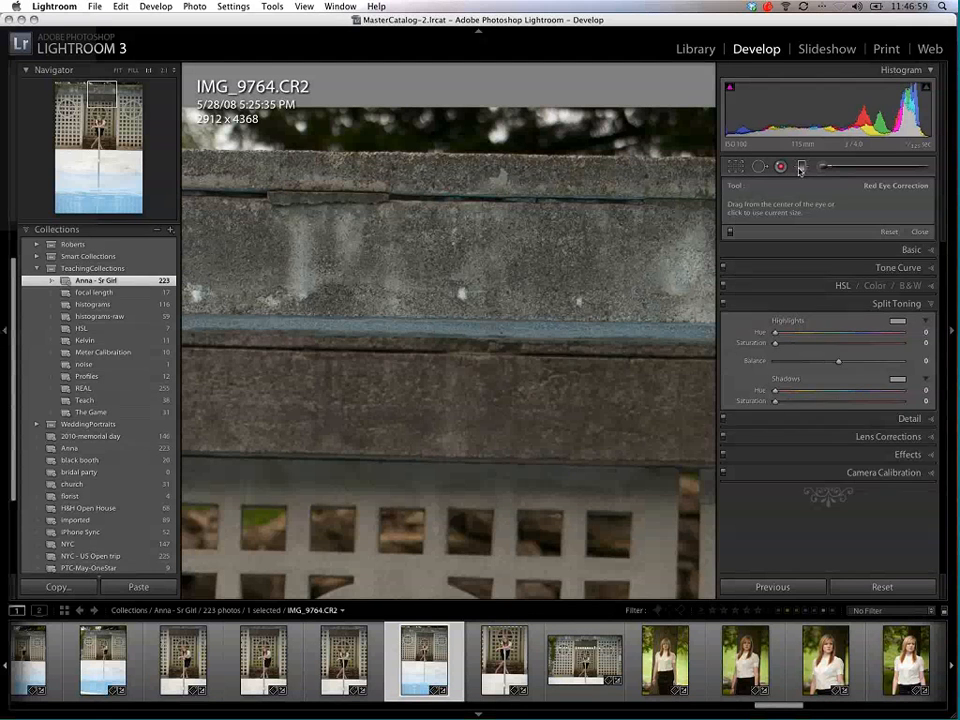
# Step: Add a Graduated Filter with Exposure -1.51 and Saturation 0, running from the pool water up to the girl's head
pyautogui.click(801, 168)
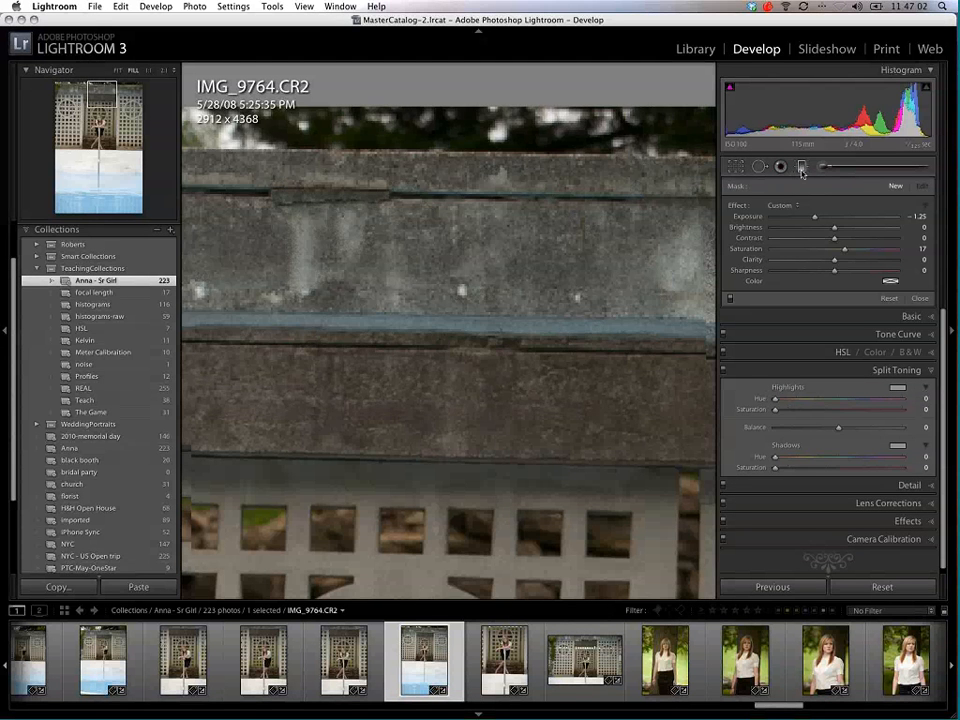
pyautogui.press('super+minus')
pyautogui.press('super+minus')
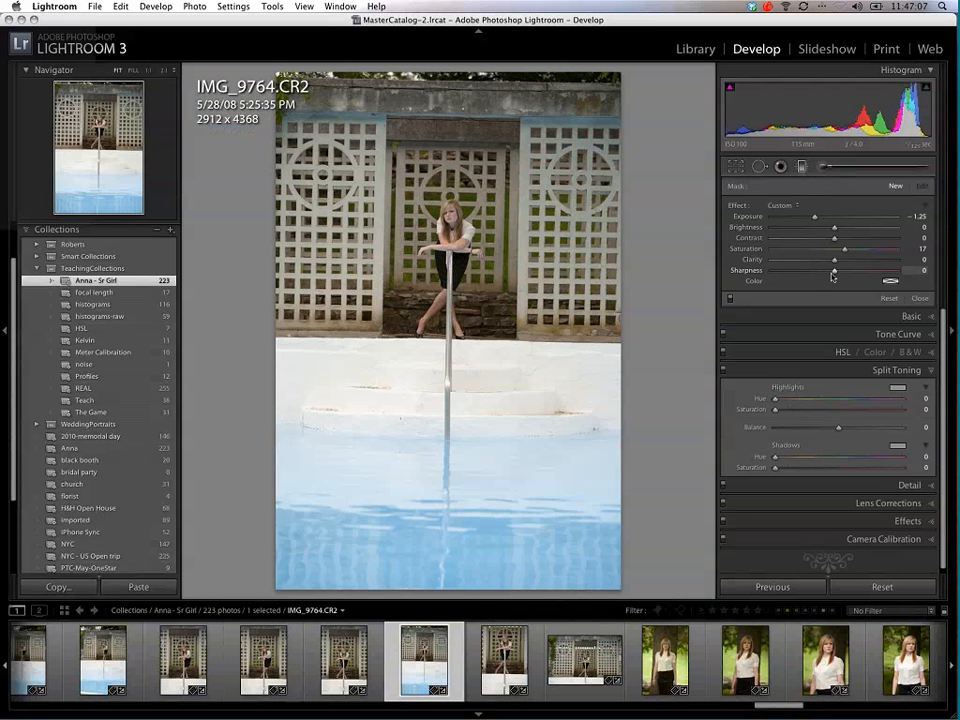
pyautogui.doubleClick(815, 217)
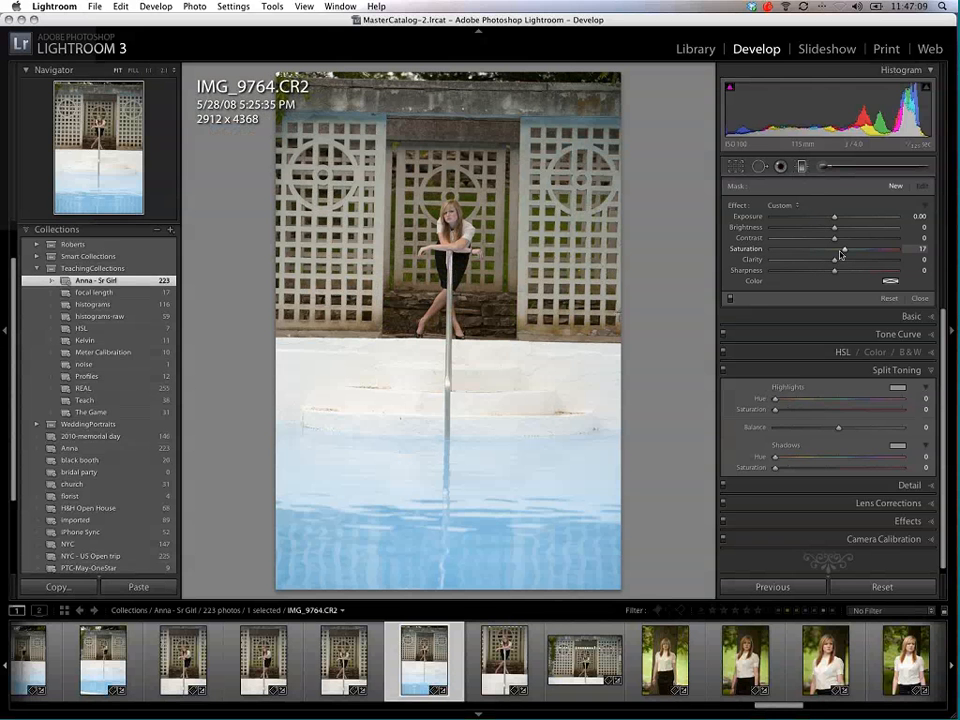
pyautogui.doubleClick(843, 251)
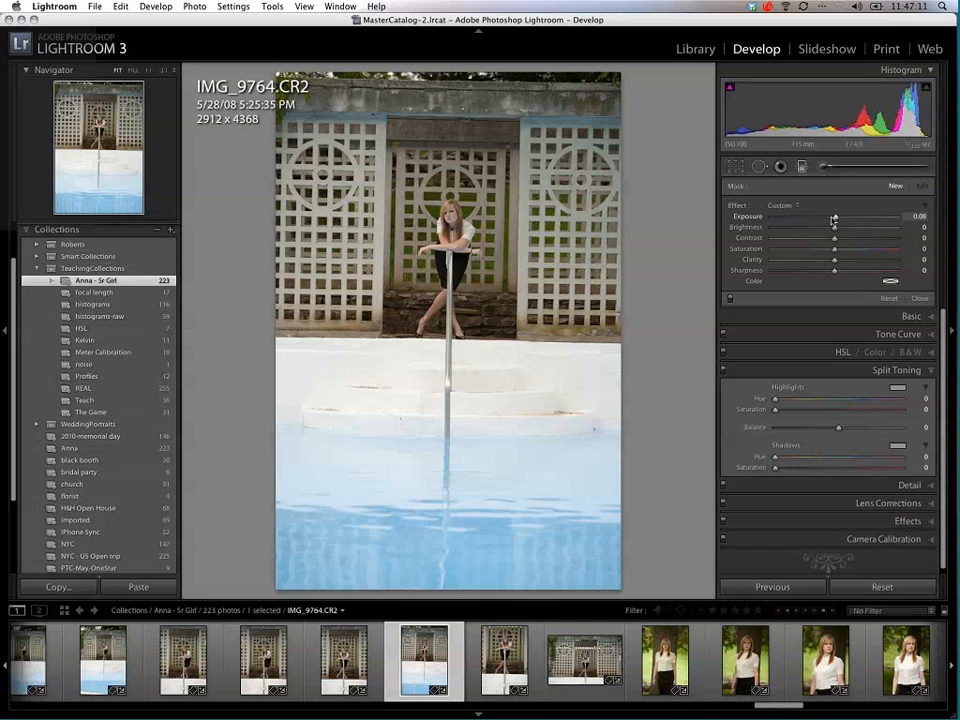
pyautogui.moveTo(807, 220); pyautogui.dragTo(809, 220)
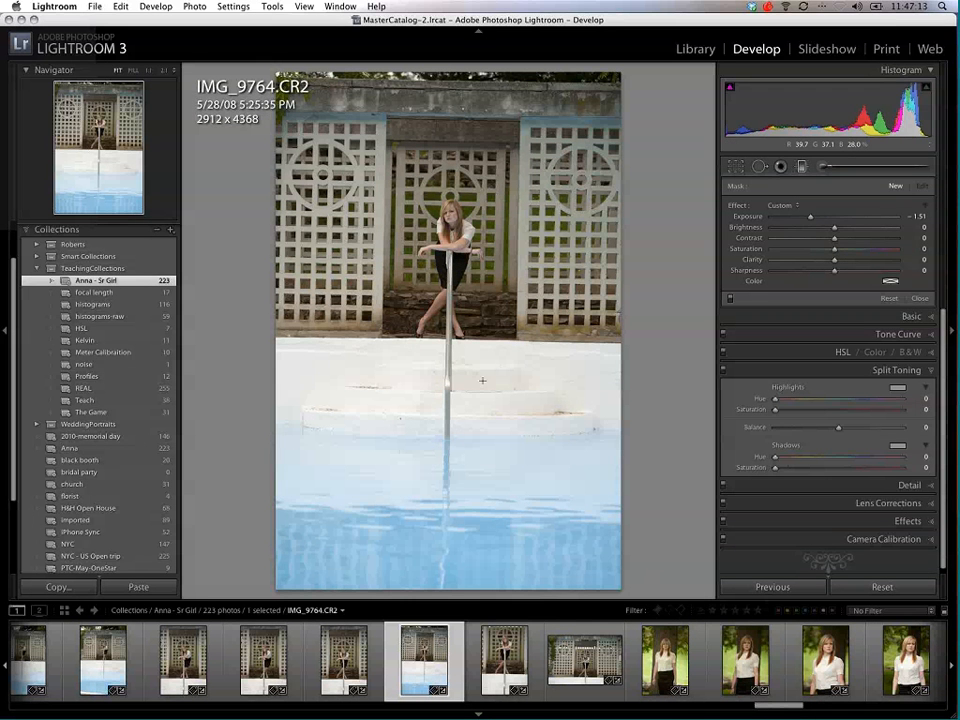
pyautogui.moveTo(449, 472); pyautogui.dragTo(453, 214)
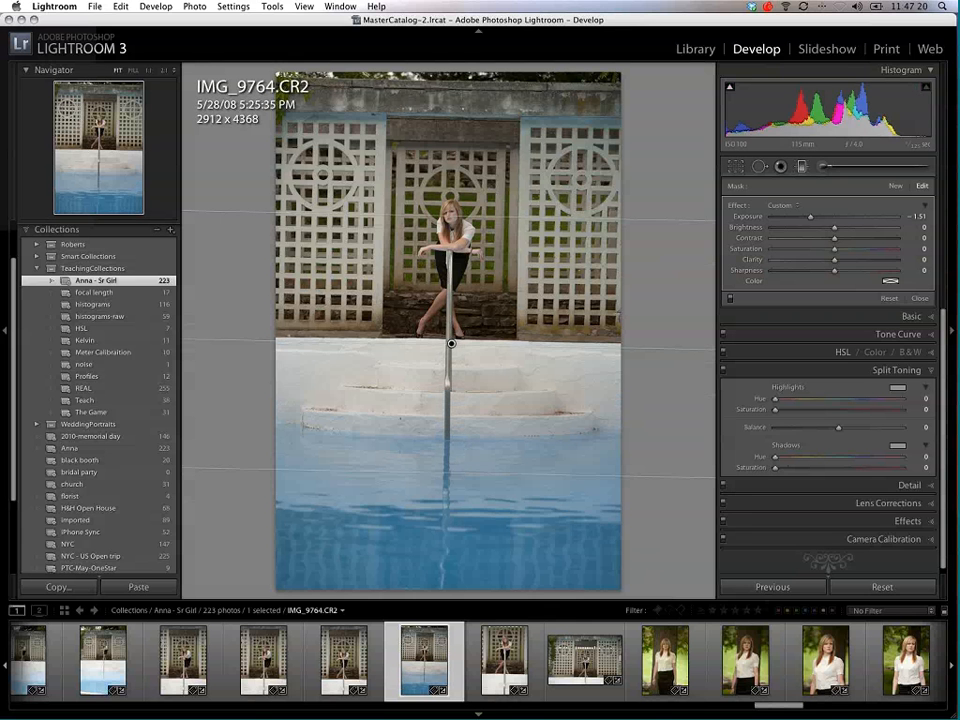
# Step: Try an Exposure of 2.86 on the gradient, then set it to -0.77 and shift the gradient slightly
pyautogui.moveTo(808, 221); pyautogui.dragTo(873, 217)
pyautogui.click(879, 217)
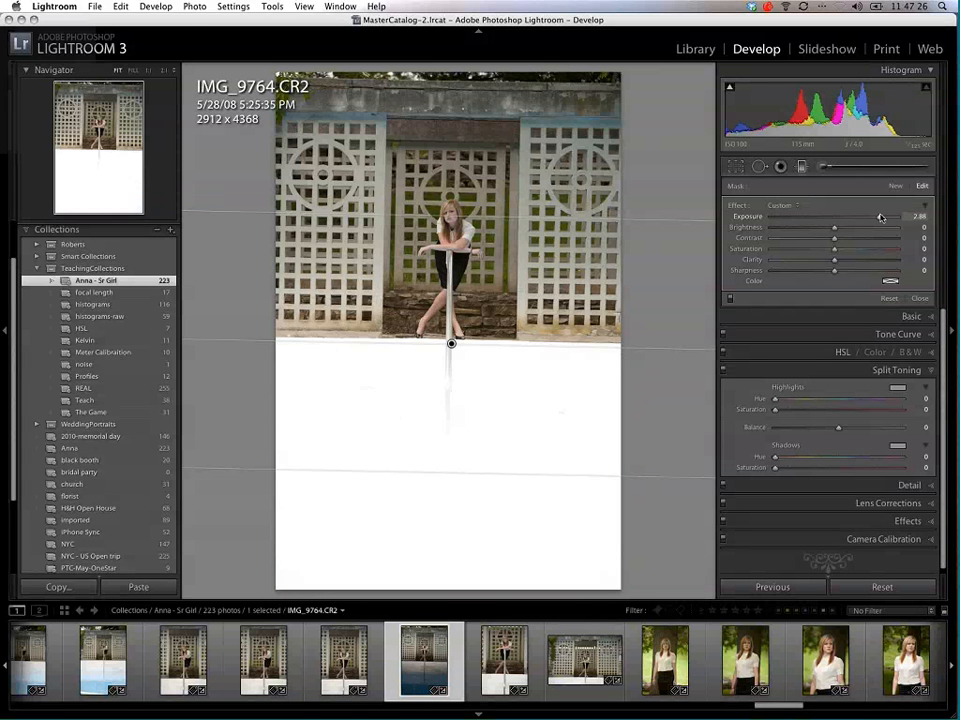
pyautogui.click(820, 219)
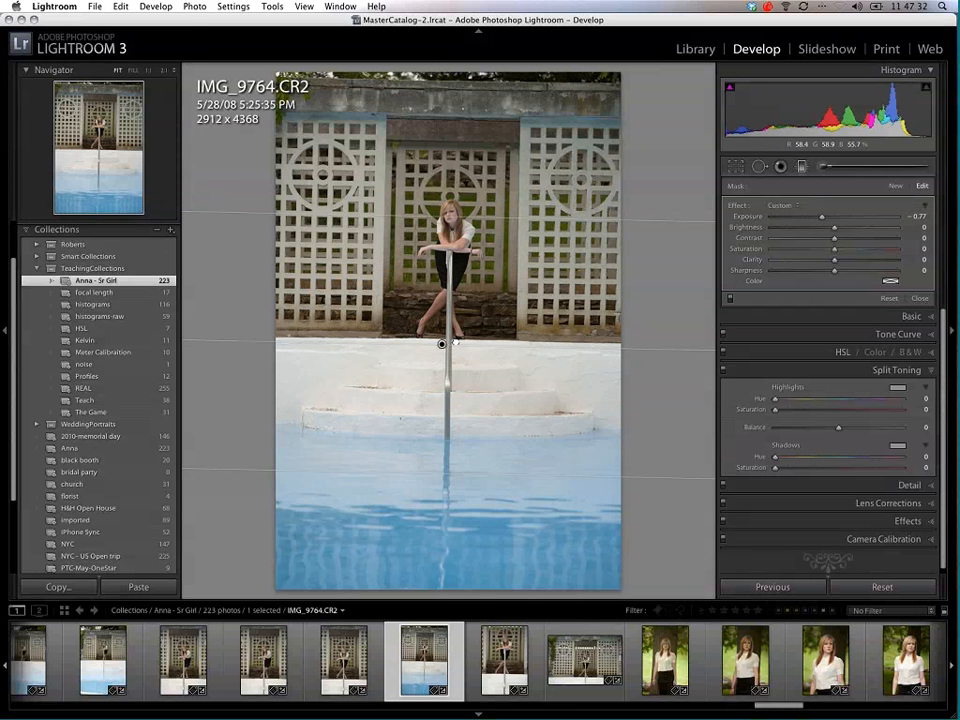
pyautogui.moveTo(455, 342); pyautogui.dragTo(457, 342)
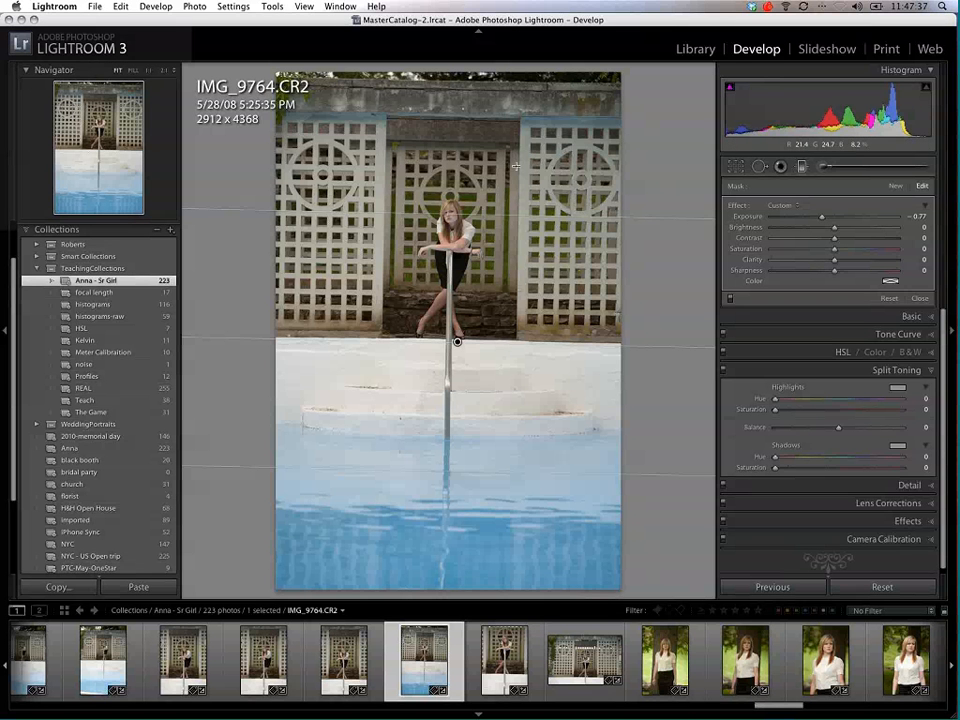
# Step: Narrow the gradient around the waterline at Exposure -2.66, then raise and widen it across the pool steps
pyautogui.moveTo(505, 231); pyautogui.dragTo(498, 458)
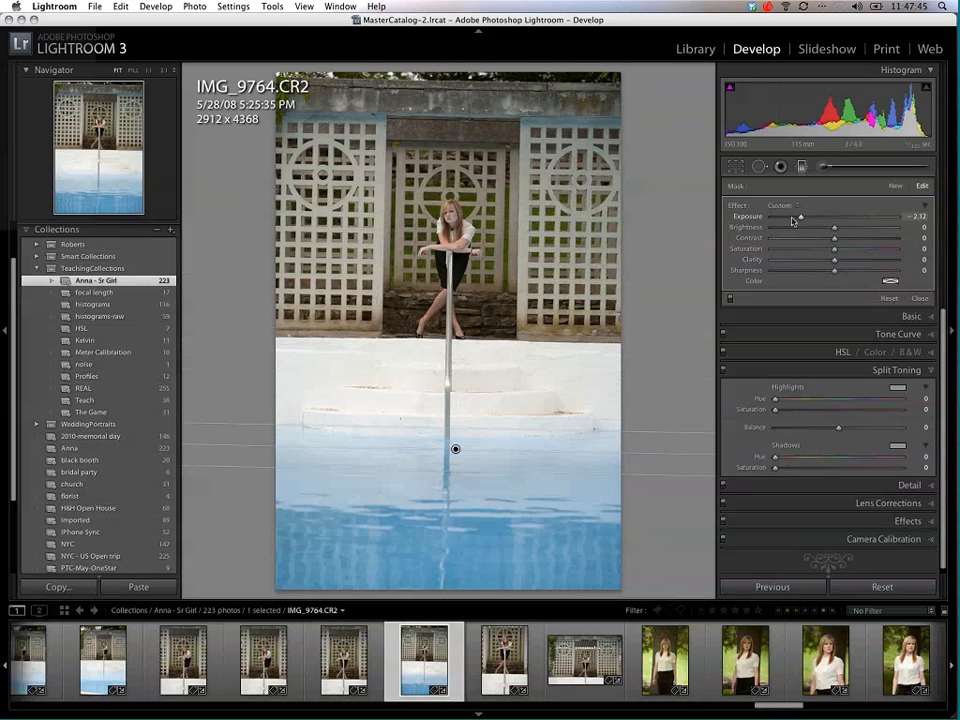
pyautogui.moveTo(792, 220); pyautogui.dragTo(786, 219)
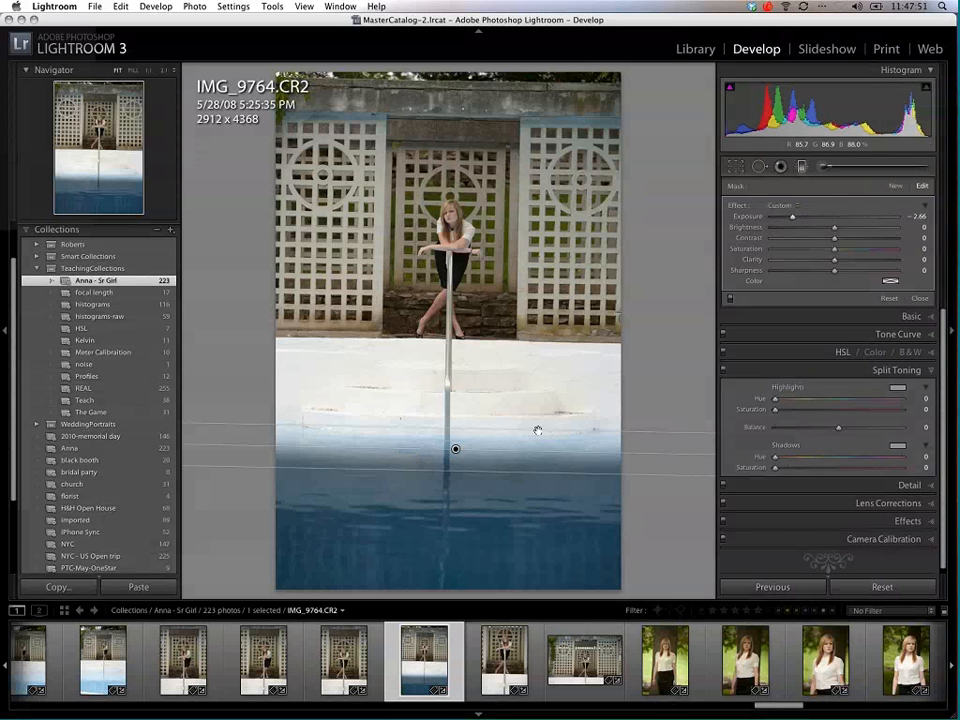
pyautogui.moveTo(455, 444); pyautogui.dragTo(456, 393)
pyautogui.moveTo(541, 318); pyautogui.dragTo(539, 258)
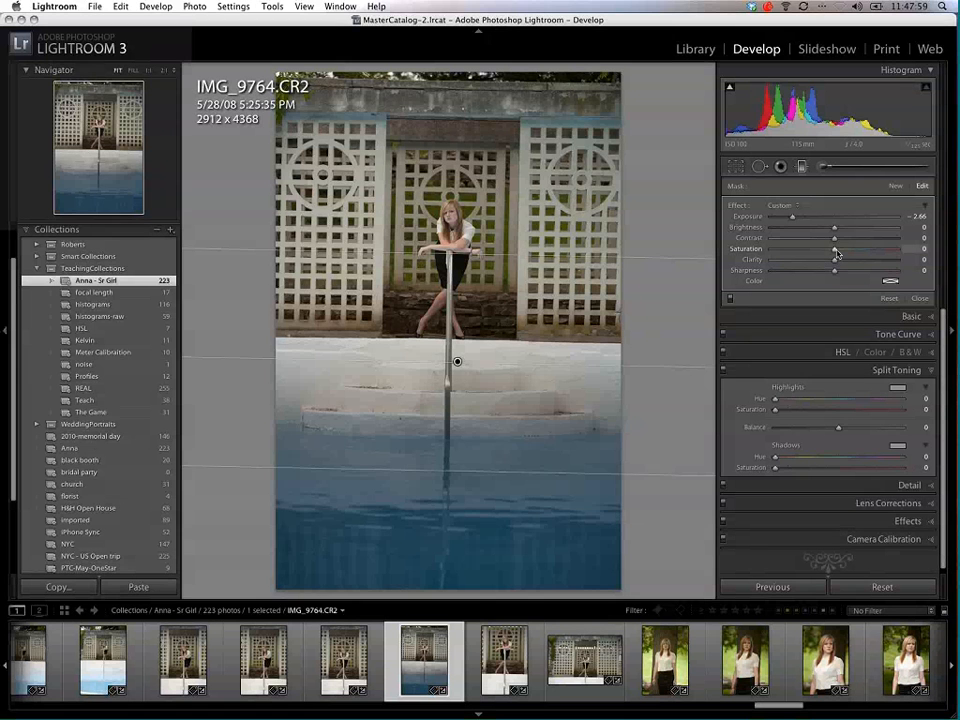
# Step: Set the pool gradient's Exposure to -1.40 and Saturation to 77, trying both saturation extremes along the way
pyautogui.moveTo(835, 252); pyautogui.dragTo(878, 250)
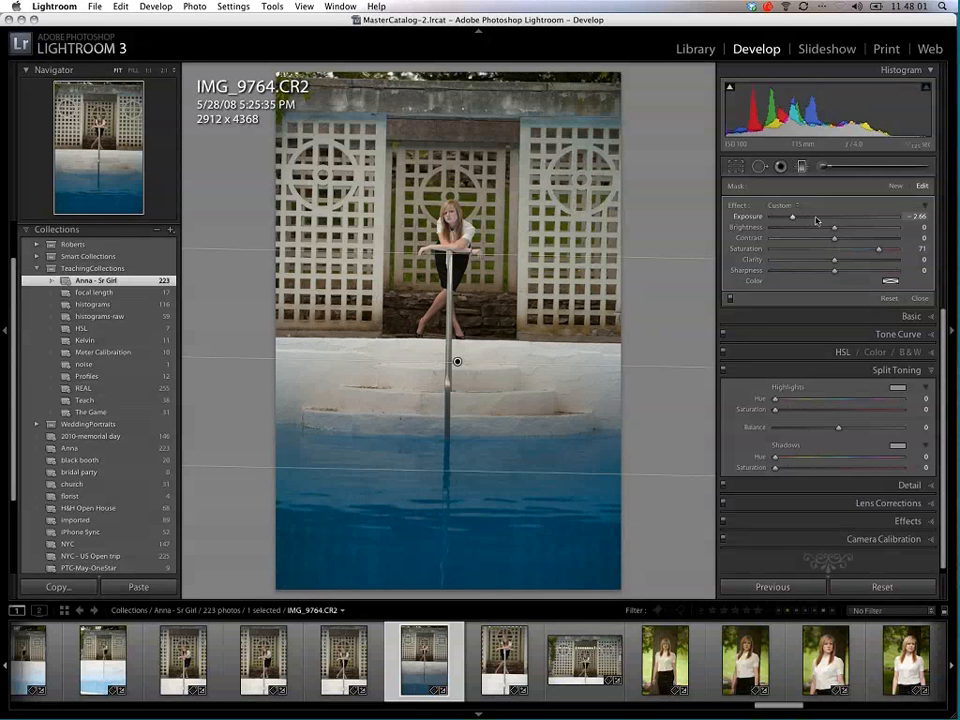
pyautogui.moveTo(793, 219); pyautogui.dragTo(815, 217)
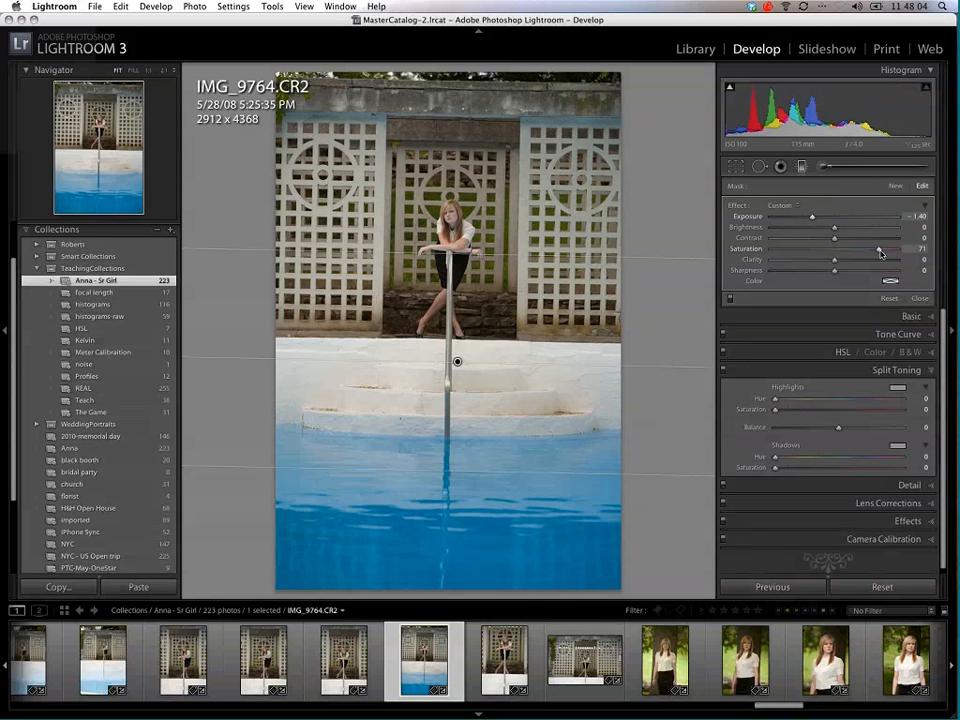
pyautogui.moveTo(879, 250); pyautogui.dragTo(895, 250)
pyautogui.moveTo(815, 252); pyautogui.dragTo(755, 255)
pyautogui.moveTo(771, 249); pyautogui.dragTo(880, 252)
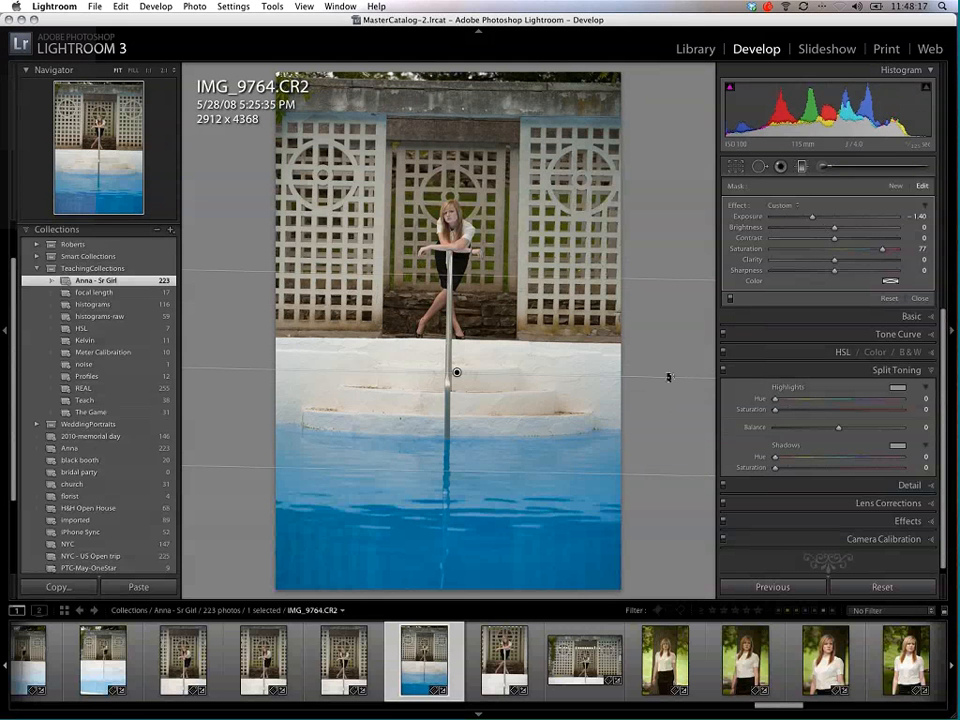
# Step: Flip the gradient to affect the wall and girl, reset its Exposure to 0.00, and remove the Graduated Filter
pyautogui.moveTo(469, 241); pyautogui.dragTo(366, 372)
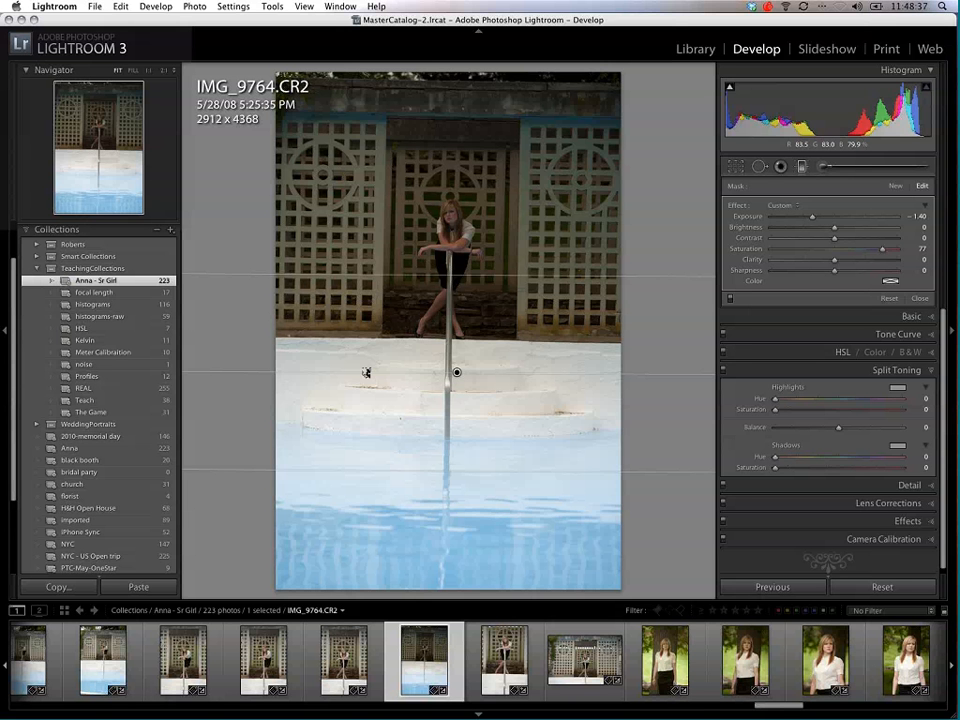
pyautogui.doubleClick(813, 217)
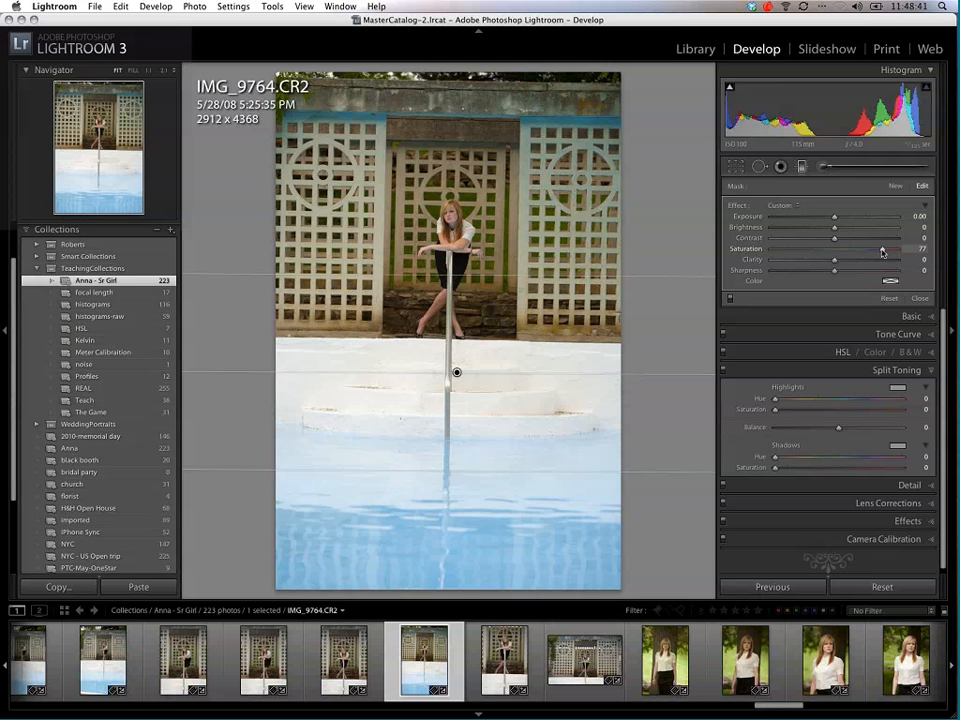
pyautogui.click(802, 168)
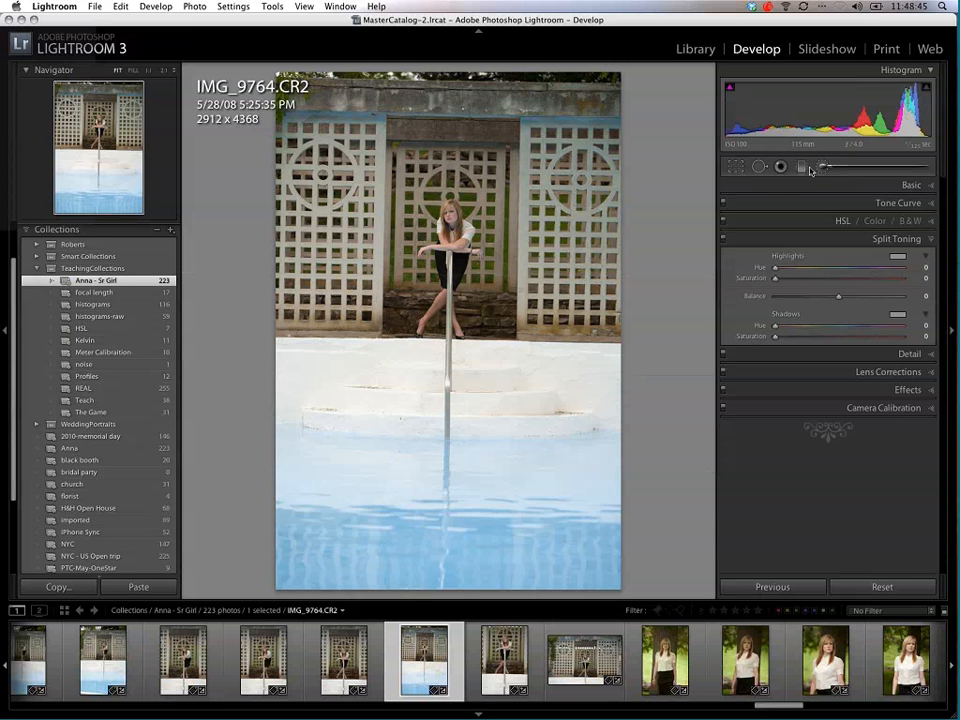
# Step: Try an Adjustment Brush pass over the pool water and wall trim at Saturation 96, Feather 56 and Flow 87, and reset it
pyautogui.click(804, 167)
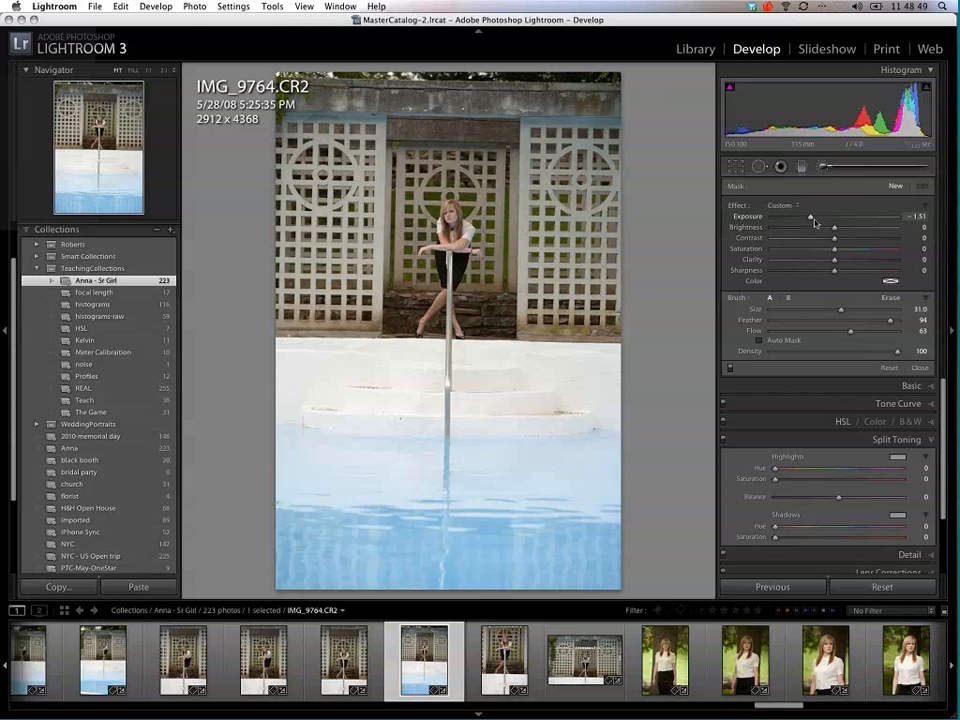
pyautogui.moveTo(813, 219); pyautogui.dragTo(837, 219)
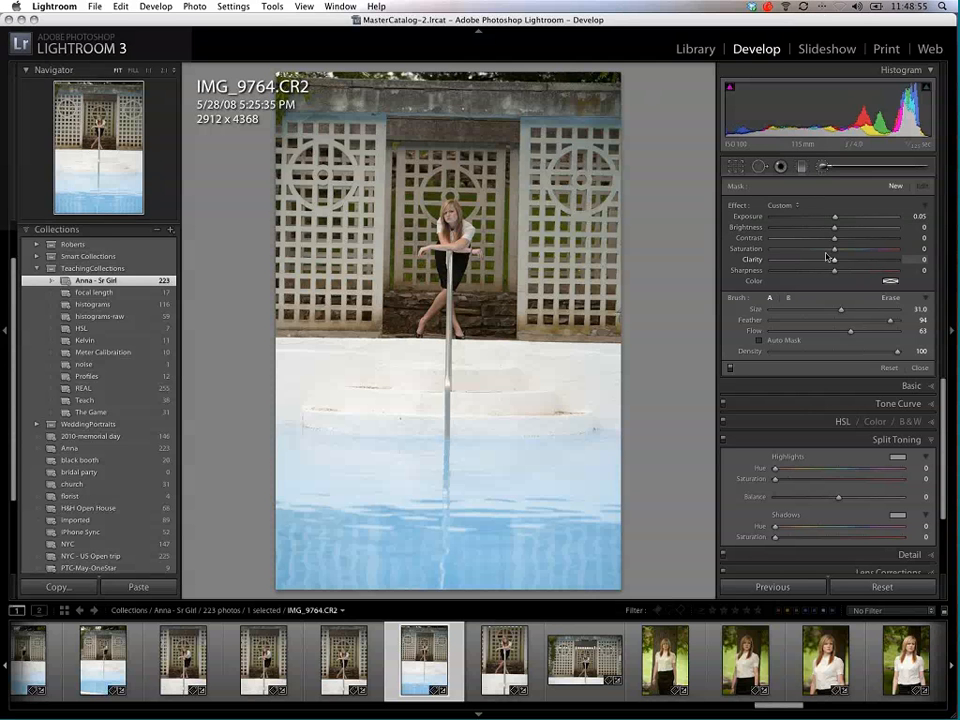
pyautogui.moveTo(835, 248); pyautogui.dragTo(862, 253)
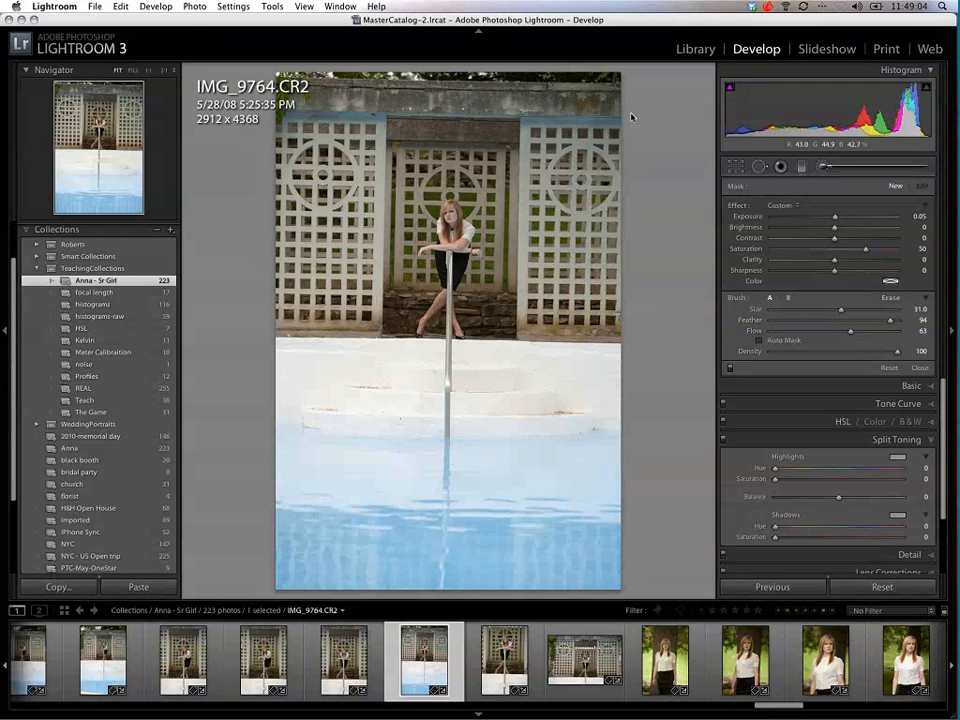
pyautogui.moveTo(871, 253); pyautogui.dragTo(893, 250)
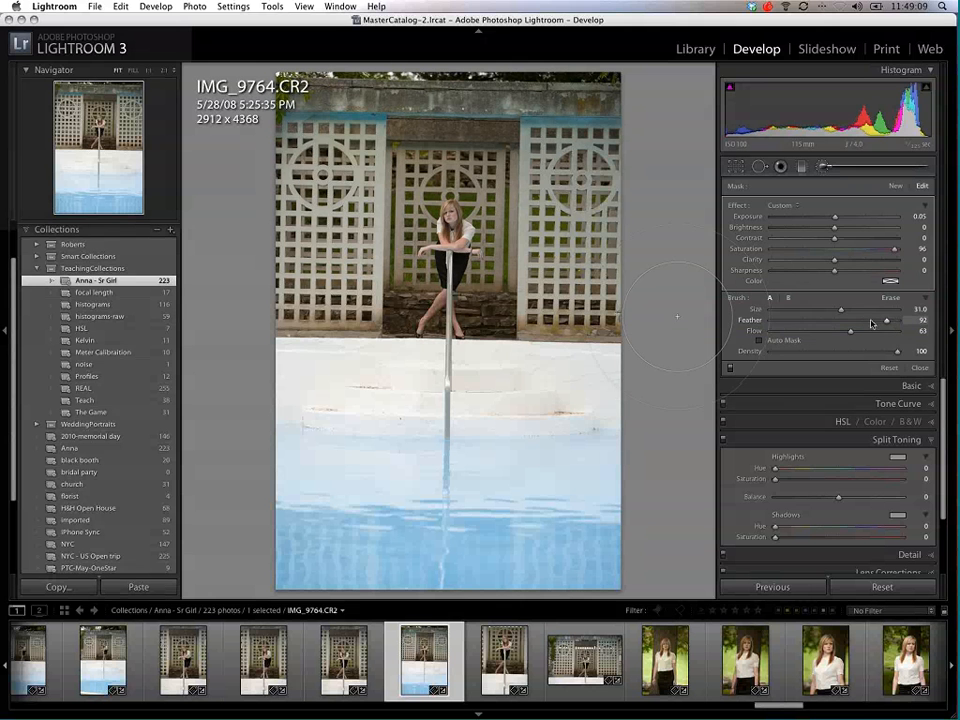
pyautogui.moveTo(890, 320)
pyautogui.mouseDown()
pyautogui.moveTo(841, 322)
pyautogui.moveTo(881, 332)
pyautogui.mouseUp()
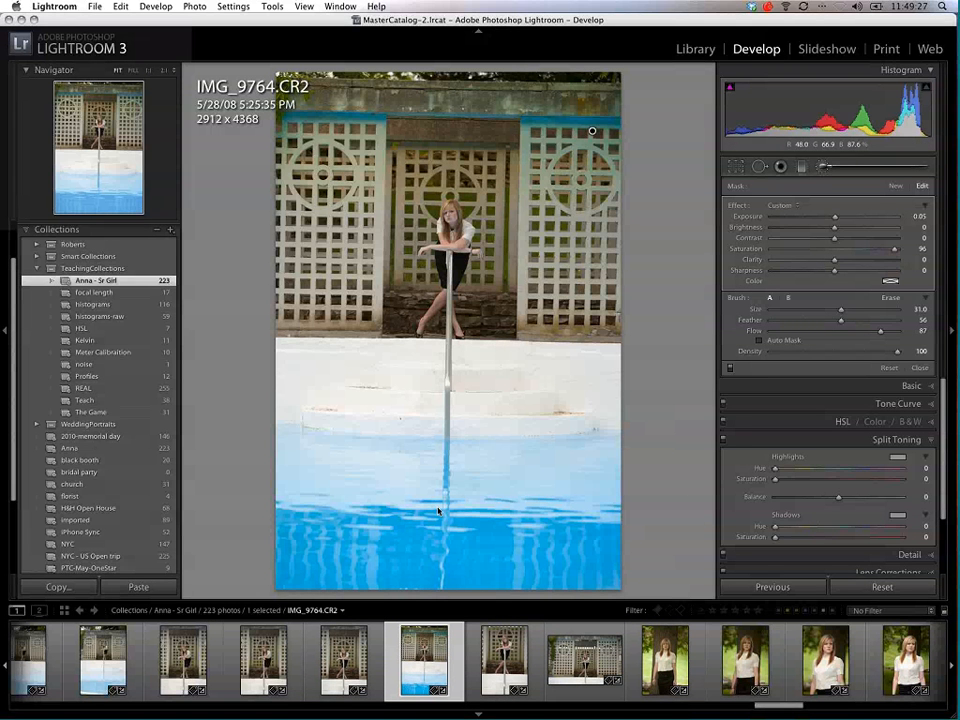
pyautogui.click(886, 370)
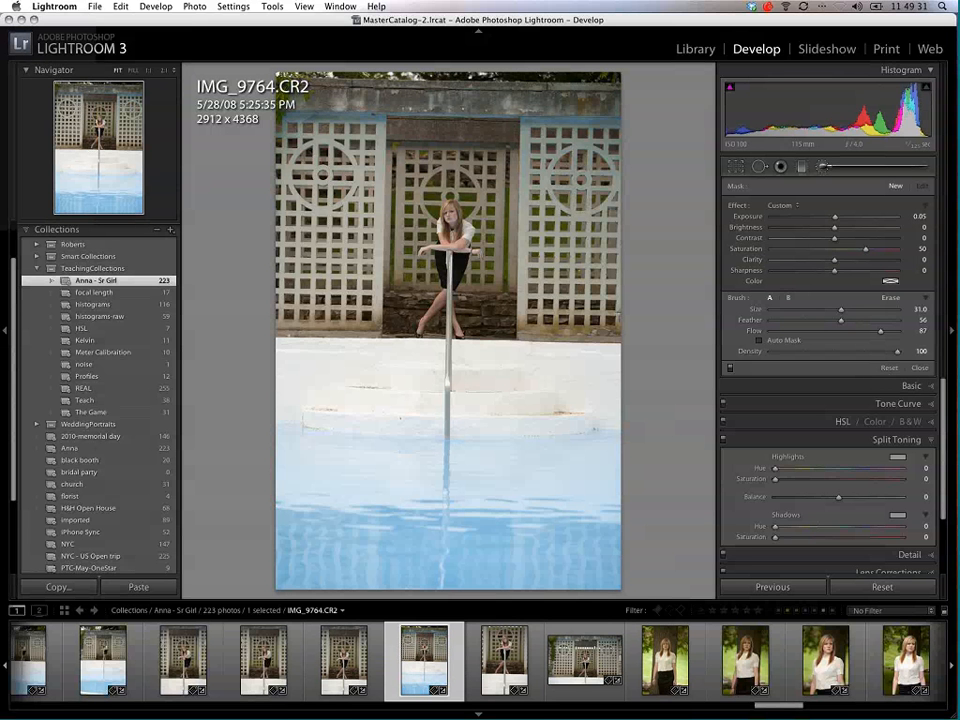
# Step: Set the brush to Saturation 2 and Feather 100 with Auto Mask on, and paint over the pool water
pyautogui.moveTo(865, 249); pyautogui.dragTo(834, 250)
pyautogui.click(759, 341)
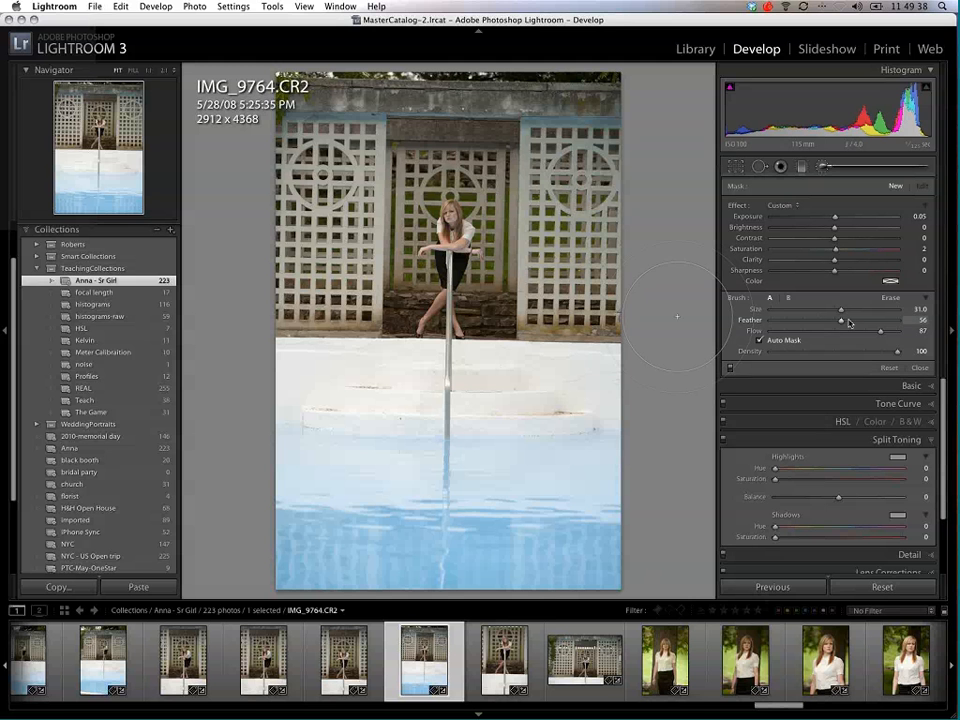
pyautogui.moveTo(849, 322); pyautogui.dragTo(900, 322)
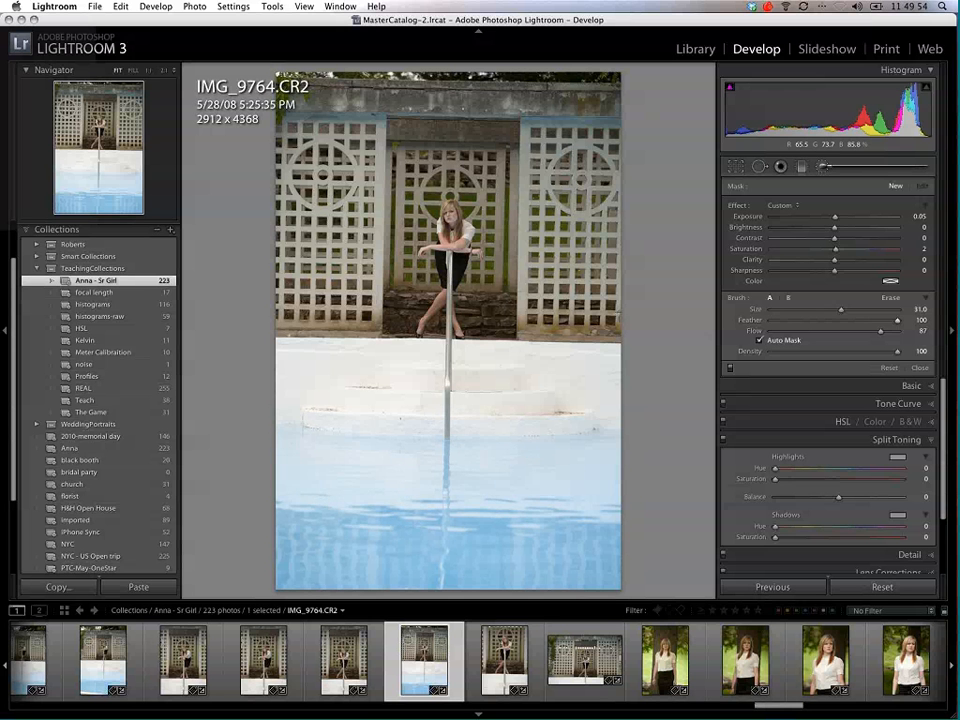
# Step: Try Saturation 100 and Exposure -1.75 on the painted pool water, and settle on Saturation 86 and Exposure -1.50
pyautogui.click(876, 249)
pyautogui.moveTo(900, 258); pyautogui.dragTo(902, 257)
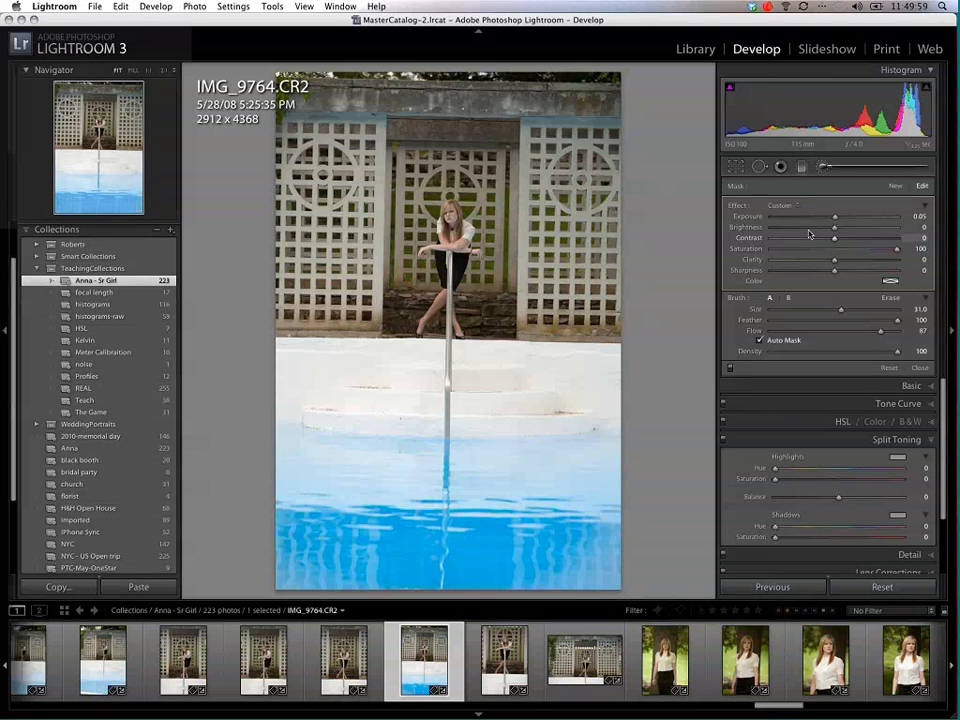
pyautogui.moveTo(836, 217)
pyautogui.mouseDown()
pyautogui.moveTo(785, 220)
pyautogui.moveTo(807, 218)
pyautogui.mouseUp()
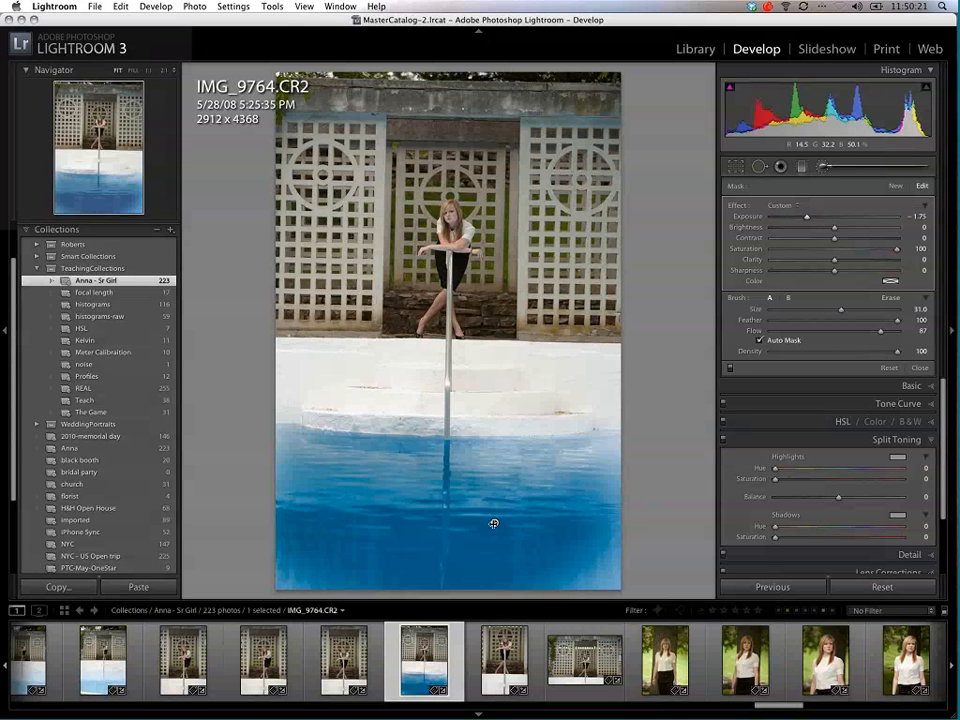
pyautogui.moveTo(493, 523)
pyautogui.mouseDown()
pyautogui.moveTo(466, 515)
pyautogui.moveTo(497, 523)
pyautogui.mouseUp()
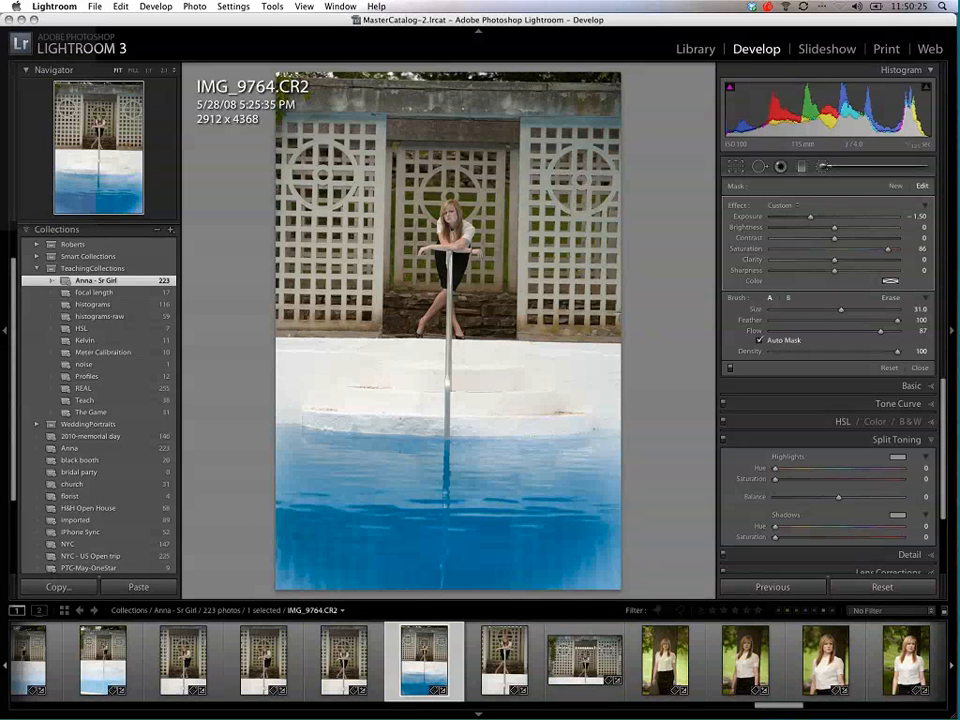
# Step: Paint a new mask over the wall above the girl at Saturation -100 and Exposure -1.80, and reset all brush adjustments
pyautogui.click(896, 186)
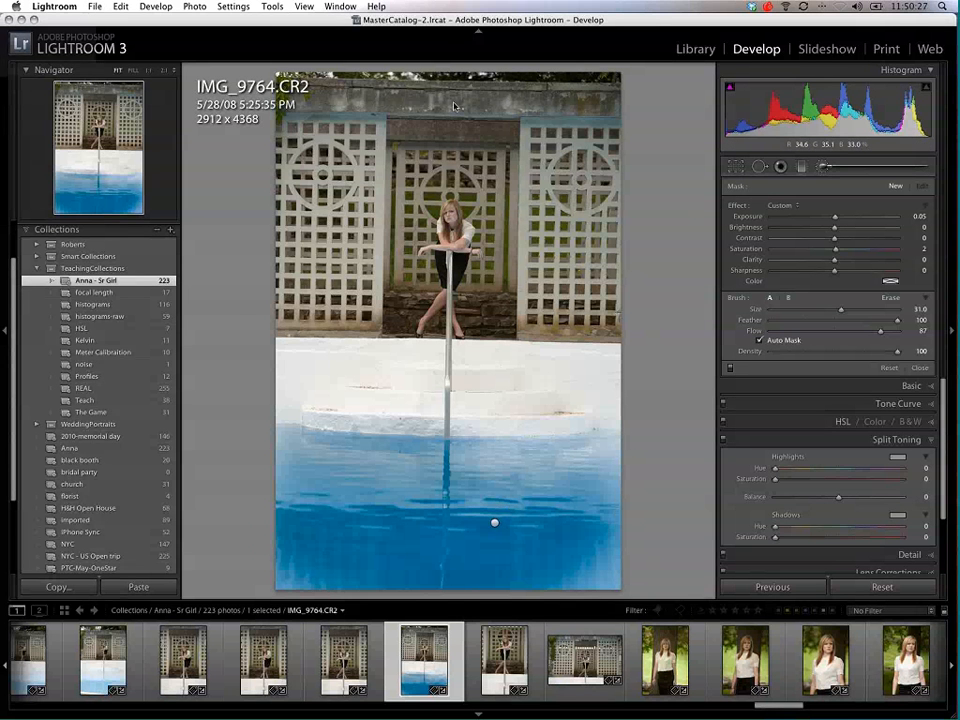
pyautogui.moveTo(454, 106); pyautogui.dragTo(473, 125)
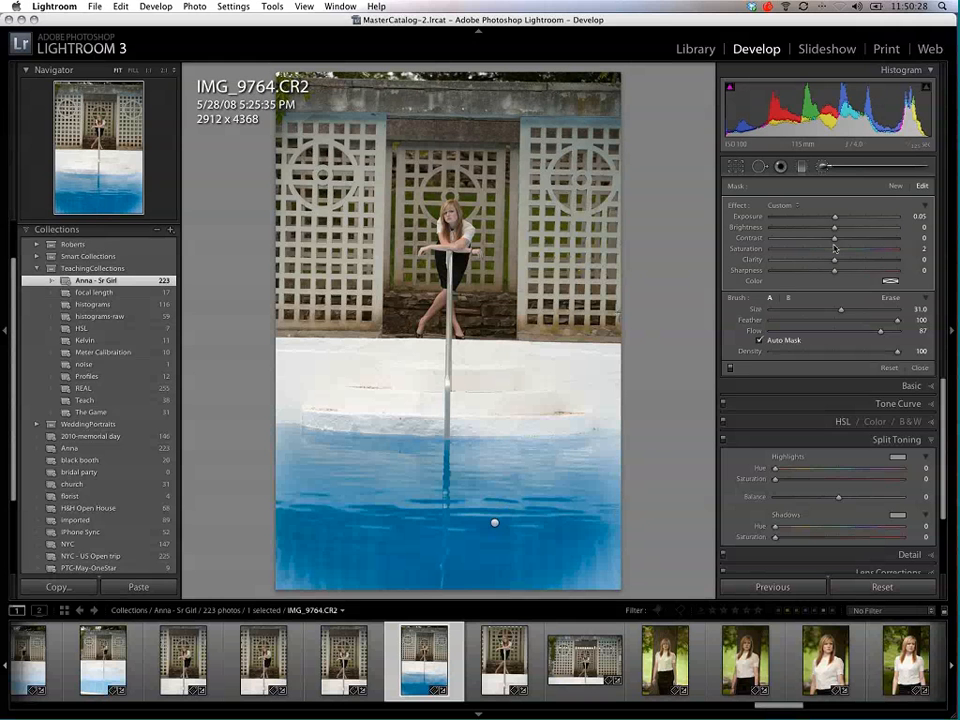
pyautogui.moveTo(834, 248); pyautogui.dragTo(778, 248)
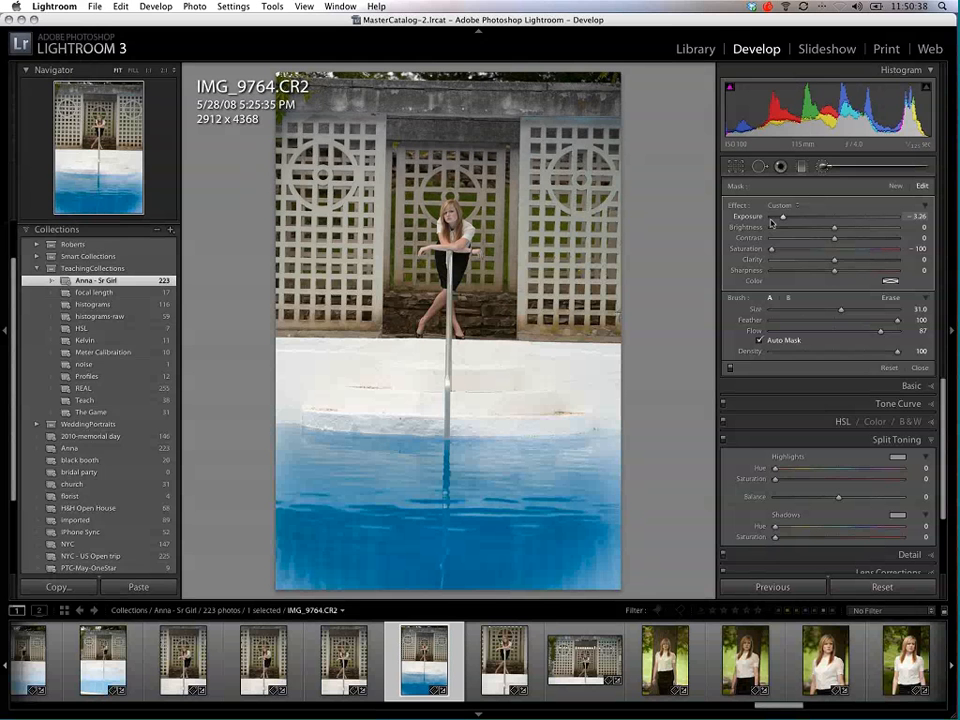
pyautogui.moveTo(810, 221); pyautogui.dragTo(799, 217)
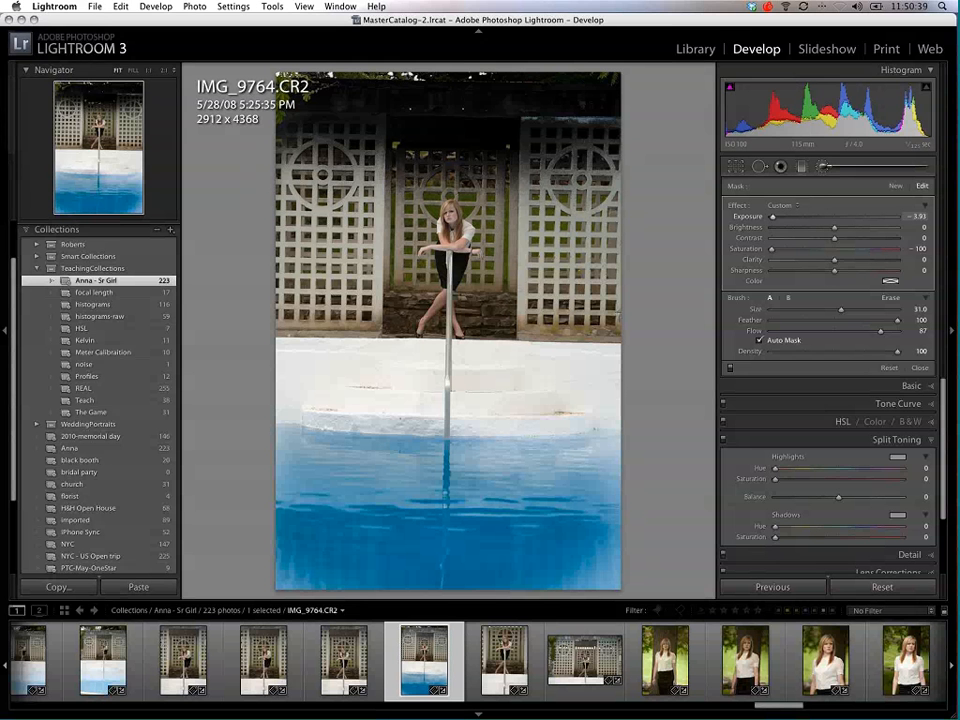
pyautogui.click(816, 221)
pyautogui.moveTo(816, 217); pyautogui.dragTo(806, 217)
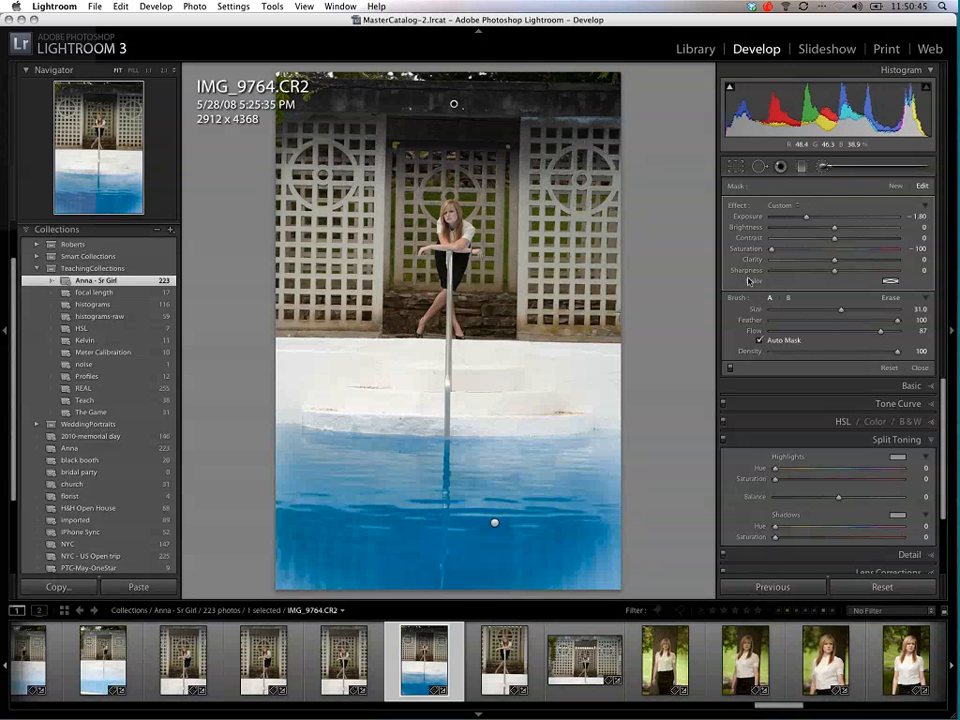
pyautogui.click(891, 369)
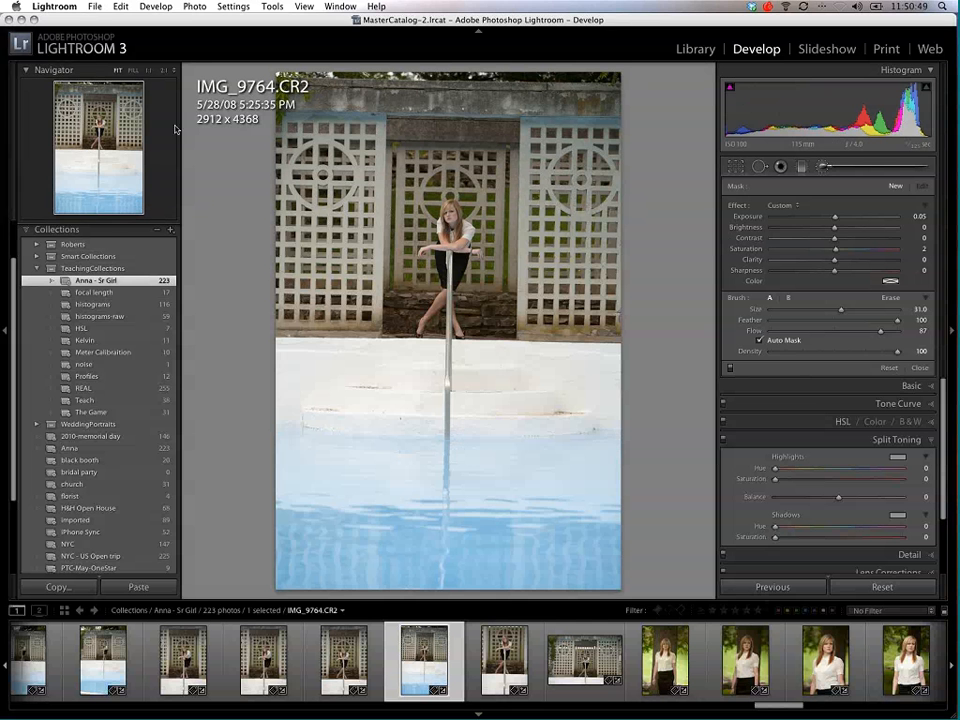
# Step: Set the brush to Clarity -70 and Size 9.0, and paint over the girl's face and arms at 1:1 view to soften the skin
pyautogui.click(146, 69)
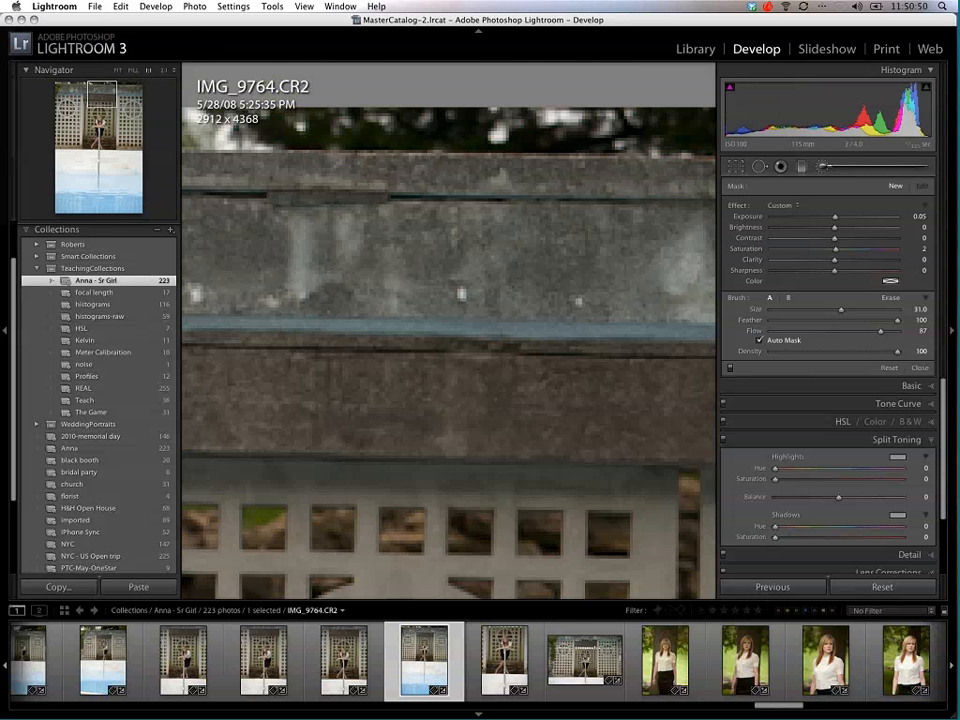
pyautogui.moveTo(439, 513); pyautogui.dragTo(467, 279)
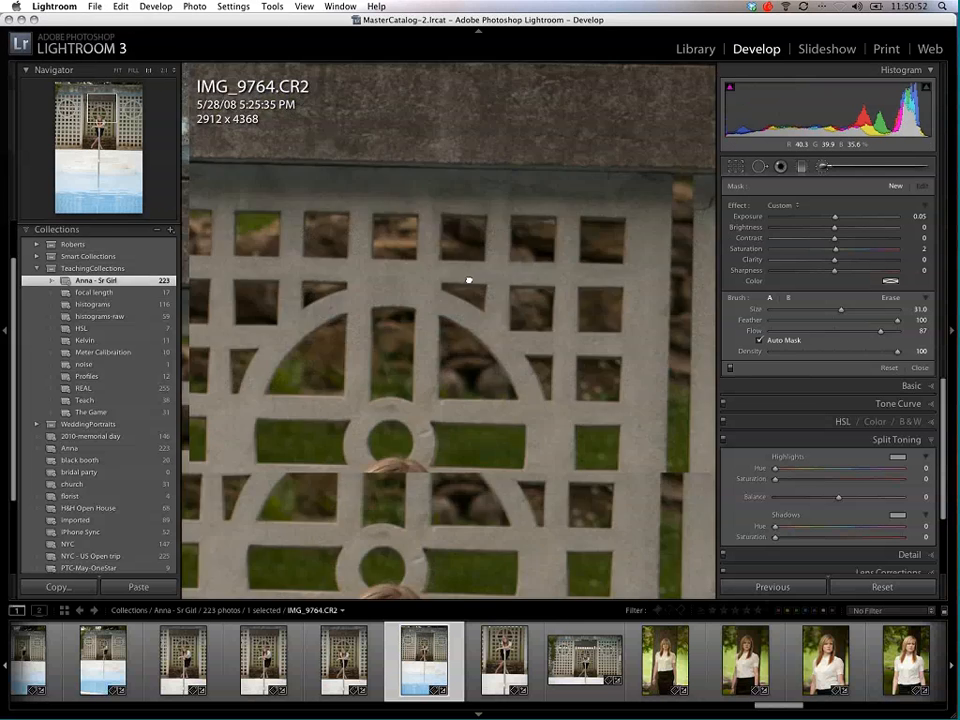
pyautogui.click(450, 189)
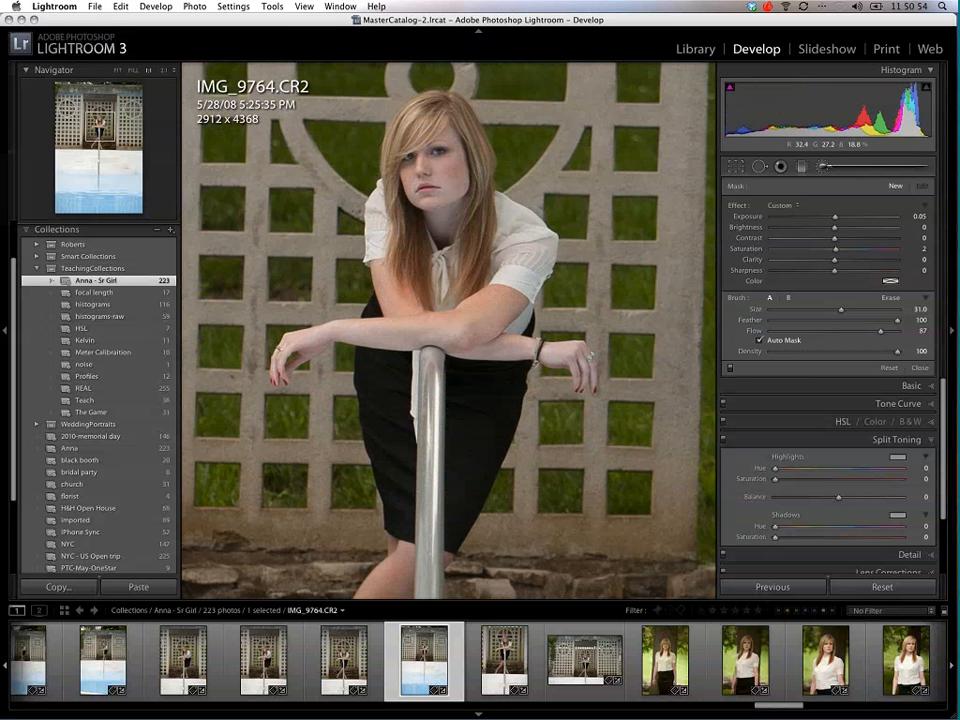
pyautogui.moveTo(835, 262); pyautogui.dragTo(789, 264)
pyautogui.scroll(-10, 433, 183)
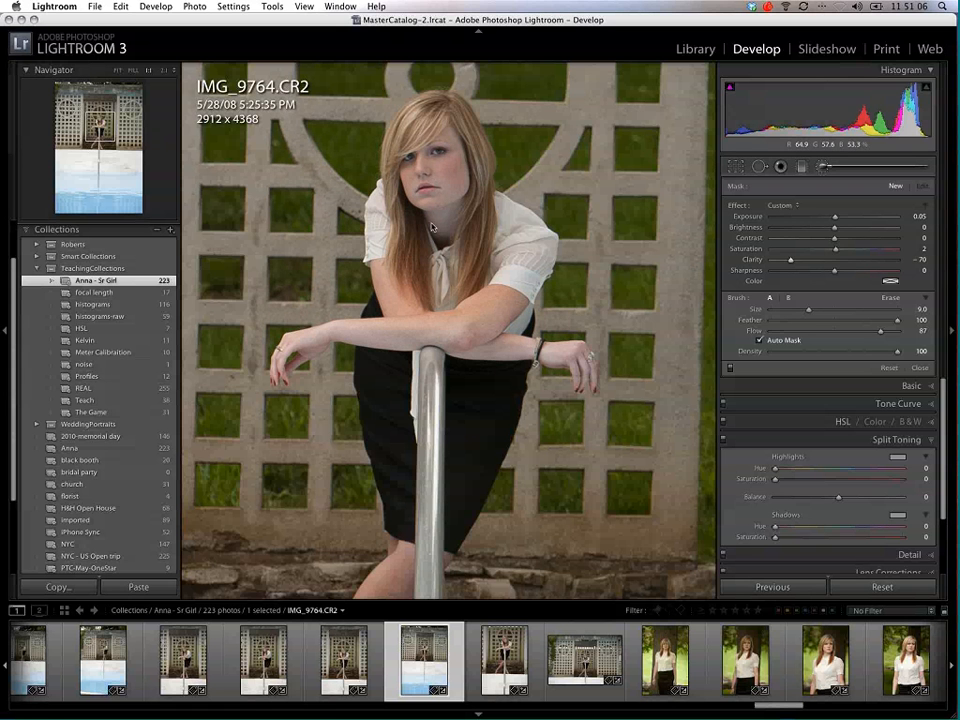
pyautogui.moveTo(442, 173)
pyautogui.mouseDown()
pyautogui.moveTo(428, 180)
pyautogui.moveTo(436, 316)
pyautogui.moveTo(460, 322)
pyautogui.moveTo(388, 335)
pyautogui.mouseUp()
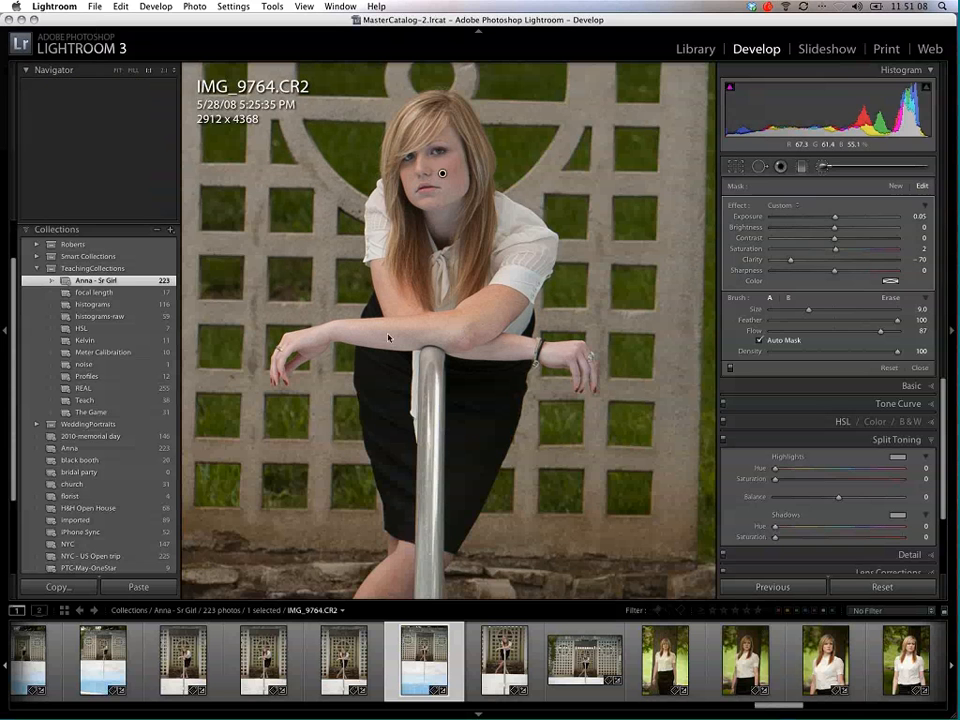
# Step: Toggle the visibility of the brush pin on the girl's face, and close the Adjustment Brush
pyautogui.press('h')
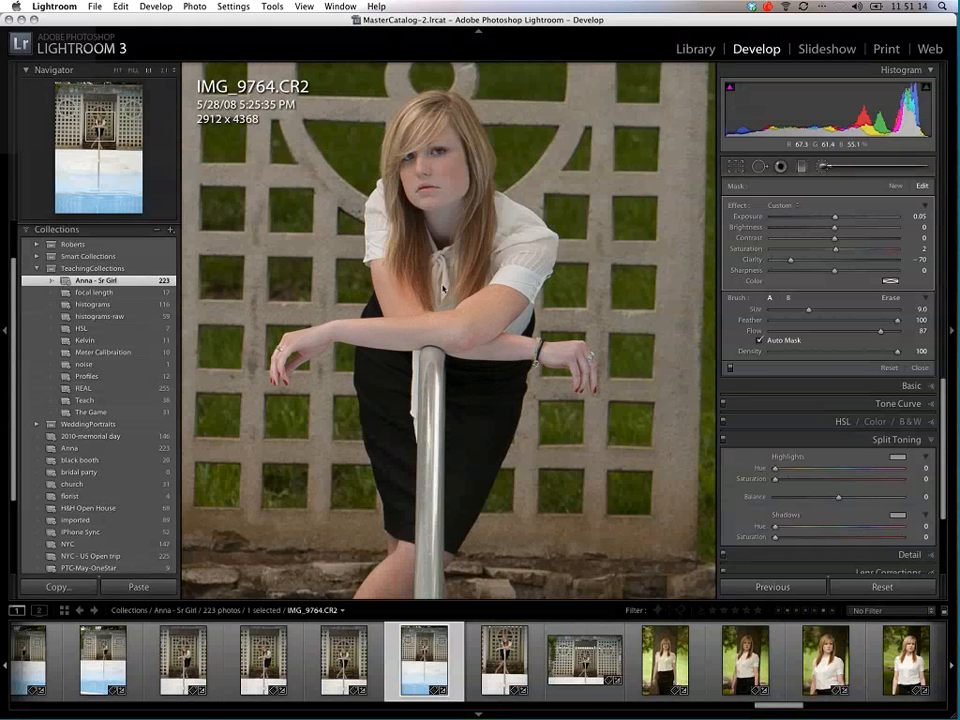
pyautogui.press('h')
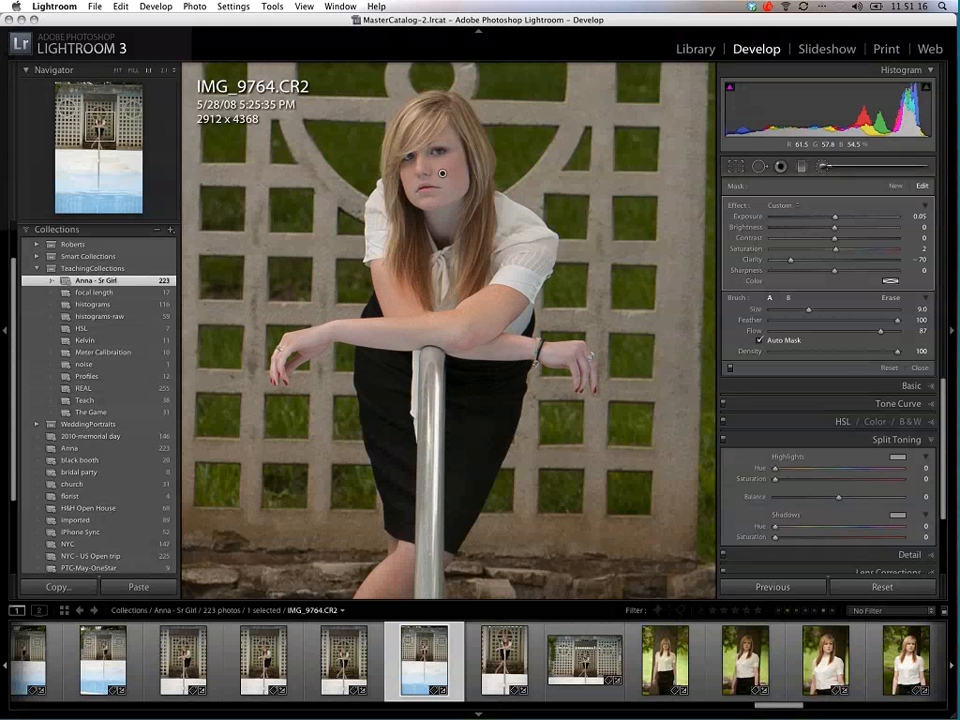
pyautogui.press('h')
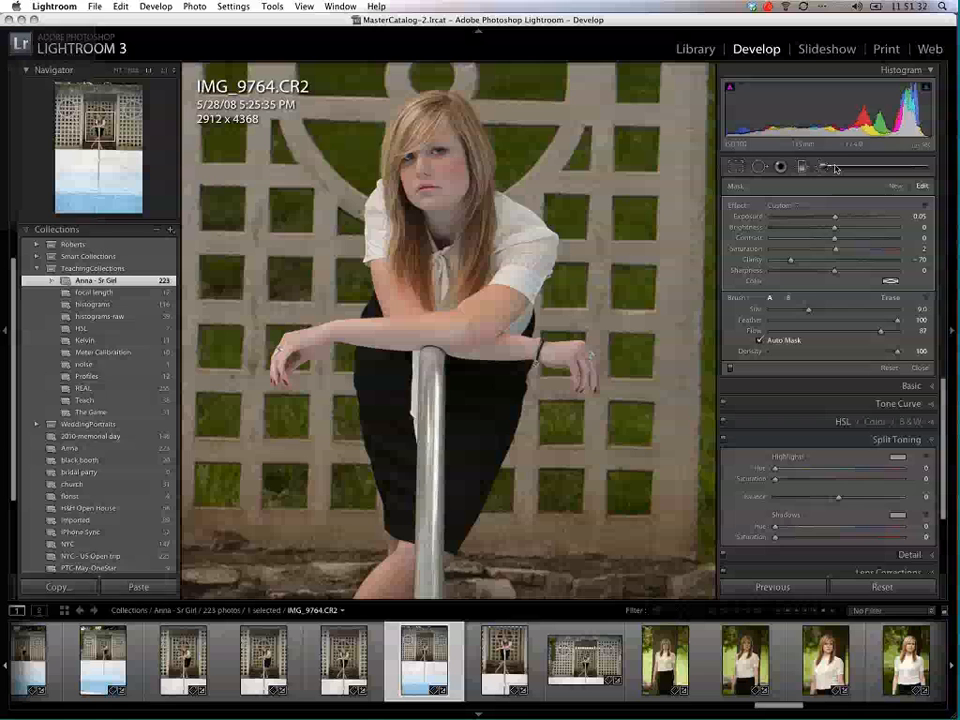
pyautogui.press('k')
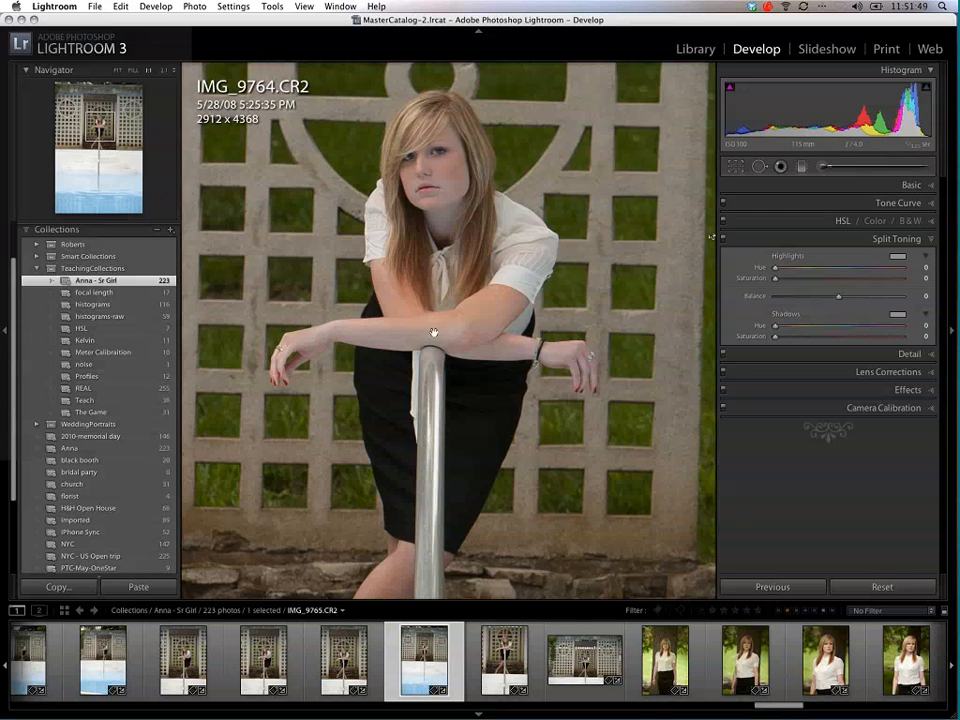
# Step: Select IMG_9737.CR2, the girl in the stone doorway, in the Library grid and open its export settings
pyautogui.click(695, 50)
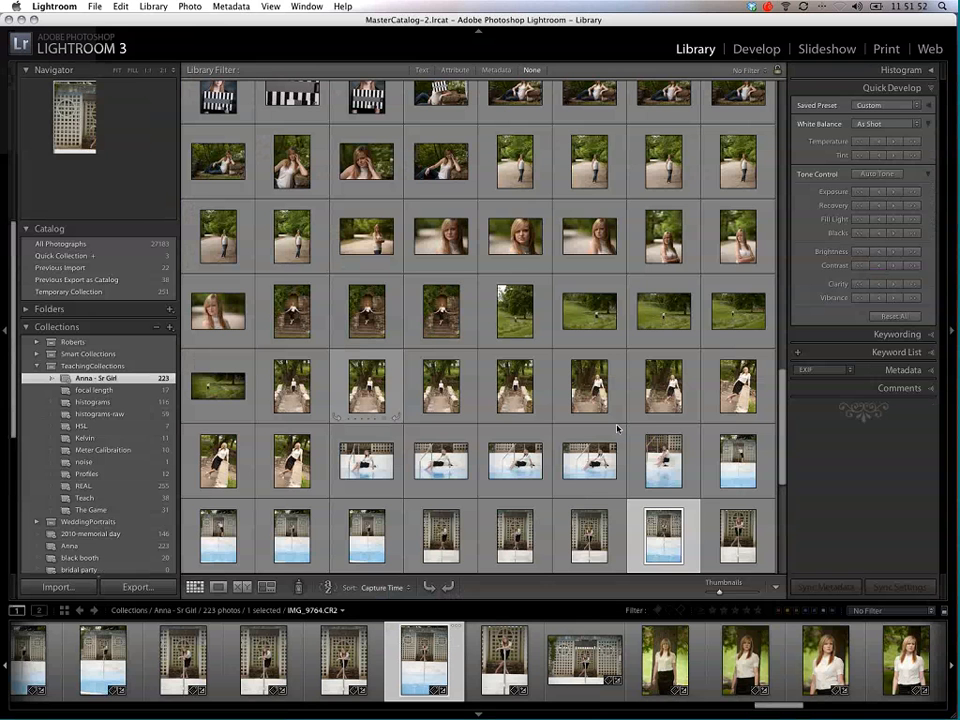
pyautogui.click(452, 313)
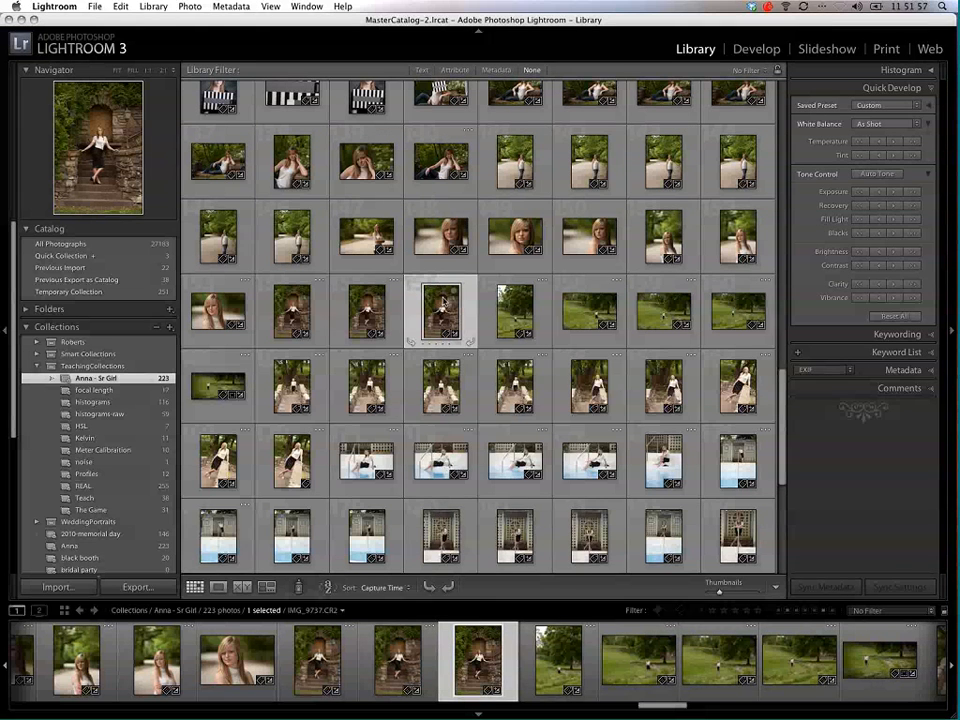
pyautogui.rightClick(447, 297)
pyautogui.moveTo(540, 566)
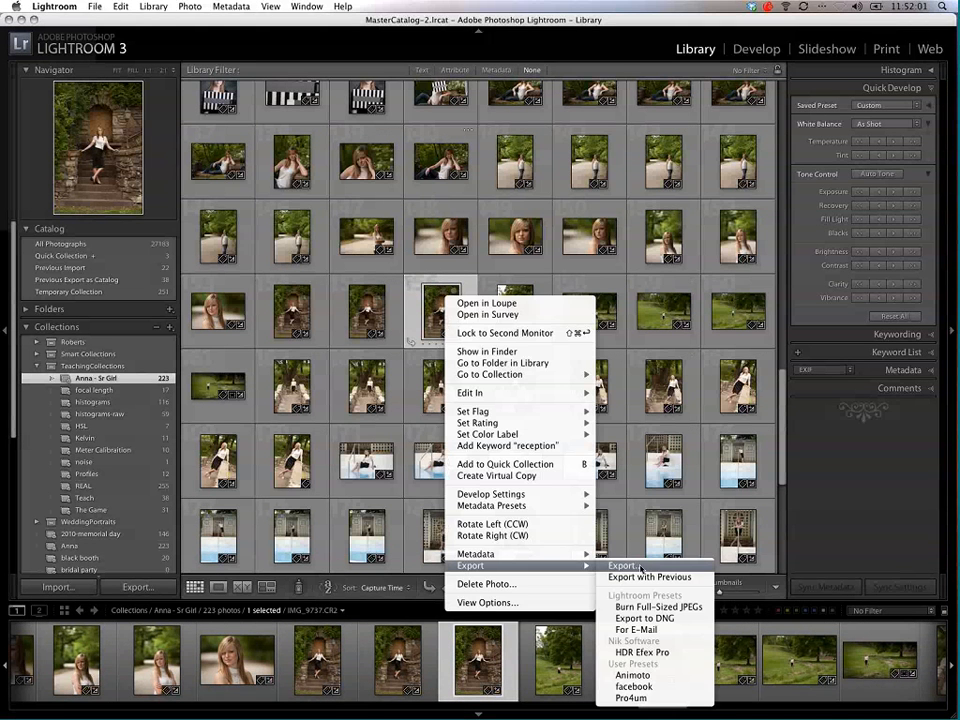
pyautogui.click(624, 566)
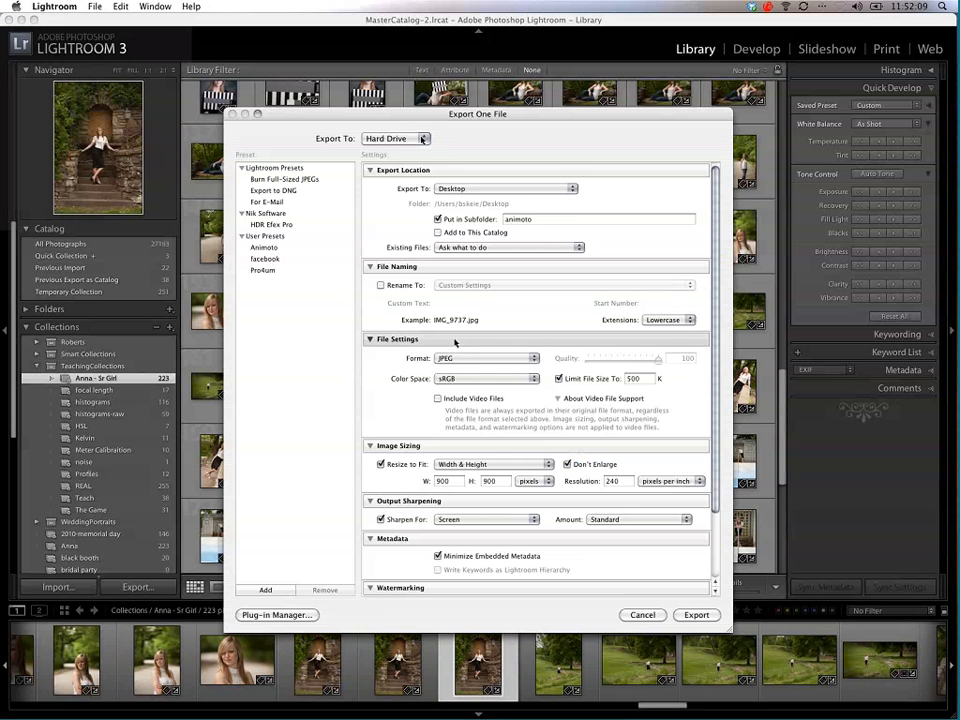
# Step: Set the export location to a specific folder with a subfolder named "web class"
pyautogui.click(499, 189)
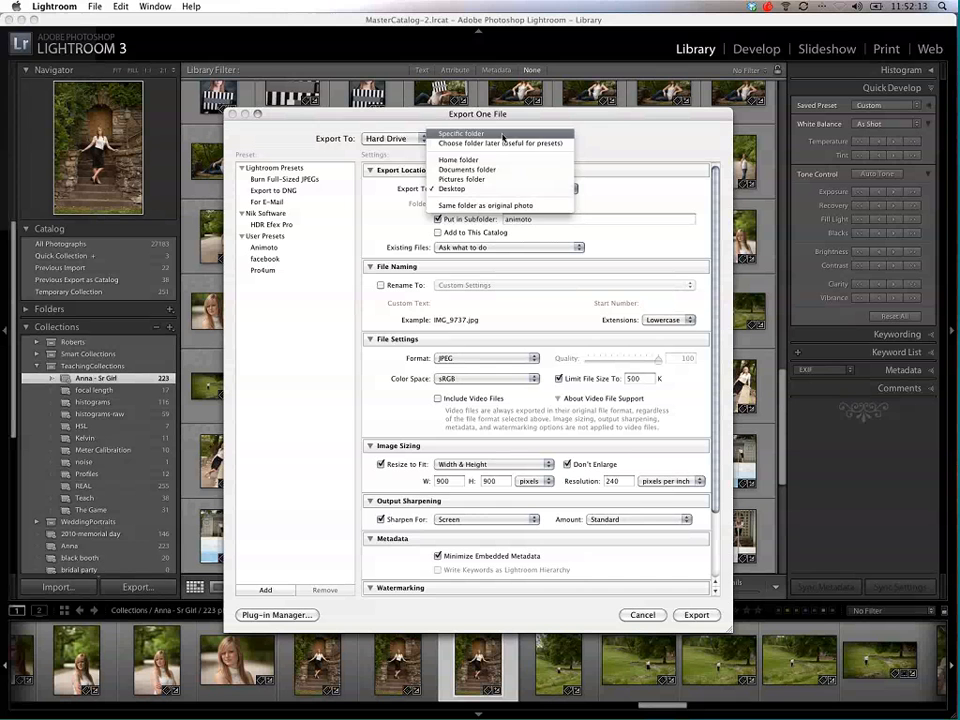
pyautogui.click(502, 134)
pyautogui.click(437, 219)
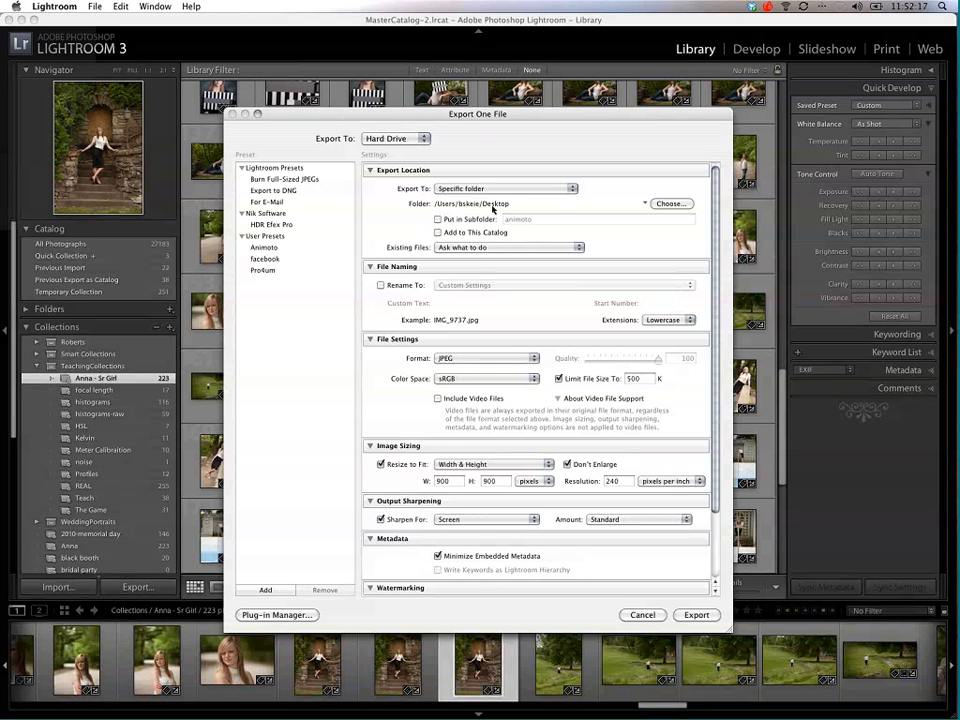
pyautogui.click(437, 219)
pyautogui.write('web')
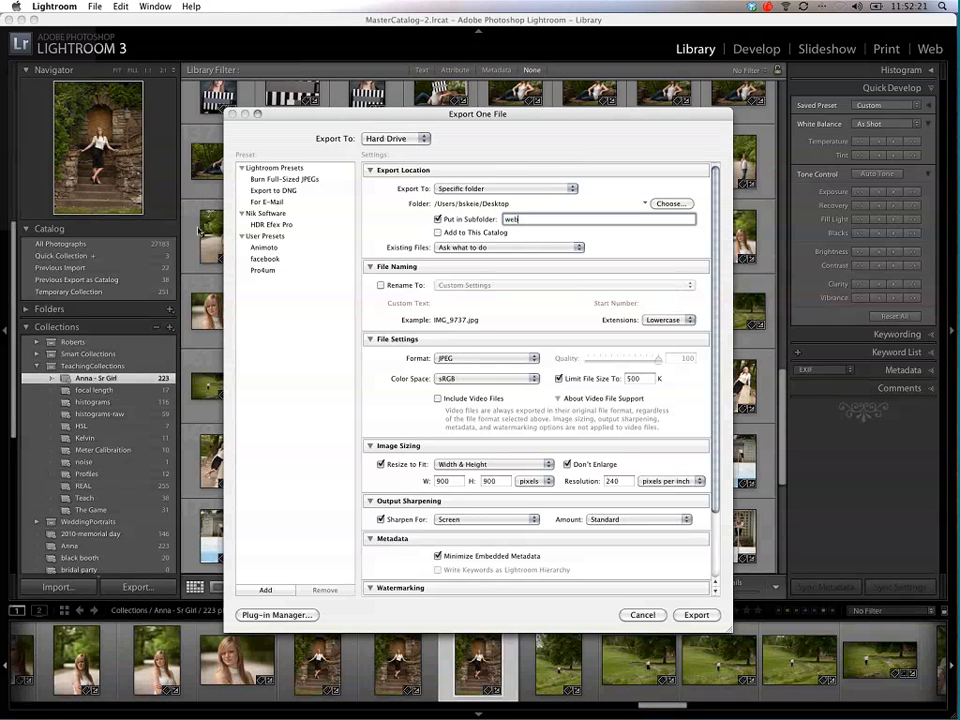
pyautogui.write(' class')
# Step: Toggle file renaming on and back off, and choose JPEG as the export format
pyautogui.click(380, 286)
pyautogui.click(380, 286)
pyautogui.scroll(-4, 527, 285)
pyautogui.click(527, 282)
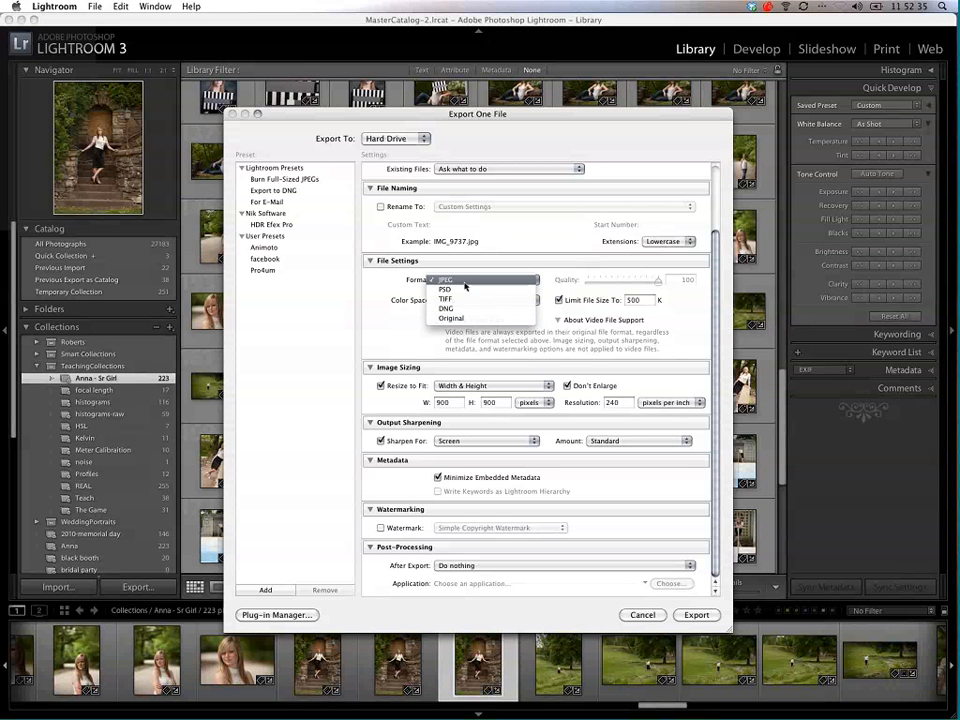
pyautogui.click(505, 280)
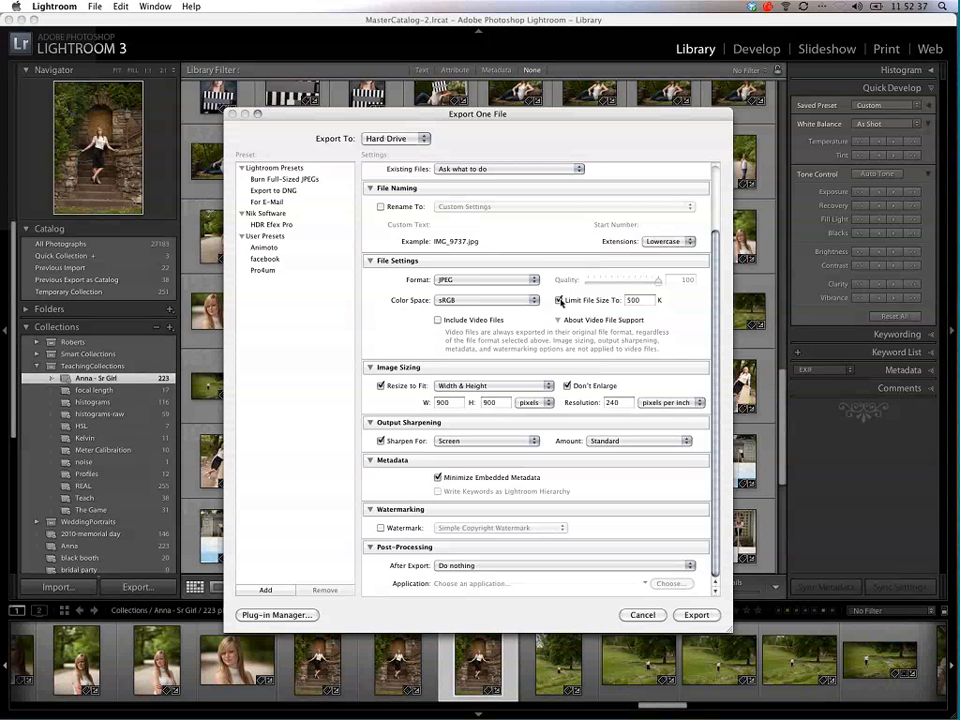
# Step: Turn off the export file size limit, using JPEG quality 100 and the sRGB color space
pyautogui.click(560, 300)
pyautogui.moveTo(658, 281)
pyautogui.mouseDown()
pyautogui.moveTo(591, 281)
pyautogui.moveTo(660, 279)
pyautogui.mouseUp()
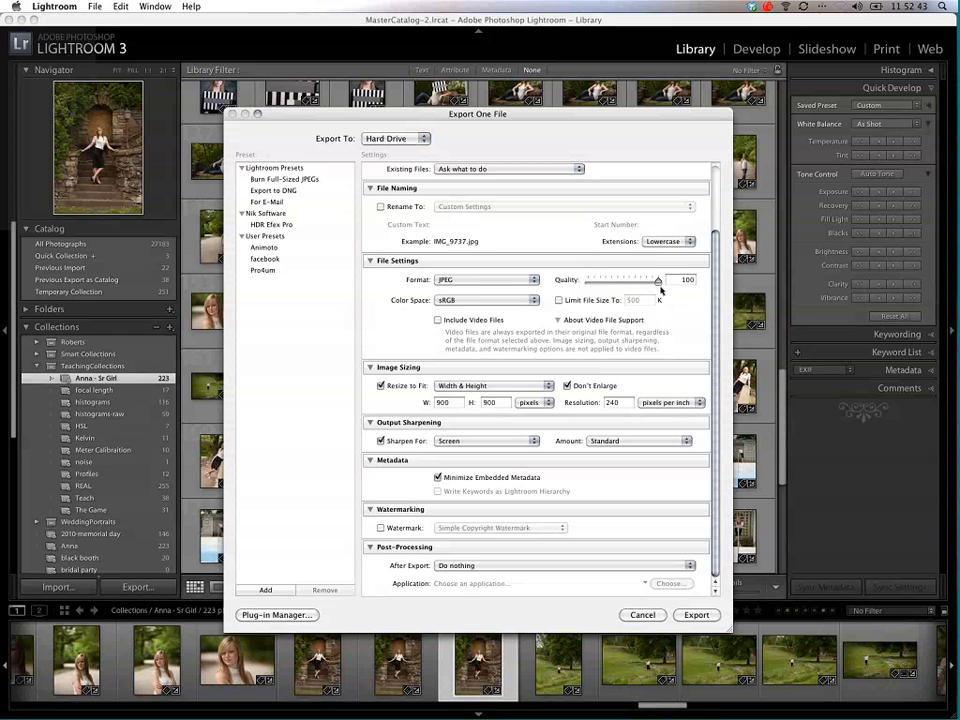
pyautogui.moveTo(658, 280)
pyautogui.mouseDown()
pyautogui.moveTo(638, 281)
pyautogui.moveTo(668, 280)
pyautogui.mouseUp()
pyautogui.click(505, 301)
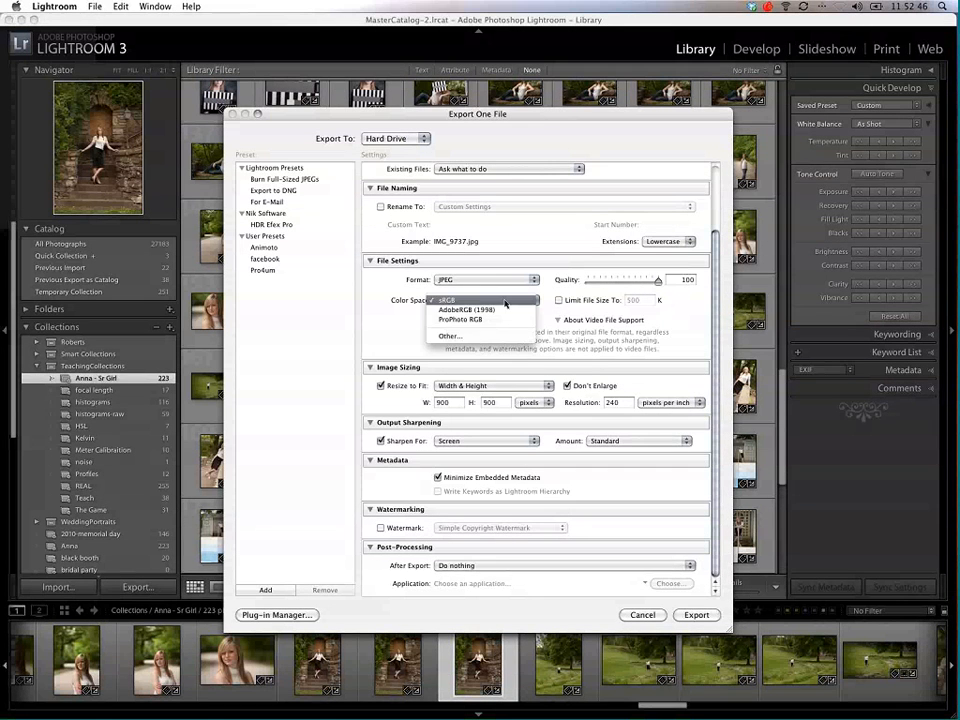
pyautogui.click(569, 303)
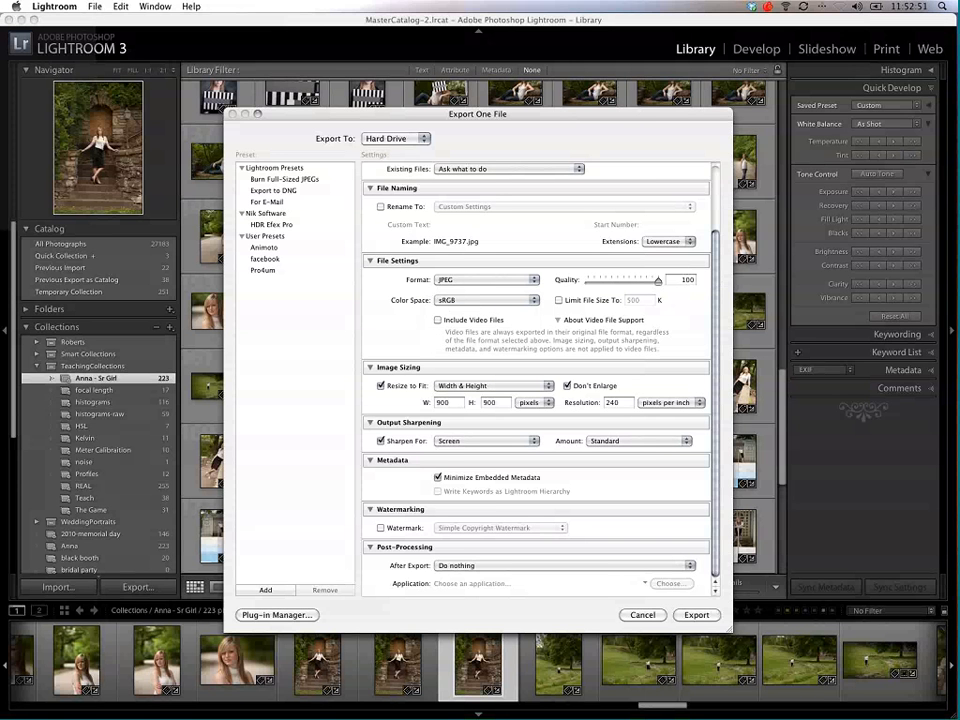
# Step: Turn off Resize to Fit and output sharpening in the export settings
pyautogui.click(408, 387)
pyautogui.click(420, 387)
pyautogui.click(430, 388)
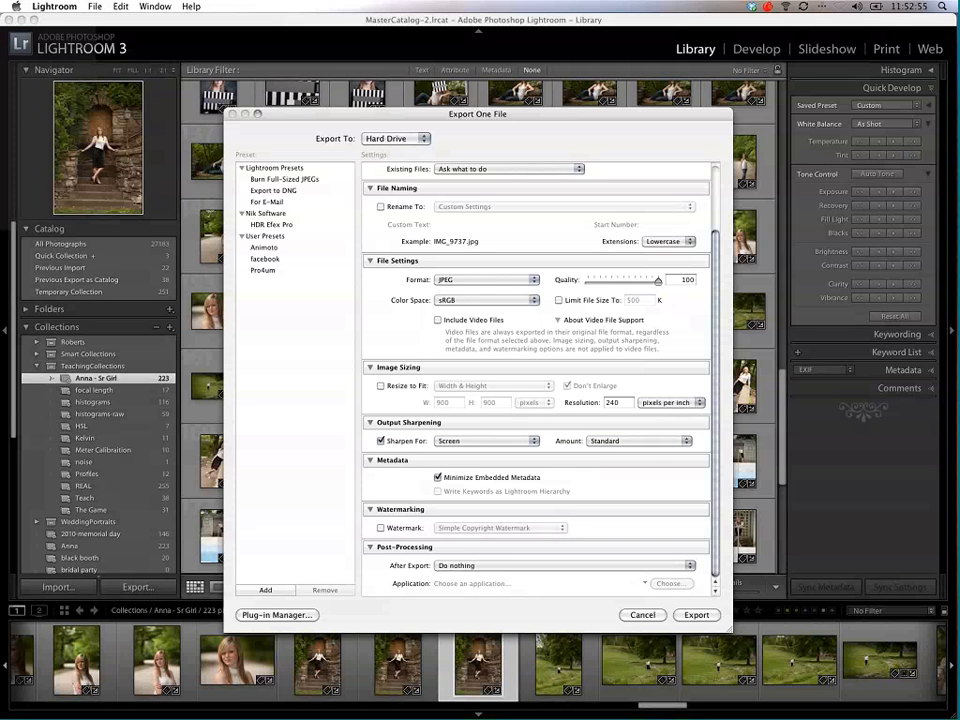
pyautogui.click(381, 440)
pyautogui.click(381, 440)
pyautogui.click(485, 440)
pyautogui.click(487, 440)
pyautogui.click(381, 440)
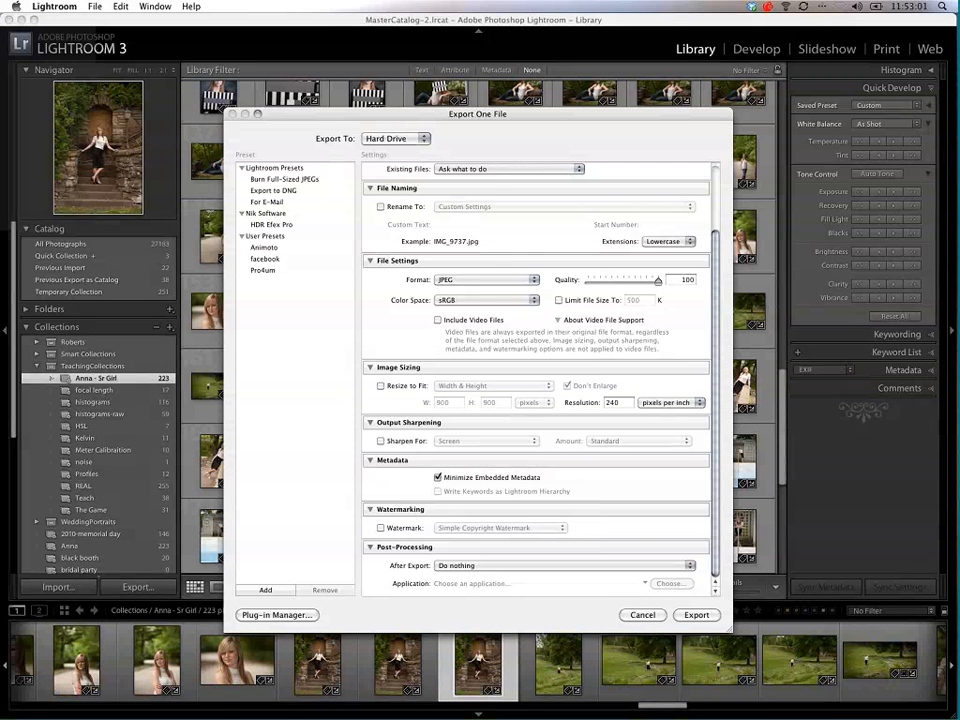
# Step: Toggle Minimize Embedded Metadata off and back on
pyautogui.click(437, 477)
pyautogui.click(438, 478)
pyautogui.click(438, 478)
pyautogui.click(438, 478)
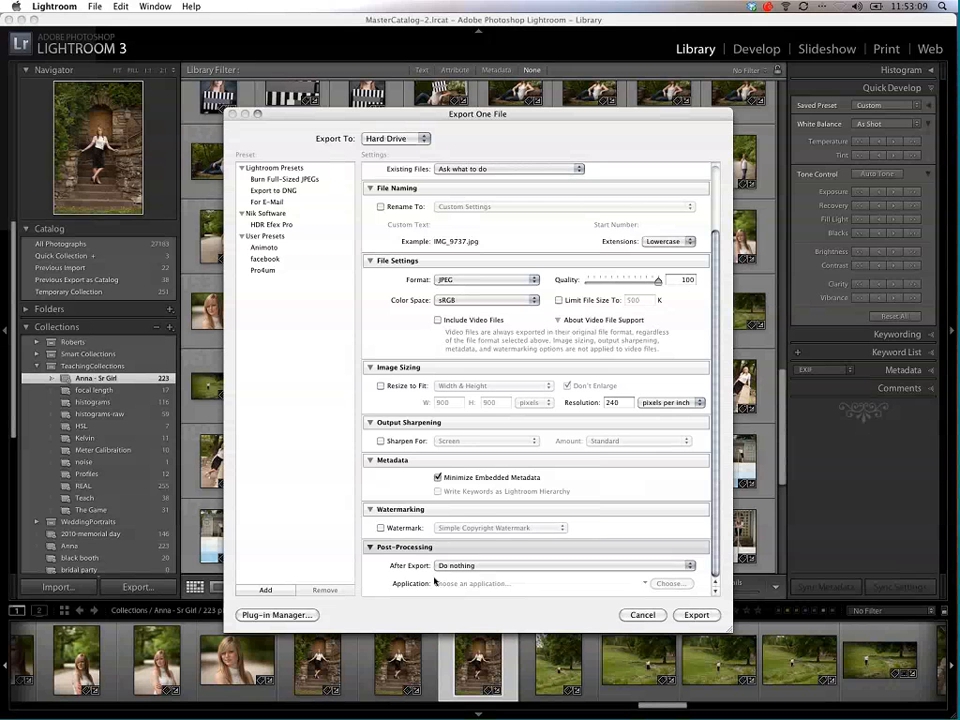
# Step: Set the After Export action to Do nothing and export the photo
pyautogui.click(474, 568)
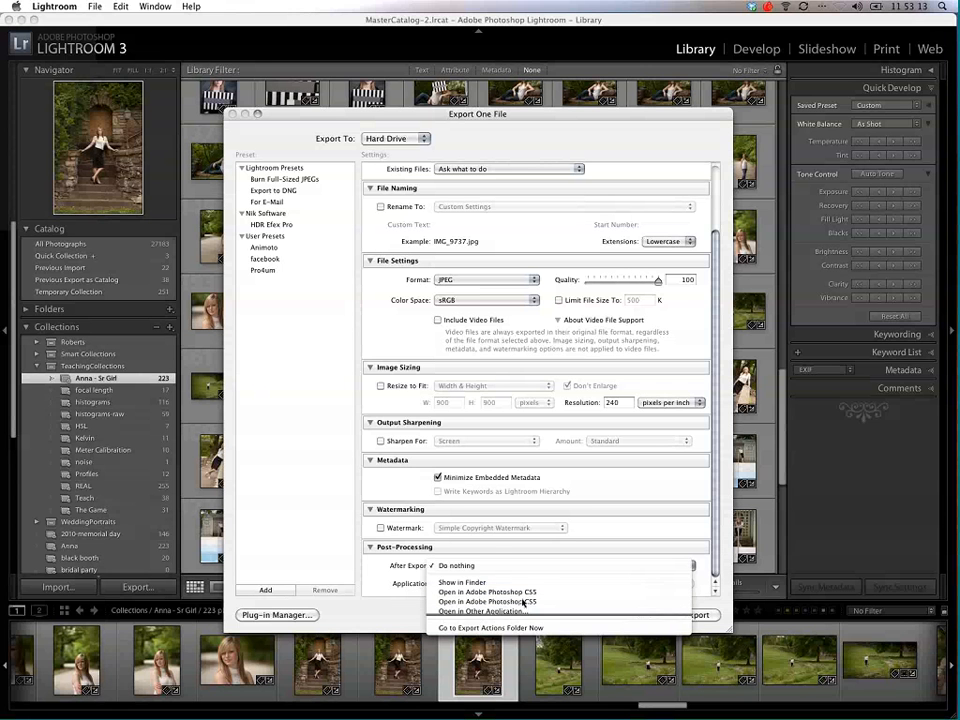
pyautogui.click(504, 564)
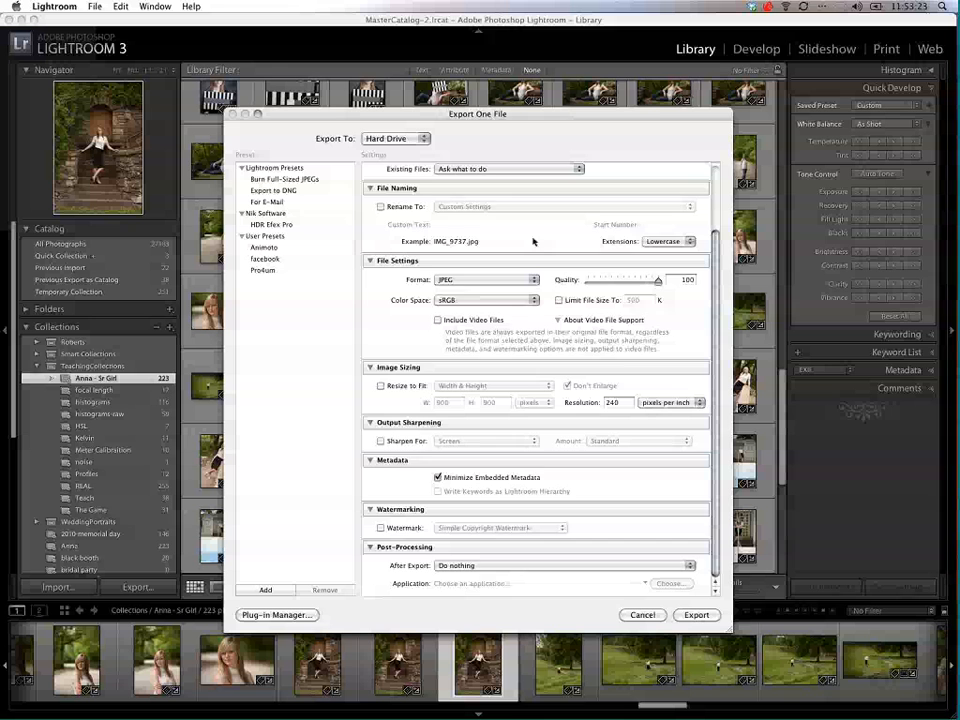
pyautogui.scroll(3, 500, 200)
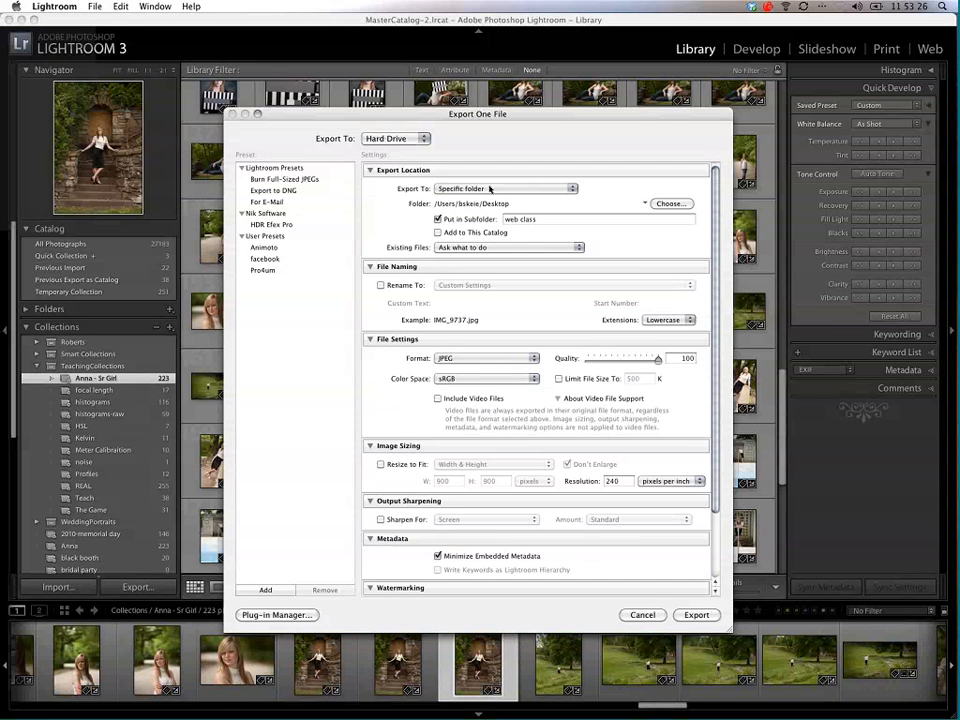
pyautogui.click(697, 616)
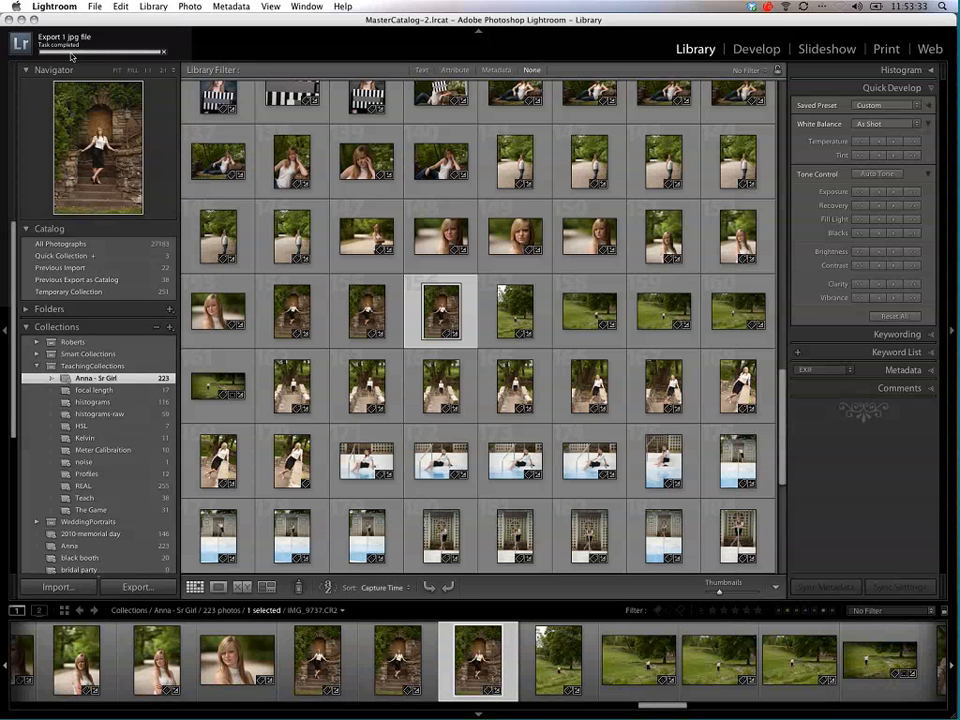
# Step: Minimize Lightroom, then move the exported "web class" folder toward the middle of the desktop and open it
pyautogui.click(22, 20)
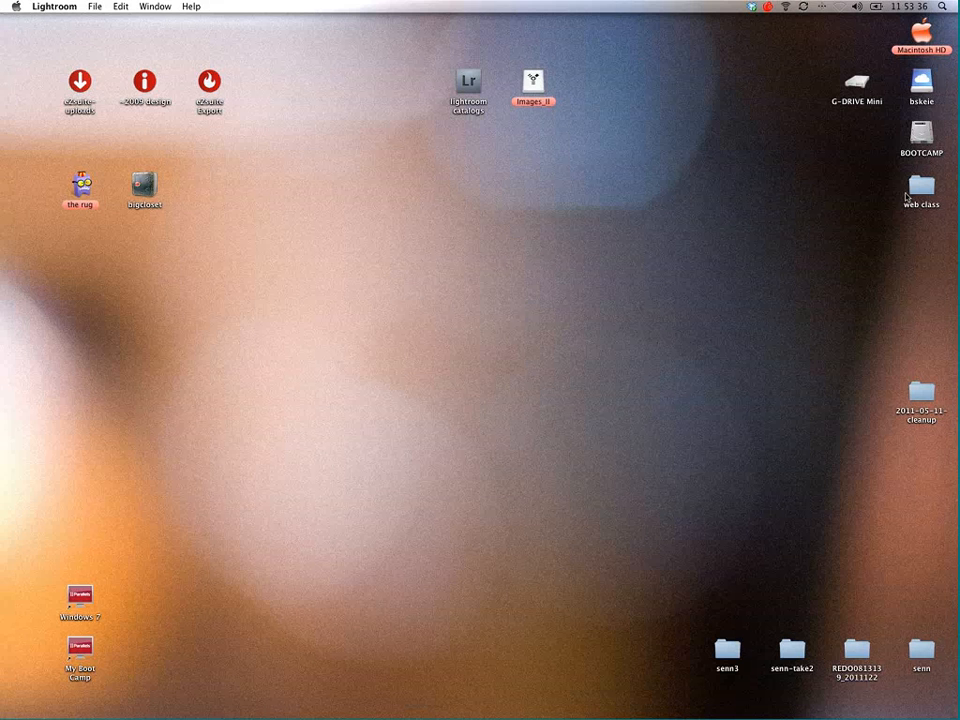
pyautogui.moveTo(906, 197); pyautogui.dragTo(454, 251)
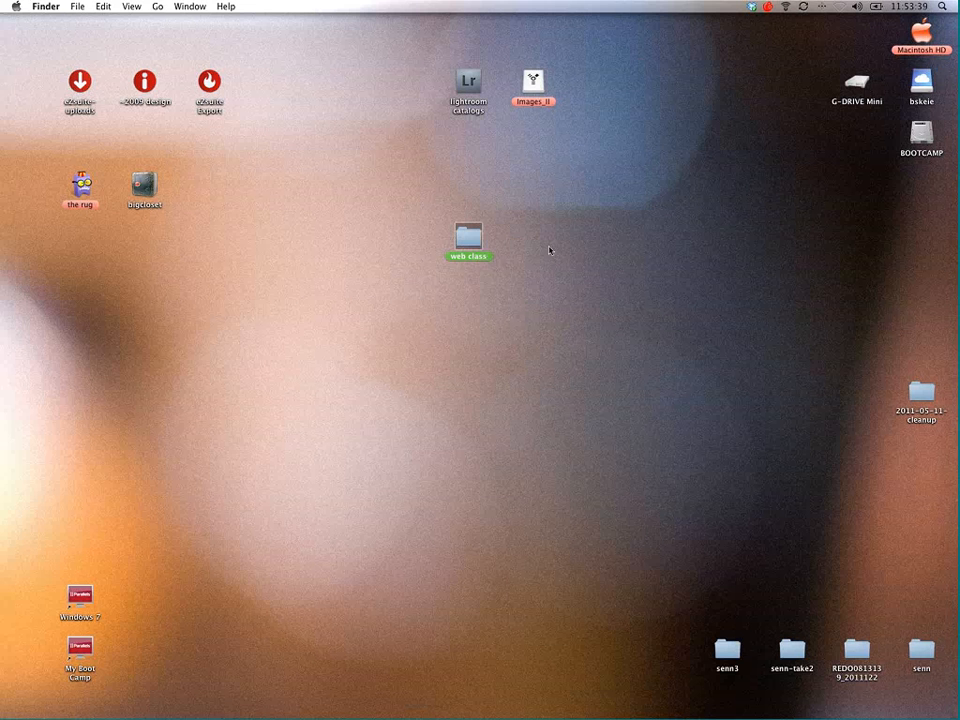
pyautogui.doubleClick(468, 240)
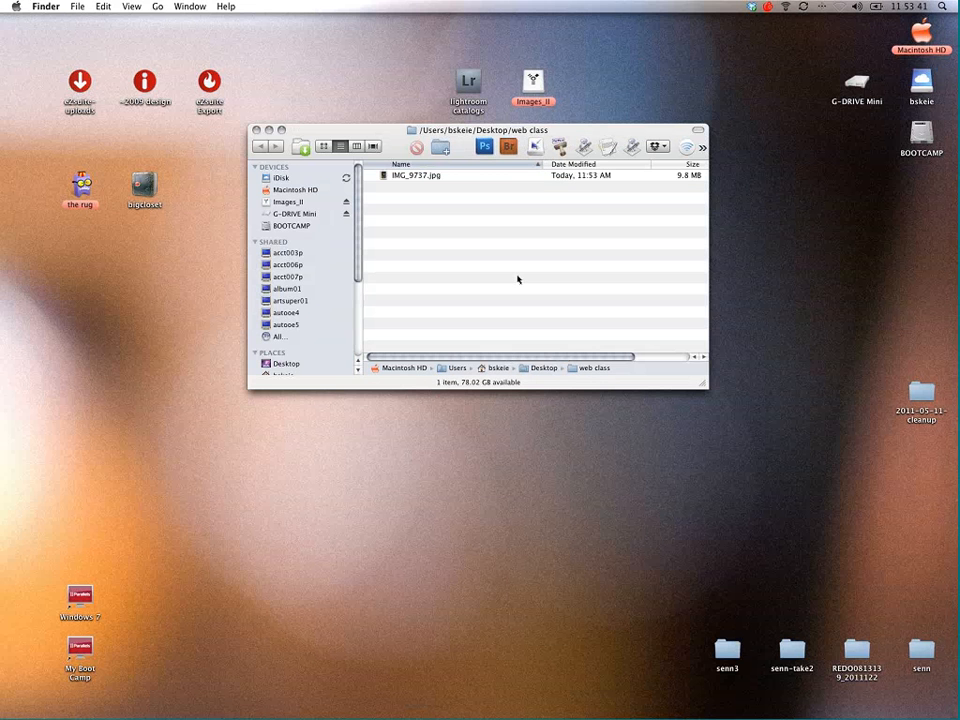
# Step: Preview the exported IMG_9737.jpg in Quick Look and close the preview
pyautogui.click(418, 176)
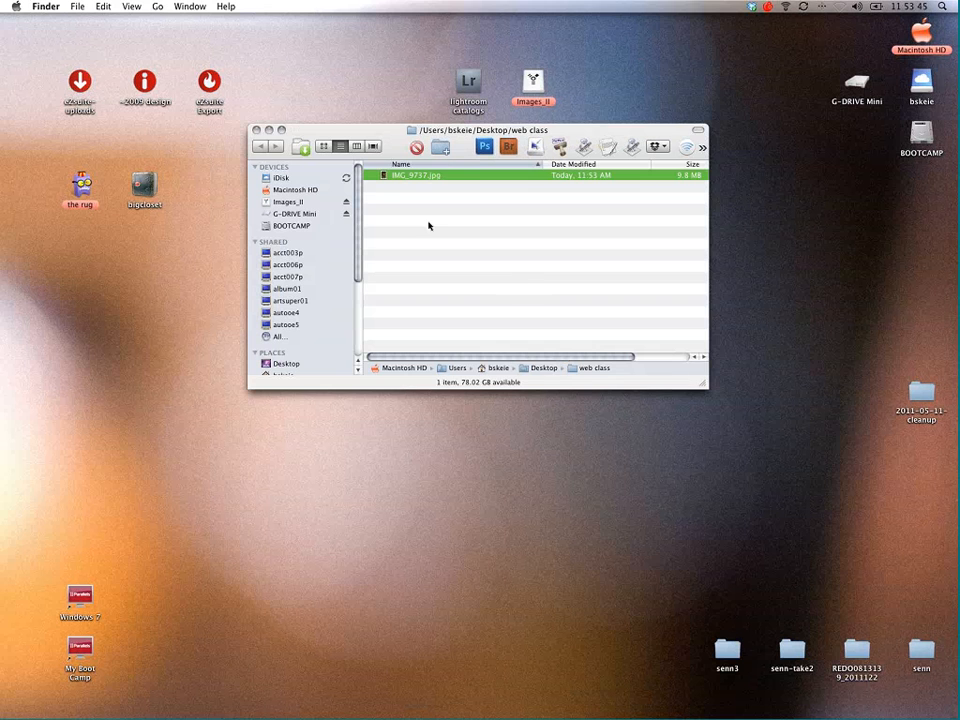
pyautogui.press('space')
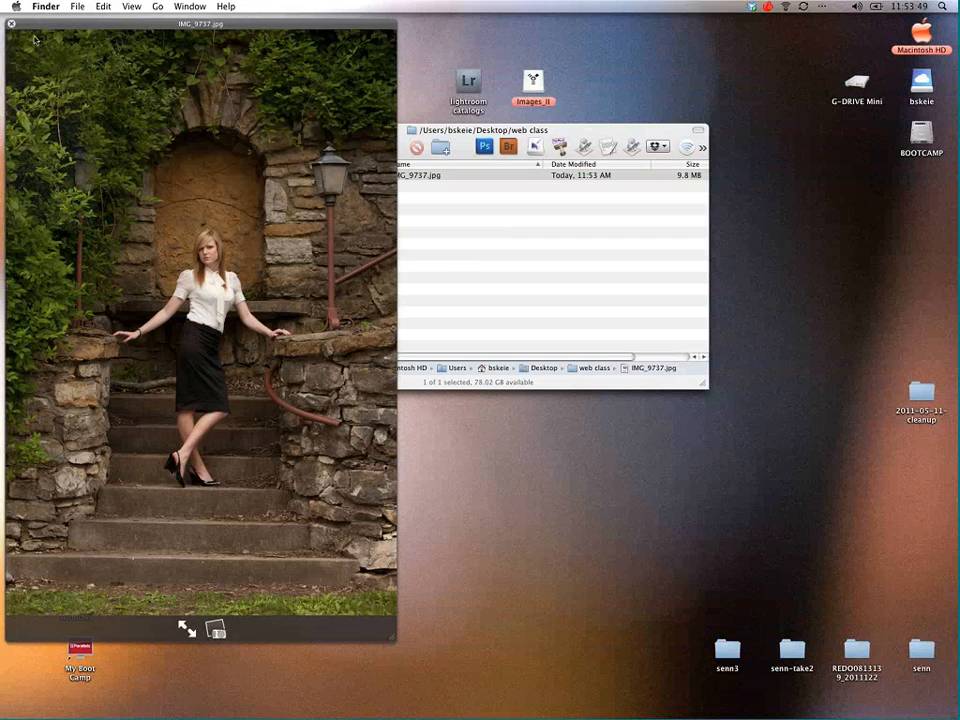
pyautogui.press('space')
# Step: Switch back to Lightroom and open the export settings for the stone-doorway photo IMG_9737.CR2
pyautogui.moveTo(955, 310)
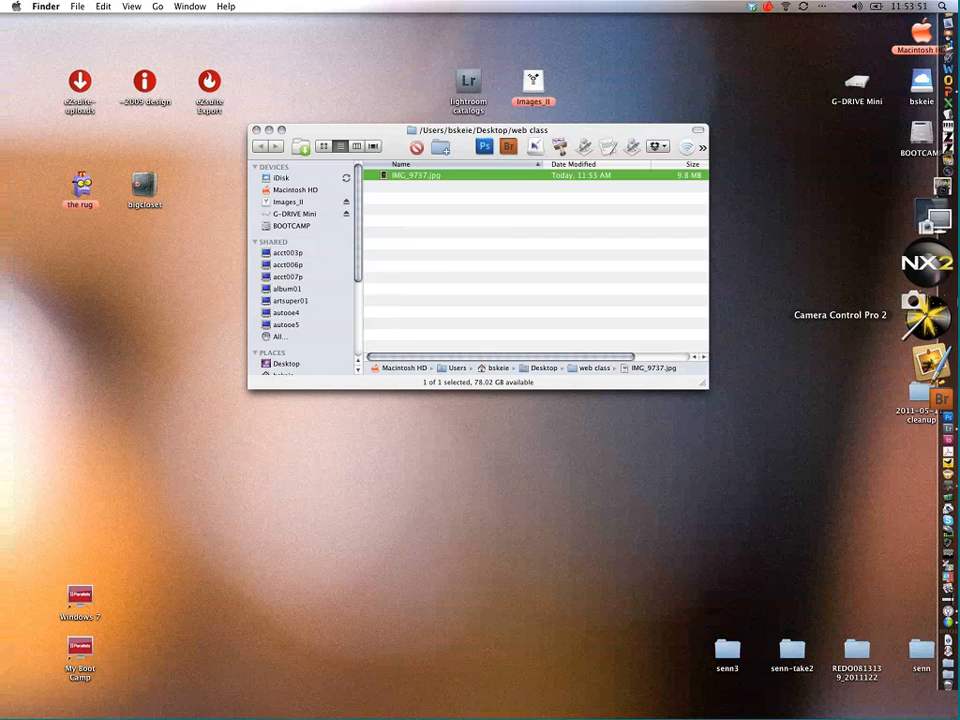
pyautogui.click(950, 349)
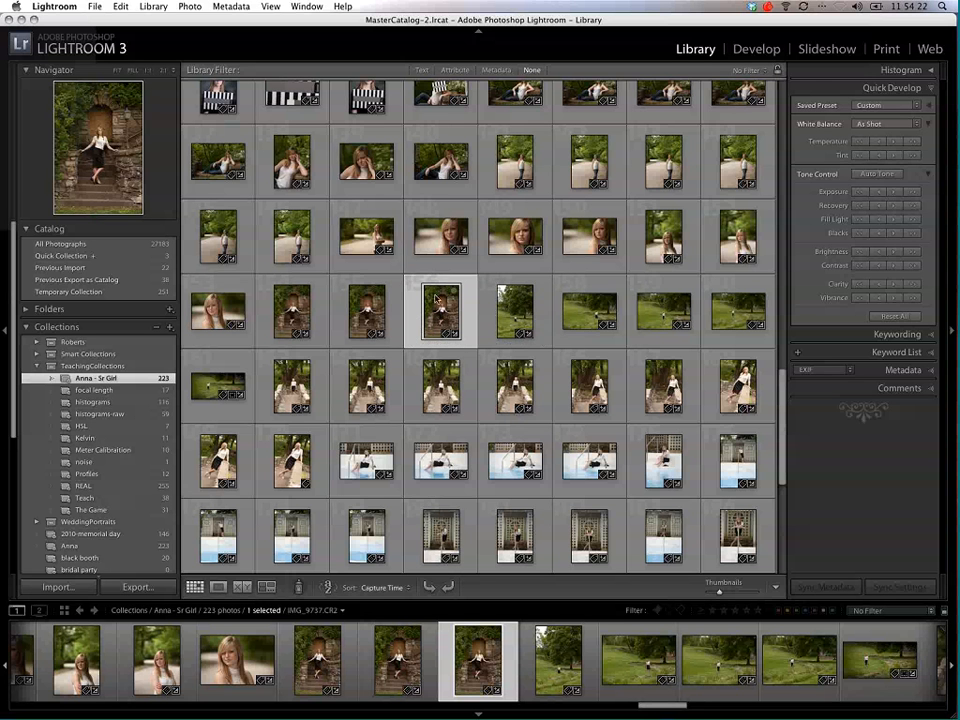
pyautogui.rightClick(440, 301)
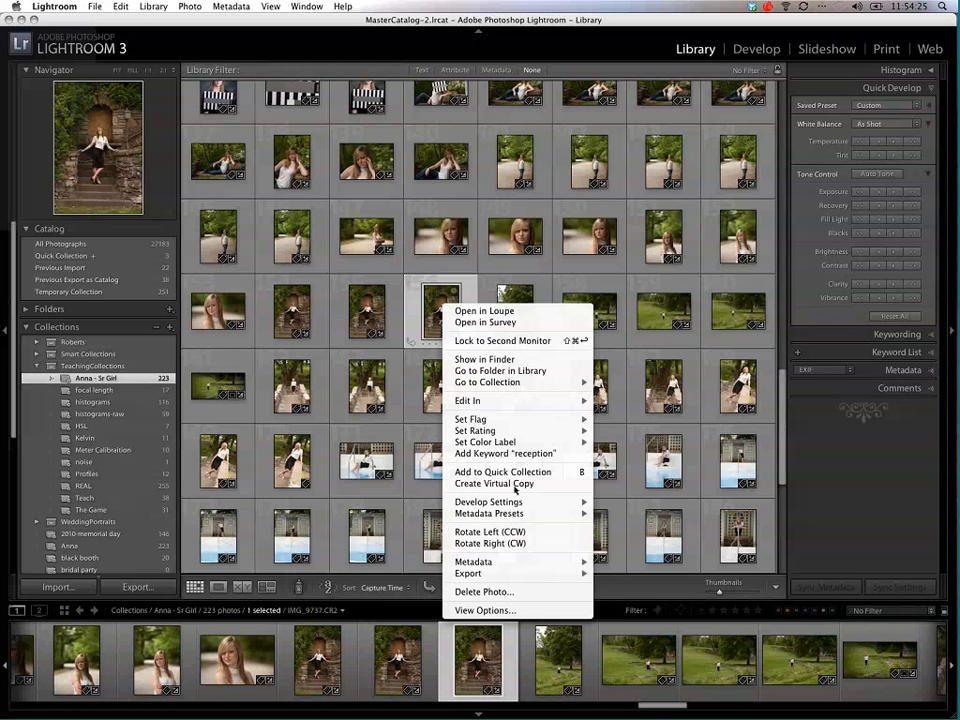
pyautogui.moveTo(531, 574)
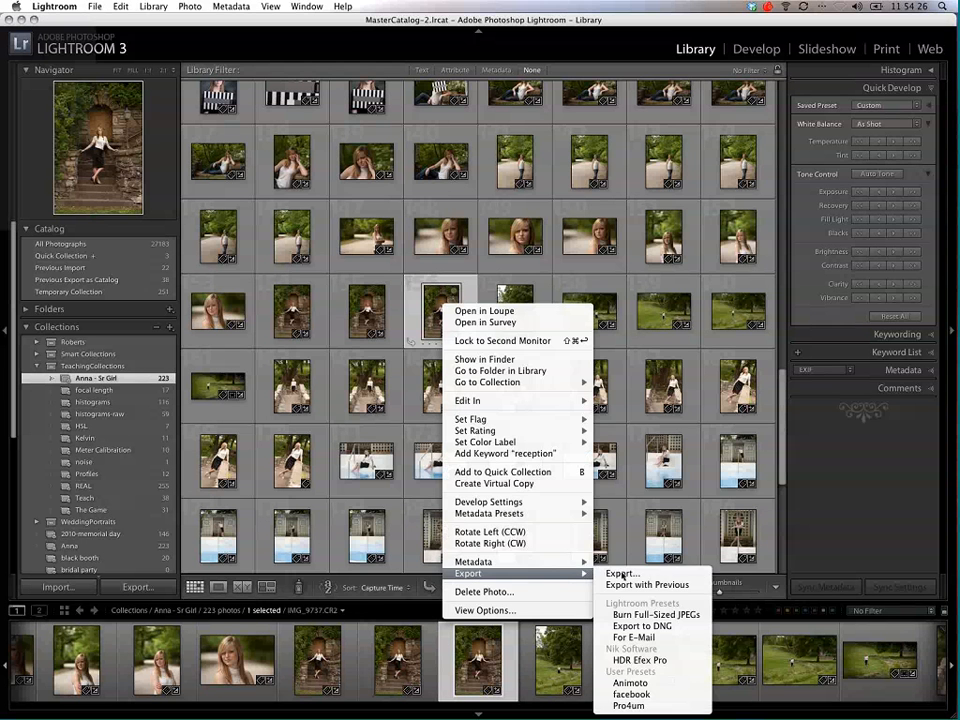
pyautogui.click(610, 573)
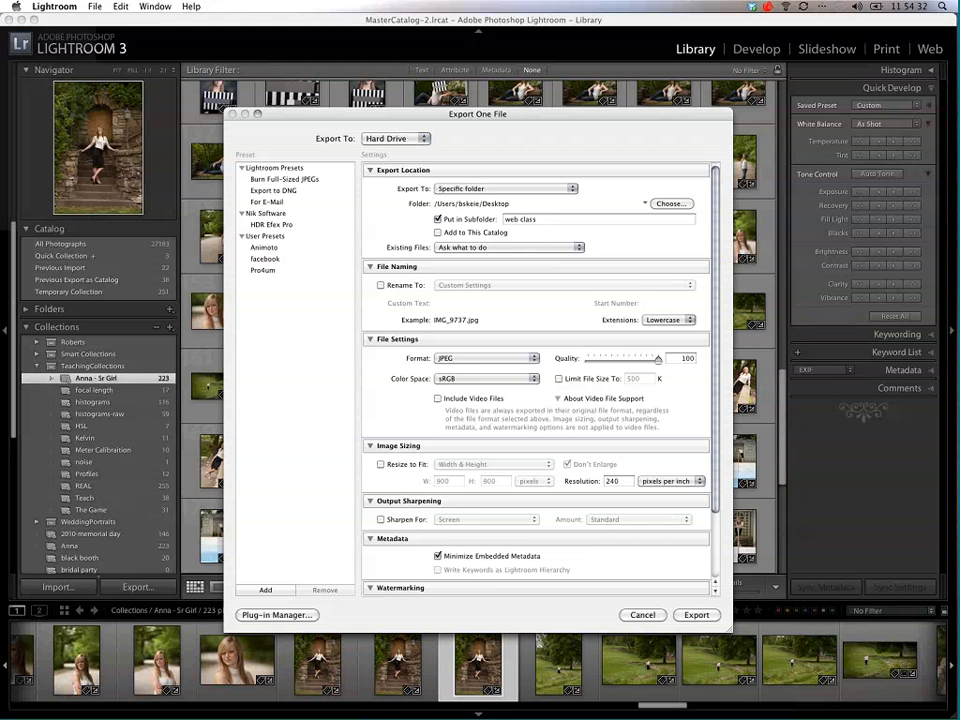
# Step: Export to the same folder as the original photo in a subfolder named "01-full res", and turn off Minimize Embedded Metadata
pyautogui.click(530, 190)
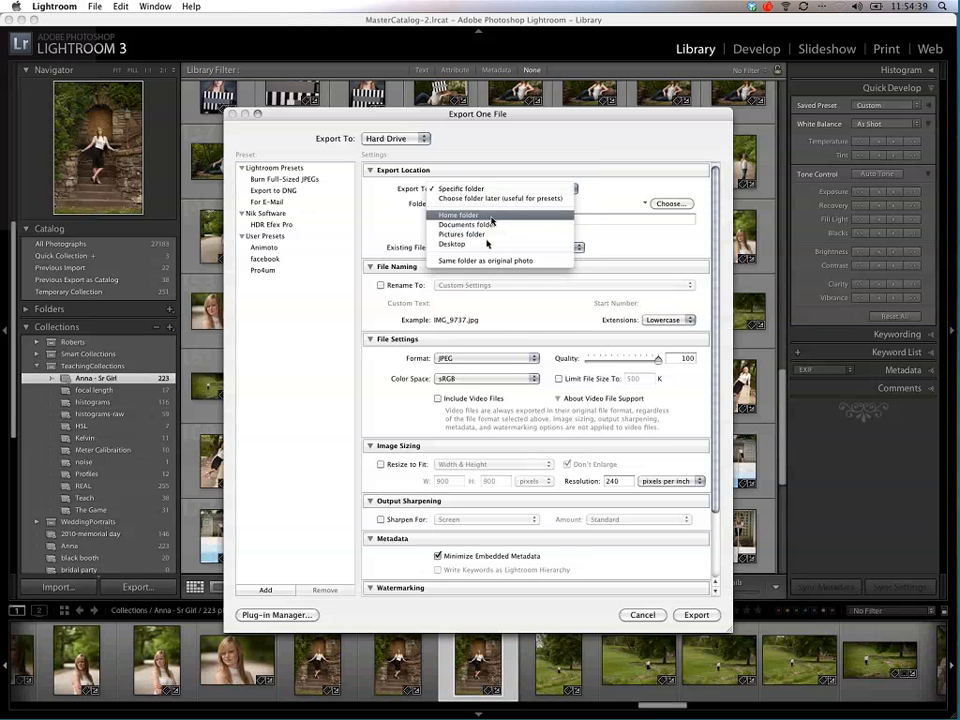
pyautogui.click(487, 260)
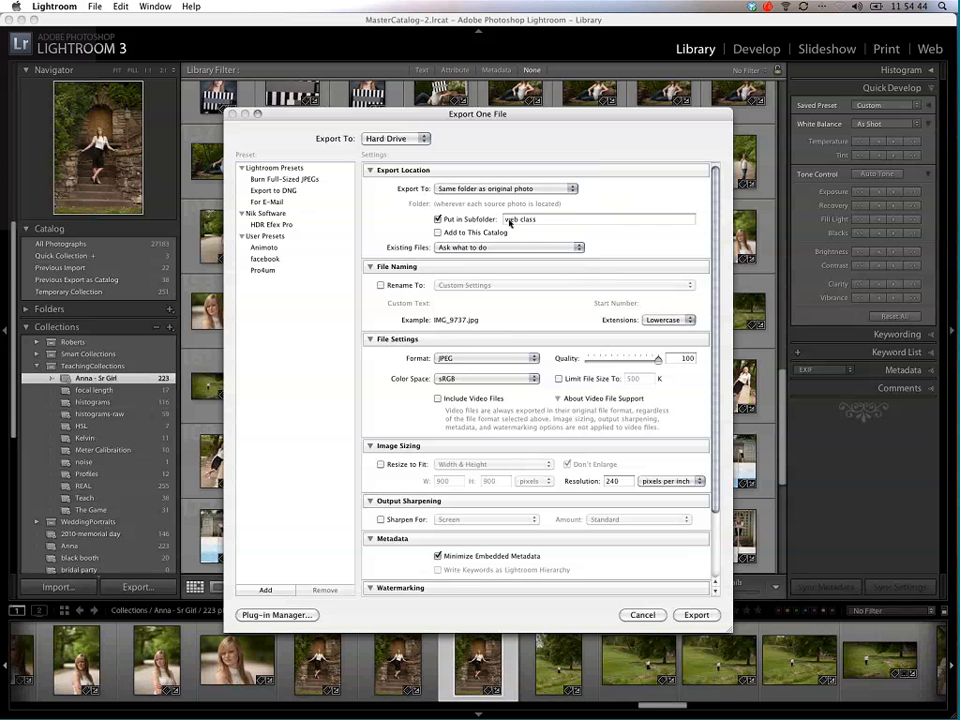
pyautogui.click(543, 219)
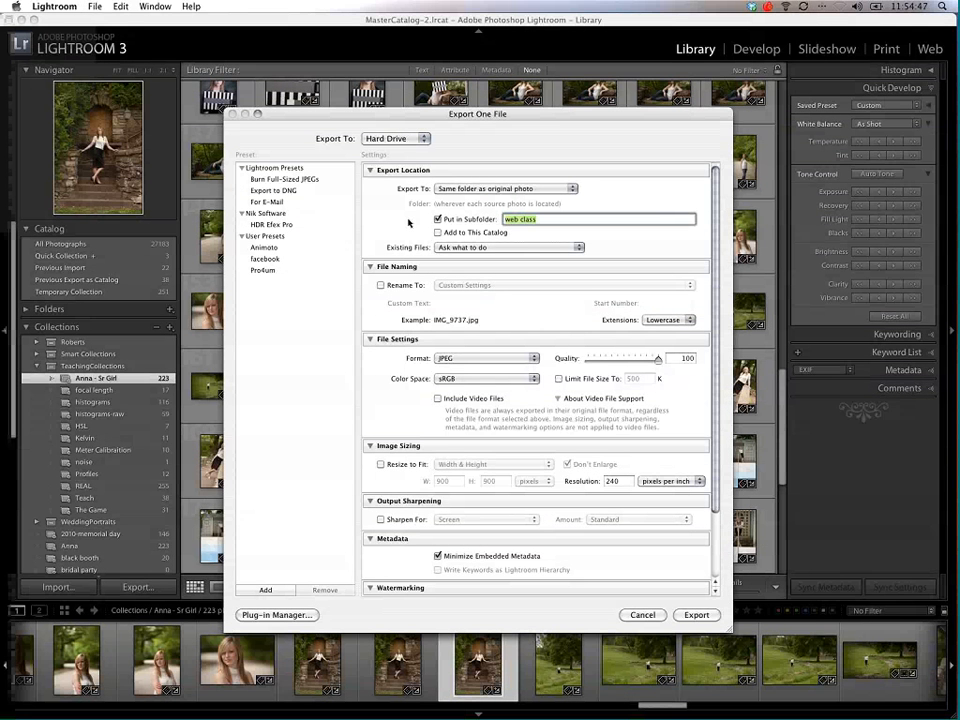
pyautogui.write('01-')
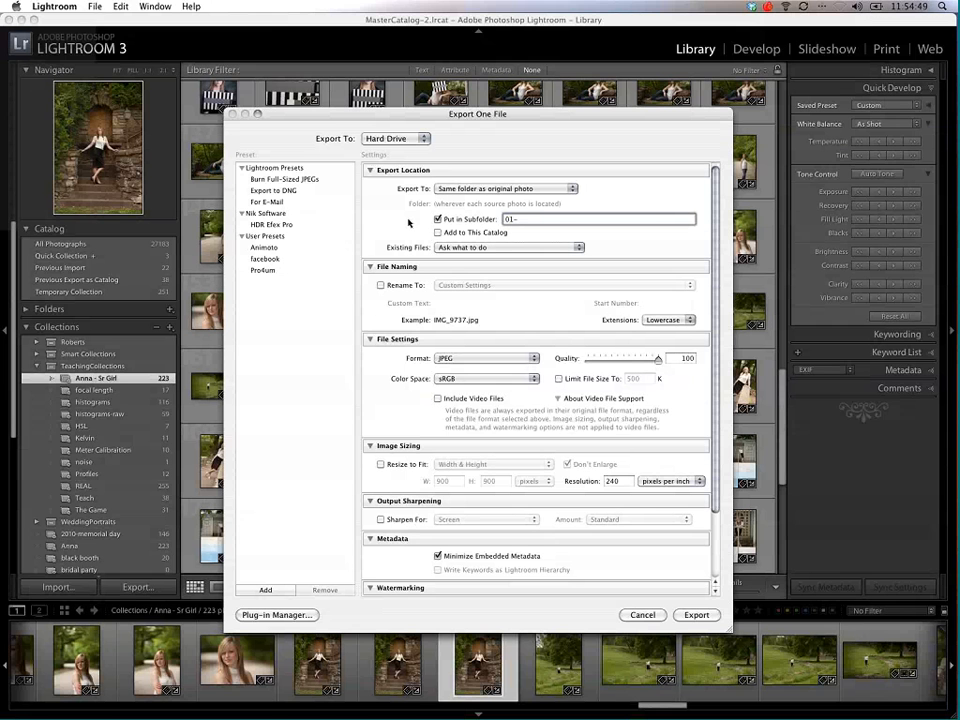
pyautogui.write('full res')
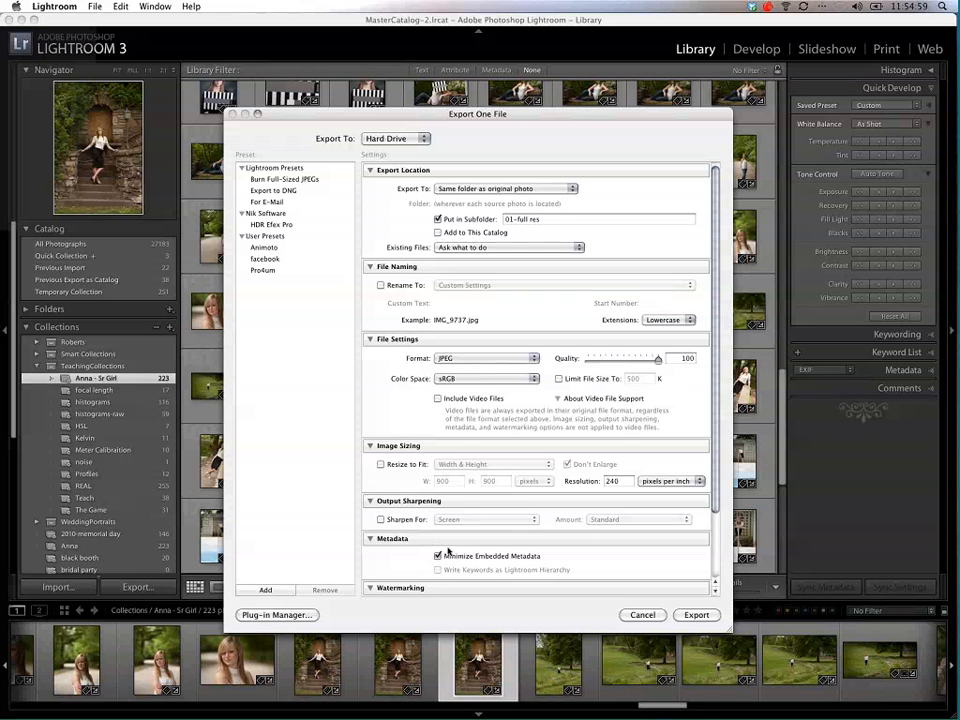
pyautogui.click(446, 552)
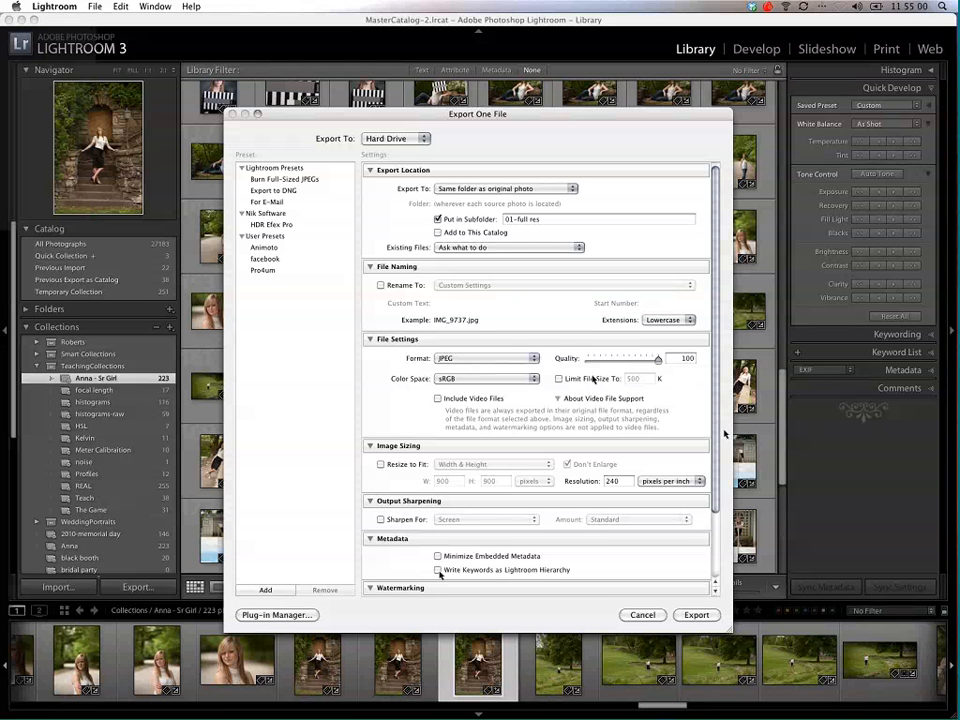
# Step: Save the export settings as user preset "Full Res Export", and collapse the Lightroom Presets and Nik Software groups
pyautogui.click(266, 589)
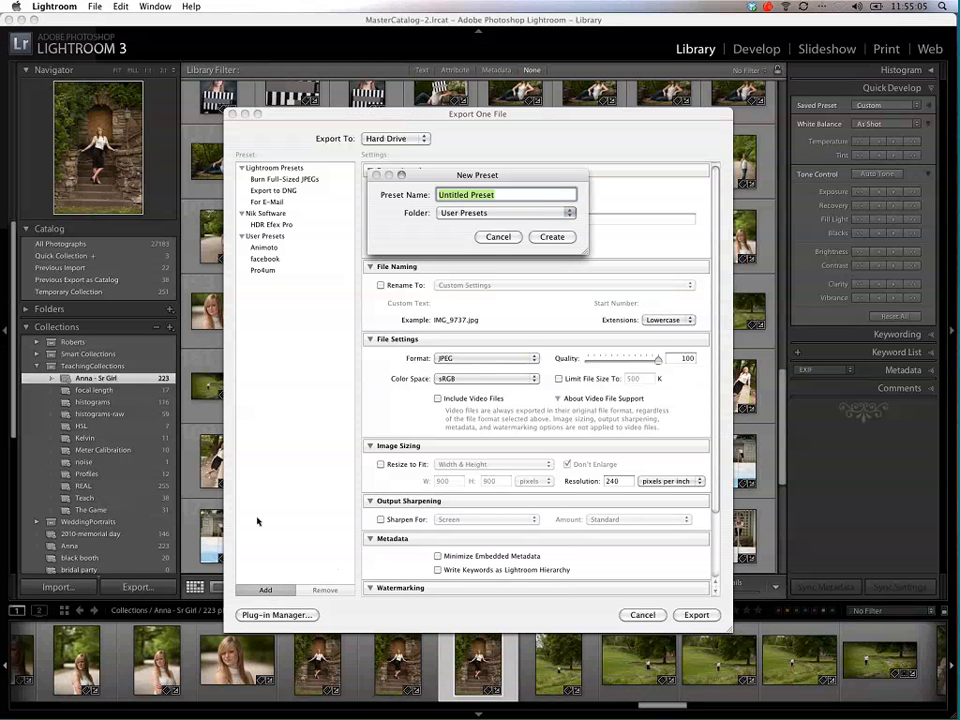
pyautogui.write('Full Res Export')
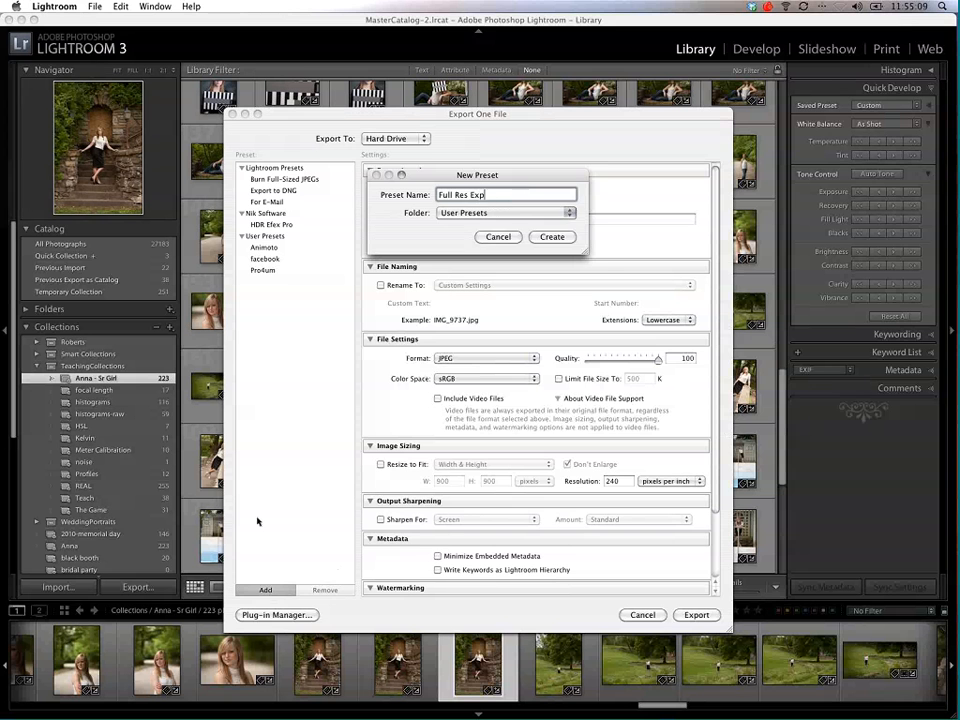
pyautogui.press('Return')
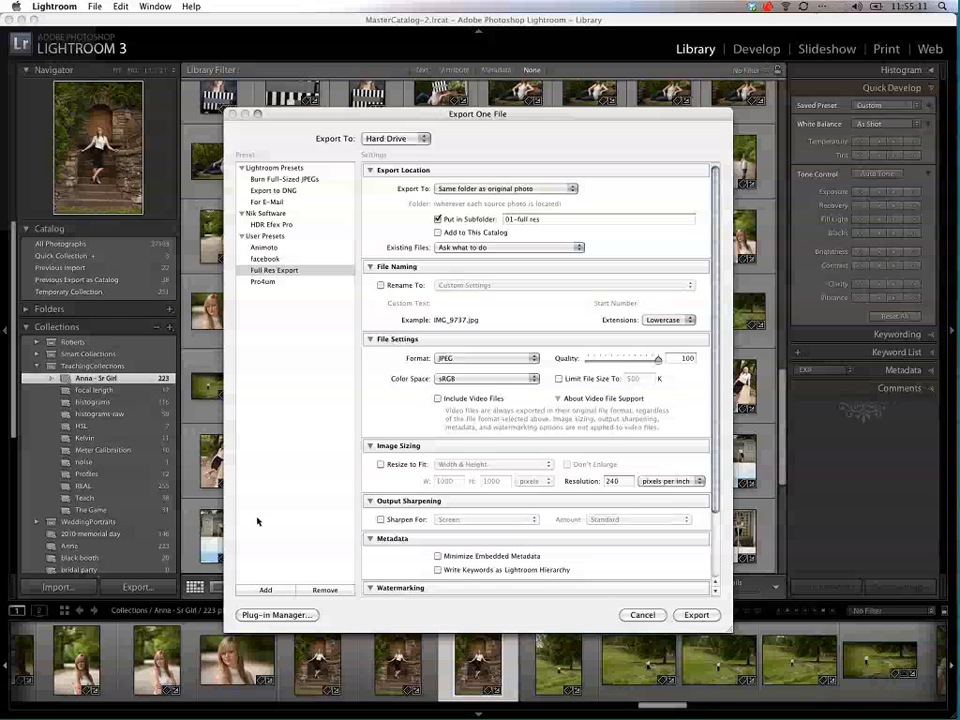
pyautogui.click(242, 168)
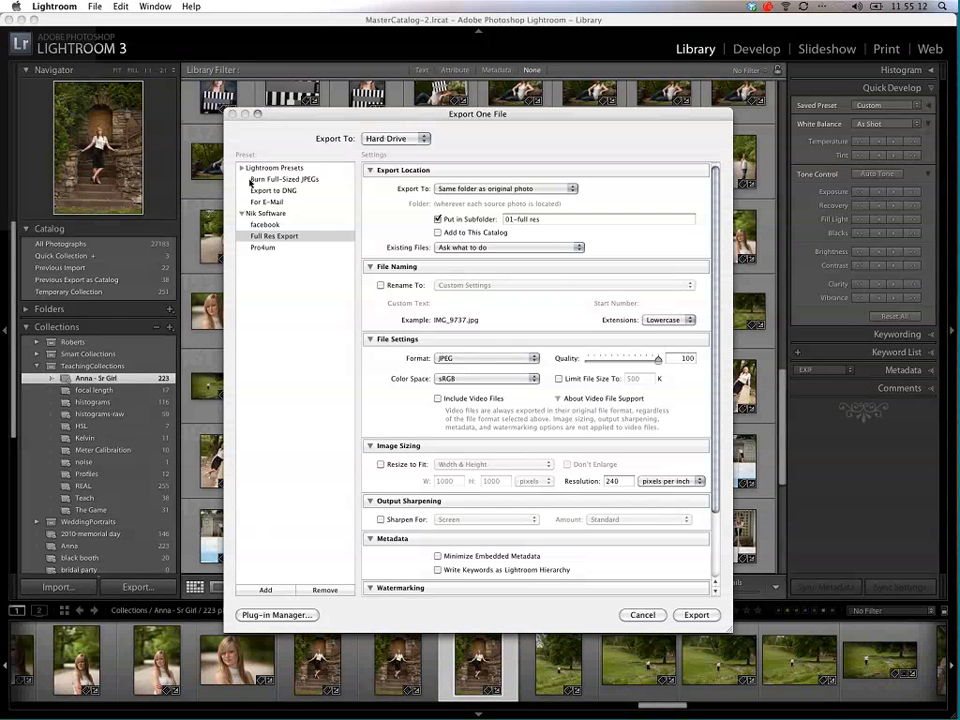
pyautogui.click(242, 179)
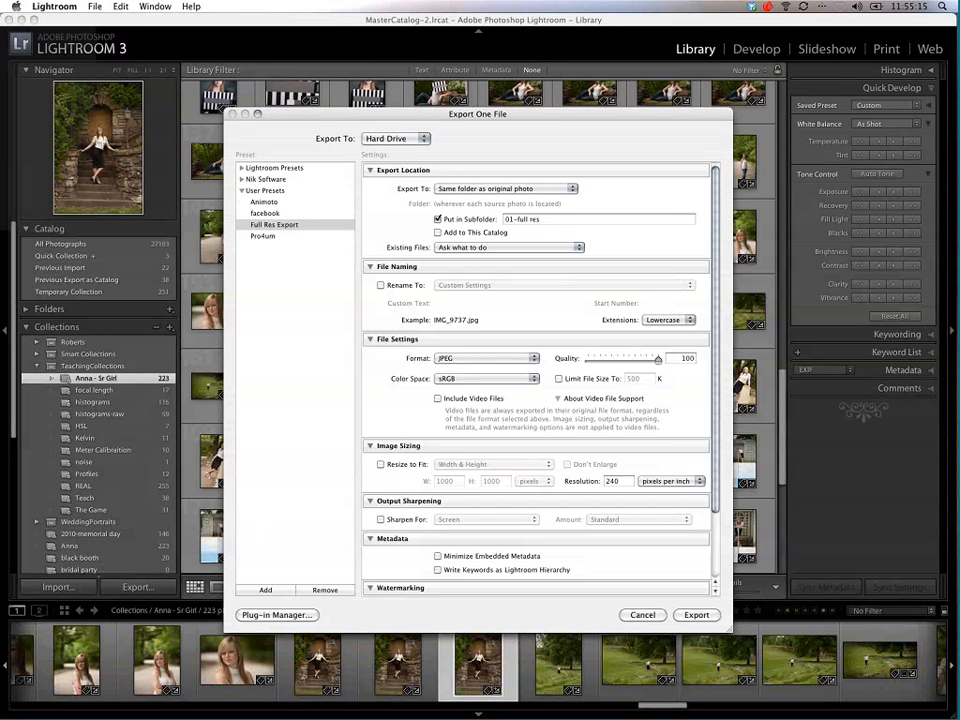
# Step: Change the export subfolder name to "02-slide show"
pyautogui.click(513, 219)
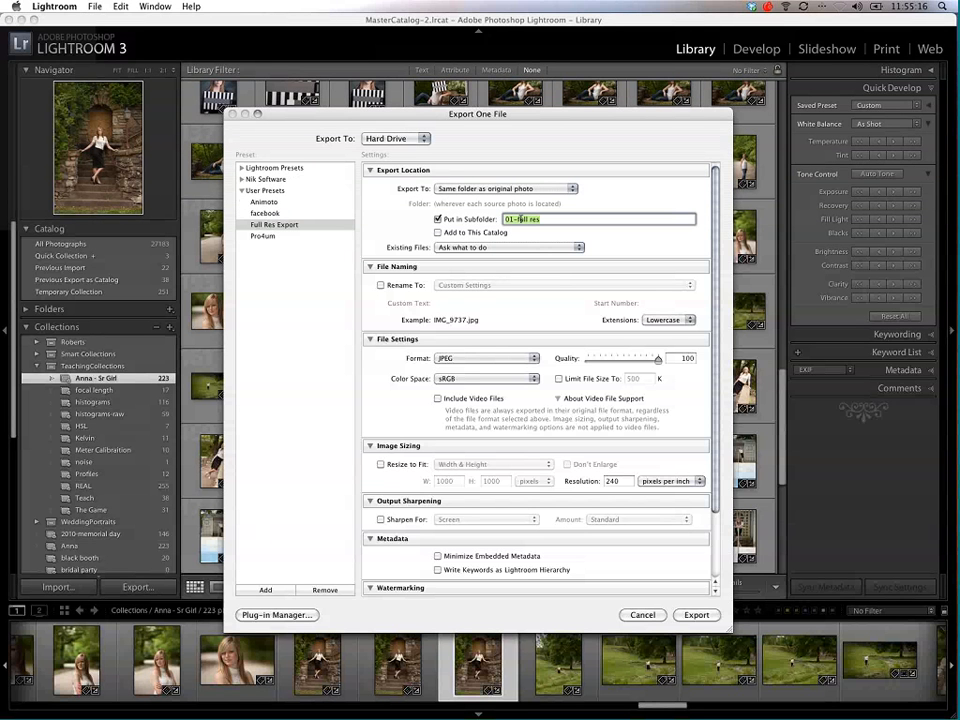
pyautogui.click(510, 219)
pyautogui.moveTo(519, 219); pyautogui.dragTo(577, 217)
pyautogui.press('BackSpace')
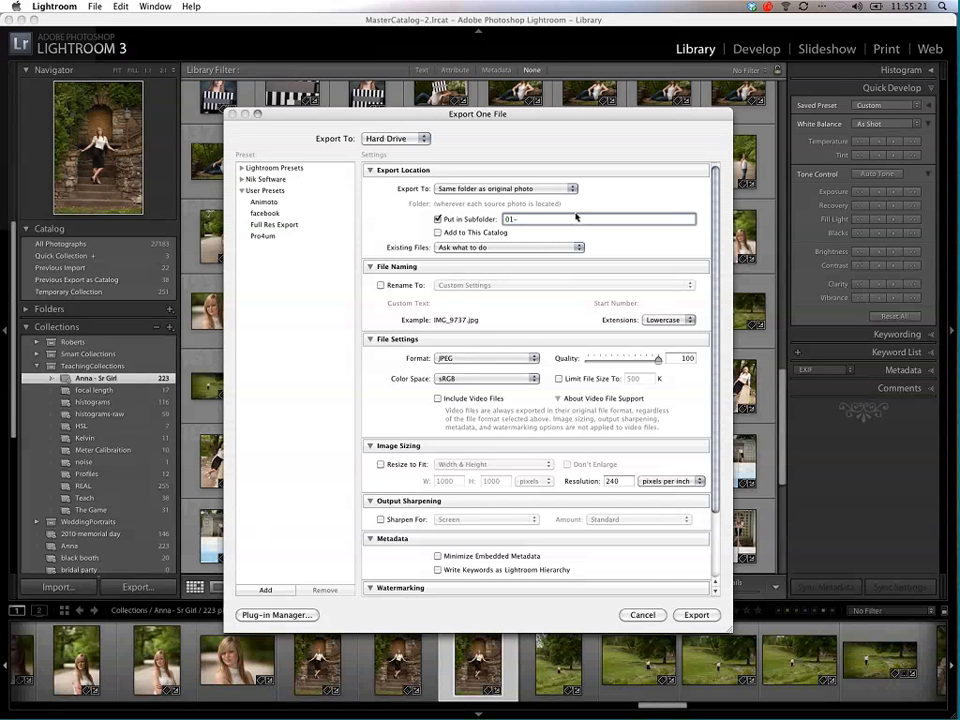
pyautogui.write('w')
pyautogui.write('e')
pyautogui.press('BackSpace')
pyautogui.press('BackSpace')
pyautogui.write('slide show')
# Step: Resize exported images to fit a width and height of 1500 by 1500 pixels
pyautogui.scroll(-3, 420, 410)
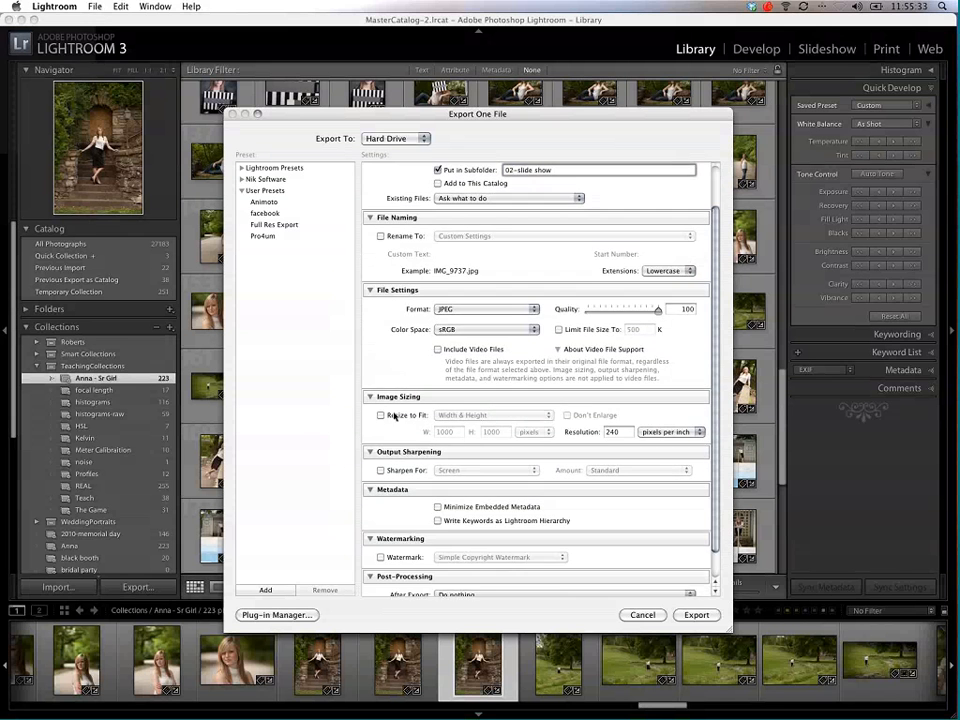
pyautogui.click(401, 416)
pyautogui.doubleClick(447, 432)
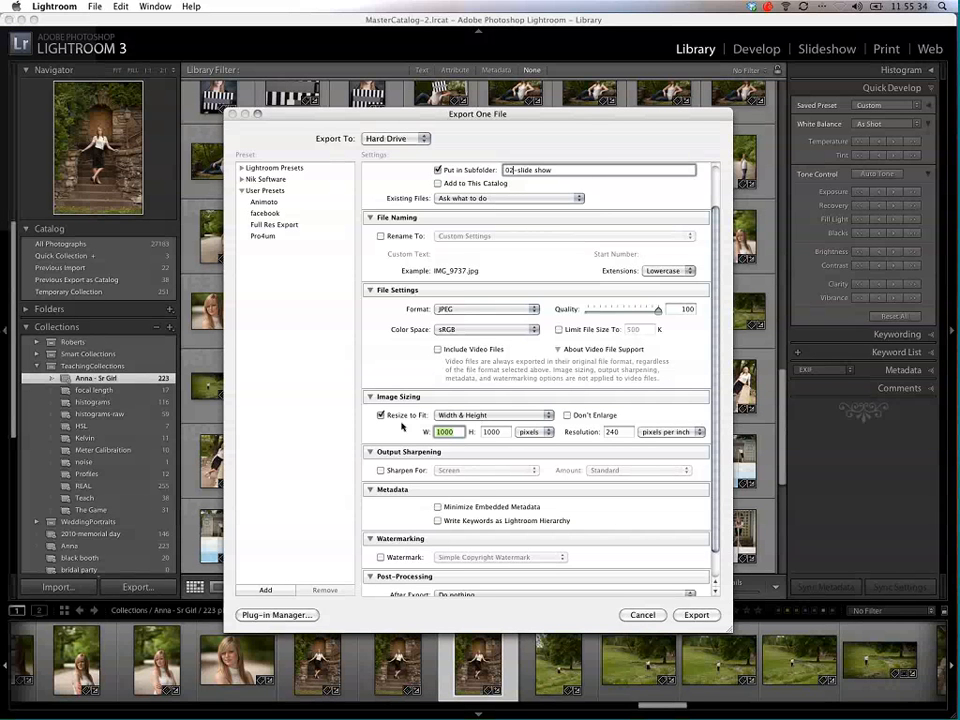
pyautogui.write('1500')
pyautogui.press('Tab')
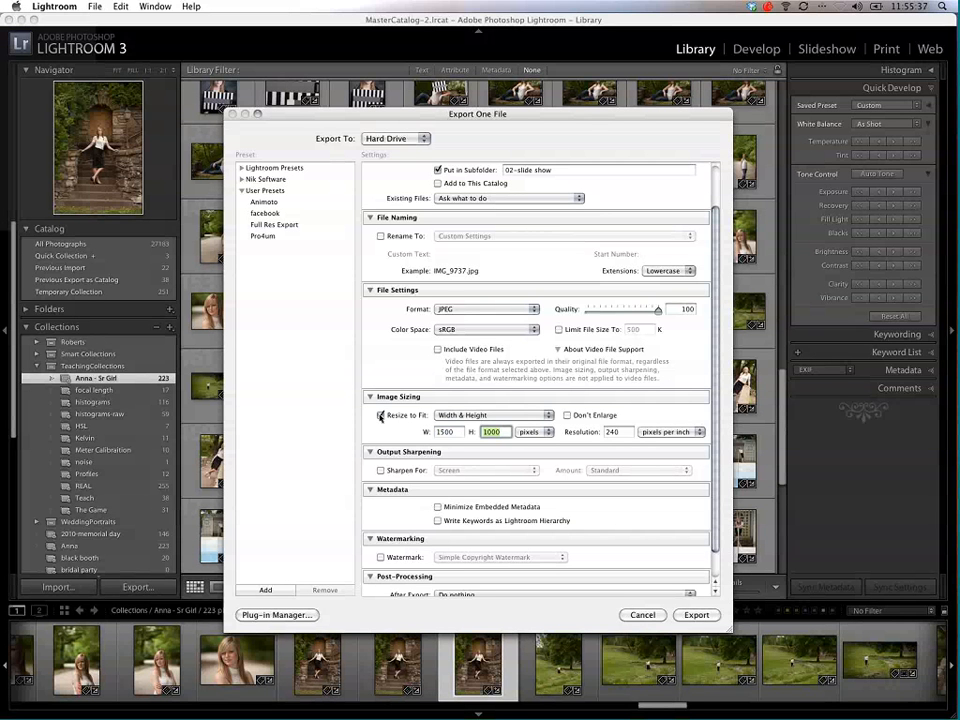
pyautogui.write('1500')
# Step: Set the JPEG quality to 88 and turn on Minimize Embedded Metadata
pyautogui.moveTo(658, 311); pyautogui.dragTo(646, 313)
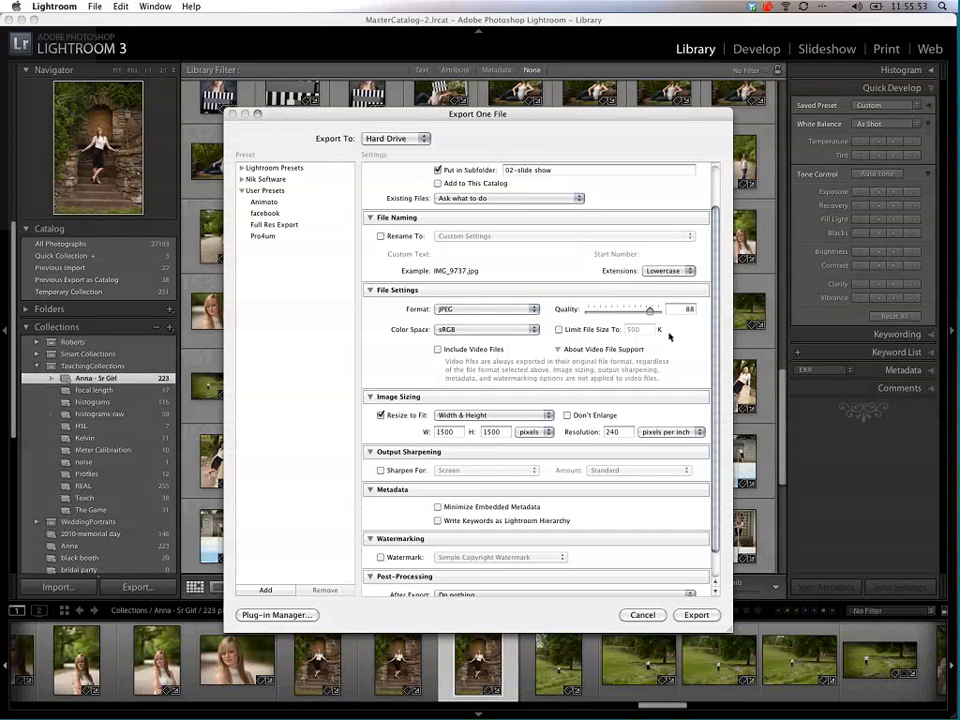
pyautogui.scroll(-3, 703, 364)
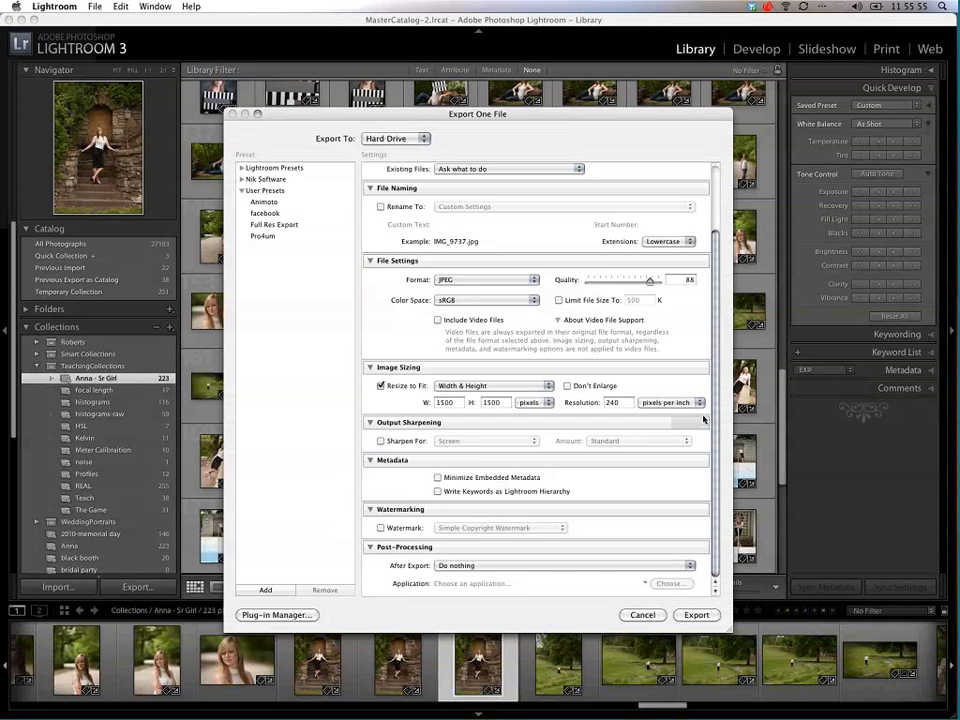
pyautogui.click(480, 478)
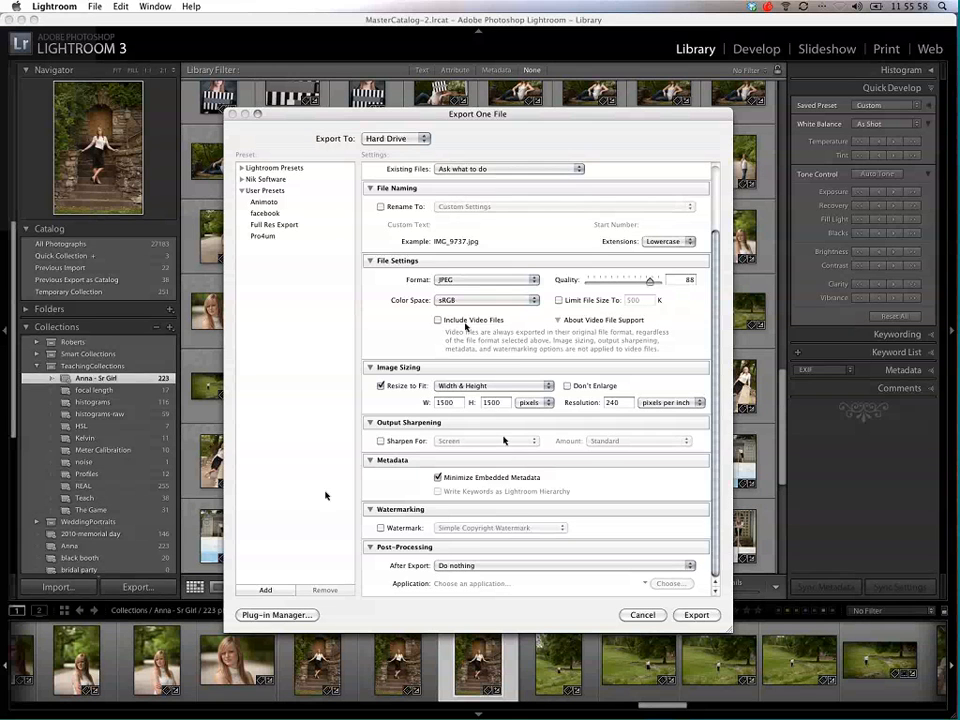
# Step: Save the export settings as a user preset named "Slide Show Export"
pyautogui.click(265, 589)
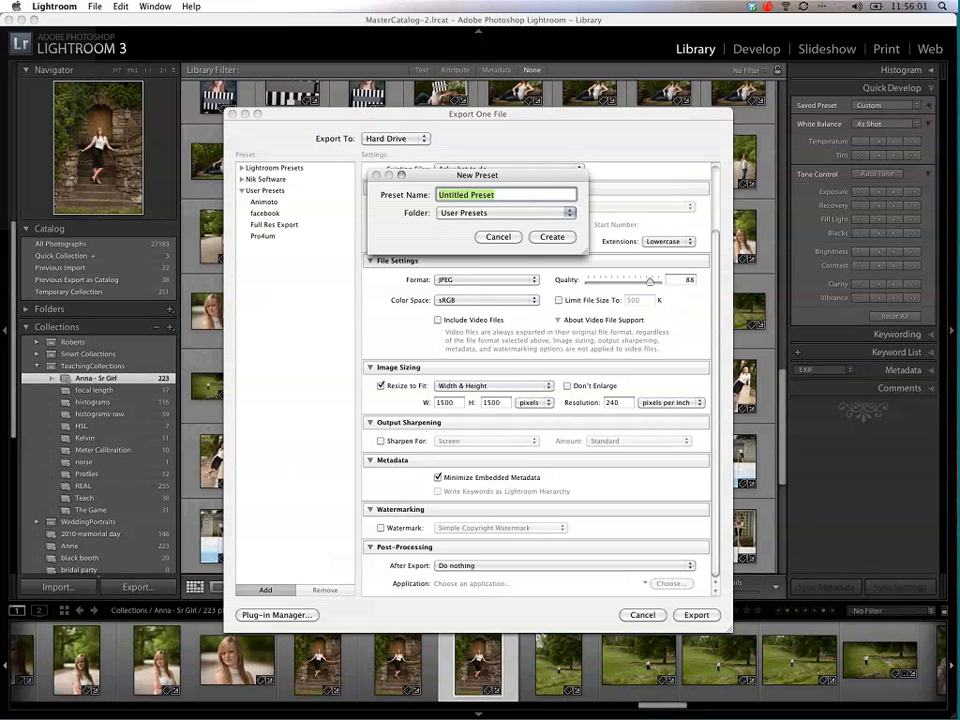
pyautogui.write('Slide Show')
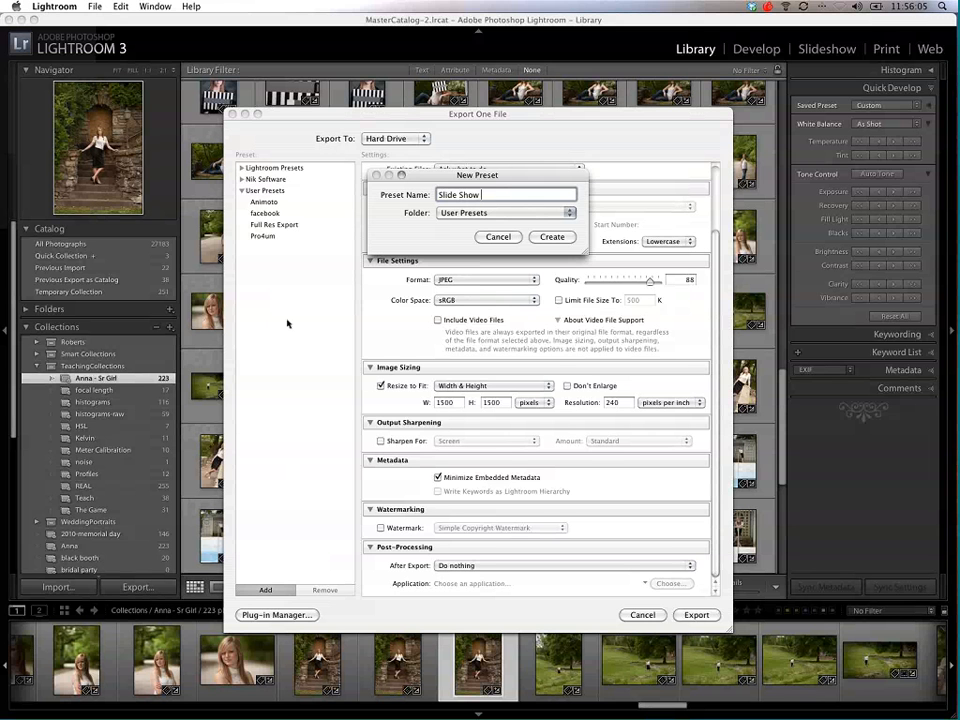
pyautogui.write(' Export')
pyautogui.press('Return')
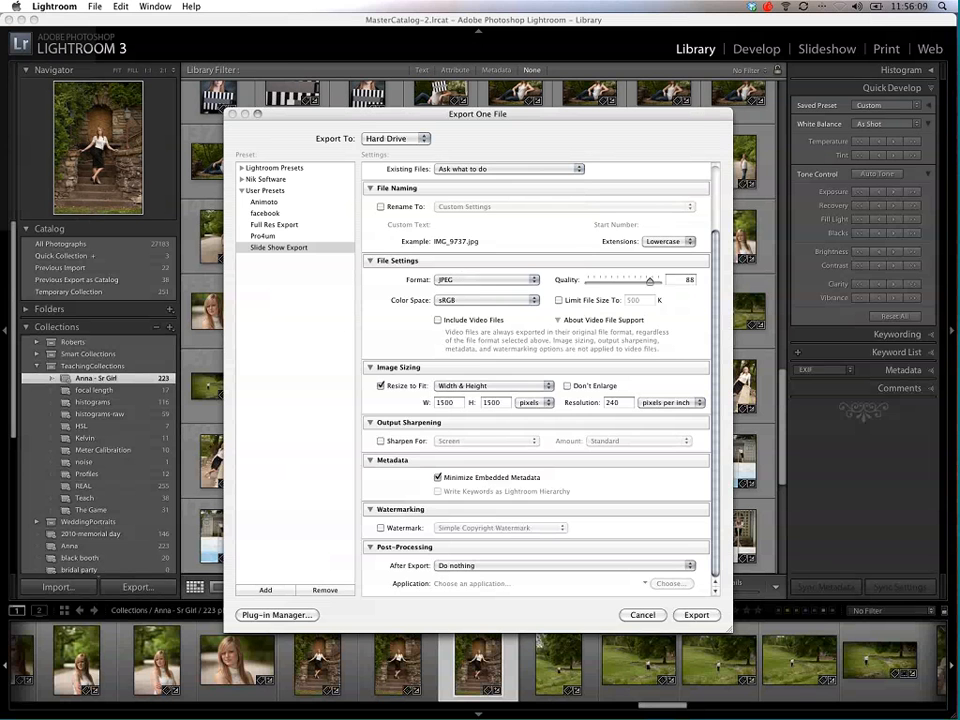
# Step: Change the export subfolder name to "03-Social Media"
pyautogui.scroll(1, 714, 232)
pyautogui.scroll(5, 561, 215)
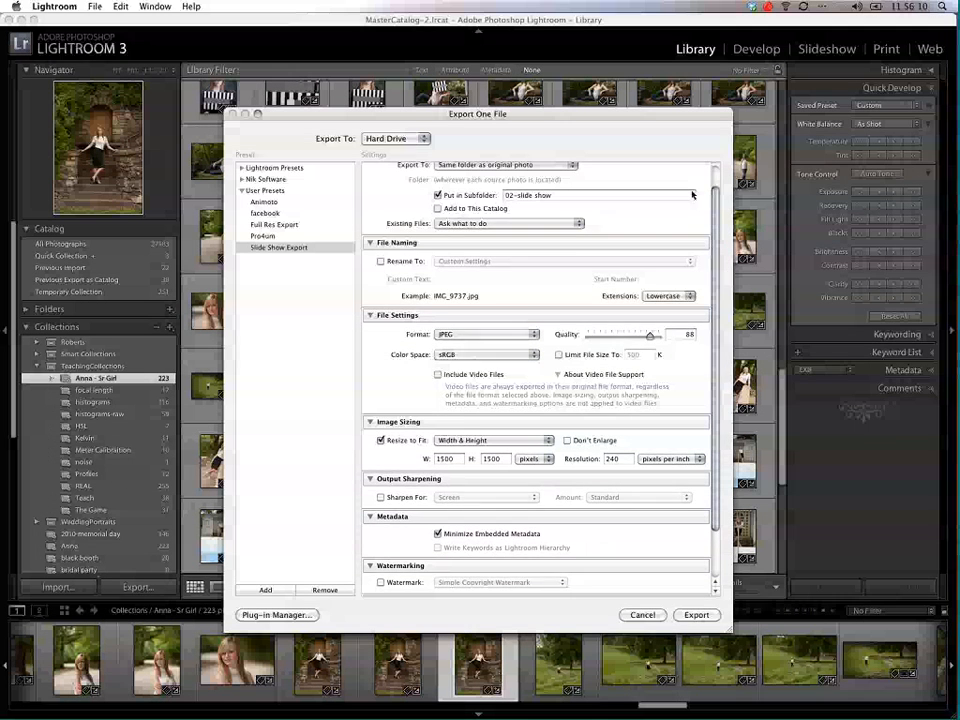
pyautogui.tripleClick(561, 215)
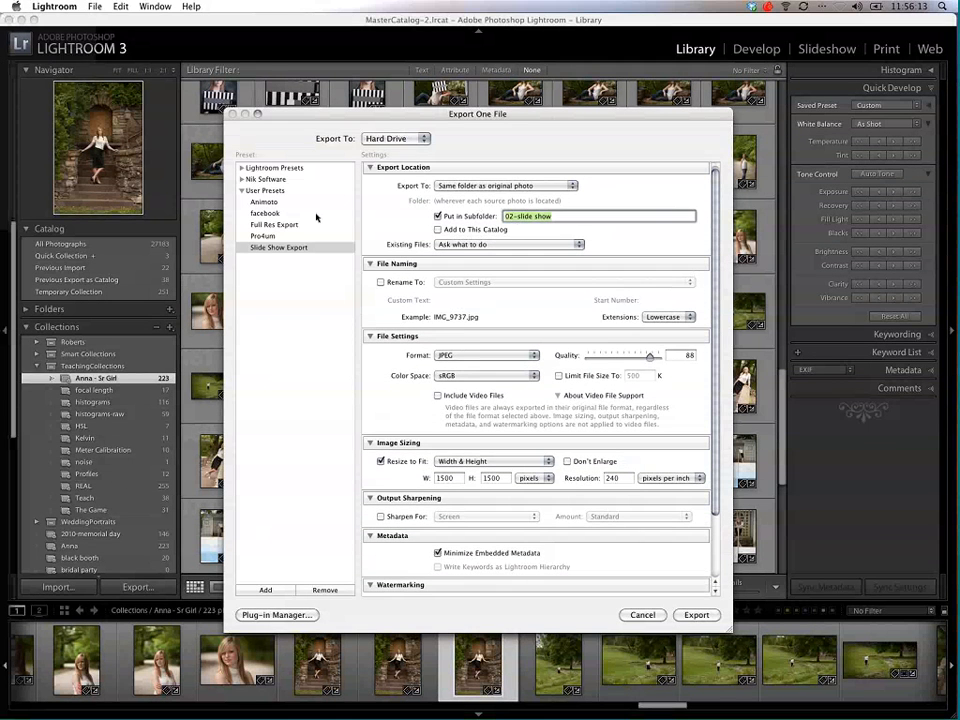
pyautogui.write('04')
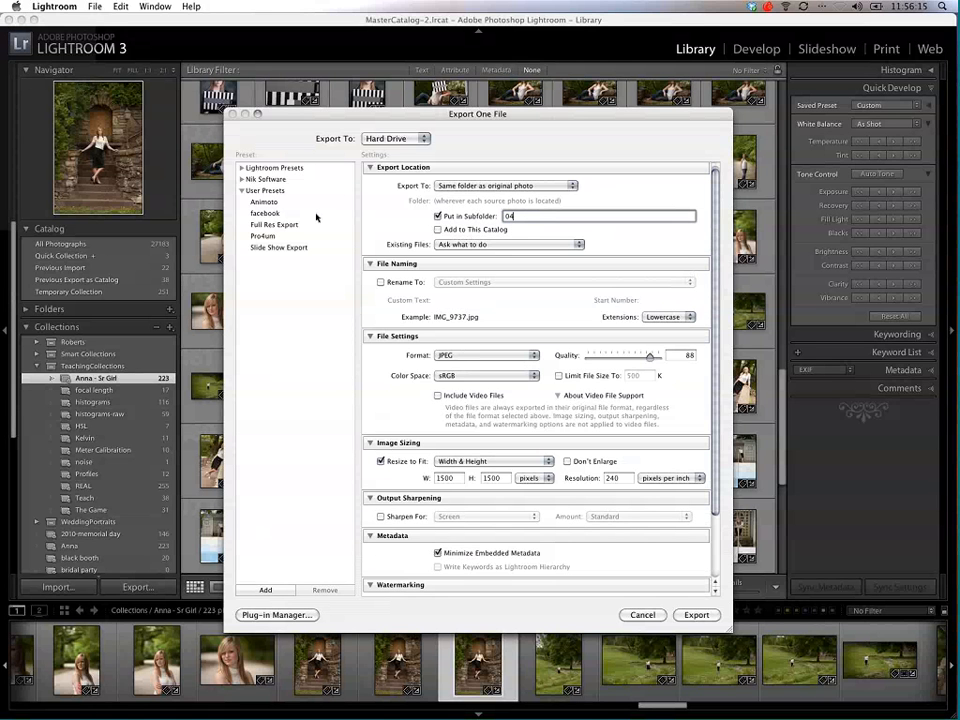
pyautogui.press('BackSpace')
pyautogui.write('3-Social Media')
# Step: Set the resize width and height to 1000 by 1000 pixels
pyautogui.scroll(-2, 716, 416)
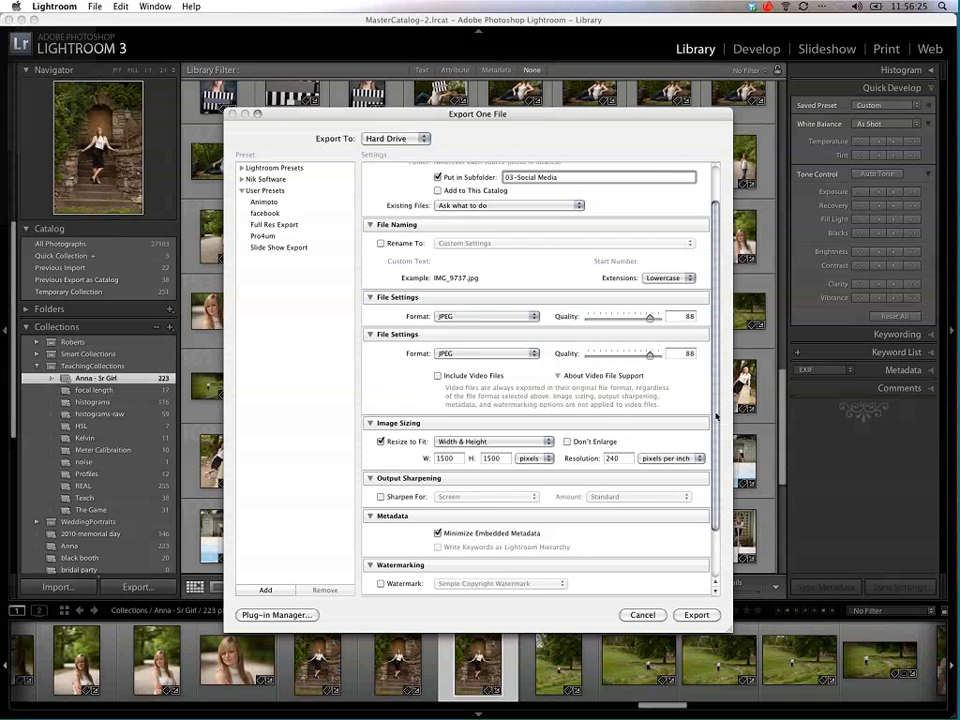
pyautogui.scroll(-1, 716, 416)
pyautogui.doubleClick(440, 425)
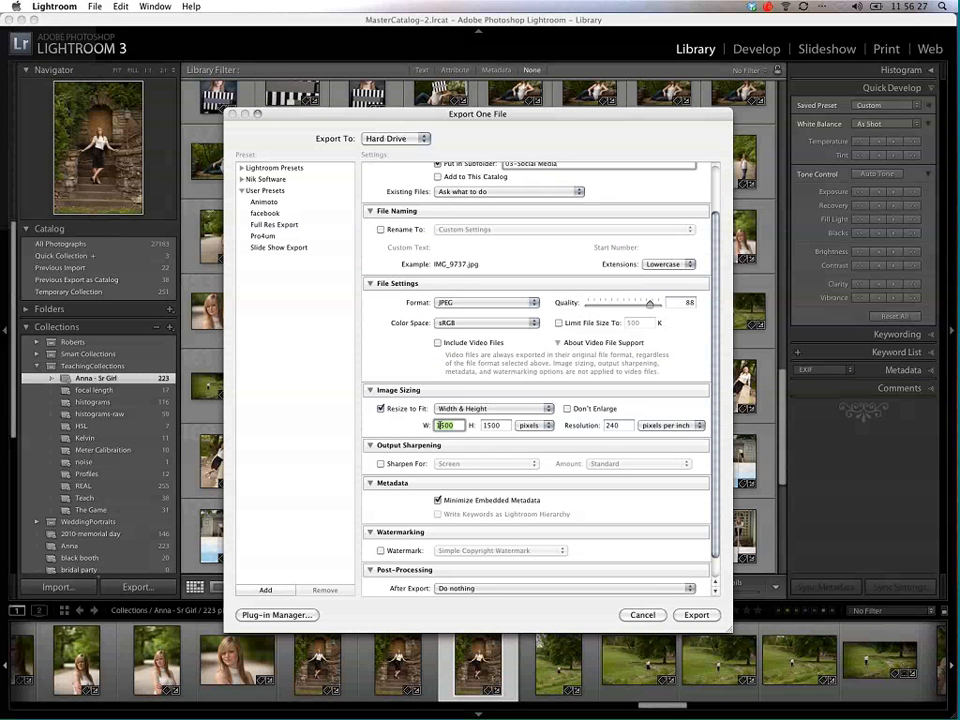
pyautogui.write('100')
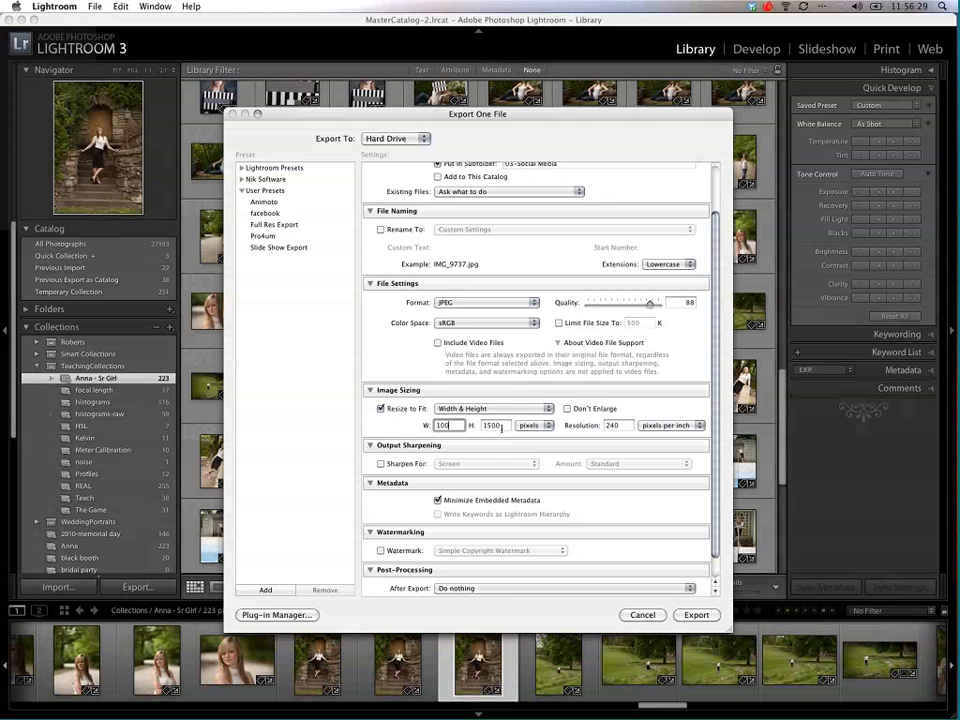
pyautogui.write('0')
pyautogui.press('Tab')
pyautogui.write('1000')
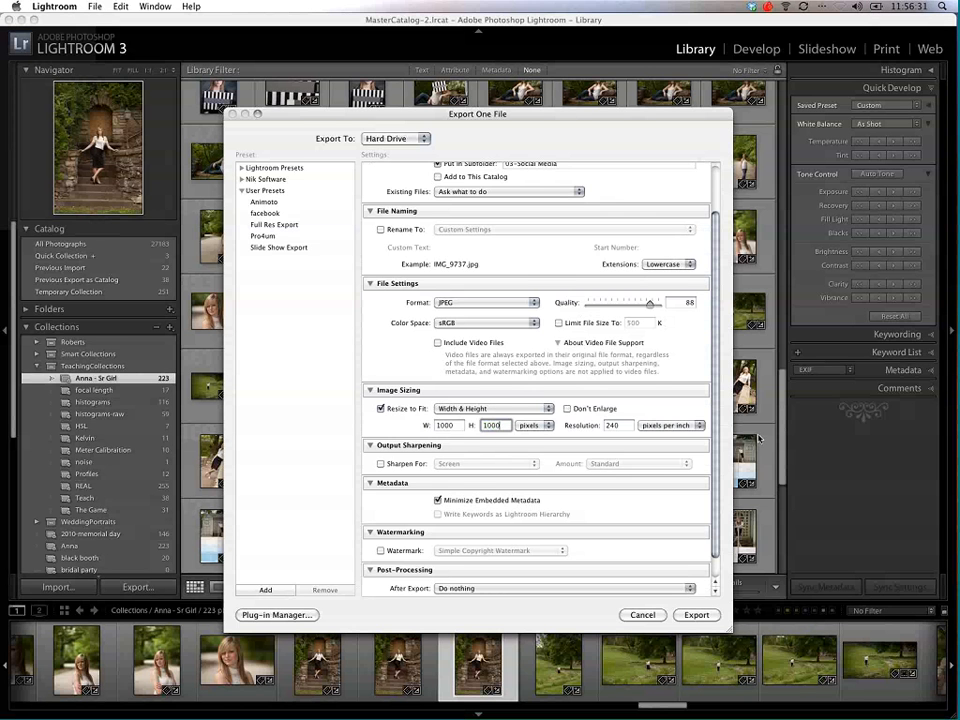
# Step: Apply the Simple Copyright Watermark to the export and set the JPEG quality to 81
pyautogui.scroll(-2, 560, 470)
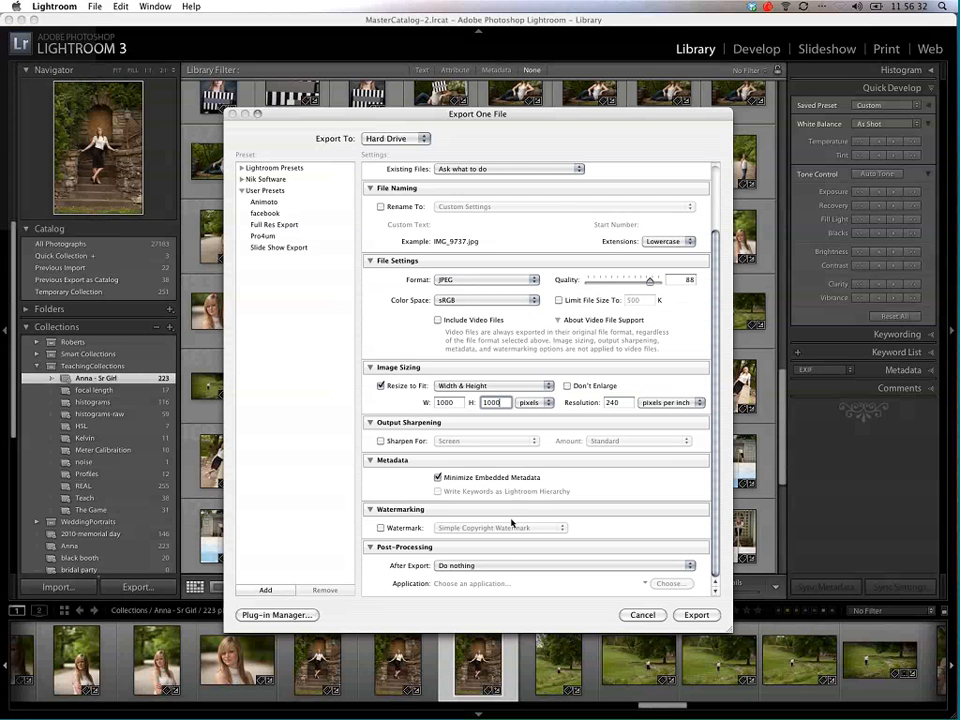
pyautogui.click(380, 527)
pyautogui.click(470, 527)
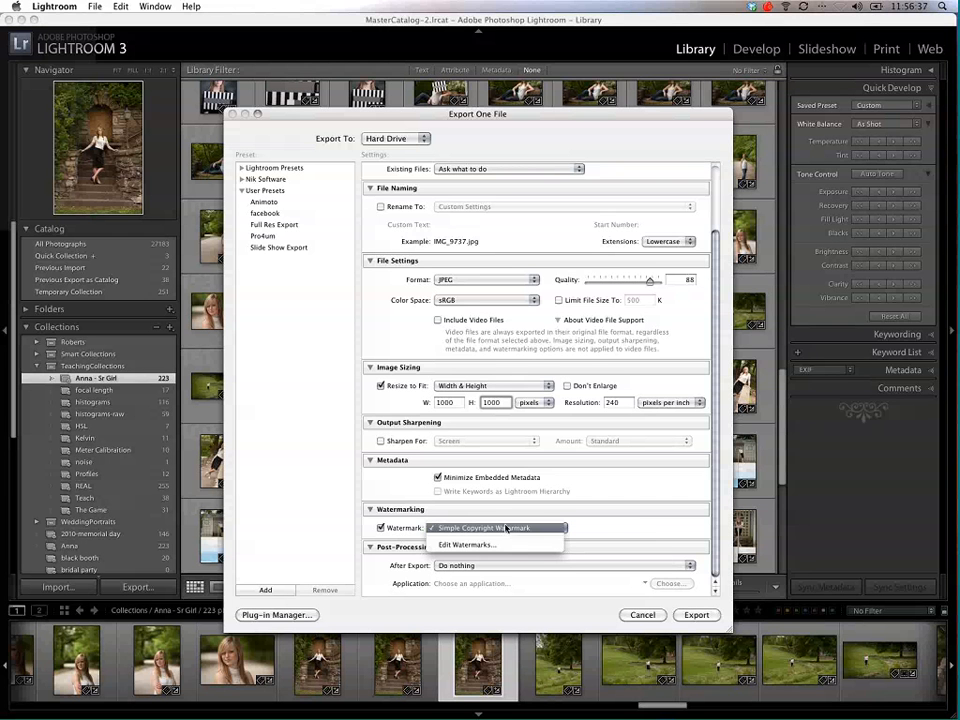
pyautogui.click(507, 528)
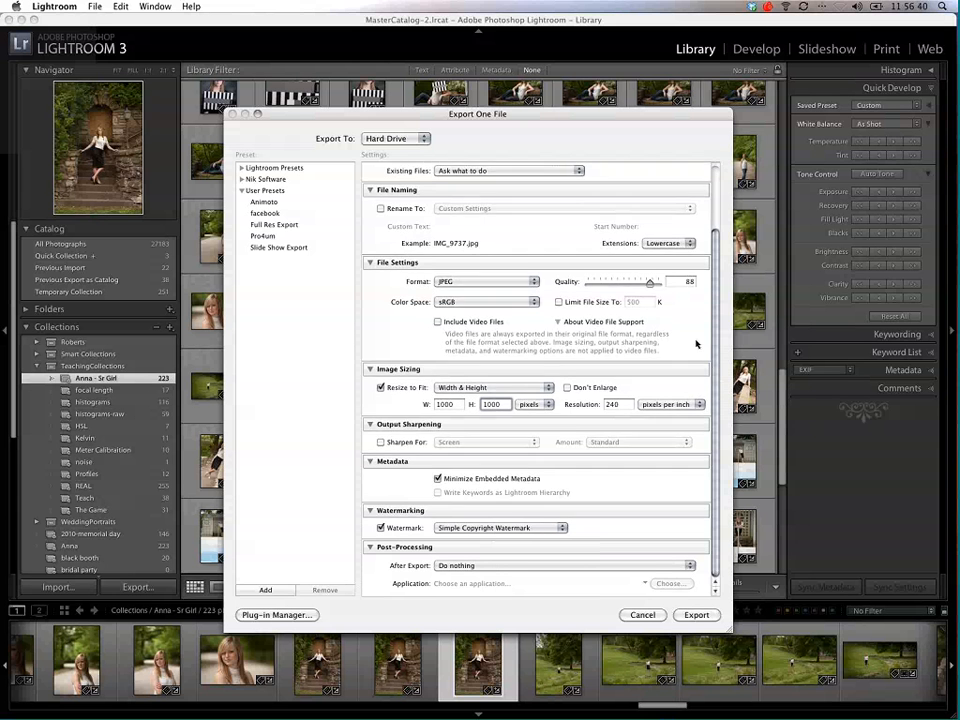
pyautogui.scroll(3, 693, 312)
pyautogui.scroll(2, 693, 312)
pyautogui.moveTo(651, 357); pyautogui.dragTo(644, 359)
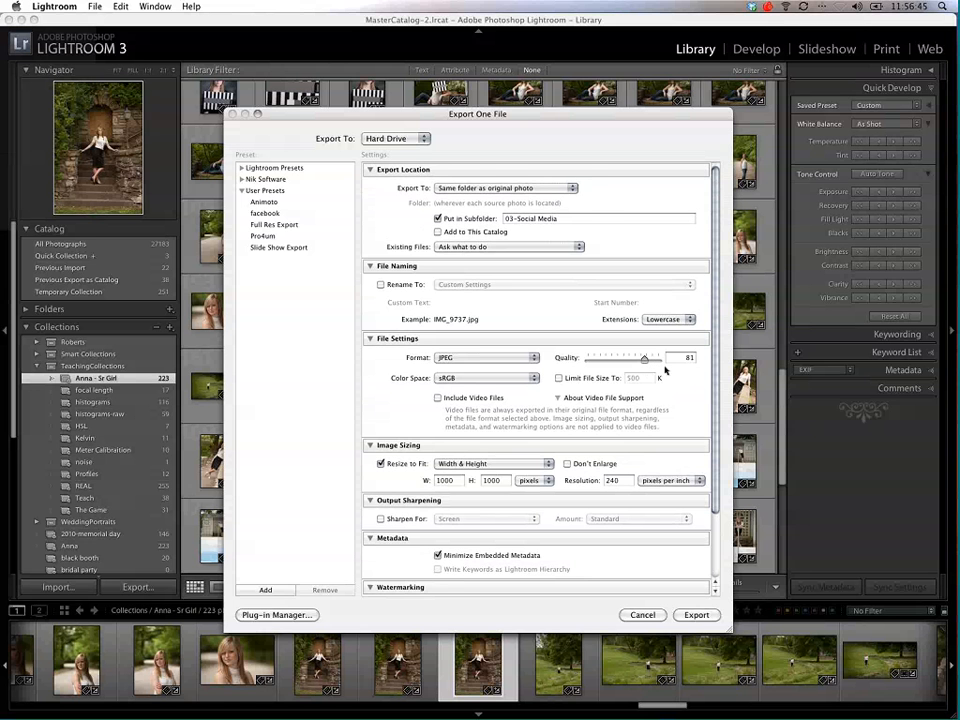
# Step: Save the export settings as a user preset named "Social Media" and close the export dialog without exporting
pyautogui.click(265, 590)
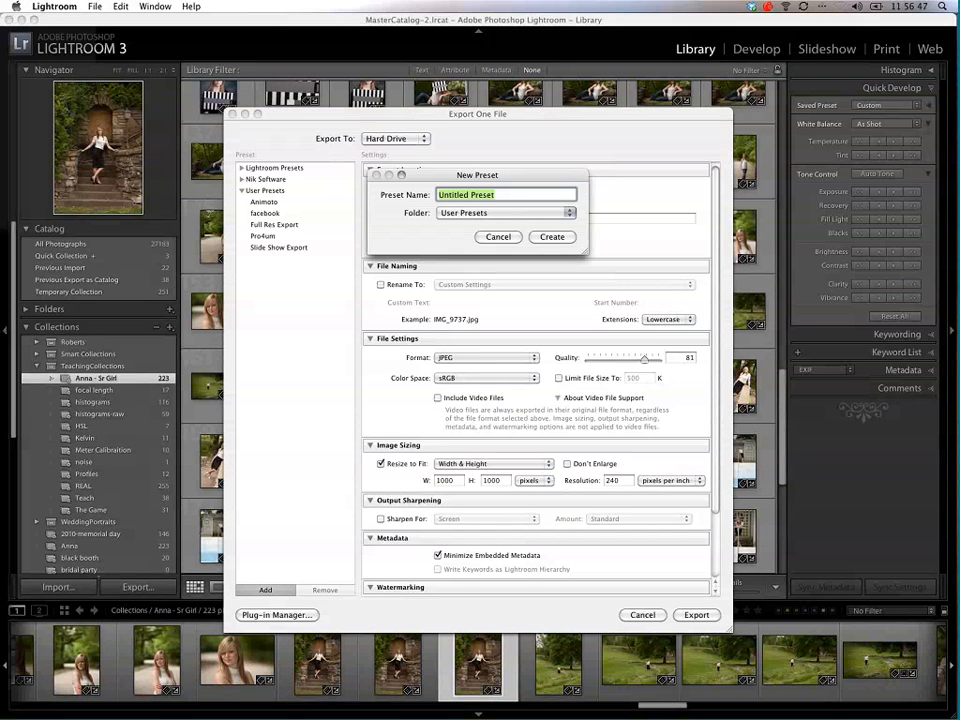
pyautogui.write('Socail')
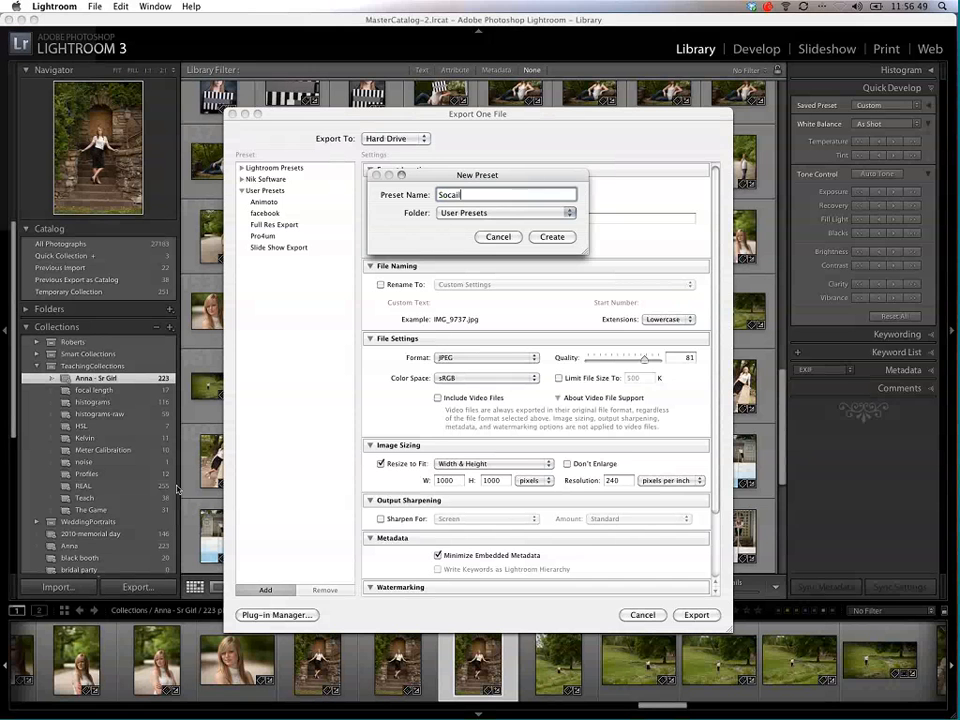
pyautogui.press('BackSpace')
pyautogui.press('BackSpace')
pyautogui.press('BackSpace')
pyautogui.write('al Media')
pyautogui.press('BackSpace')
pyautogui.press('BackSpace')
pyautogui.press('BackSpace')
pyautogui.press('Left')
pyautogui.press('Left')
pyautogui.press('Left')
pyautogui.press('Left')
pyautogui.write('ial Media')
pyautogui.click(552, 237)
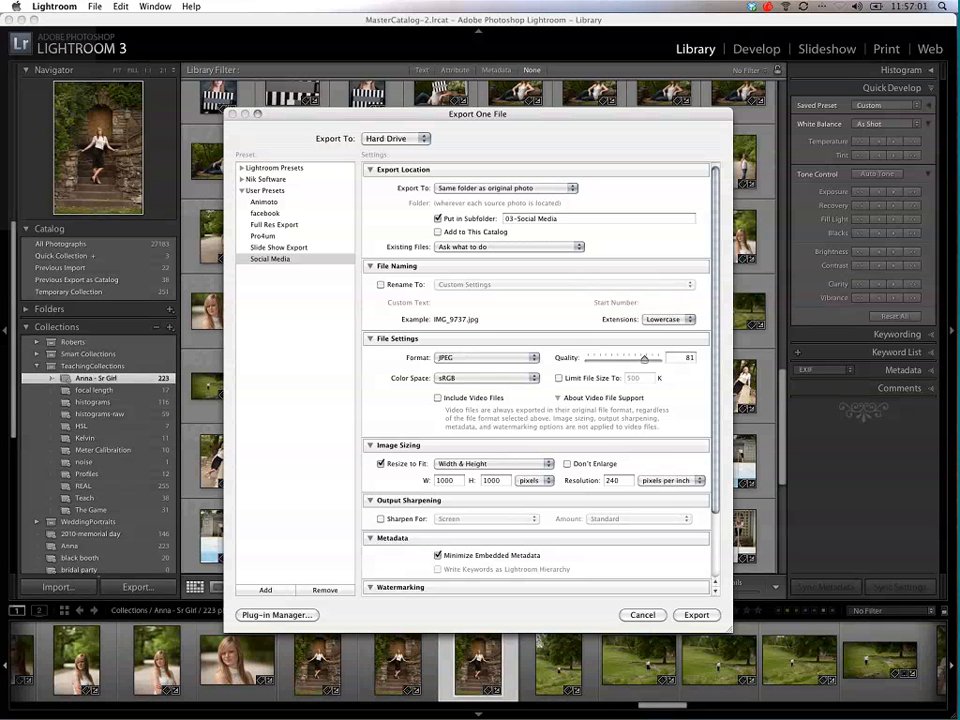
pyautogui.click(626, 618)
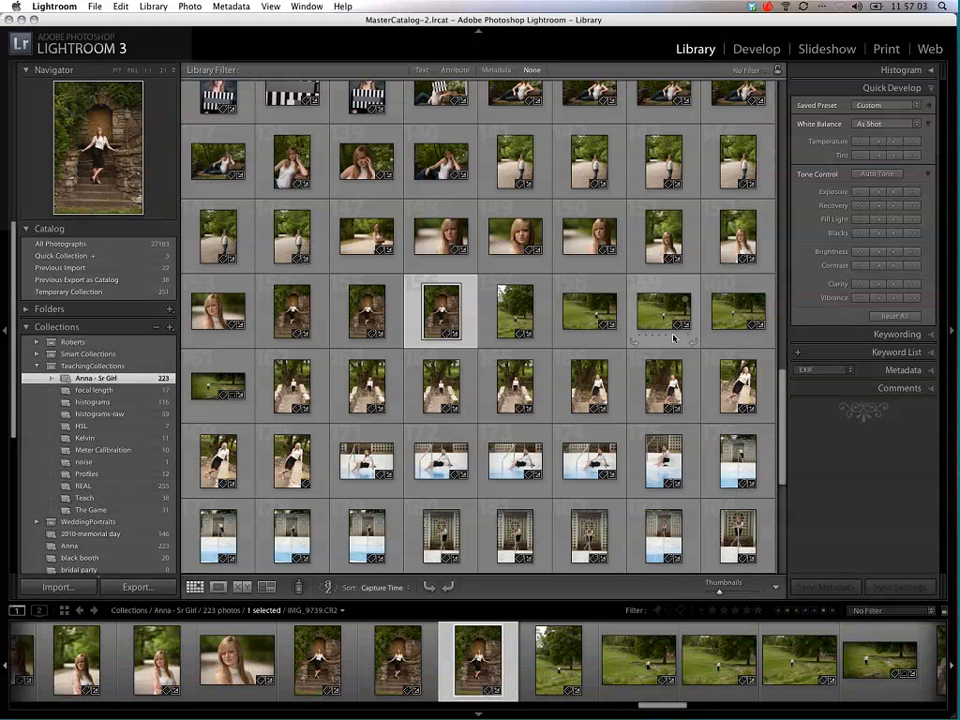
# Step: Select the three stone-doorway photos IMG_9735 to IMG_9737 and export them with the Full Res Export preset
pyautogui.click(292, 312)
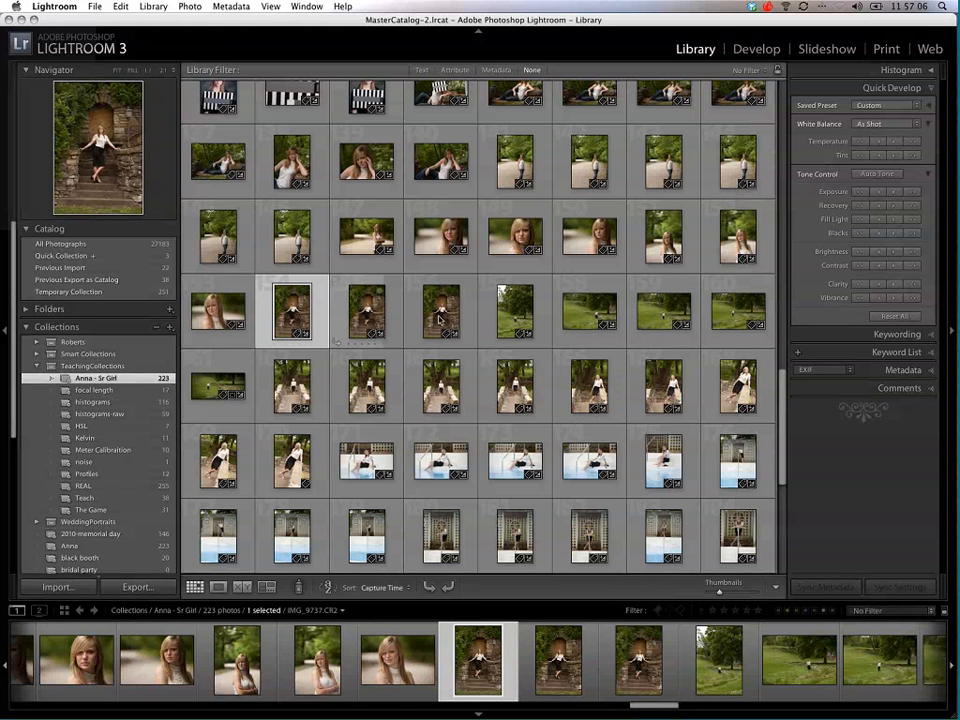
pyautogui.keyDown('shift'); pyautogui.click(435, 314); pyautogui.keyUp('shift')
pyautogui.rightClick(435, 314)
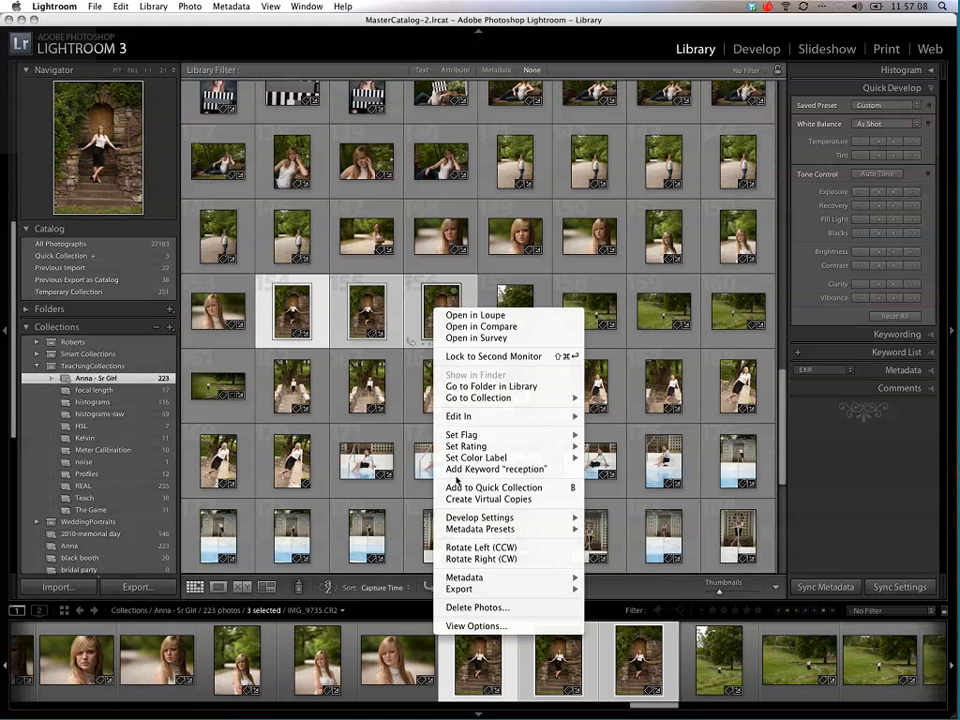
pyautogui.moveTo(540, 589)
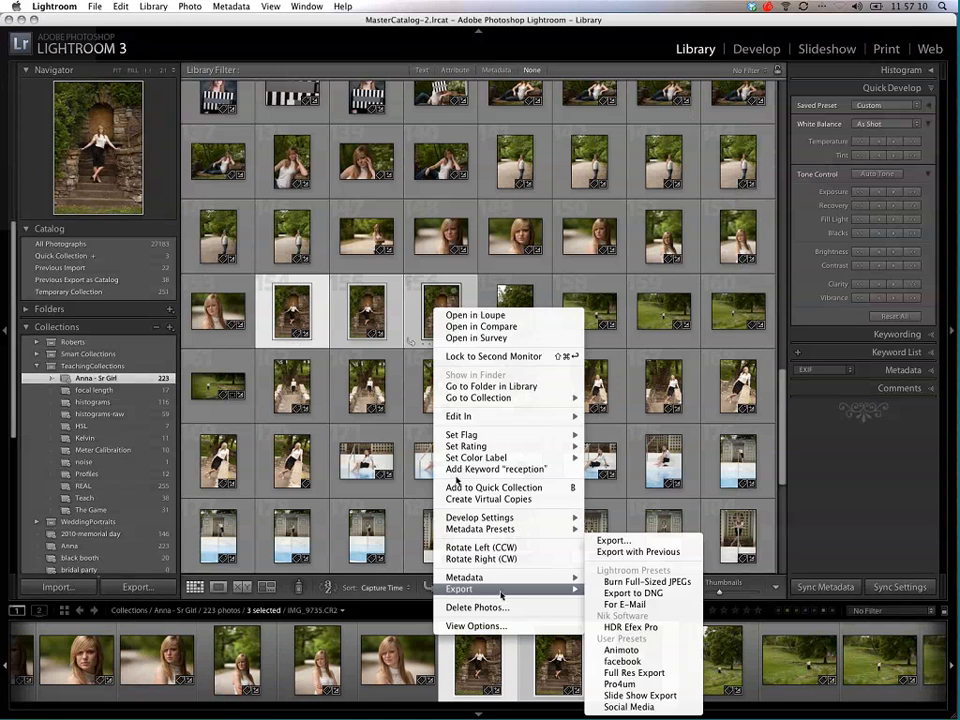
pyautogui.click(660, 675)
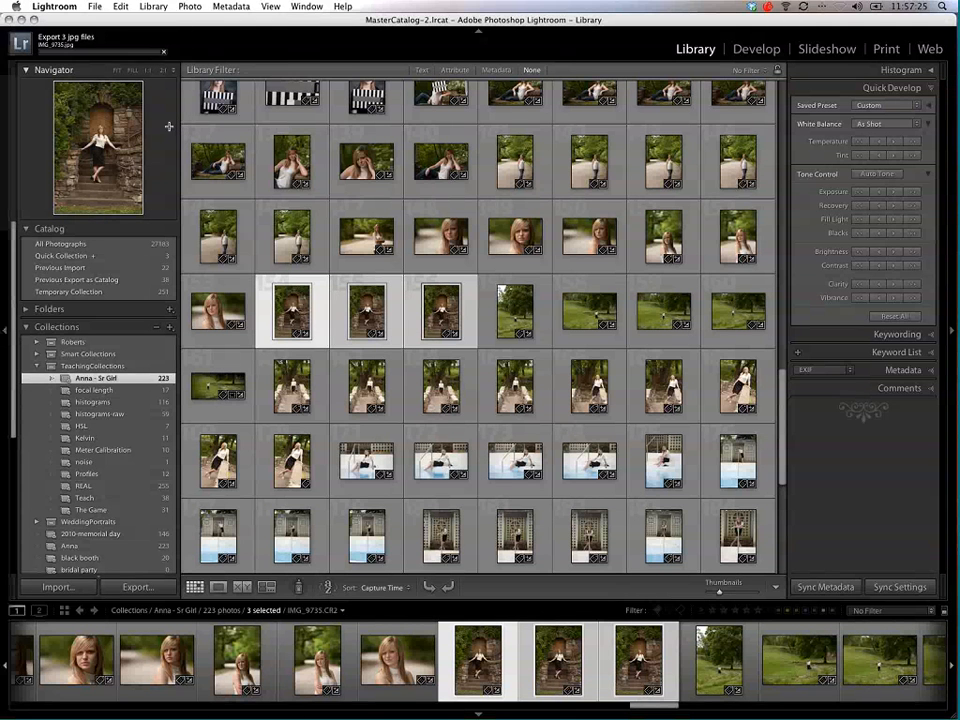
# Step: Export the three selected stone-doorway photos with the Slide Show Export preset
pyautogui.rightClick(286, 306)
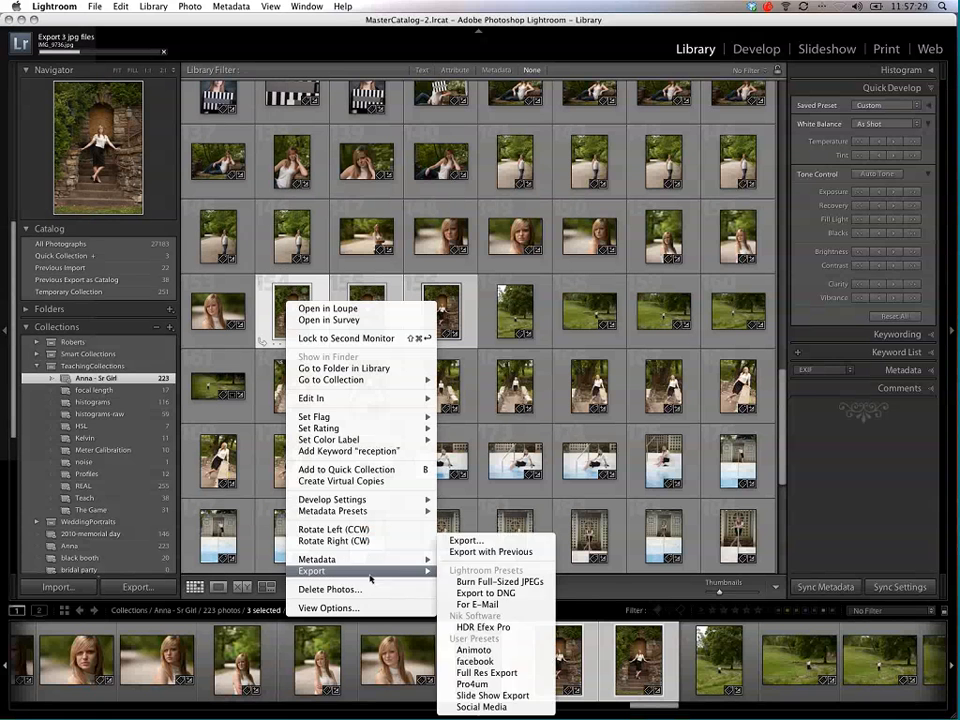
pyautogui.moveTo(330, 570)
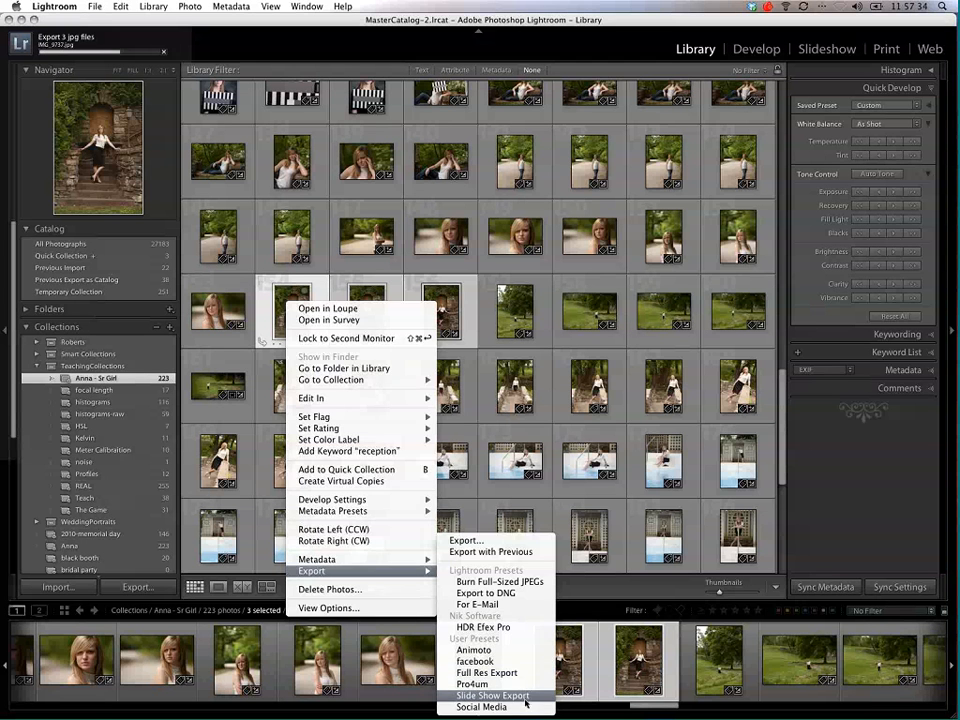
pyautogui.click(525, 697)
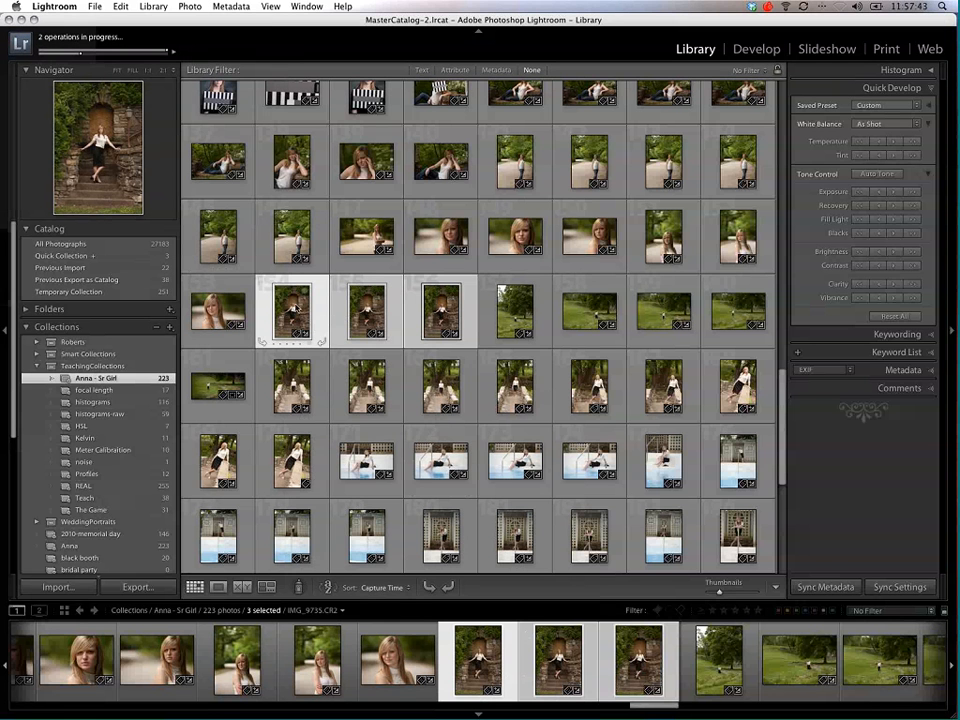
# Step: Run the Slide Show Export preset on the three photos again, overwriting the existing files
pyautogui.rightClick(301, 305)
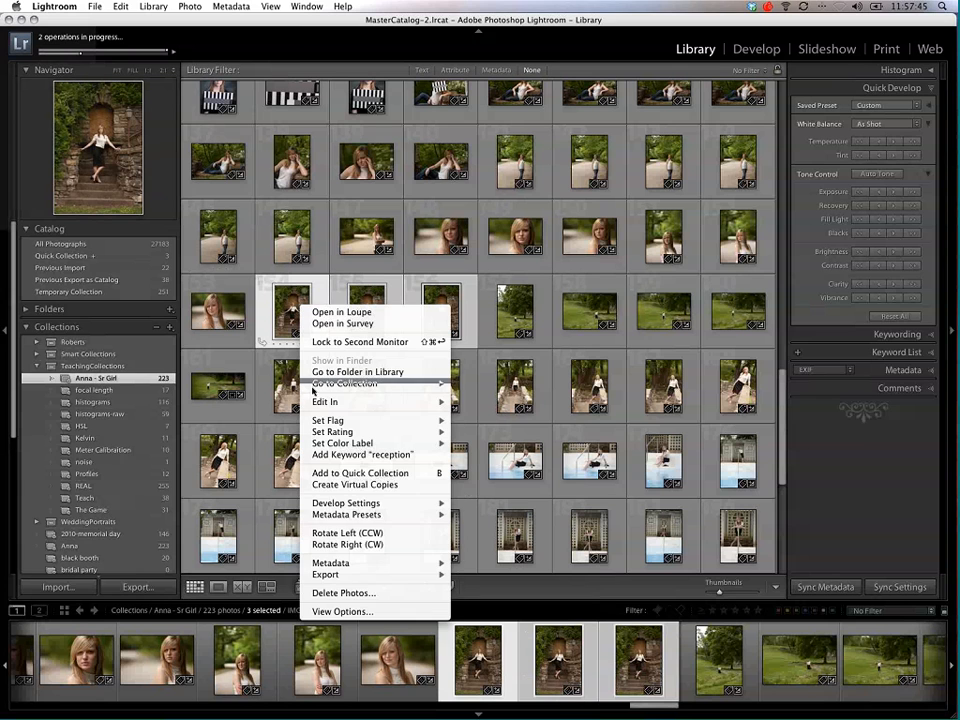
pyautogui.moveTo(376, 578)
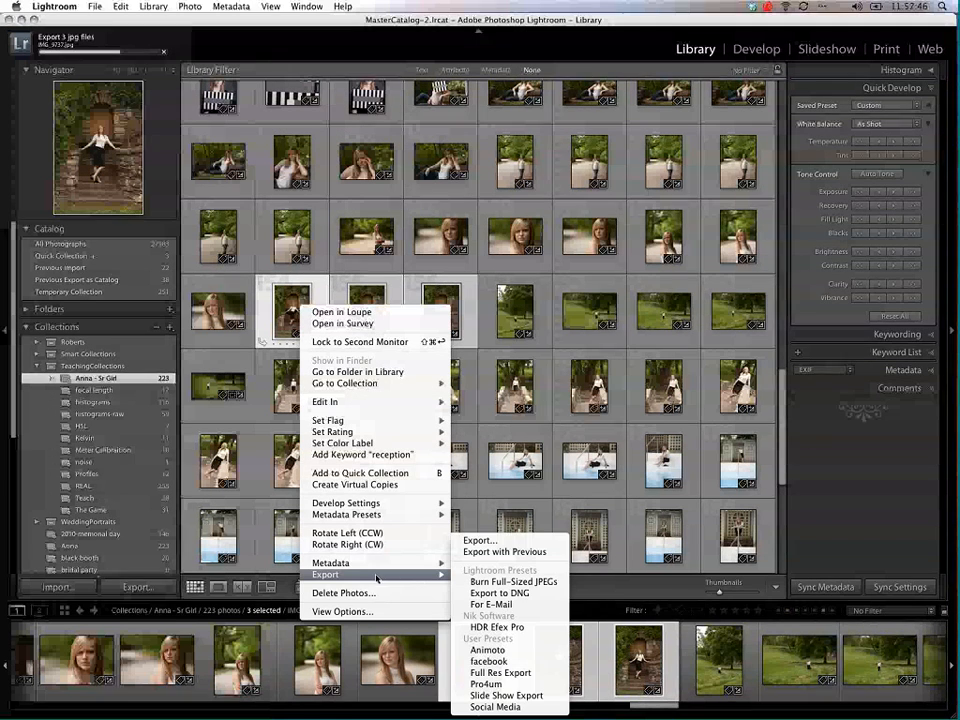
pyautogui.click(532, 695)
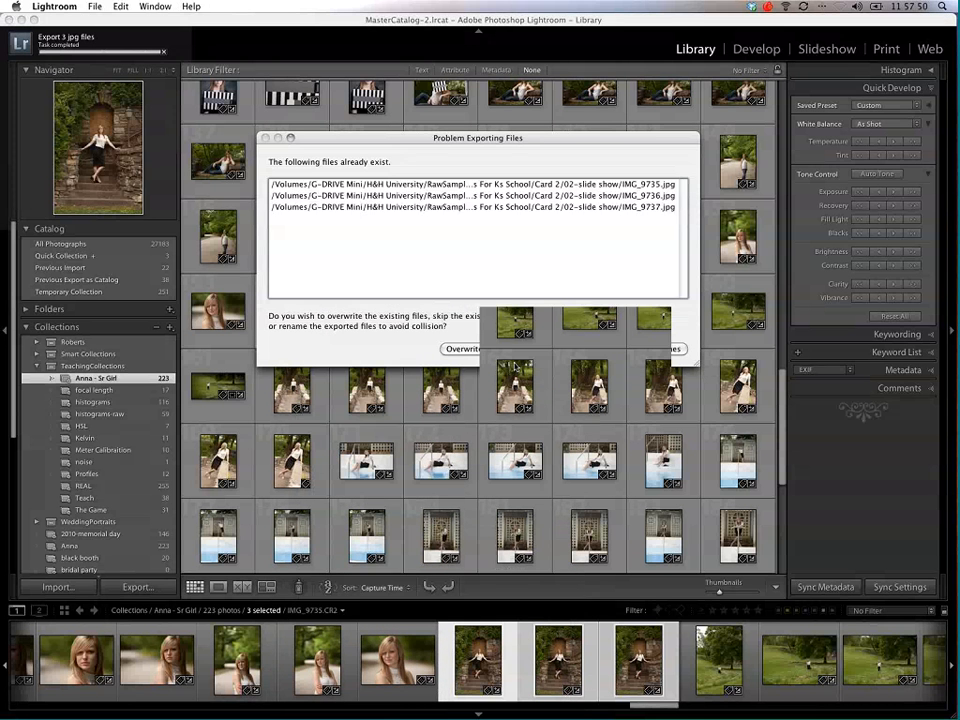
pyautogui.click(463, 349)
# Step: Export the three selected stone-doorway photos with the Social Media preset
pyautogui.rightClick(353, 312)
pyautogui.moveTo(420, 588)
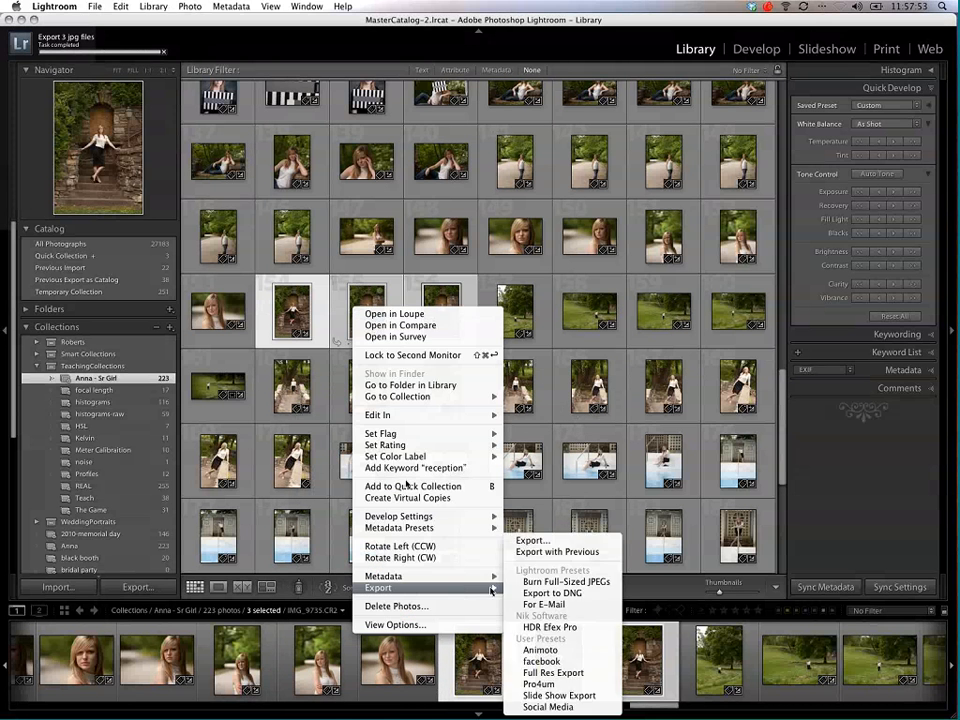
pyautogui.click(548, 673)
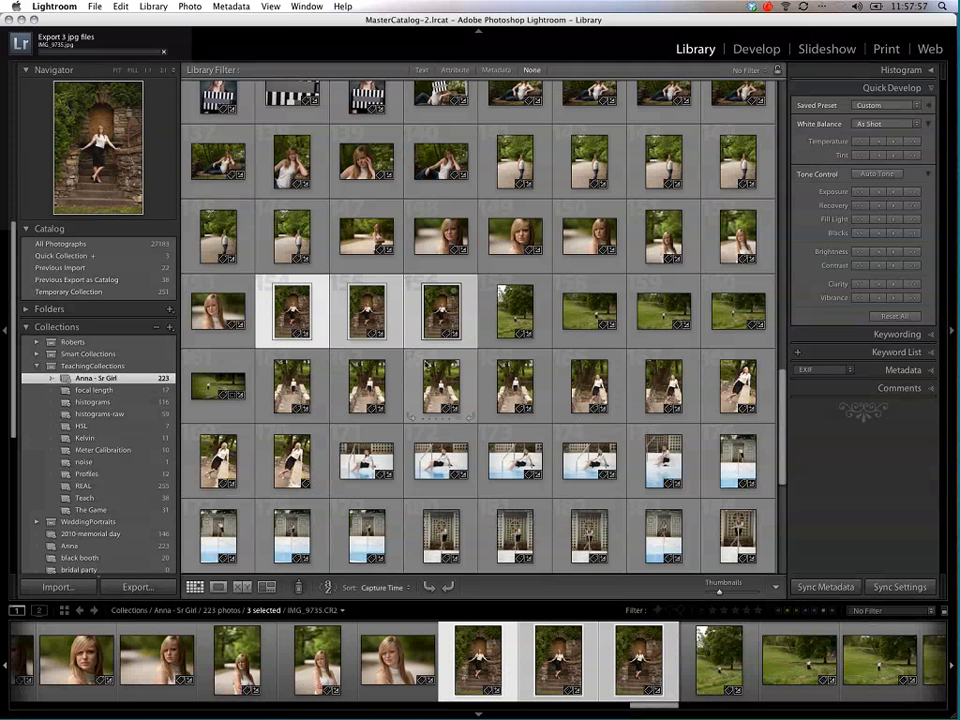
# Step: Go to the selected photos' folder in the Library and reveal the Card 2 folder in Finder
pyautogui.rightClick(367, 300)
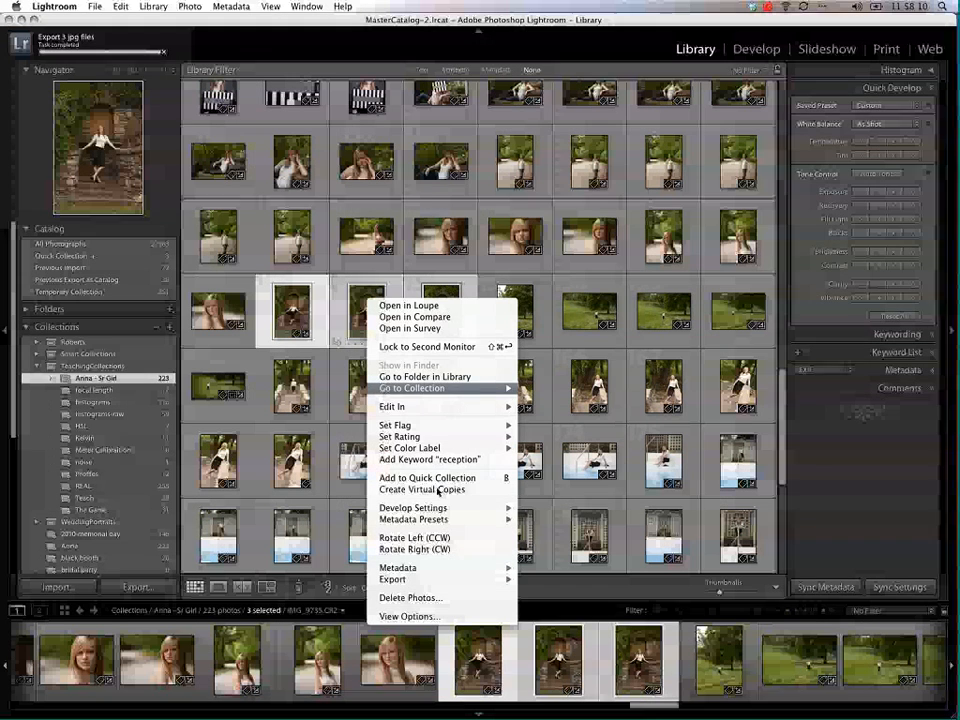
pyautogui.click(436, 377)
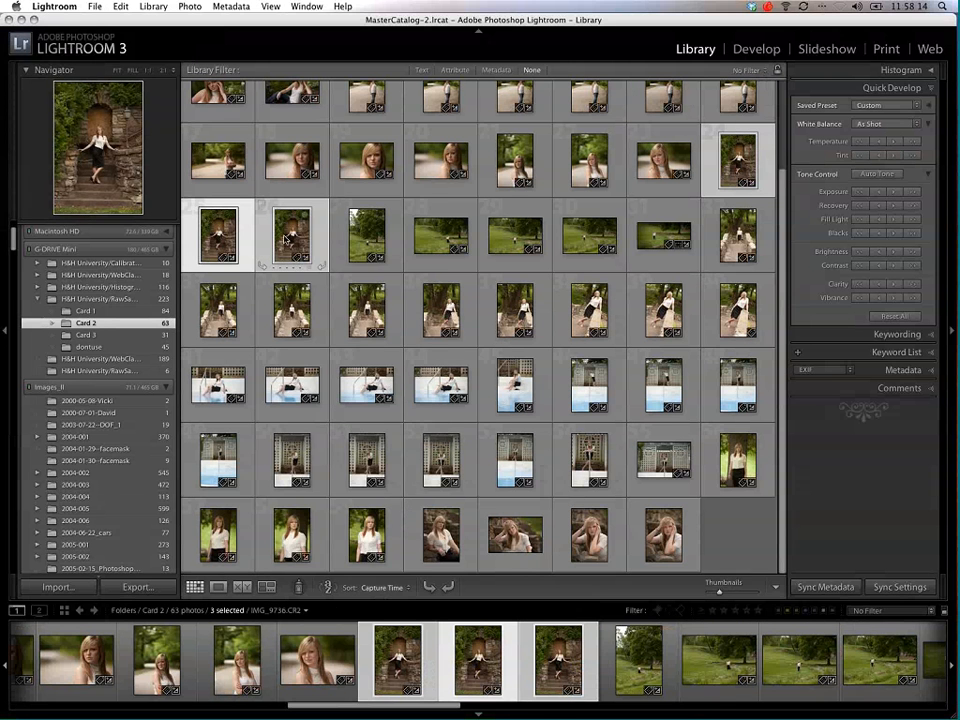
pyautogui.rightClick(287, 236)
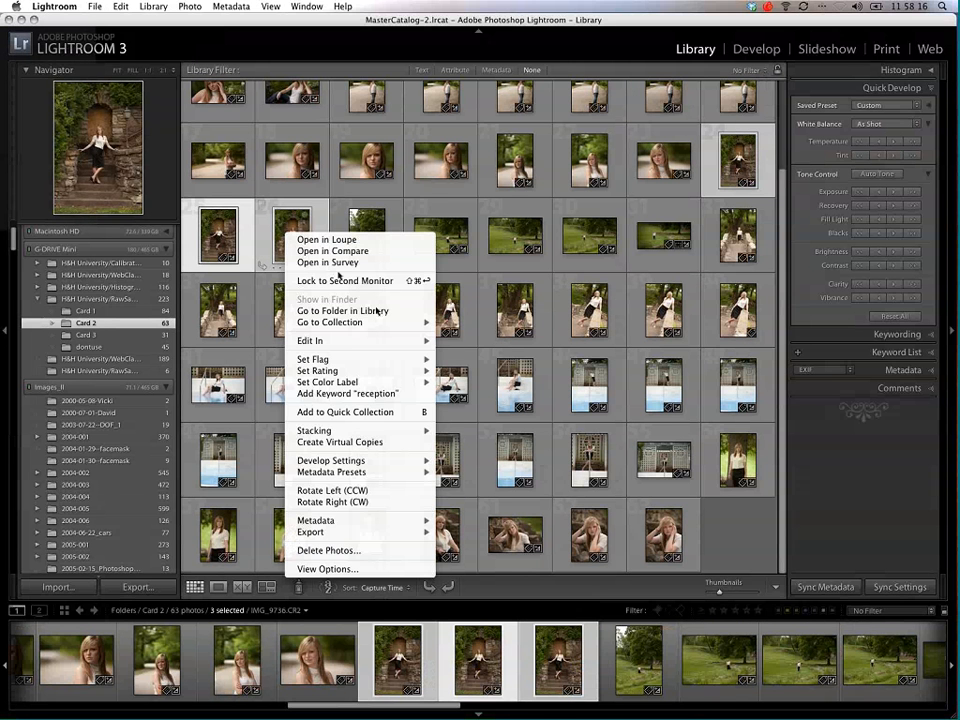
pyautogui.moveTo(408, 323)
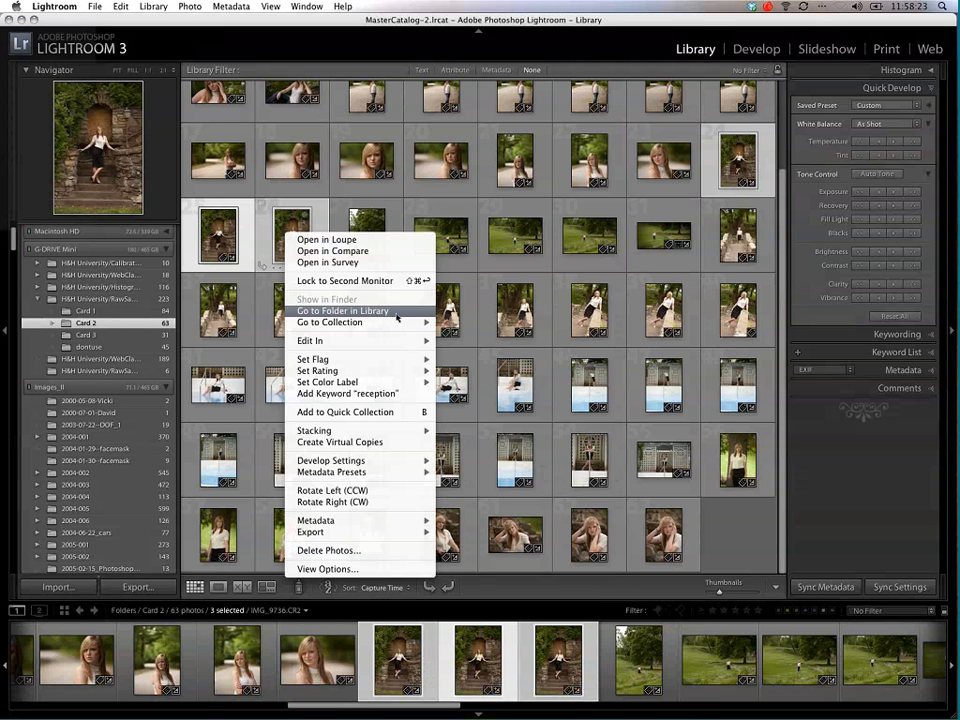
pyautogui.click(100, 287)
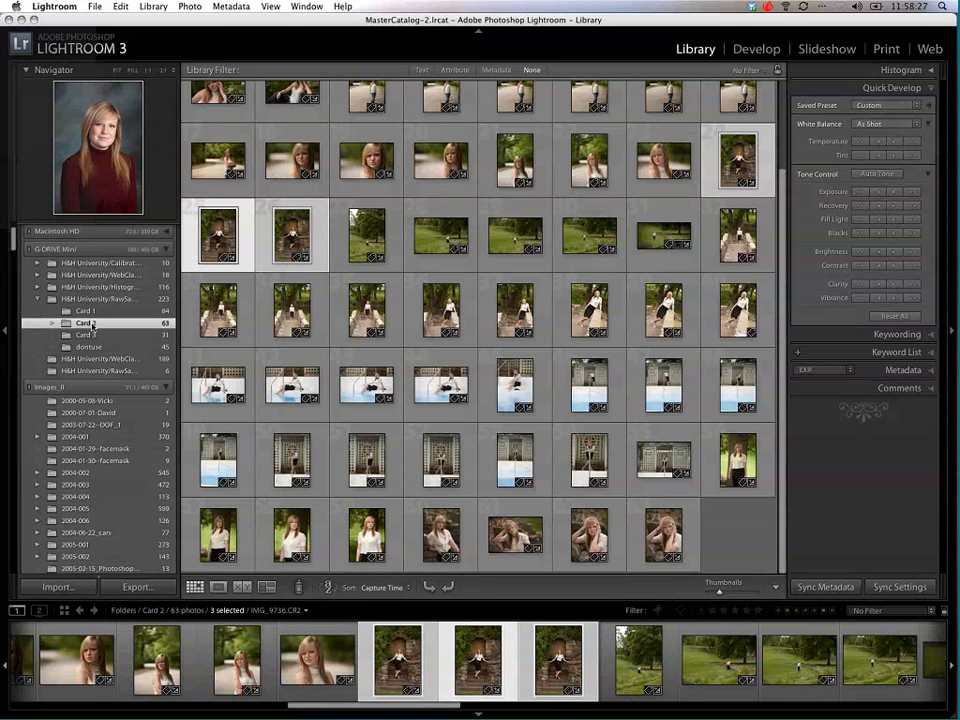
pyautogui.rightClick(89, 324)
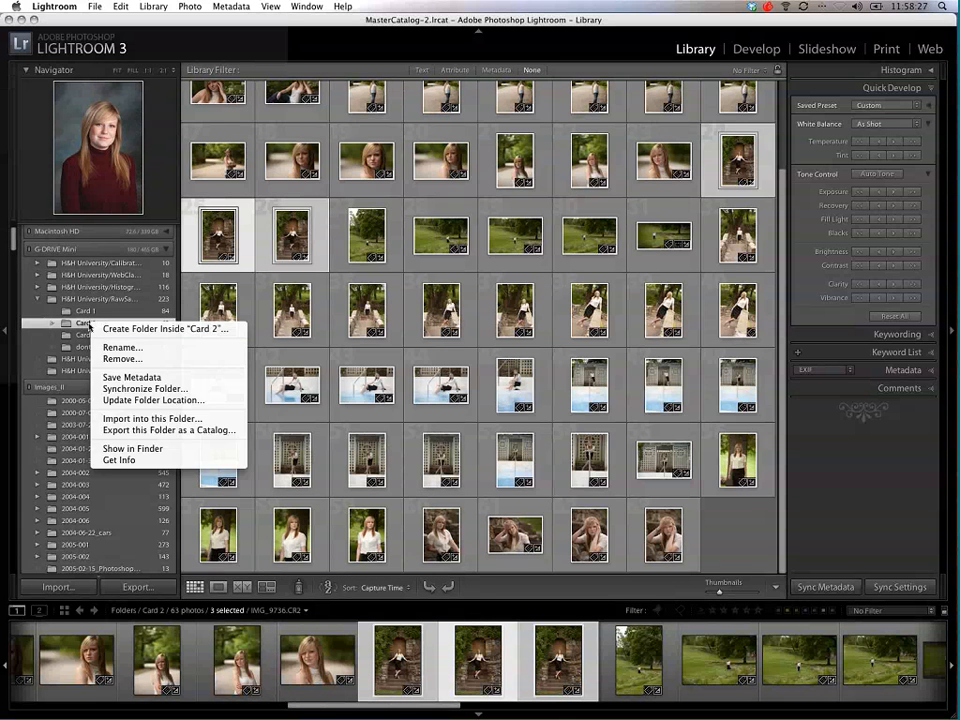
pyautogui.click(140, 450)
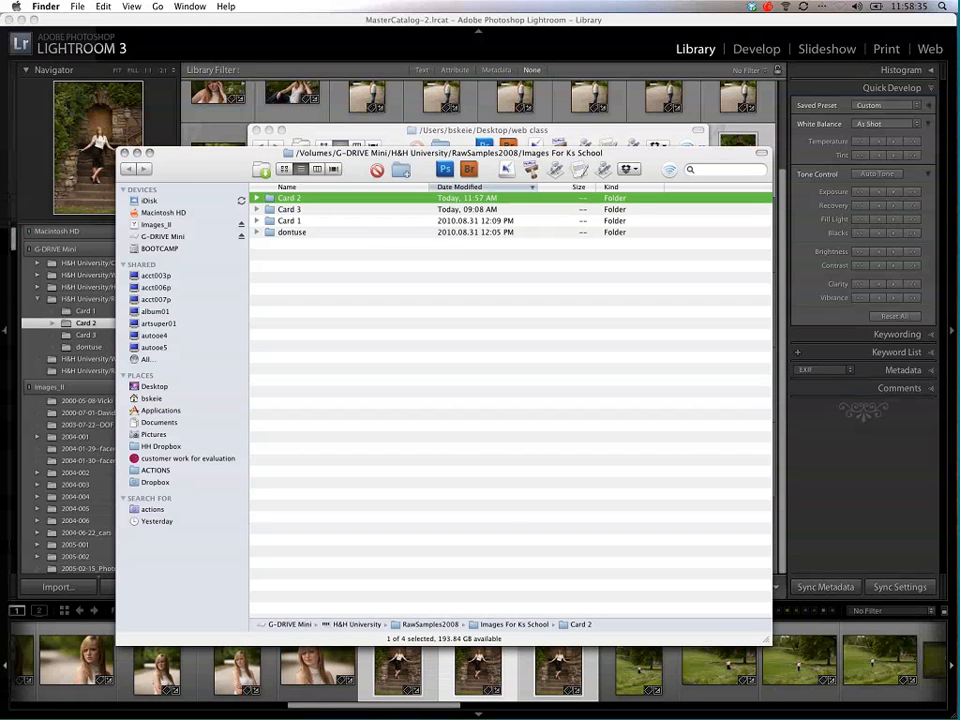
# Step: Expand the Card 2 folder and its 01-full res, 02-slide show and 03-Social Media subfolders to list the exported JPEGs
pyautogui.click(256, 198)
pyautogui.click(310, 232)
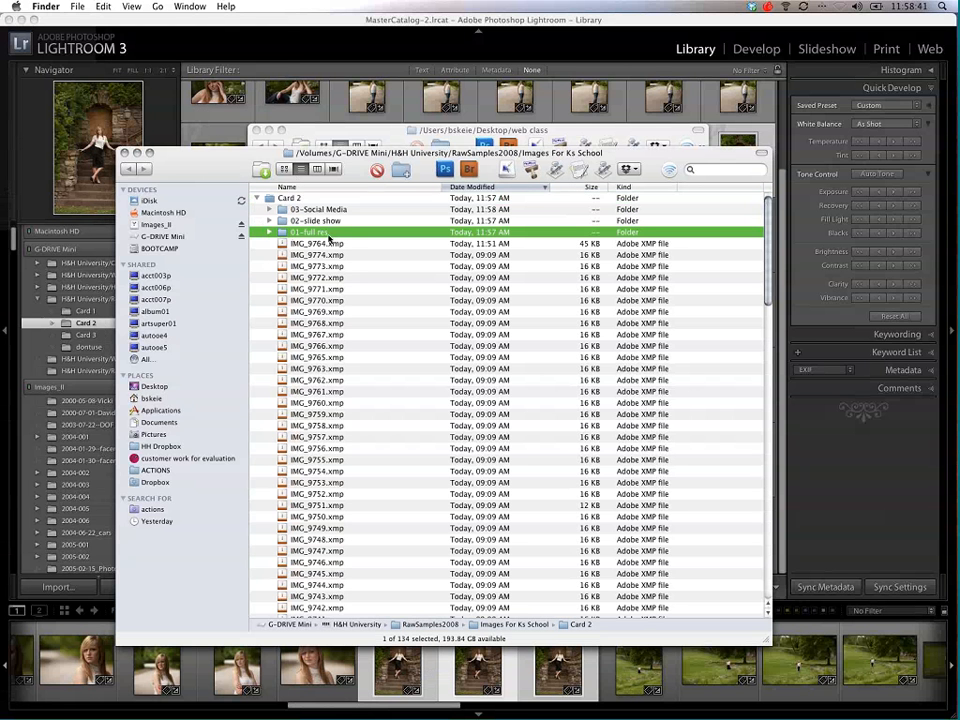
pyautogui.click(269, 232)
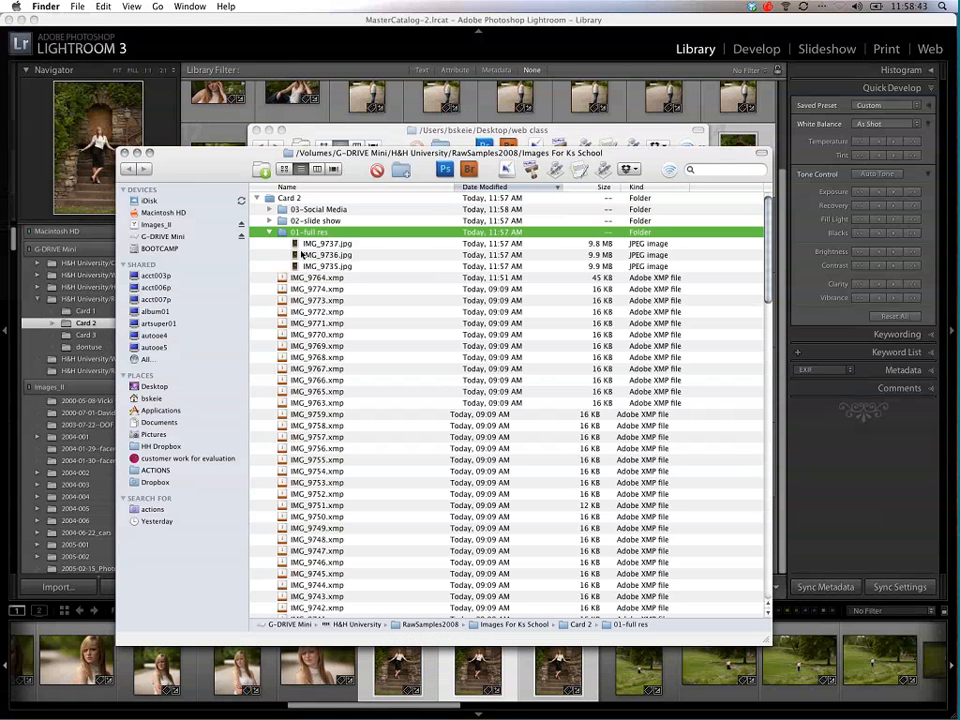
pyautogui.click(269, 220)
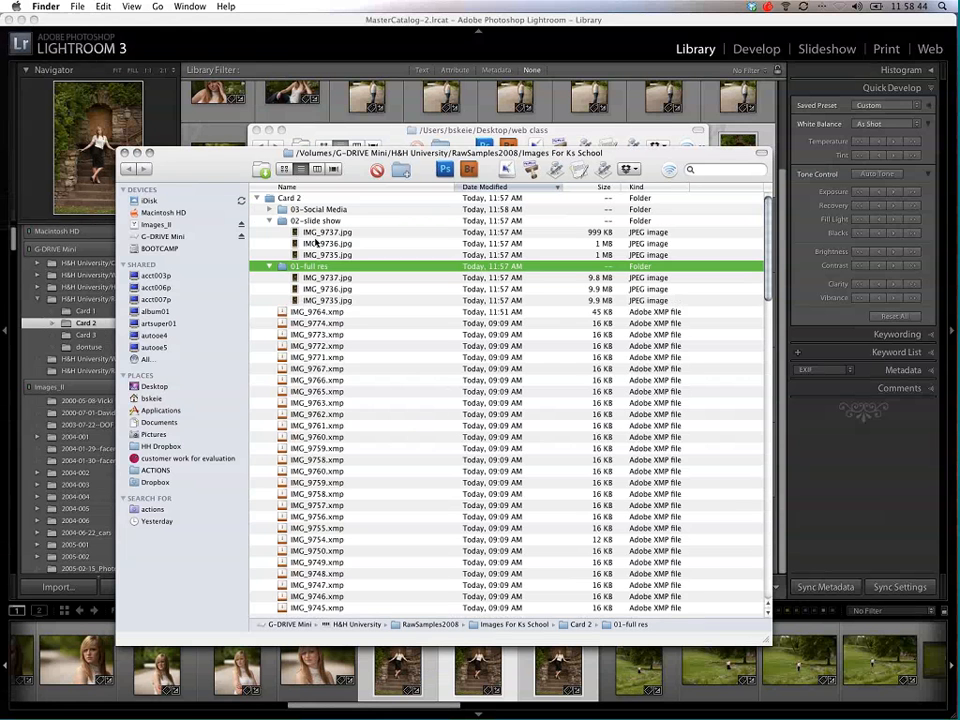
pyautogui.click(269, 209)
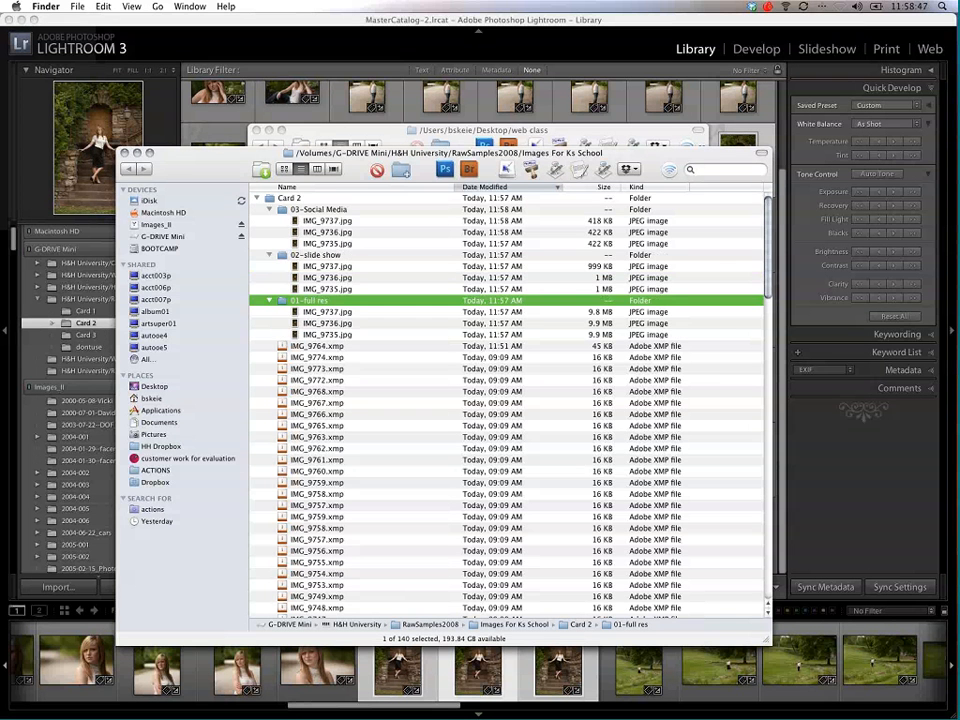
# Step: Preview the exported IMG_9737.jpg from the 03-Social Media folder, and close the preview
pyautogui.click(305, 221)
pyautogui.press('space')
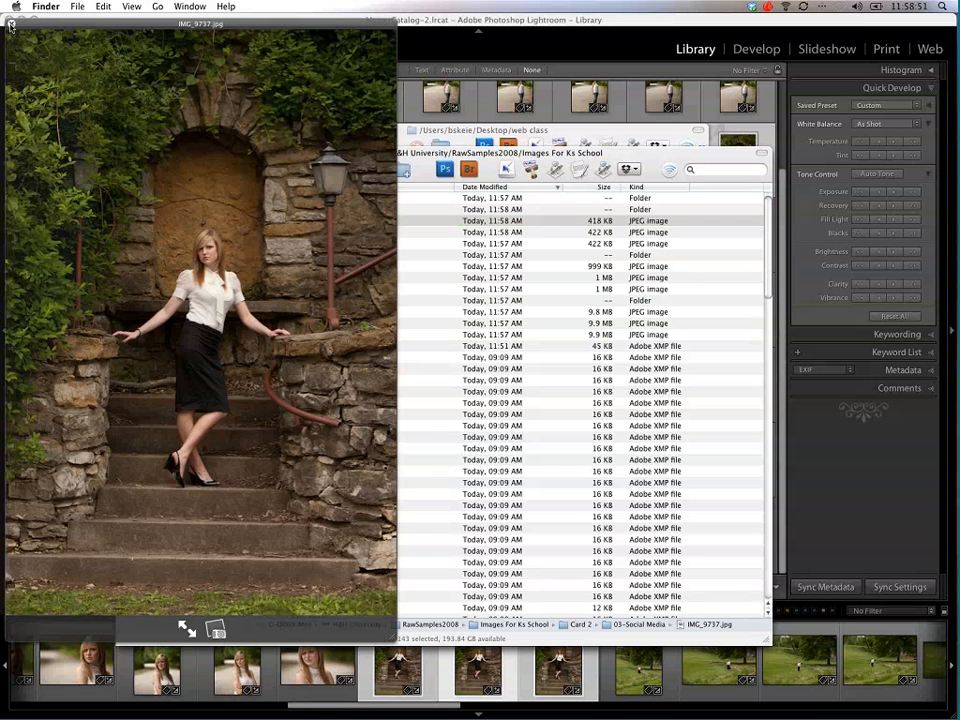
pyautogui.press('space')
# Step: Compare the file sizes of the social media, slide show and full-res exports, and close that Finder window
pyautogui.click(340, 233)
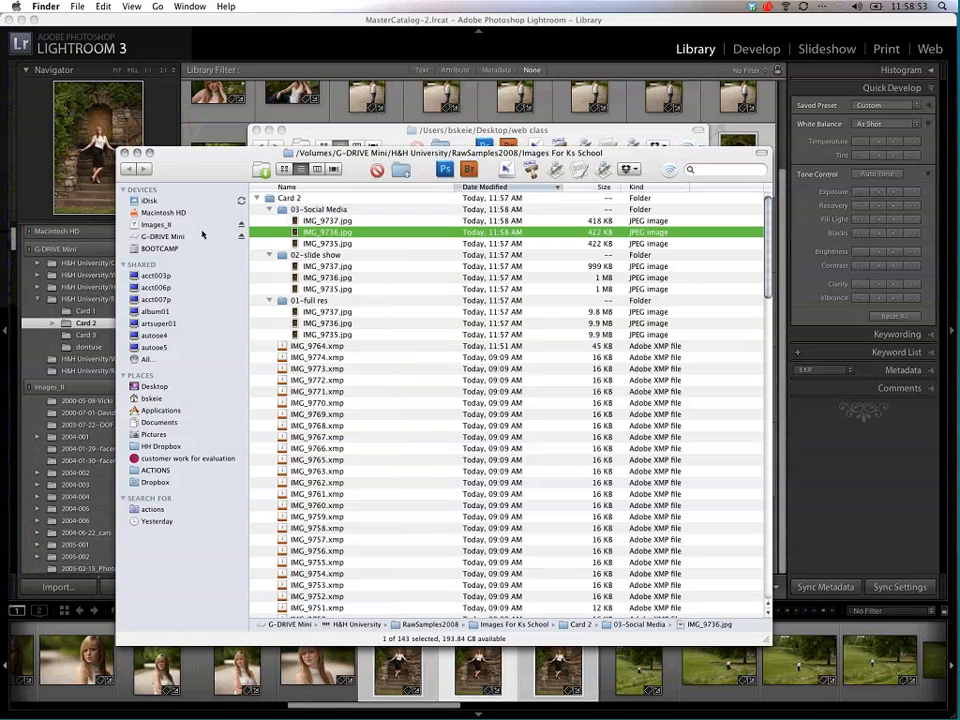
pyautogui.press('Down')
pyautogui.press('Down')
pyautogui.press('Down')
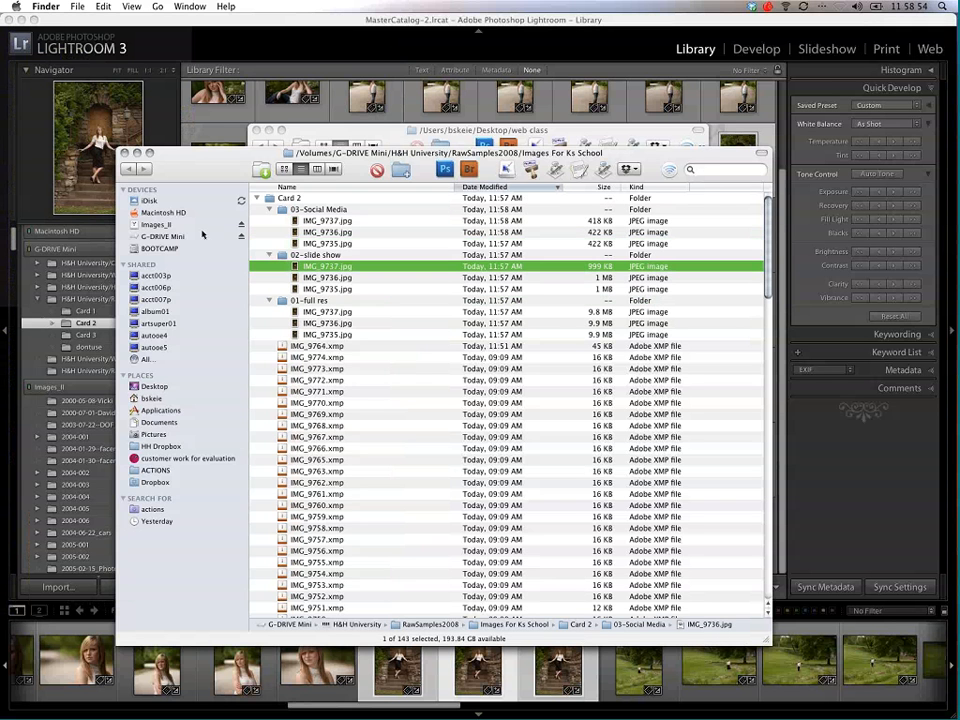
pyautogui.press('Down')
pyautogui.press('Up')
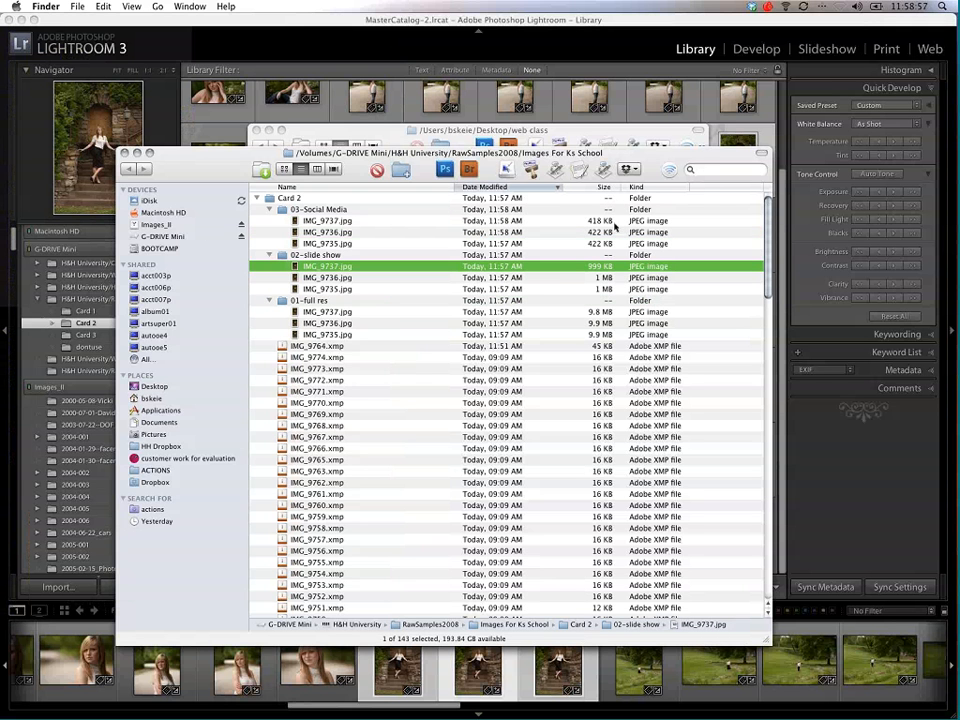
pyautogui.click(335, 314)
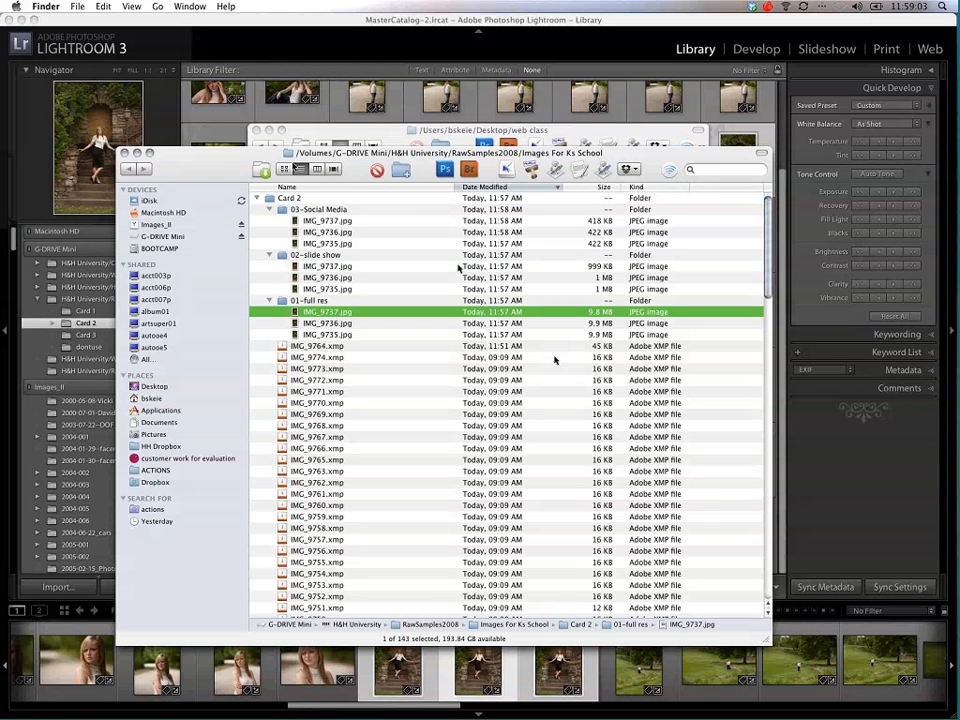
pyautogui.click(124, 154)
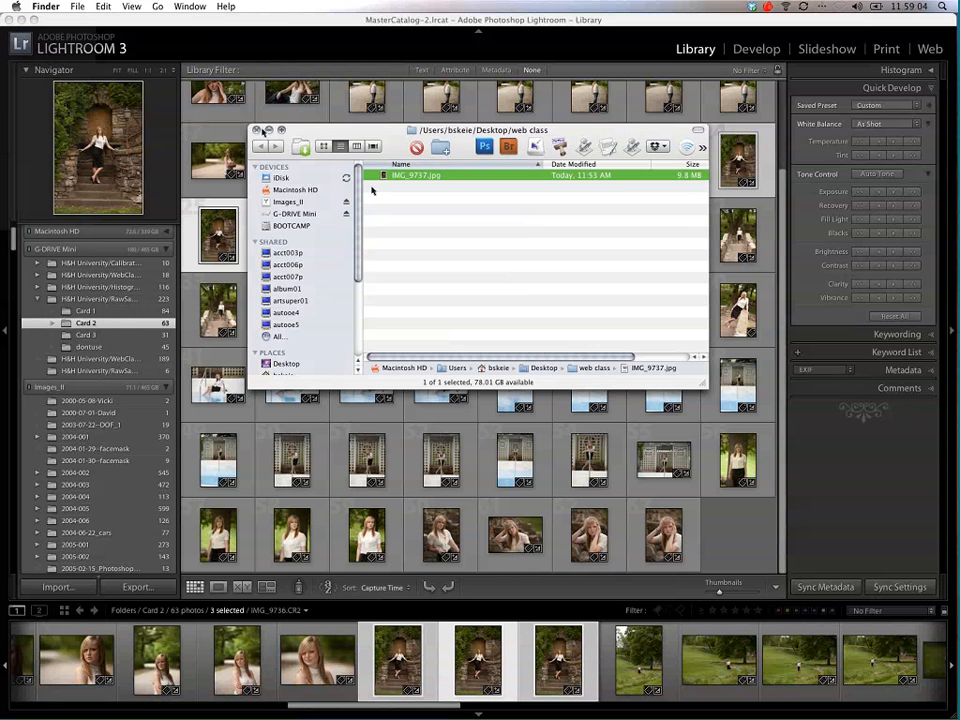